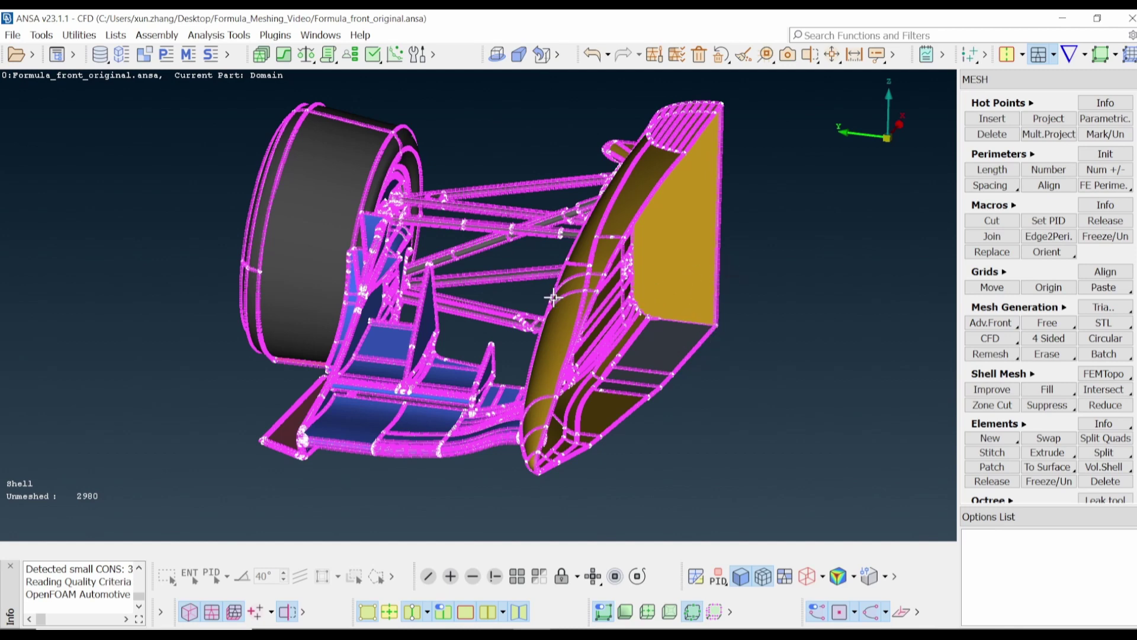
# Choose Auto CFD perimeter spacing and hide the perimeter grids on the car
pyautogui.keyDown('ctrl'); pyautogui.moveTo(558, 298); pyautogui.dragTo(519, 350); pyautogui.keyUp('ctrl')
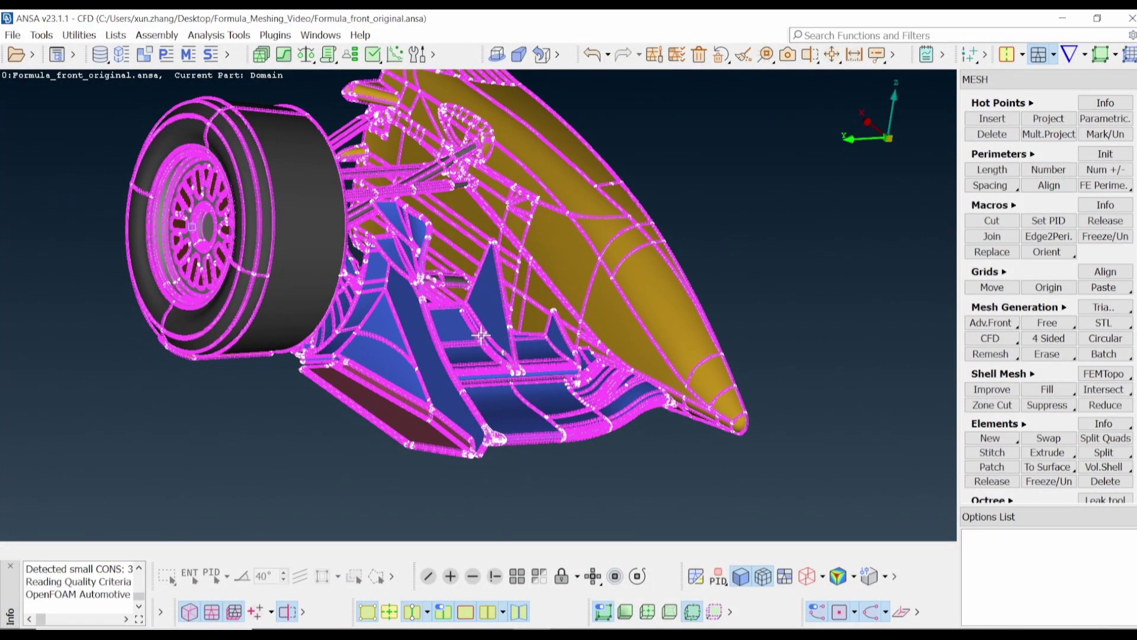
pyautogui.keyDown('ctrl'); pyautogui.moveTo(498, 329); pyautogui.dragTo(516, 322); pyautogui.keyUp('ctrl')
pyautogui.keyDown('ctrl'); pyautogui.moveTo(625, 261); pyautogui.dragTo(603, 302, button='middle'); pyautogui.keyUp('ctrl')
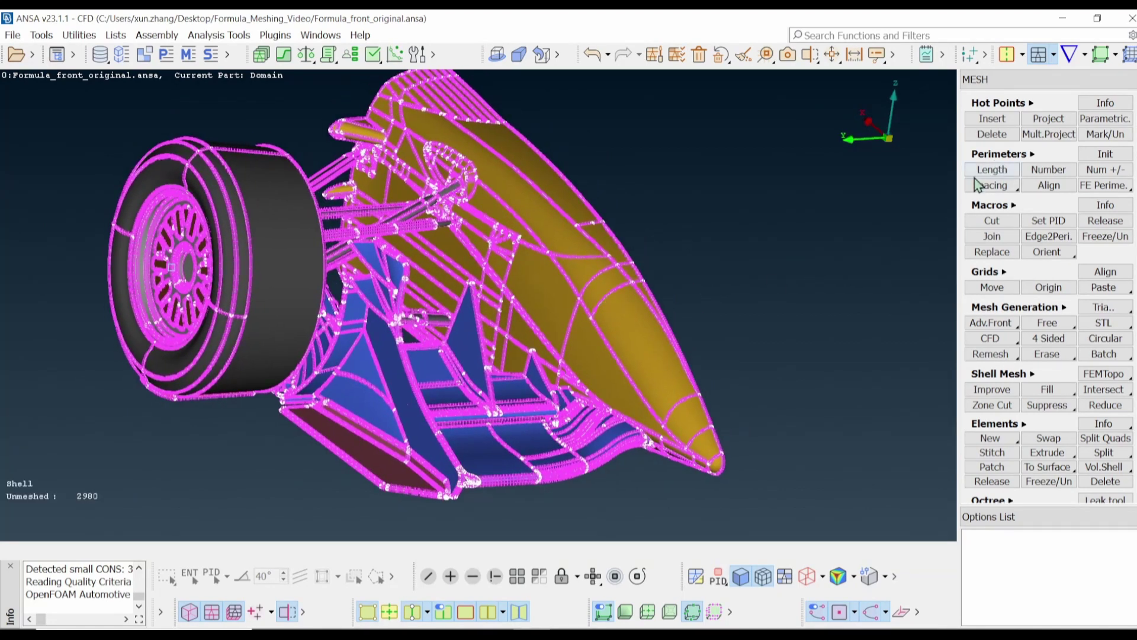
pyautogui.rightClick(1002, 186)
pyautogui.click(971, 219)
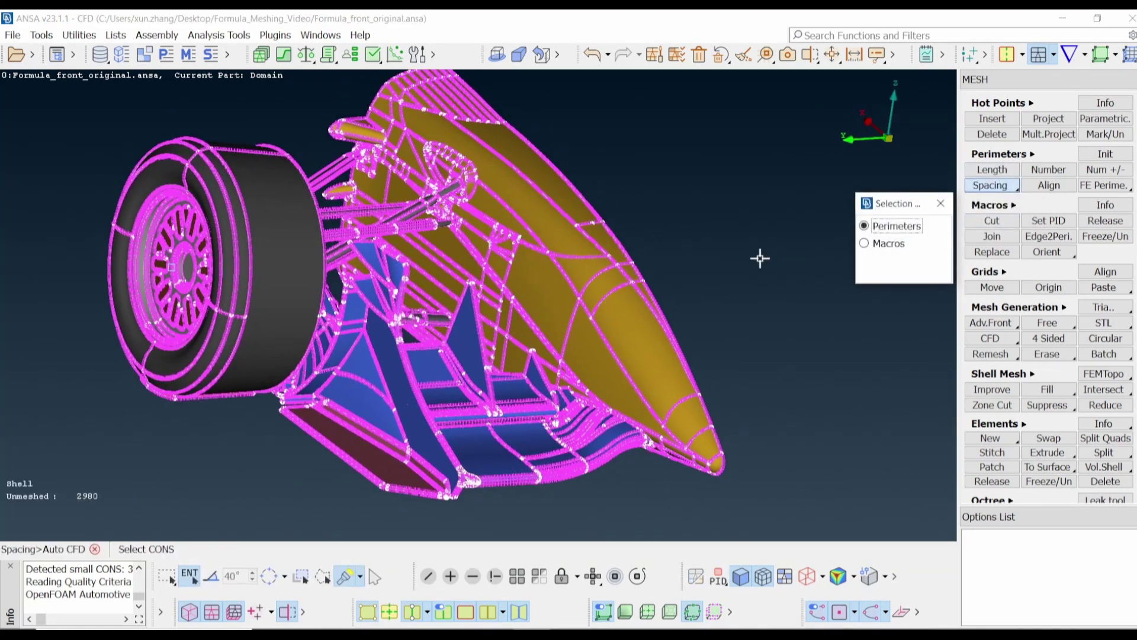
pyautogui.click(427, 614)
pyautogui.click(456, 591)
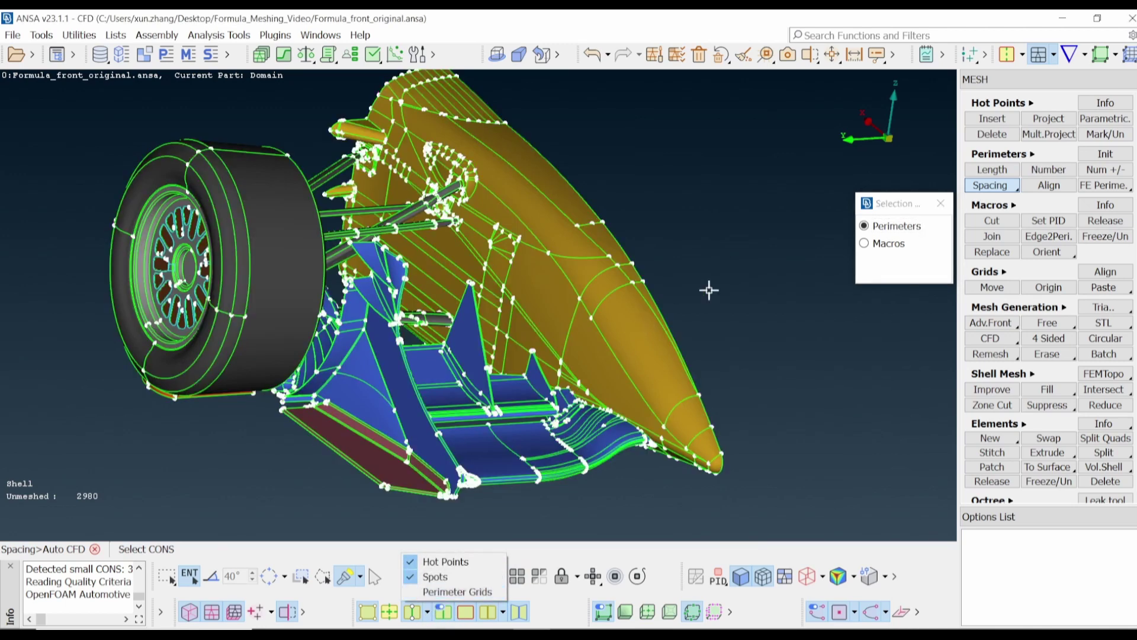
pyautogui.click(722, 308)
# Restart Auto CFD spacing and select all visible perimeters with Ctrl+A
pyautogui.middleClick(734, 343)
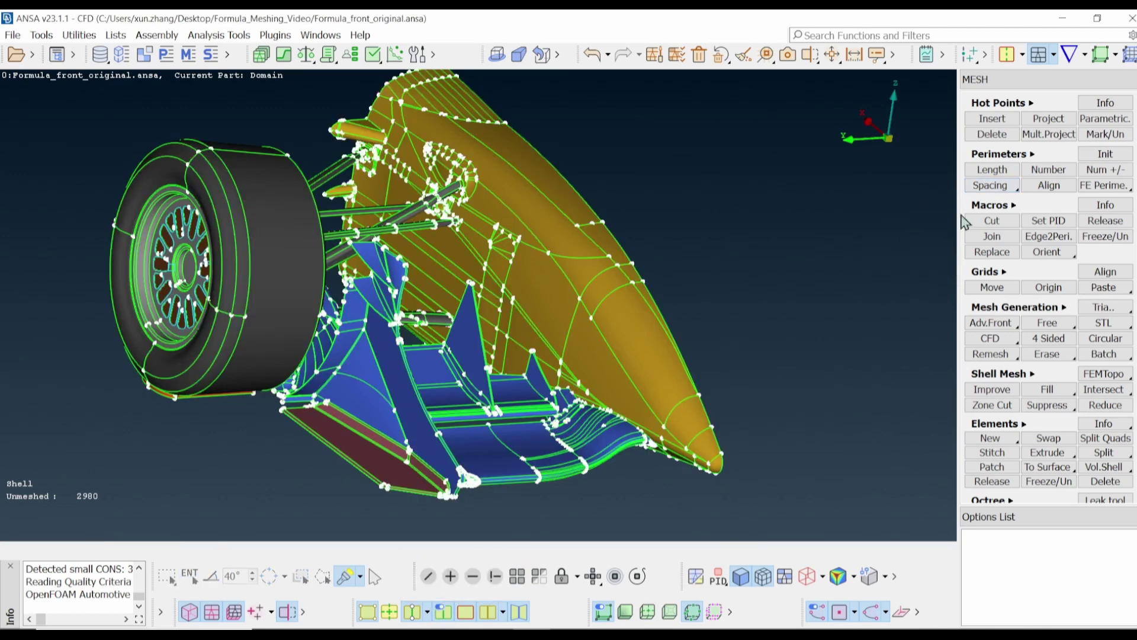
pyautogui.click(991, 185)
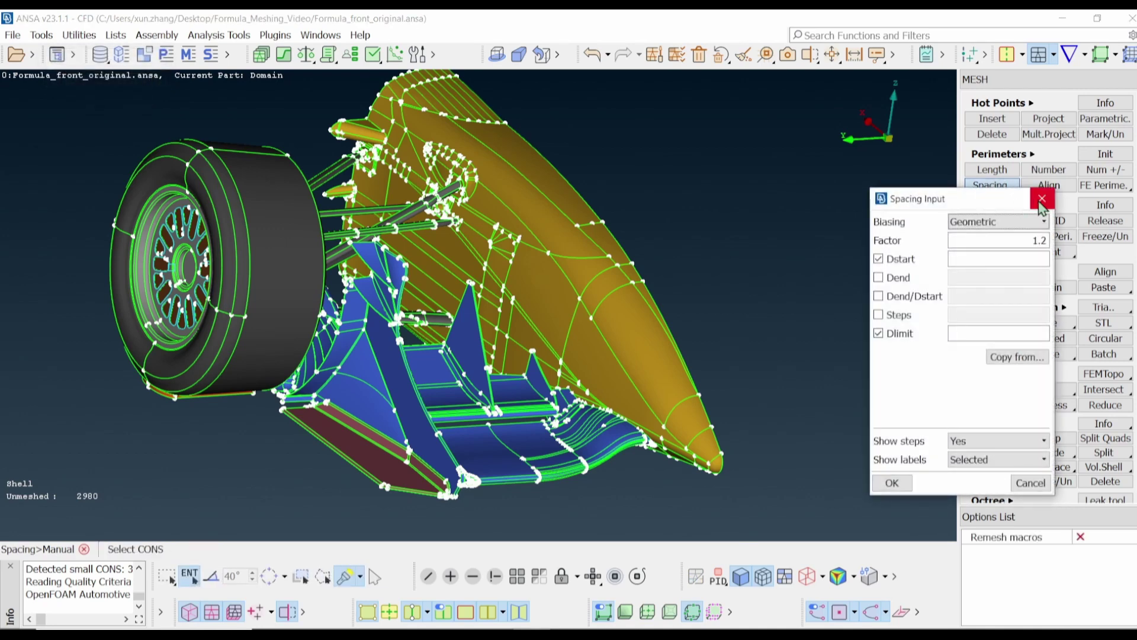
pyautogui.click(1042, 199)
pyautogui.rightClick(990, 185)
pyautogui.click(1001, 219)
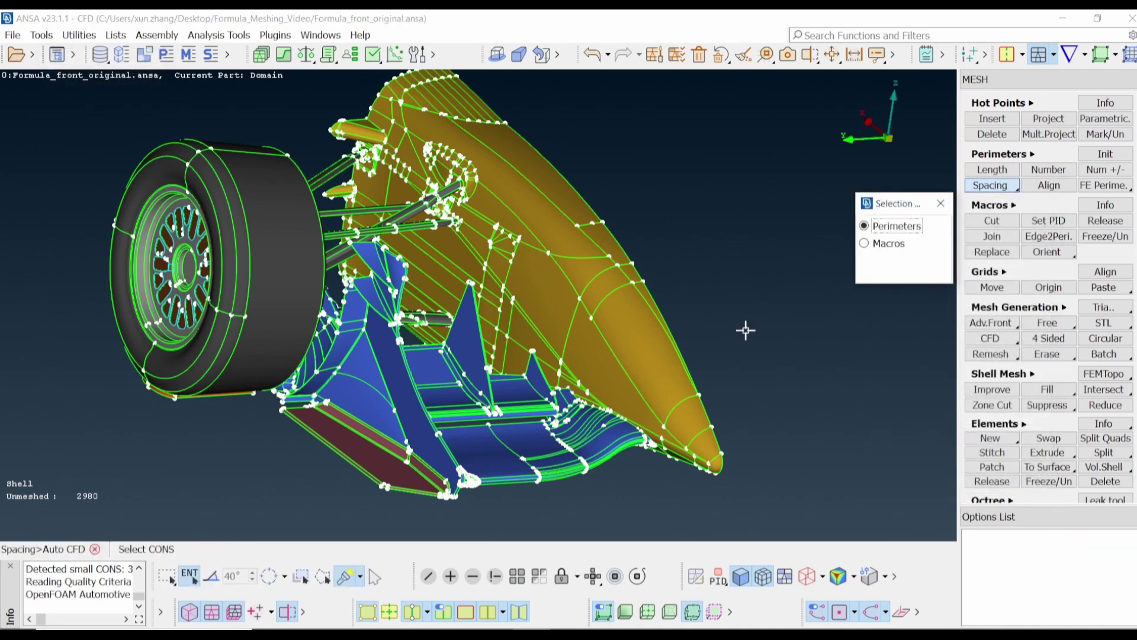
pyautogui.hotkey('ctrl', 'a')
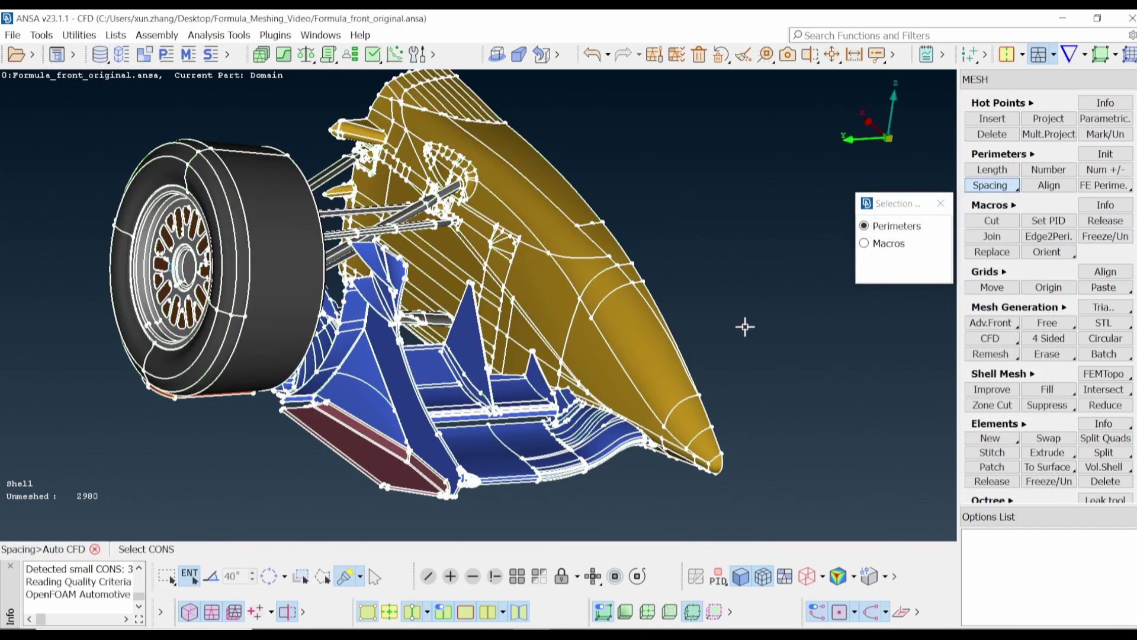
pyautogui.middleClick(745, 327)
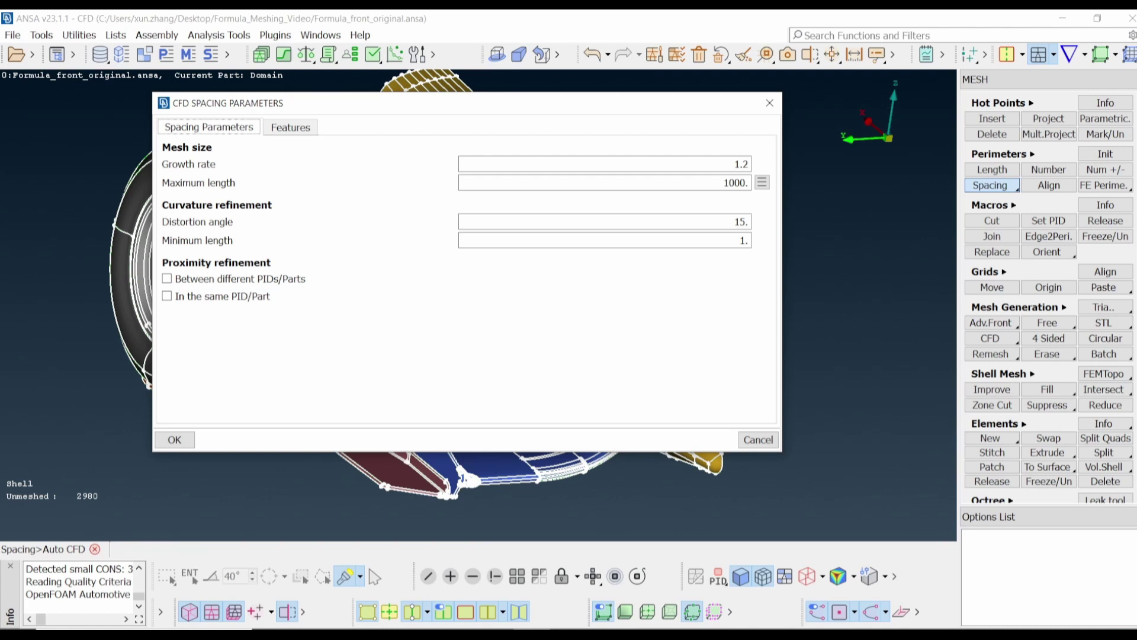
# Set minimum length 2, reduce the 1000 maximum length, and compute the CFD spacing
pyautogui.click(287, 128)
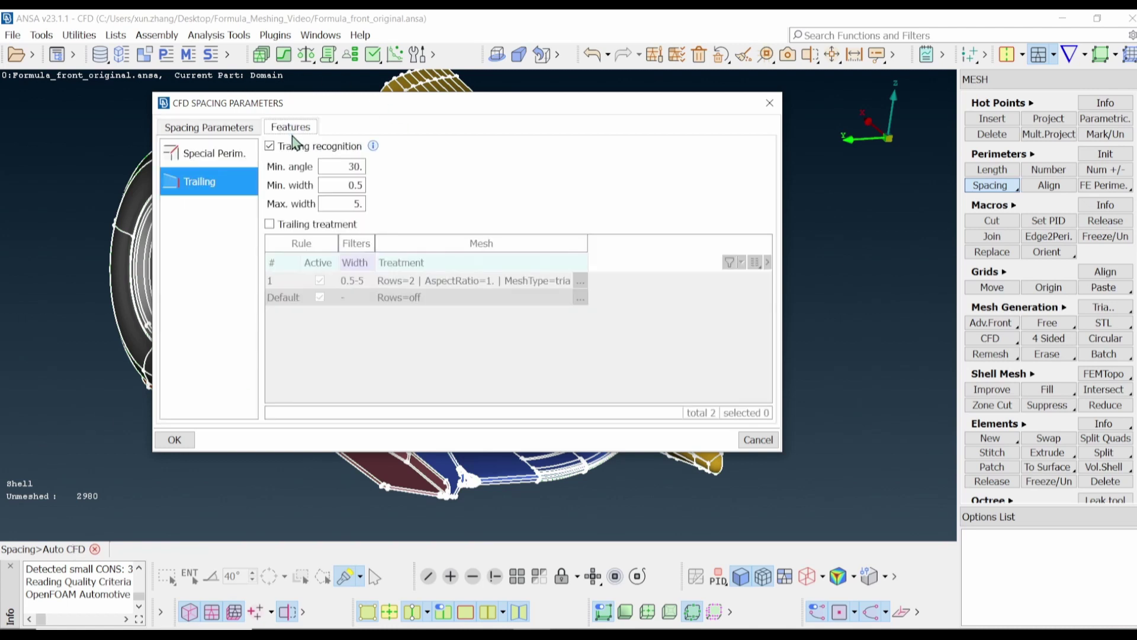
pyautogui.click(215, 132)
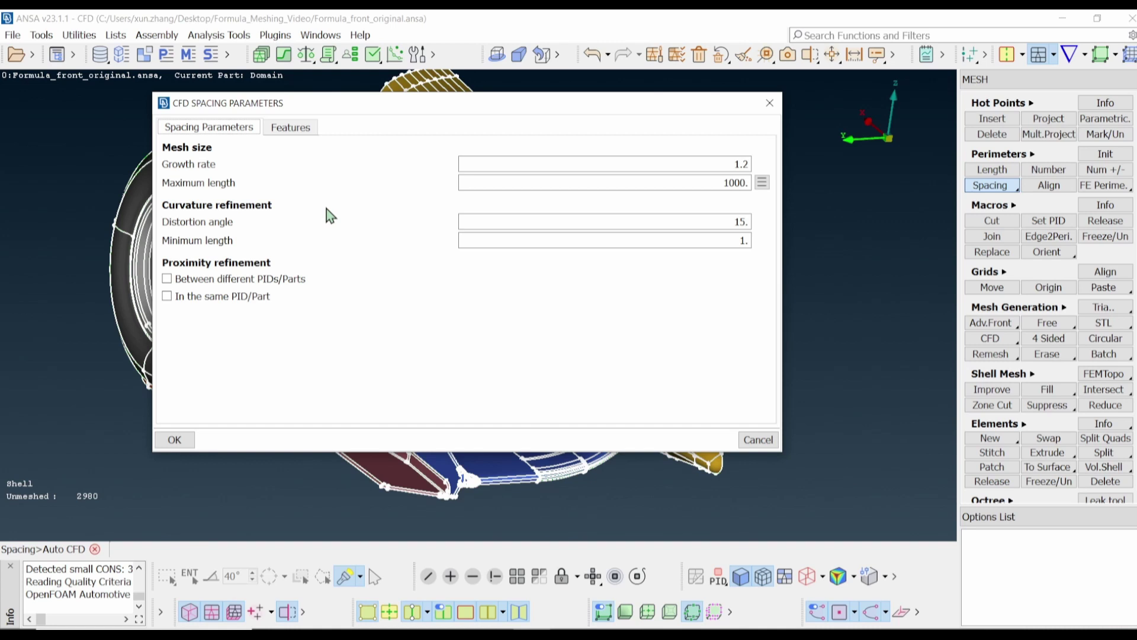
pyautogui.doubleClick(731, 241)
pyautogui.write('2')
pyautogui.click(710, 183)
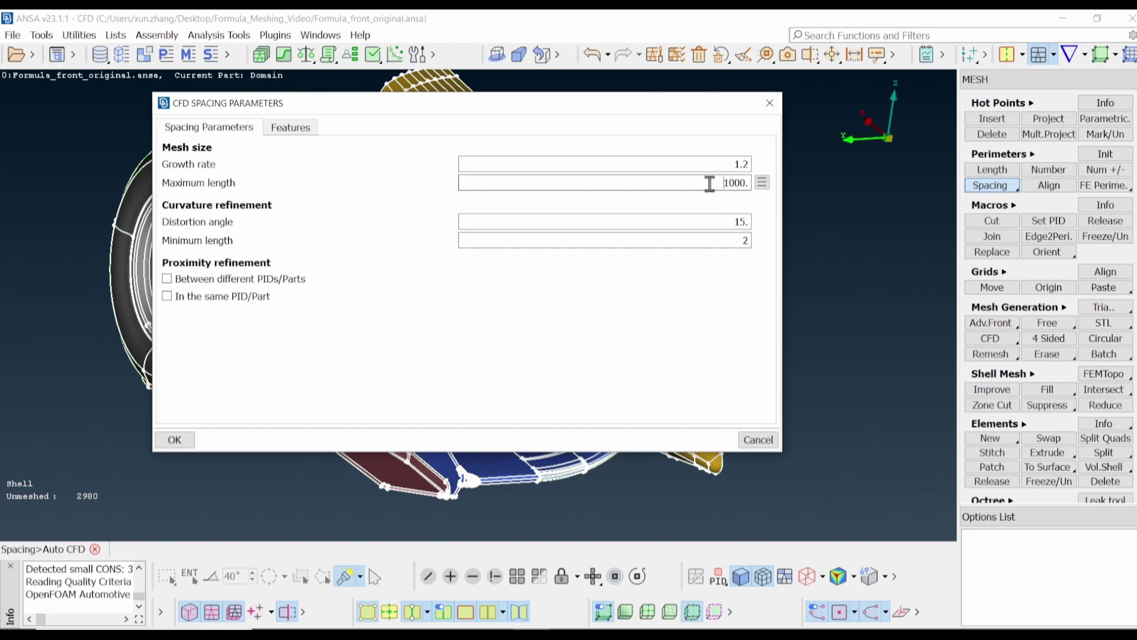
pyautogui.doubleClick(710, 183)
pyautogui.write('20')
pyautogui.click(175, 440)
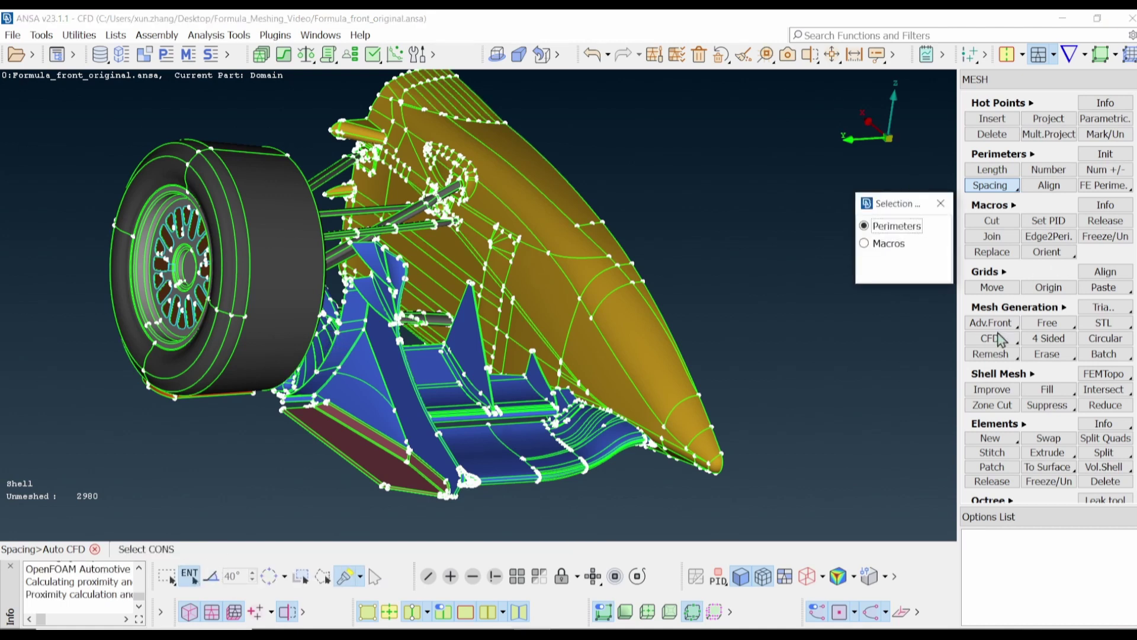
# Exit the spacing function and turn the perimeter grids back on
pyautogui.middleClick(848, 348)
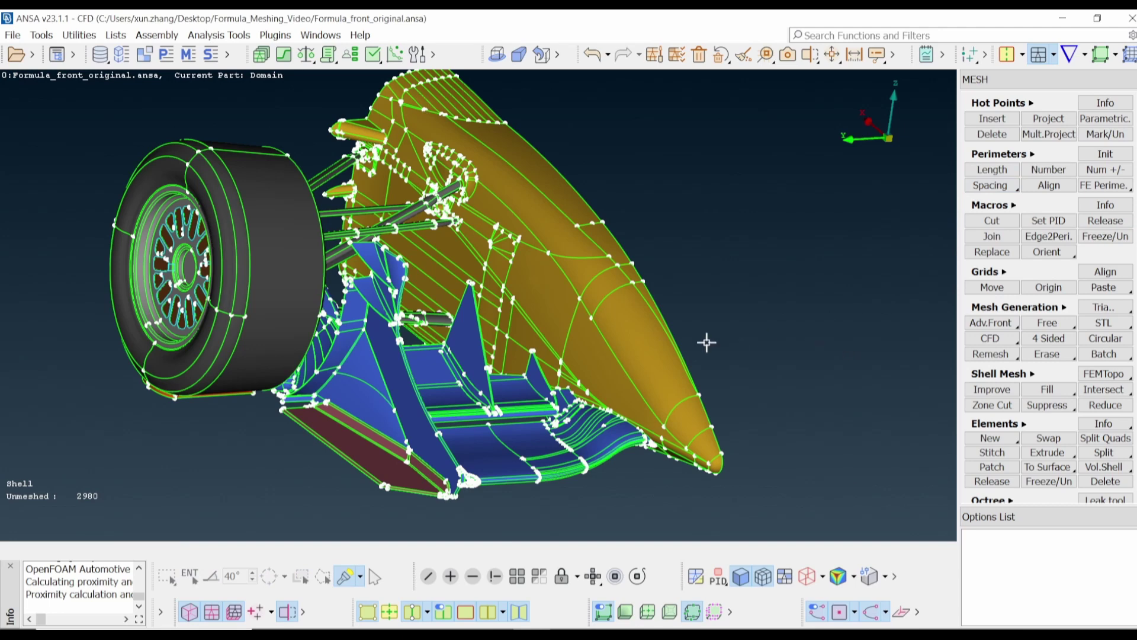
pyautogui.click(427, 611)
pyautogui.click(456, 591)
# Zoom and pan around the front wing to check the new perimeter spacing
pyautogui.scroll(10, 510, 414)
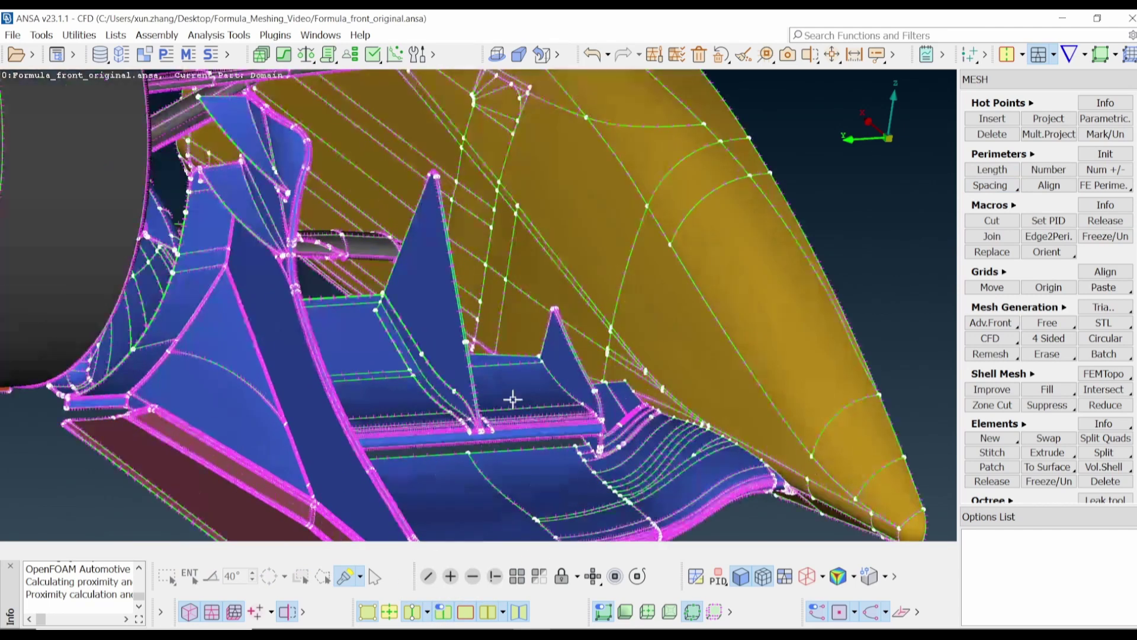
pyautogui.scroll(8, 492, 446)
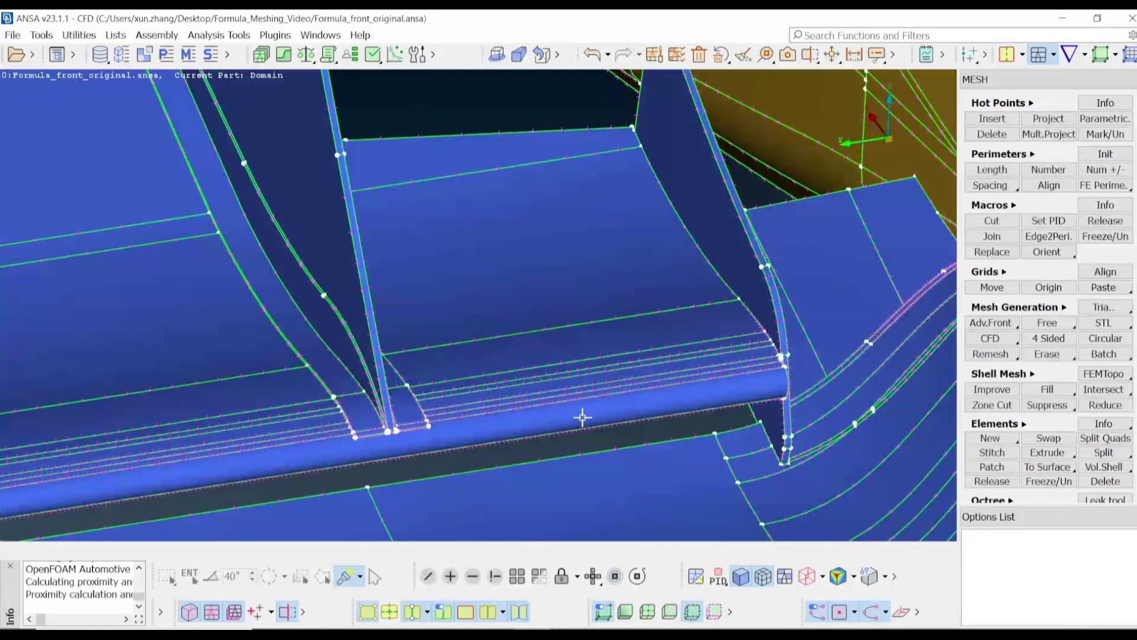
pyautogui.moveTo(582, 412)
pyautogui.keyDown('ctrl'); pyautogui.mouseDown()
pyautogui.moveTo(581, 396)
pyautogui.moveTo(579, 409)
pyautogui.mouseUp(); pyautogui.keyUp('ctrl')
pyautogui.scroll(-5, 598, 375)
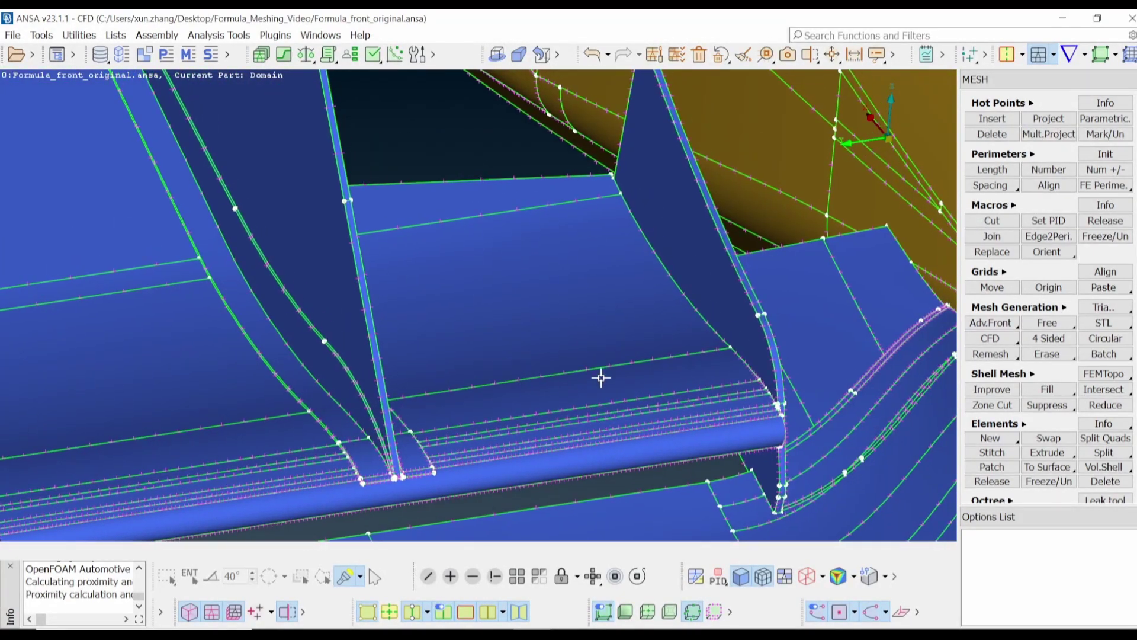
pyautogui.scroll(-6, 651, 385)
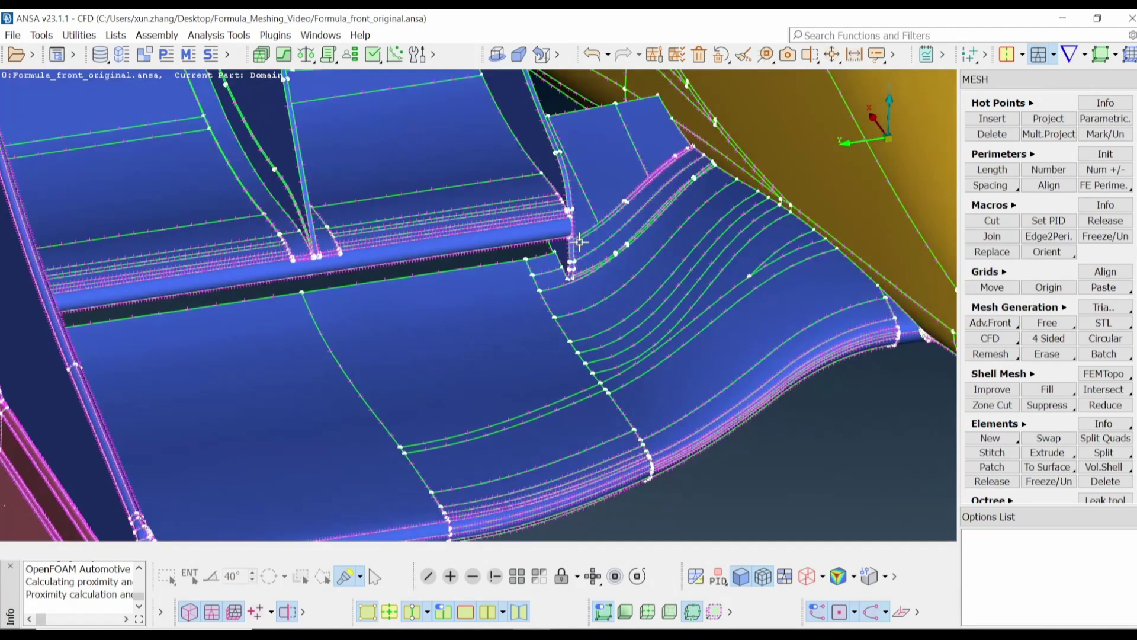
pyautogui.scroll(-3, 644, 295)
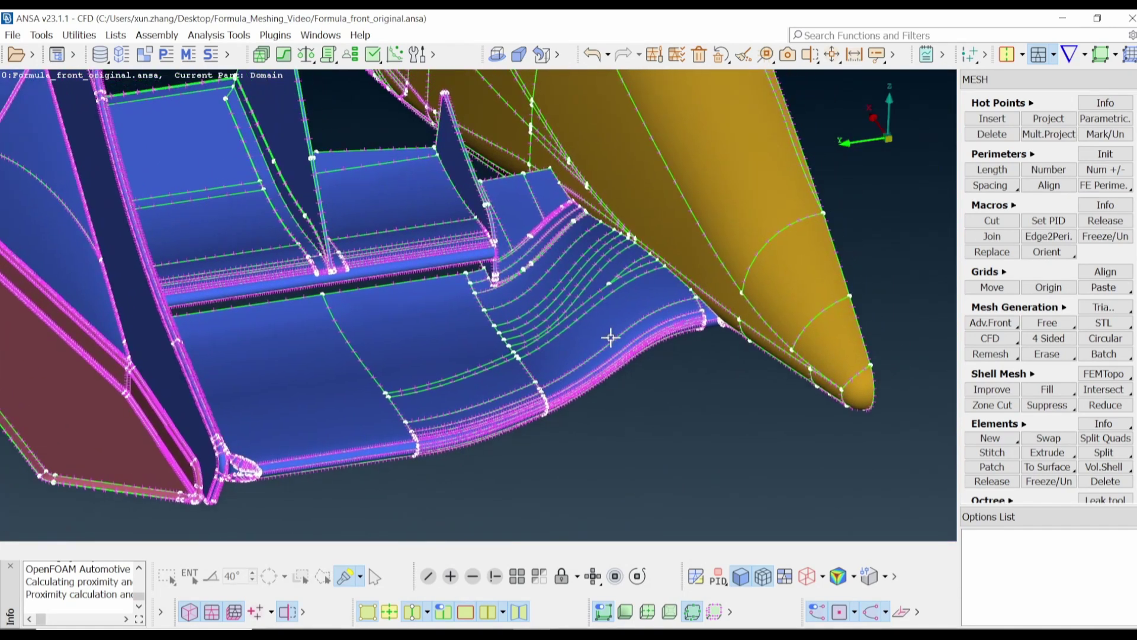
pyautogui.scroll(-2, 624, 305)
pyautogui.scroll(-5, 619, 302)
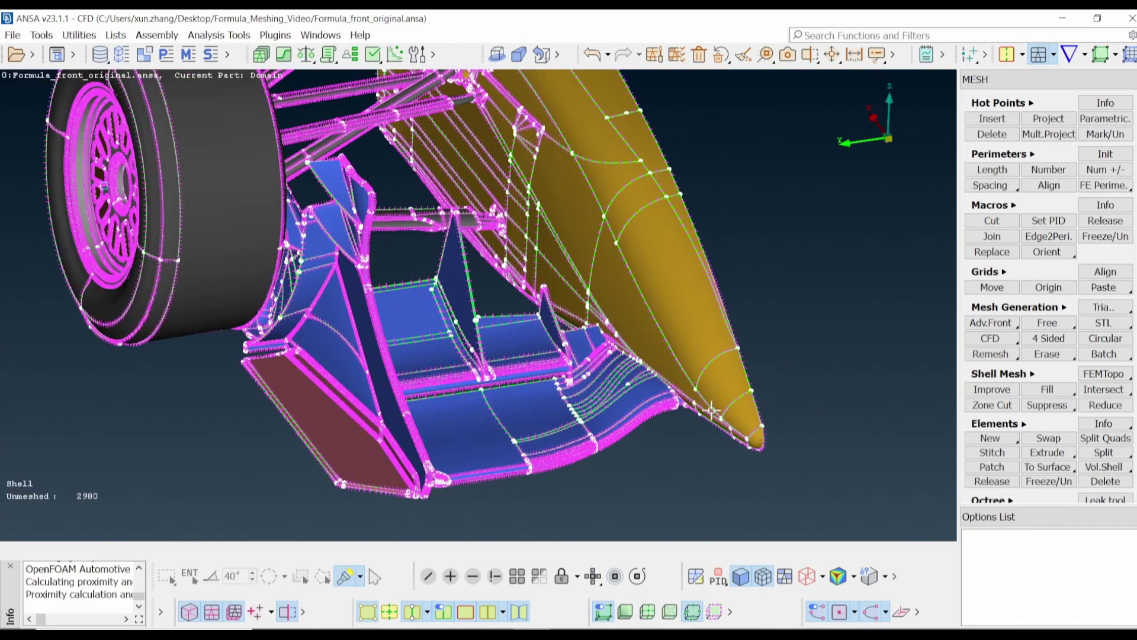
pyautogui.keyDown('ctrl'); pyautogui.moveTo(621, 336); pyautogui.dragTo(681, 371, button='middle'); pyautogui.keyUp('ctrl')
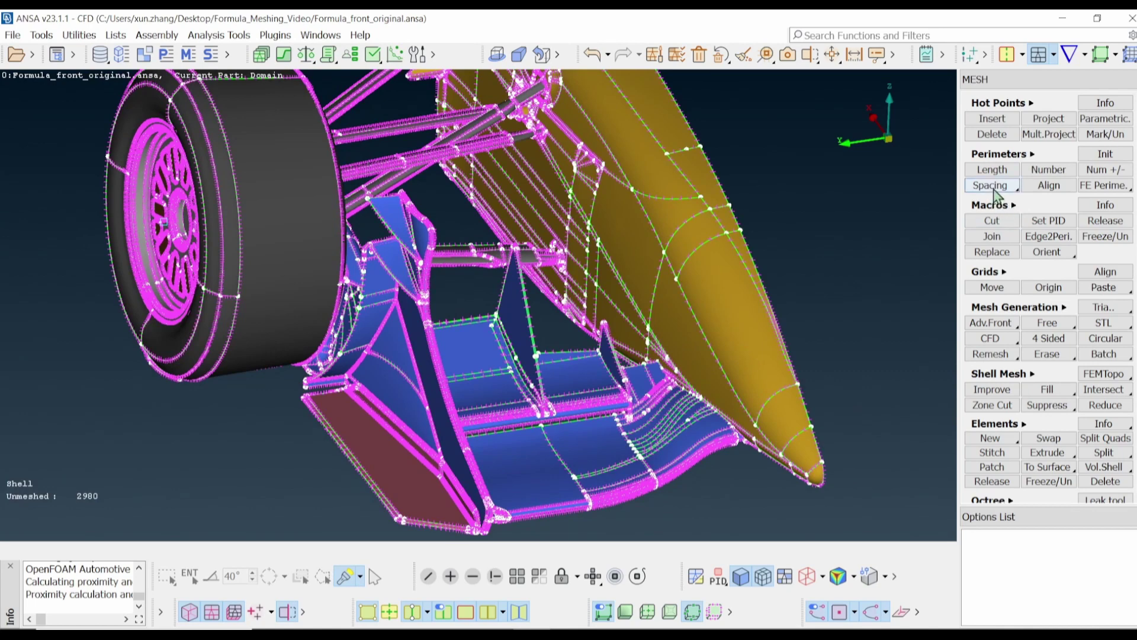
pyautogui.rightClick(990, 343)
# Mesh the visible surfaces with the CFD algorithm
pyautogui.click(986, 383)
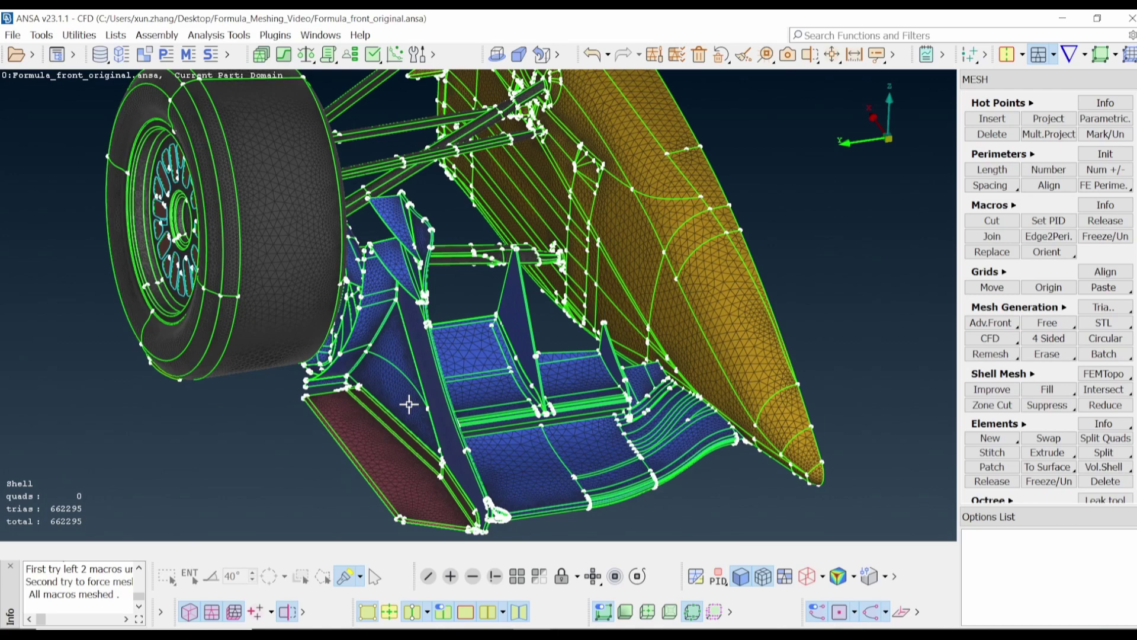
pyautogui.scroll(3, 576, 391)
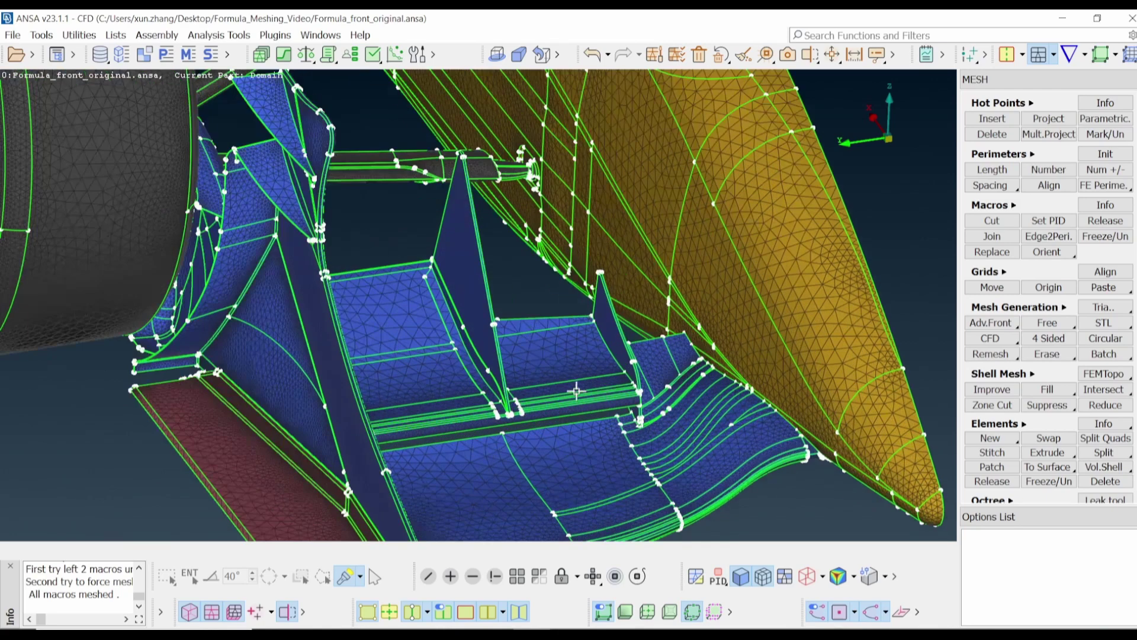
pyautogui.scroll(8, 576, 391)
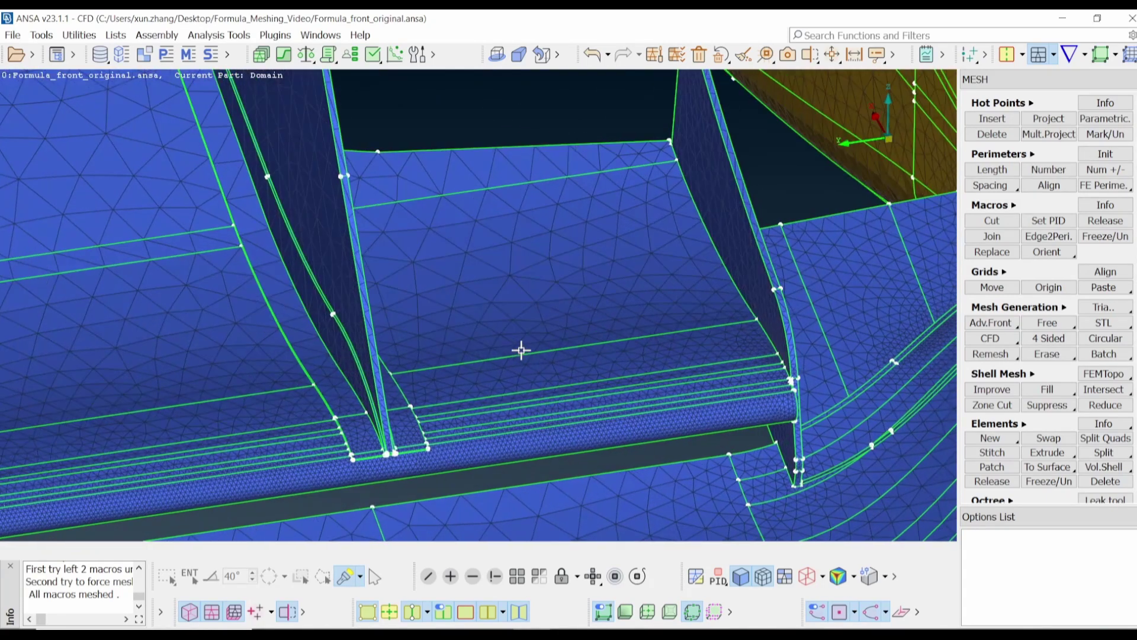
pyautogui.keyDown('ctrl'); pyautogui.moveTo(543, 401); pyautogui.dragTo(552, 408); pyautogui.keyUp('ctrl')
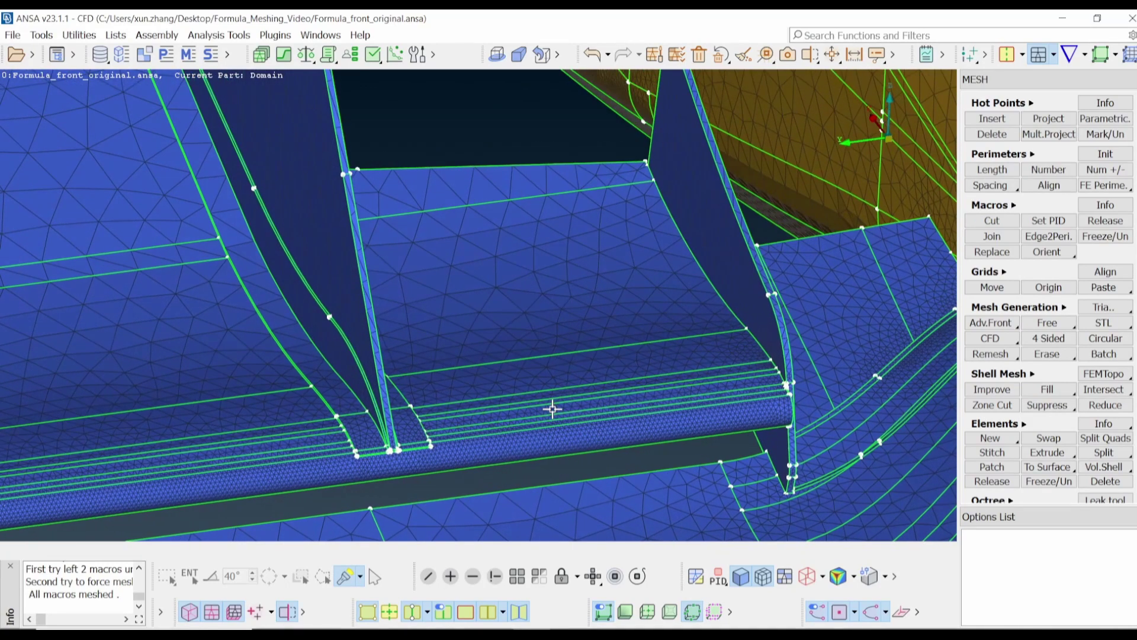
pyautogui.scroll(-2, 472, 366)
pyautogui.keyDown('ctrl'); pyautogui.moveTo(744, 412); pyautogui.dragTo(587, 228, button='middle'); pyautogui.keyUp('ctrl')
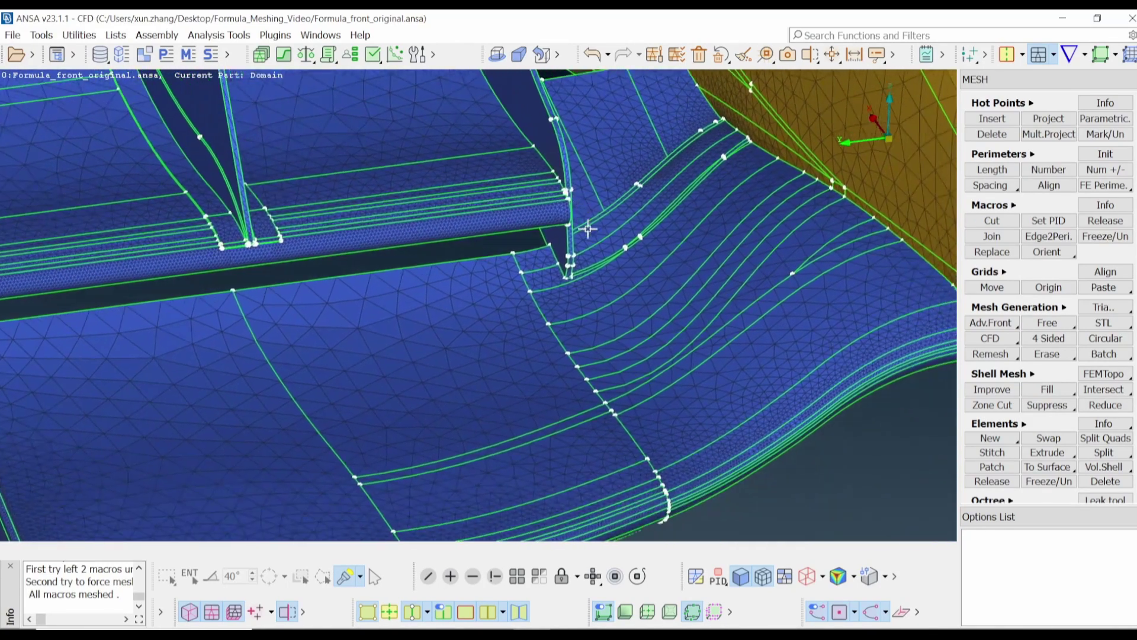
# Orbit around the front wheel, wing flap and nose cone to inspect the mesh
pyautogui.keyDown('ctrl'); pyautogui.moveTo(588, 228); pyautogui.dragTo(688, 356); pyautogui.keyUp('ctrl')
pyautogui.keyDown('ctrl'); pyautogui.moveTo(310, 277); pyautogui.dragTo(556, 311); pyautogui.keyUp('ctrl')
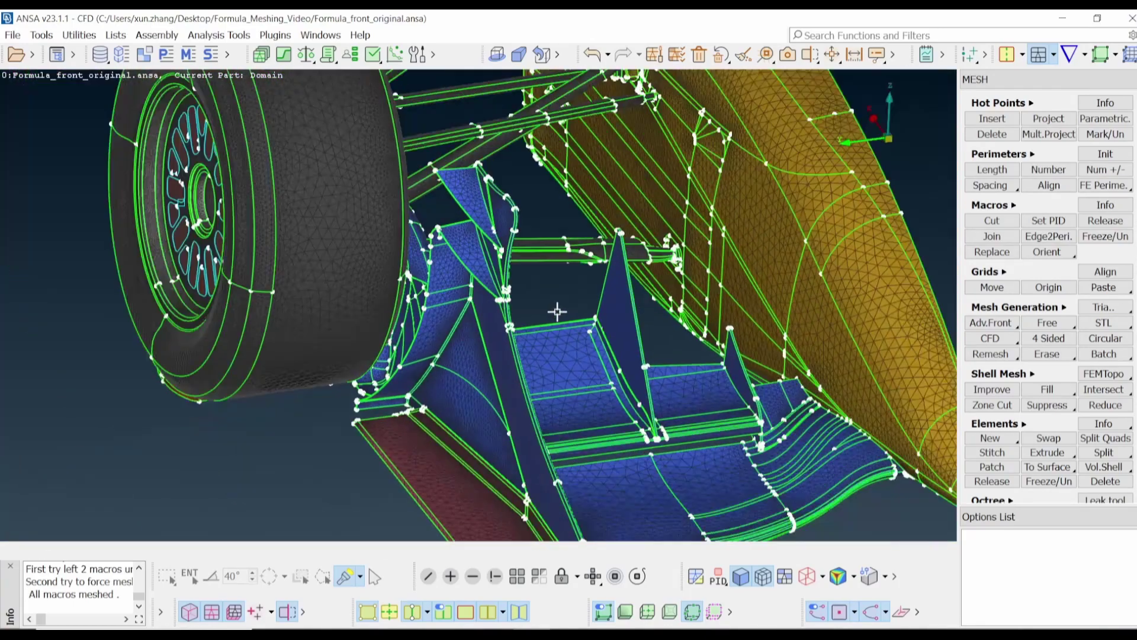
pyautogui.keyDown('ctrl'); pyautogui.moveTo(399, 269); pyautogui.dragTo(426, 267); pyautogui.keyUp('ctrl')
pyautogui.keyDown('ctrl'); pyautogui.moveTo(284, 251); pyautogui.dragTo(350, 319, button='middle'); pyautogui.keyUp('ctrl')
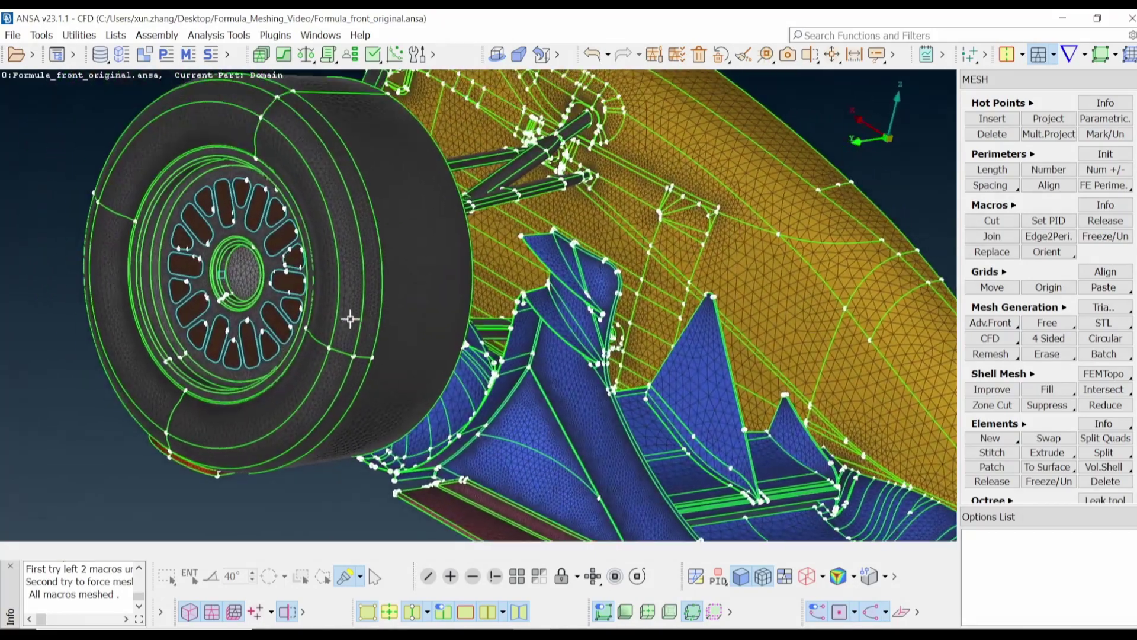
pyautogui.scroll(2, 350, 319)
pyautogui.keyDown('ctrl'); pyautogui.moveTo(348, 287); pyautogui.dragTo(688, 353); pyautogui.keyUp('ctrl')
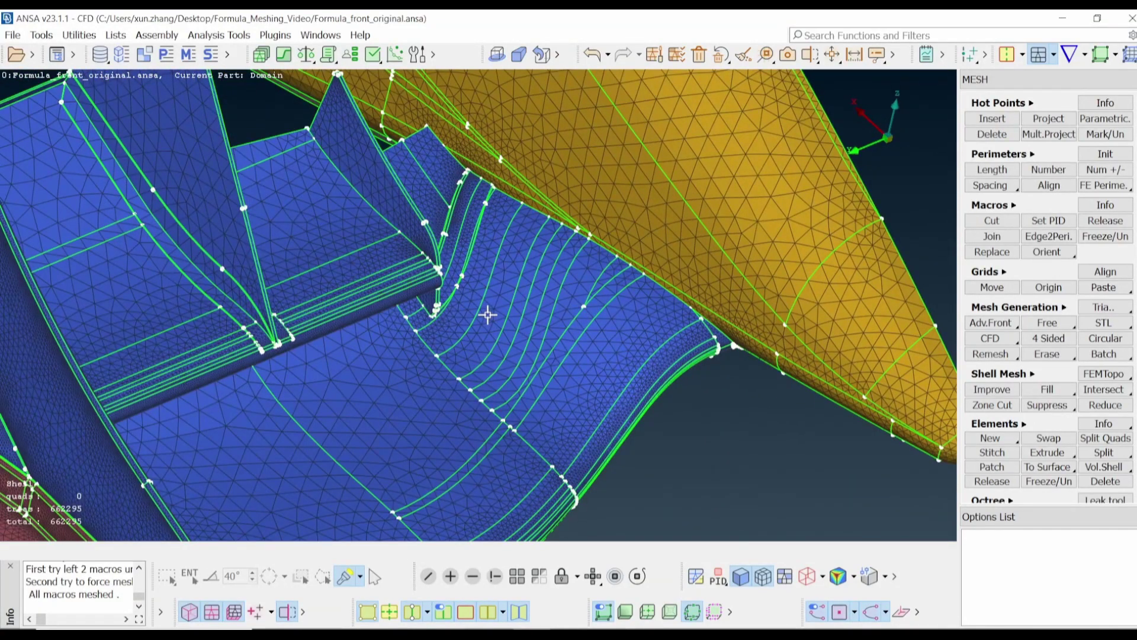
pyautogui.moveTo(534, 348)
pyautogui.keyDown('ctrl'); pyautogui.mouseDown()
pyautogui.moveTo(533, 328)
pyautogui.moveTo(529, 337)
pyautogui.mouseUp(); pyautogui.keyUp('ctrl')
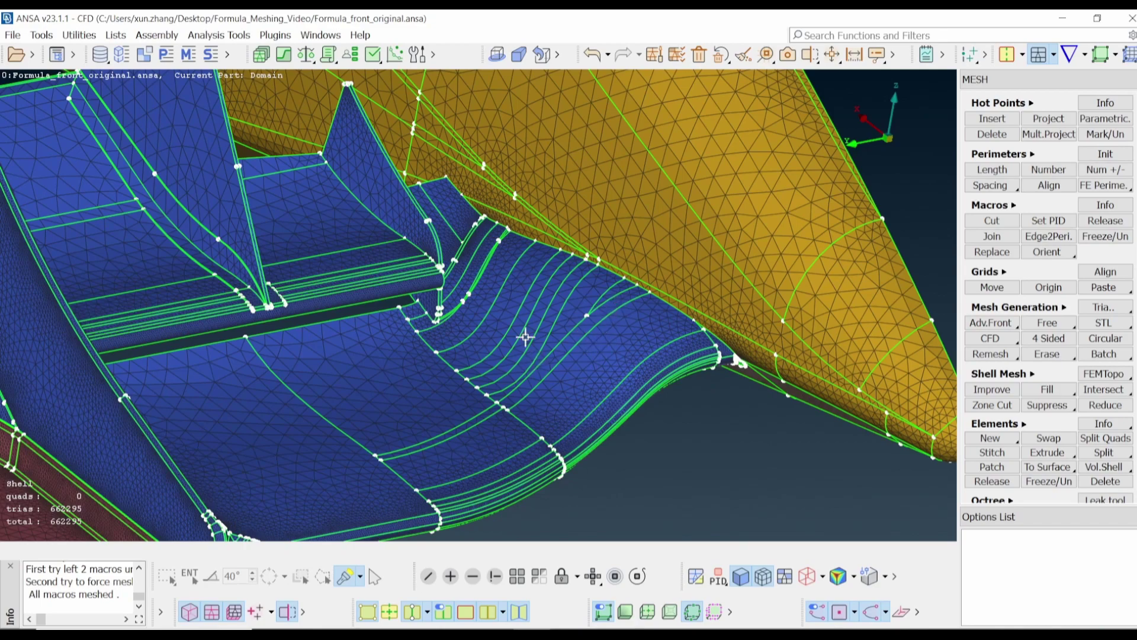
pyautogui.keyDown('ctrl'); pyautogui.moveTo(531, 361); pyautogui.dragTo(507, 342); pyautogui.keyUp('ctrl')
pyautogui.scroll(10, 462, 344)
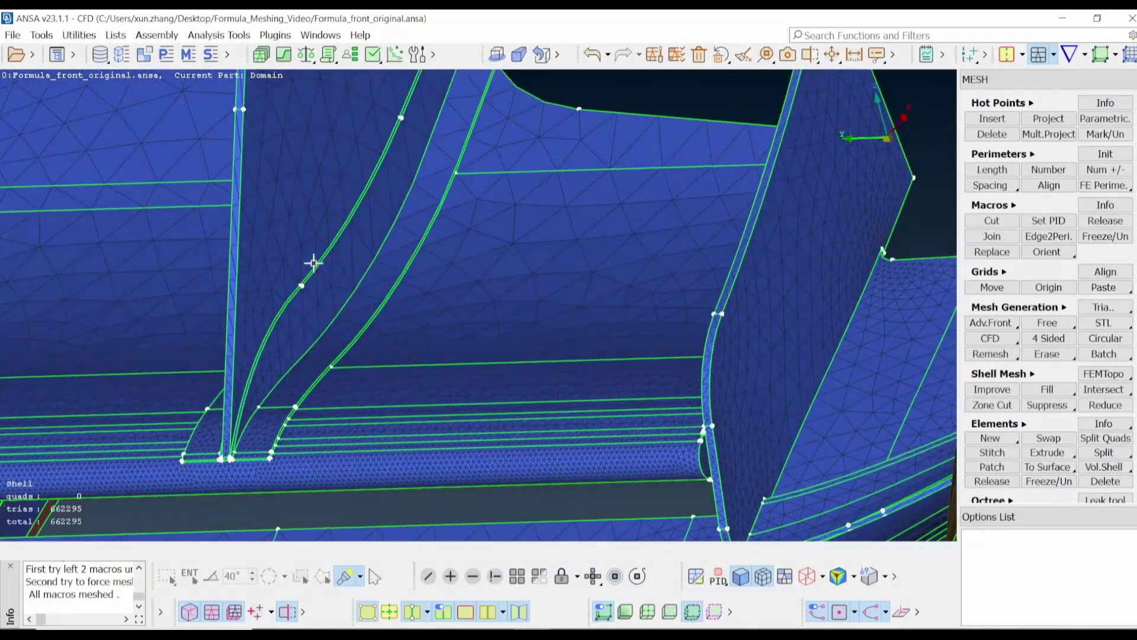
pyautogui.scroll(-5, 343, 281)
# Inspect the wing edge-on and the gaps between the wing surfaces
pyautogui.keyDown('ctrl'); pyautogui.moveTo(312, 294); pyautogui.dragTo(373, 292); pyautogui.keyUp('ctrl')
pyautogui.keyDown('ctrl'); pyautogui.moveTo(734, 376); pyautogui.dragTo(474, 322, button='middle'); pyautogui.keyUp('ctrl')
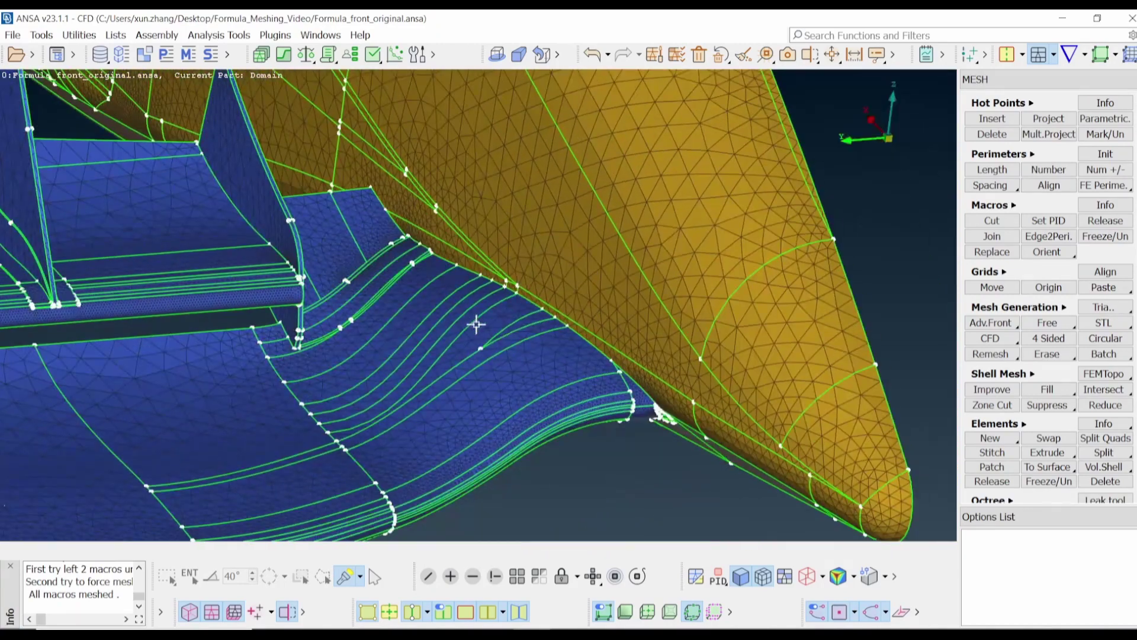
pyautogui.scroll(5, 579, 345)
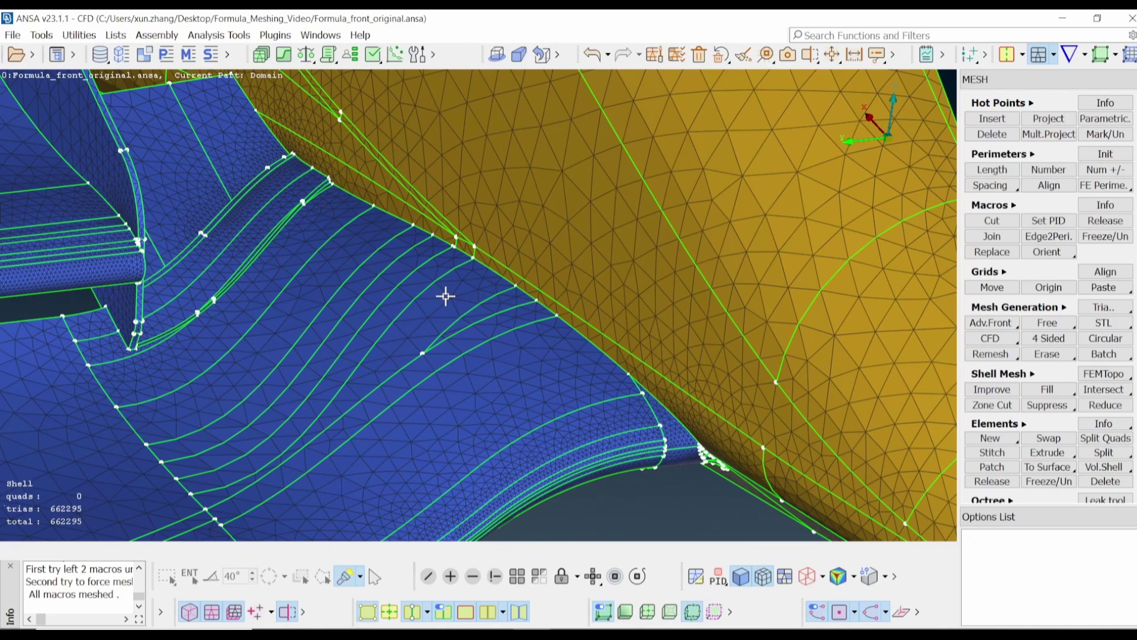
pyautogui.keyDown('ctrl'); pyautogui.moveTo(462, 326); pyautogui.dragTo(416, 276); pyautogui.keyUp('ctrl')
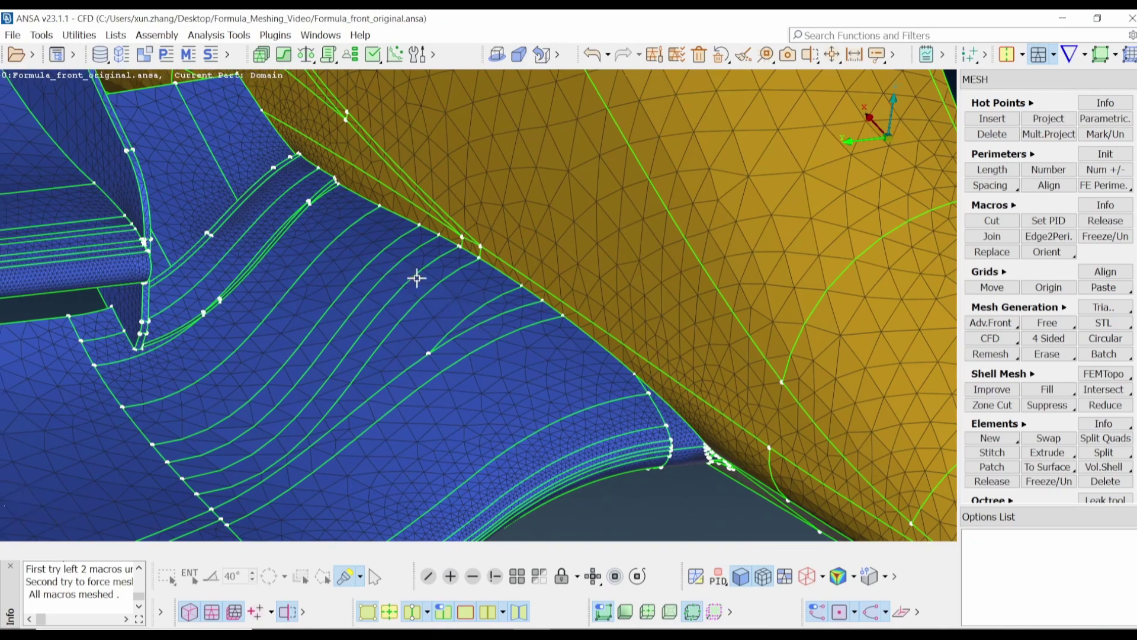
pyautogui.keyDown('ctrl'); pyautogui.moveTo(416, 277); pyautogui.dragTo(596, 340, button='middle'); pyautogui.keyUp('ctrl')
pyautogui.keyDown('ctrl'); pyautogui.moveTo(596, 340); pyautogui.dragTo(508, 356); pyautogui.keyUp('ctrl')
pyautogui.scroll(4, 592, 229)
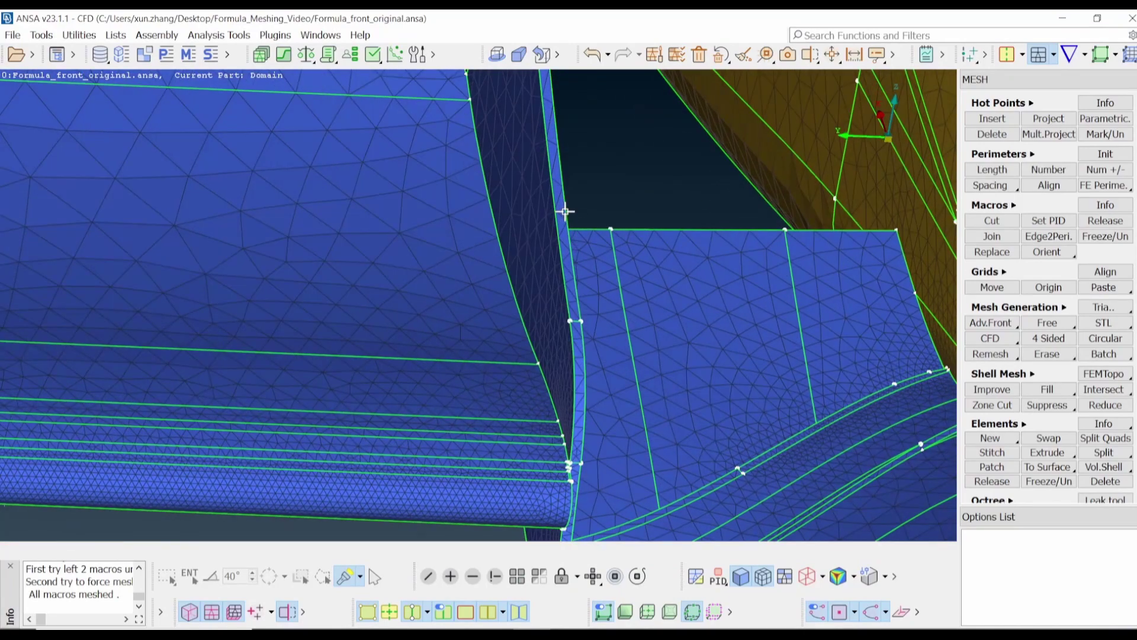
pyautogui.keyDown('ctrl'); pyautogui.moveTo(278, 200); pyautogui.dragTo(399, 247); pyautogui.keyUp('ctrl')
pyautogui.scroll(-5, 399, 247)
pyautogui.keyDown('ctrl'); pyautogui.moveTo(476, 245); pyautogui.dragTo(591, 312); pyautogui.keyUp('ctrl')
pyautogui.scroll(-5, 395, 241)
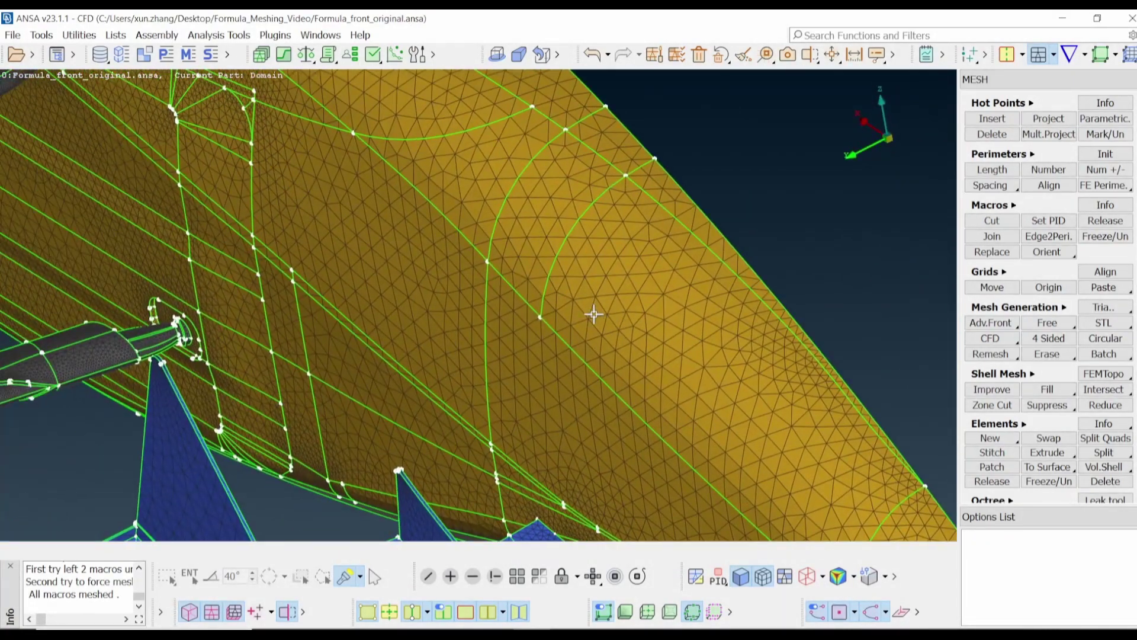
# Measure 18.537 between two nose-mesh nodes, close the Measure tool, and orbit underneath
pyautogui.click(854, 55)
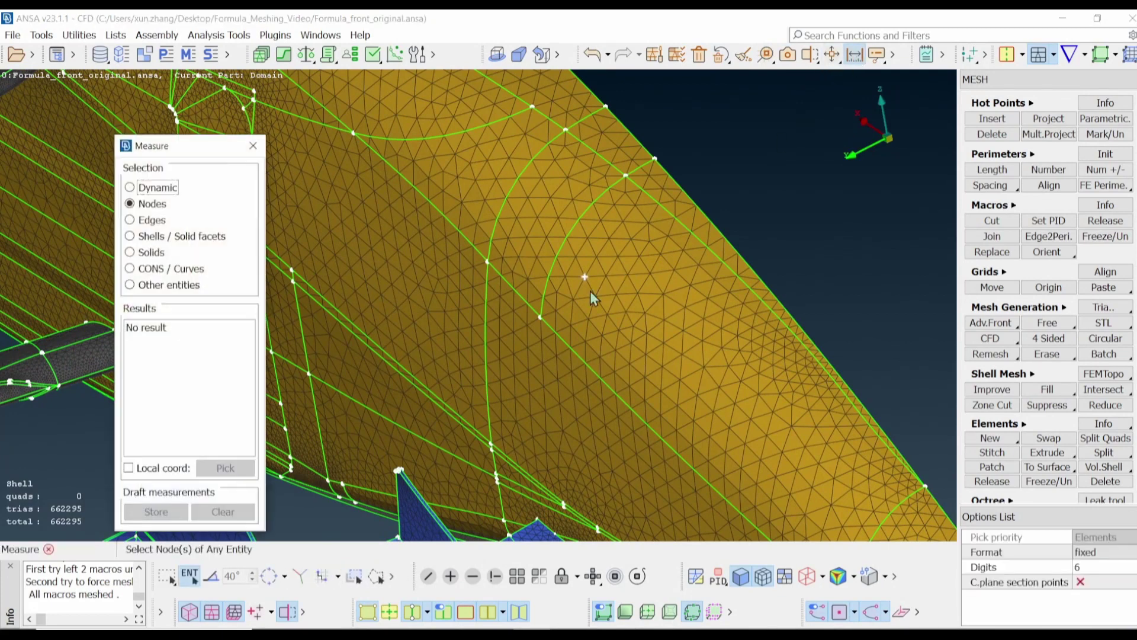
pyautogui.click(627, 274)
pyautogui.click(616, 294)
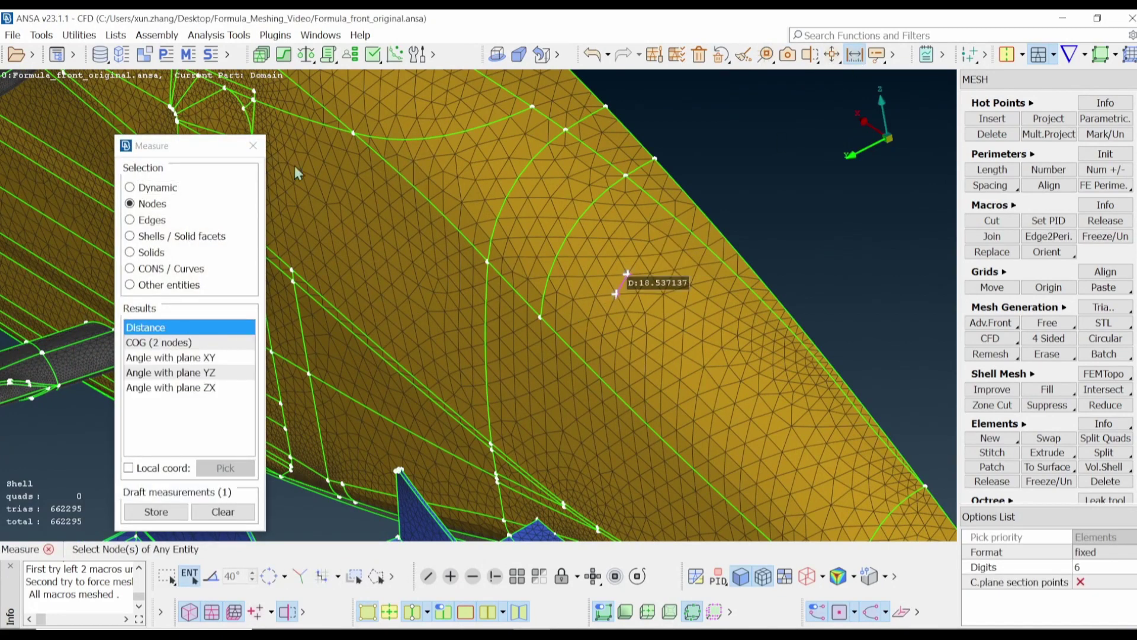
pyautogui.click(259, 151)
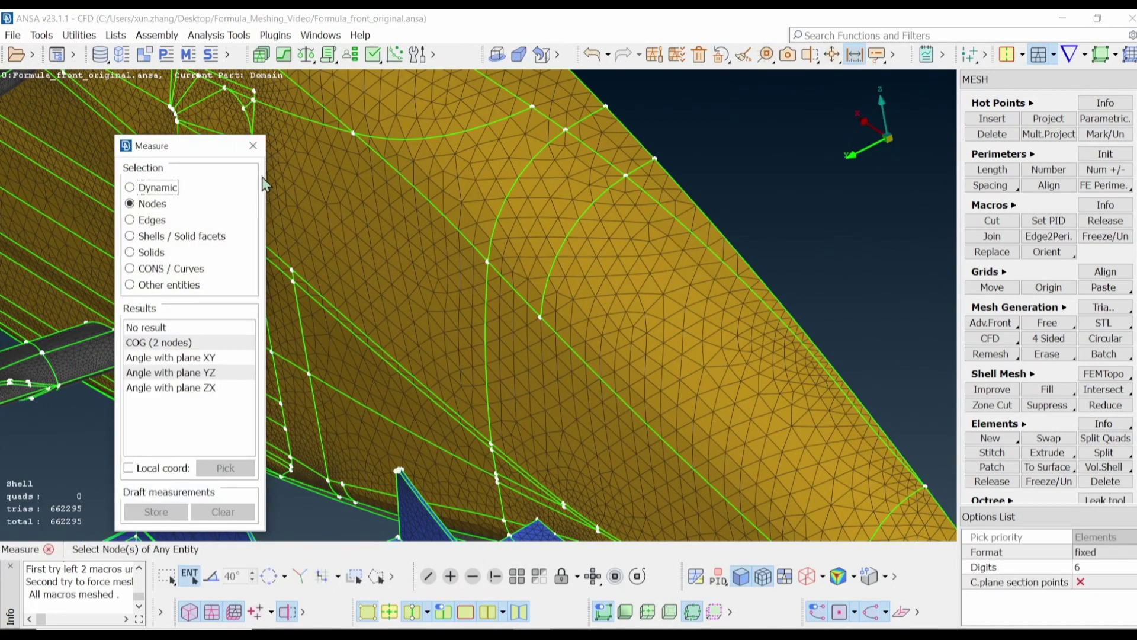
pyautogui.click(259, 144)
pyautogui.click(259, 147)
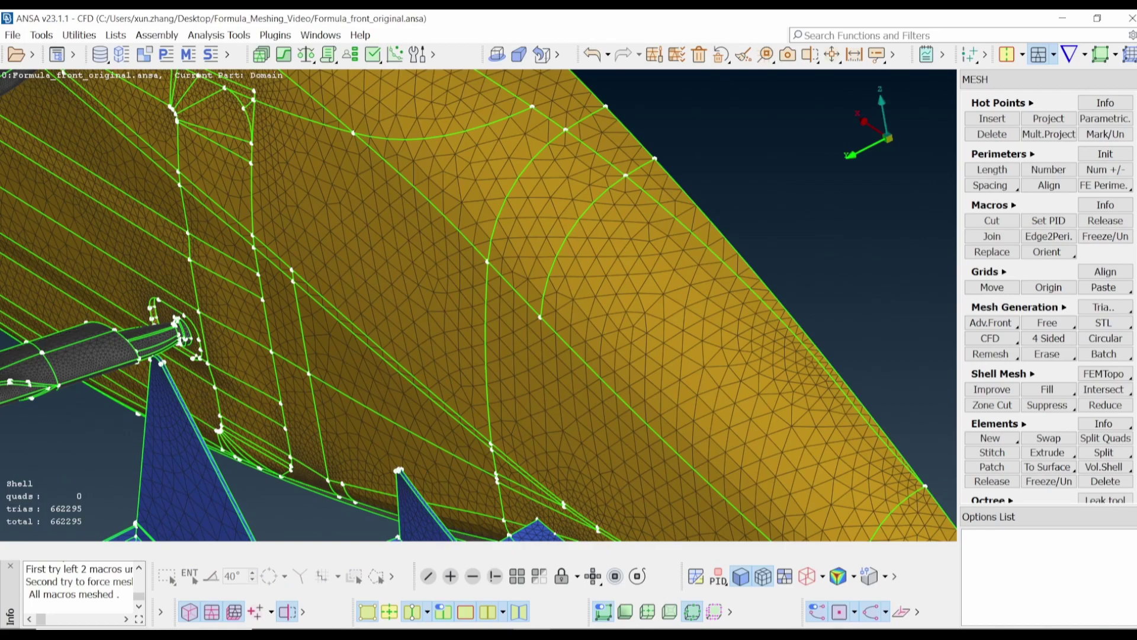
pyautogui.keyDown('ctrl'); pyautogui.moveTo(594, 290); pyautogui.dragTo(490, 309); pyautogui.keyUp('ctrl')
pyautogui.keyDown('ctrl'); pyautogui.moveTo(725, 315); pyautogui.dragTo(746, 284); pyautogui.keyUp('ctrl')
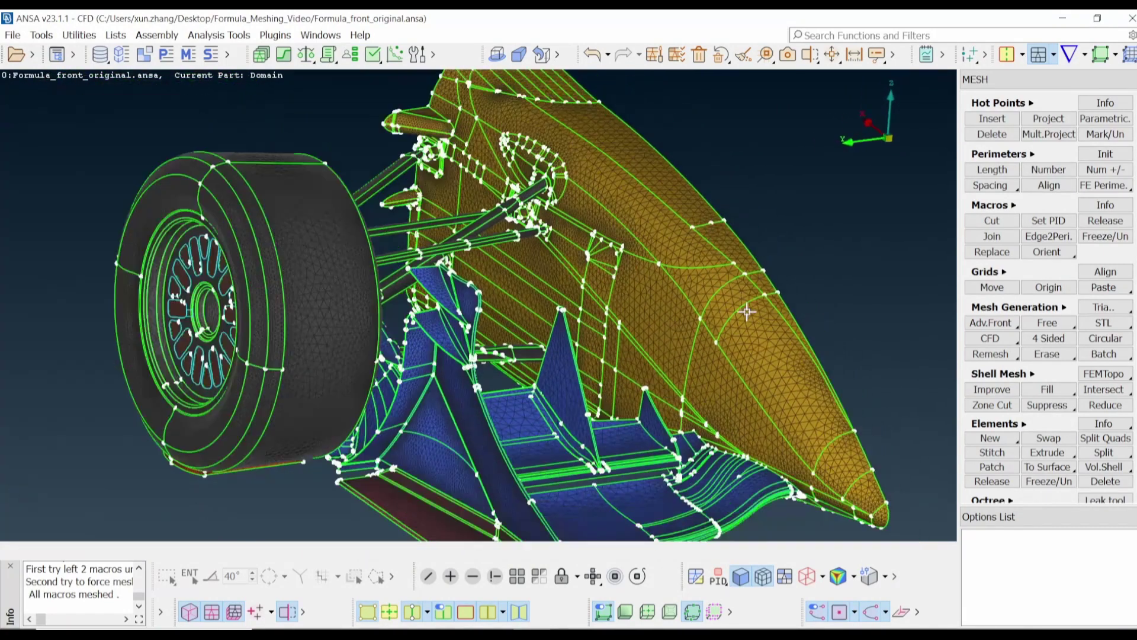
# Run macro Simplify at the 50% level, close the dialog, and recentre the front wing
pyautogui.click(1015, 206)
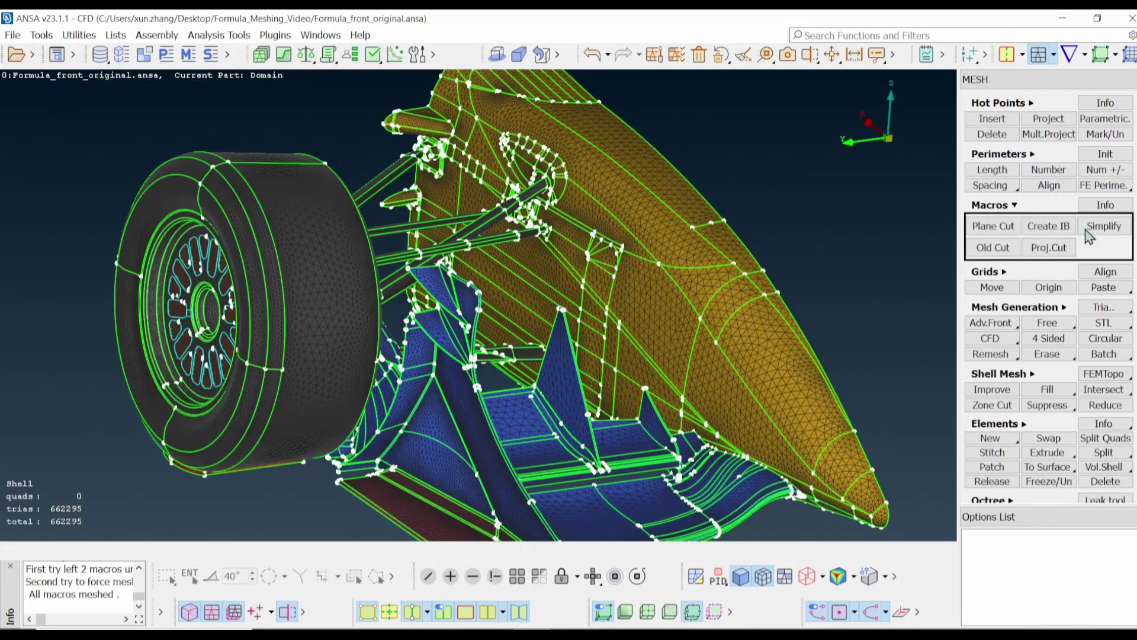
pyautogui.click(1102, 233)
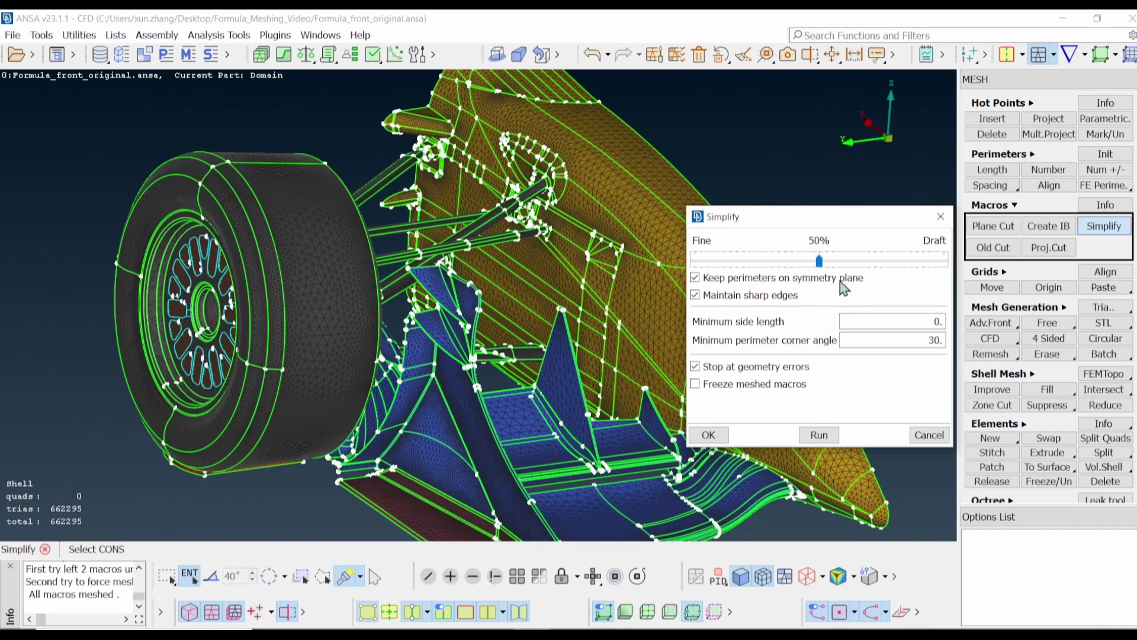
pyautogui.click(805, 438)
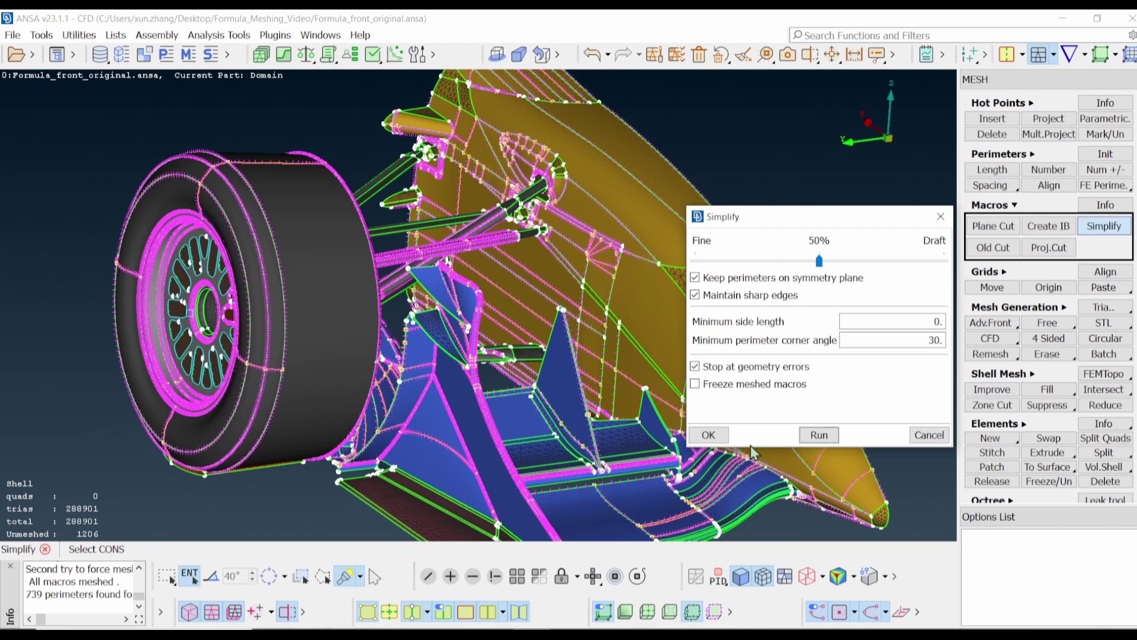
pyautogui.click(713, 434)
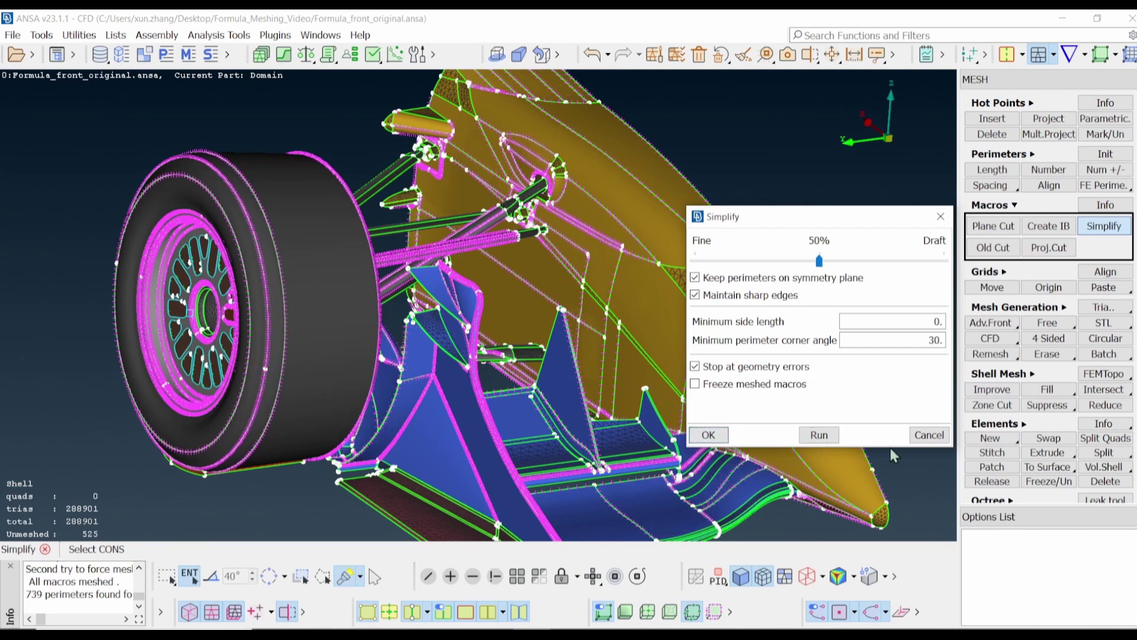
pyautogui.click(928, 435)
pyautogui.keyDown('ctrl'); pyautogui.moveTo(567, 305); pyautogui.dragTo(587, 318); pyautogui.keyUp('ctrl')
pyautogui.keyDown('ctrl'); pyautogui.moveTo(774, 384); pyautogui.dragTo(637, 292, button='middle'); pyautogui.keyUp('ctrl')
pyautogui.scroll(4, 614, 348)
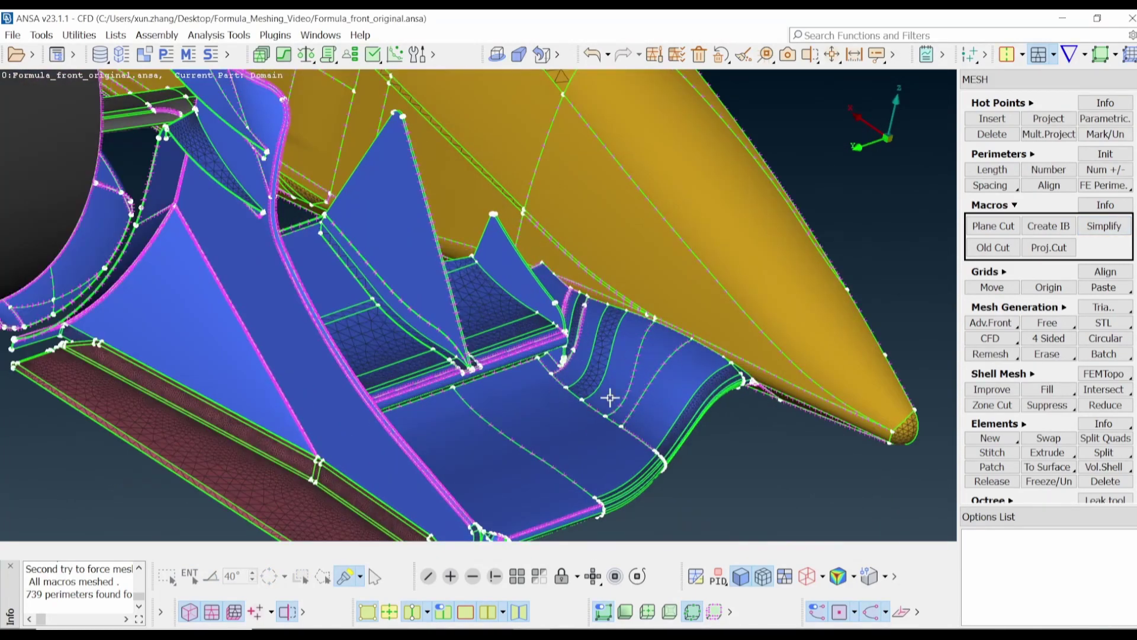
pyautogui.scroll(-2, 604, 348)
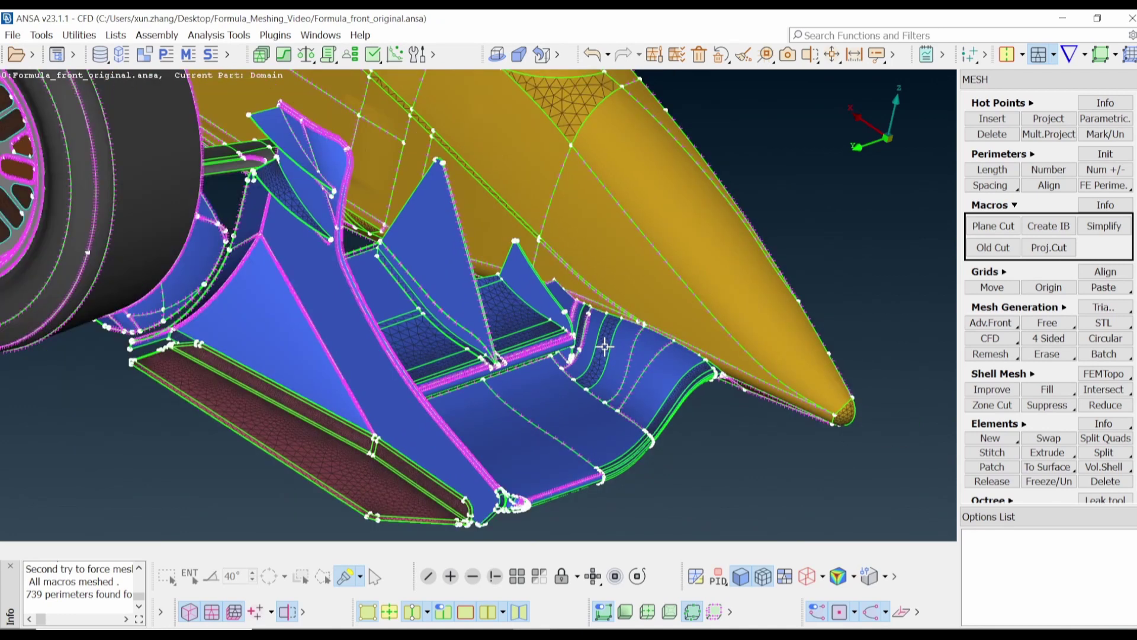
pyautogui.scroll(-1, 604, 348)
pyautogui.scroll(-2, 595, 317)
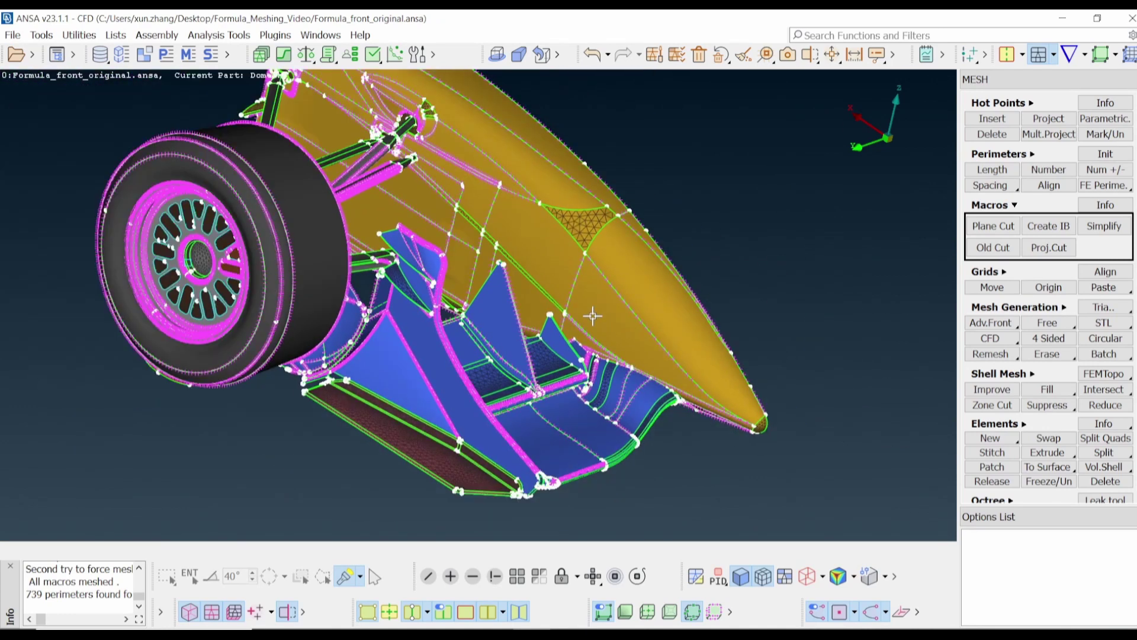
# Apply Auto CFD spacing to all perimeters with minimum length 1 and maximum length 15
pyautogui.click(1001, 187)
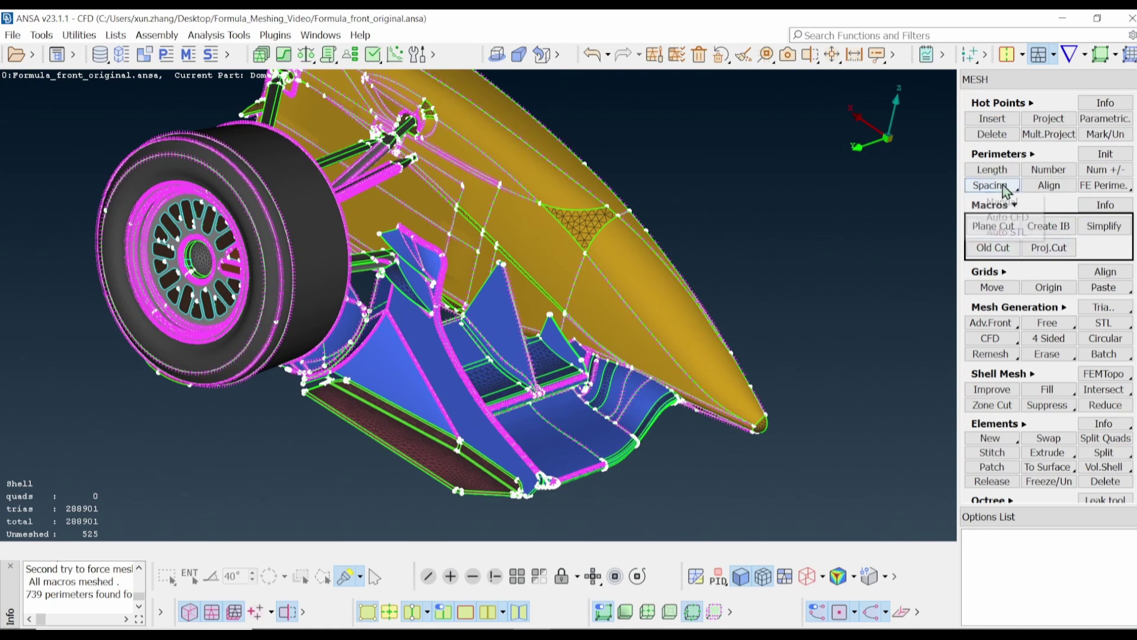
pyautogui.click(1002, 217)
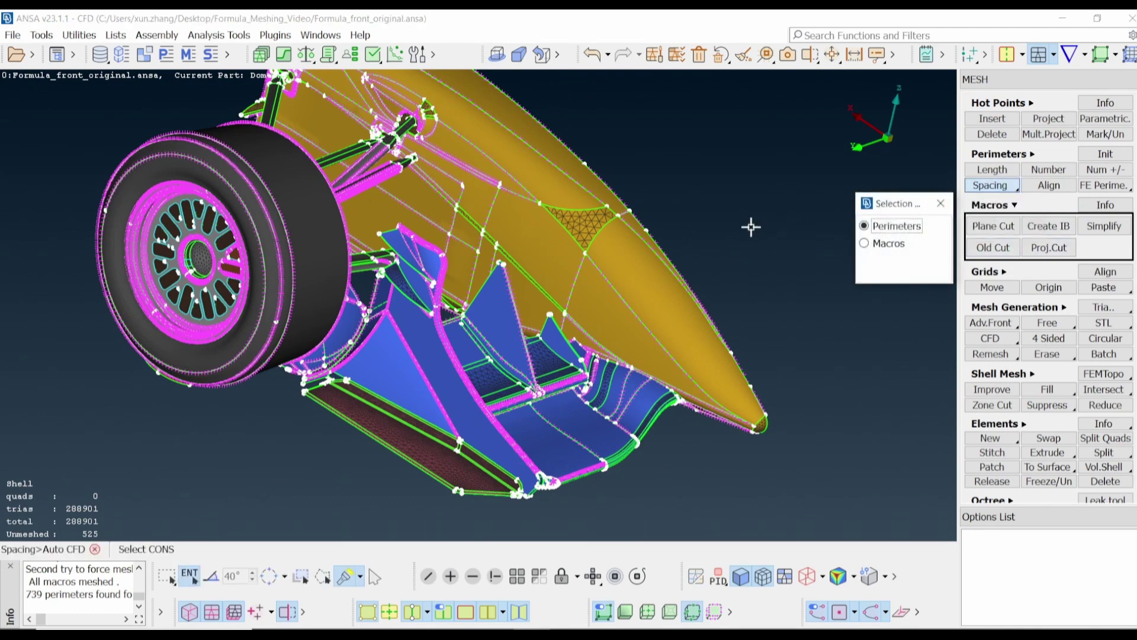
pyautogui.hotkey('ctrl', 'a')
pyautogui.middleClick(757, 277)
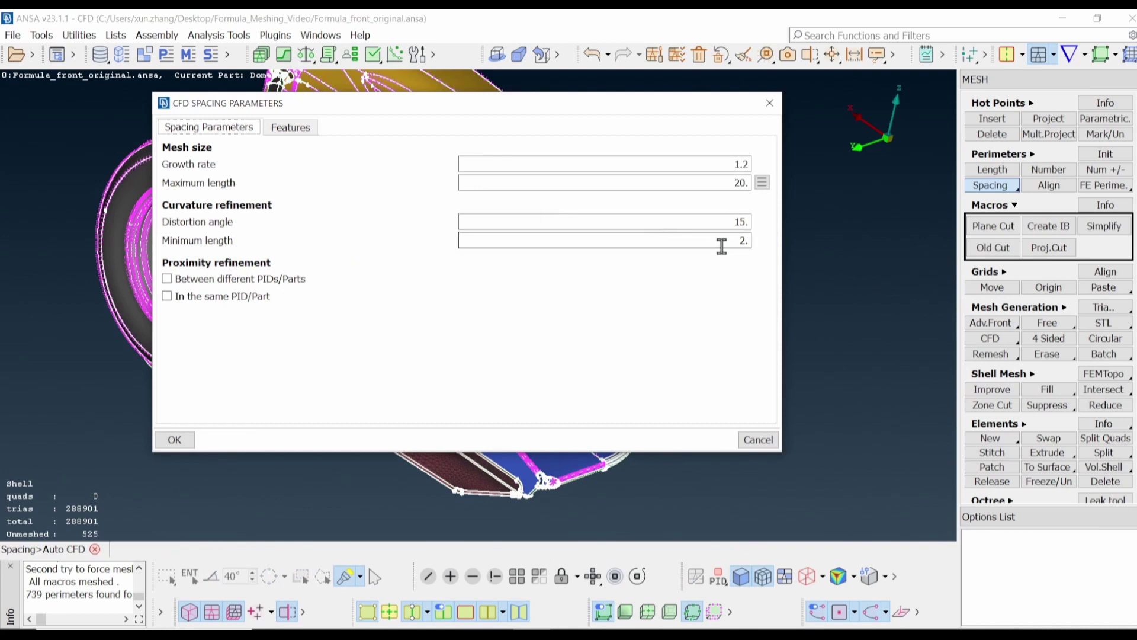
pyautogui.click(721, 246)
pyautogui.write('1')
pyautogui.click(719, 178)
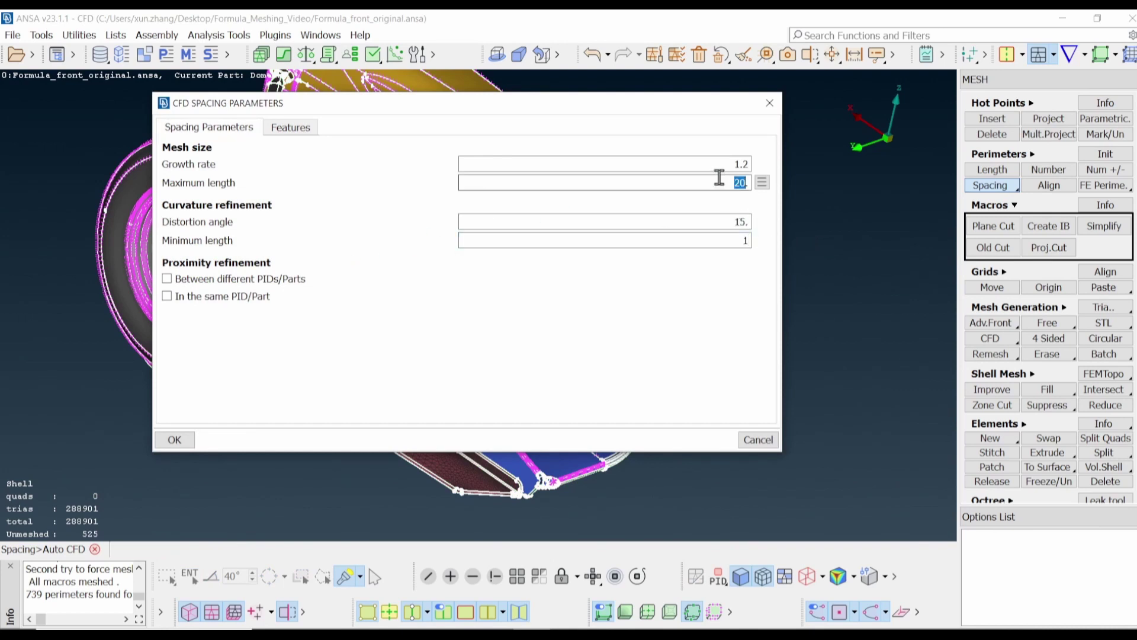
pyautogui.write('15')
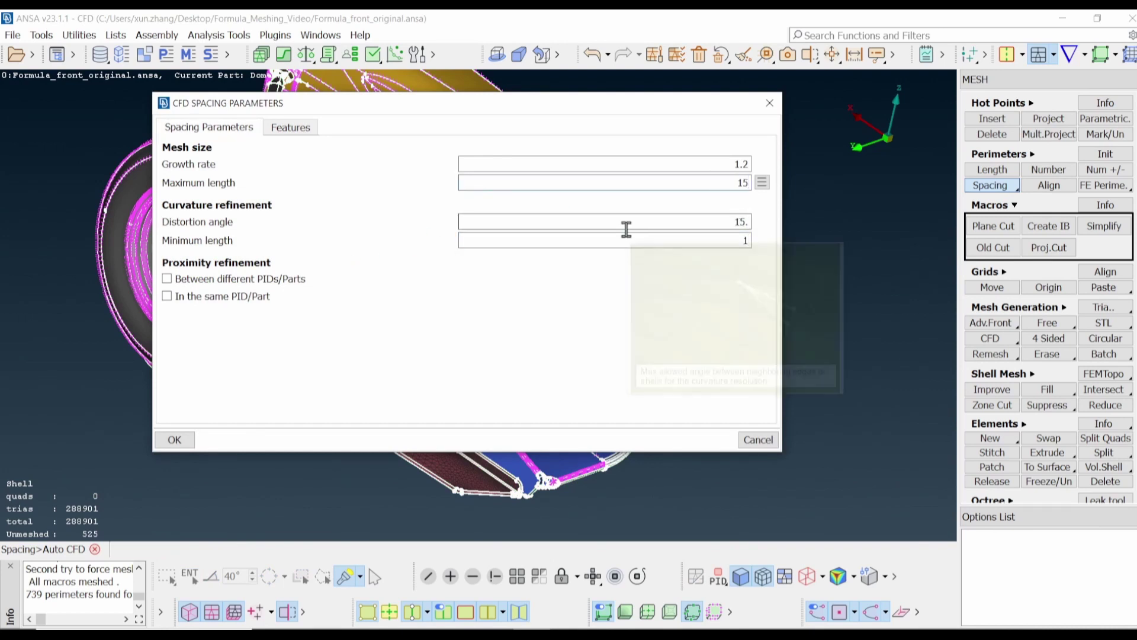
pyautogui.click(289, 130)
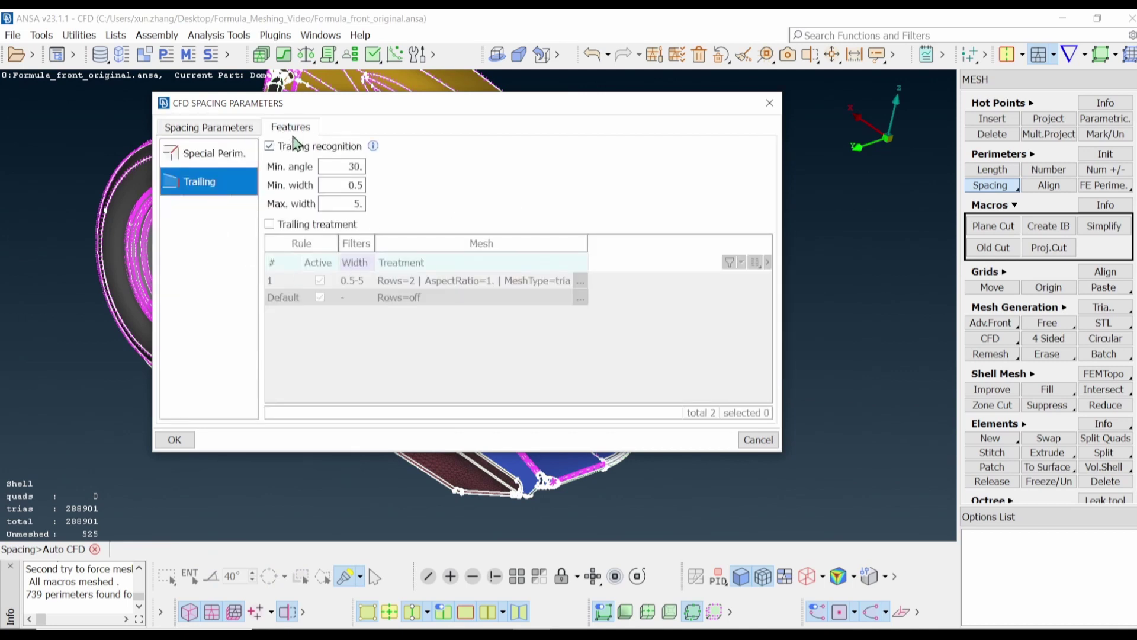
# Enable special-perimeter rules and give the sharp convex rule max target length 2
pyautogui.click(225, 164)
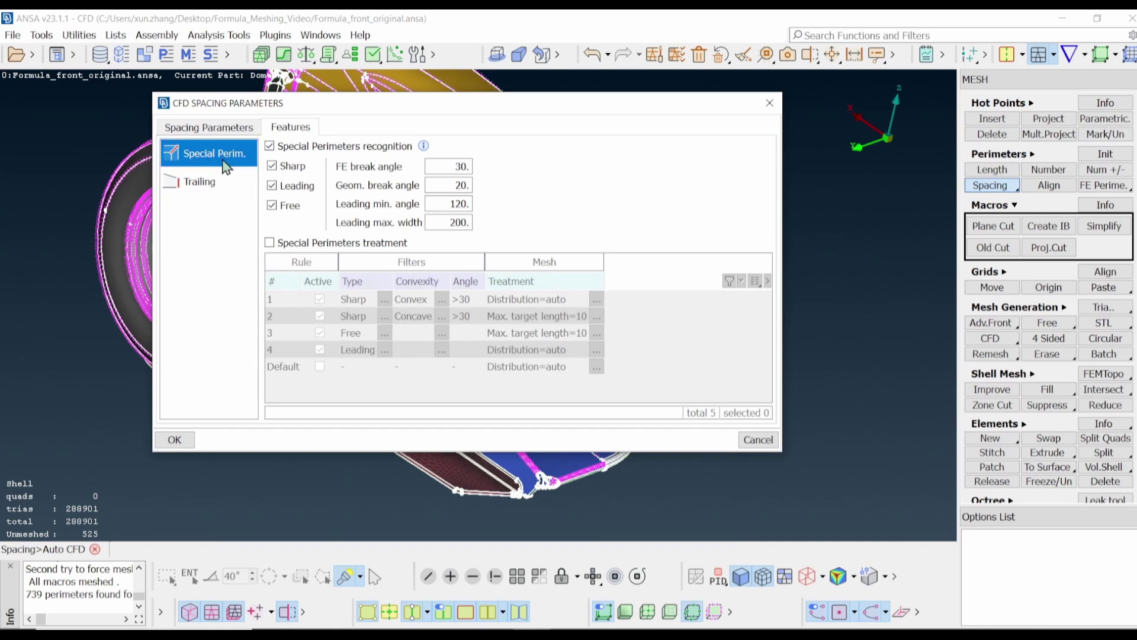
pyautogui.click(270, 243)
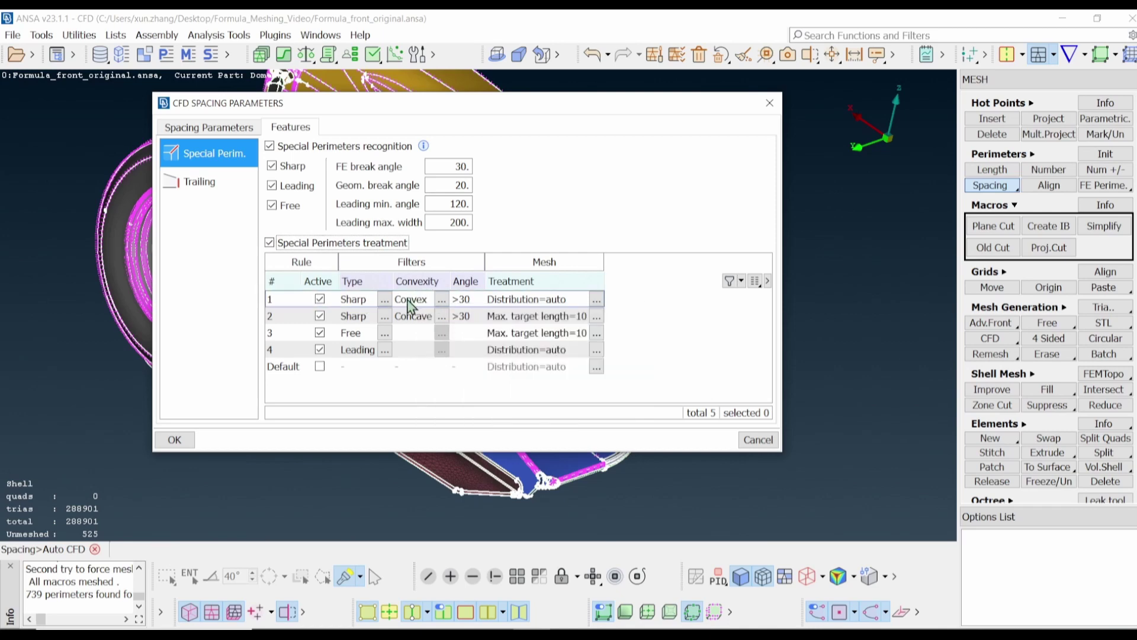
pyautogui.rightClick(602, 301)
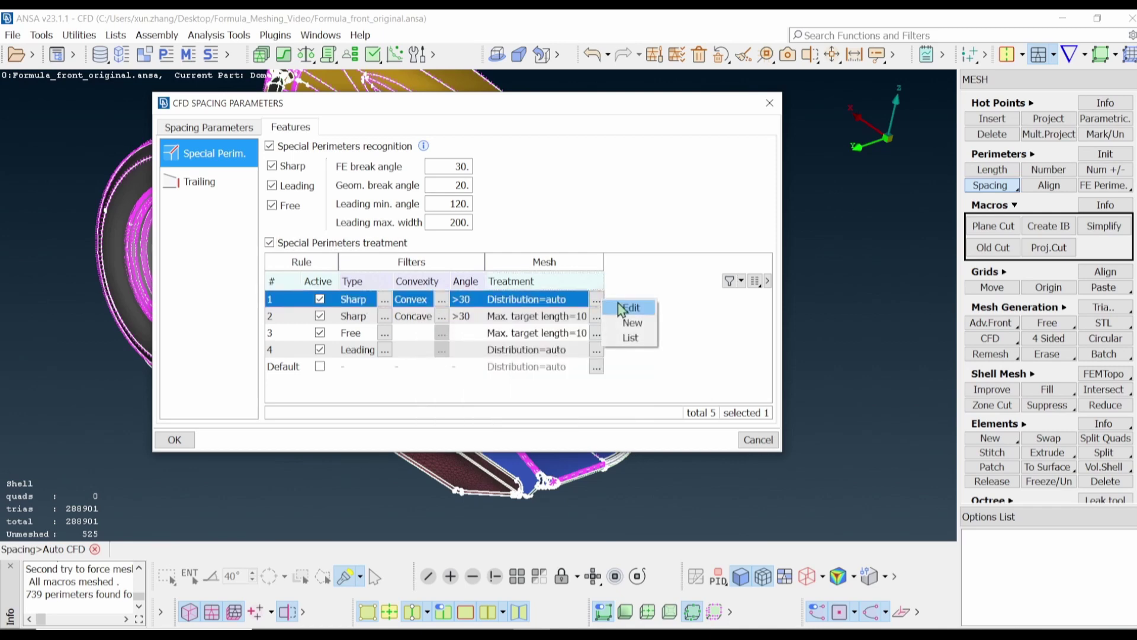
pyautogui.click(619, 305)
pyautogui.click(592, 285)
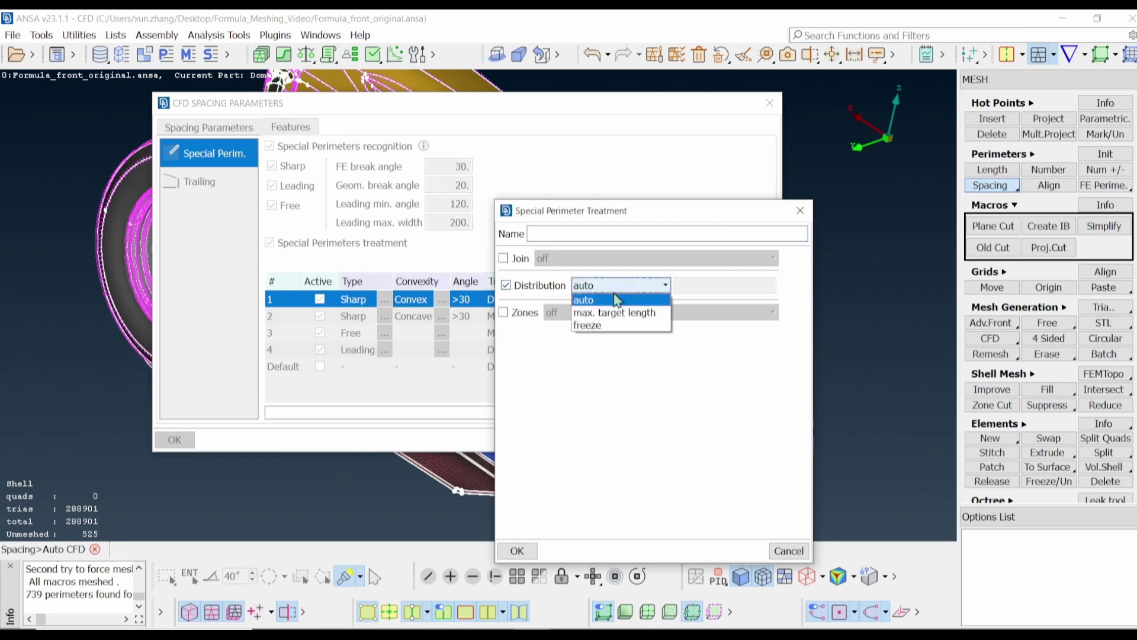
pyautogui.click(622, 312)
pyautogui.click(715, 282)
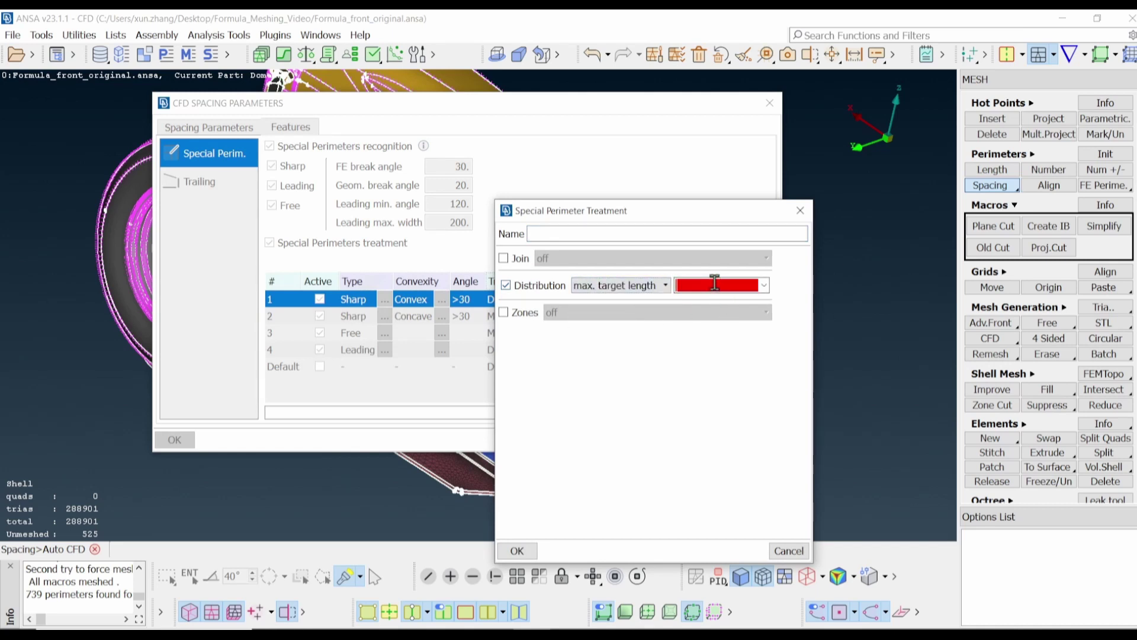
pyautogui.write('2')
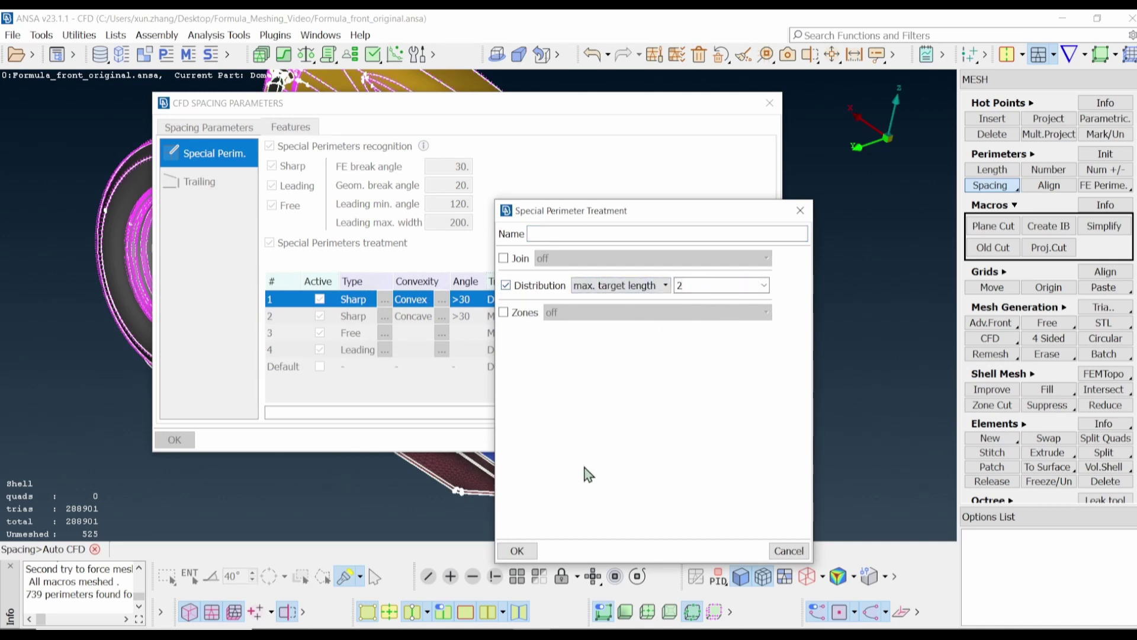
pyautogui.click(516, 551)
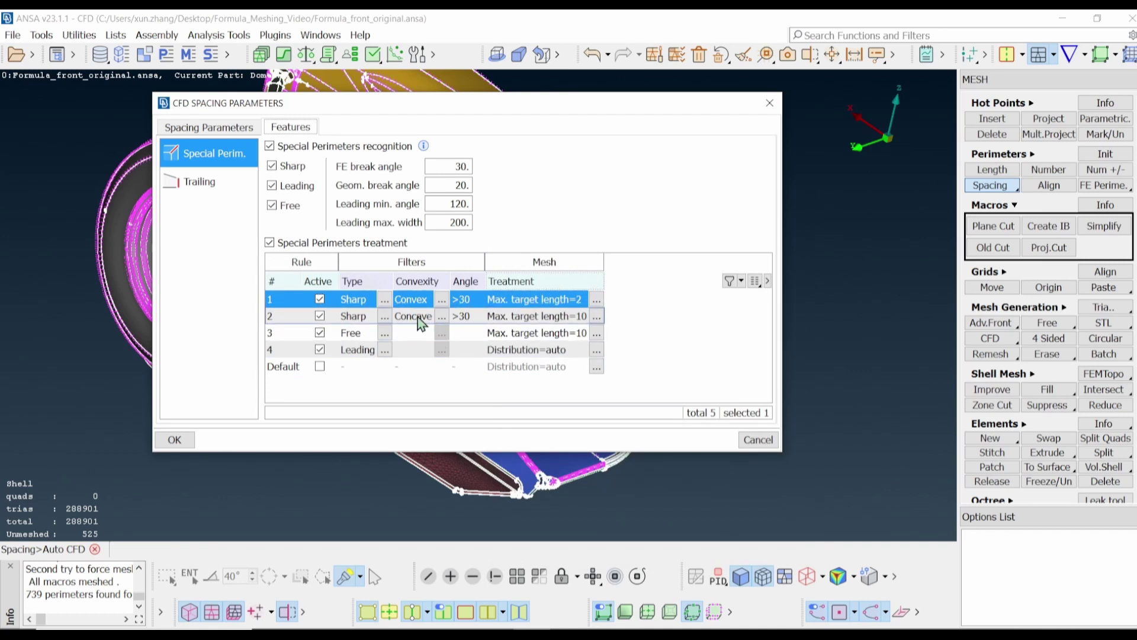
# Set the sharp concave rule to target length 4 and deactivate the Free and Leading rules
pyautogui.click(603, 319)
pyautogui.click(616, 324)
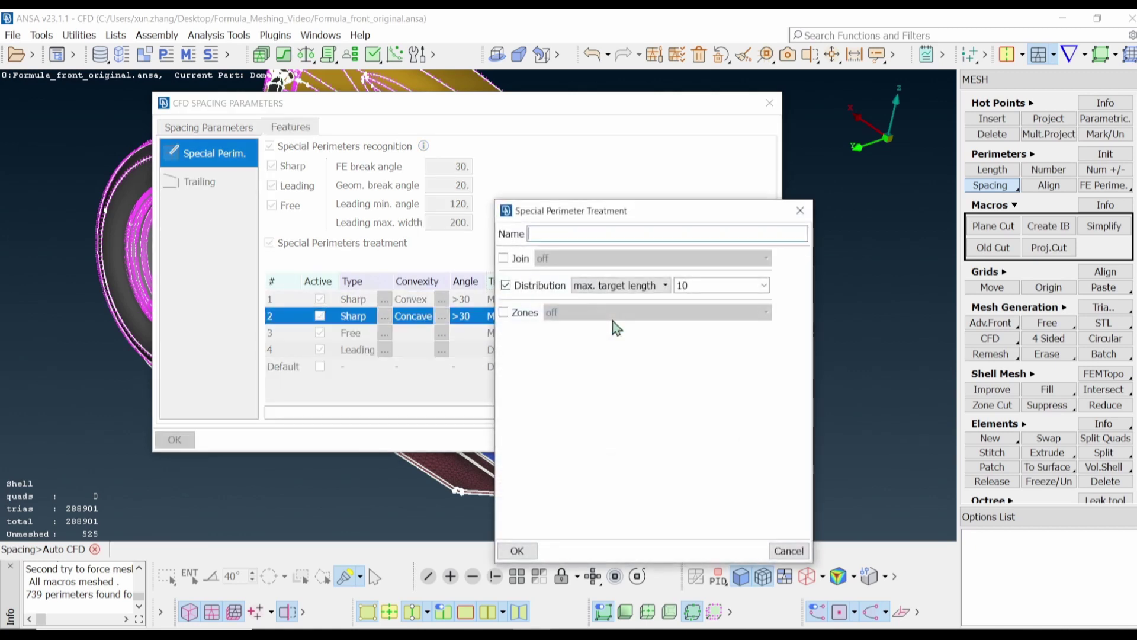
pyautogui.doubleClick(710, 286)
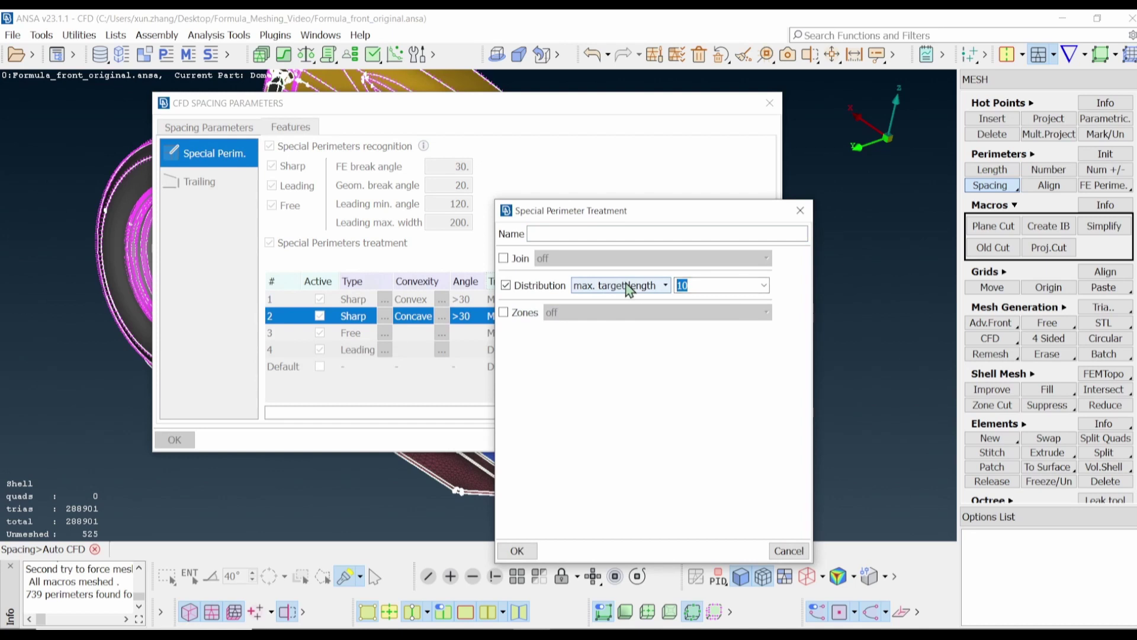
pyautogui.write('4')
pyautogui.click(517, 551)
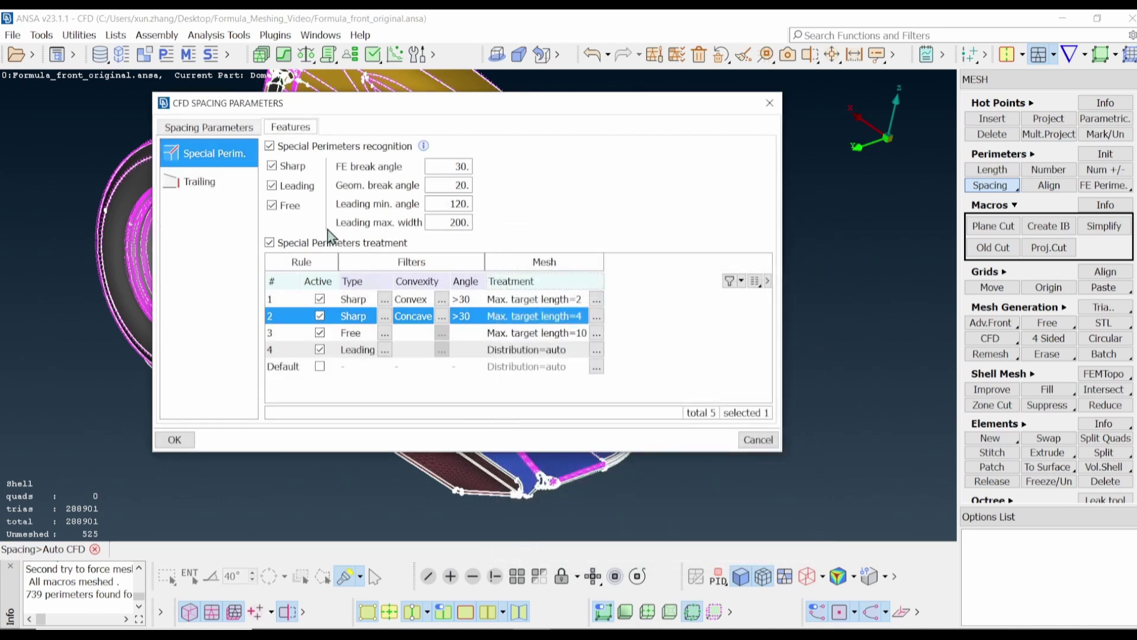
pyautogui.click(320, 333)
pyautogui.click(322, 350)
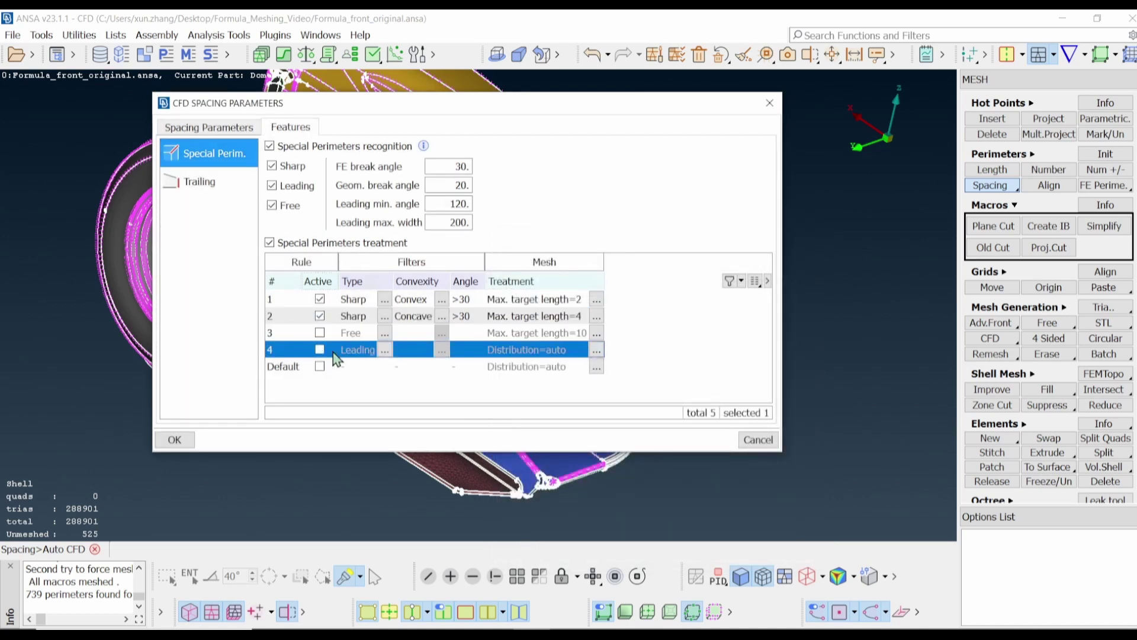
pyautogui.click(202, 183)
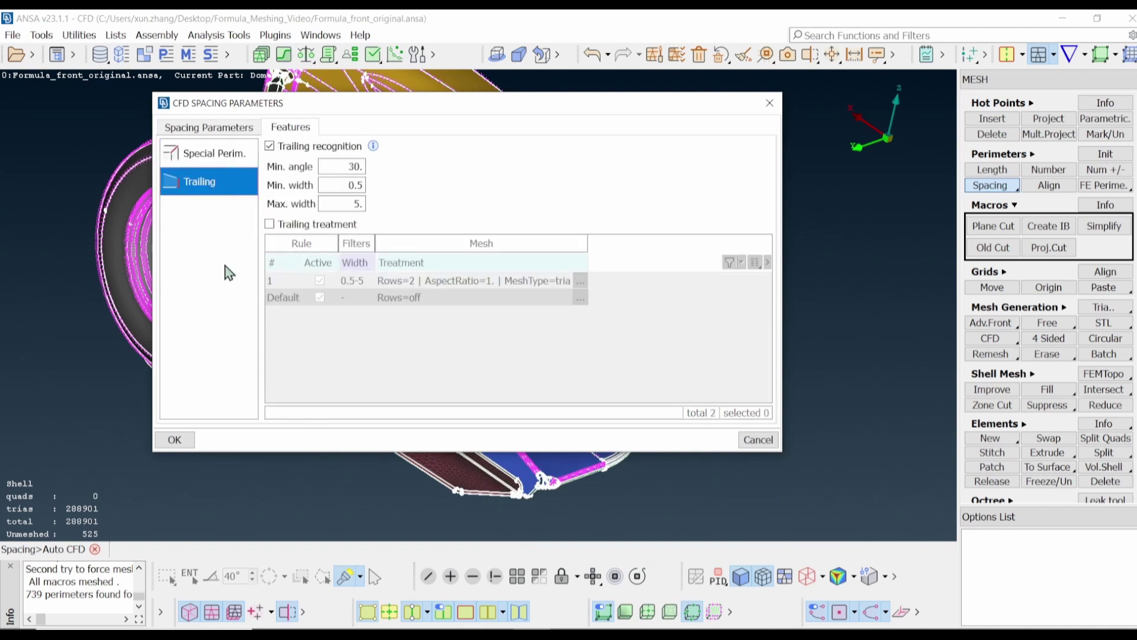
# Enable trailing-edge treatment and apply the CFD spacing parameters with OK
pyautogui.click(270, 224)
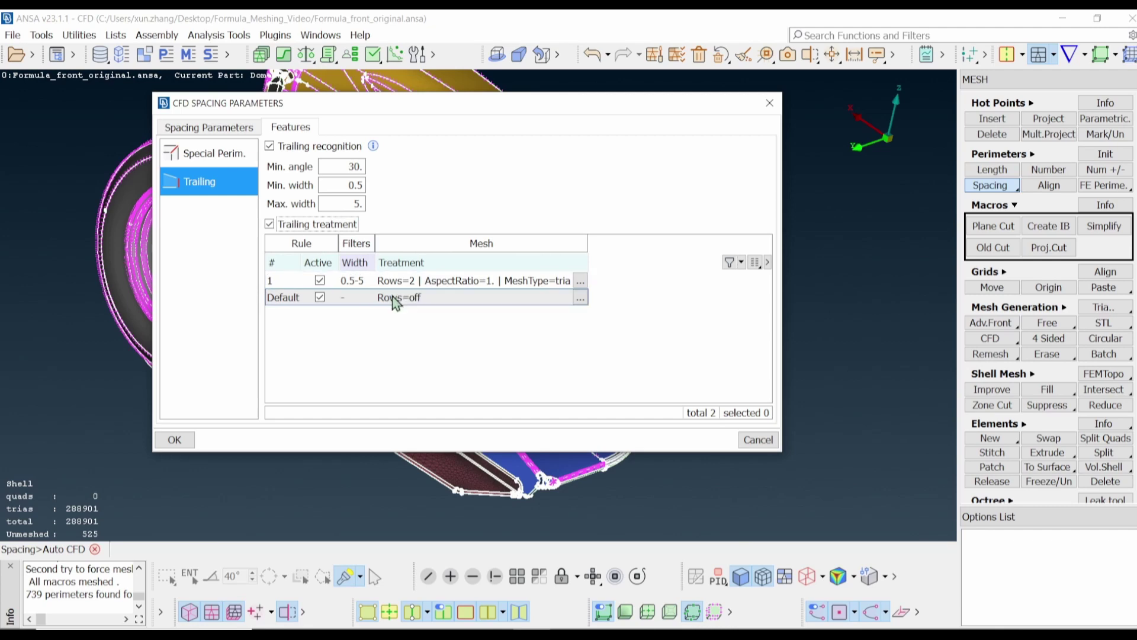
pyautogui.click(187, 436)
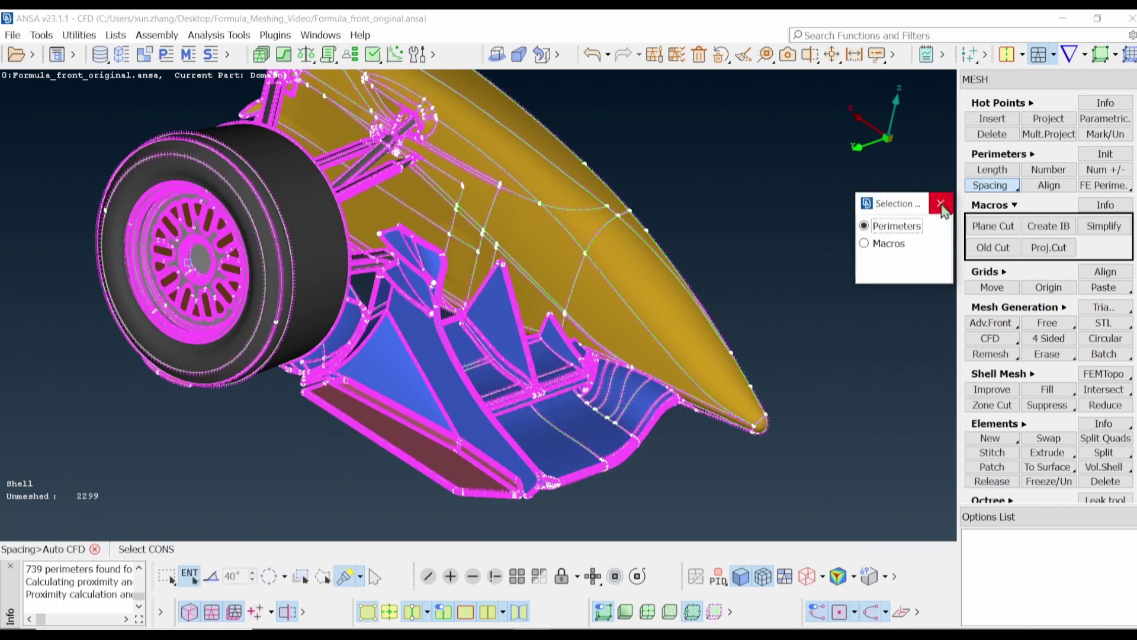
# Dismiss the selection prompt and CFD-mesh all visible macros
pyautogui.click(941, 203)
pyautogui.rightClick(992, 342)
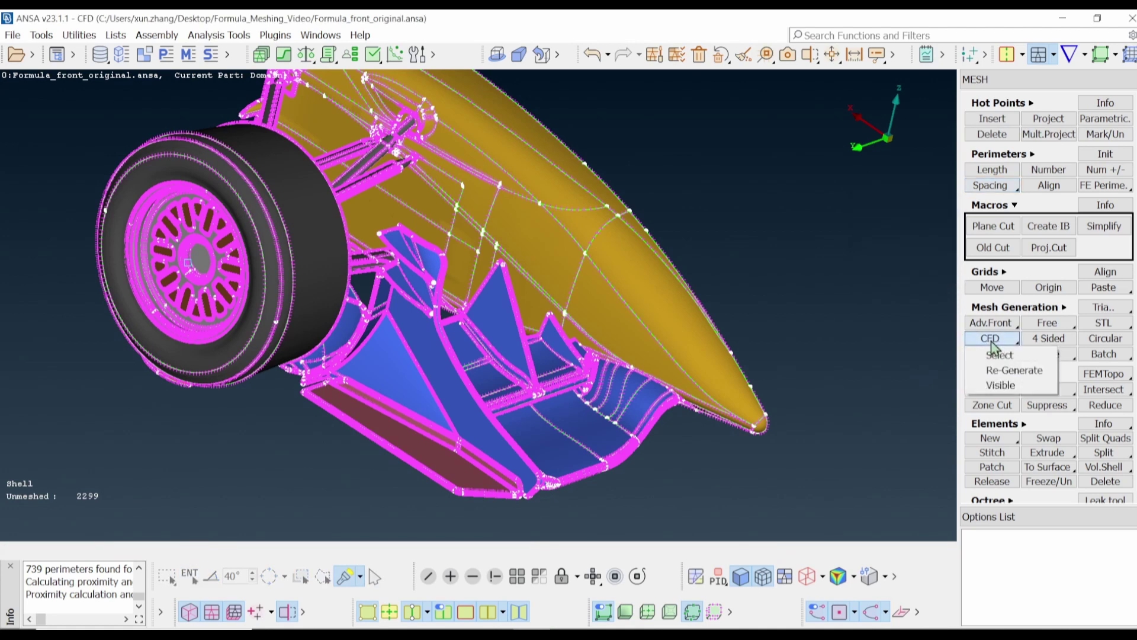
pyautogui.click(1001, 384)
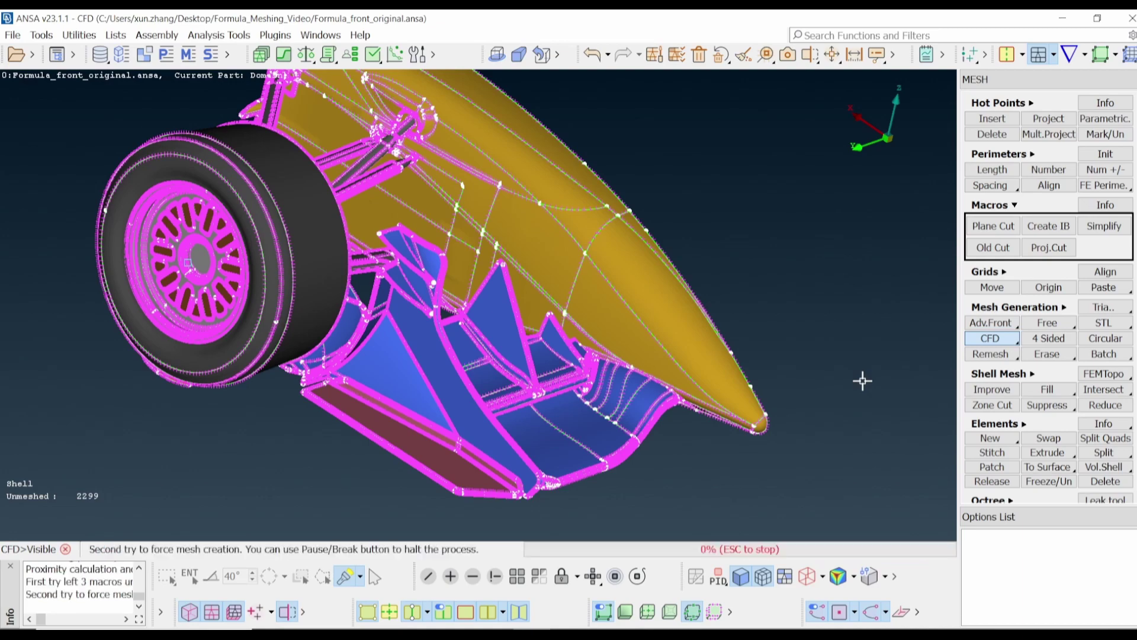
# Zoom and orbit close to the front wing and nose to inspect the 1,574,807-triangle CFD mesh
pyautogui.scroll(2, 550, 360)
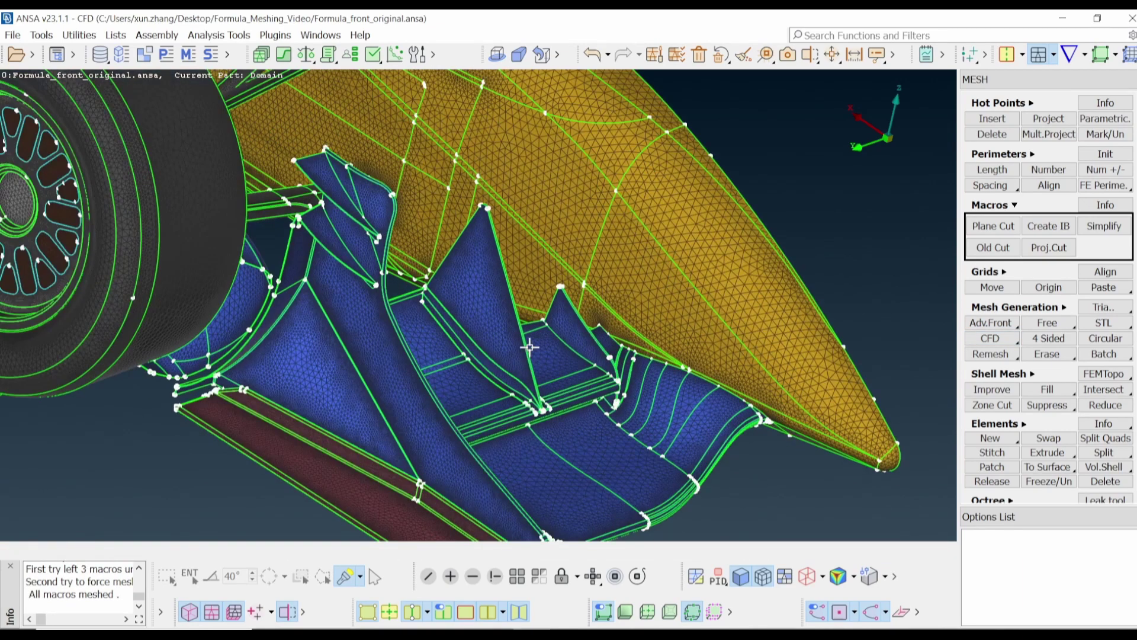
pyautogui.moveTo(525, 340)
pyautogui.keyDown('ctrl'); pyautogui.mouseDown()
pyautogui.moveTo(503, 322)
pyautogui.moveTo(516, 324)
pyautogui.mouseUp(); pyautogui.keyUp('ctrl')
pyautogui.scroll(3, 620, 331)
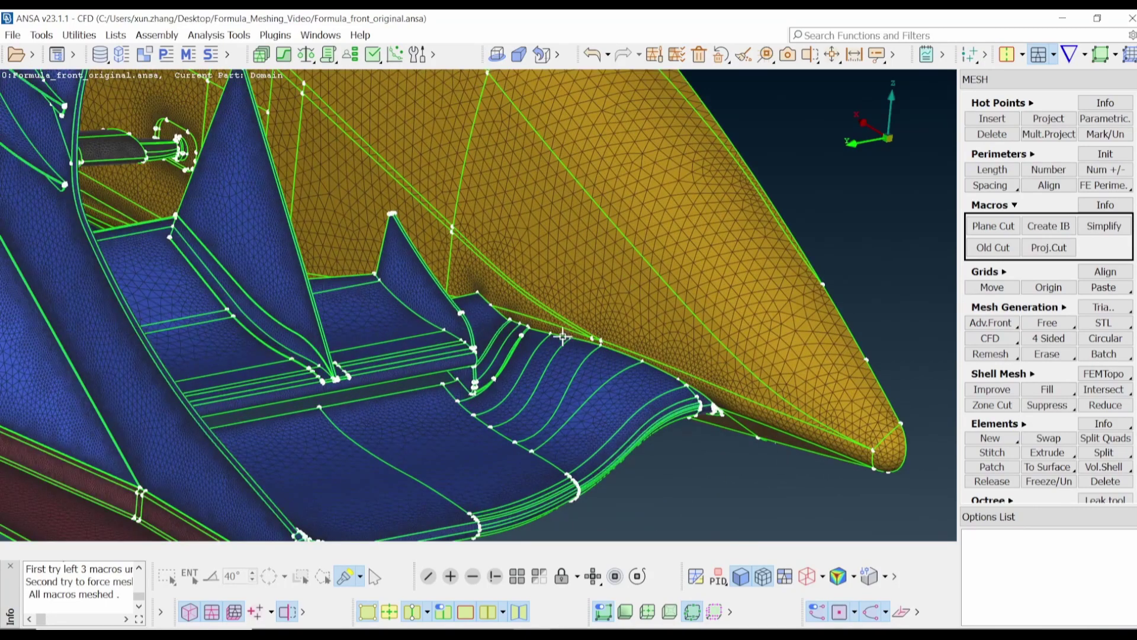
pyautogui.moveTo(562, 337)
pyautogui.keyDown('ctrl'); pyautogui.mouseDown()
pyautogui.moveTo(540, 322)
pyautogui.moveTo(547, 334)
pyautogui.mouseUp(); pyautogui.keyUp('ctrl')
pyautogui.scroll(4, 601, 356)
pyautogui.keyDown('ctrl'); pyautogui.moveTo(604, 355); pyautogui.dragTo(395, 285); pyautogui.keyUp('ctrl')
pyautogui.scroll(-5, 444, 320)
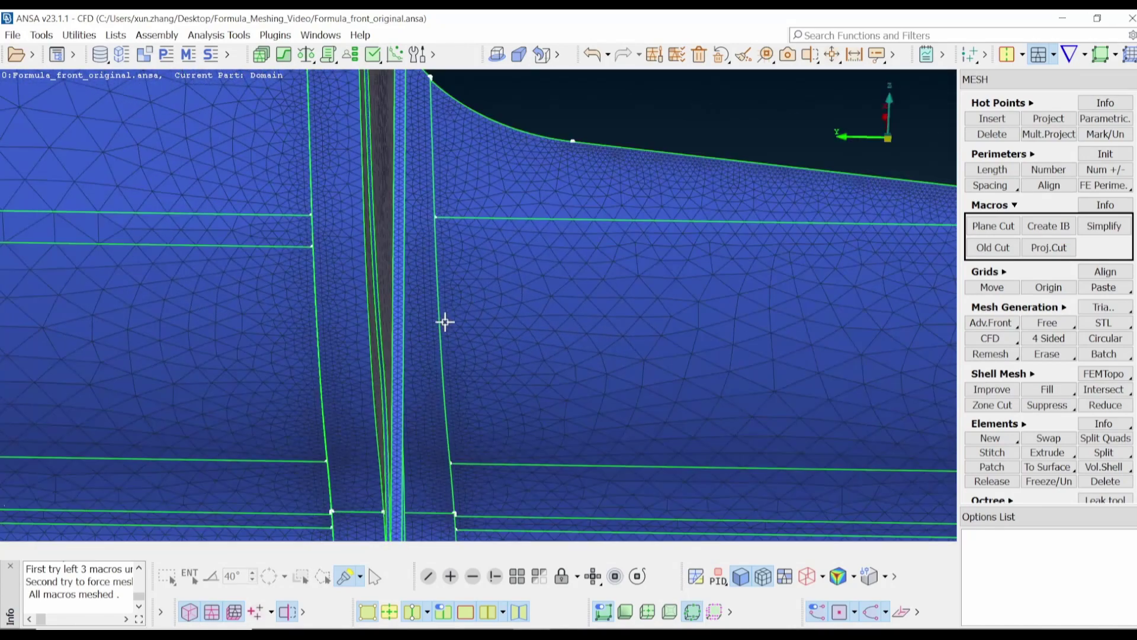
pyautogui.scroll(6, 707, 322)
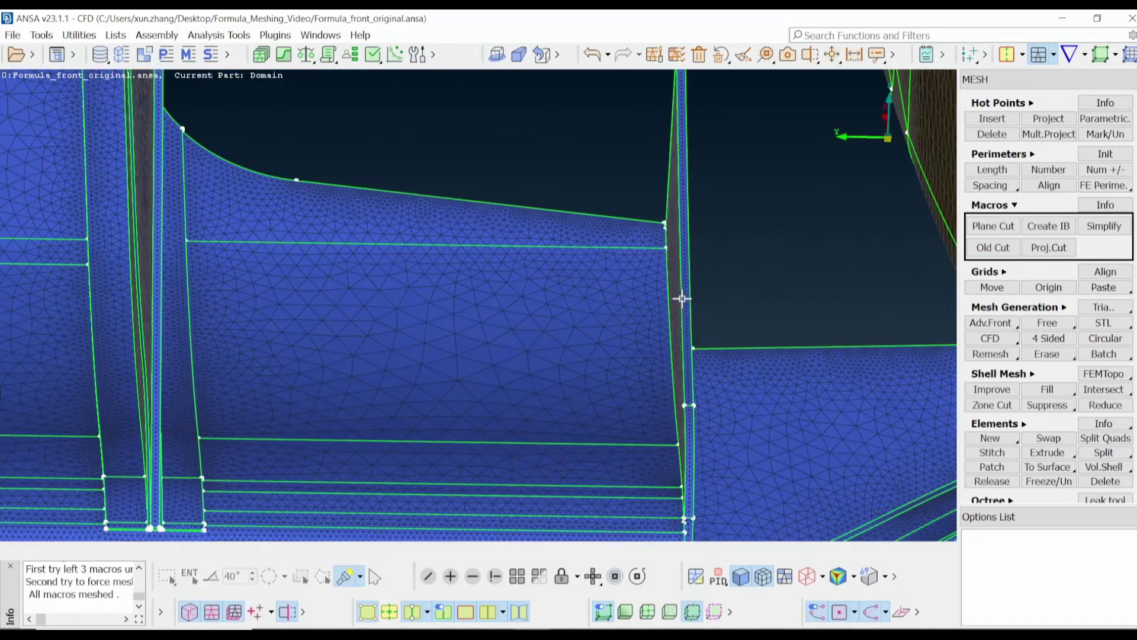
pyautogui.scroll(-8, 586, 311)
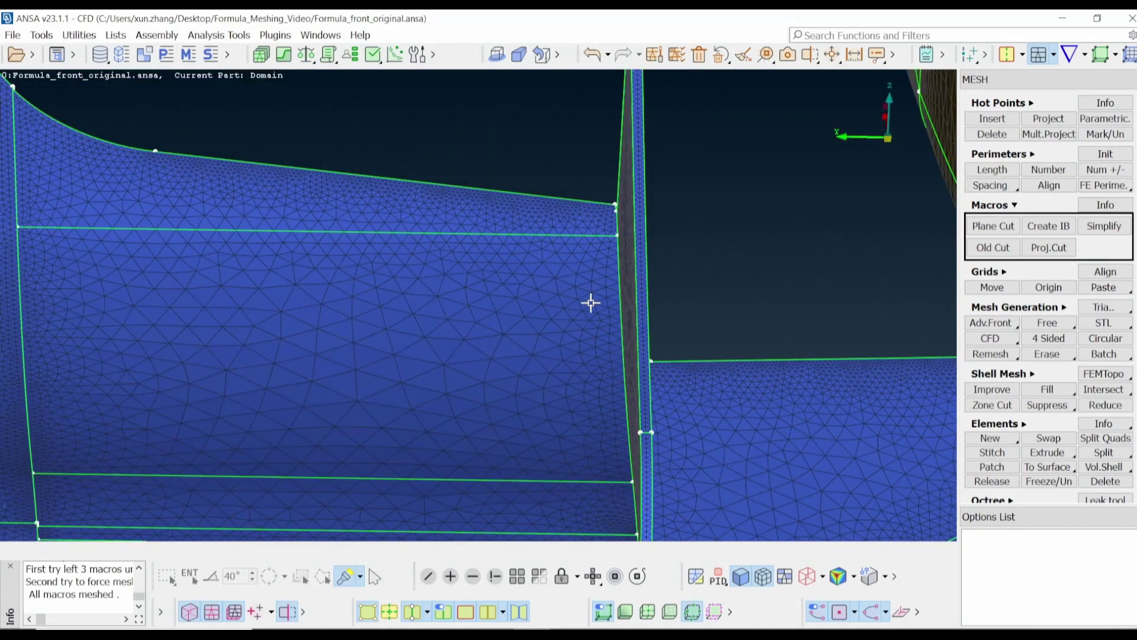
pyautogui.scroll(6, 701, 299)
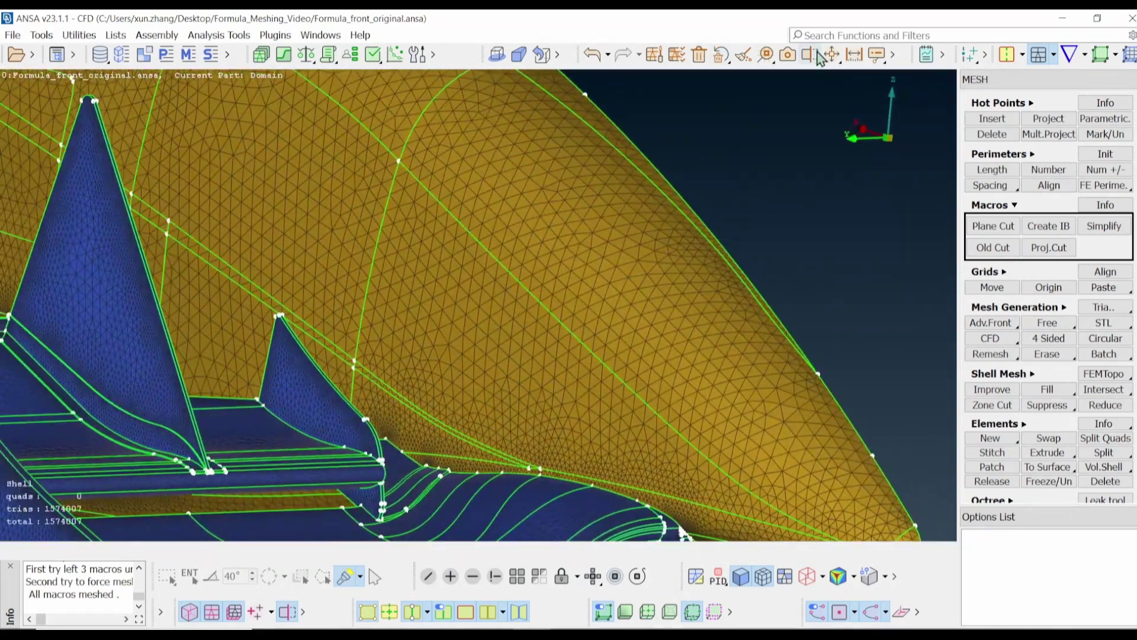
# Measure the distance between two nose nodes to confirm an element size of about 15
pyautogui.click(854, 54)
pyautogui.click(624, 317)
pyautogui.click(629, 304)
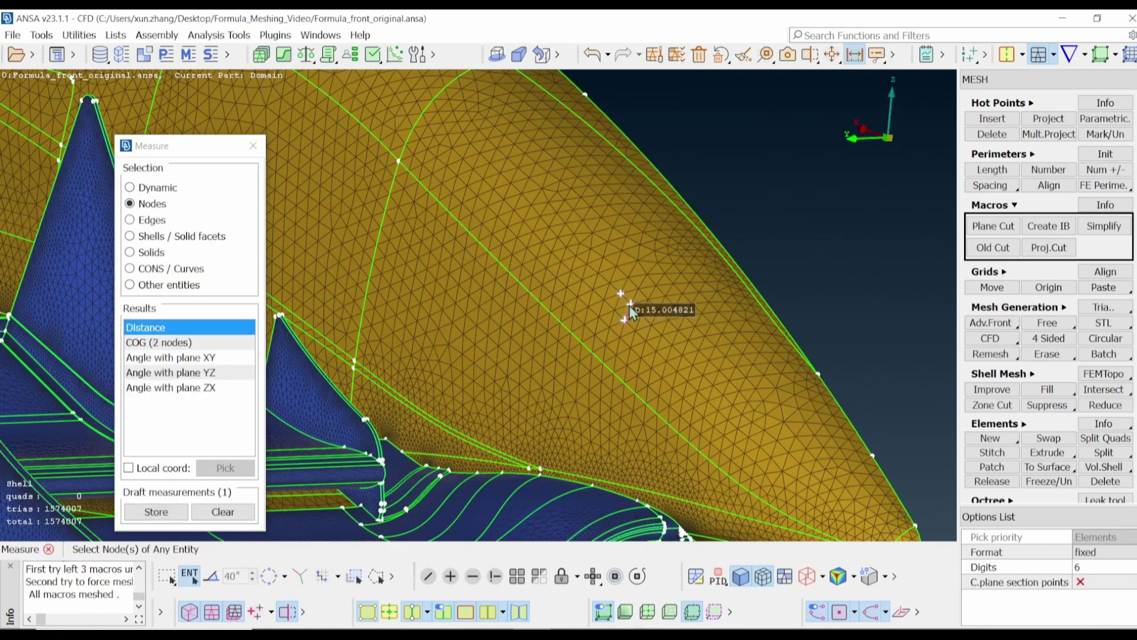
pyautogui.click(251, 150)
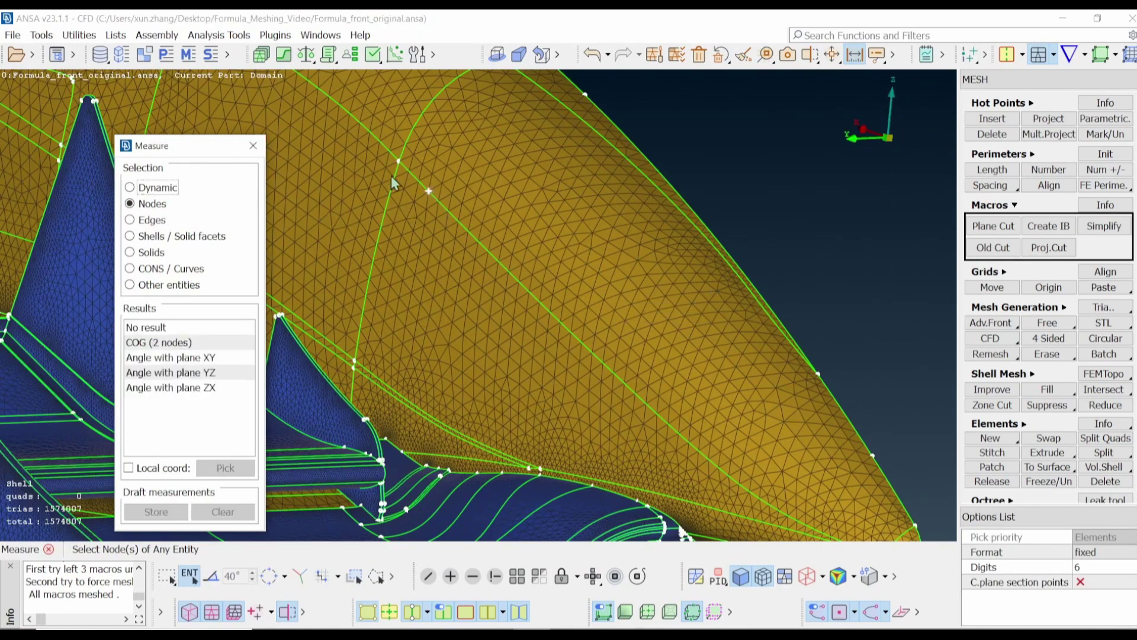
pyautogui.click(255, 146)
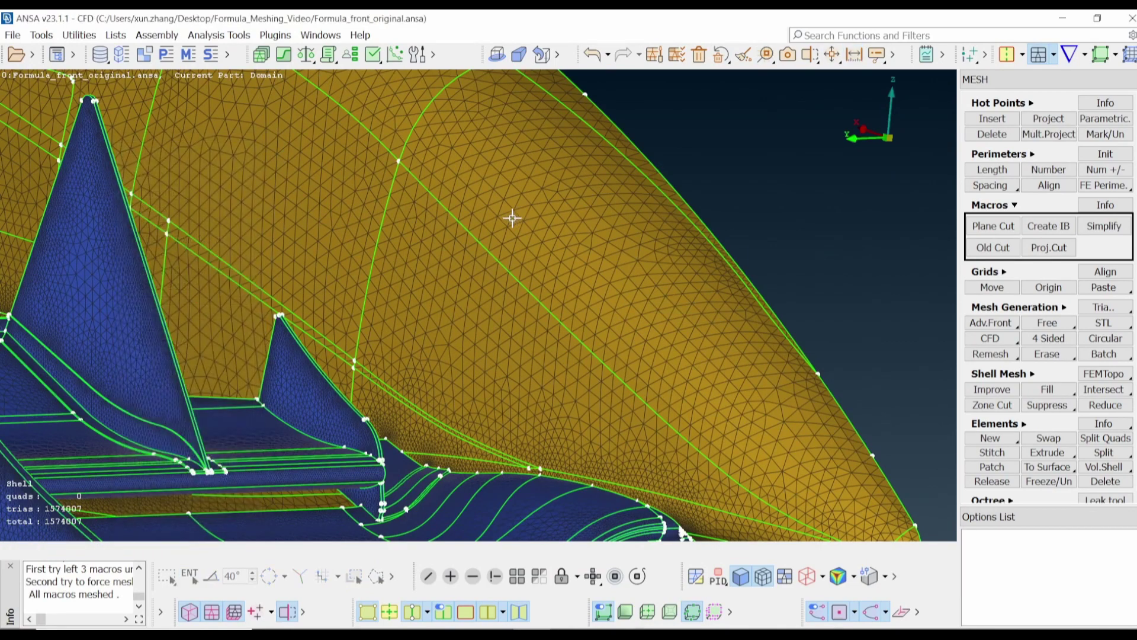
# Fit the model in the front view and switch to the OpenFOAM deck
pyautogui.scroll(-4, 512, 218)
pyautogui.keyDown('ctrl'); pyautogui.moveTo(515, 219); pyautogui.dragTo(501, 240); pyautogui.keyUp('ctrl')
pyautogui.press('F5')
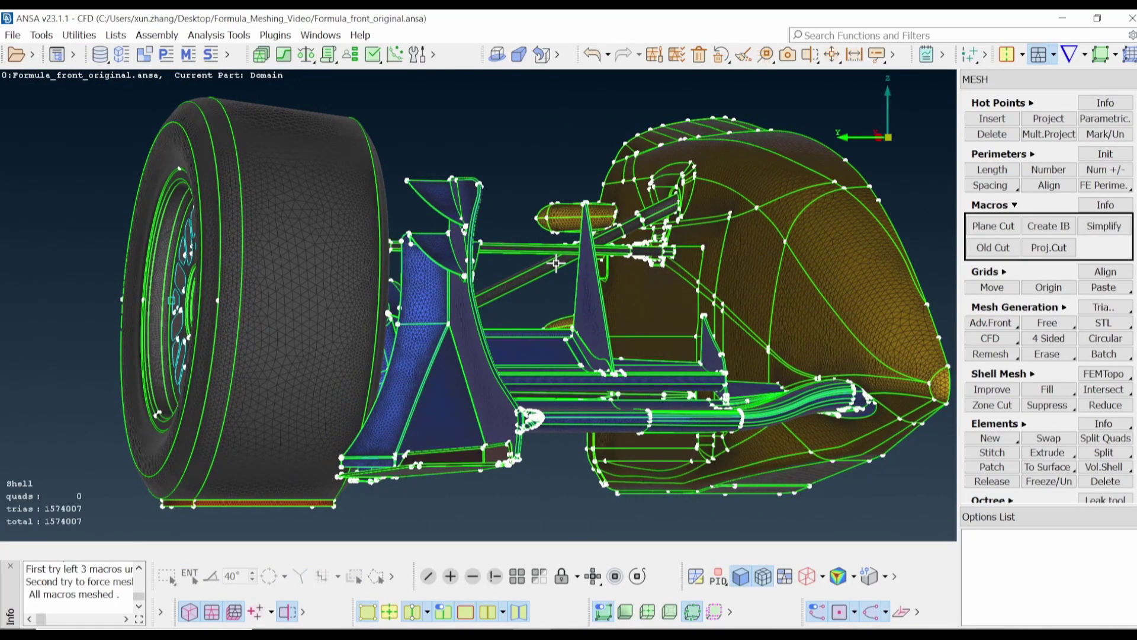
pyautogui.click(1069, 55)
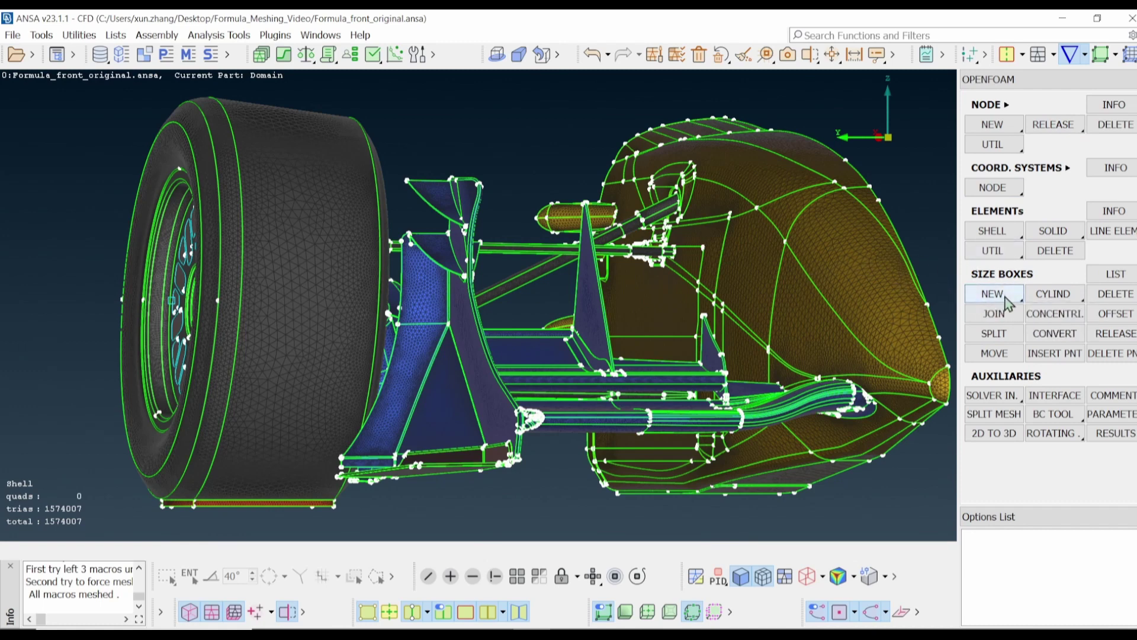
# Create a new axis-aligned size box enclosing the fin face and its curved top strip
pyautogui.moveTo(1006, 301); pyautogui.dragTo(1007, 313)
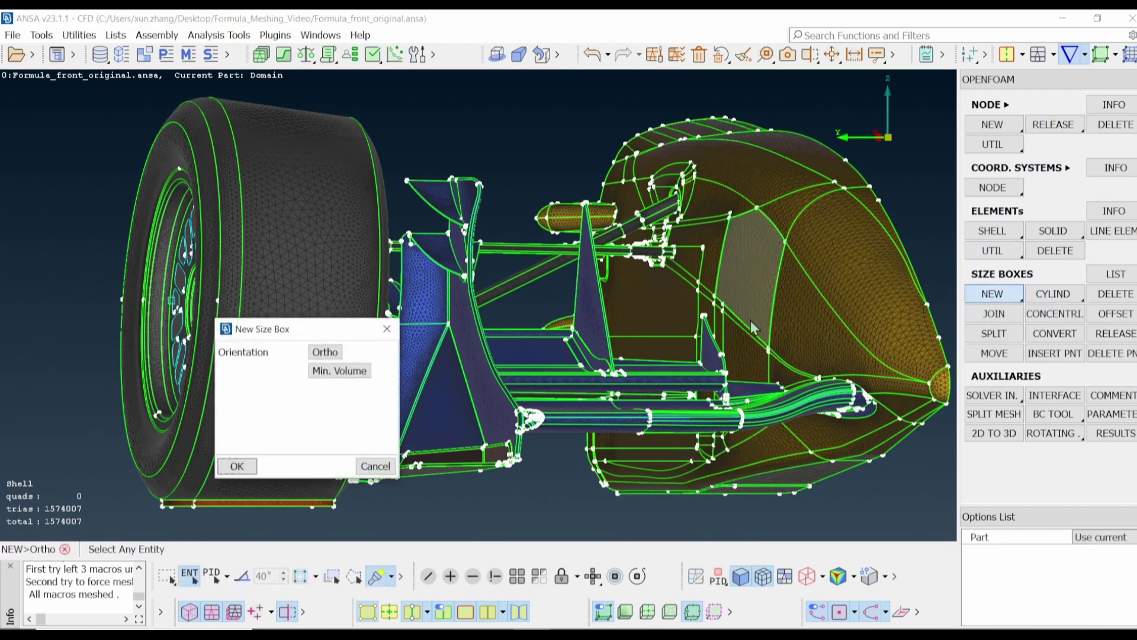
pyautogui.keyDown('ctrl'); pyautogui.moveTo(512, 220); pyautogui.dragTo(569, 211, button='middle'); pyautogui.keyUp('ctrl')
pyautogui.keyDown('ctrl'); pyautogui.moveTo(569, 211); pyautogui.dragTo(481, 218); pyautogui.keyUp('ctrl')
pyautogui.scroll(3, 527, 219)
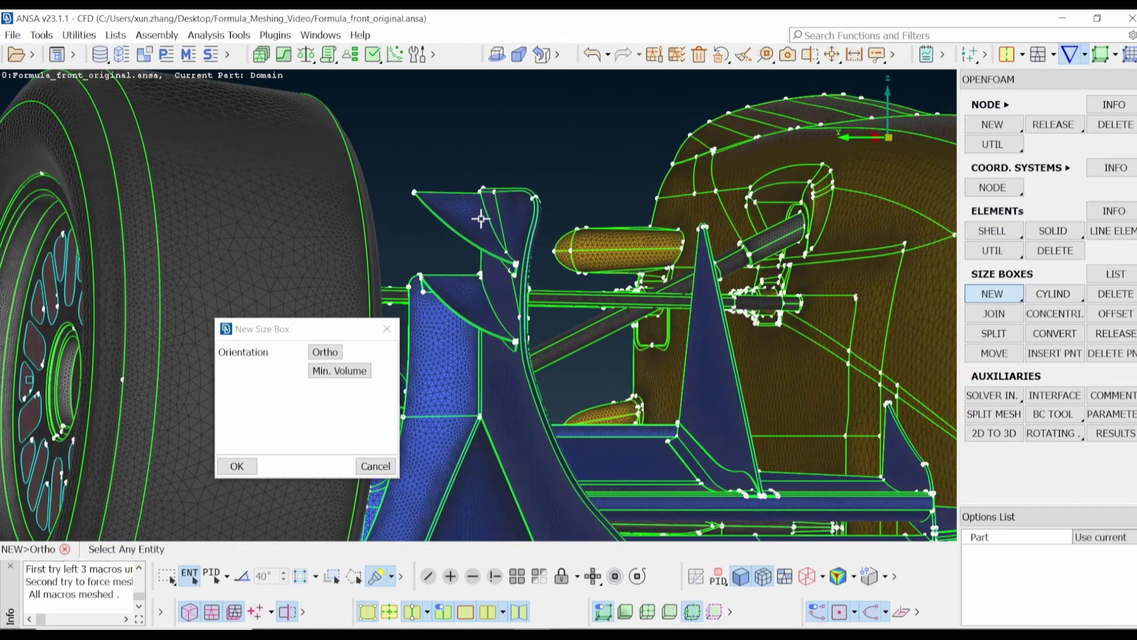
pyautogui.scroll(4, 481, 219)
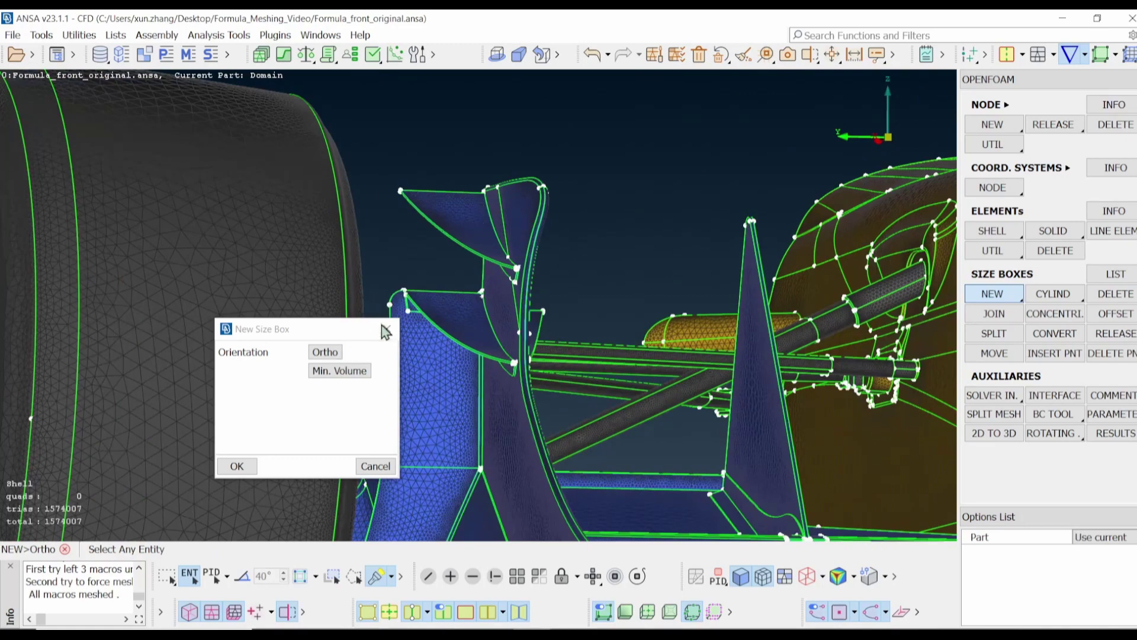
pyautogui.click(480, 228)
pyautogui.moveTo(597, 201)
pyautogui.keyDown('ctrl'); pyautogui.mouseDown()
pyautogui.moveTo(597, 219)
pyautogui.moveTo(581, 224)
pyautogui.moveTo(613, 201)
pyautogui.mouseUp(); pyautogui.keyUp('ctrl')
pyautogui.scroll(3, 523, 166)
pyautogui.click(538, 169)
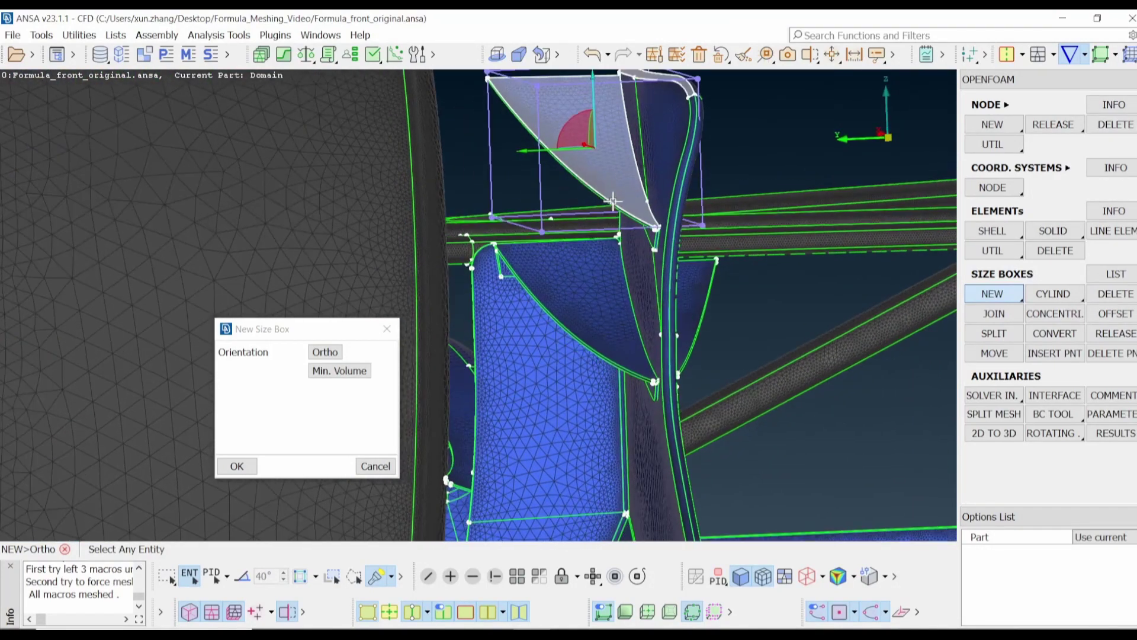
pyautogui.scroll(-4, 613, 201)
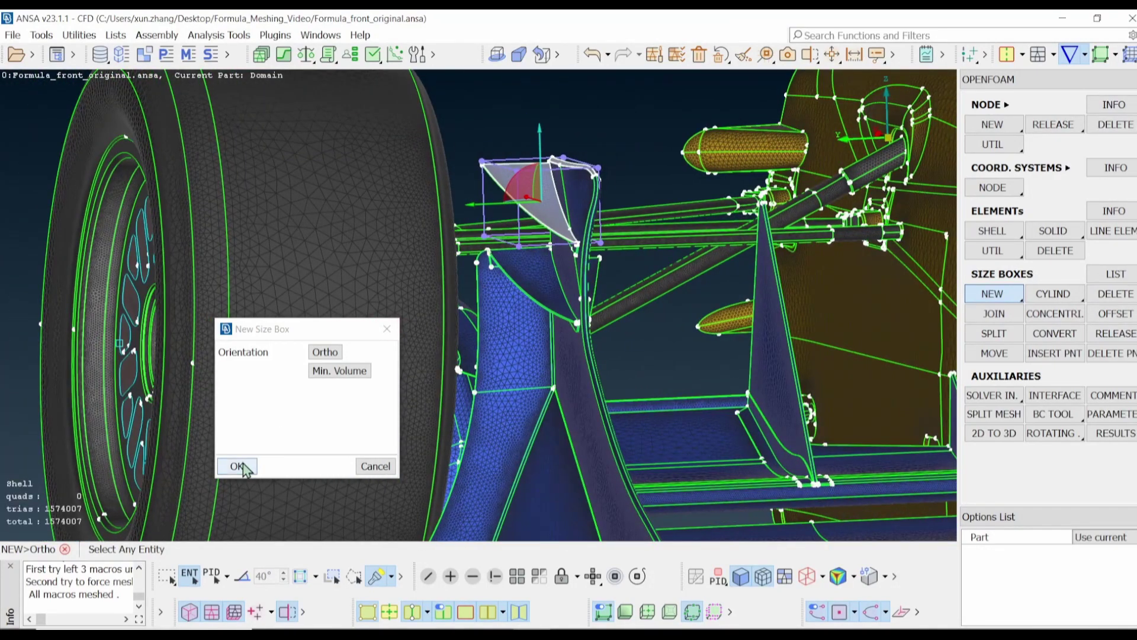
pyautogui.click(244, 466)
# Turn off SizeField control and set max surface length 2 and max volume length 4
pyautogui.click(582, 448)
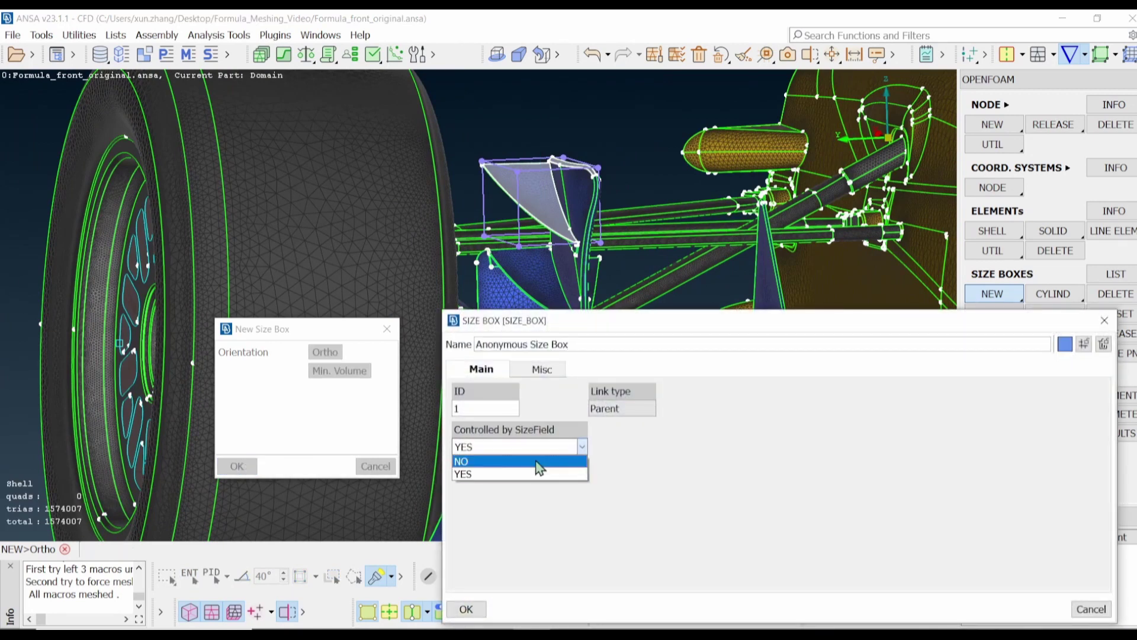
pyautogui.click(539, 461)
pyautogui.moveTo(601, 331); pyautogui.dragTo(570, 210)
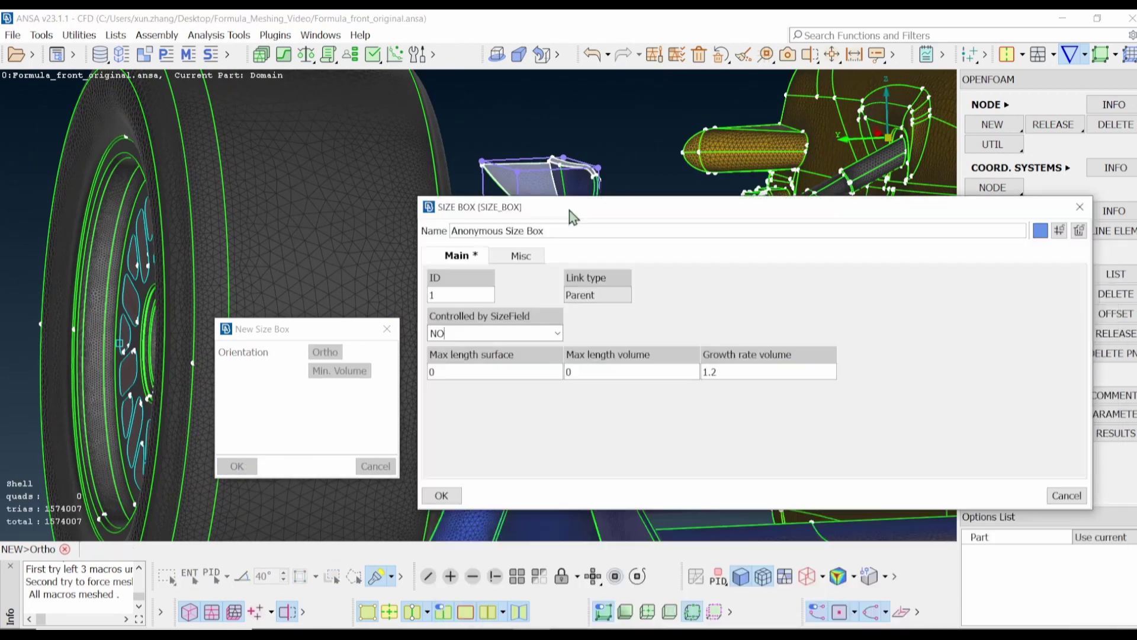
pyautogui.click(468, 373)
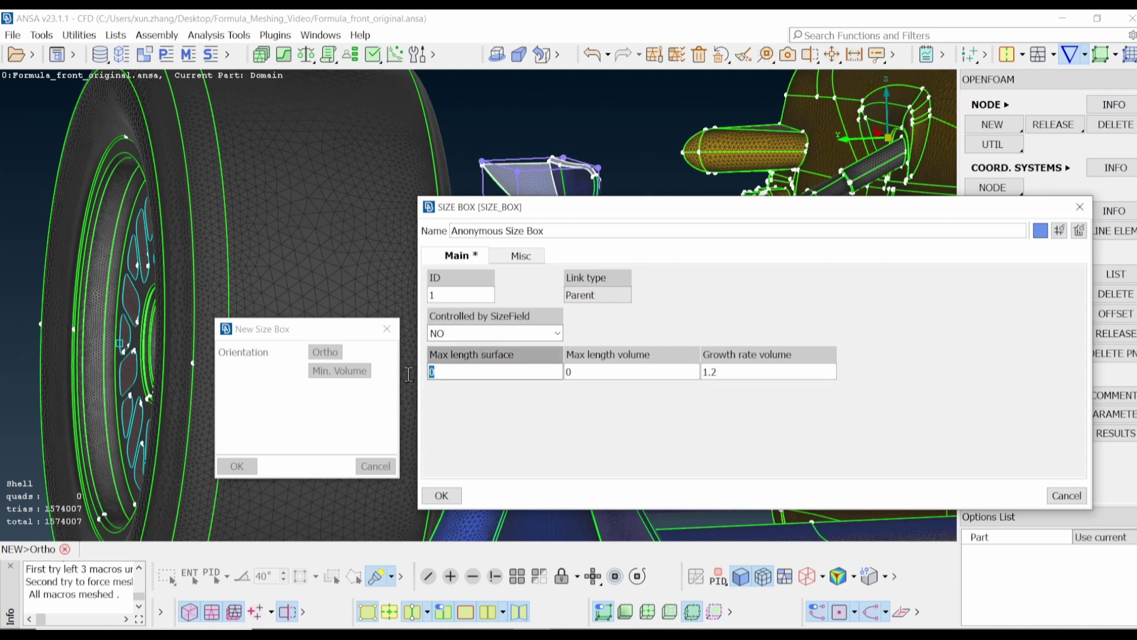
pyautogui.write('2')
pyautogui.press('Tab')
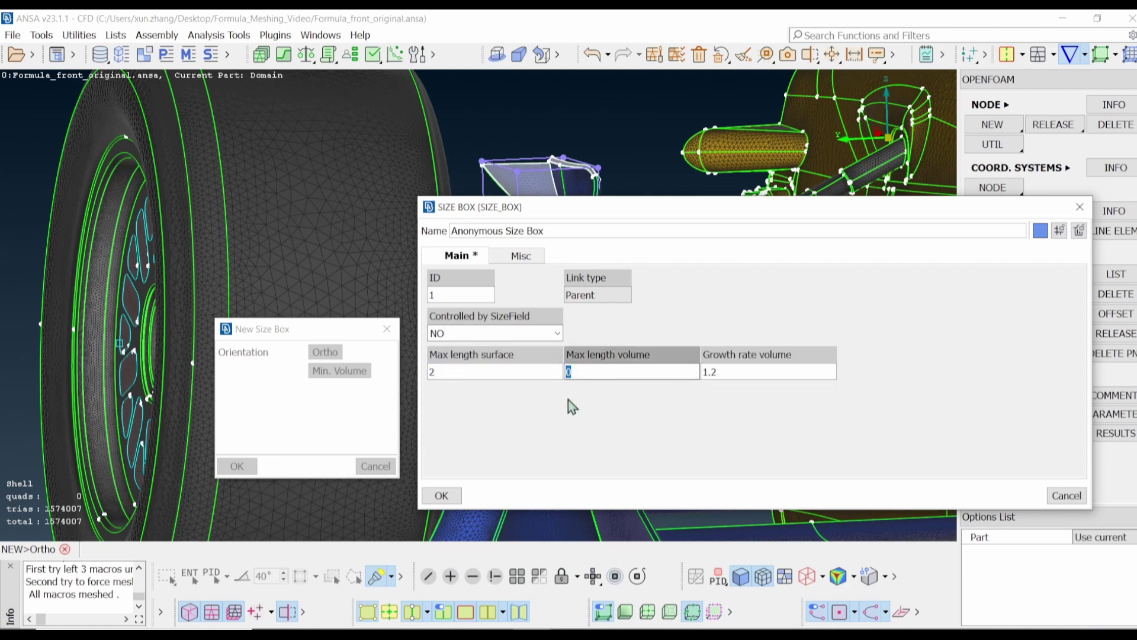
pyautogui.write('4')
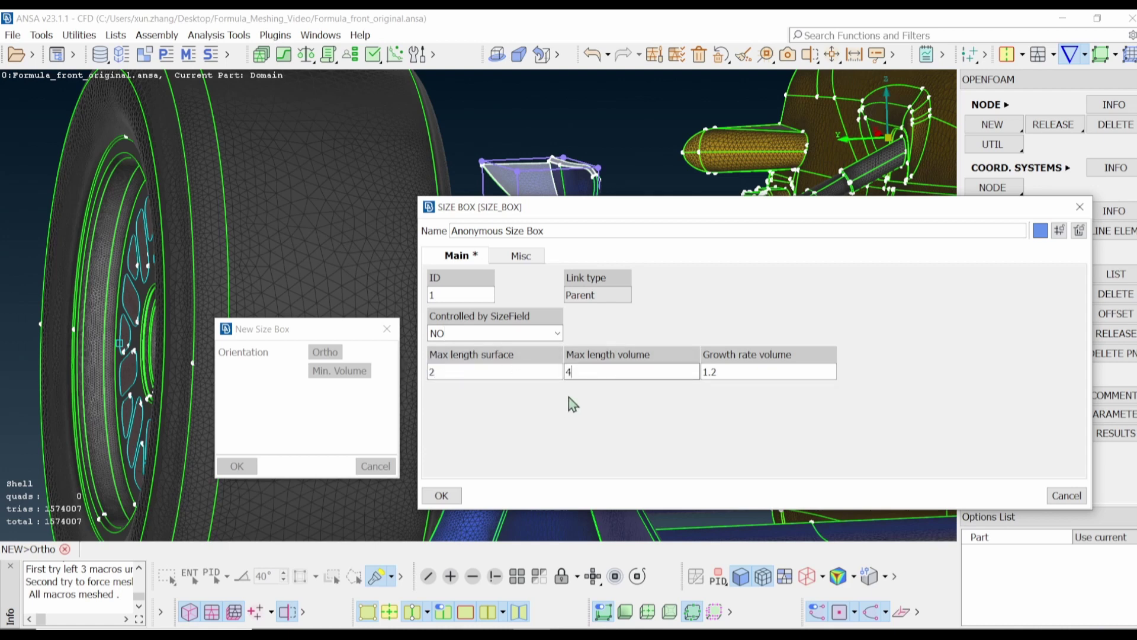
pyautogui.click(445, 497)
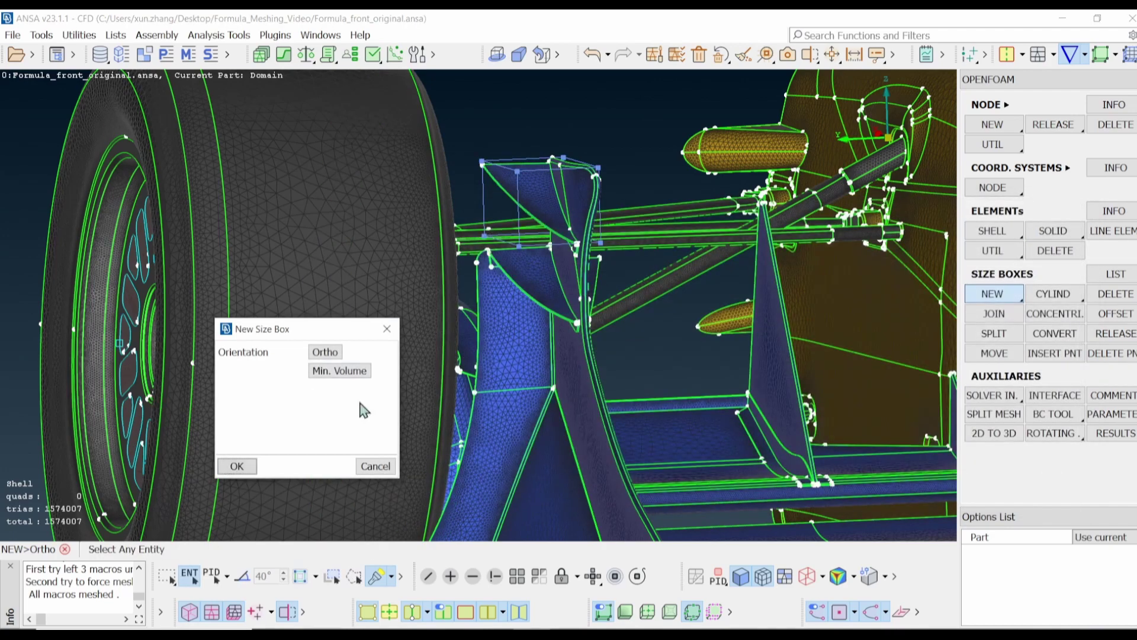
# Accept the new size box and start moving its control points with Y movement locked
pyautogui.click(237, 466)
pyautogui.keyDown('ctrl'); pyautogui.moveTo(600, 220); pyautogui.dragTo(604, 219); pyautogui.keyUp('ctrl')
pyautogui.keyDown('ctrl'); pyautogui.moveTo(626, 238); pyautogui.dragTo(615, 277, button='middle'); pyautogui.keyUp('ctrl')
pyautogui.keyDown('ctrl'); pyautogui.moveTo(615, 277); pyautogui.dragTo(884, 305); pyautogui.keyUp('ctrl')
pyautogui.click(1005, 355)
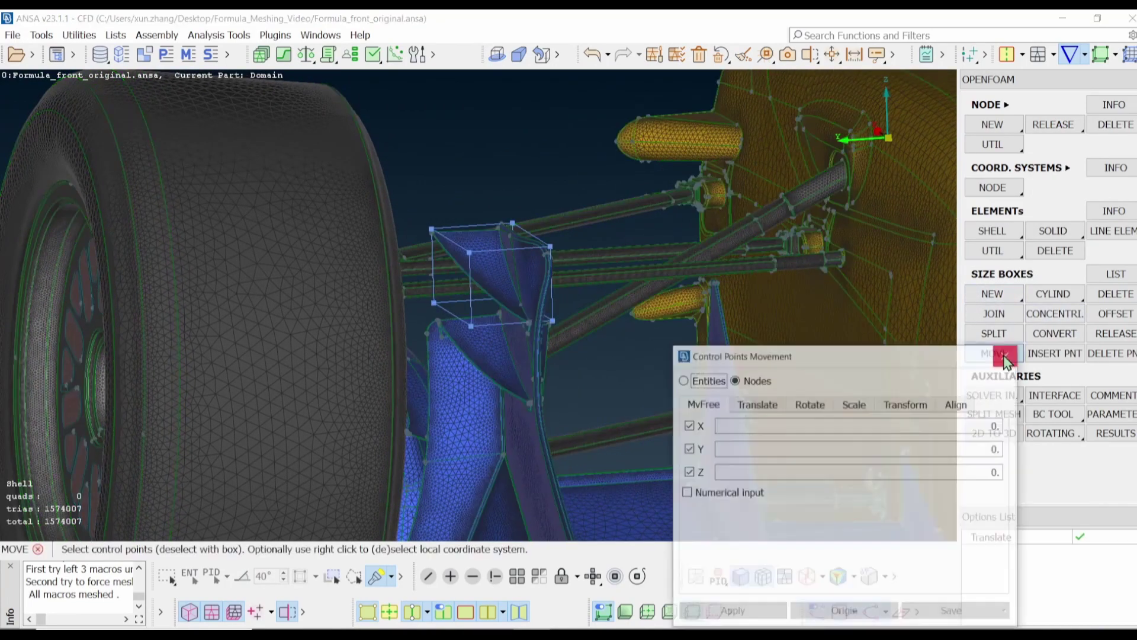
pyautogui.scroll(5, 559, 223)
pyautogui.moveTo(579, 243)
pyautogui.keyDown('ctrl'); pyautogui.mouseDown()
pyautogui.moveTo(594, 234)
pyautogui.moveTo(561, 239)
pyautogui.moveTo(569, 224)
pyautogui.moveTo(566, 243)
pyautogui.mouseUp(); pyautogui.keyUp('ctrl')
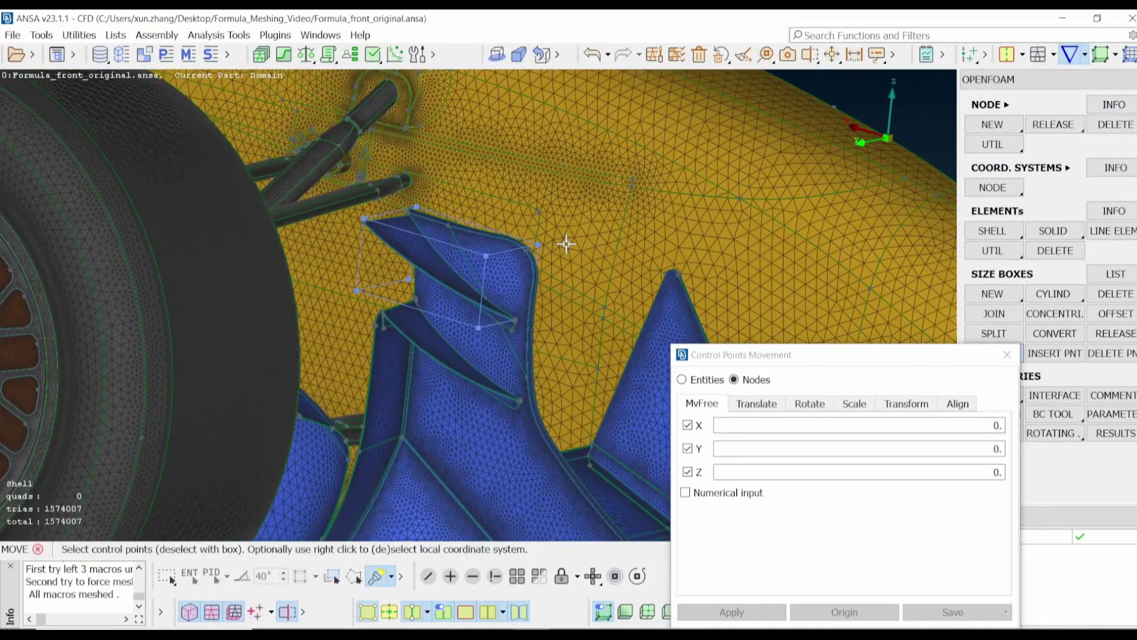
pyautogui.moveTo(759, 355); pyautogui.dragTo(767, 290)
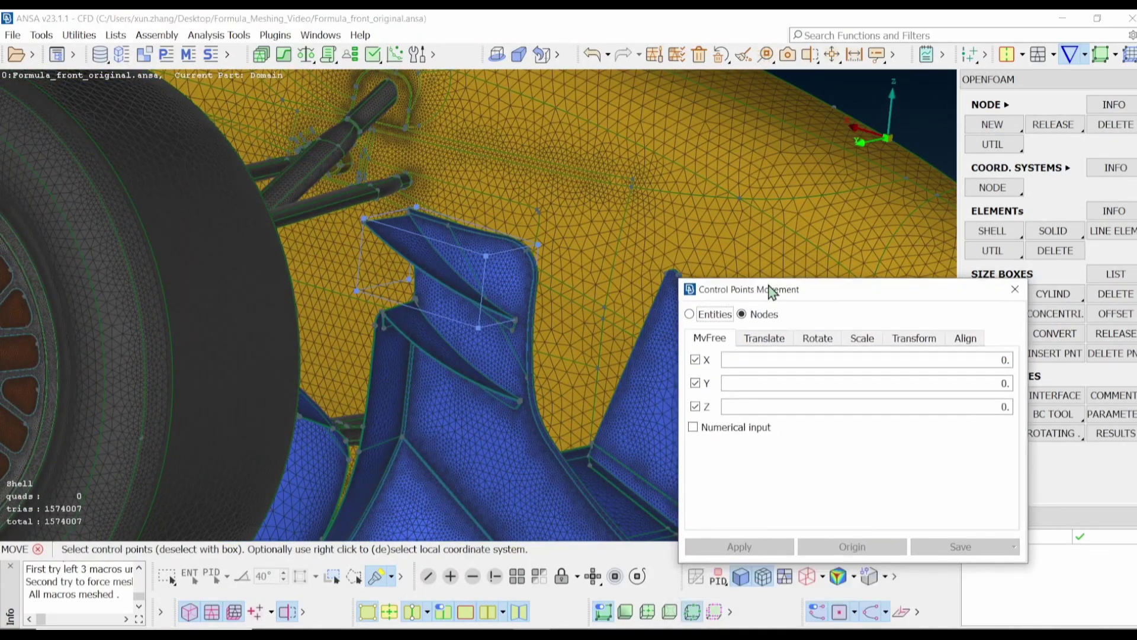
pyautogui.click(697, 384)
# Shift four control points, then the left-edge points, along X to move the box forward
pyautogui.keyDown('ctrl'); pyautogui.moveTo(551, 310); pyautogui.dragTo(538, 291); pyautogui.keyUp('ctrl')
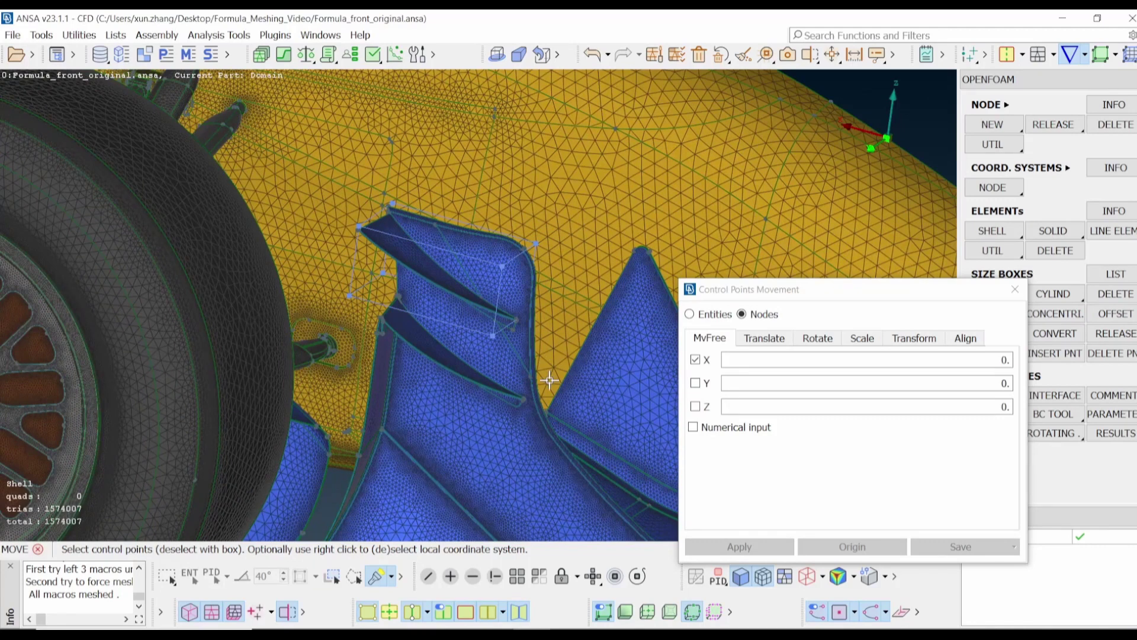
pyautogui.moveTo(565, 382); pyautogui.dragTo(468, 220)
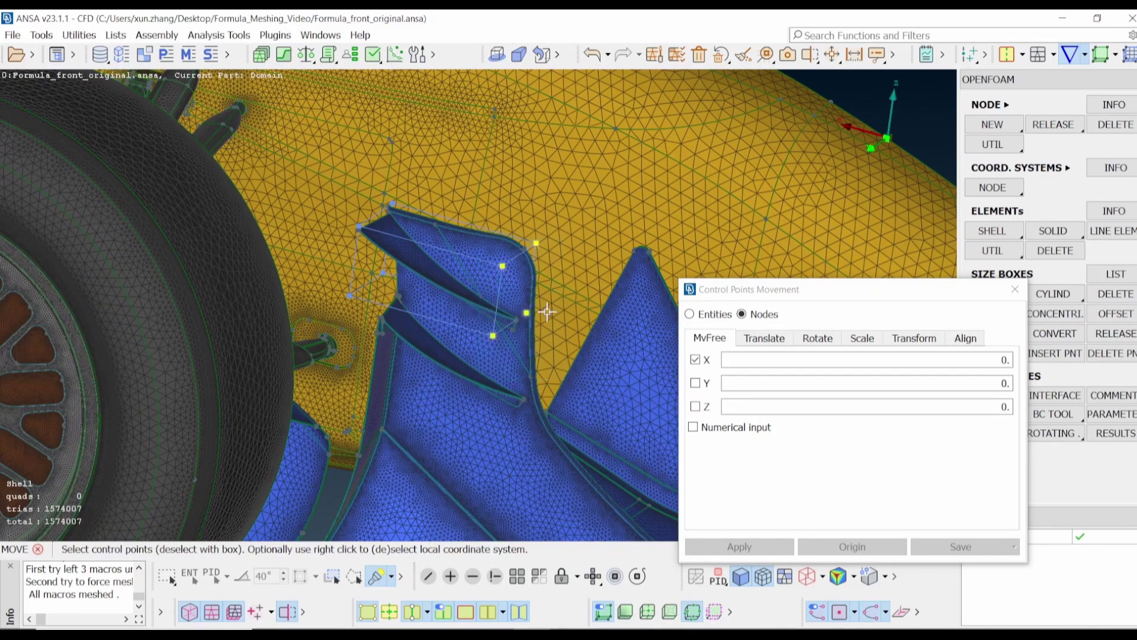
pyautogui.middleClick(601, 295)
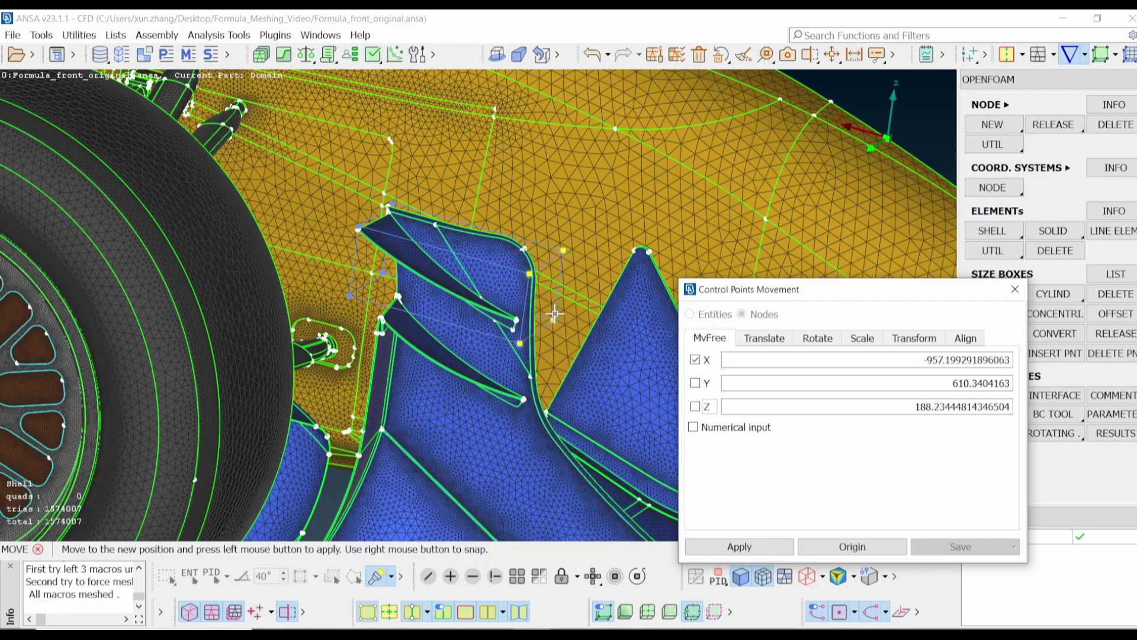
pyautogui.click(554, 313)
pyautogui.moveTo(566, 272)
pyautogui.keyDown('ctrl'); pyautogui.mouseDown()
pyautogui.moveTo(580, 246)
pyautogui.moveTo(564, 267)
pyautogui.mouseUp(); pyautogui.keyUp('ctrl')
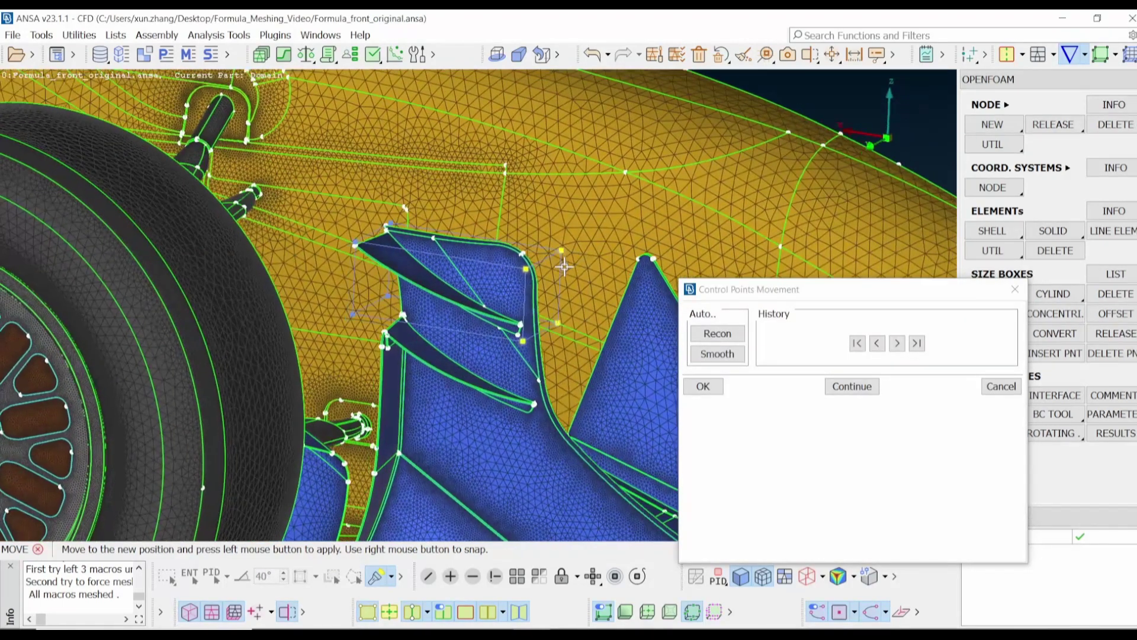
pyautogui.click(708, 386)
pyautogui.keyDown('ctrl'); pyautogui.moveTo(613, 336); pyautogui.dragTo(490, 262); pyautogui.keyUp('ctrl')
pyautogui.moveTo(453, 354); pyautogui.dragTo(372, 196)
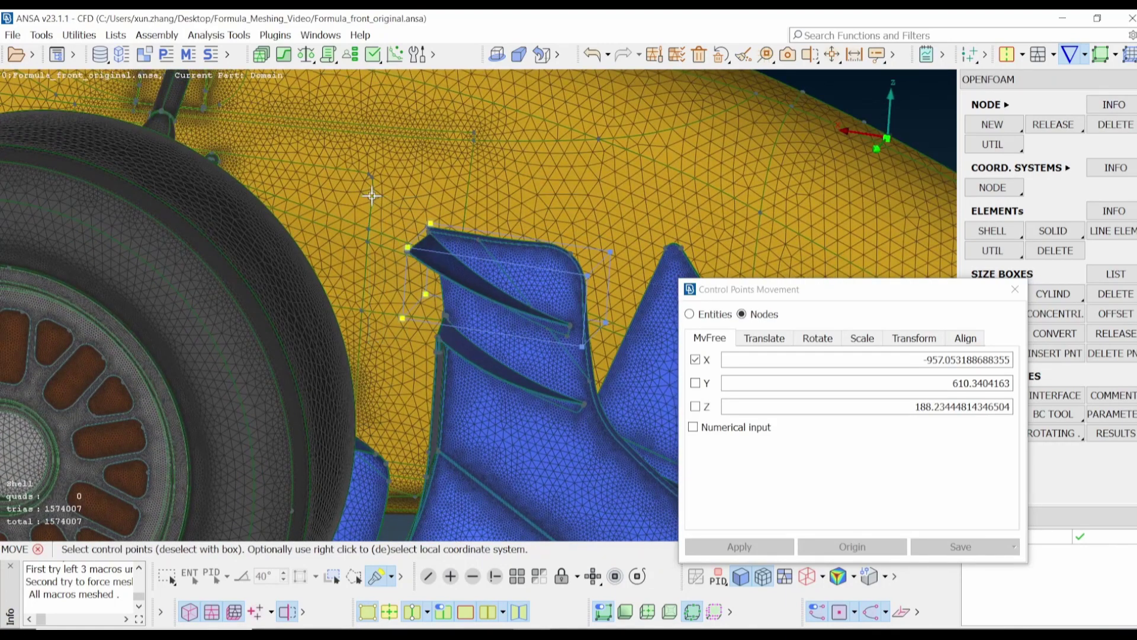
pyautogui.click(458, 276)
pyautogui.click(451, 276)
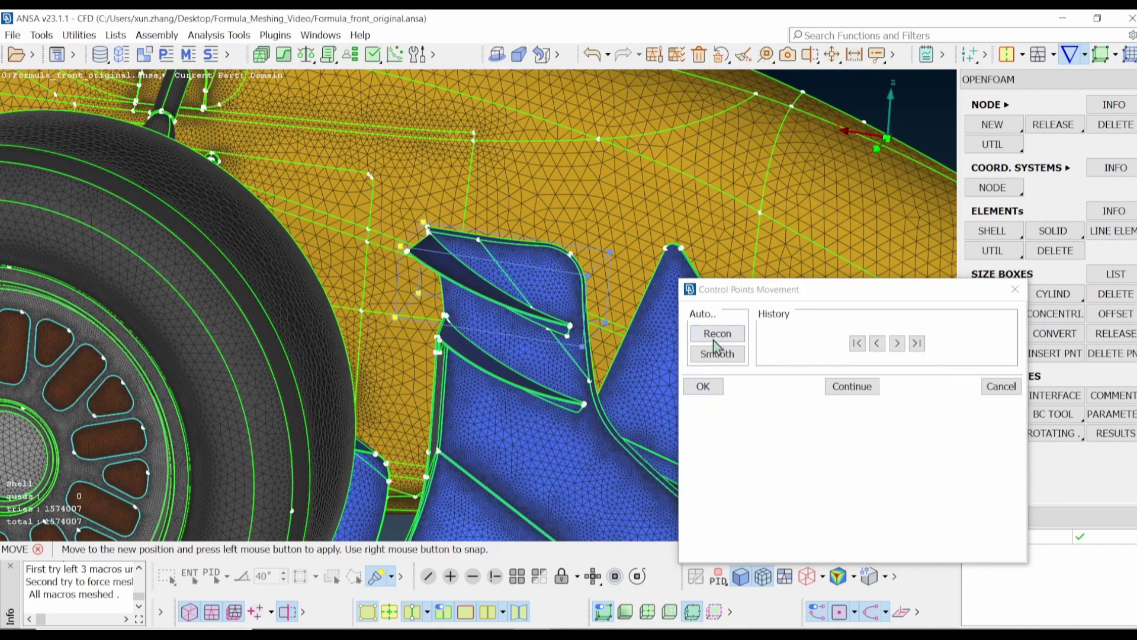
pyautogui.click(713, 392)
# Lock X, allow Z, and raise the upper control points to enclose the wing element
pyautogui.keyDown('ctrl'); pyautogui.moveTo(551, 287); pyautogui.dragTo(515, 307); pyautogui.keyUp('ctrl')
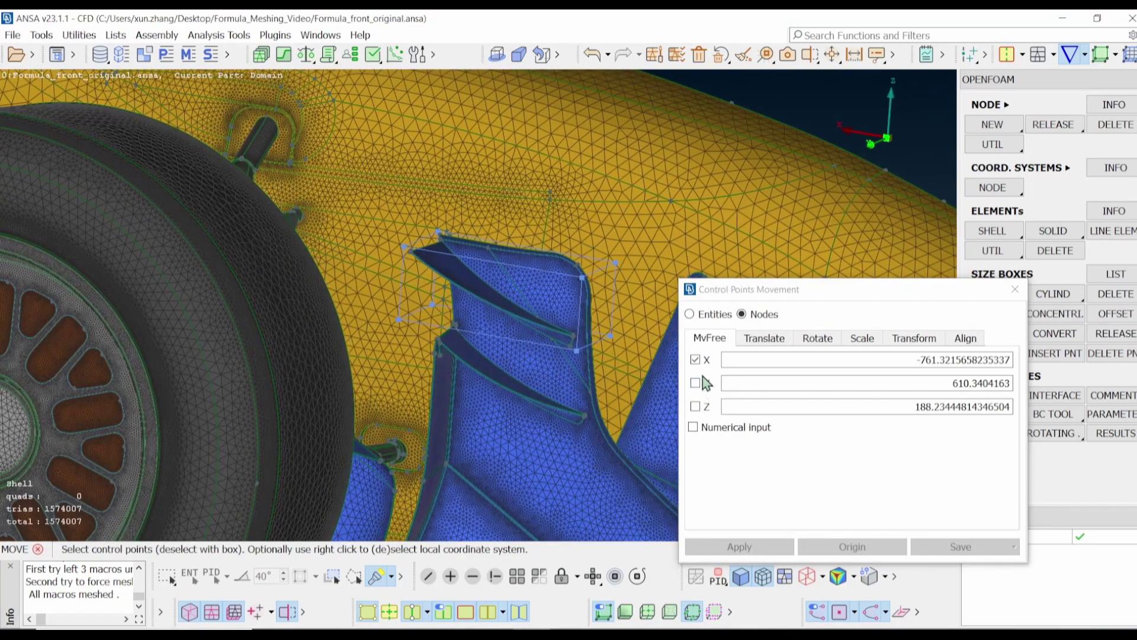
pyautogui.click(696, 406)
pyautogui.click(697, 360)
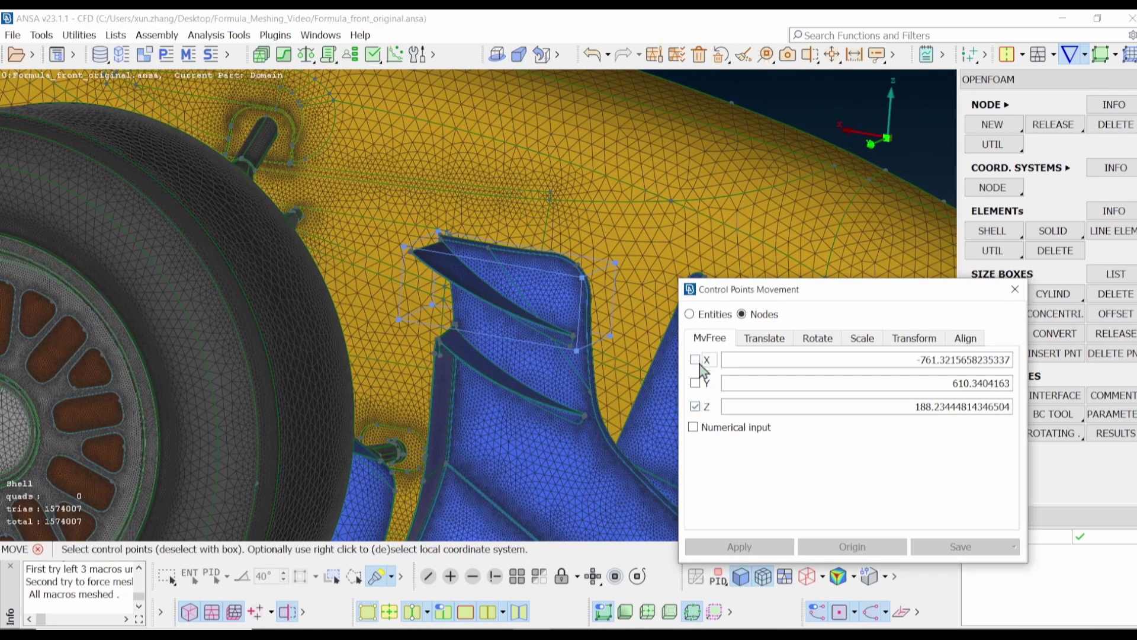
pyautogui.moveTo(462, 356); pyautogui.dragTo(367, 204)
pyautogui.middleClick(534, 282)
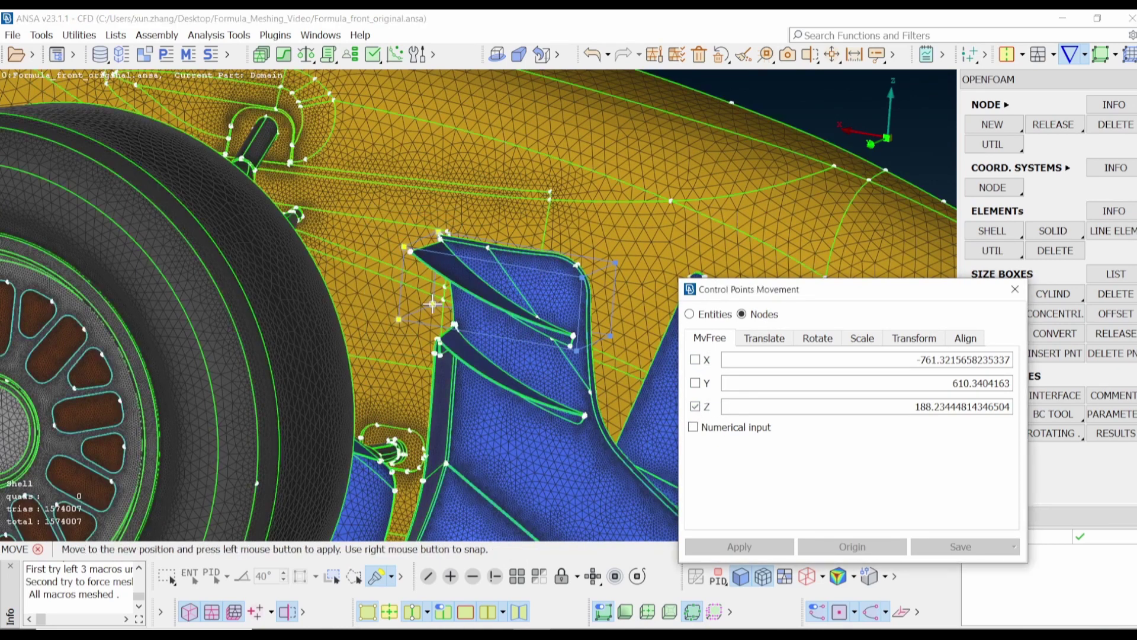
pyautogui.click(433, 283)
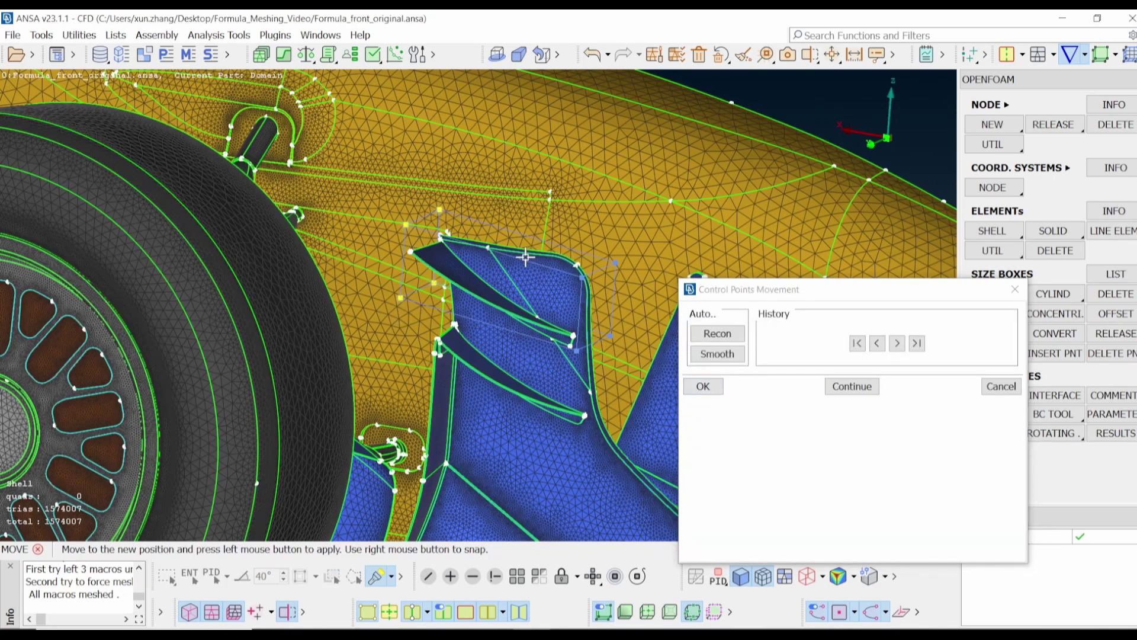
pyautogui.click(702, 388)
pyautogui.middleClick(585, 217)
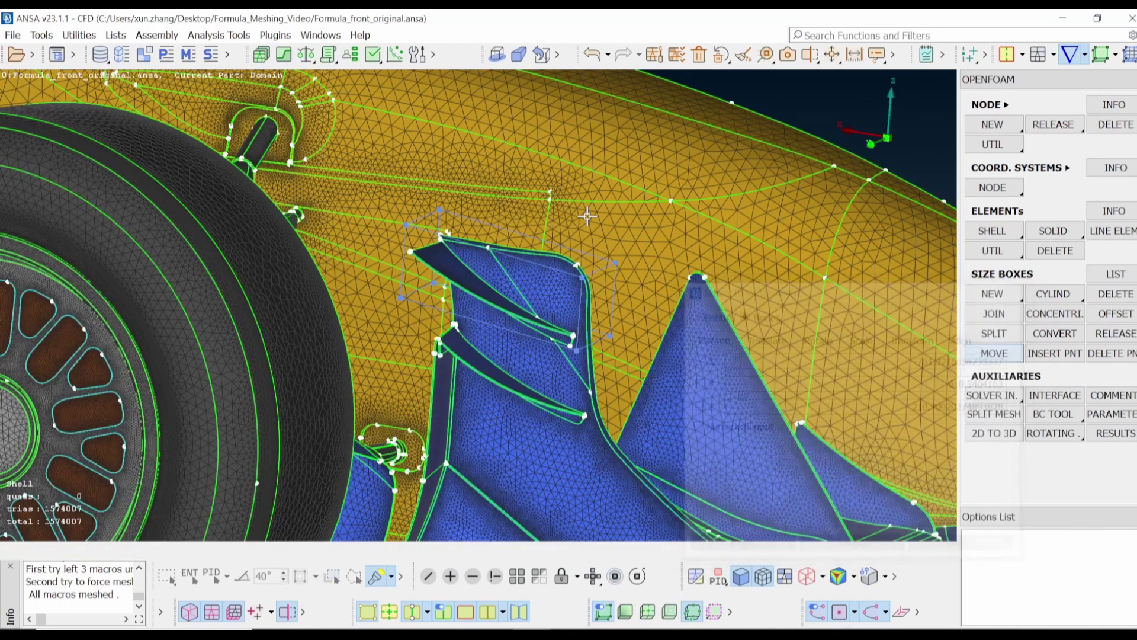
# Orbit around the nose and wing to review the reshaped size box
pyautogui.keyDown('ctrl'); pyautogui.moveTo(576, 242); pyautogui.dragTo(560, 217); pyautogui.keyUp('ctrl')
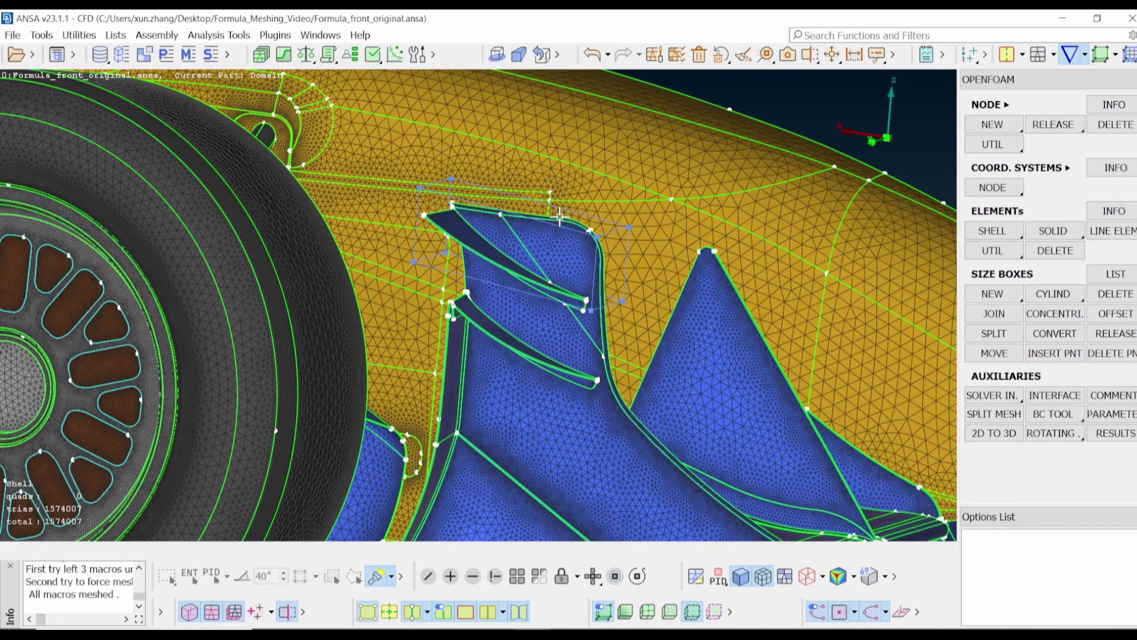
pyautogui.scroll(-4, 563, 249)
pyautogui.keyDown('ctrl'); pyautogui.moveTo(559, 243); pyautogui.dragTo(540, 268); pyautogui.keyUp('ctrl')
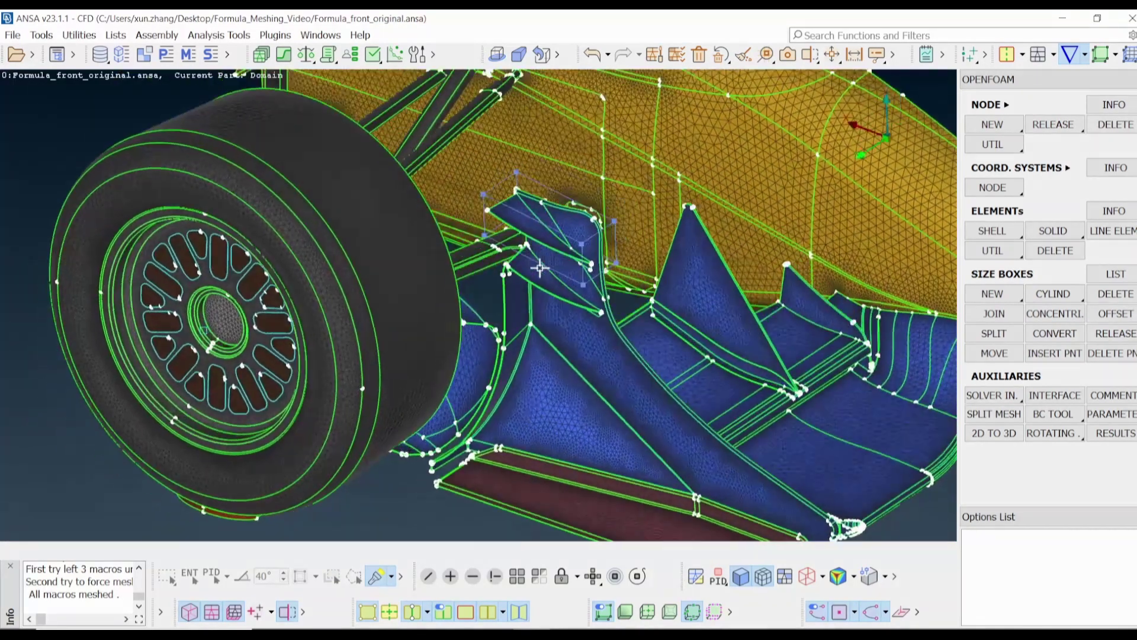
pyautogui.keyDown('ctrl'); pyautogui.moveTo(637, 278); pyautogui.dragTo(567, 231, button='middle'); pyautogui.keyUp('ctrl')
pyautogui.keyDown('ctrl'); pyautogui.moveTo(472, 294); pyautogui.dragTo(455, 277); pyautogui.keyUp('ctrl')
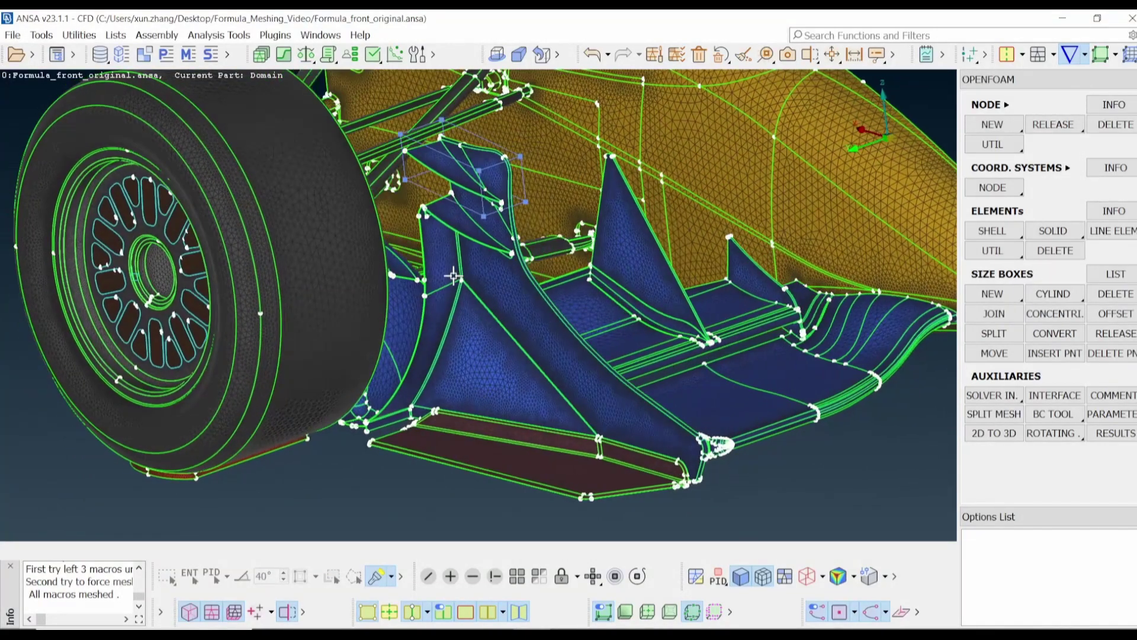
pyautogui.scroll(2, 401, 314)
pyautogui.keyDown('ctrl'); pyautogui.moveTo(401, 314); pyautogui.dragTo(458, 351); pyautogui.keyUp('ctrl')
pyautogui.scroll(10, 388, 292)
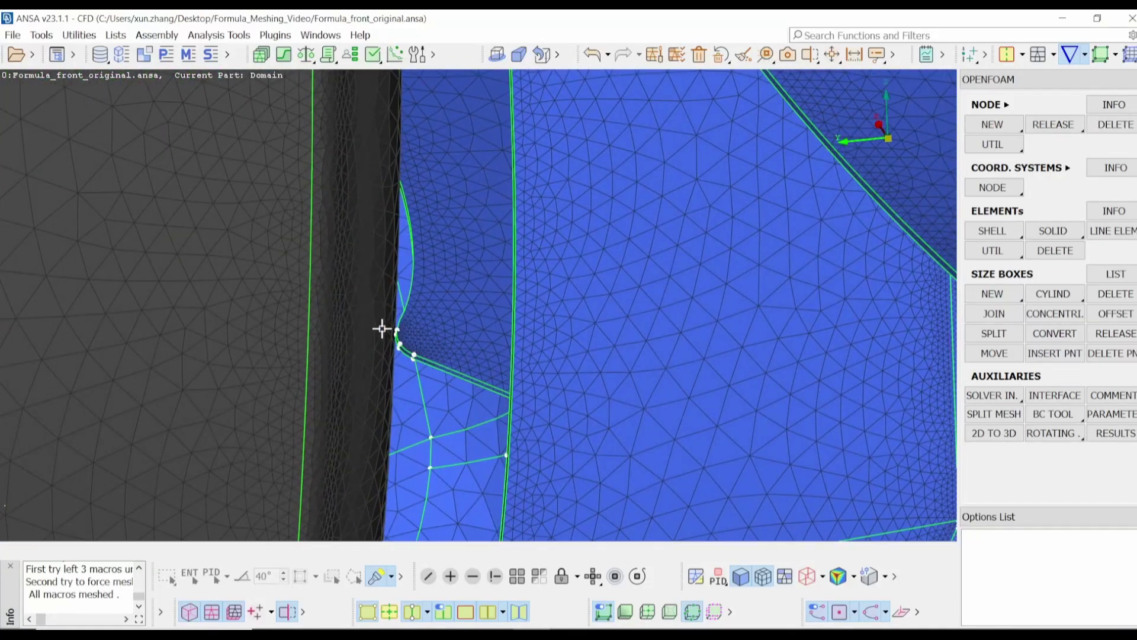
# Inspect the box near the tyre and upper suspension arm, then switch to the MESH deck
pyautogui.keyDown('ctrl'); pyautogui.moveTo(382, 329); pyautogui.dragTo(629, 323); pyautogui.keyUp('ctrl')
pyautogui.keyDown('ctrl'); pyautogui.moveTo(627, 324); pyautogui.dragTo(621, 332, button='middle'); pyautogui.keyUp('ctrl')
pyautogui.scroll(5, 631, 271)
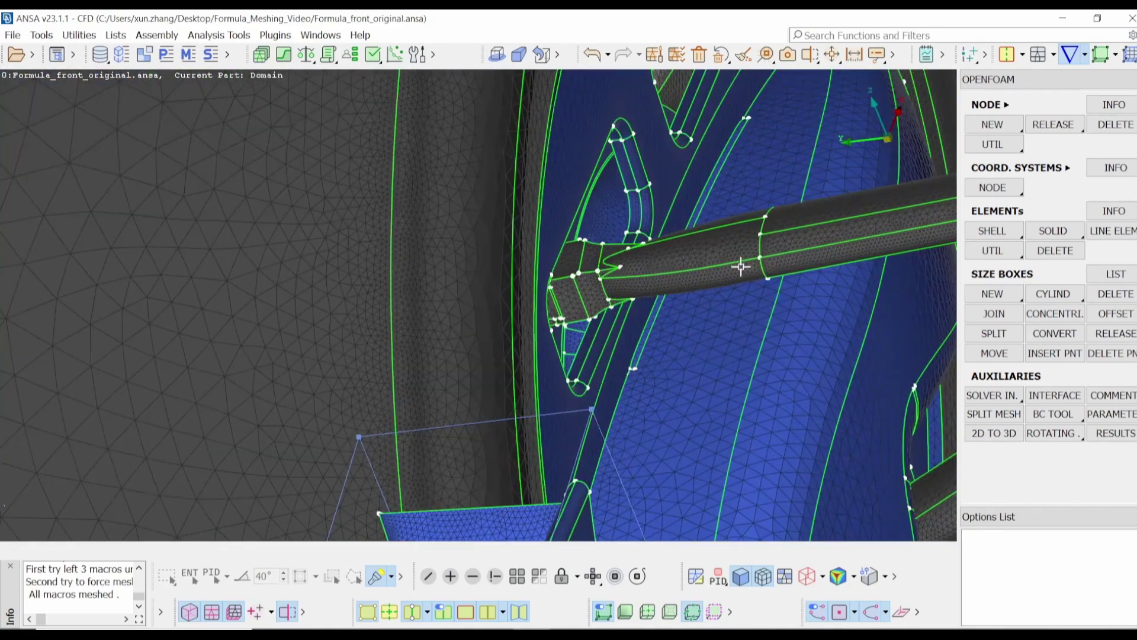
pyautogui.keyDown('ctrl'); pyautogui.moveTo(741, 266); pyautogui.dragTo(611, 421, button='middle'); pyautogui.keyUp('ctrl')
pyautogui.keyDown('ctrl'); pyautogui.moveTo(695, 163); pyautogui.dragTo(696, 258, button='middle'); pyautogui.keyUp('ctrl')
pyautogui.keyDown('ctrl'); pyautogui.moveTo(695, 259); pyautogui.dragTo(728, 252); pyautogui.keyUp('ctrl')
pyautogui.keyDown('ctrl'); pyautogui.moveTo(728, 252); pyautogui.dragTo(506, 236, button='middle'); pyautogui.keyUp('ctrl')
pyautogui.scroll(-6, 505, 237)
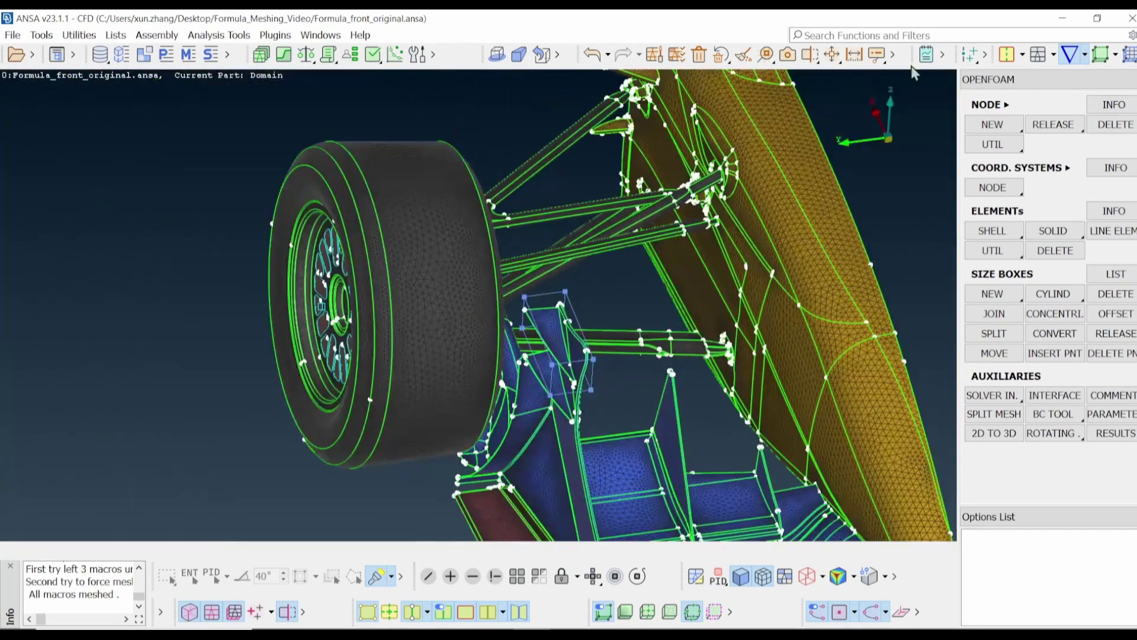
pyautogui.click(1042, 59)
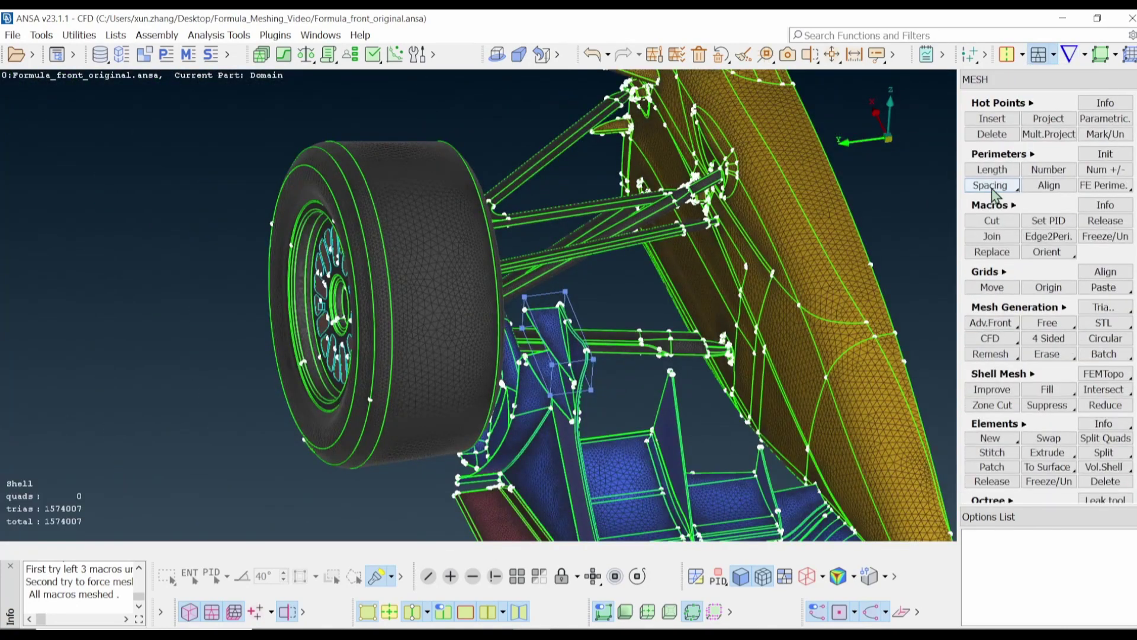
# Run Auto CFD perimeter spacing with proximity refinement between different parts and within the same part
pyautogui.click(989, 185)
pyautogui.click(990, 218)
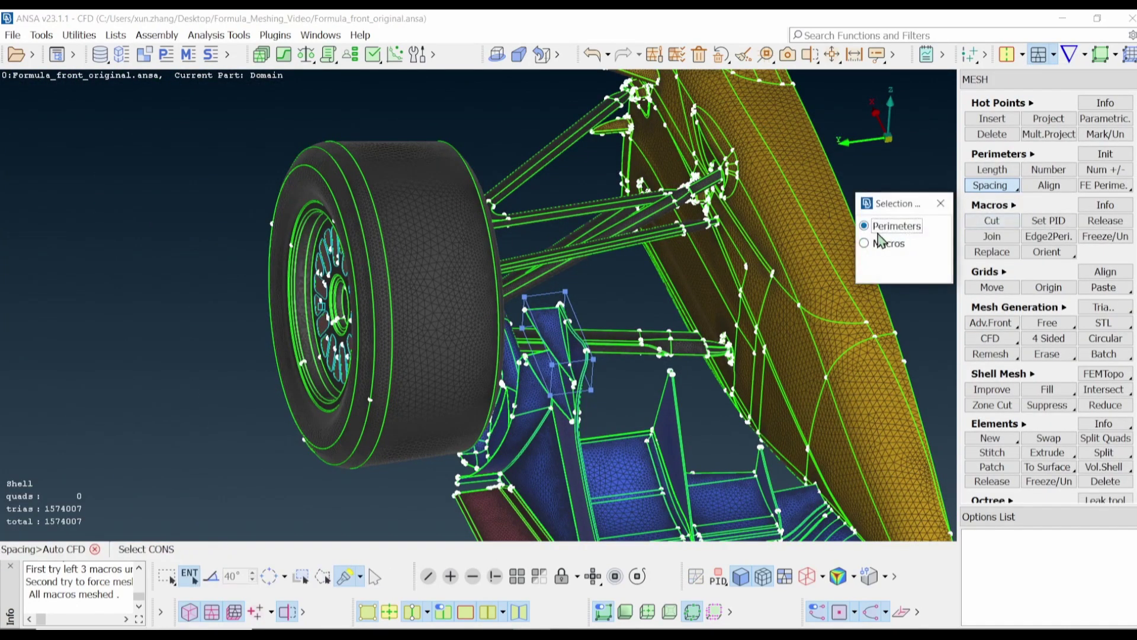
pyautogui.middleClick(650, 318)
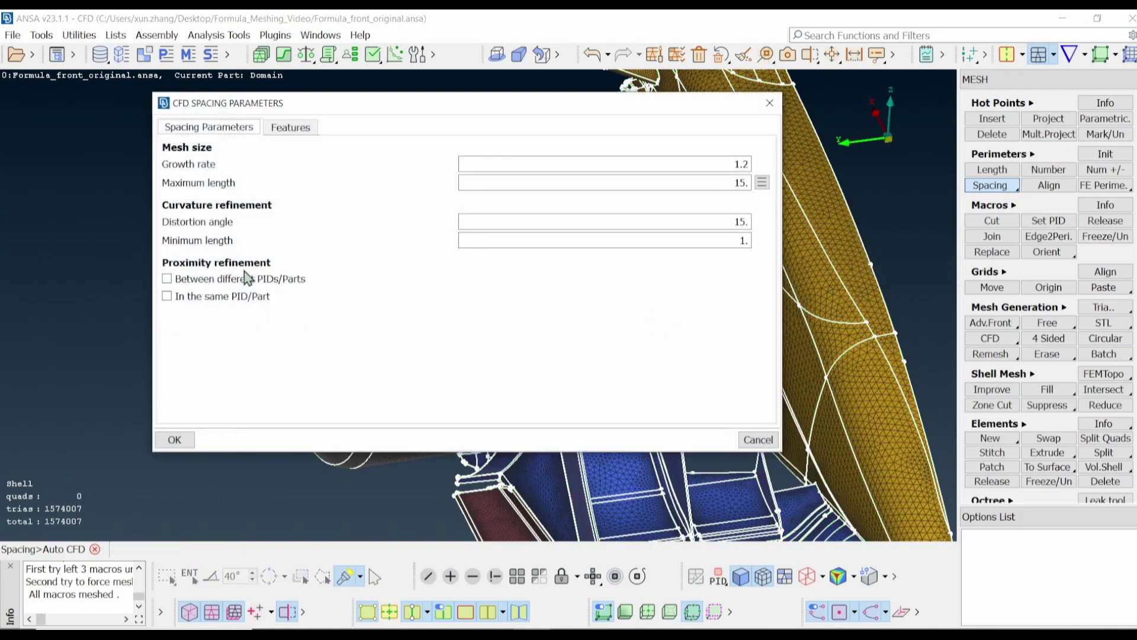
pyautogui.click(171, 279)
pyautogui.click(167, 296)
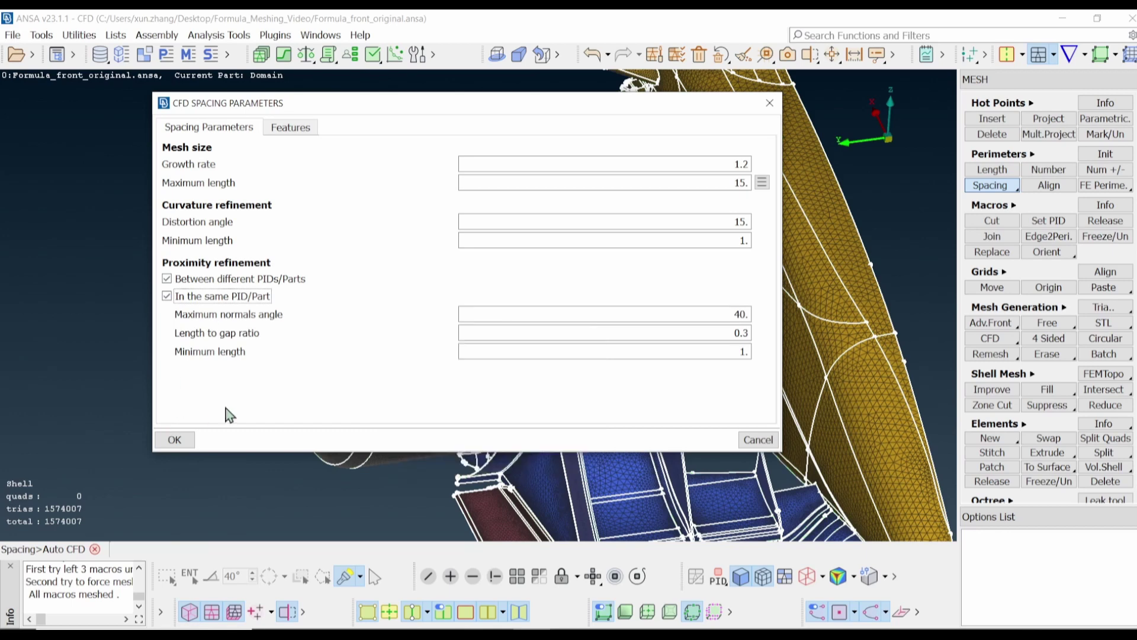
pyautogui.click(175, 440)
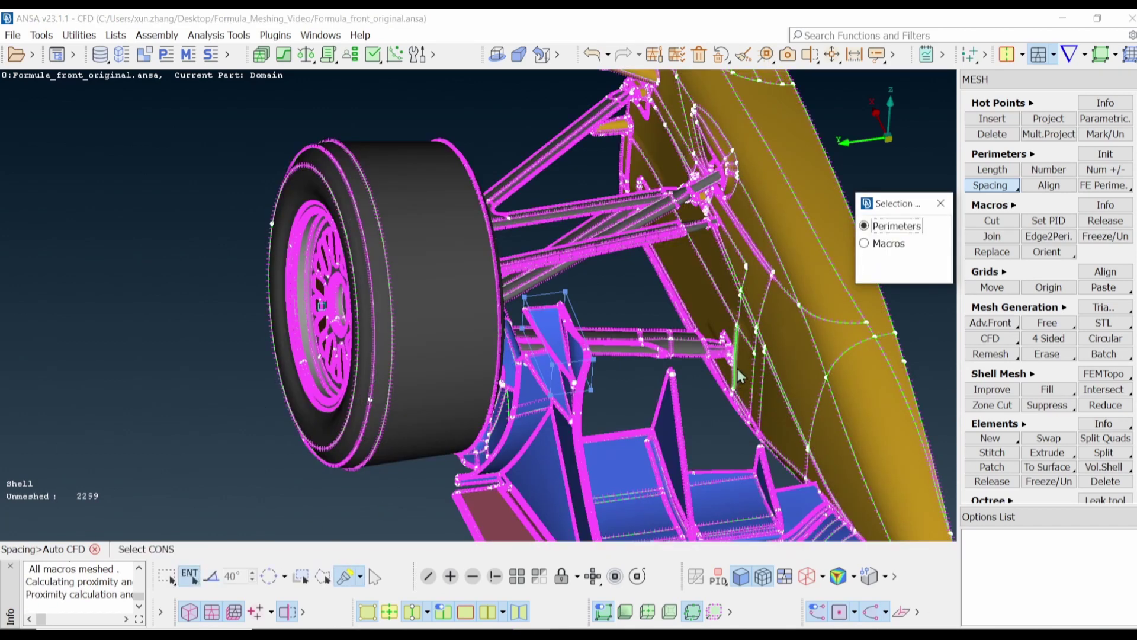
pyautogui.rightClick(991, 342)
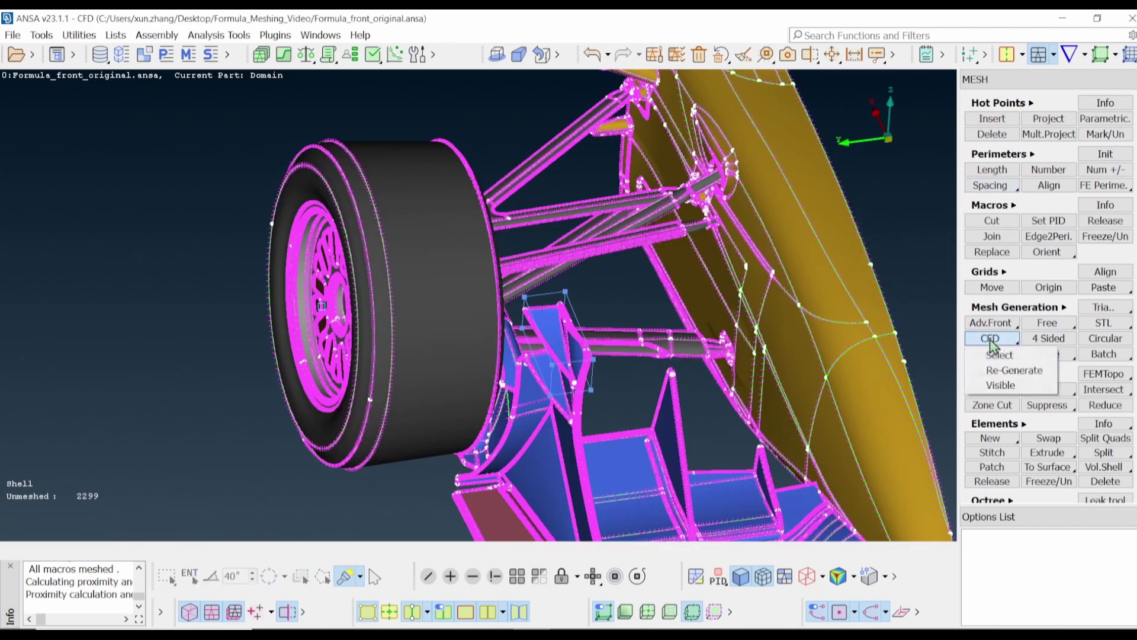
# Generate the CFD surface mesh on all visible macros
pyautogui.click(1000, 385)
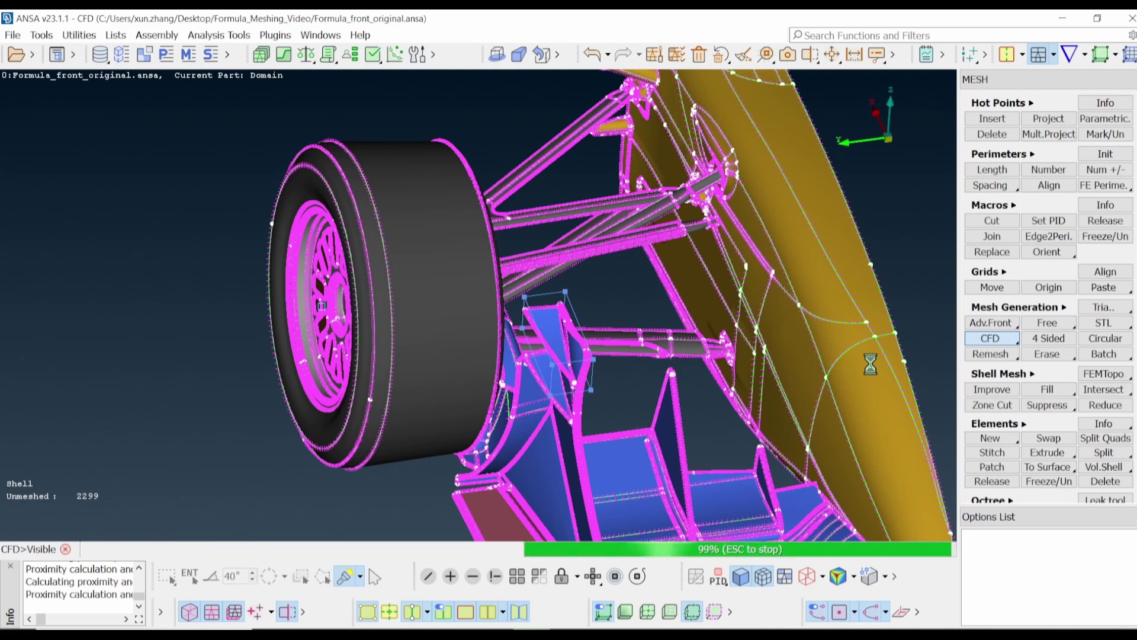
# Orbit and zoom around the blade beside the front wheel to check its mesh
pyautogui.keyDown('ctrl'); pyautogui.moveTo(566, 342); pyautogui.dragTo(628, 326); pyautogui.keyUp('ctrl')
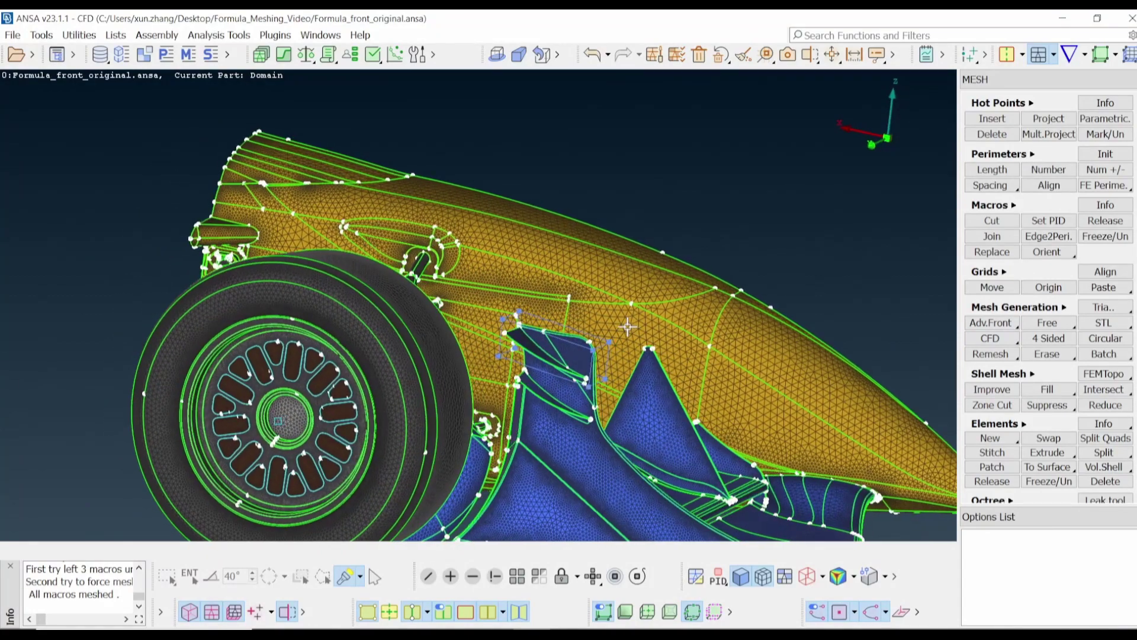
pyautogui.keyDown('ctrl'); pyautogui.moveTo(547, 337); pyautogui.dragTo(533, 298, button='middle'); pyautogui.keyUp('ctrl')
pyautogui.scroll(5, 562, 314)
pyautogui.keyDown('ctrl'); pyautogui.moveTo(563, 314); pyautogui.dragTo(527, 309); pyautogui.keyUp('ctrl')
pyautogui.scroll(-5, 518, 292)
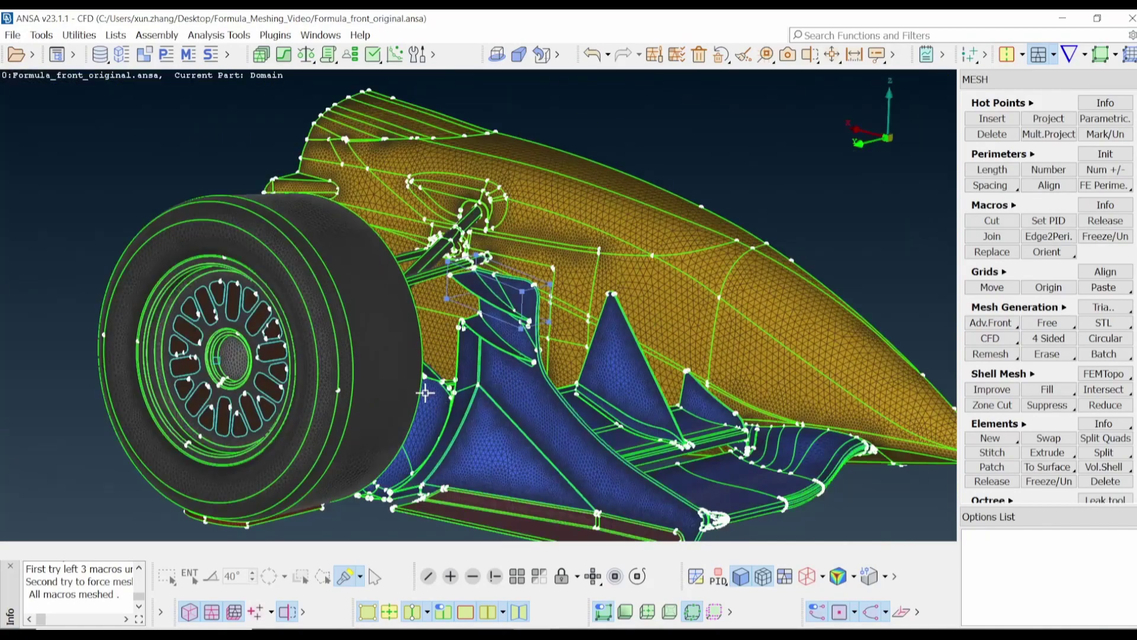
pyautogui.scroll(10, 425, 393)
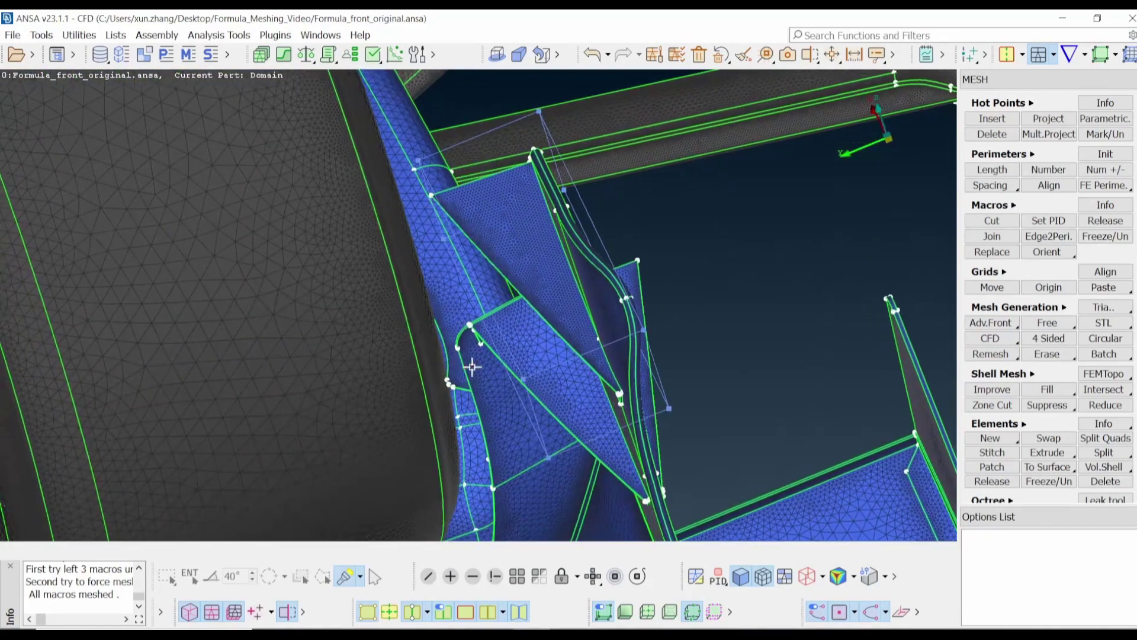
pyautogui.scroll(6, 472, 367)
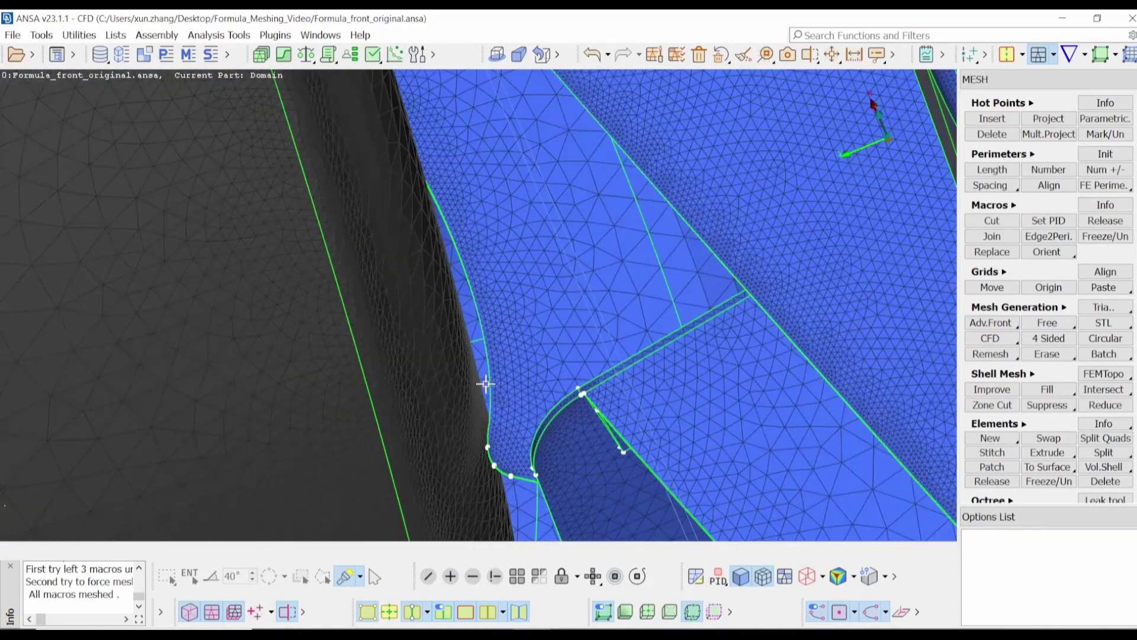
pyautogui.keyDown('ctrl'); pyautogui.moveTo(486, 384); pyautogui.dragTo(446, 296); pyautogui.keyUp('ctrl')
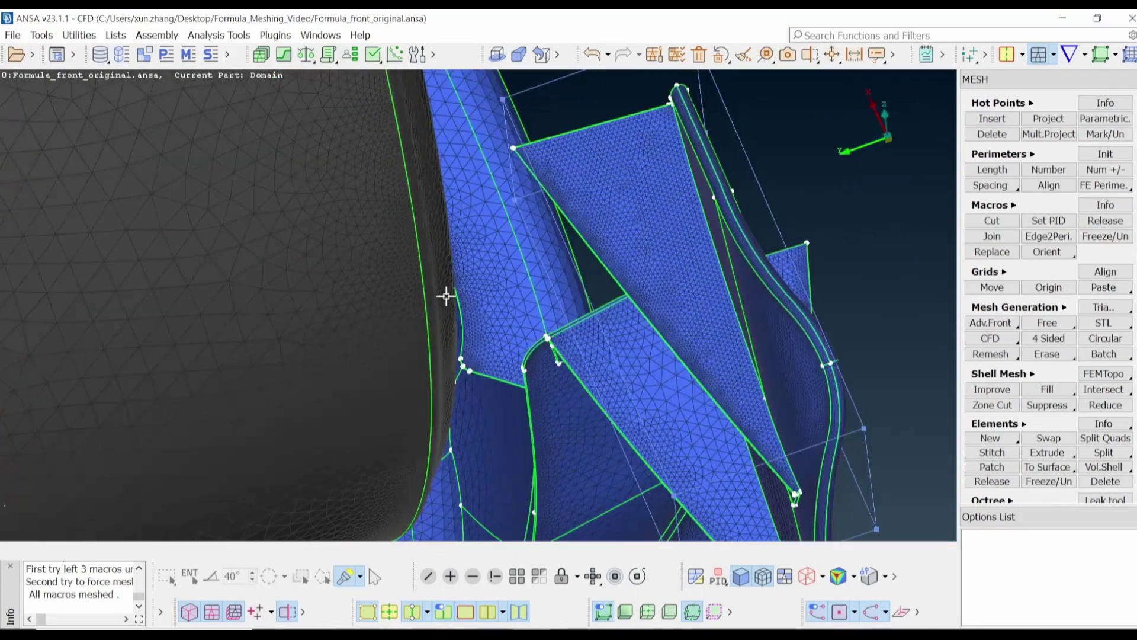
pyautogui.scroll(-7, 550, 303)
# Bring the body and front suspension into view and switch to the OpenFOAM deck
pyautogui.keyDown('ctrl'); pyautogui.moveTo(464, 333); pyautogui.dragTo(601, 311); pyautogui.keyUp('ctrl')
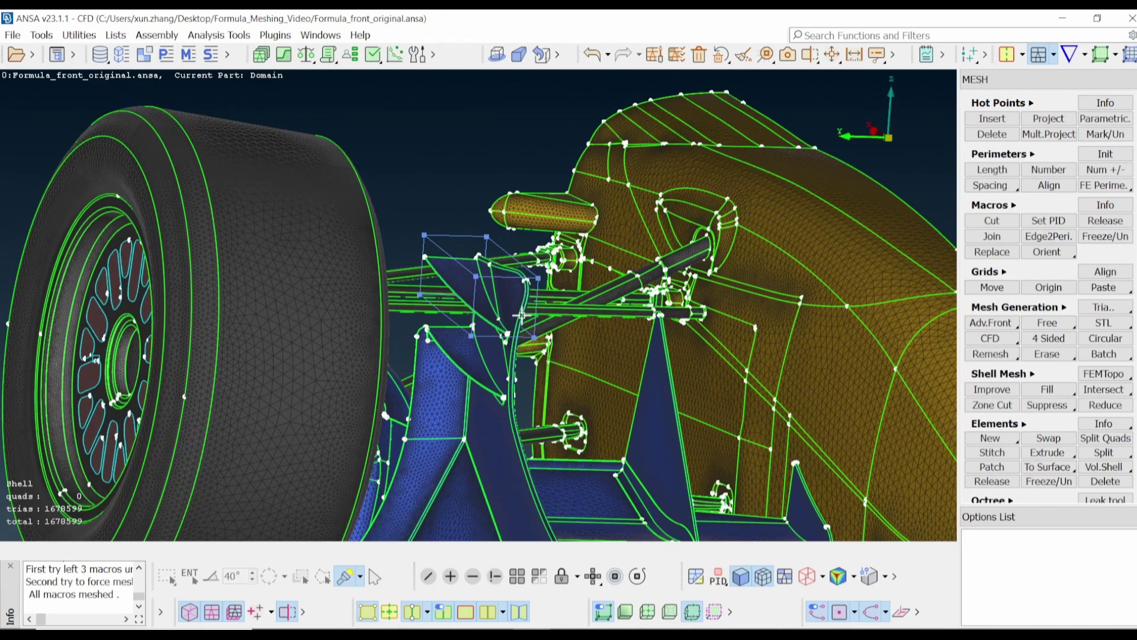
pyautogui.keyDown('ctrl'); pyautogui.moveTo(490, 317); pyautogui.dragTo(499, 358); pyautogui.keyUp('ctrl')
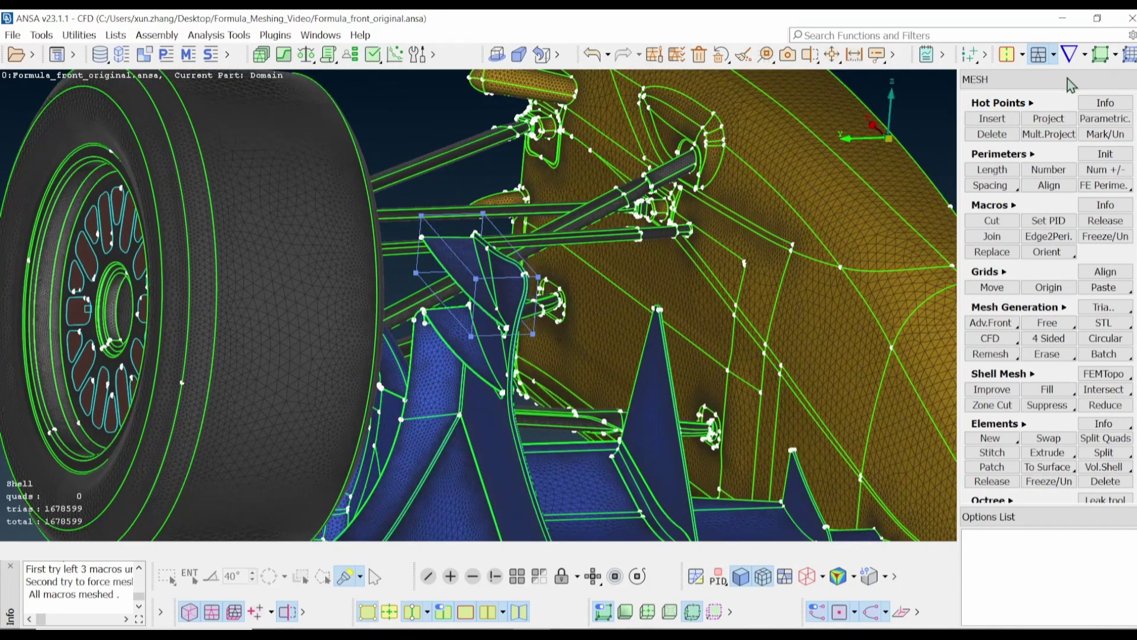
pyautogui.click(1070, 55)
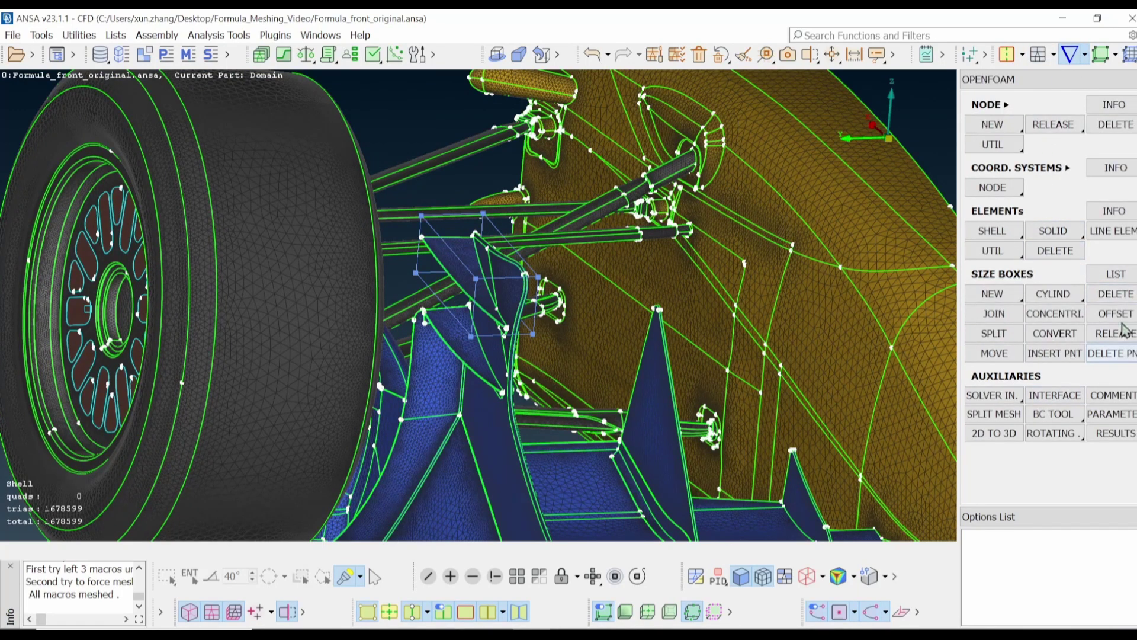
# Delete the size box around the fin beside the front wheel and reframe the car
pyautogui.click(1116, 294)
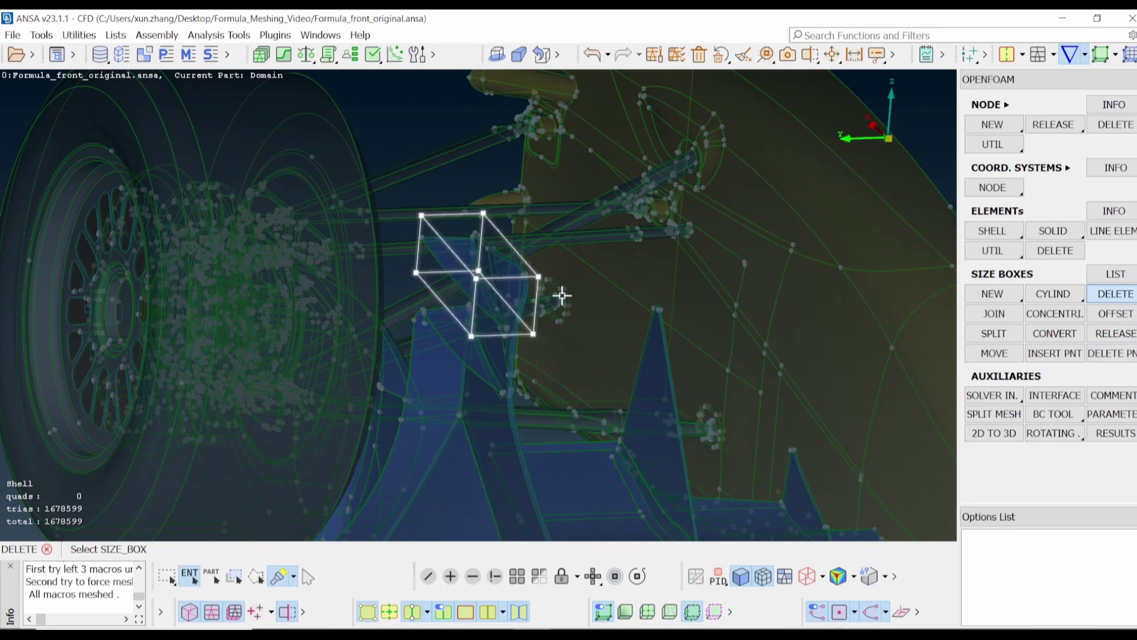
pyautogui.middleClick(689, 286)
pyautogui.middleClick(625, 317)
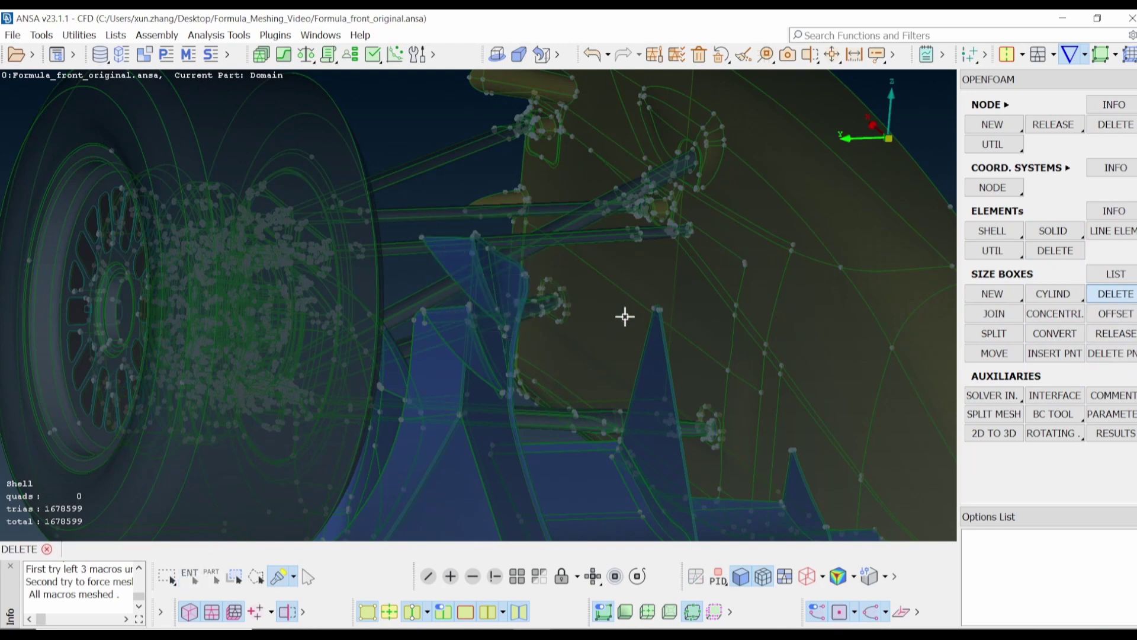
pyautogui.scroll(-2, 489, 296)
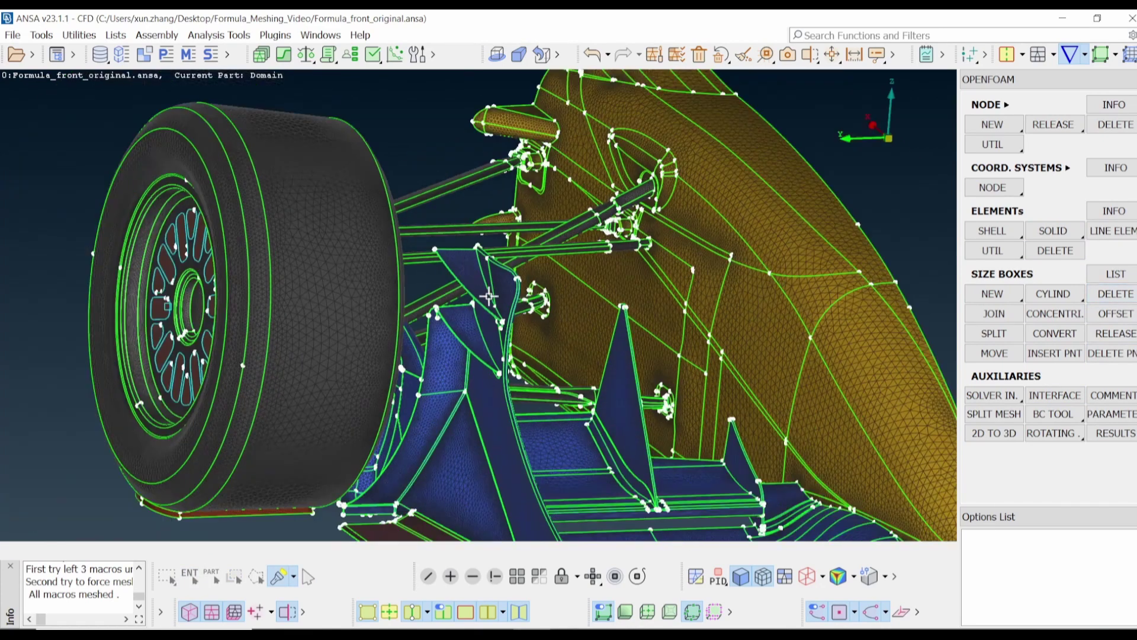
pyautogui.scroll(-2, 489, 296)
pyautogui.moveTo(489, 298)
pyautogui.keyDown('ctrl'); pyautogui.mouseDown()
pyautogui.moveTo(478, 299)
pyautogui.moveTo(492, 270)
pyautogui.moveTo(490, 301)
pyautogui.mouseUp(); pyautogui.keyUp('ctrl')
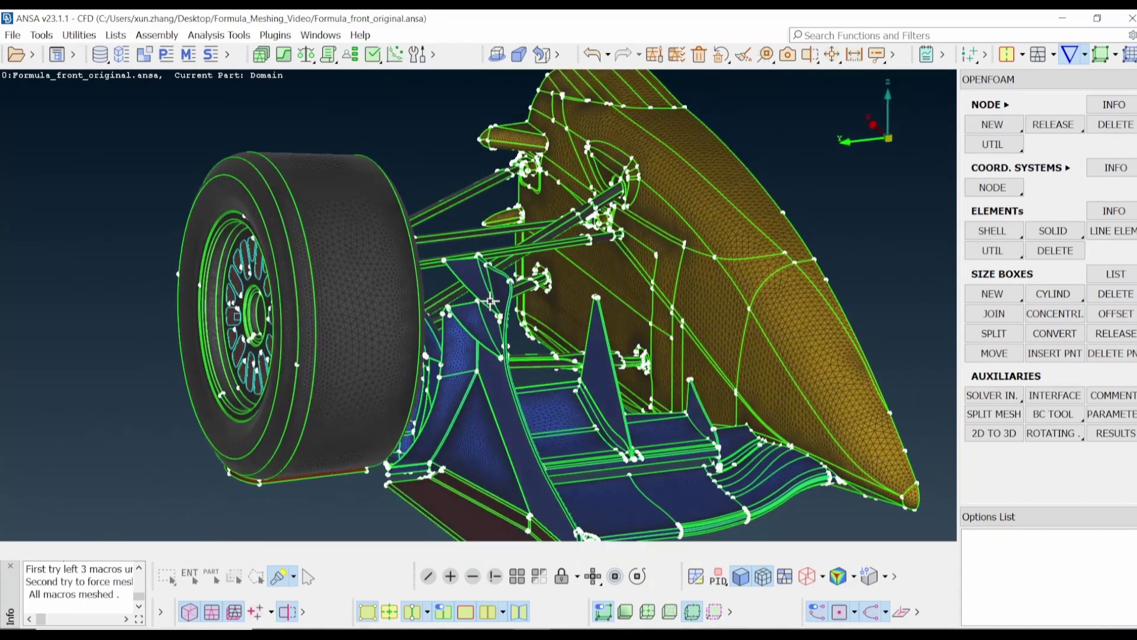
pyautogui.scroll(5, 601, 265)
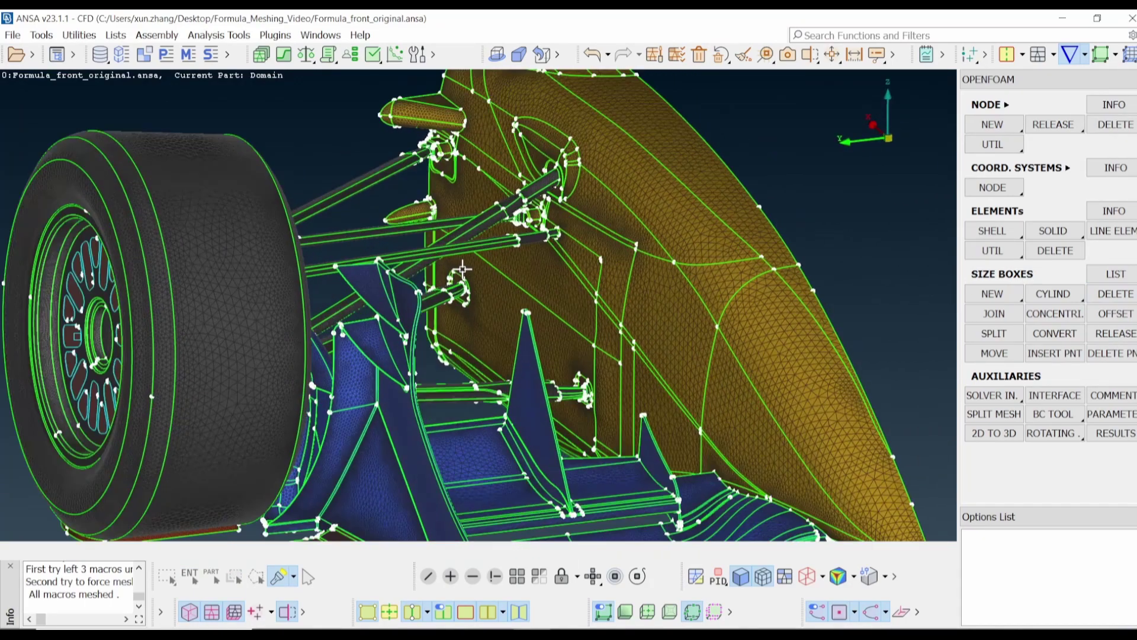
# Run the ResetMacros user script with Clear features enabled, then reframe the car front
pyautogui.keyDown('ctrl'); pyautogui.moveTo(477, 299); pyautogui.dragTo(468, 296); pyautogui.keyUp('ctrl')
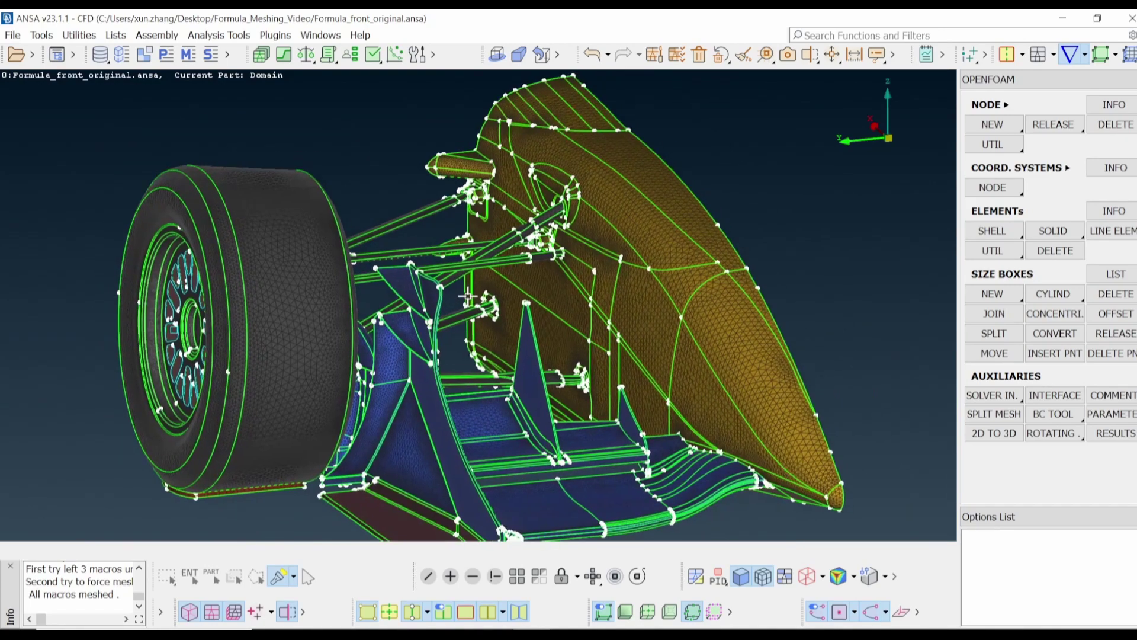
pyautogui.click(351, 56)
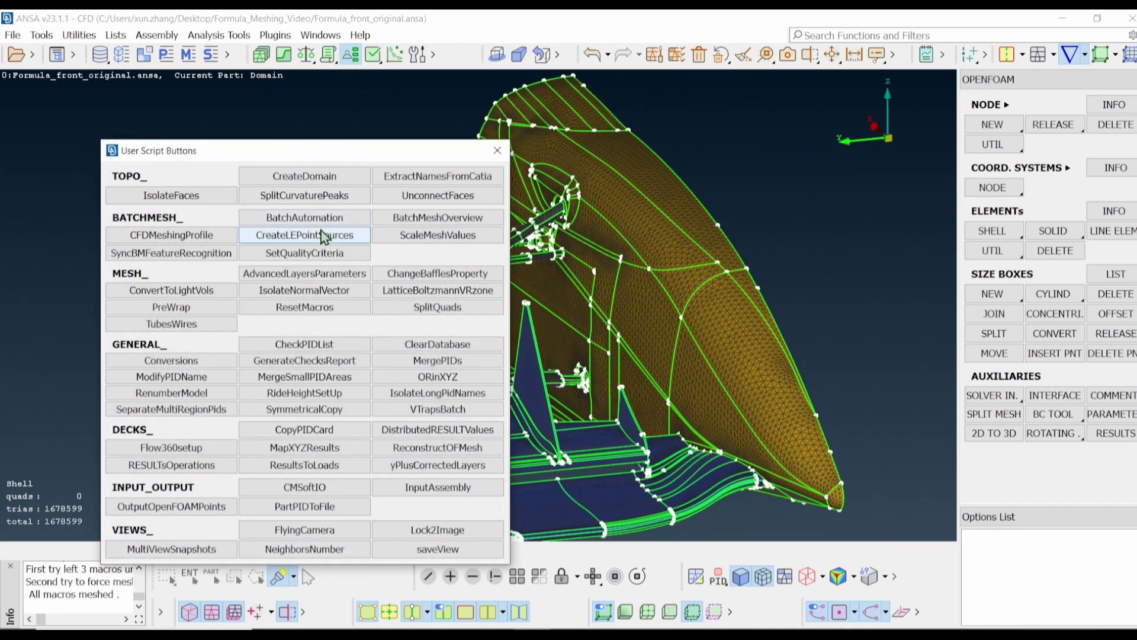
pyautogui.click(312, 308)
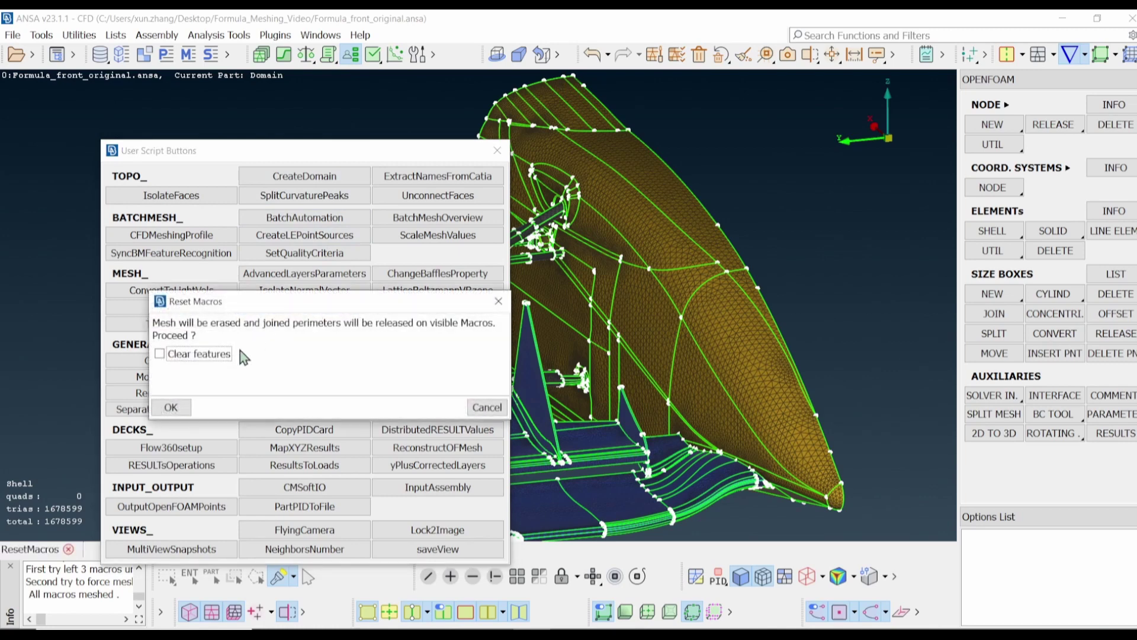
pyautogui.click(178, 354)
pyautogui.click(172, 407)
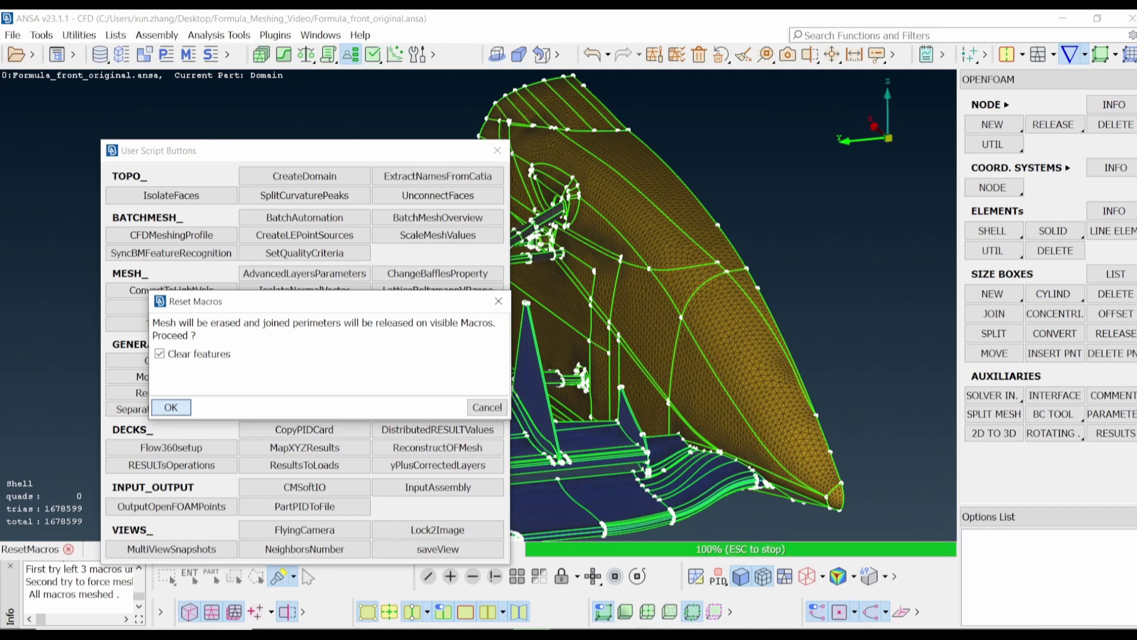
pyautogui.press('Return')
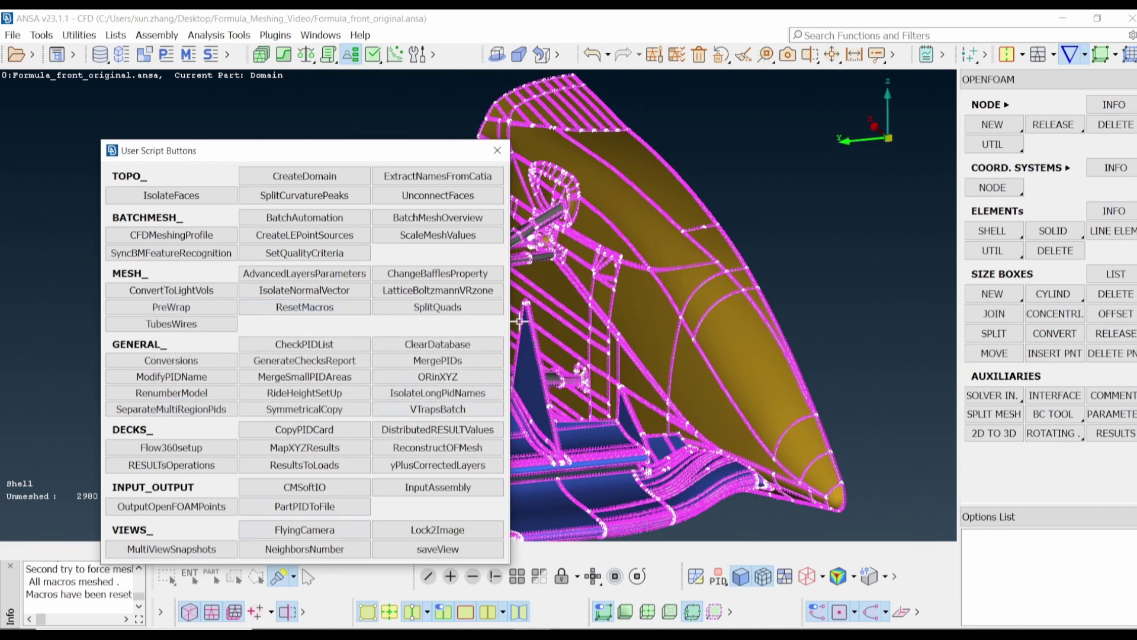
pyautogui.click(498, 150)
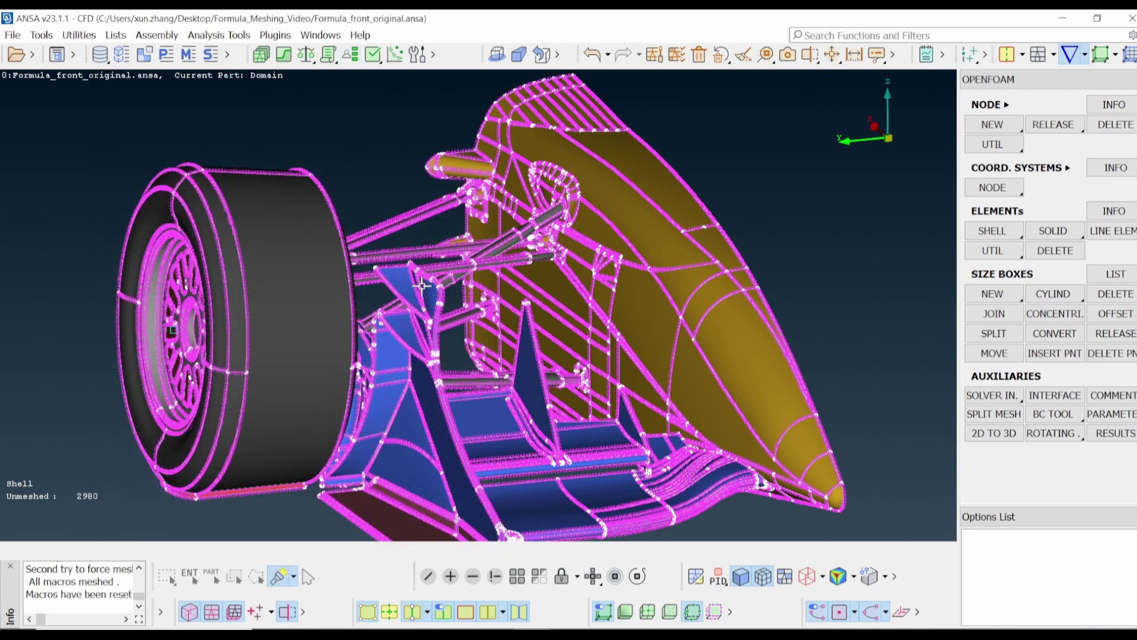
pyautogui.keyDown('ctrl'); pyautogui.moveTo(421, 286); pyautogui.dragTo(439, 287); pyautogui.keyUp('ctrl')
pyautogui.keyDown('ctrl'); pyautogui.moveTo(577, 240); pyautogui.dragTo(537, 239, button='middle'); pyautogui.keyUp('ctrl')
pyautogui.scroll(-4, 475, 254)
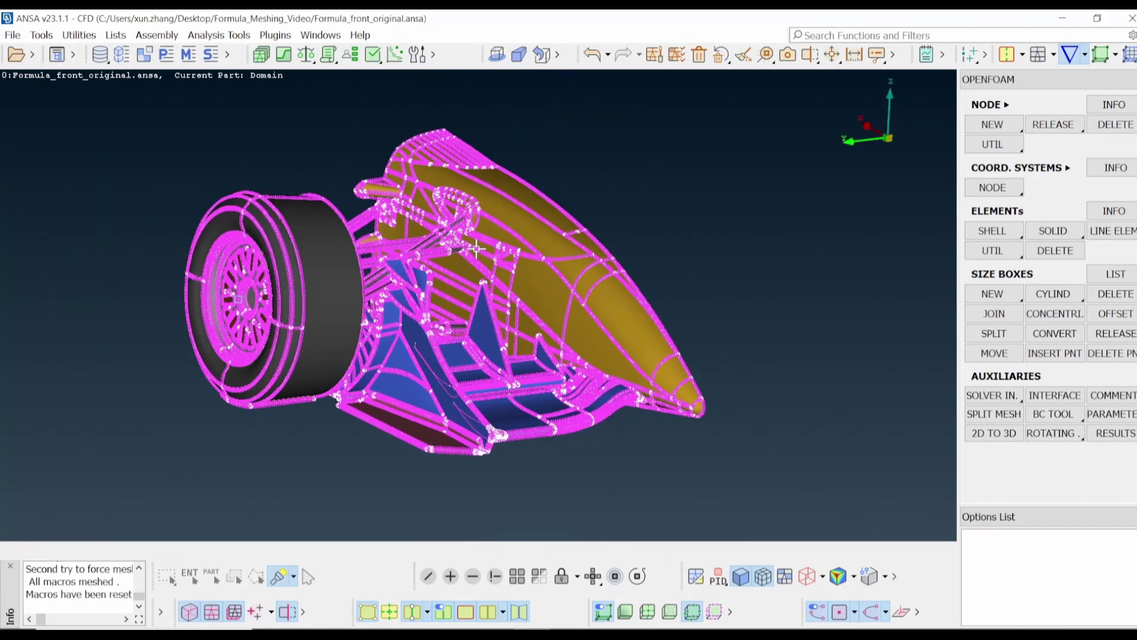
pyautogui.keyDown('ctrl'); pyautogui.moveTo(476, 248); pyautogui.dragTo(472, 263); pyautogui.keyUp('ctrl')
pyautogui.keyDown('ctrl'); pyautogui.moveTo(480, 216); pyautogui.dragTo(478, 246, button='middle'); pyautogui.keyUp('ctrl')
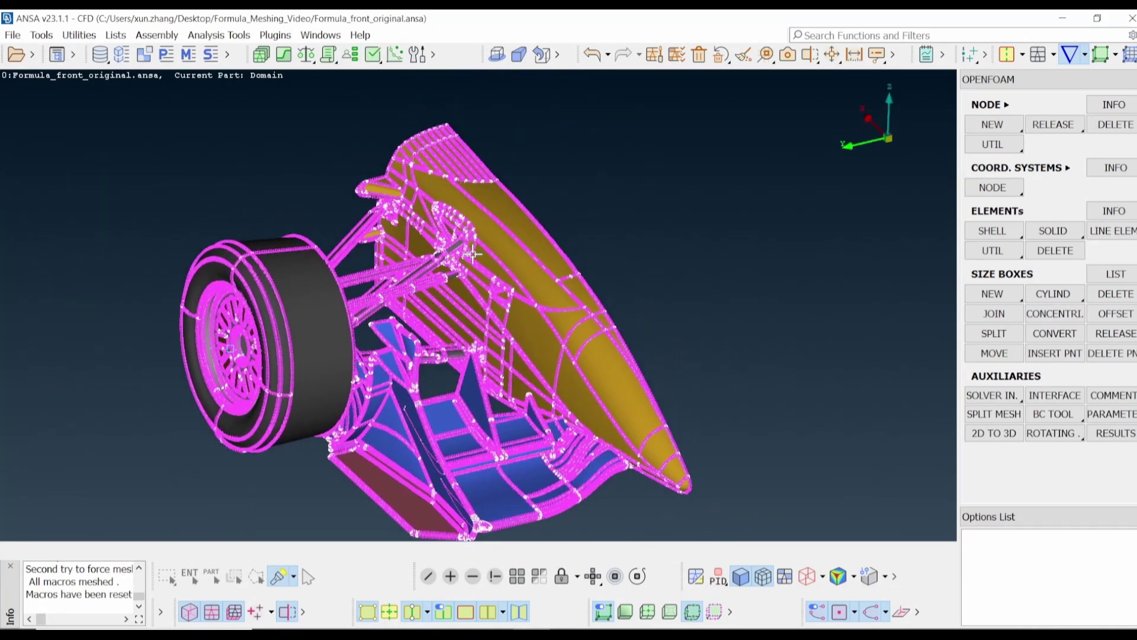
# Delete the old Meshing_Scenario_1 and its car, road and domain sessions from the Batch Mesh Manager
pyautogui.click(261, 55)
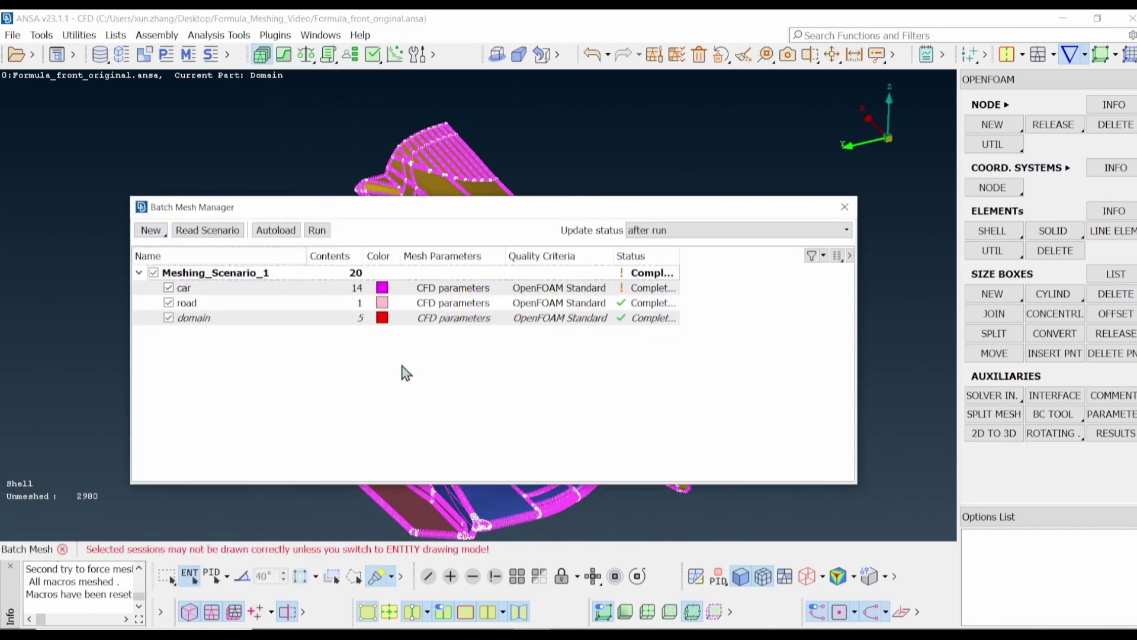
pyautogui.moveTo(385, 357); pyautogui.dragTo(318, 276)
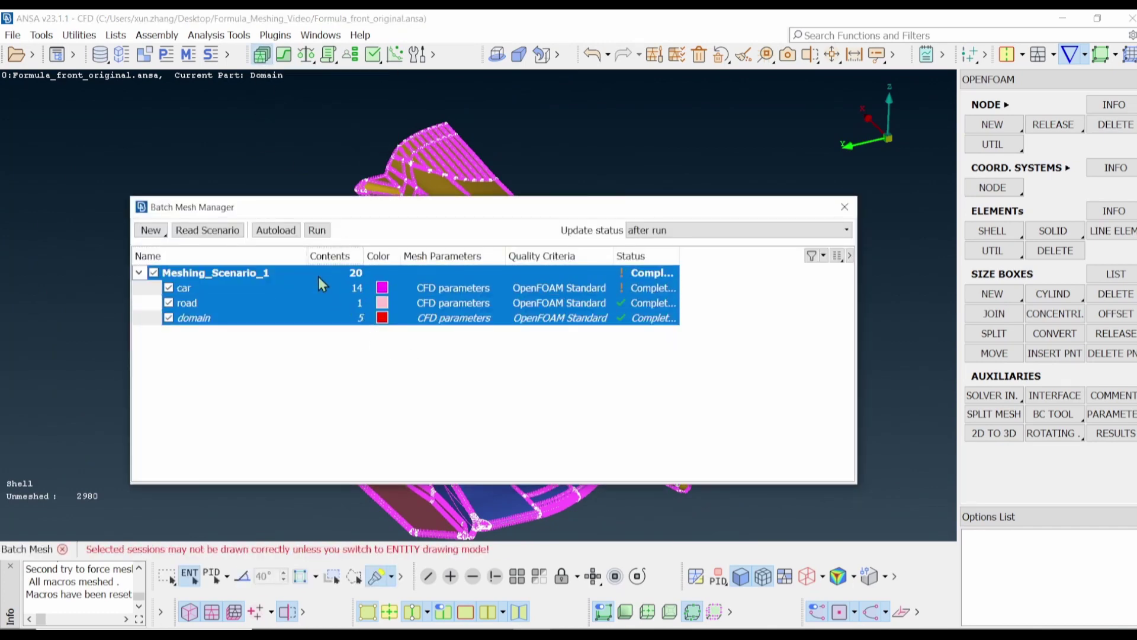
pyautogui.rightClick(343, 286)
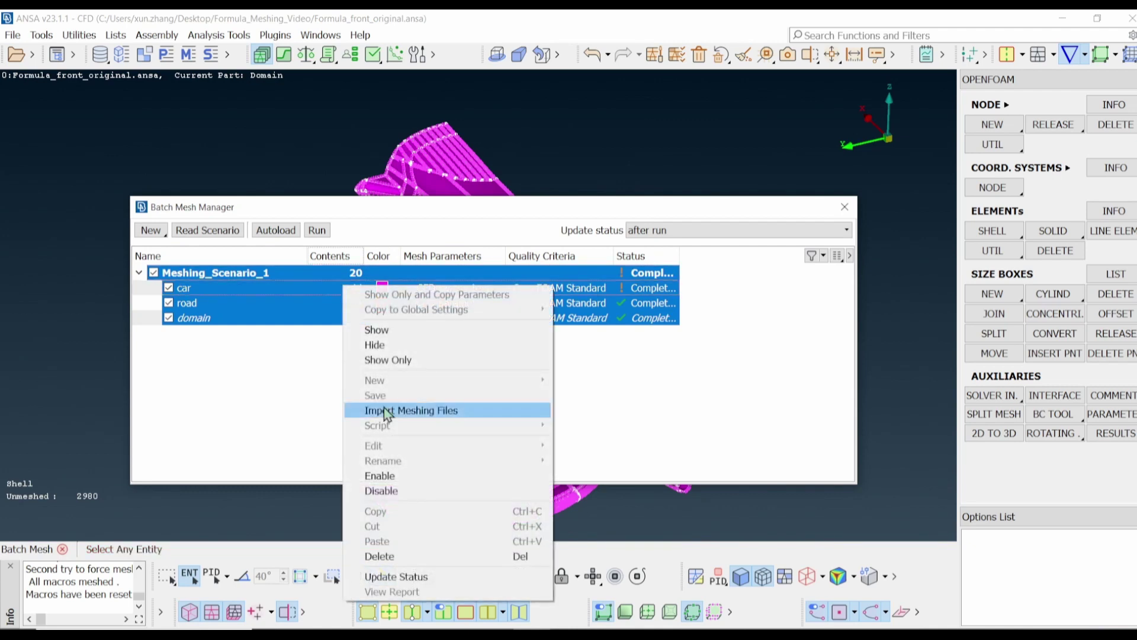
pyautogui.click(394, 558)
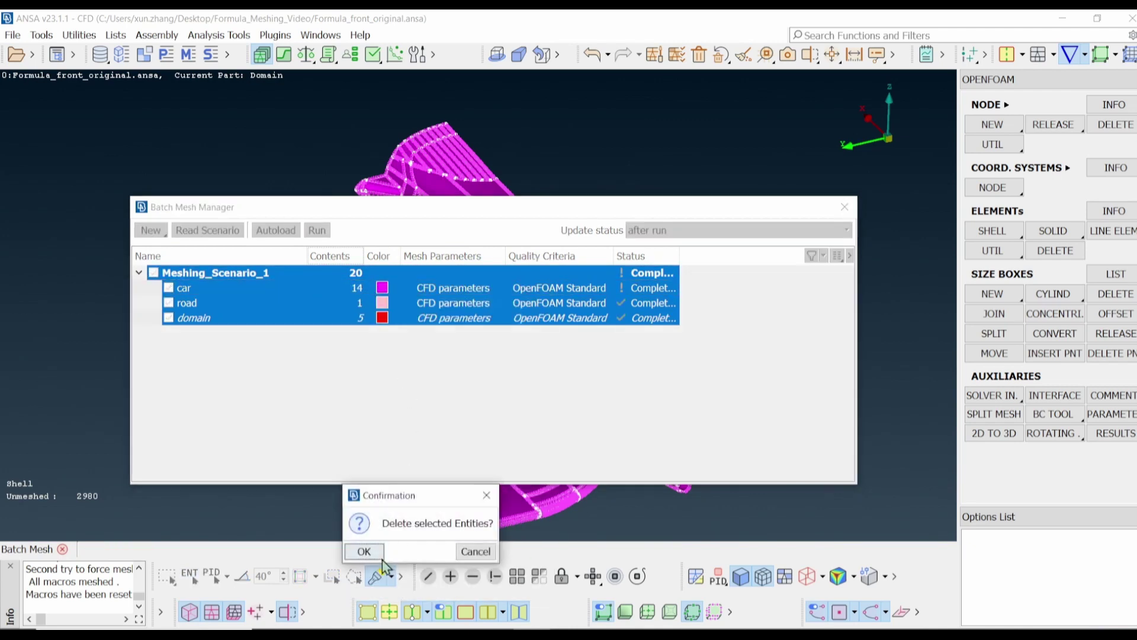
pyautogui.click(371, 549)
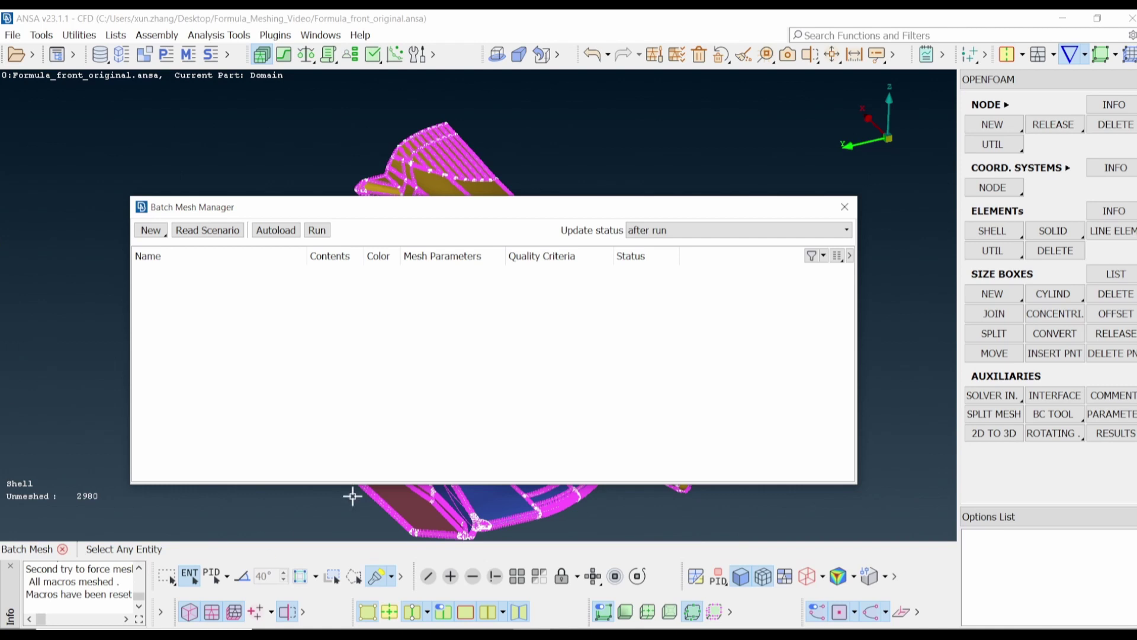
# Create a new Meshing_Scenario_1 and fill it with all 20 PIDs using an All filter
pyautogui.click(173, 251)
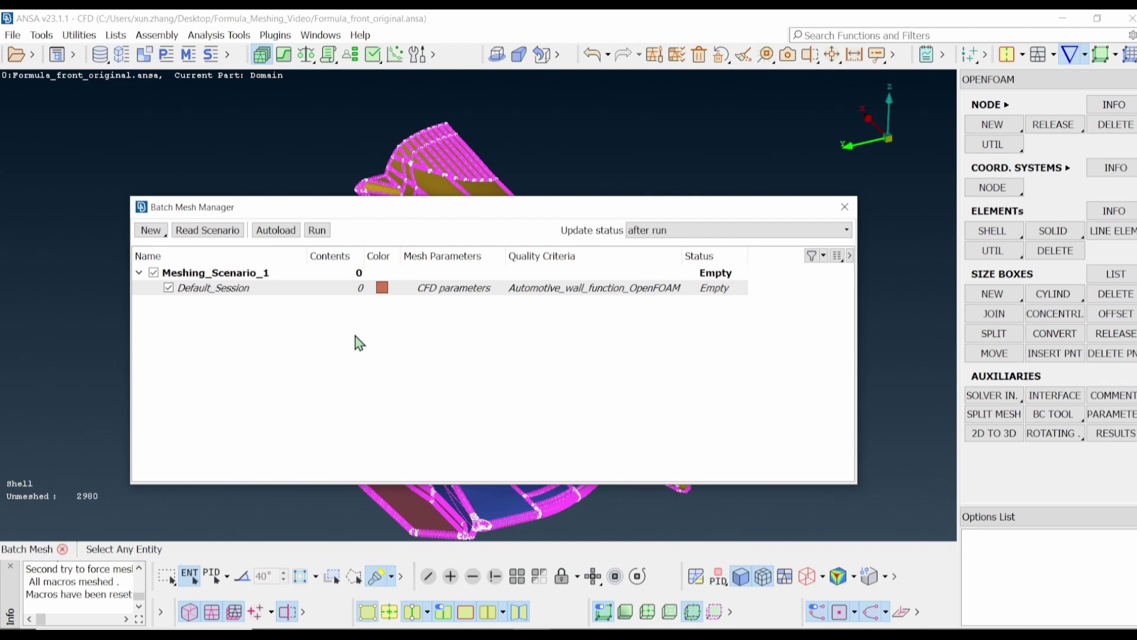
pyautogui.doubleClick(359, 273)
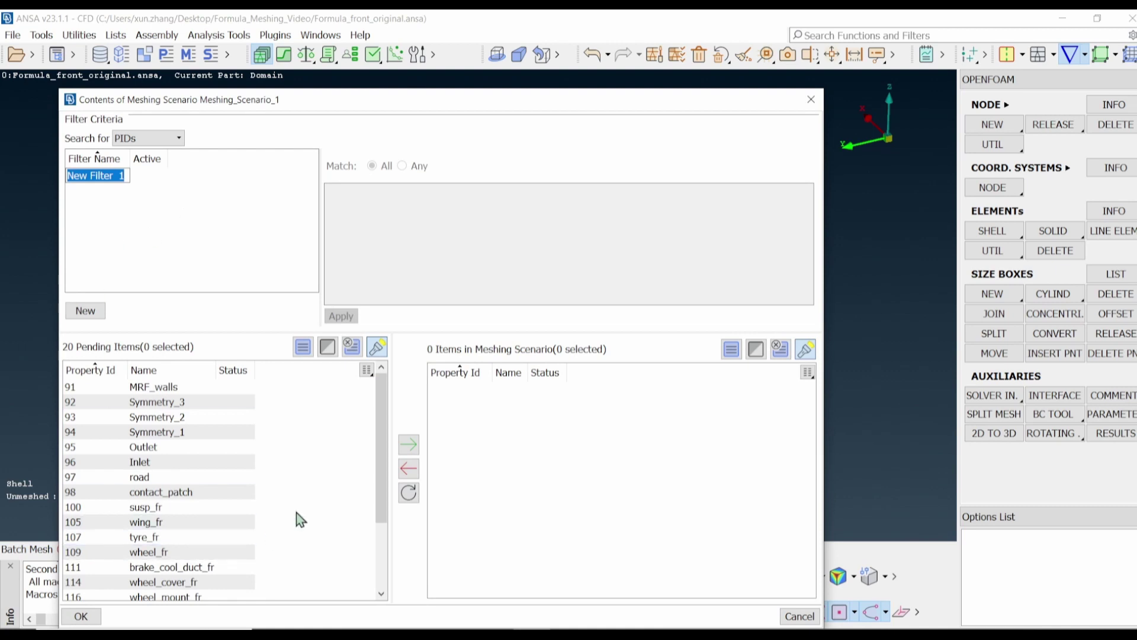
pyautogui.click(266, 485)
pyautogui.scroll(-2, 266, 486)
pyautogui.scroll(2, 233, 482)
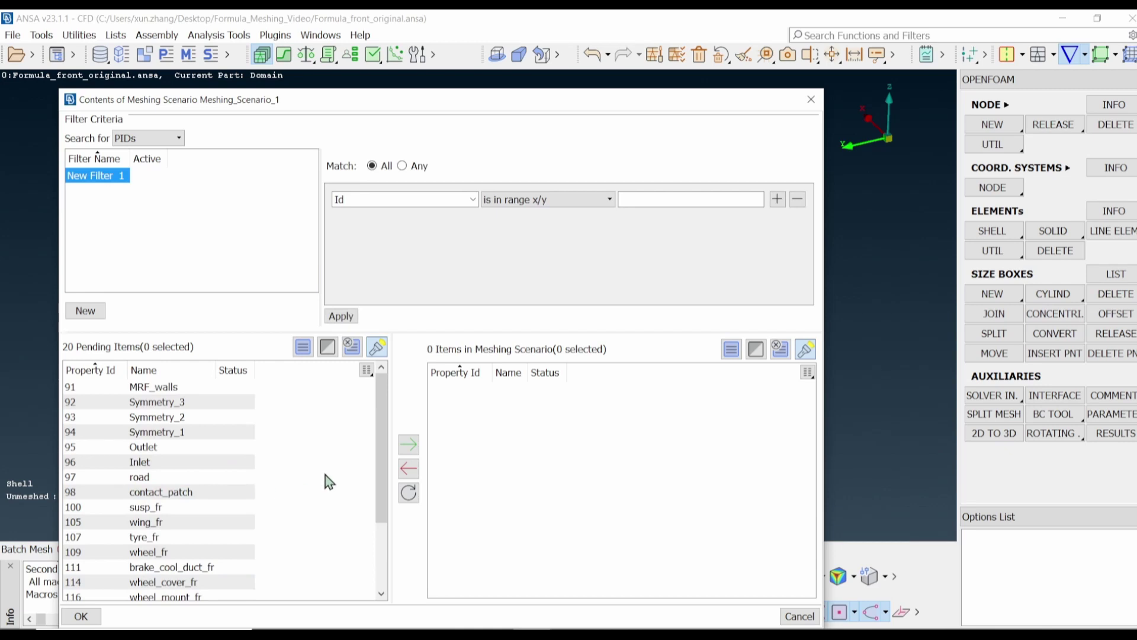
pyautogui.click(87, 312)
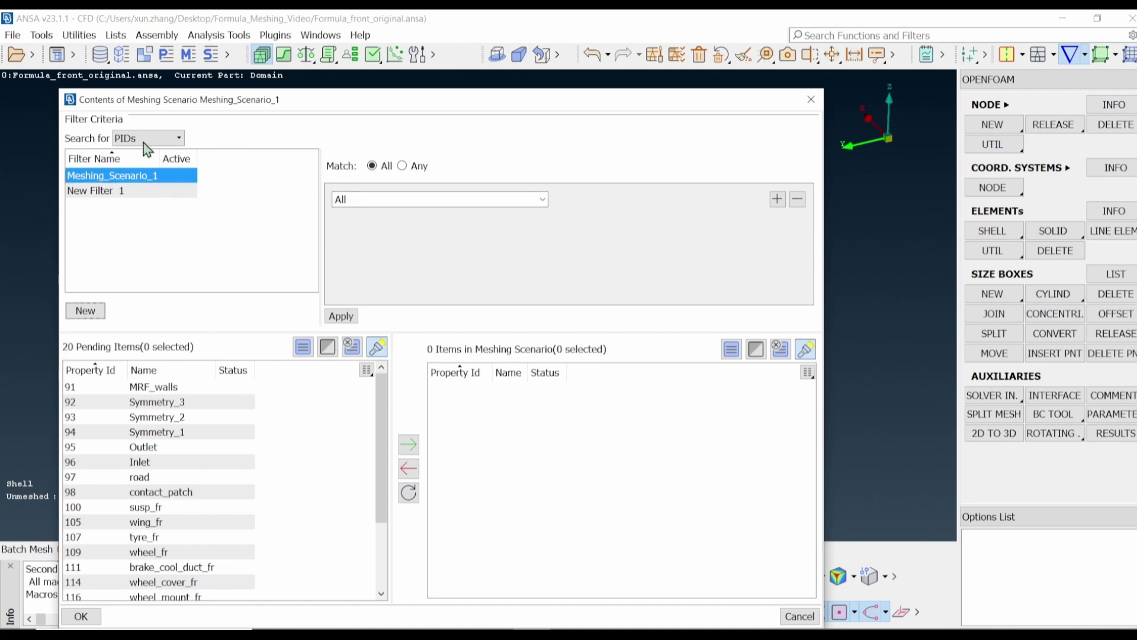
pyautogui.click(542, 200)
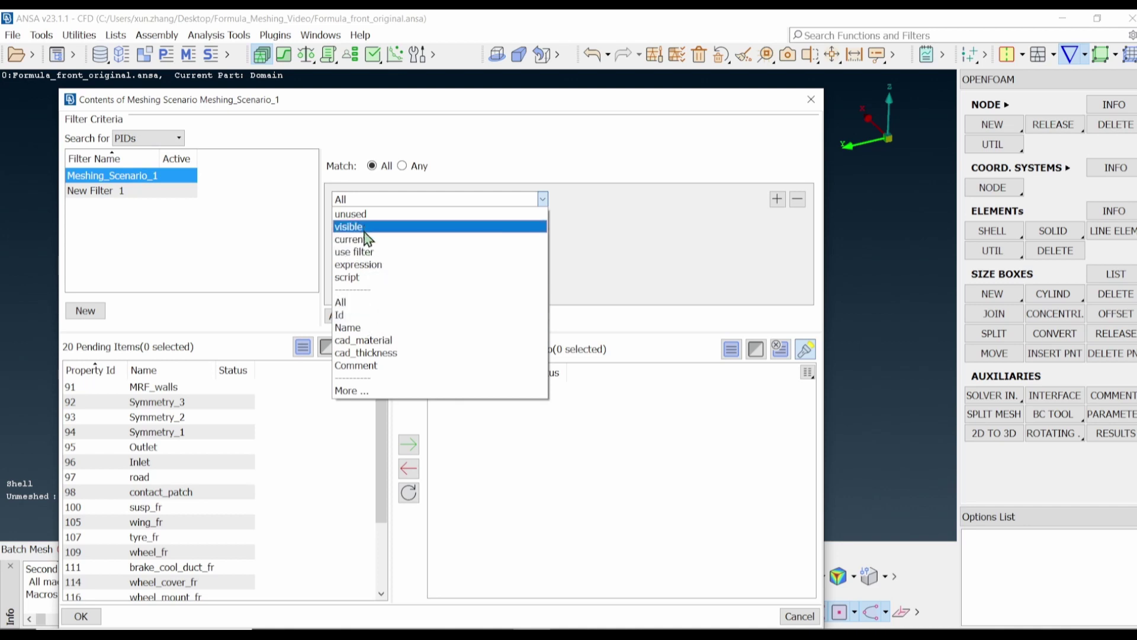
pyautogui.click(361, 303)
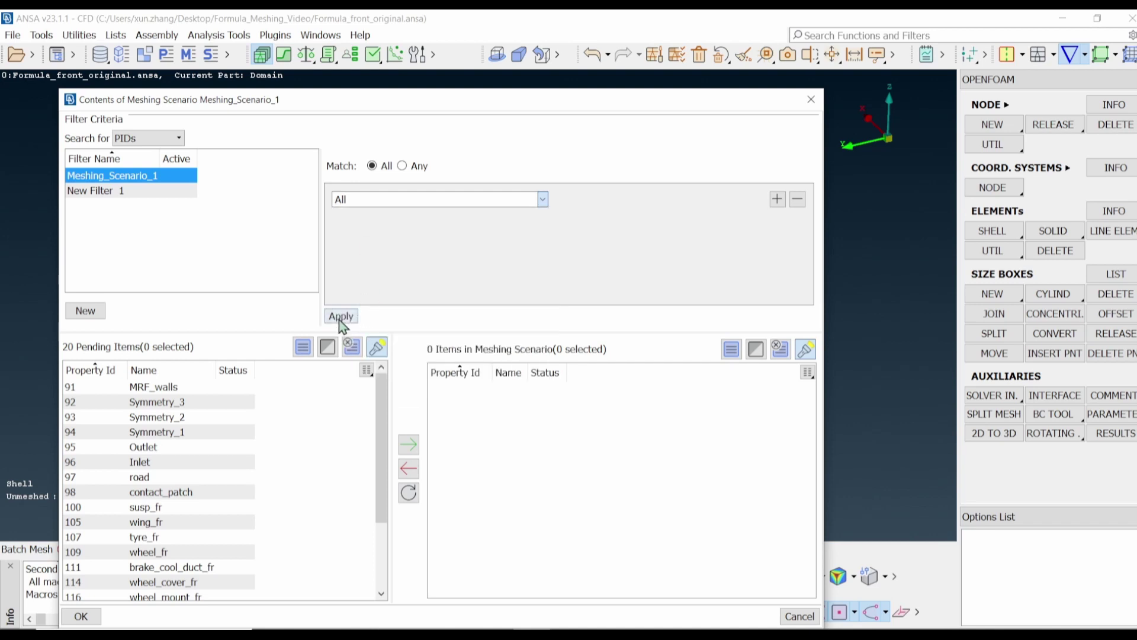
pyautogui.click(340, 318)
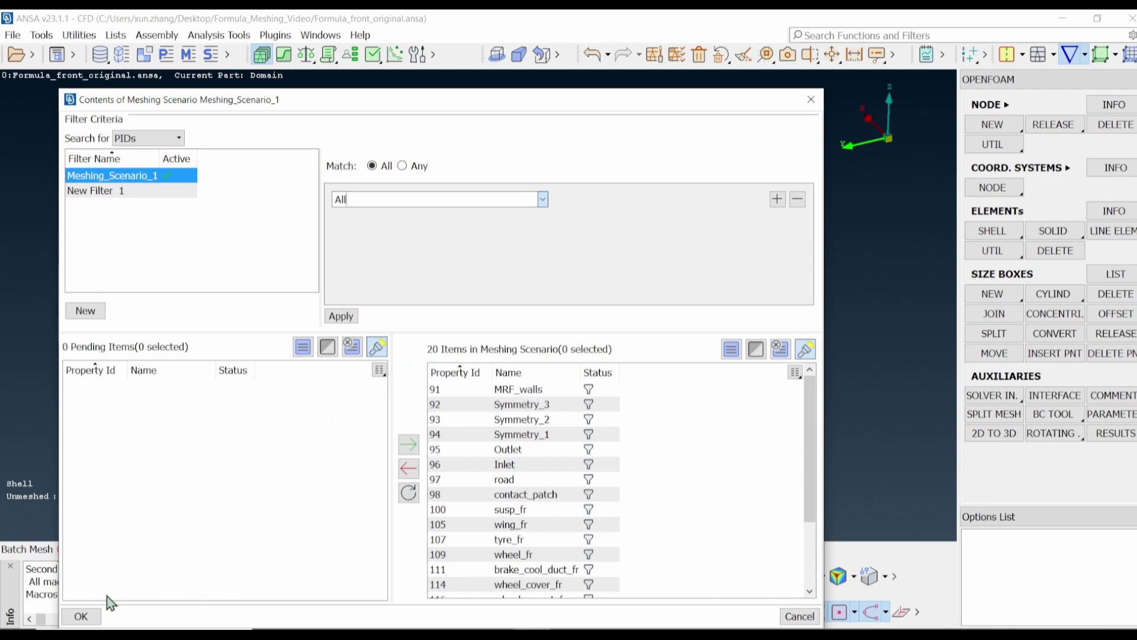
pyautogui.click(83, 616)
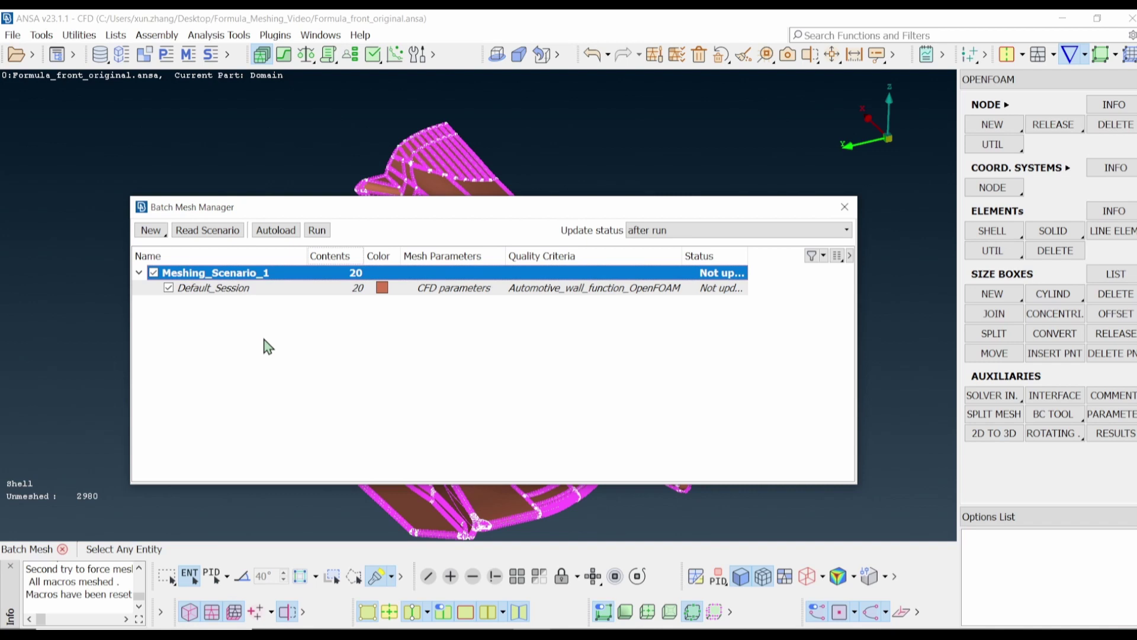
# Add two new sessions to Meshing_Scenario_1
pyautogui.rightClick(251, 274)
pyautogui.moveTo(418, 383)
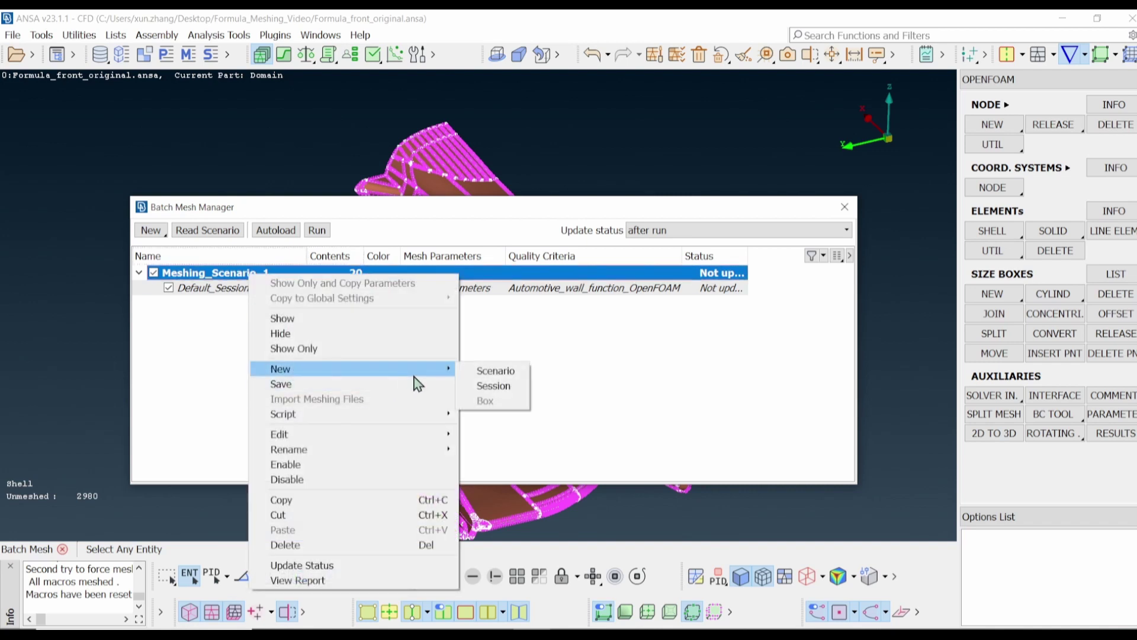
pyautogui.click(493, 385)
pyautogui.rightClick(253, 272)
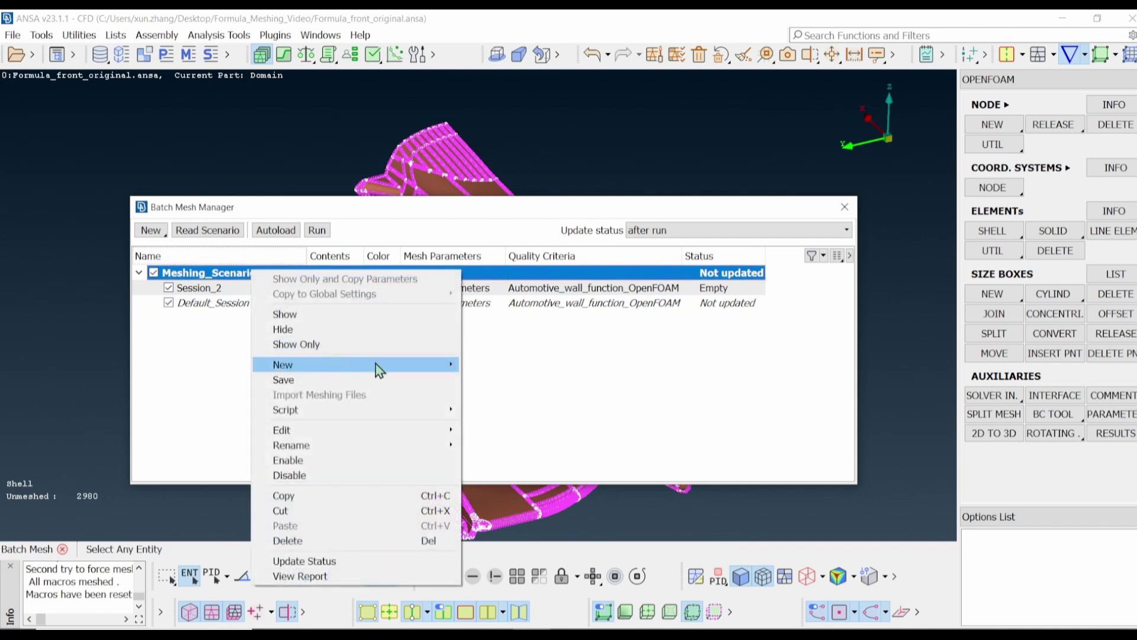
pyautogui.moveTo(436, 366)
pyautogui.click(493, 385)
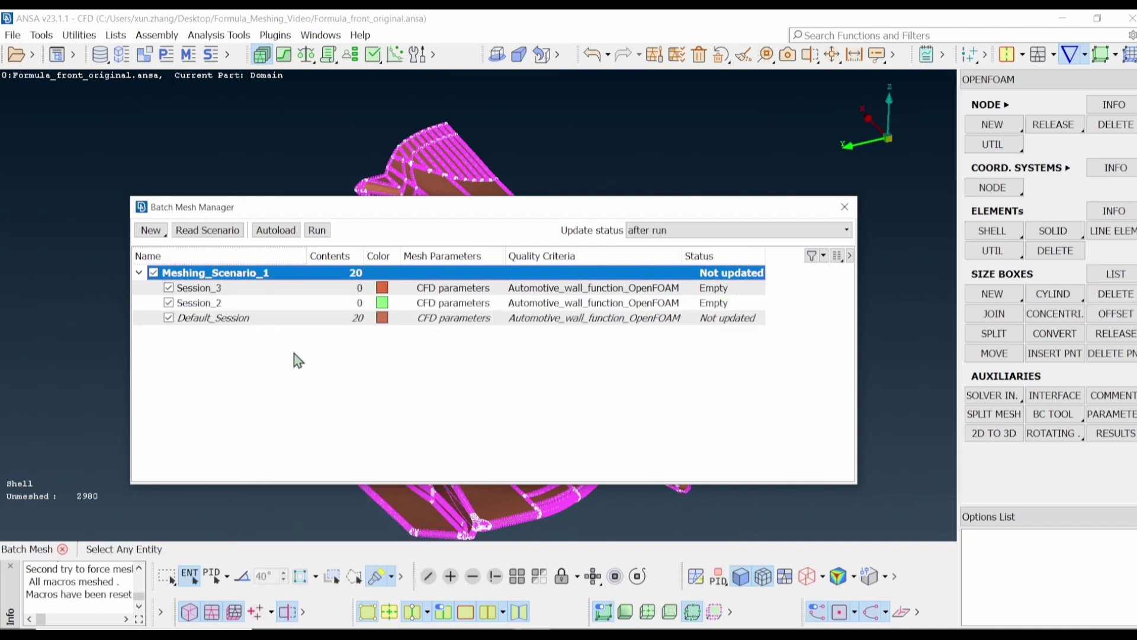
# Rename Session_3 to Car and Session_2 to Road
pyautogui.click(230, 291)
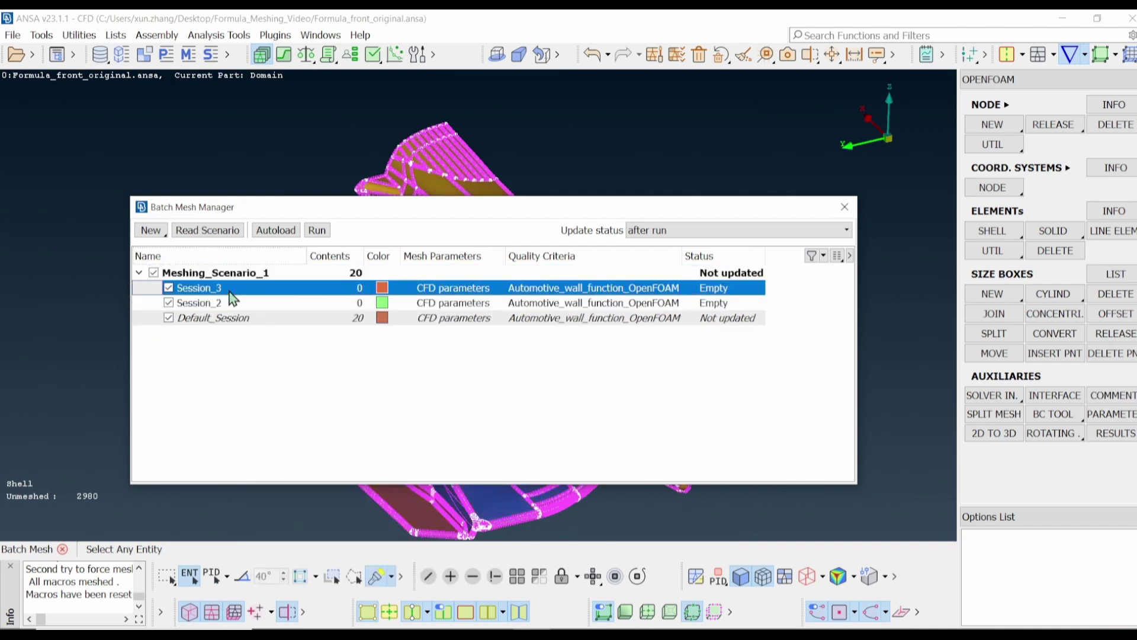
pyautogui.doubleClick(229, 292)
pyautogui.press('BackSpace')
pyautogui.write('Car')
pyautogui.press('Return')
pyautogui.click(228, 305)
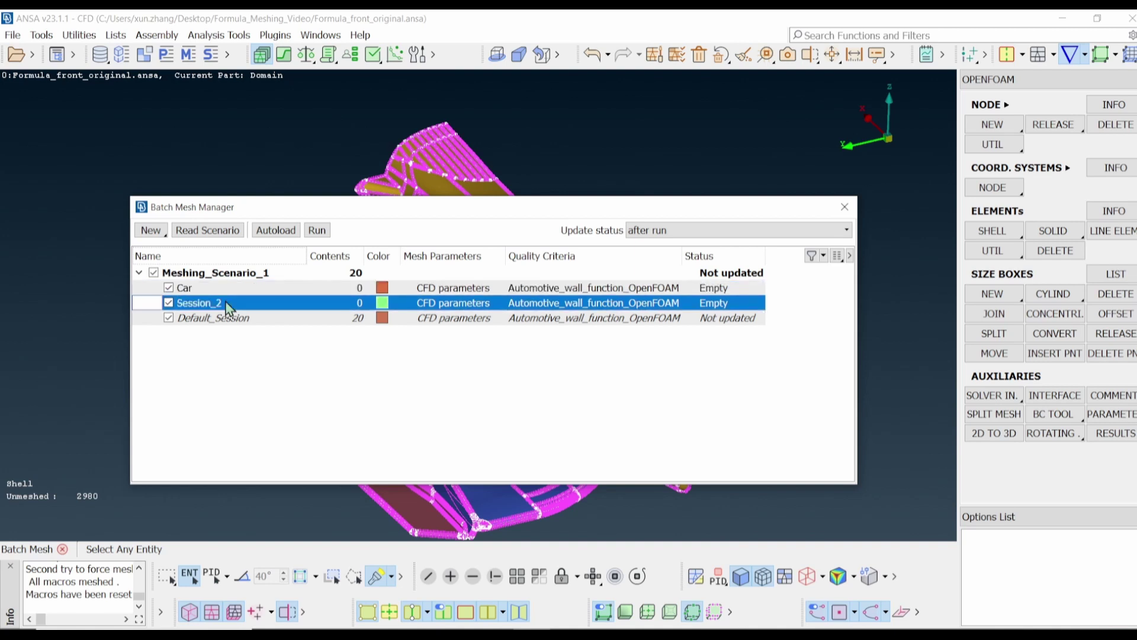
pyautogui.doubleClick(229, 306)
pyautogui.press('BackSpace')
pyautogui.write('Road')
pyautogui.press('Return')
# Rename Default_Session to Domain
pyautogui.click(251, 323)
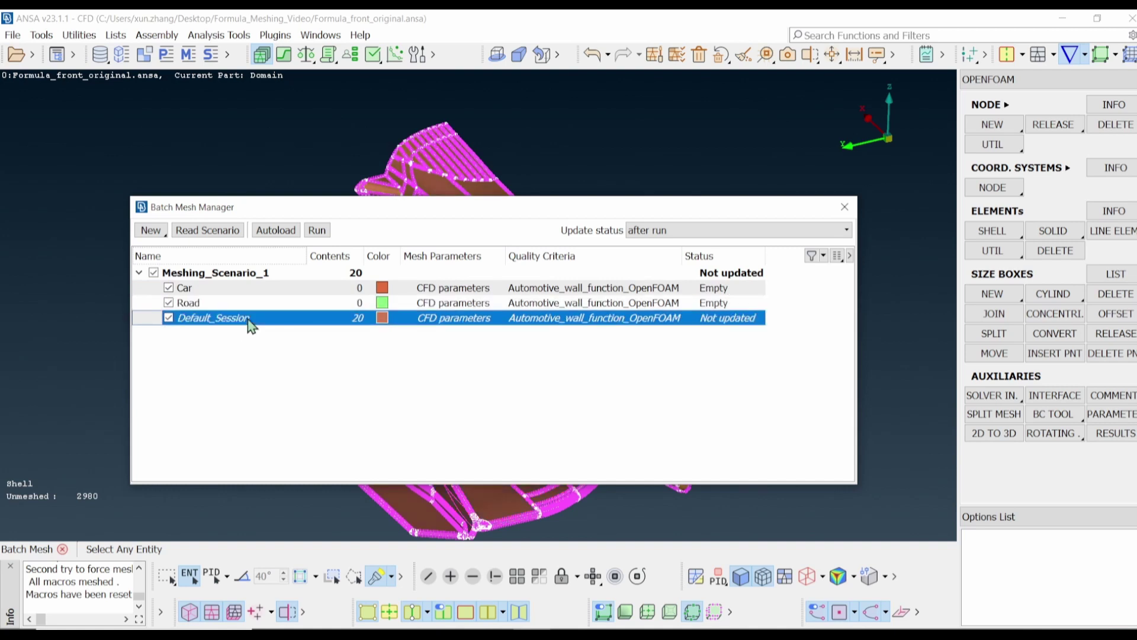
pyautogui.doubleClick(250, 322)
pyautogui.write('Domain')
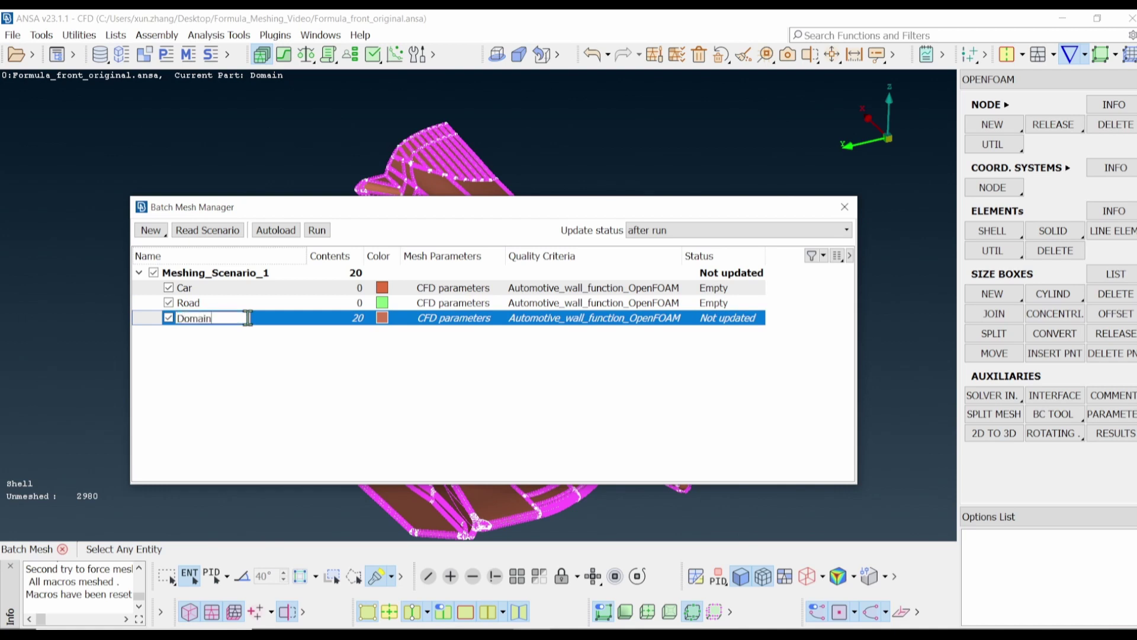
pyautogui.press('Return')
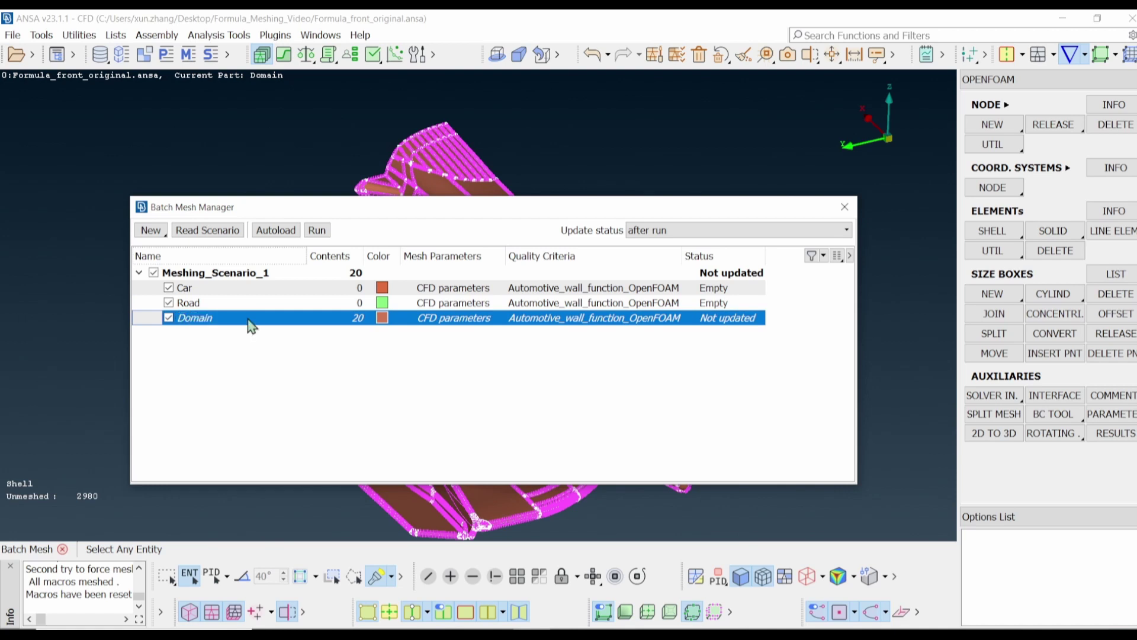
pyautogui.click(325, 350)
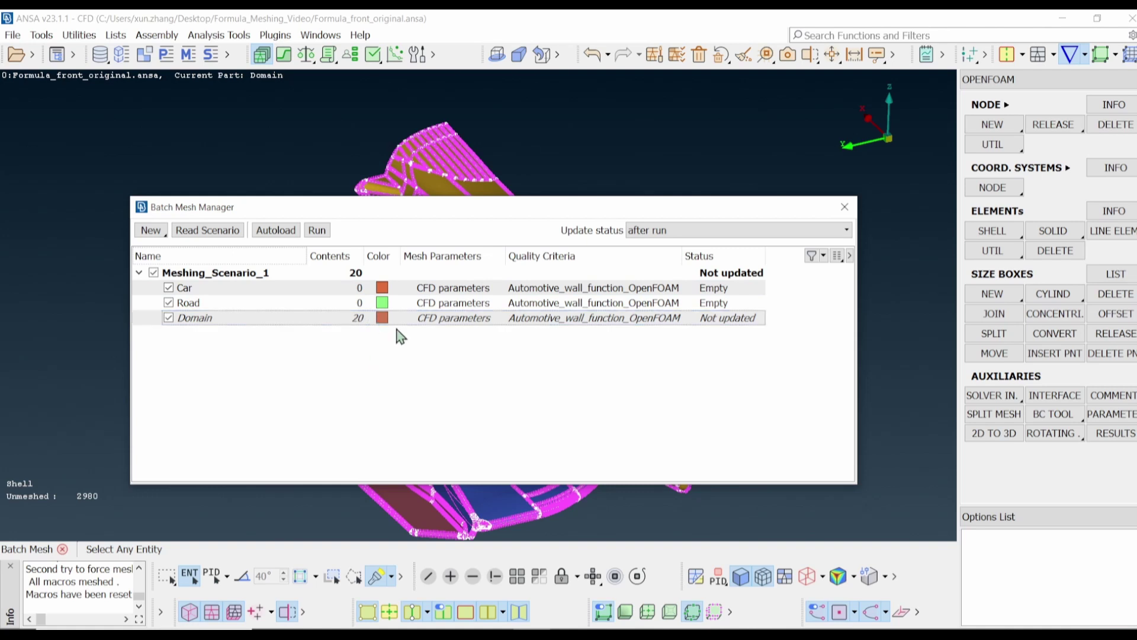
# Start a Car session filter whose first condition is Name doesn't contain 'symmetry'
pyautogui.click(362, 290)
pyautogui.doubleClick(361, 291)
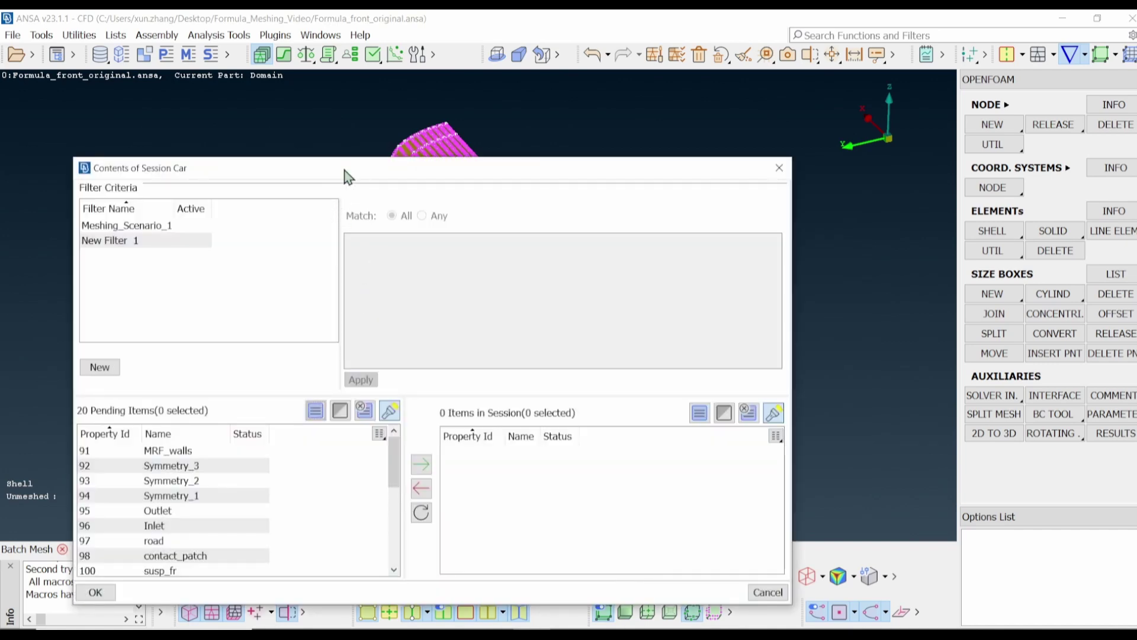
pyautogui.moveTo(344, 169); pyautogui.dragTo(421, 121)
pyautogui.click(176, 322)
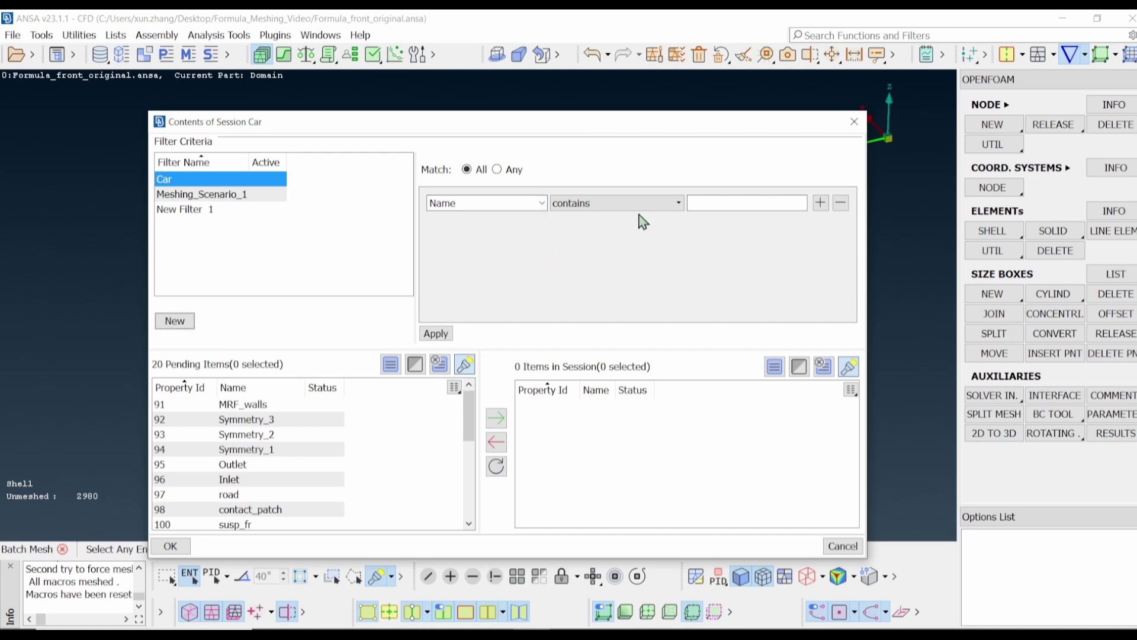
pyautogui.click(678, 203)
pyautogui.click(660, 225)
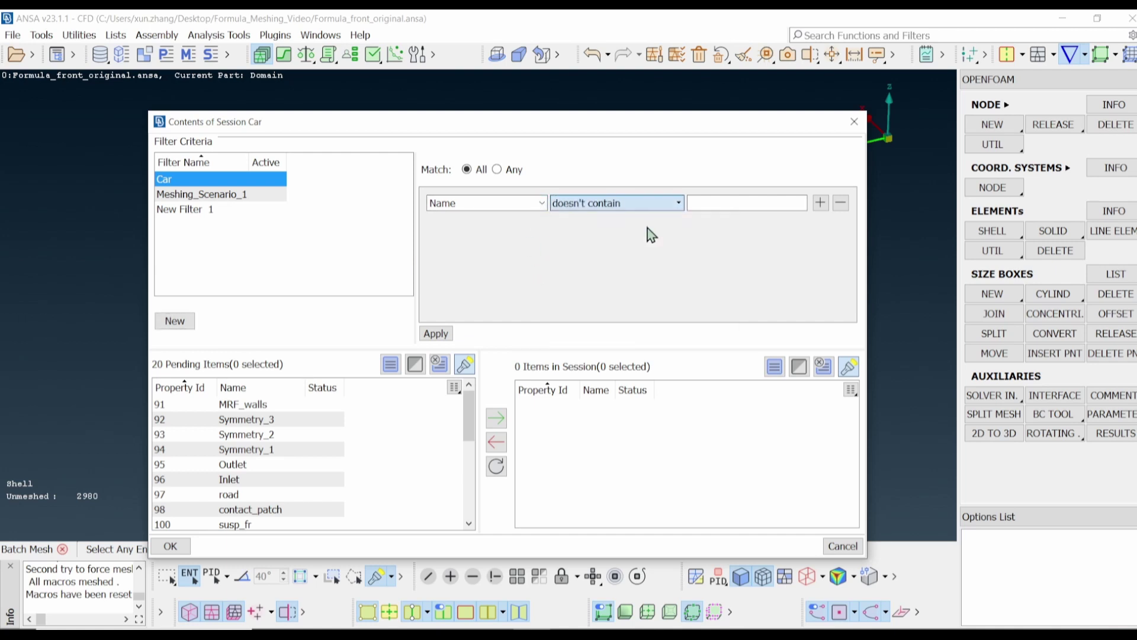
pyautogui.click(699, 202)
pyautogui.write('sy')
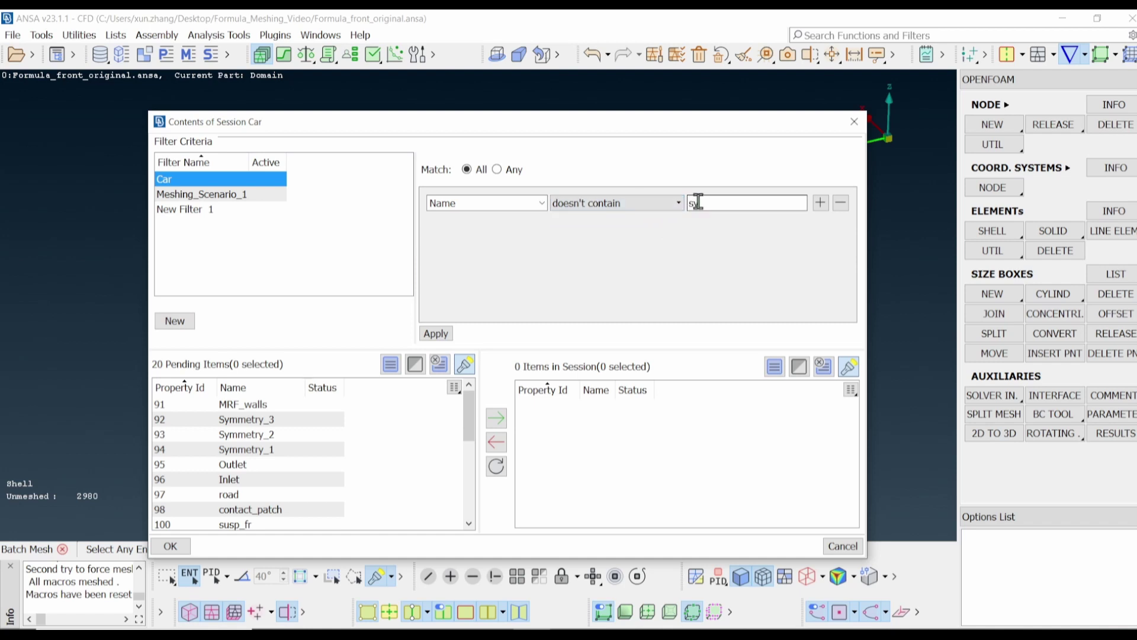
pyautogui.write('mmetry')
# Add doesn't-contain conditions for 'inlet', 'outlet' and 'road', then apply to fill Car with 14 PIDs
pyautogui.click(822, 204)
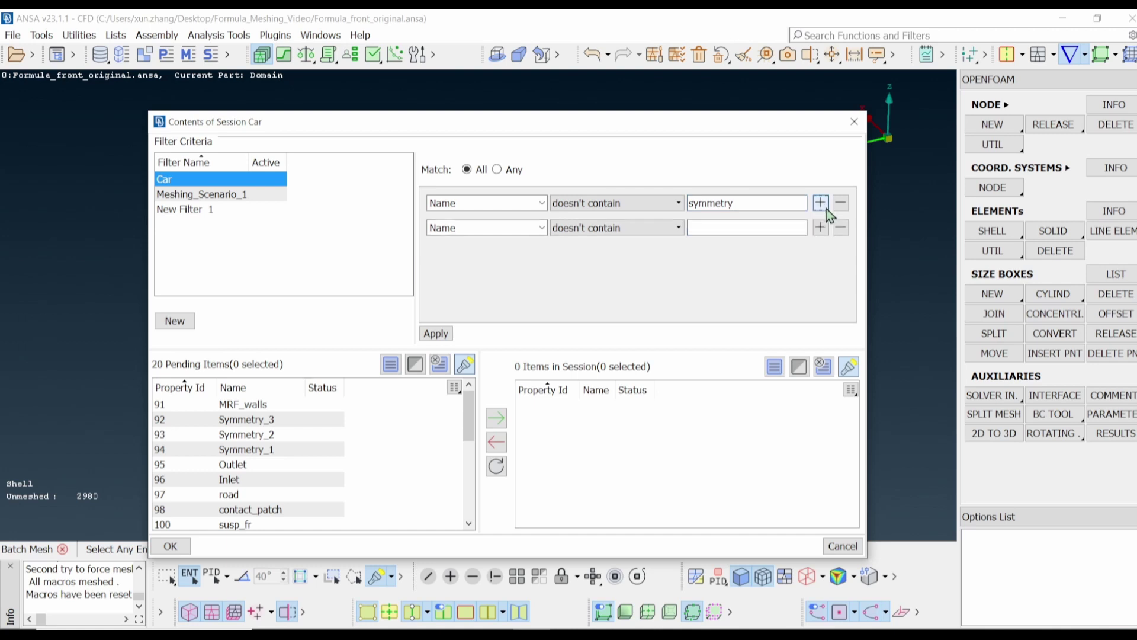
pyautogui.click(821, 228)
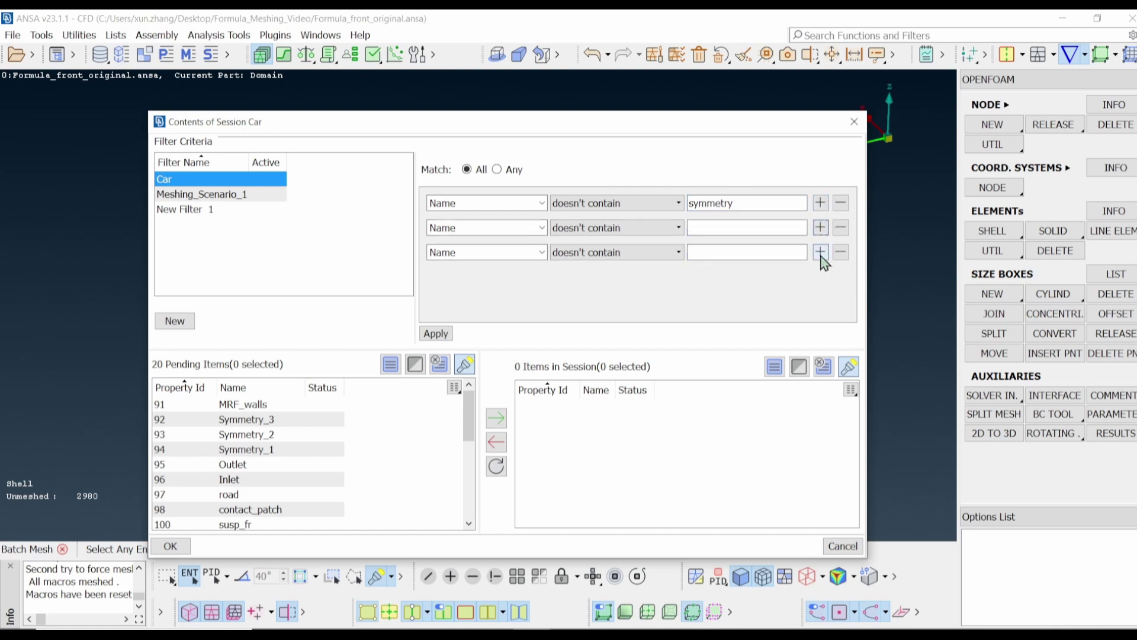
pyautogui.click(821, 253)
pyautogui.click(726, 230)
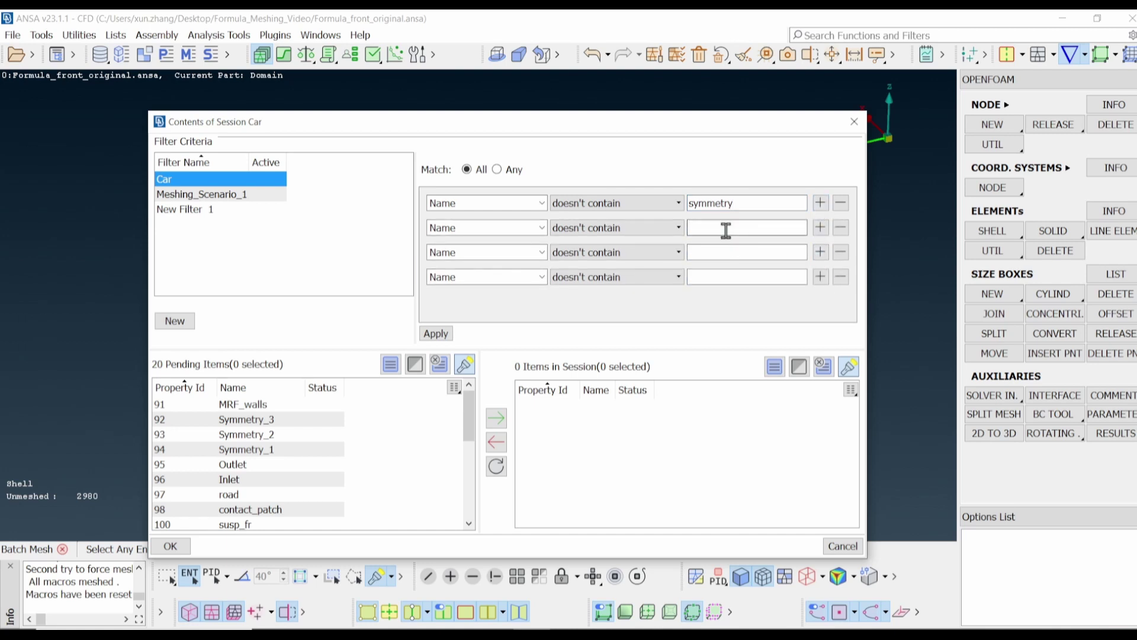
pyautogui.write('inlet')
pyautogui.click(717, 246)
pyautogui.write('outlet')
pyautogui.click(695, 278)
pyautogui.write('road')
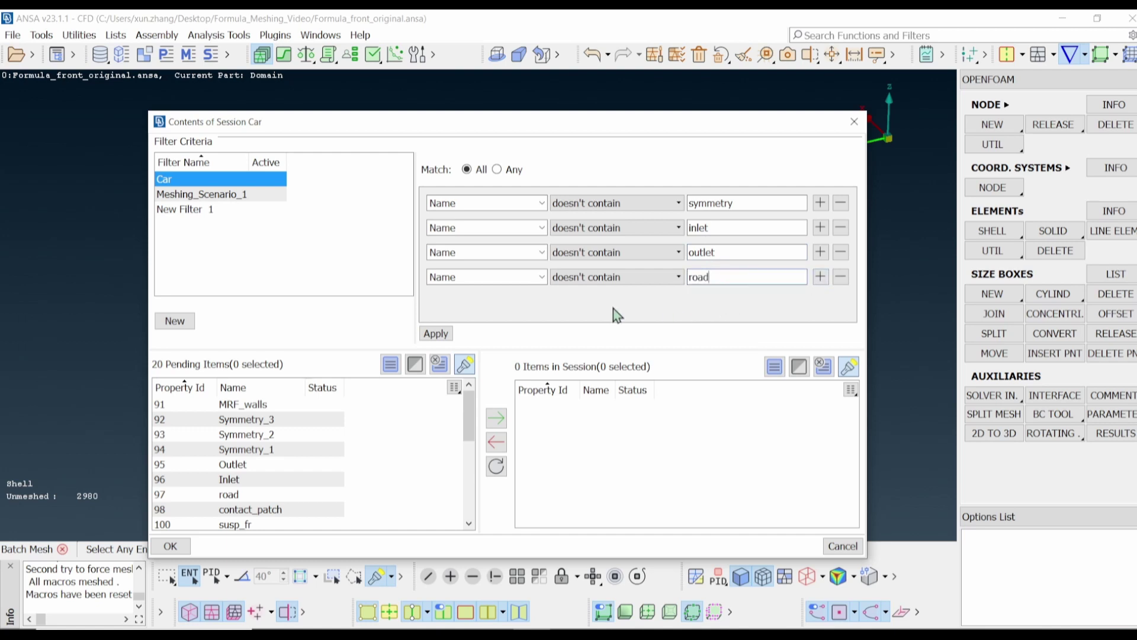
pyautogui.click(436, 334)
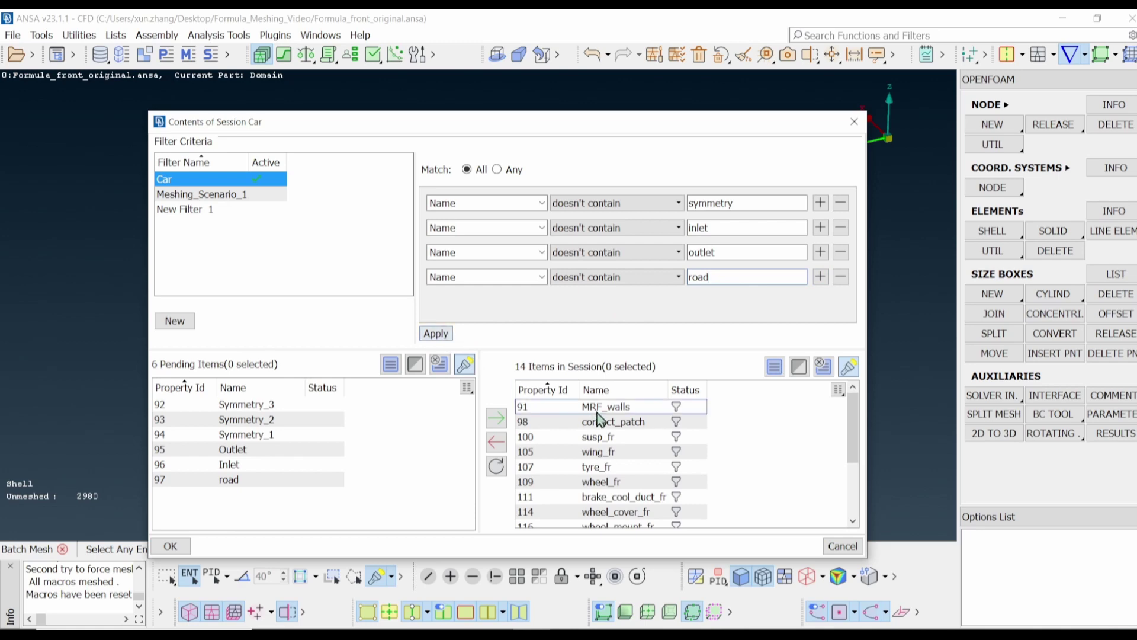
pyautogui.click(171, 547)
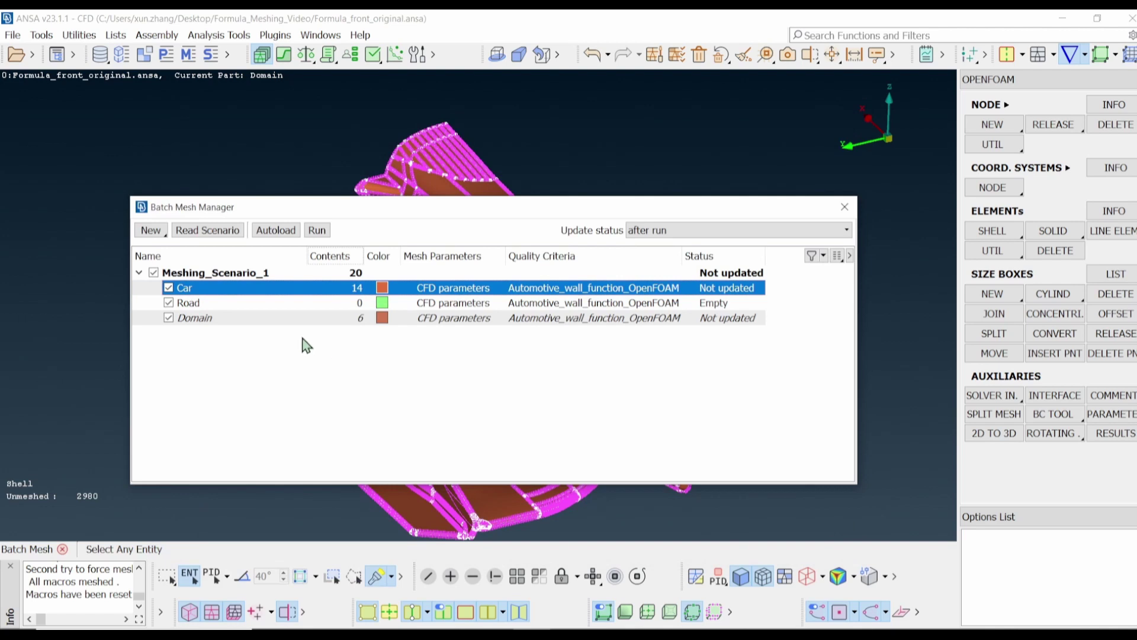
# Fill the Road session with the PID whose name contains 'road', then open Car's mesh parameters
pyautogui.doubleClick(358, 303)
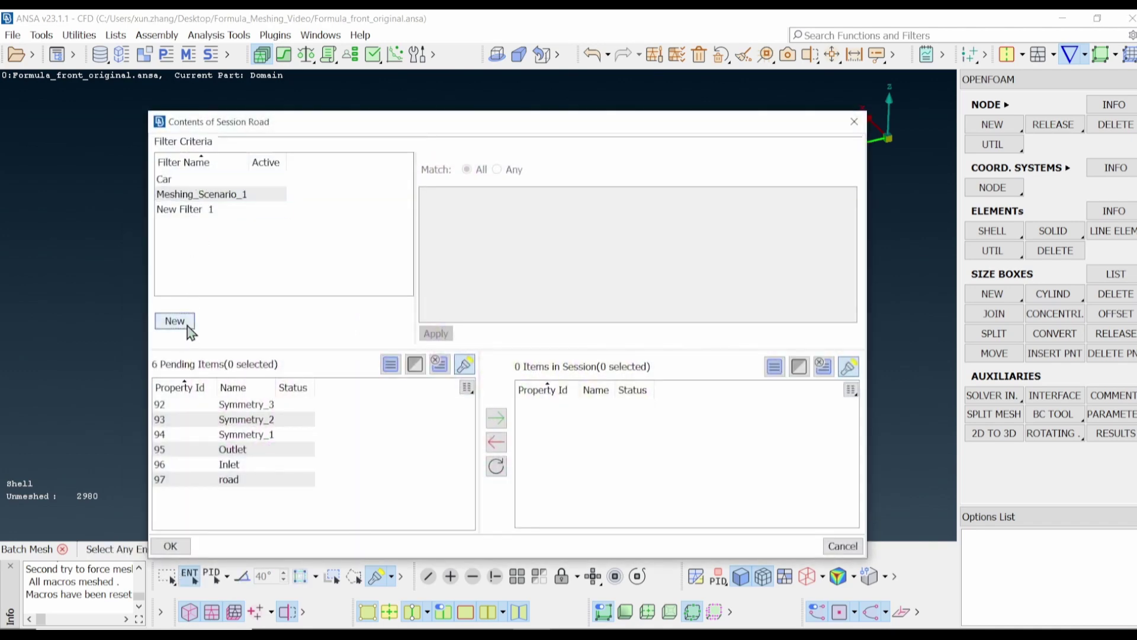
pyautogui.click(188, 326)
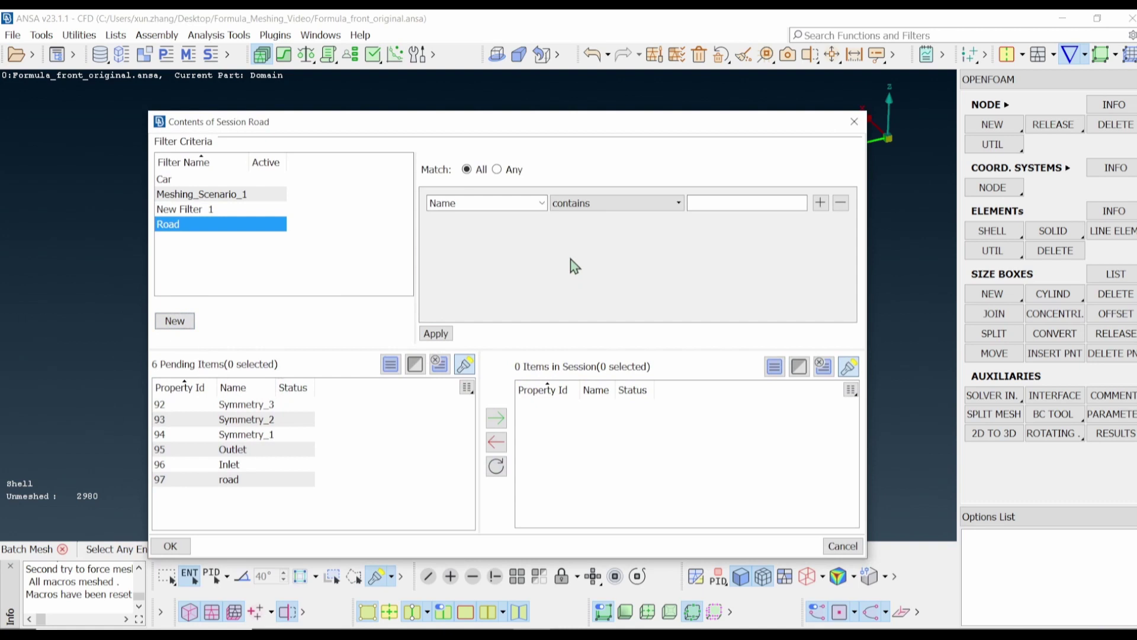
pyautogui.click(712, 203)
pyautogui.write('road')
pyautogui.click(441, 333)
pyautogui.click(178, 548)
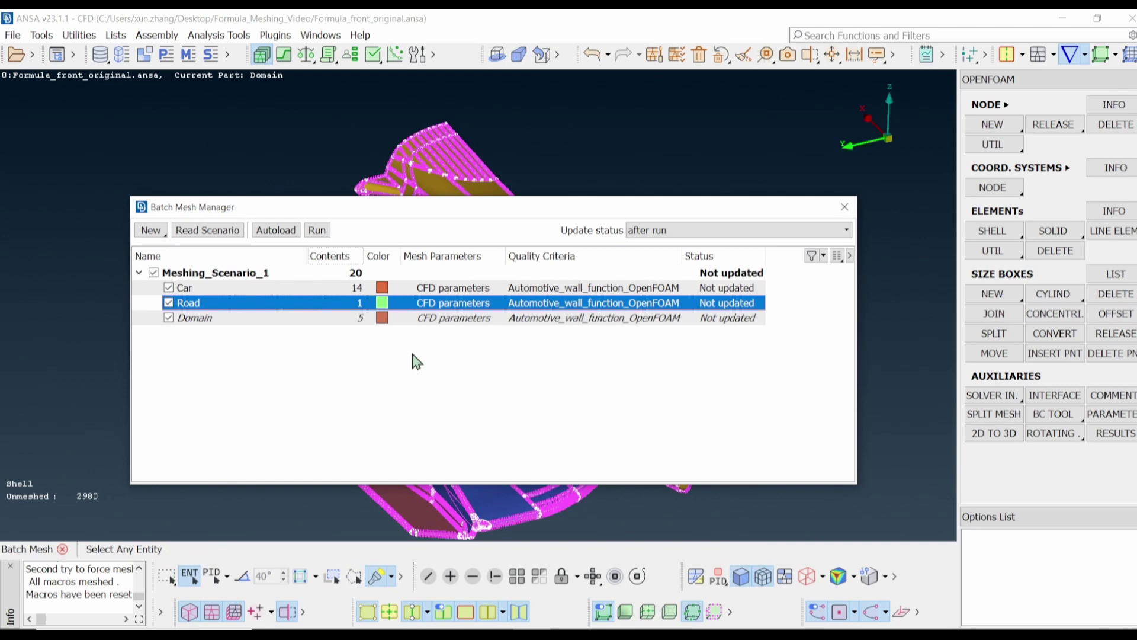
pyautogui.doubleClick(451, 290)
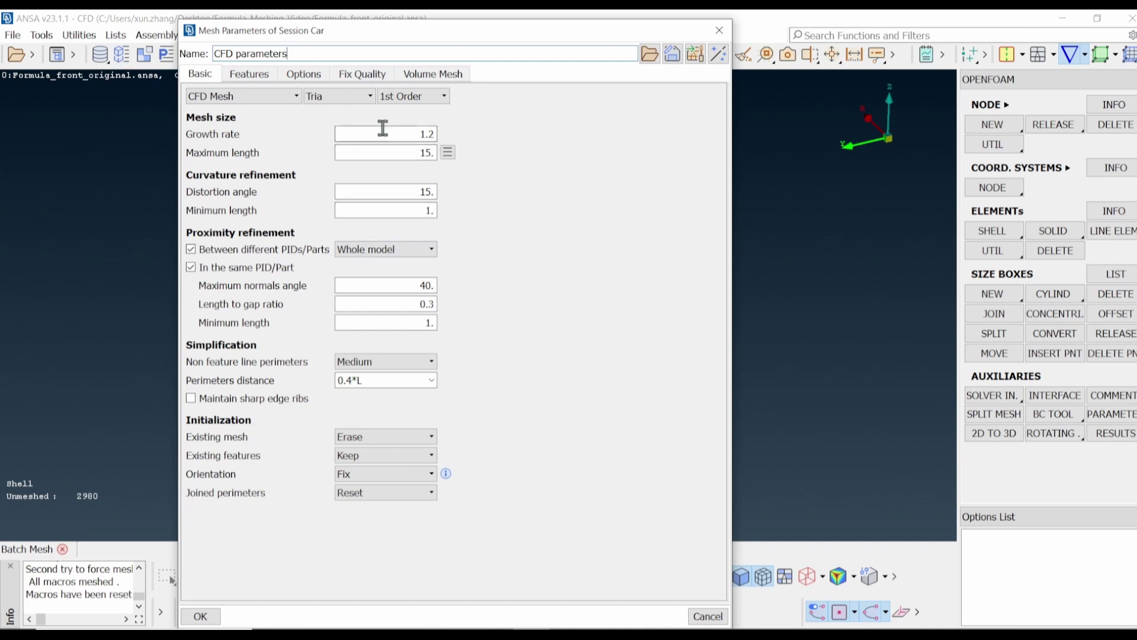
# Enable Trailing recognition and Trailing treatment under Features for the Car session and confirm
pyautogui.click(262, 76)
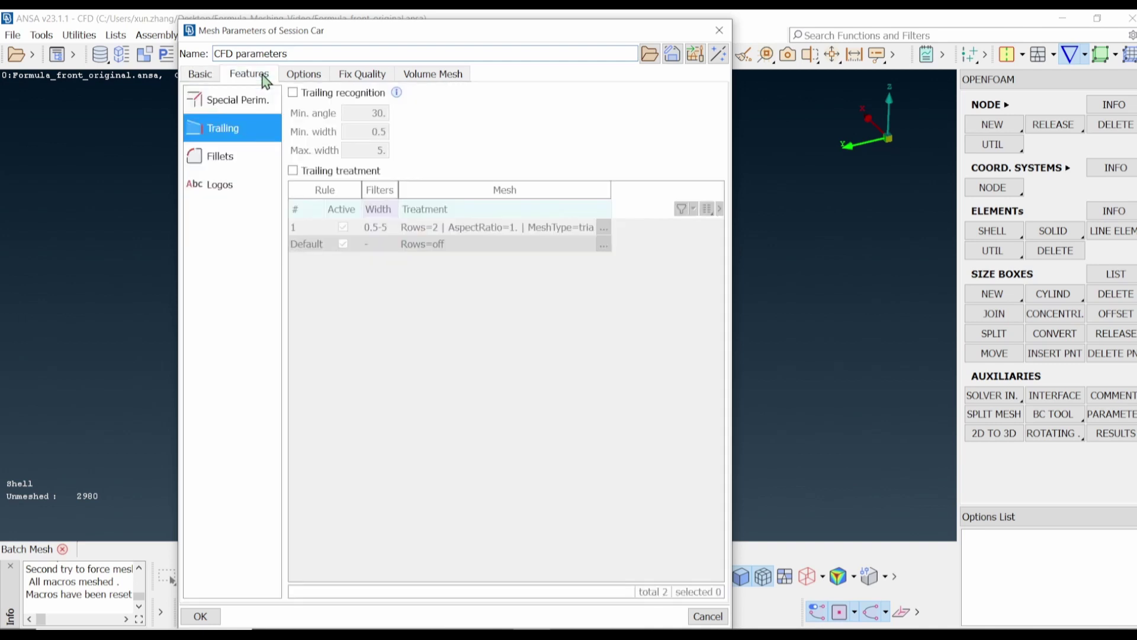
pyautogui.click(239, 98)
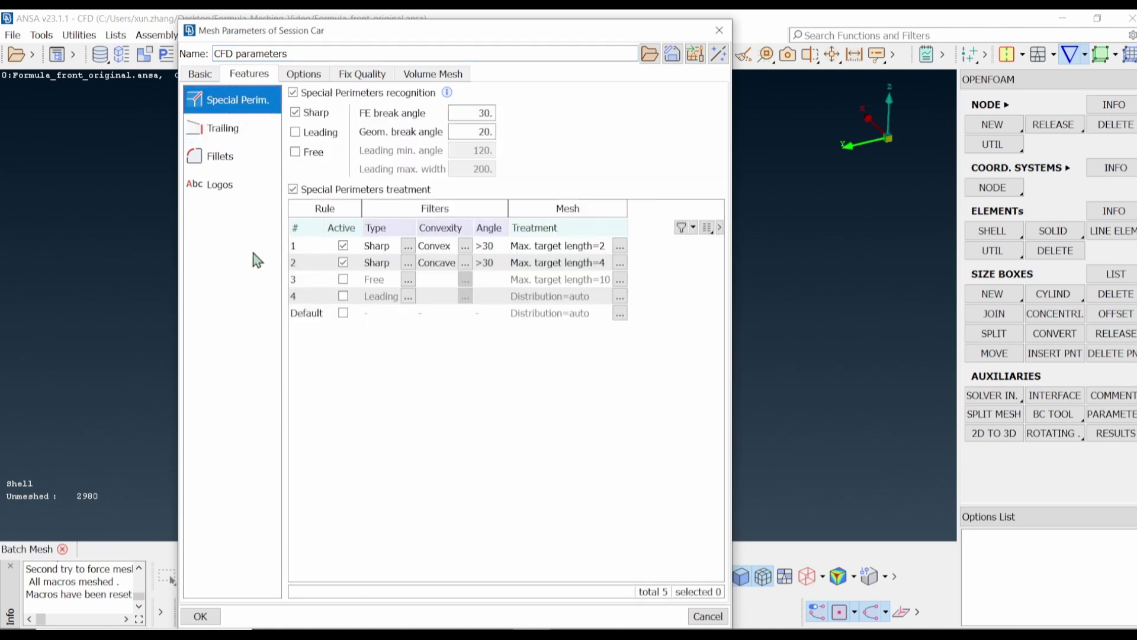
pyautogui.click(217, 130)
pyautogui.click(293, 92)
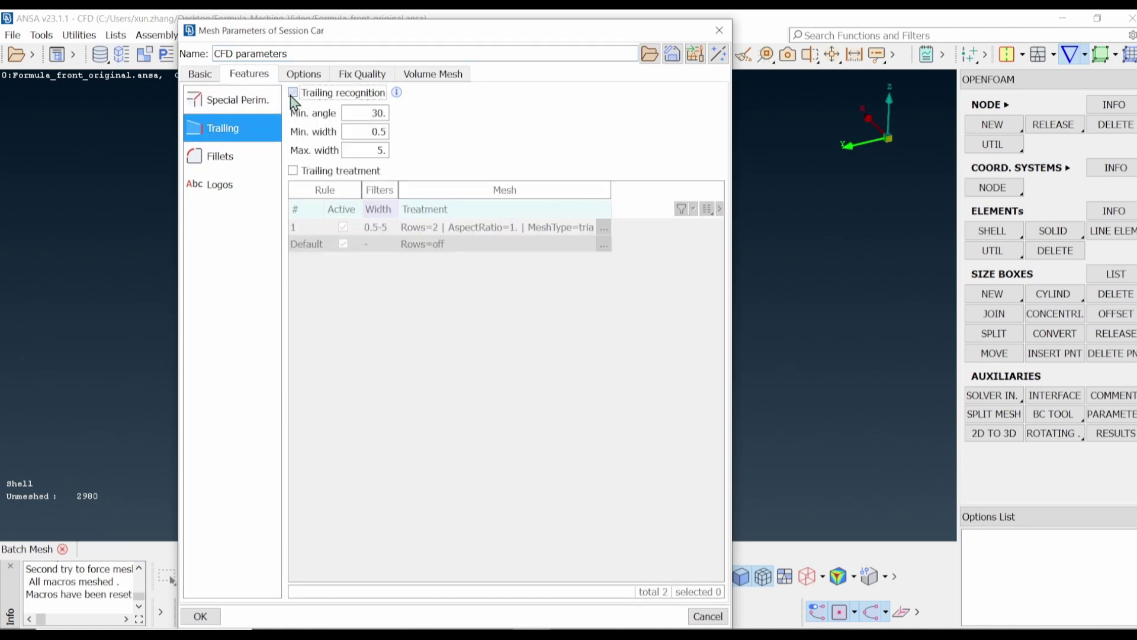
pyautogui.click(292, 171)
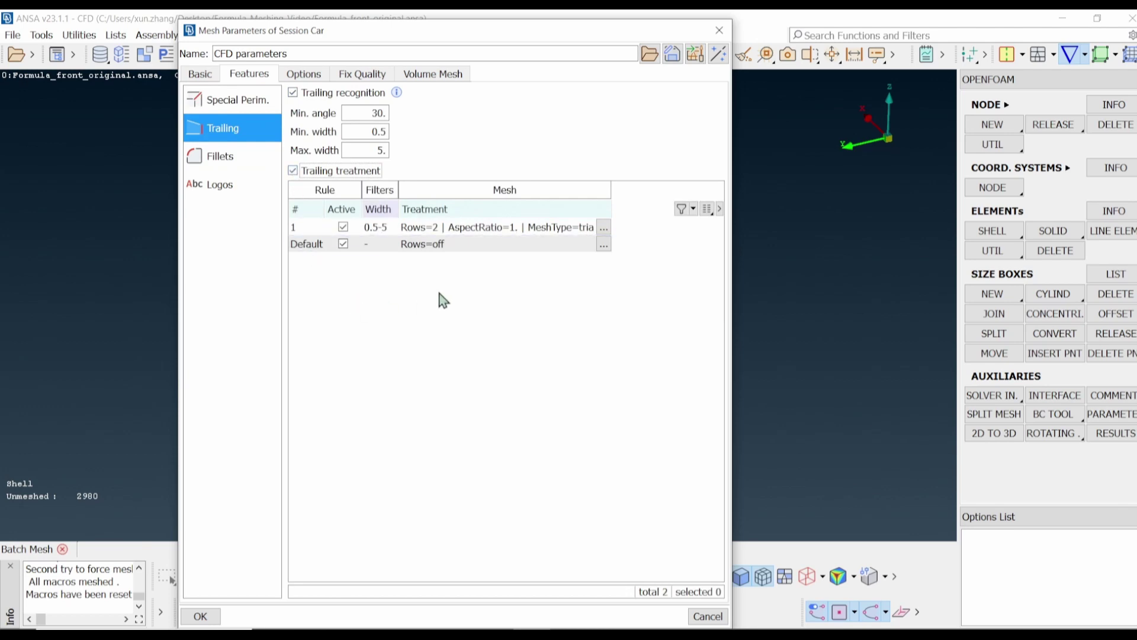
pyautogui.click(202, 75)
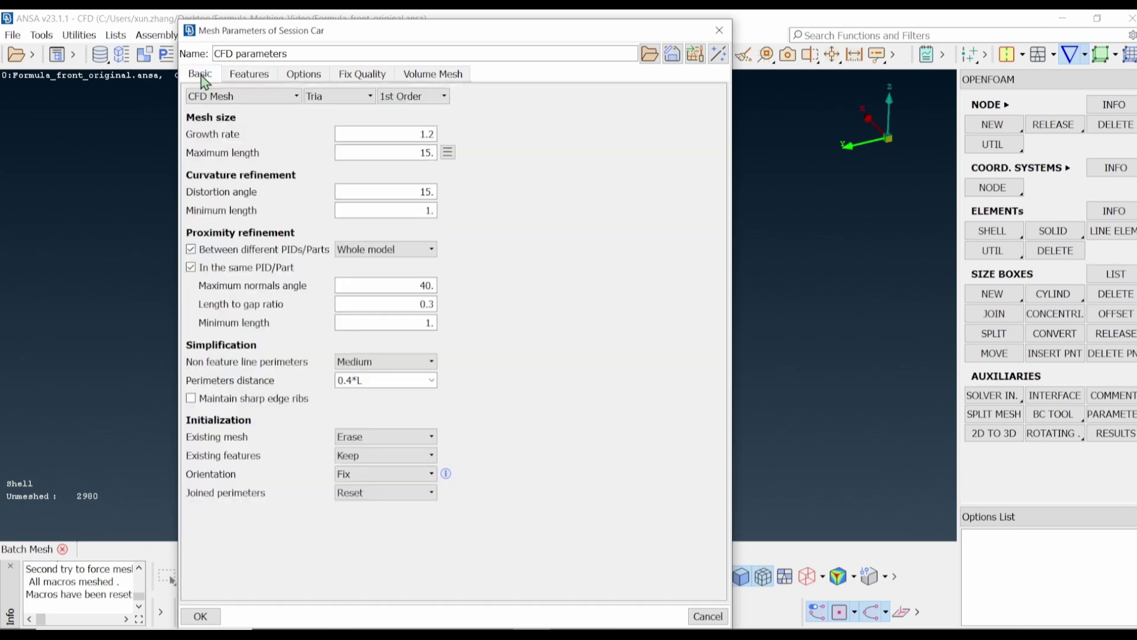
pyautogui.click(204, 617)
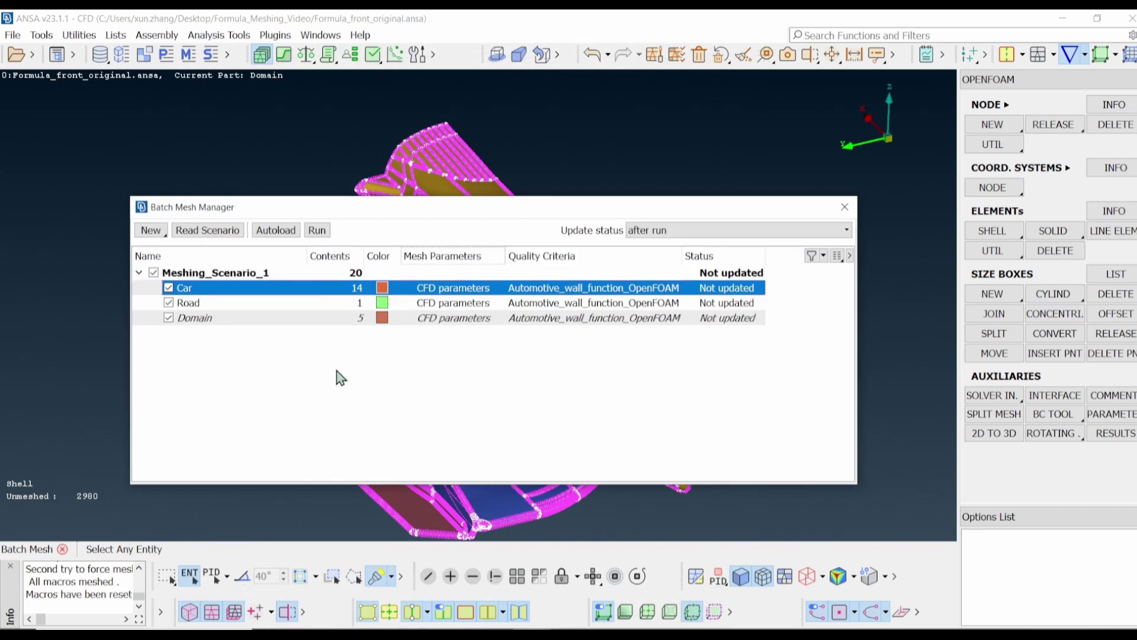
# Set Road's curvature minimum length to 15 and maximum length to 300, keeping Whole model proximity
pyautogui.doubleClick(431, 302)
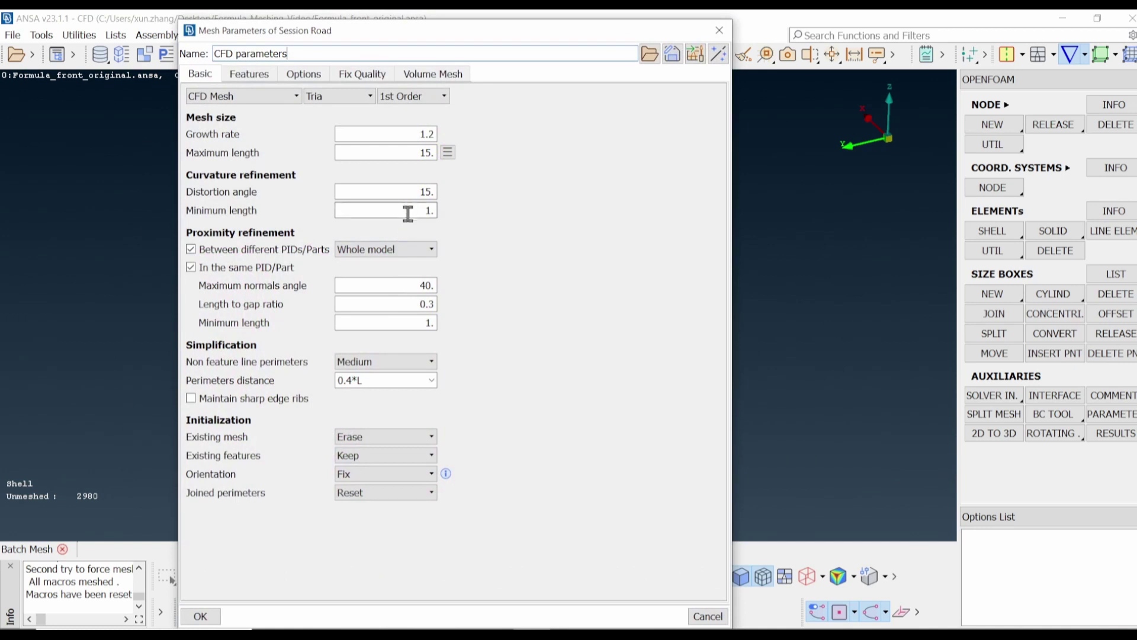
pyautogui.moveTo(410, 210); pyautogui.dragTo(464, 214)
pyautogui.write('15')
pyautogui.moveTo(402, 153); pyautogui.dragTo(434, 153)
pyautogui.write('3')
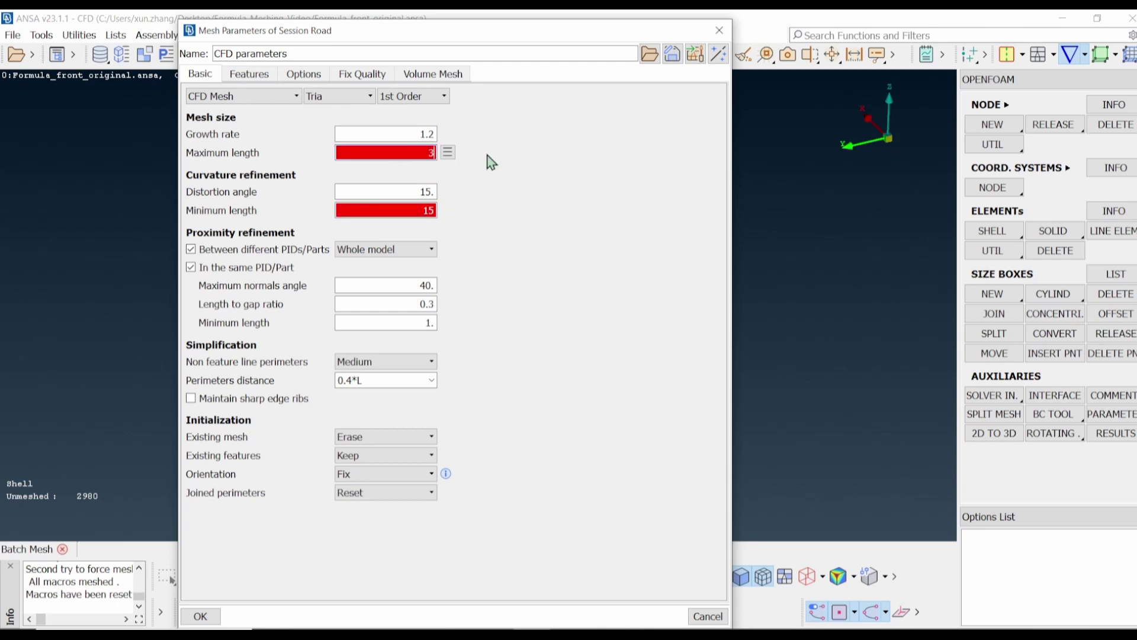
pyautogui.write('00')
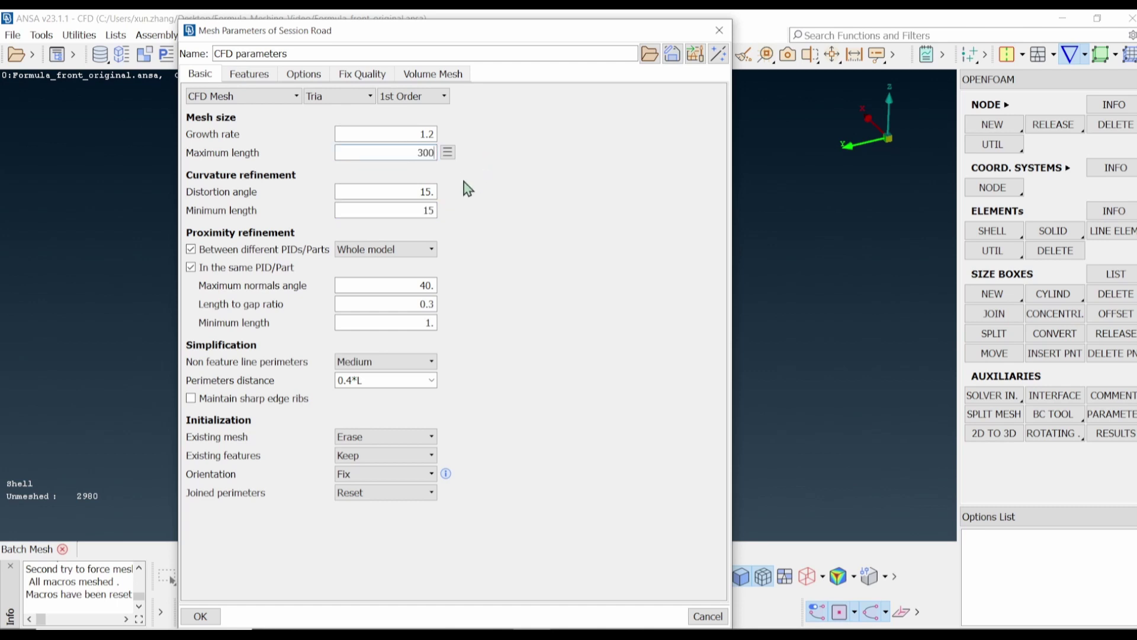
pyautogui.click(428, 251)
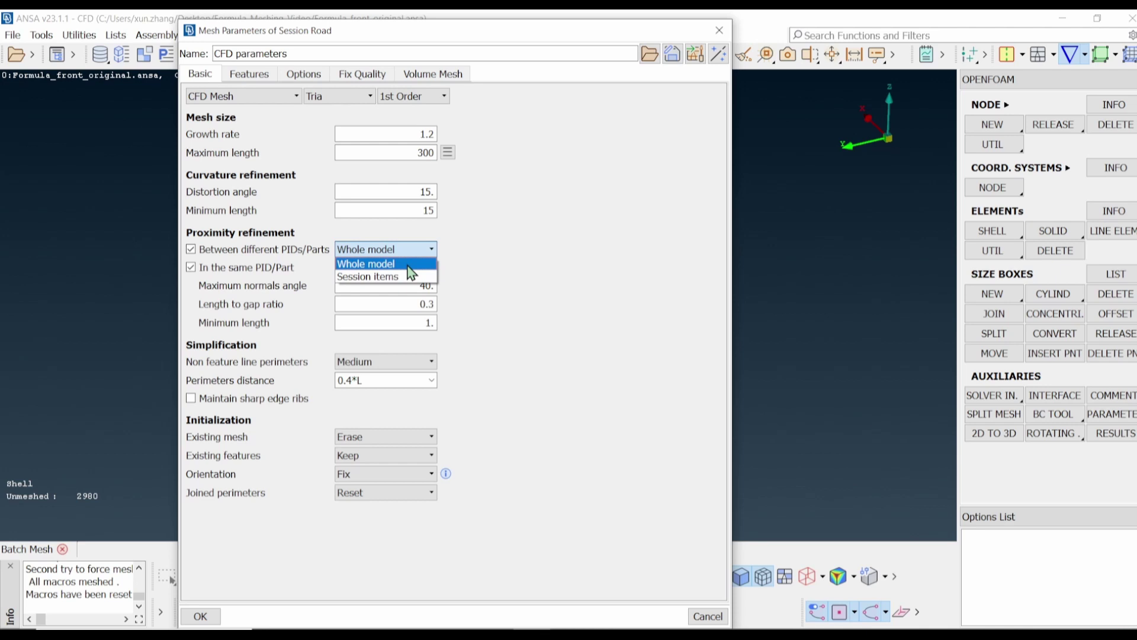
pyautogui.click(407, 266)
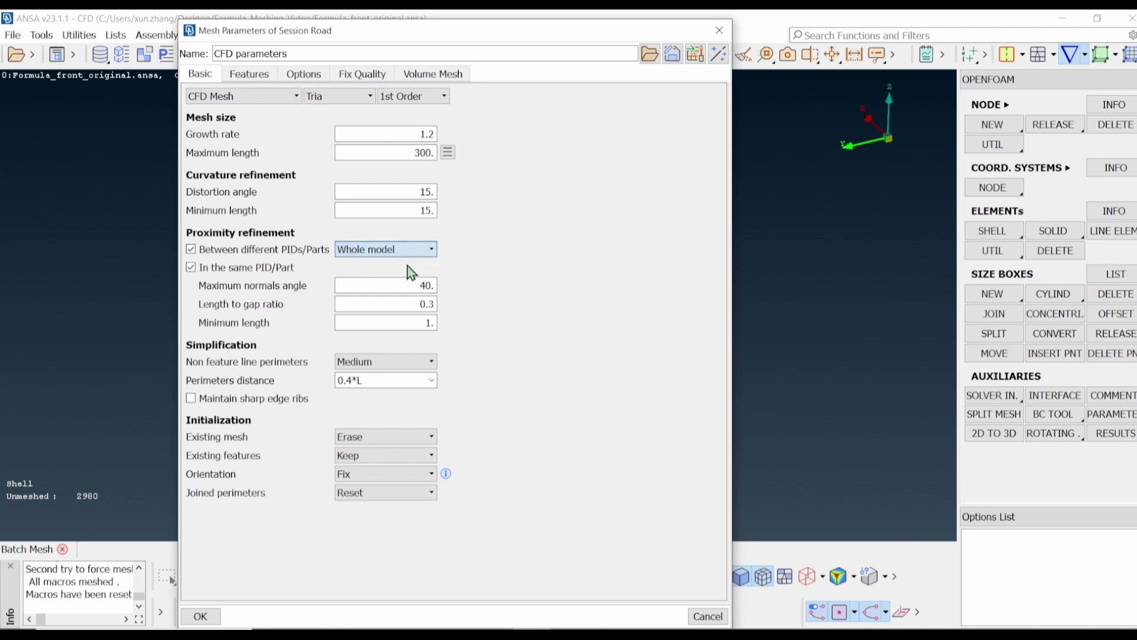
pyautogui.click(201, 615)
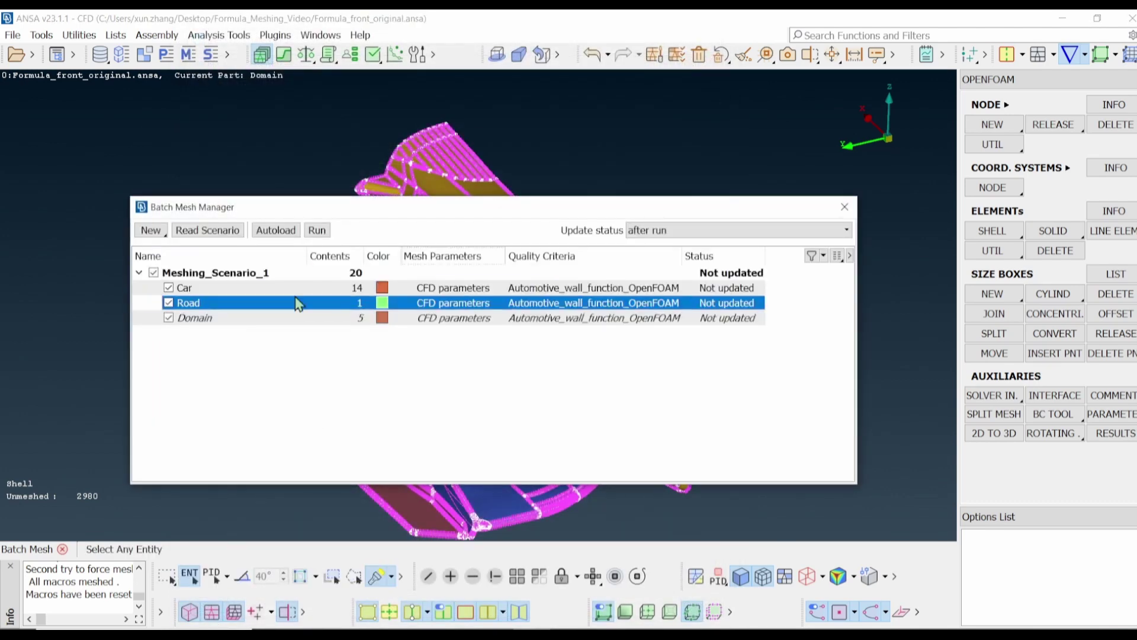
# Close the Car session's mesh parameters unchanged and open the Domain session's parameters
pyautogui.doubleClick(444, 289)
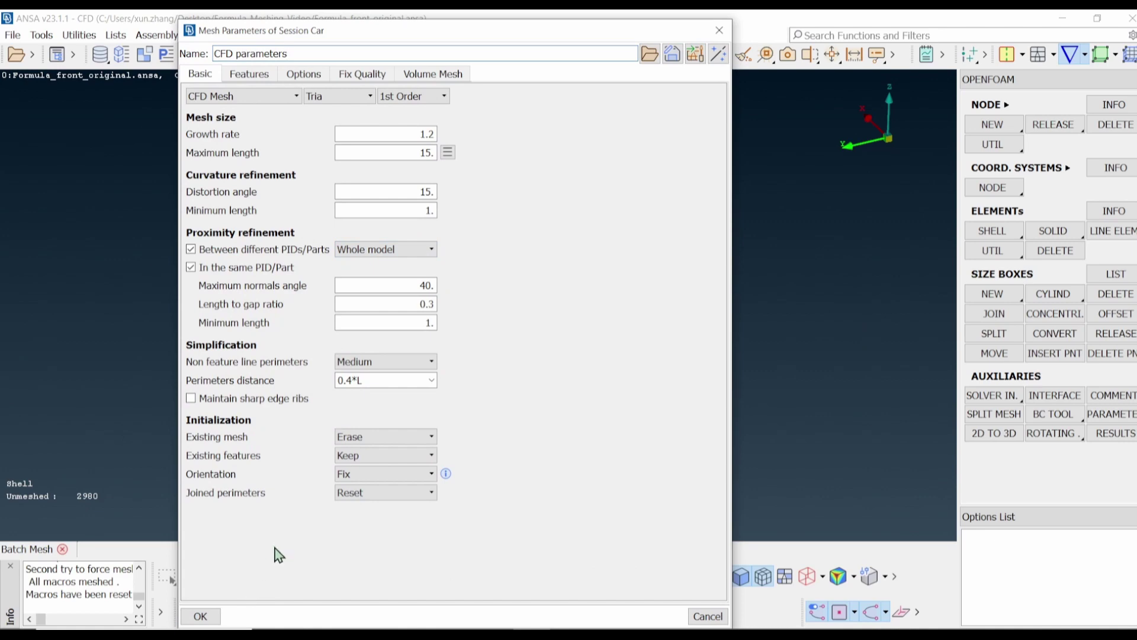
pyautogui.click(202, 617)
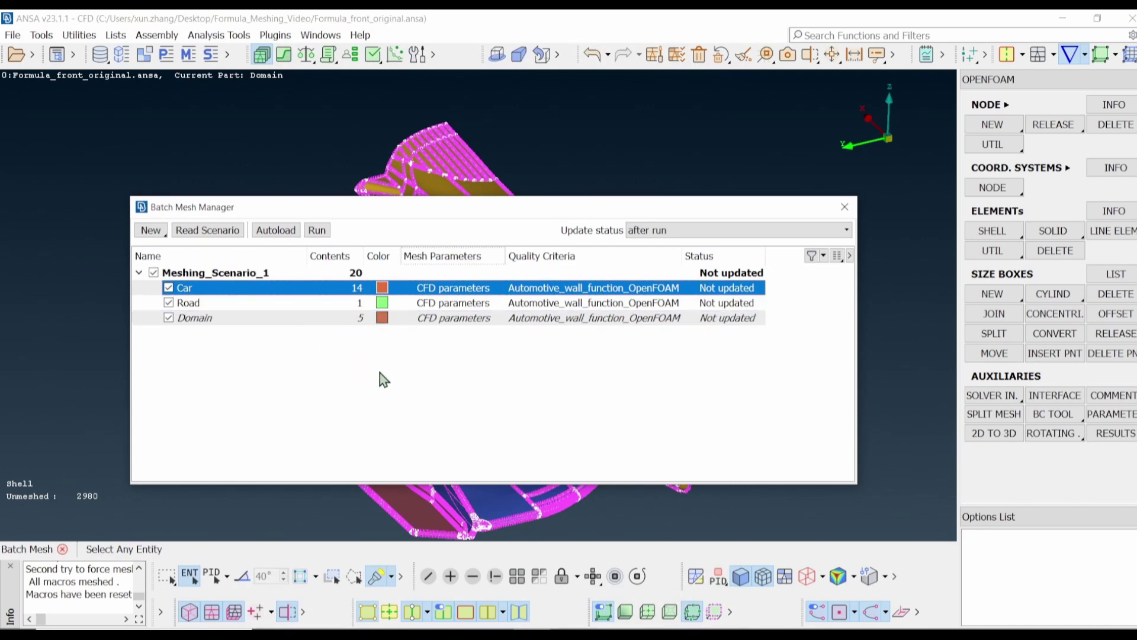
pyautogui.doubleClick(444, 319)
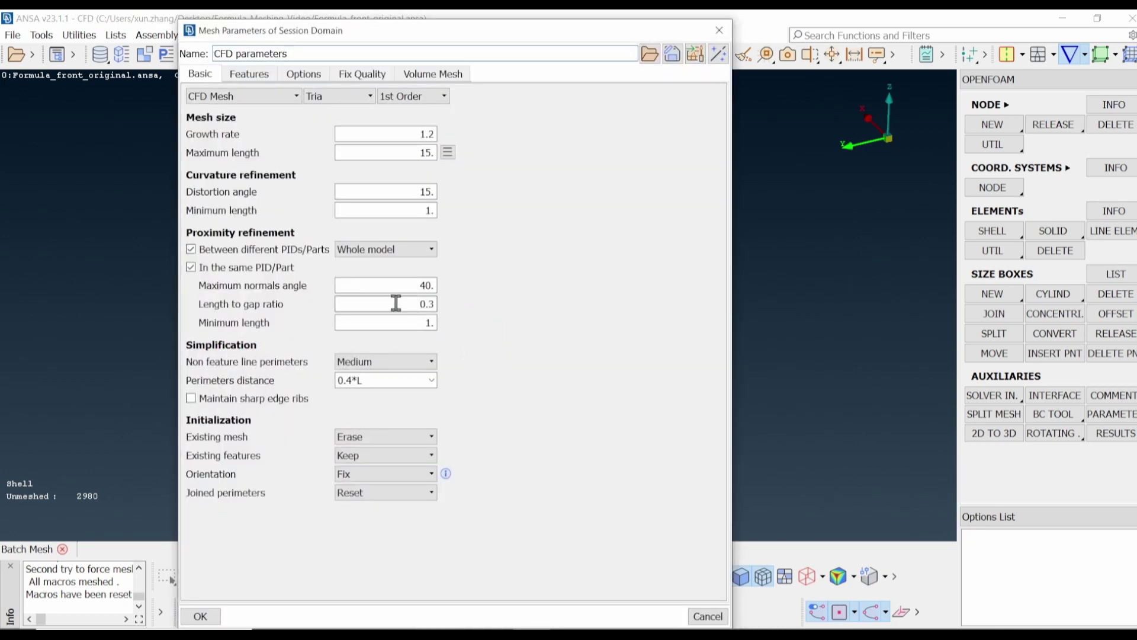
# Turn off both proximity refinements and Special Perimeters recognition and treatment for Domain
pyautogui.click(191, 250)
pyautogui.click(191, 267)
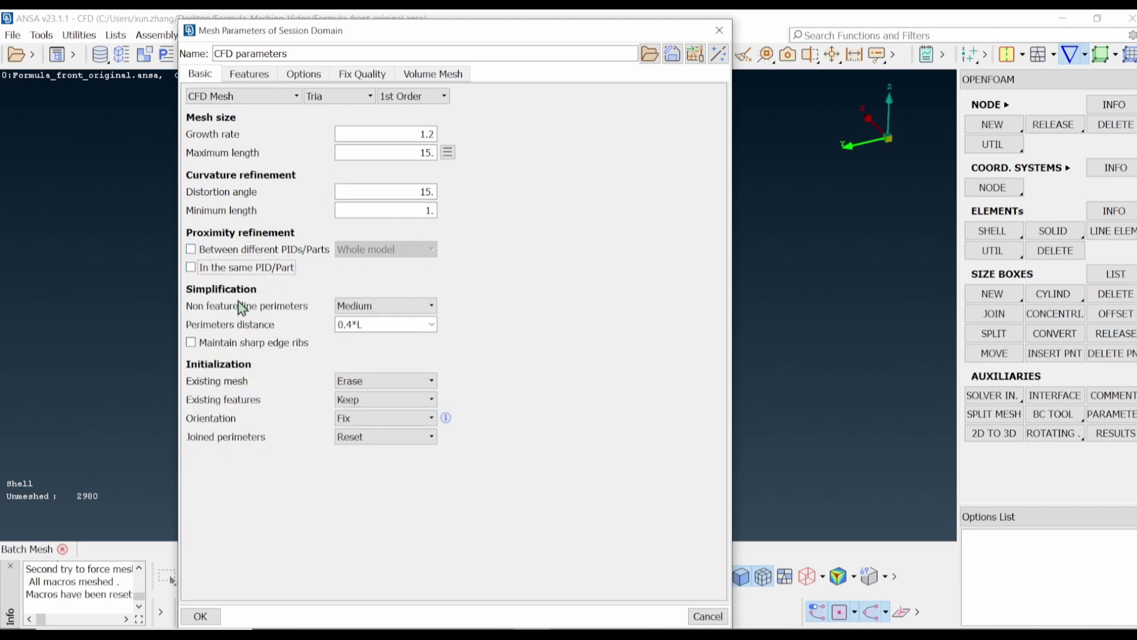
pyautogui.click(261, 79)
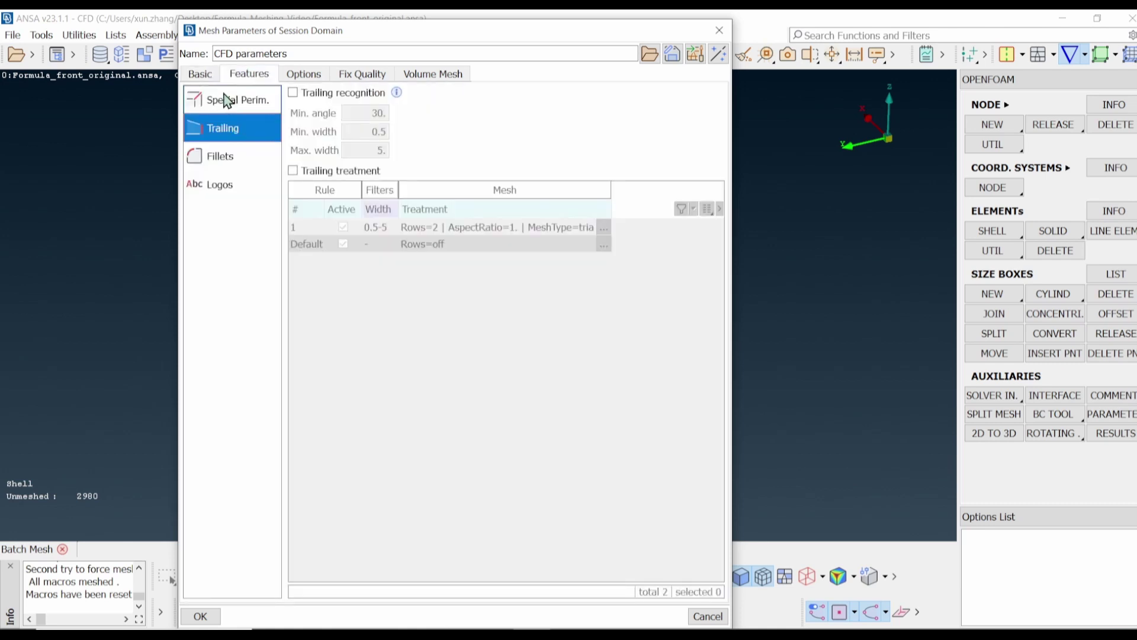
pyautogui.click(237, 101)
pyautogui.click(293, 93)
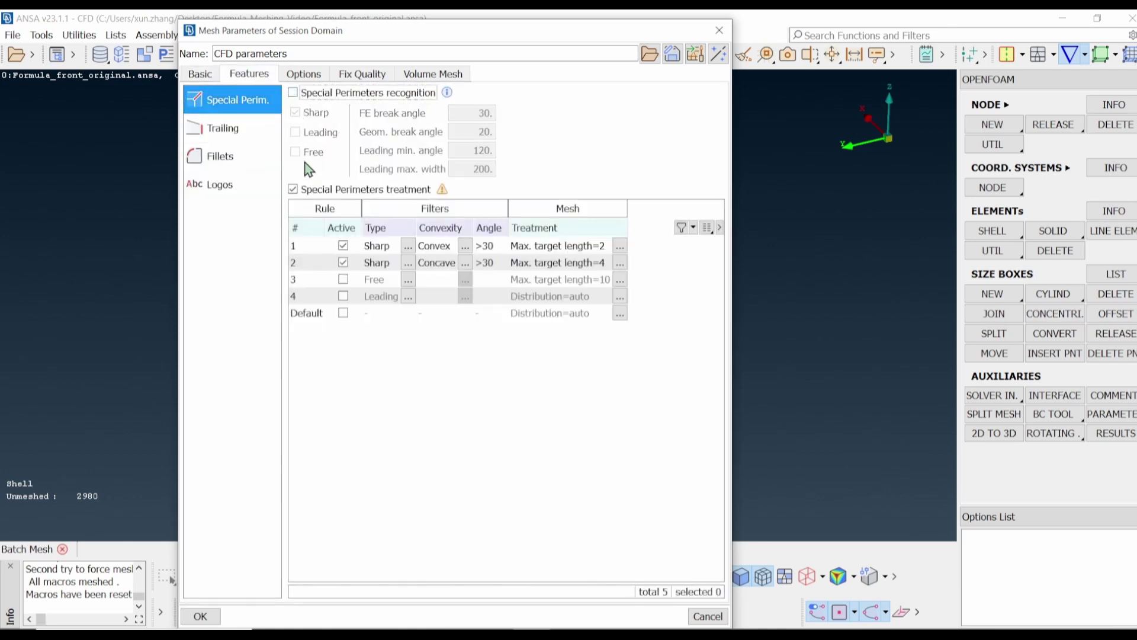
pyautogui.click(293, 190)
pyautogui.click(231, 129)
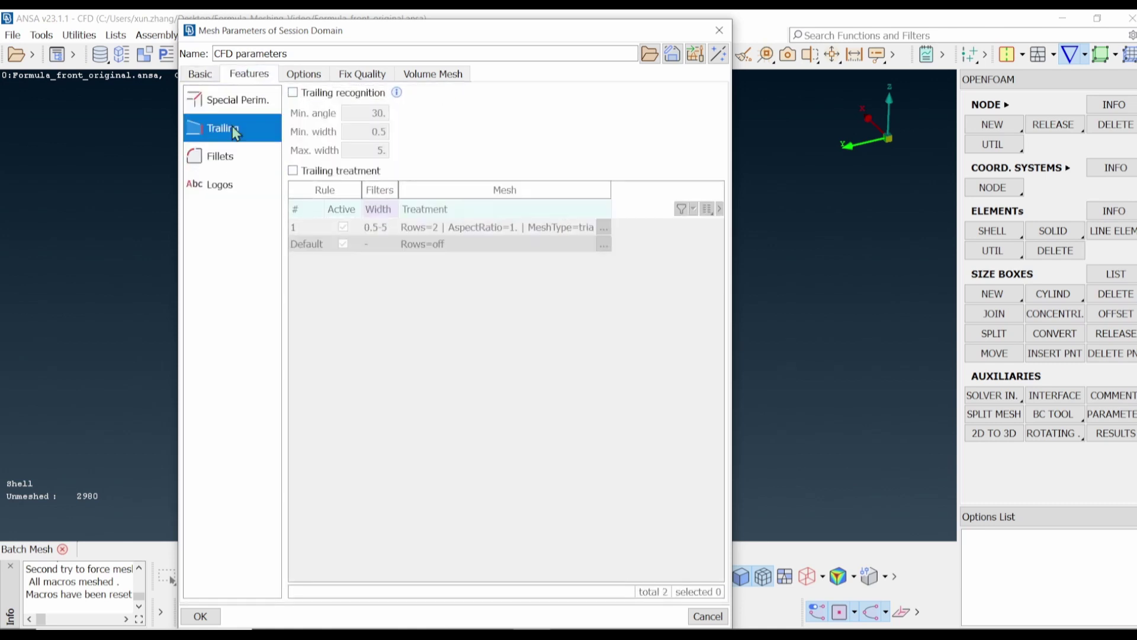
pyautogui.click(230, 158)
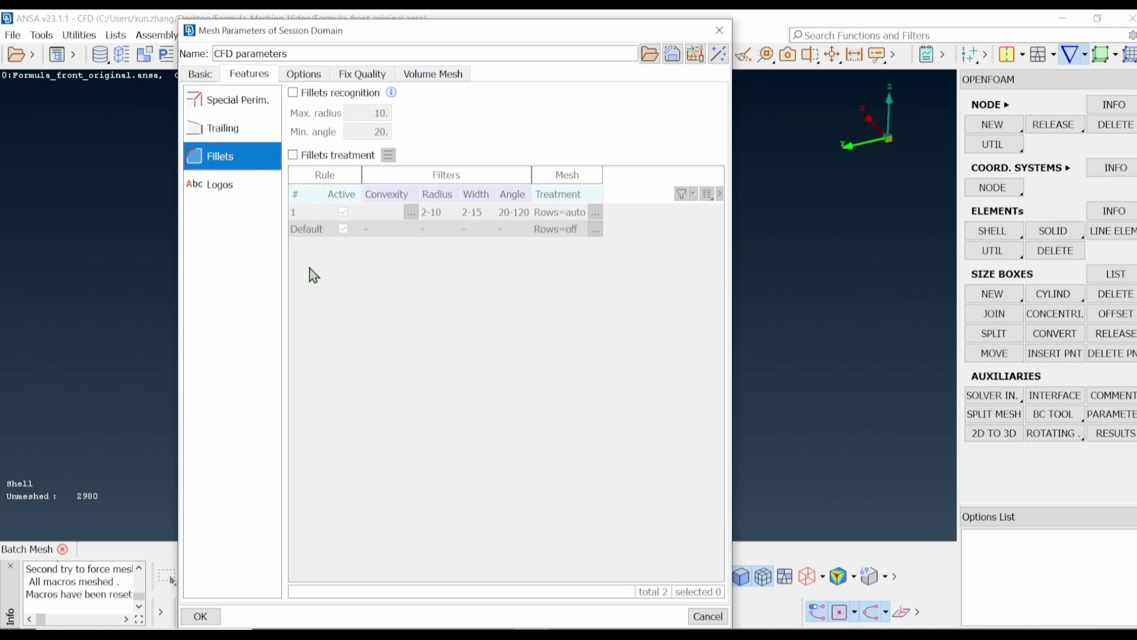
pyautogui.click(204, 75)
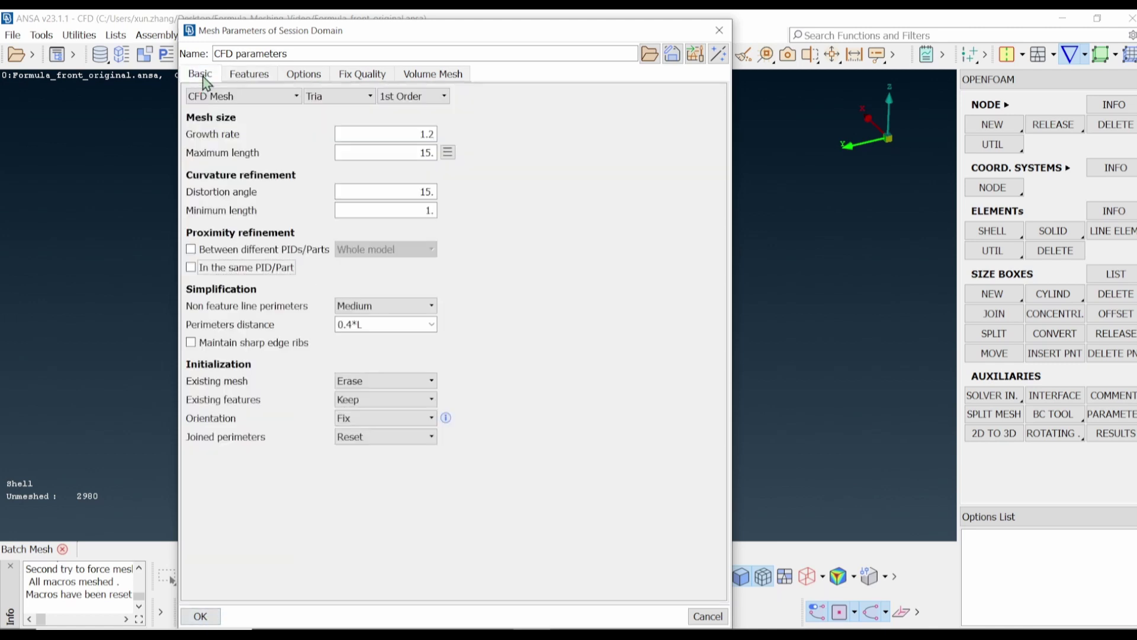
# Set Domain's minimum and maximum lengths to 300, confirm, and close the Batch Mesh Manager
pyautogui.doubleClick(409, 212)
pyautogui.write('300')
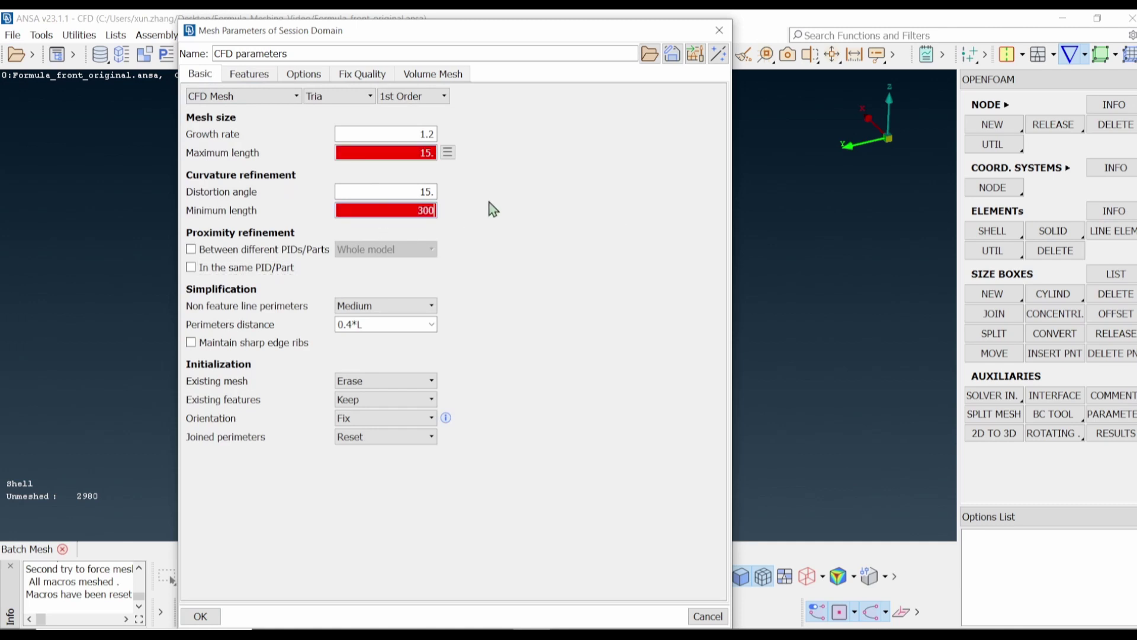
pyautogui.moveTo(395, 149); pyautogui.dragTo(495, 164)
pyautogui.write('300')
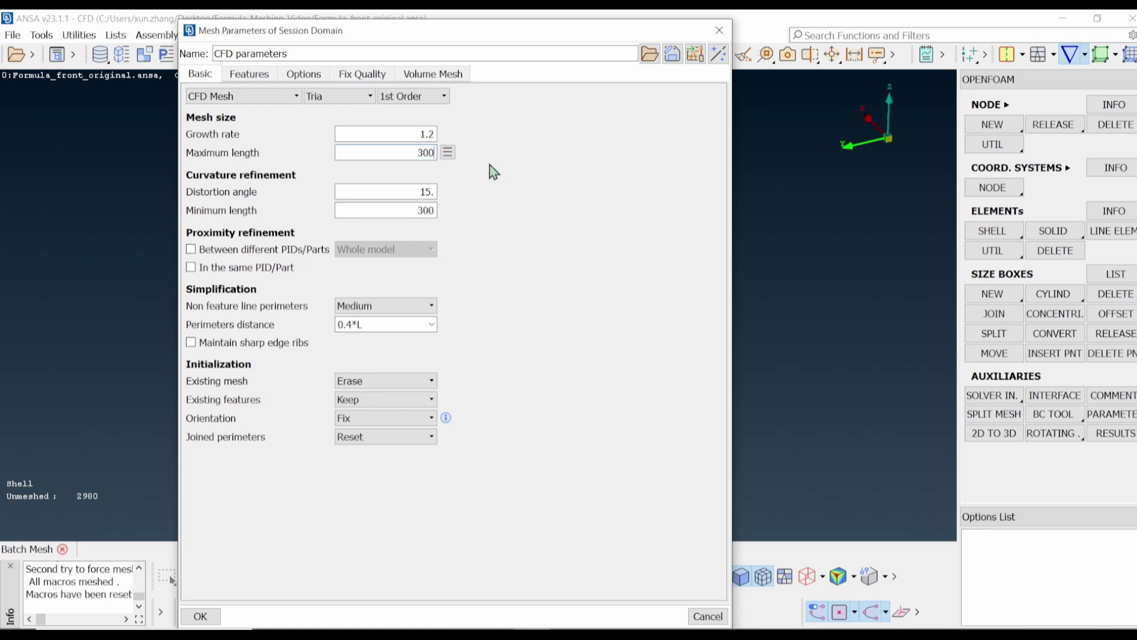
pyautogui.click(202, 615)
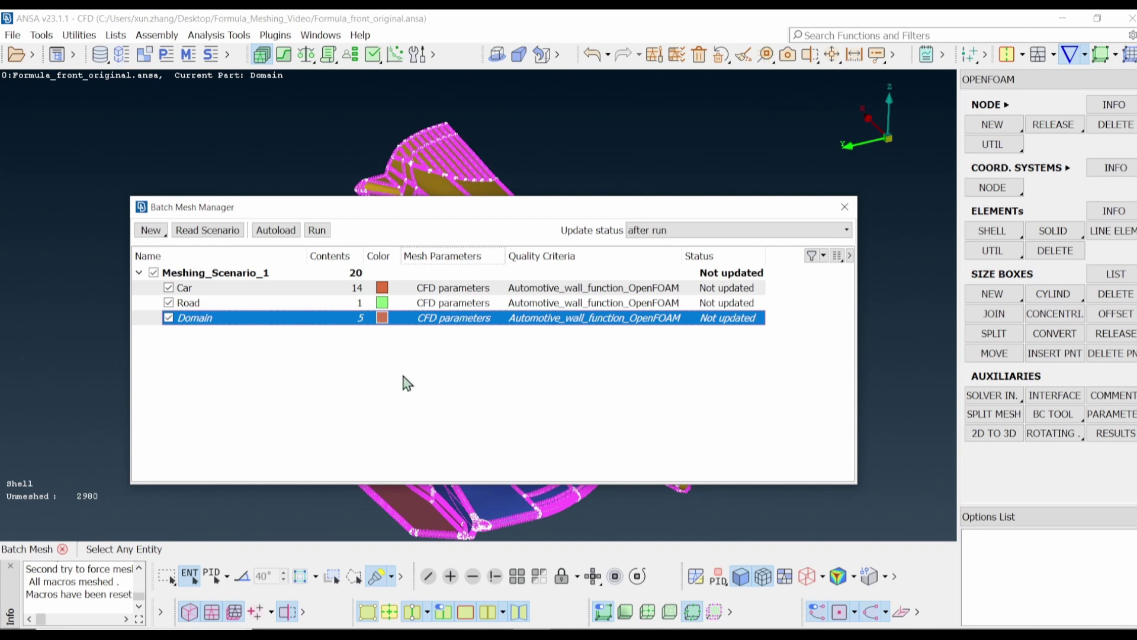
pyautogui.click(844, 207)
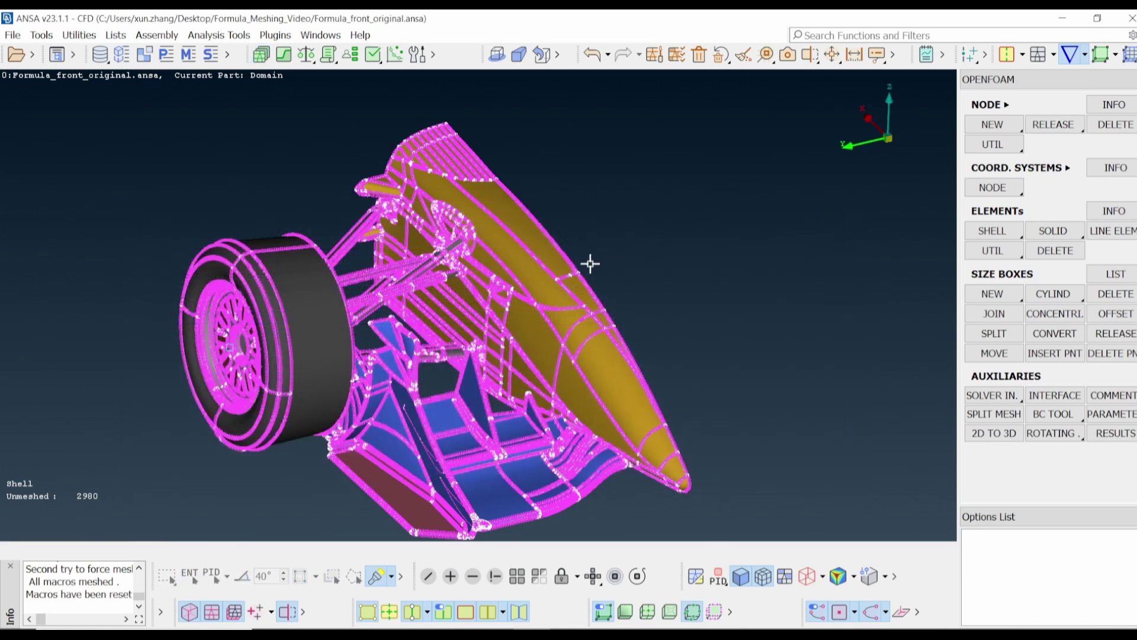
# Start a new orthogonal size box via SIZE BOXES > NEW > Ortho
pyautogui.keyDown('ctrl'); pyautogui.moveTo(628, 290); pyautogui.dragTo(663, 207, button='middle'); pyautogui.keyUp('ctrl')
pyautogui.moveTo(492, 263)
pyautogui.keyDown('ctrl'); pyautogui.mouseDown()
pyautogui.moveTo(488, 245)
pyautogui.moveTo(484, 256)
pyautogui.mouseUp(); pyautogui.keyUp('ctrl')
pyautogui.keyDown('ctrl'); pyautogui.moveTo(484, 257); pyautogui.dragTo(469, 283, button='middle'); pyautogui.keyUp('ctrl')
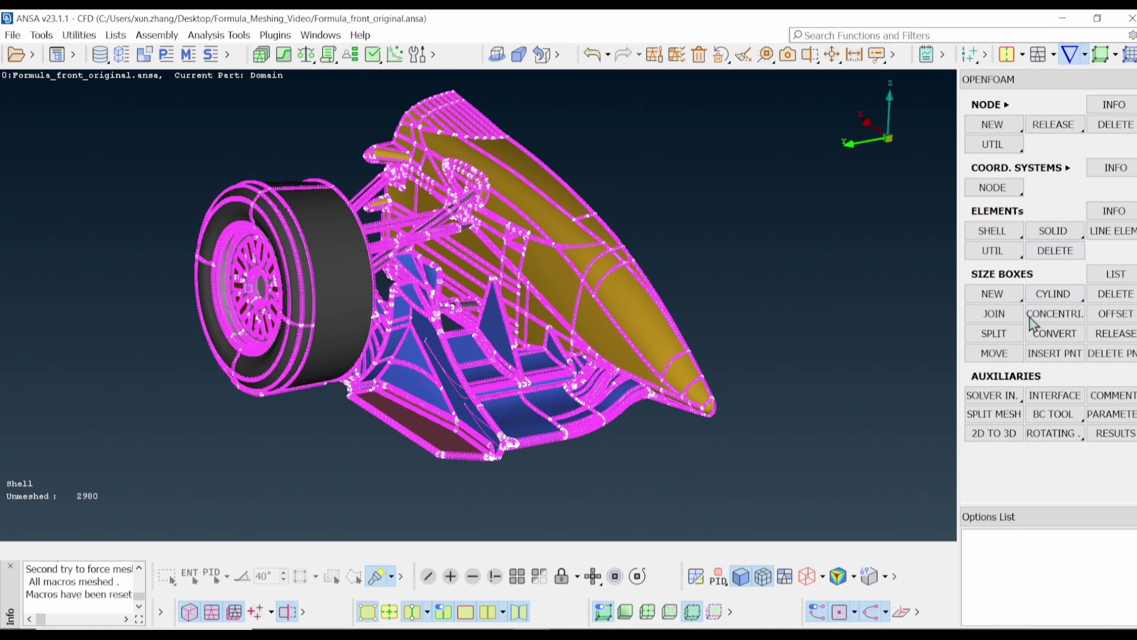
pyautogui.click(992, 295)
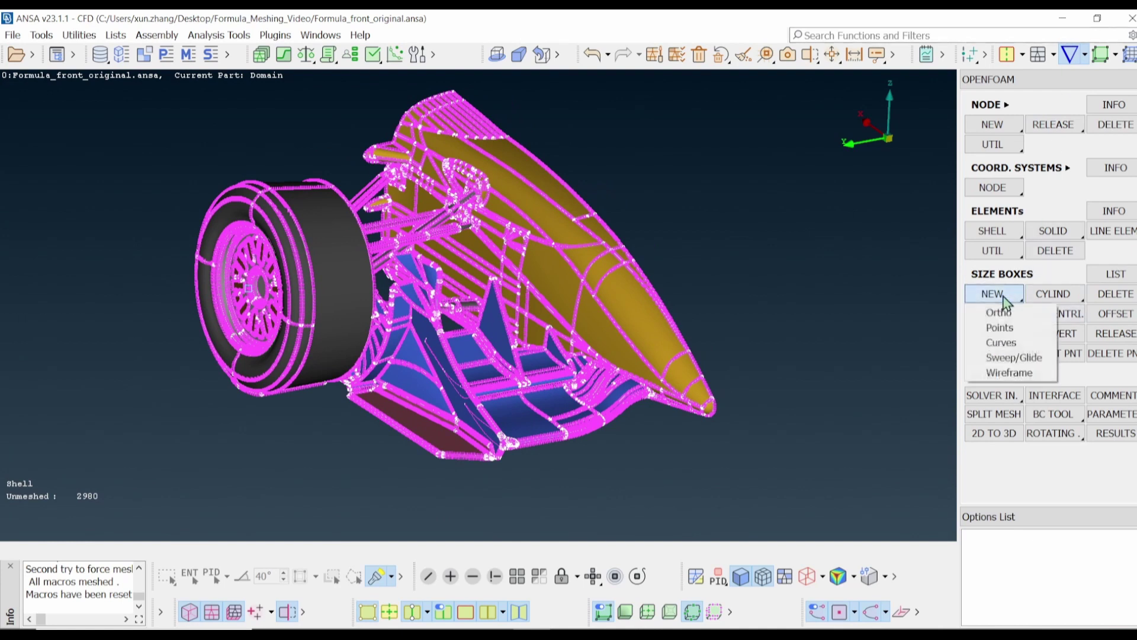
pyautogui.click(999, 309)
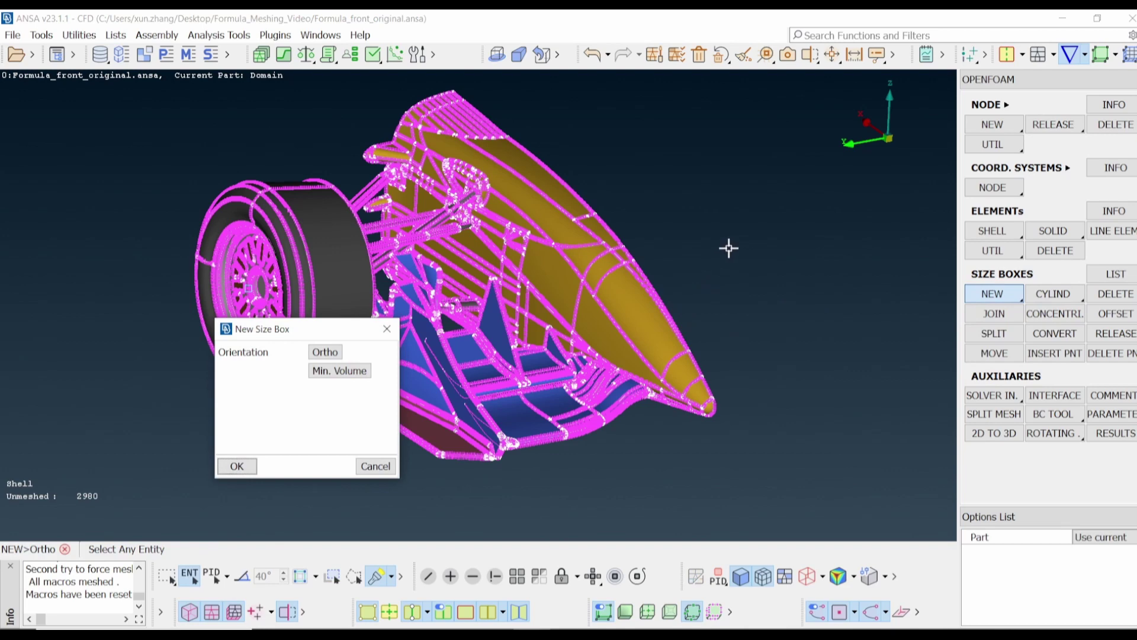
# From the front view (F5), window-select the parts around the front wheel and nose for the box
pyautogui.press('F5')
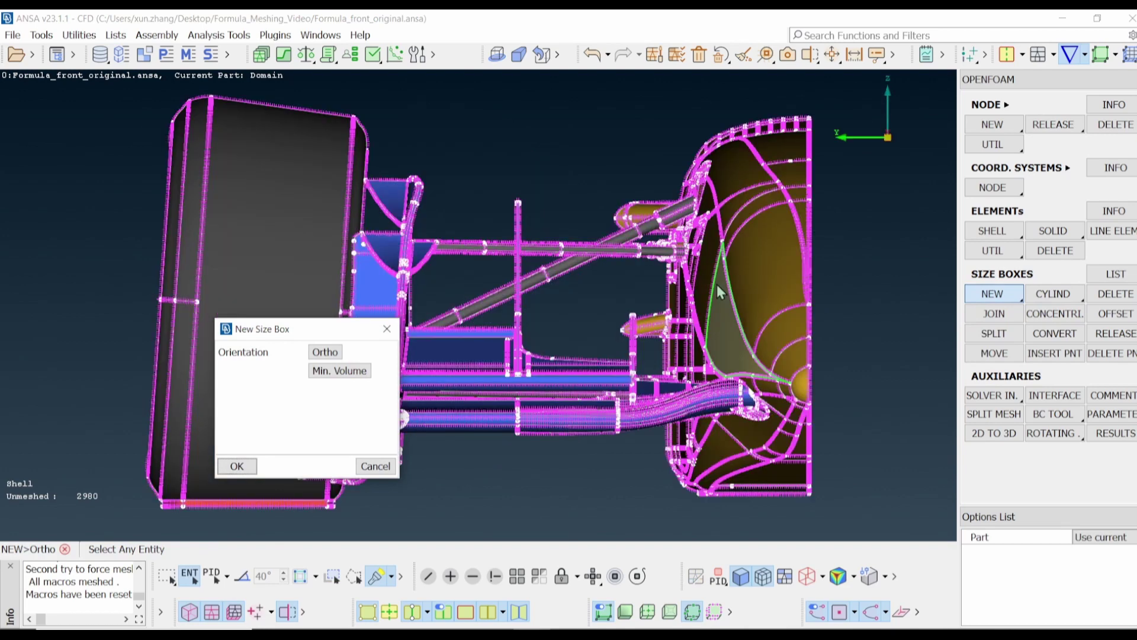
pyautogui.scroll(-2, 676, 244)
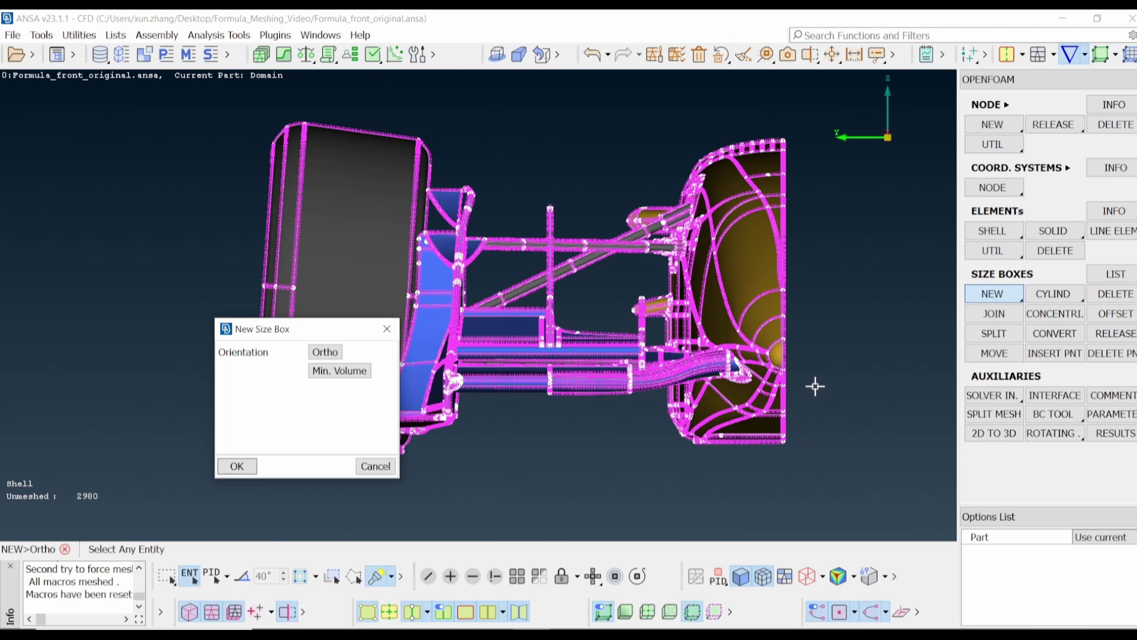
pyautogui.scroll(2, 835, 337)
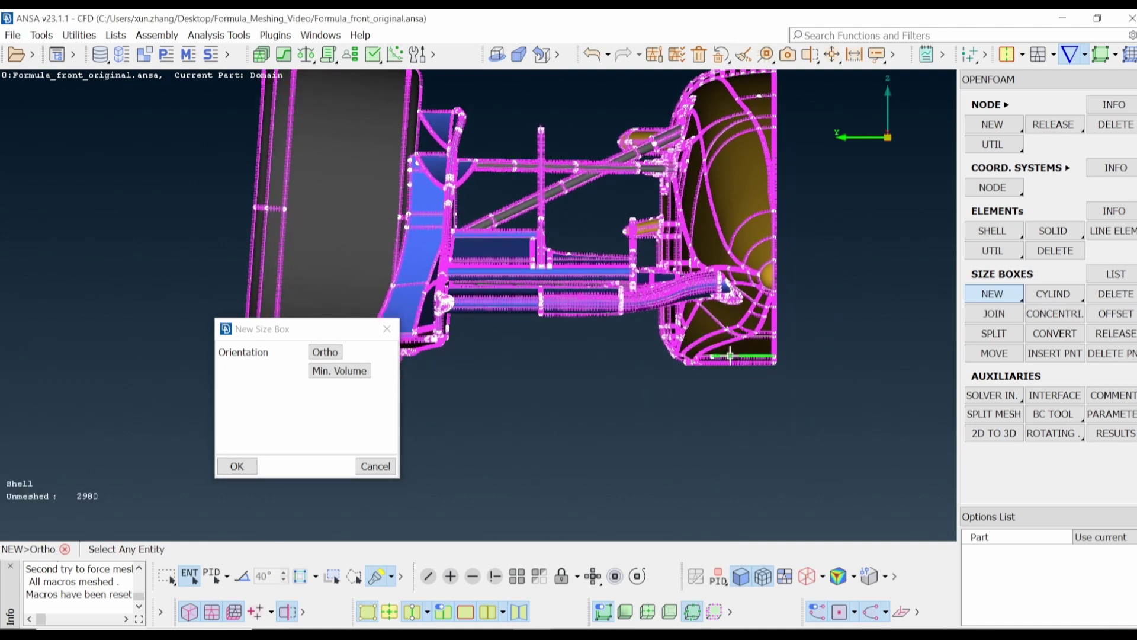
pyautogui.moveTo(748, 350)
pyautogui.keyDown('ctrl'); pyautogui.mouseDown(button='middle')
pyautogui.moveTo(666, 343)
pyautogui.moveTo(748, 342)
pyautogui.mouseUp(button='middle'); pyautogui.keyUp('ctrl')
pyautogui.keyDown('ctrl'); pyautogui.moveTo(747, 341); pyautogui.dragTo(750, 363); pyautogui.keyUp('ctrl')
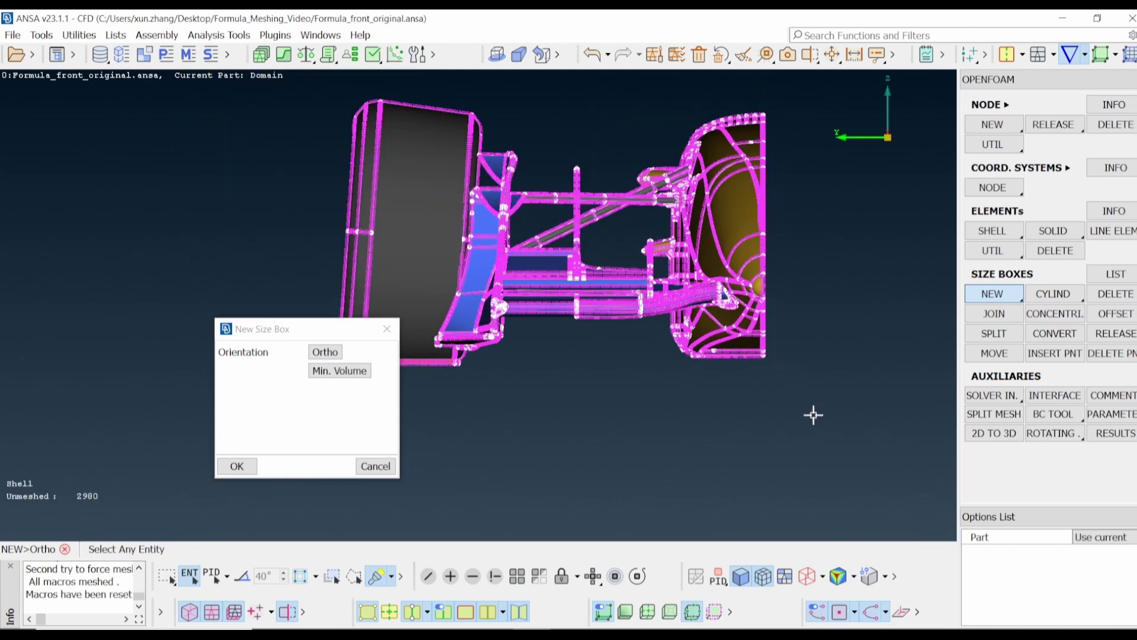
pyautogui.moveTo(814, 439); pyautogui.dragTo(594, 350)
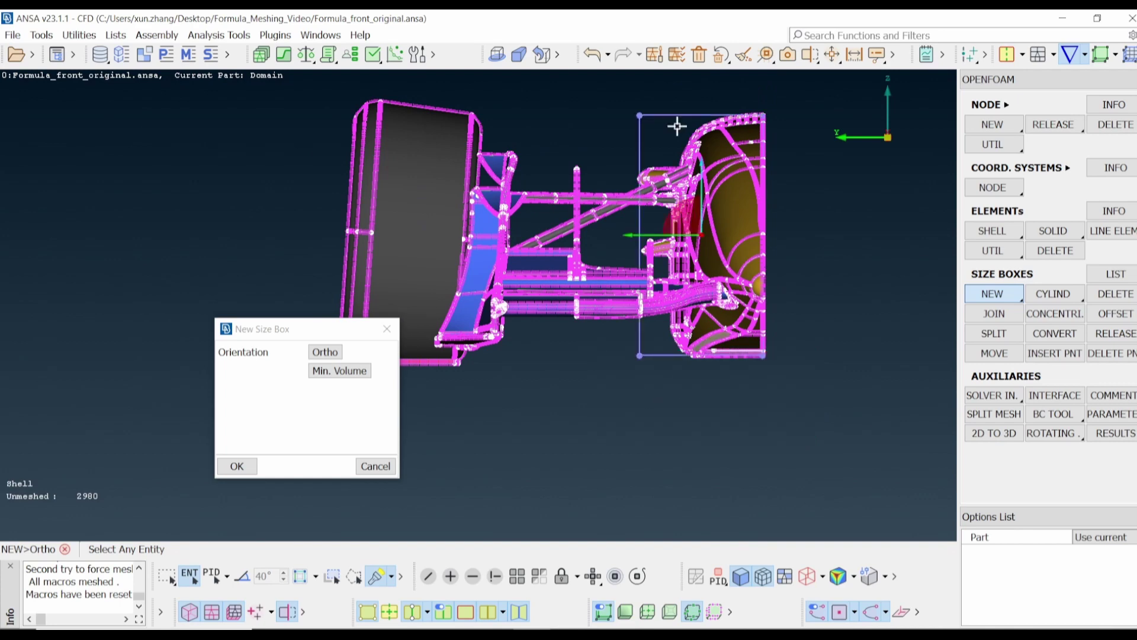
pyautogui.keyDown('ctrl'); pyautogui.moveTo(739, 216); pyautogui.dragTo(765, 203); pyautogui.keyUp('ctrl')
pyautogui.moveTo(822, 285); pyautogui.dragTo(533, 82, button='right')
# Orbit and pan around the car front to inspect the box extent
pyautogui.keyDown('ctrl'); pyautogui.moveTo(767, 274); pyautogui.dragTo(734, 304, button='middle'); pyautogui.keyUp('ctrl')
pyautogui.scroll(2, 659, 308)
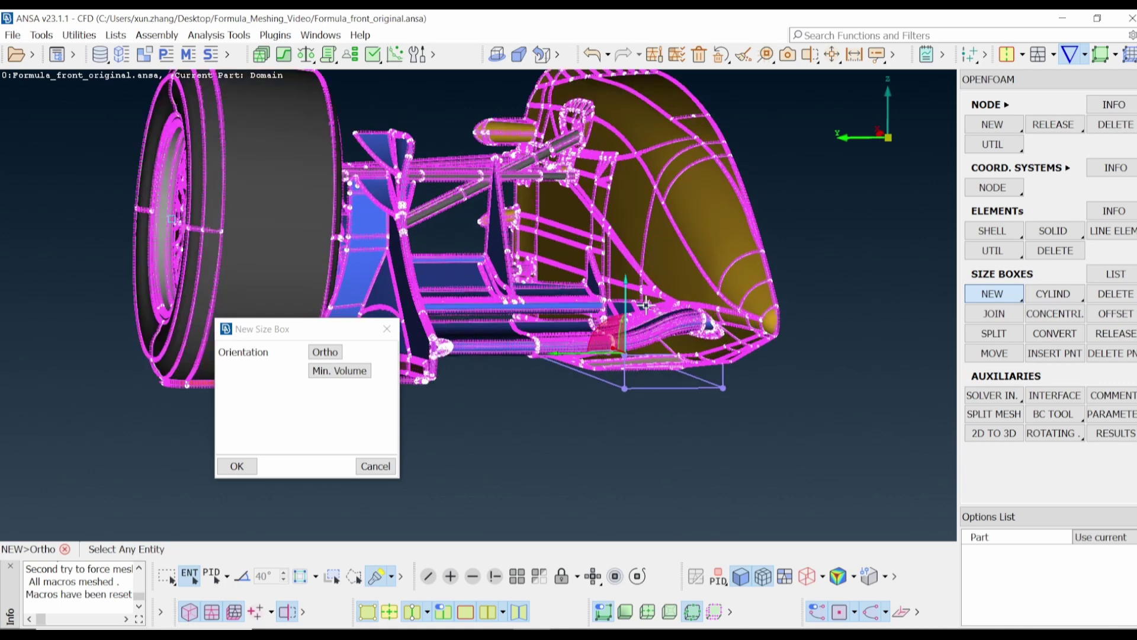
pyautogui.keyDown('ctrl'); pyautogui.moveTo(659, 307); pyautogui.dragTo(632, 303); pyautogui.keyUp('ctrl')
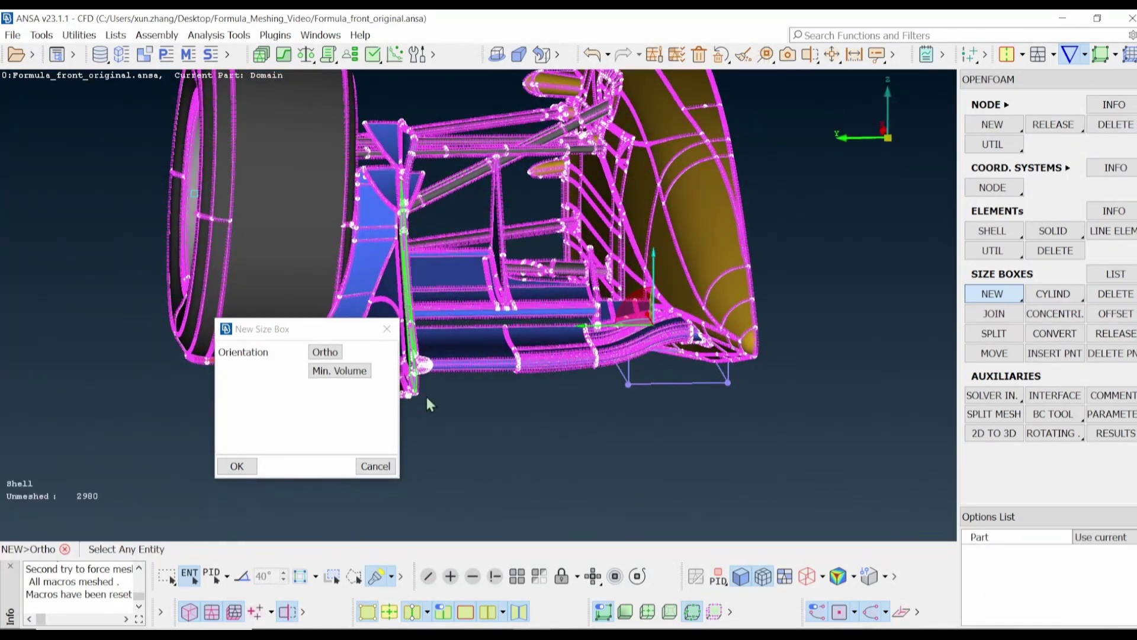
pyautogui.keyDown('ctrl'); pyautogui.moveTo(426, 398); pyautogui.dragTo(600, 327, button='middle'); pyautogui.keyUp('ctrl')
pyautogui.scroll(5, 513, 329)
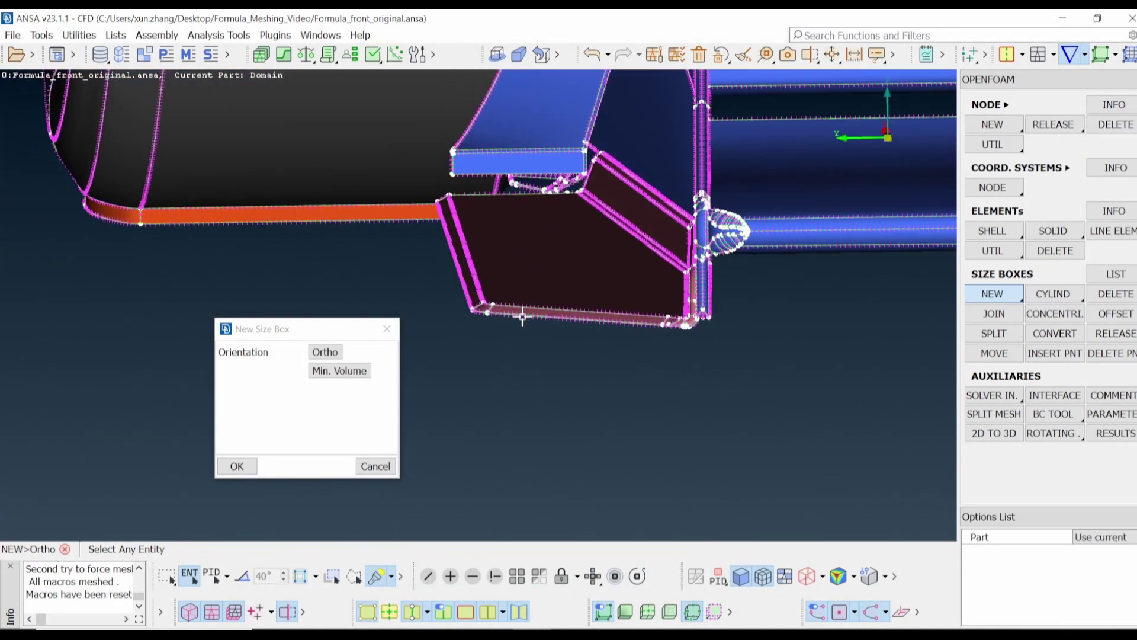
pyautogui.scroll(-10, 468, 318)
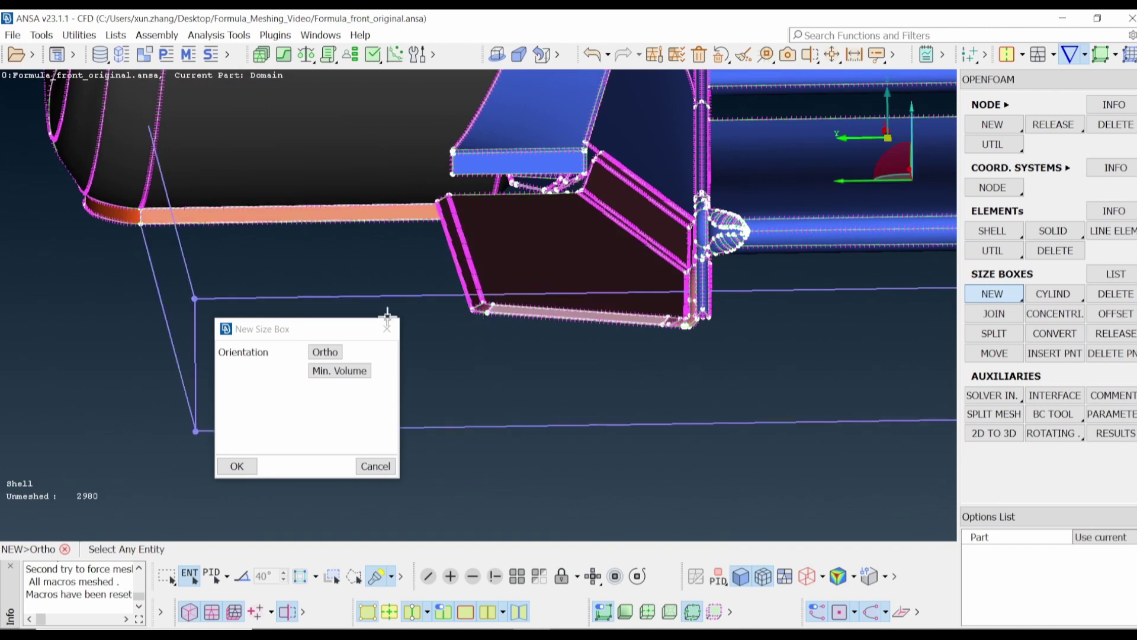
pyautogui.moveTo(623, 334)
pyautogui.keyDown('ctrl'); pyautogui.mouseDown()
pyautogui.moveTo(595, 333)
pyautogui.moveTo(616, 328)
pyautogui.moveTo(619, 343)
pyautogui.mouseUp(); pyautogui.keyUp('ctrl')
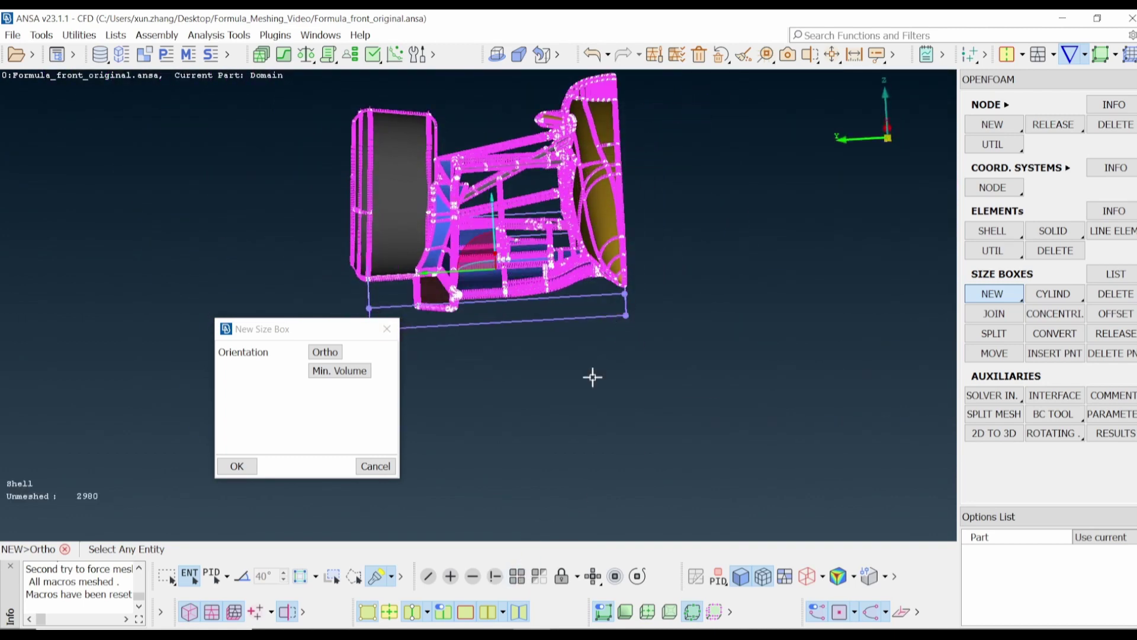
pyautogui.keyDown('ctrl'); pyautogui.moveTo(662, 325); pyautogui.dragTo(612, 391, button='middle'); pyautogui.keyUp('ctrl')
pyautogui.keyDown('ctrl'); pyautogui.moveTo(612, 391); pyautogui.dragTo(517, 533); pyautogui.keyUp('ctrl')
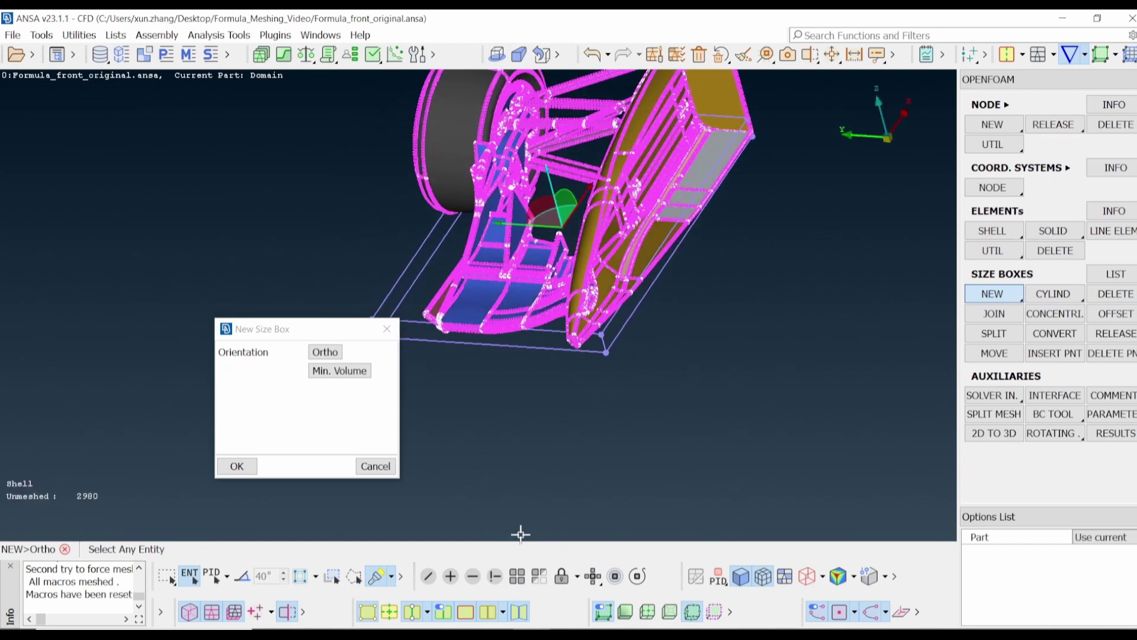
# Hide the domain's top, front and meshed wall faces with Not to expose the car
pyautogui.click(518, 575)
pyautogui.keyDown('ctrl'); pyautogui.moveTo(655, 403); pyautogui.dragTo(635, 314); pyautogui.keyUp('ctrl')
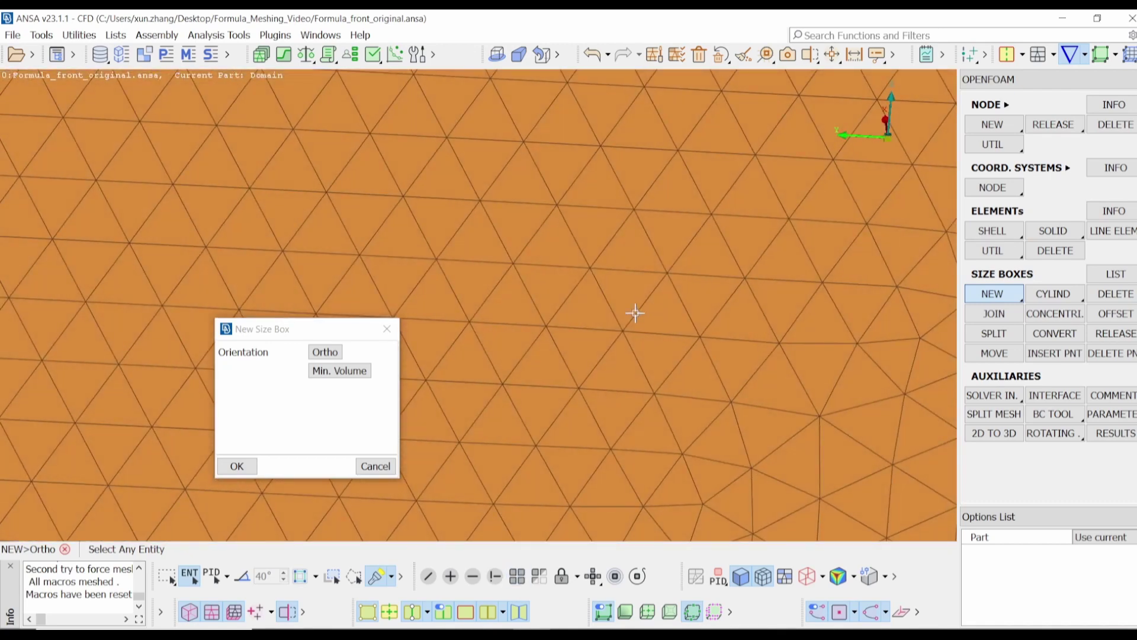
pyautogui.scroll(-5, 618, 315)
pyautogui.click(473, 580)
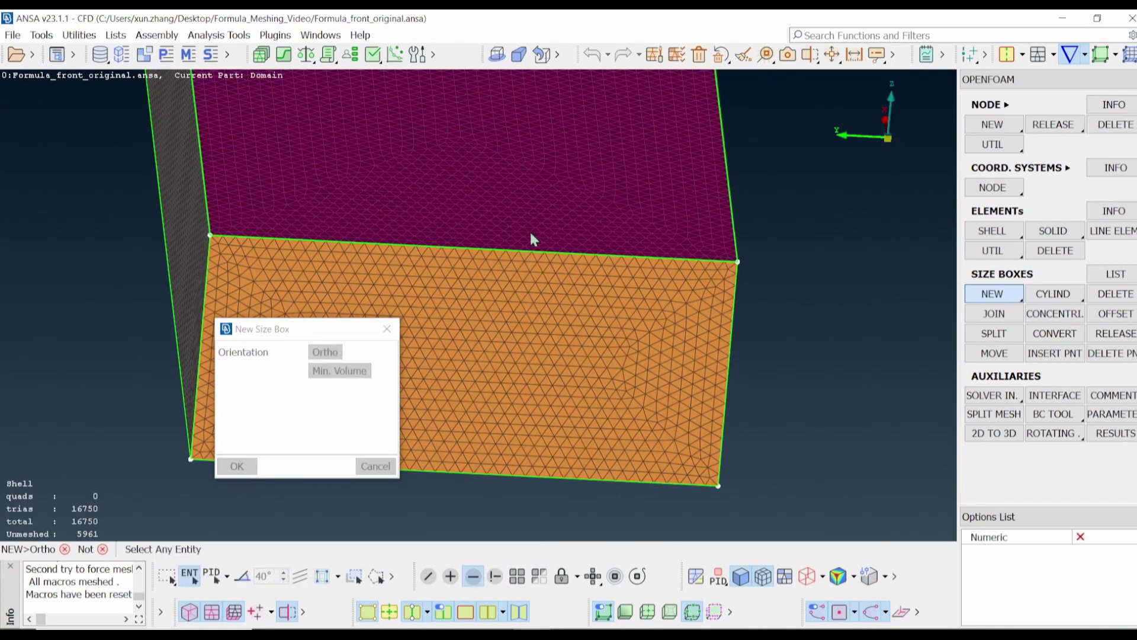
pyautogui.click(532, 234)
pyautogui.click(542, 322)
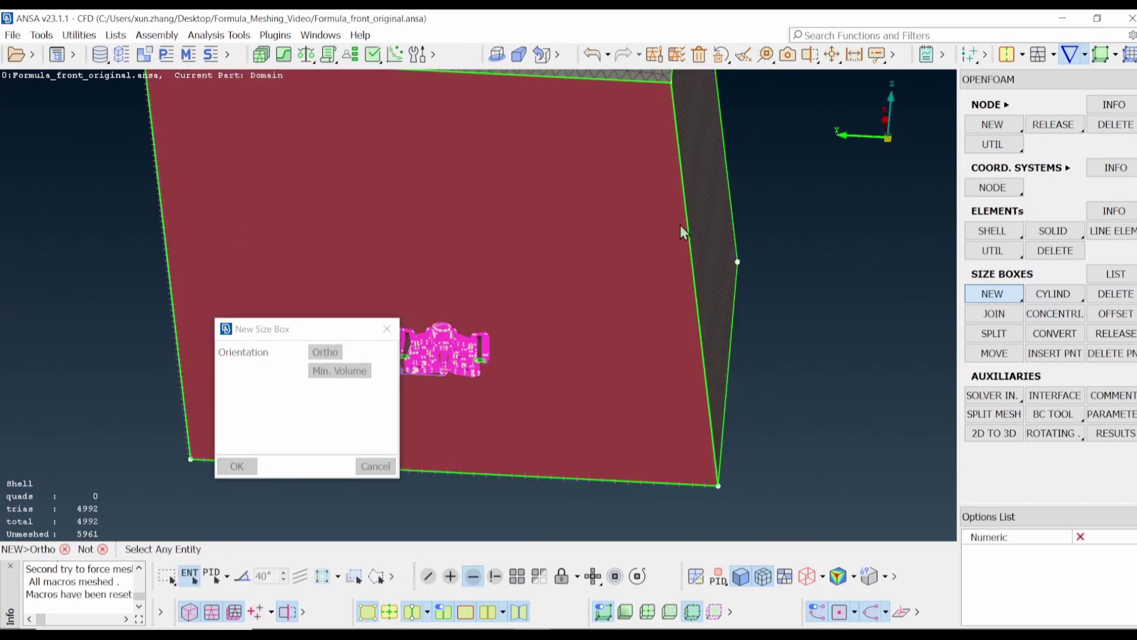
pyautogui.keyDown('ctrl'); pyautogui.moveTo(723, 241); pyautogui.dragTo(695, 196); pyautogui.keyUp('ctrl')
pyautogui.click(695, 195)
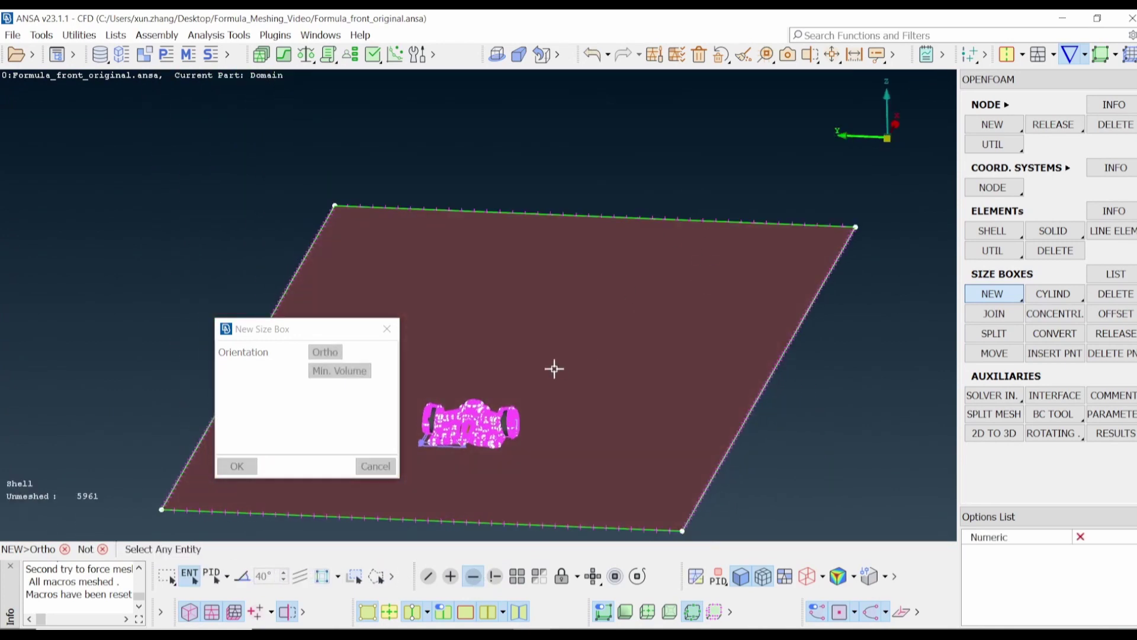
pyautogui.keyDown('ctrl'); pyautogui.moveTo(553, 368); pyautogui.dragTo(671, 280, button='middle'); pyautogui.keyUp('ctrl')
pyautogui.scroll(6, 657, 349)
pyautogui.scroll(8, 655, 337)
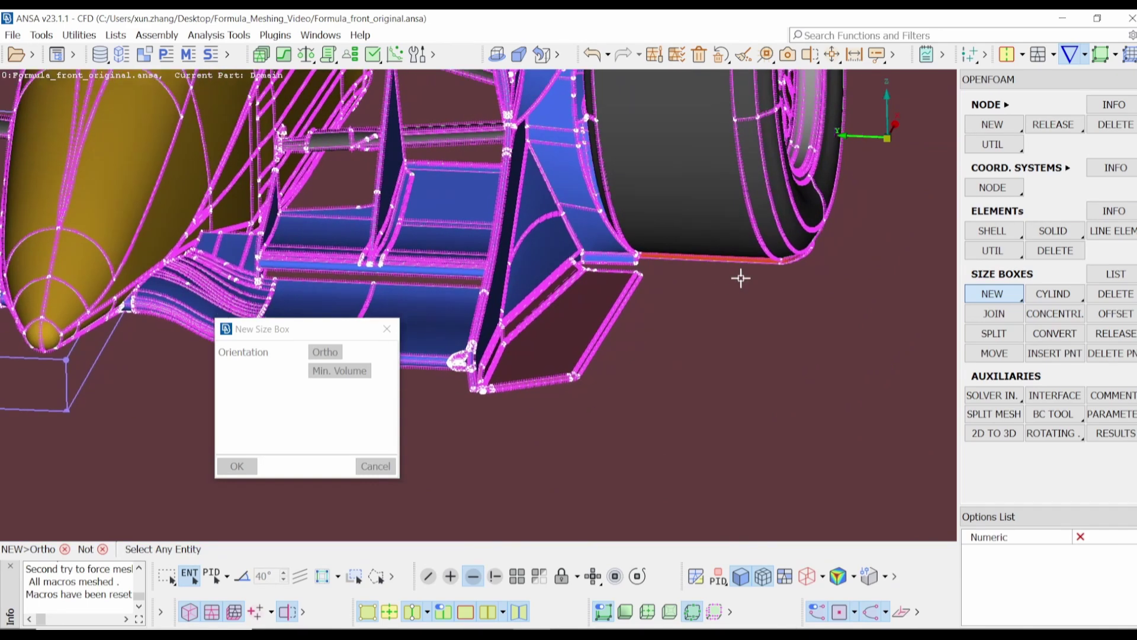
pyautogui.scroll(-4, 761, 307)
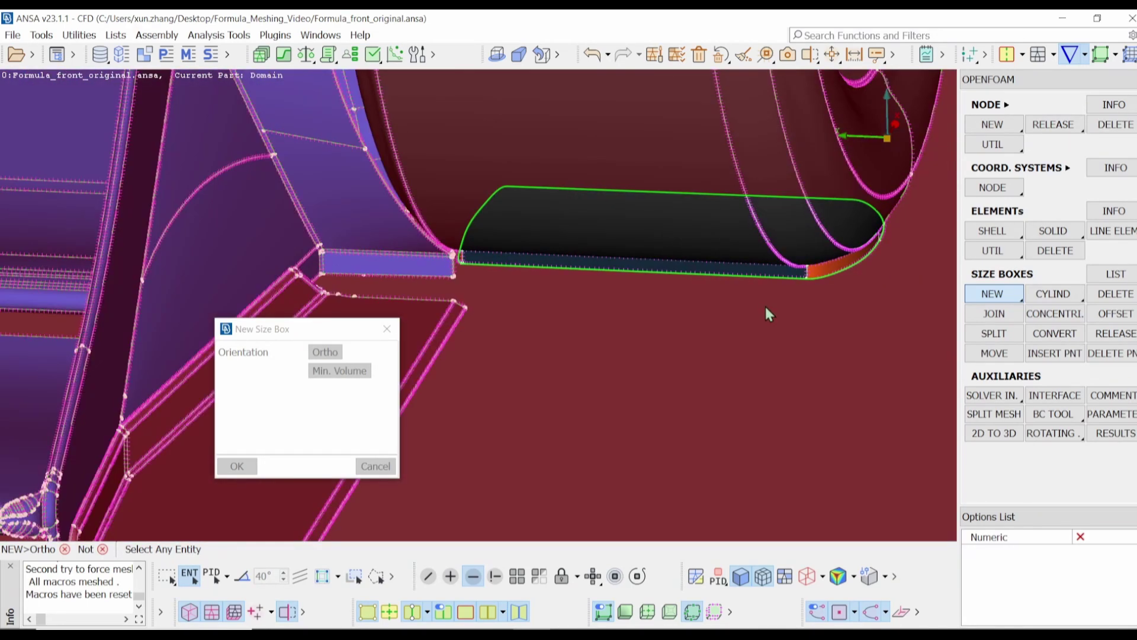
pyautogui.middleClick(727, 326)
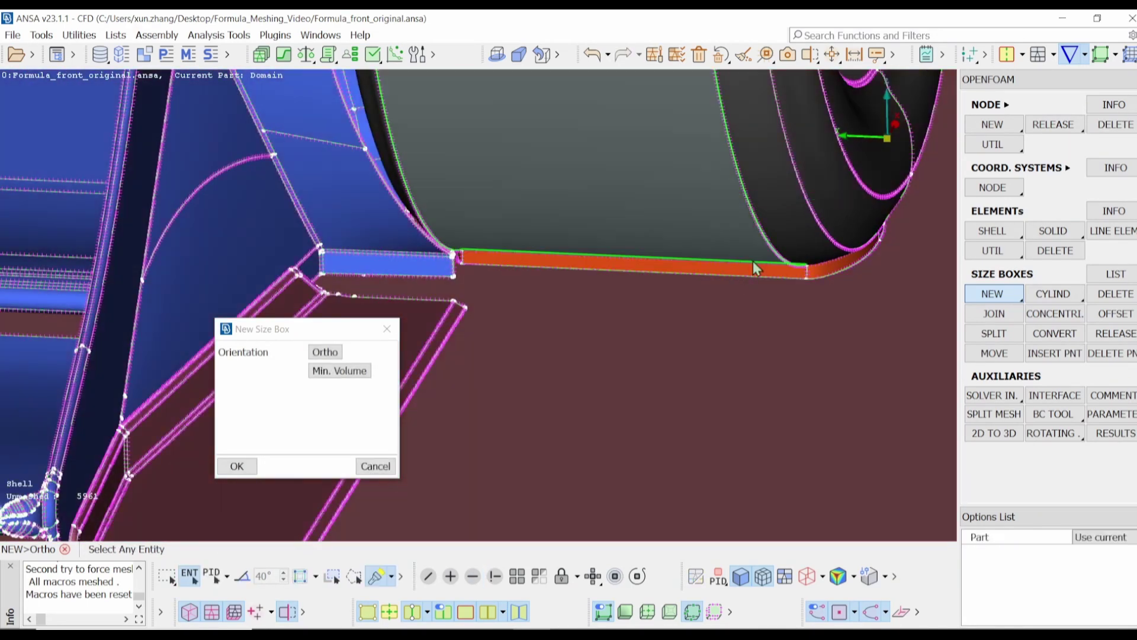
# Add the orange and curved strips under the wheel and confirm the ortho size box
pyautogui.click(745, 268)
pyautogui.click(829, 272)
pyautogui.scroll(-10, 804, 283)
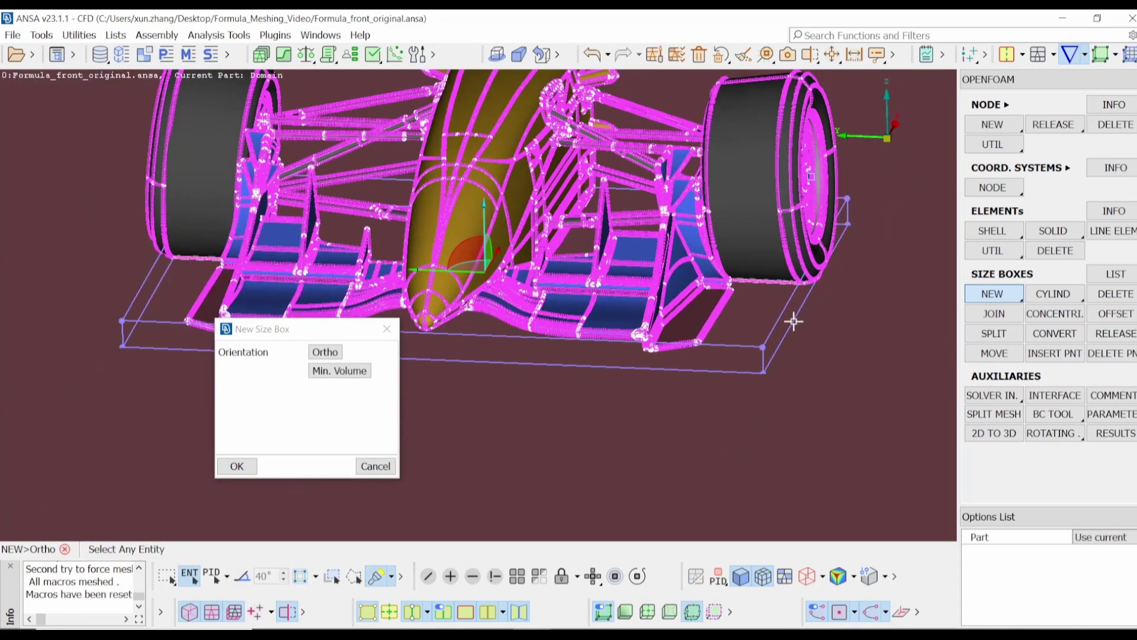
pyautogui.keyDown('ctrl'); pyautogui.moveTo(637, 341); pyautogui.dragTo(678, 394); pyautogui.keyUp('ctrl')
pyautogui.middleClick(679, 395)
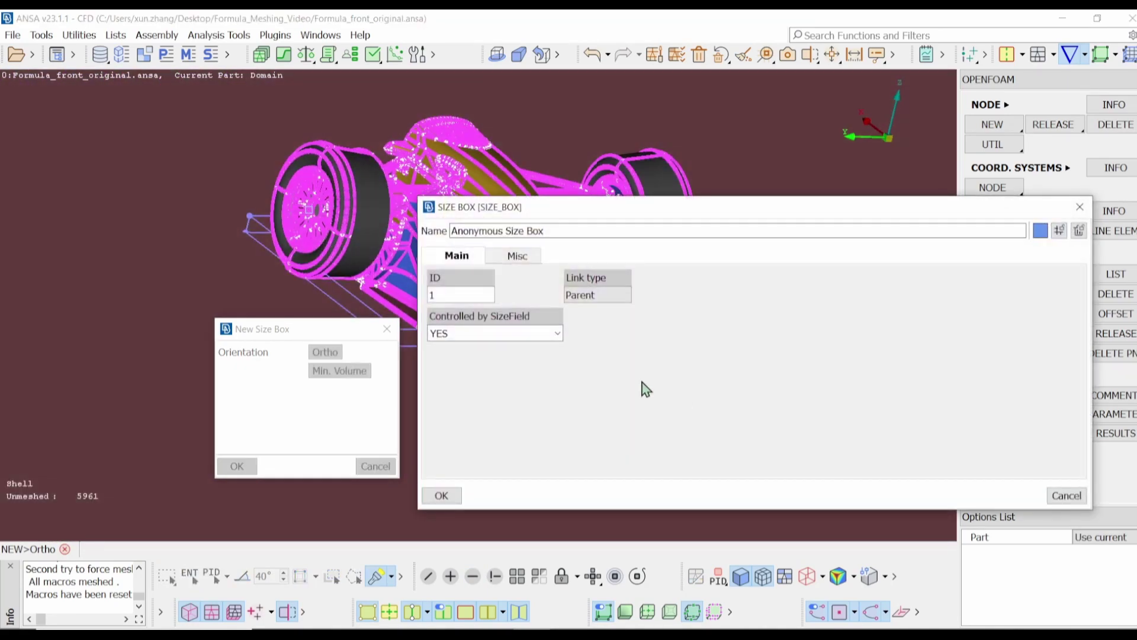
# Set size box 1 to SizeField NO, max surface length 30, max volume length 60, and confirm
pyautogui.click(557, 333)
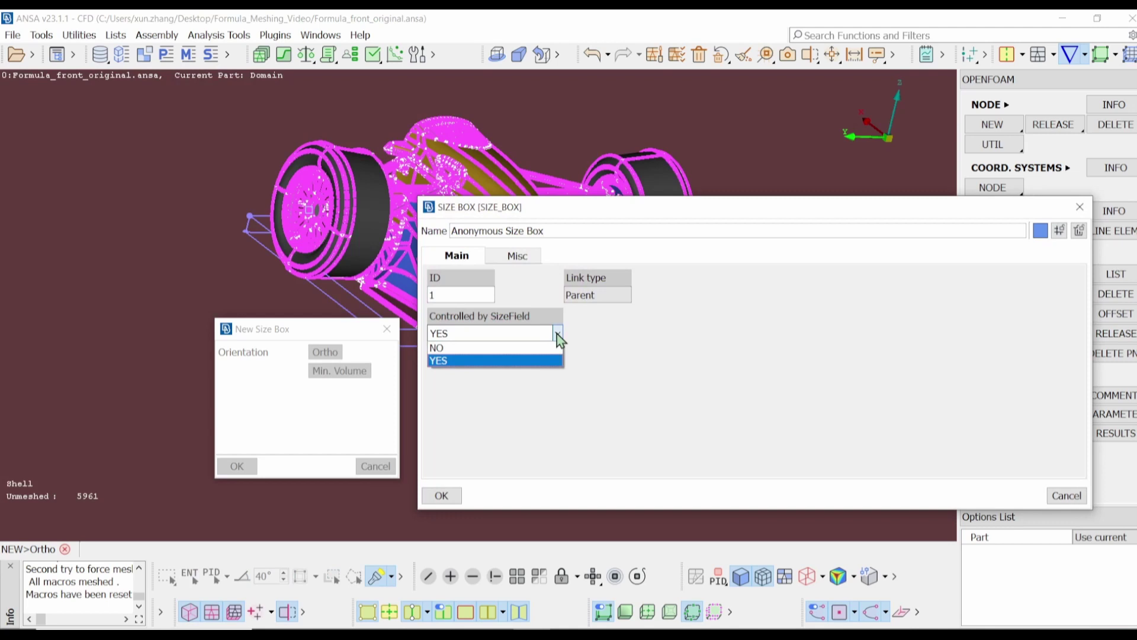
pyautogui.click(520, 349)
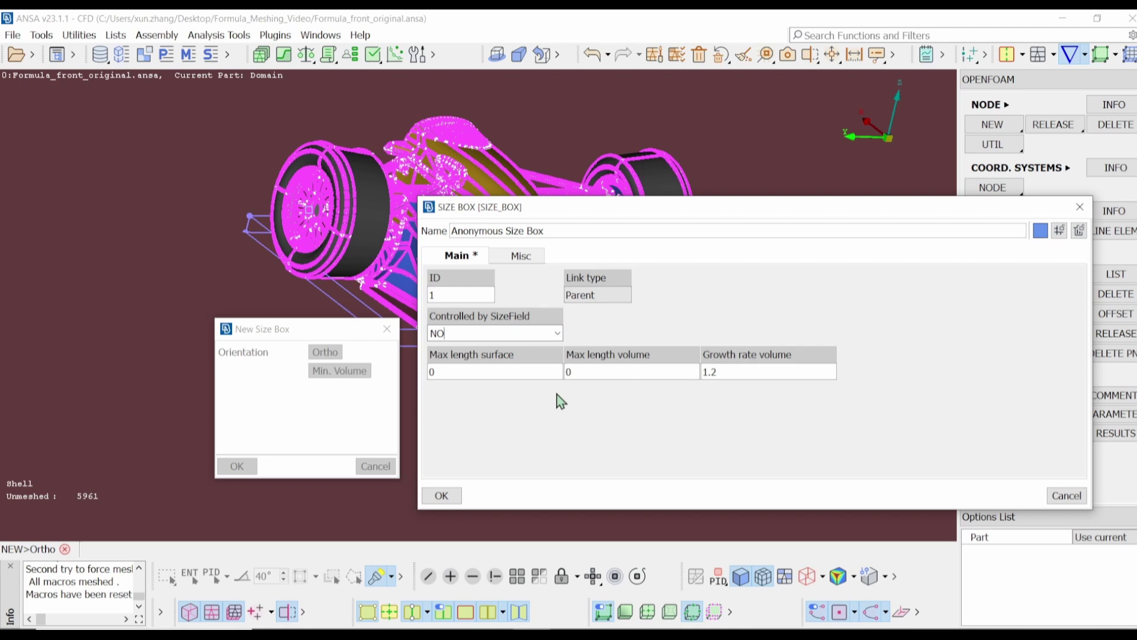
pyautogui.click(469, 371)
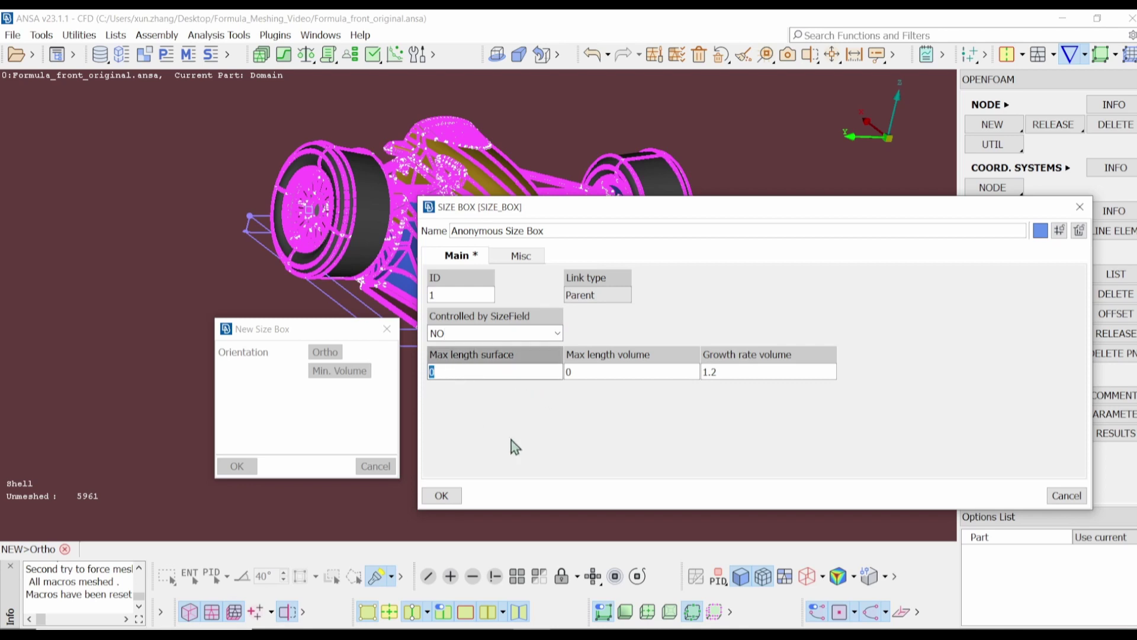
pyautogui.write('30')
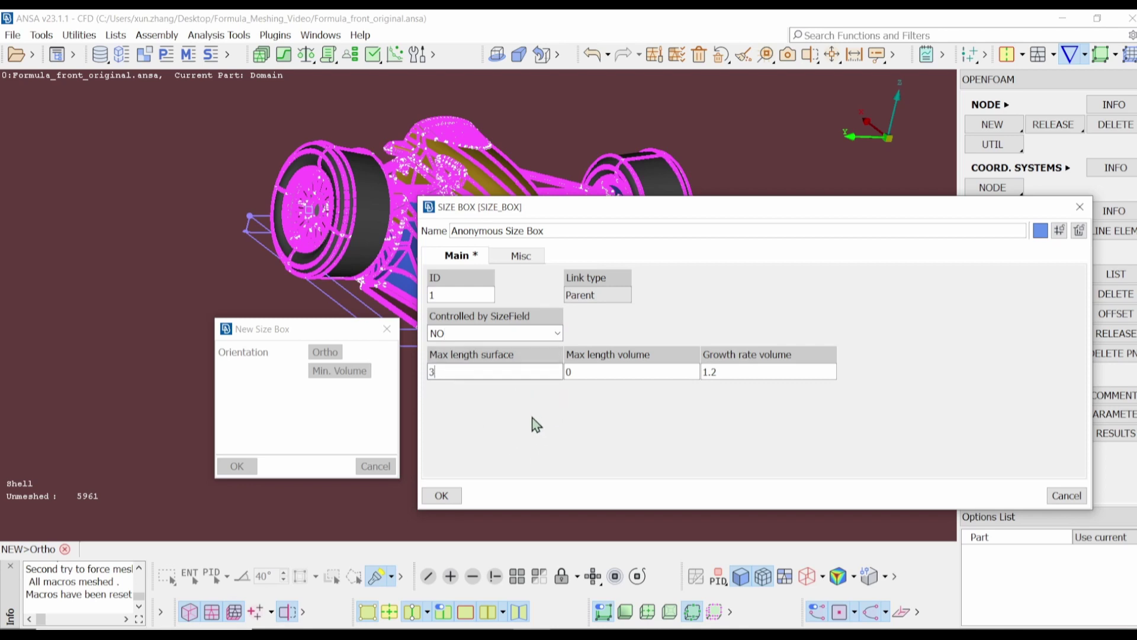
pyautogui.click(607, 375)
pyautogui.write('6')
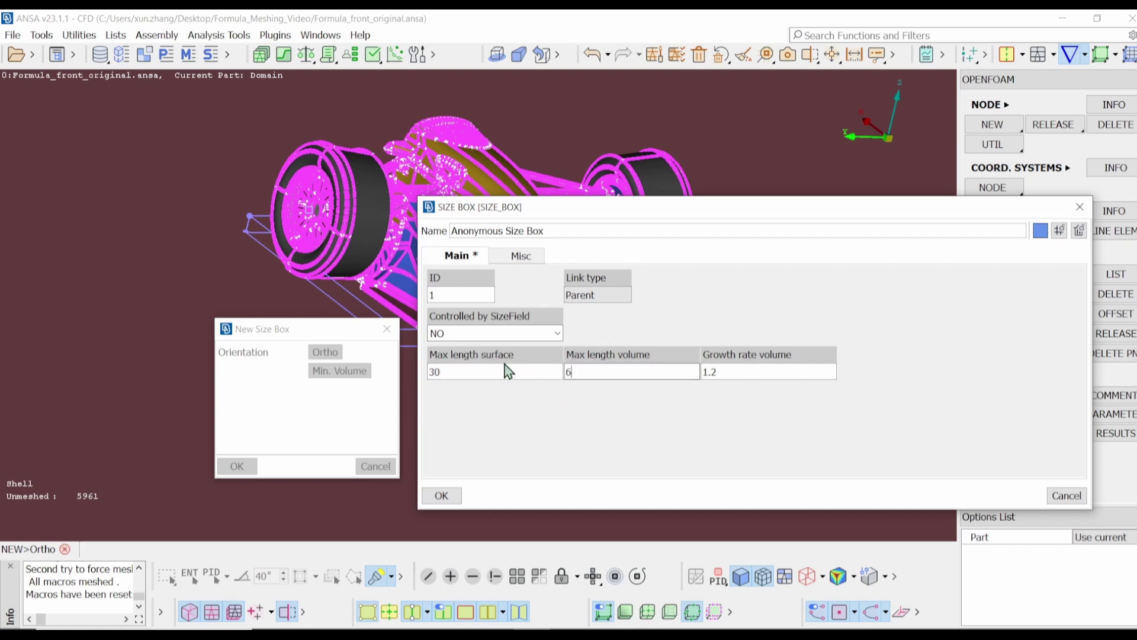
pyautogui.write('0')
pyautogui.click(445, 497)
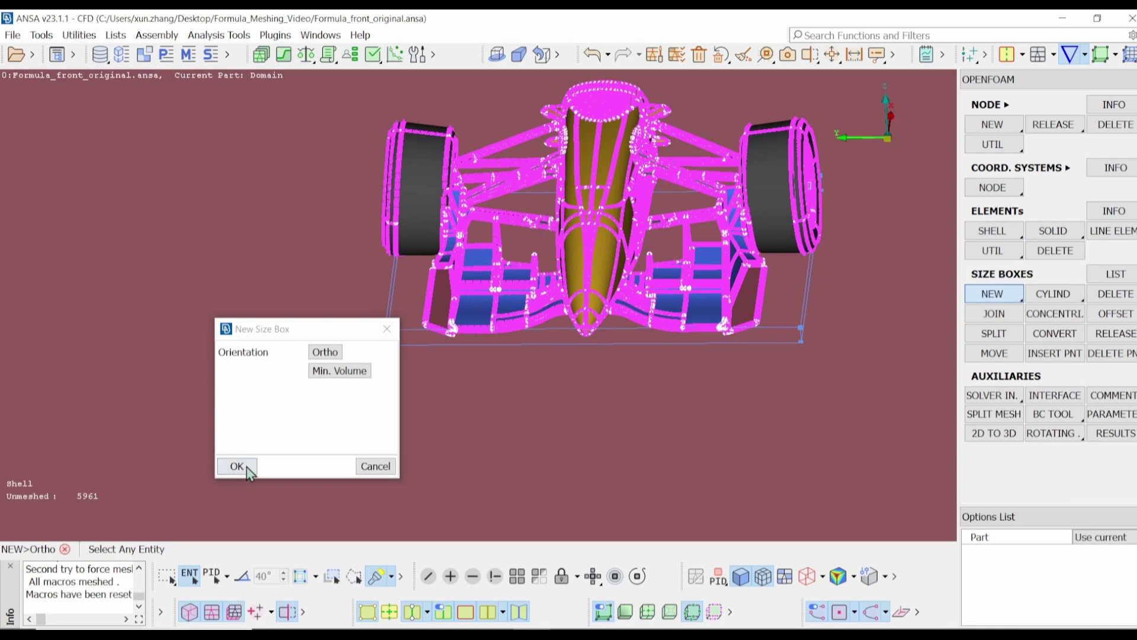
pyautogui.click(247, 467)
pyautogui.keyDown('ctrl'); pyautogui.moveTo(615, 361); pyautogui.dragTo(651, 354); pyautogui.keyUp('ctrl')
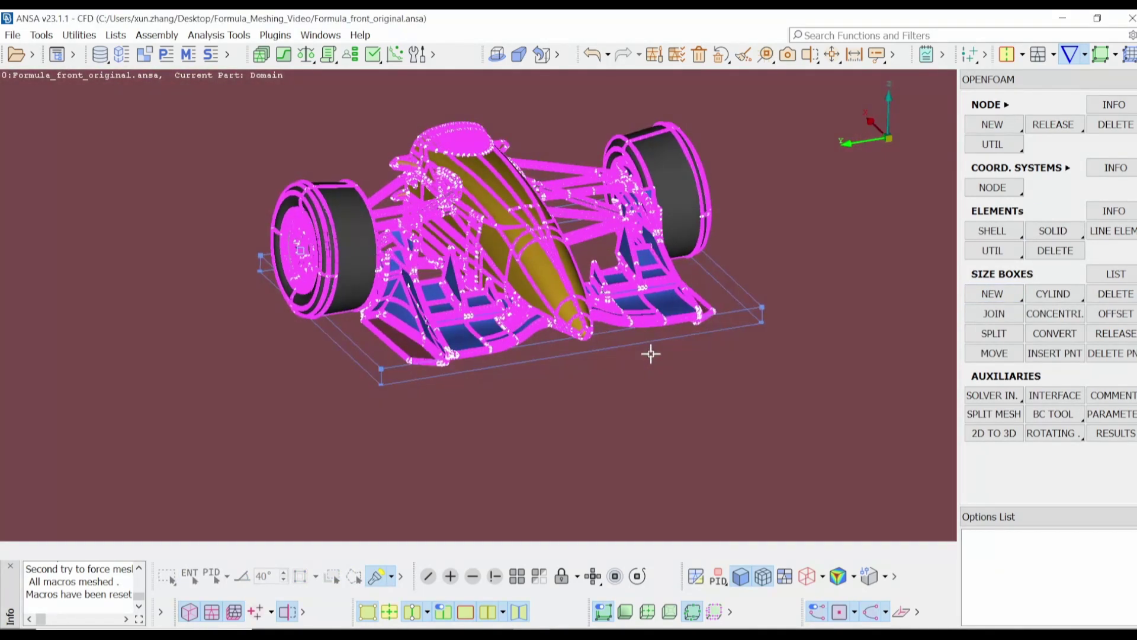
# Pick the size box's two corner control points for movement, allowed along X only
pyautogui.click(994, 353)
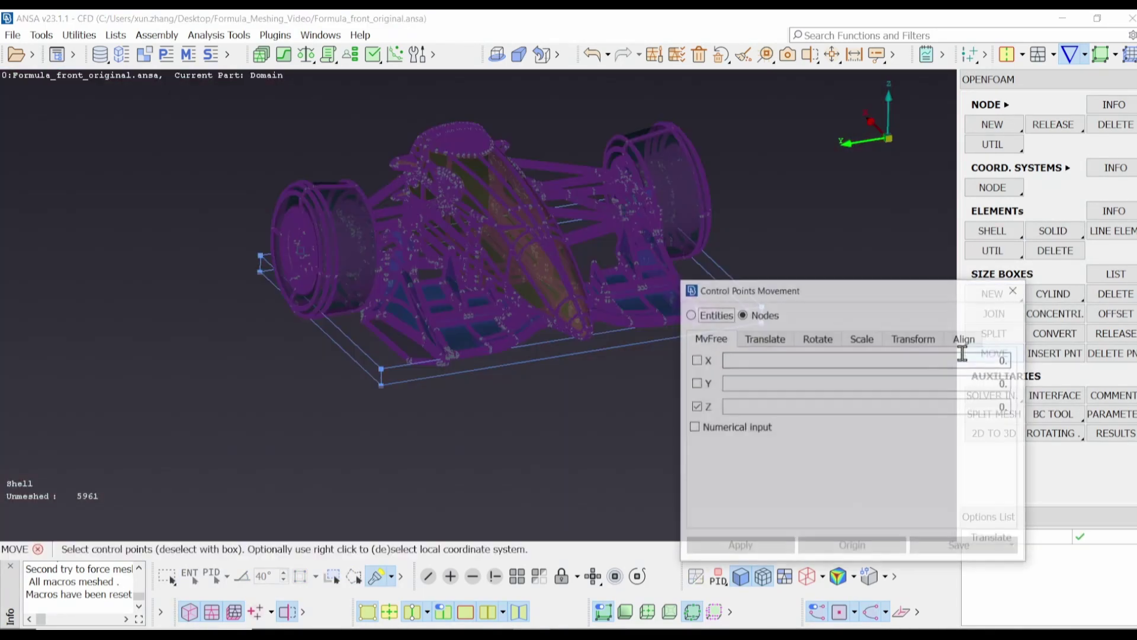
pyautogui.keyDown('ctrl'); pyautogui.moveTo(487, 297); pyautogui.dragTo(468, 286); pyautogui.keyUp('ctrl')
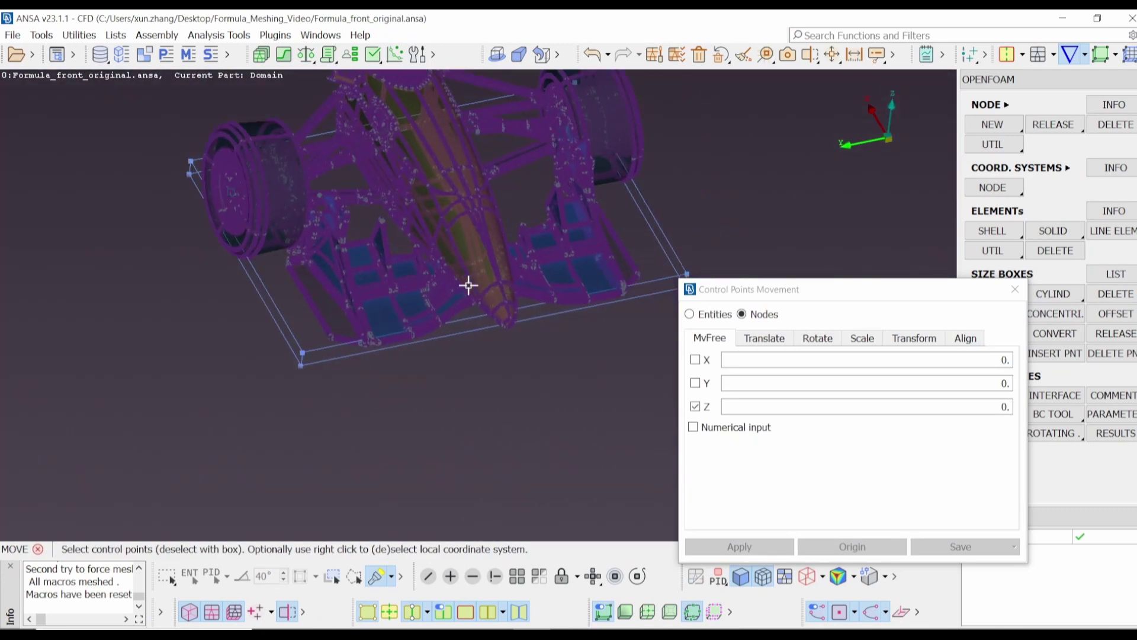
pyautogui.keyDown('ctrl'); pyautogui.moveTo(468, 285); pyautogui.dragTo(423, 268, button='middle'); pyautogui.keyUp('ctrl')
pyautogui.keyDown('ctrl'); pyautogui.moveTo(497, 302); pyautogui.dragTo(499, 291); pyautogui.keyUp('ctrl')
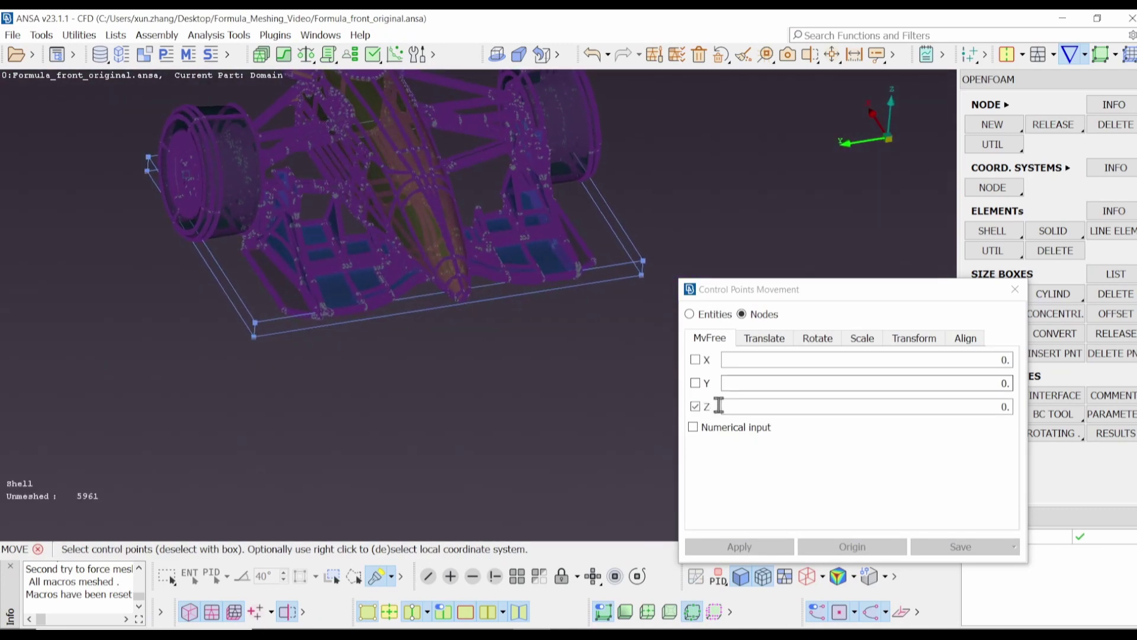
pyautogui.click(697, 361)
pyautogui.click(696, 406)
pyautogui.keyDown('ctrl'); pyautogui.moveTo(538, 366); pyautogui.dragTo(490, 350); pyautogui.keyUp('ctrl')
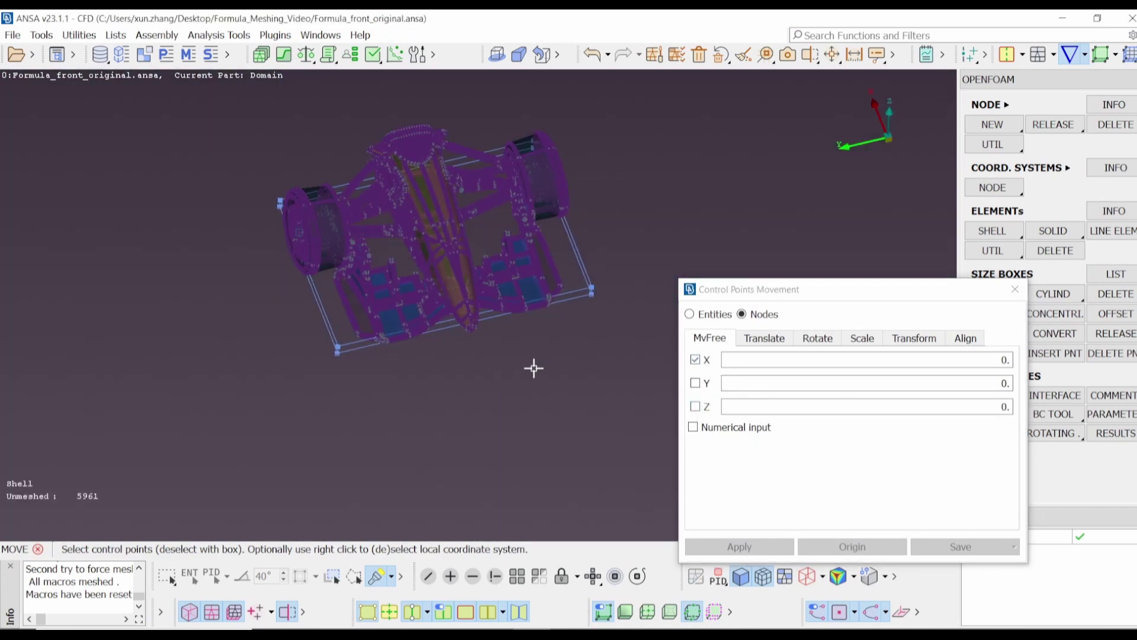
pyautogui.moveTo(656, 367); pyautogui.dragTo(571, 275)
pyautogui.moveTo(421, 369); pyautogui.dragTo(345, 371)
pyautogui.middleClick(461, 368)
# Stretch the selected corners along X to extend the box and accept the move
pyautogui.scroll(-3, 338, 350)
pyautogui.click(392, 421)
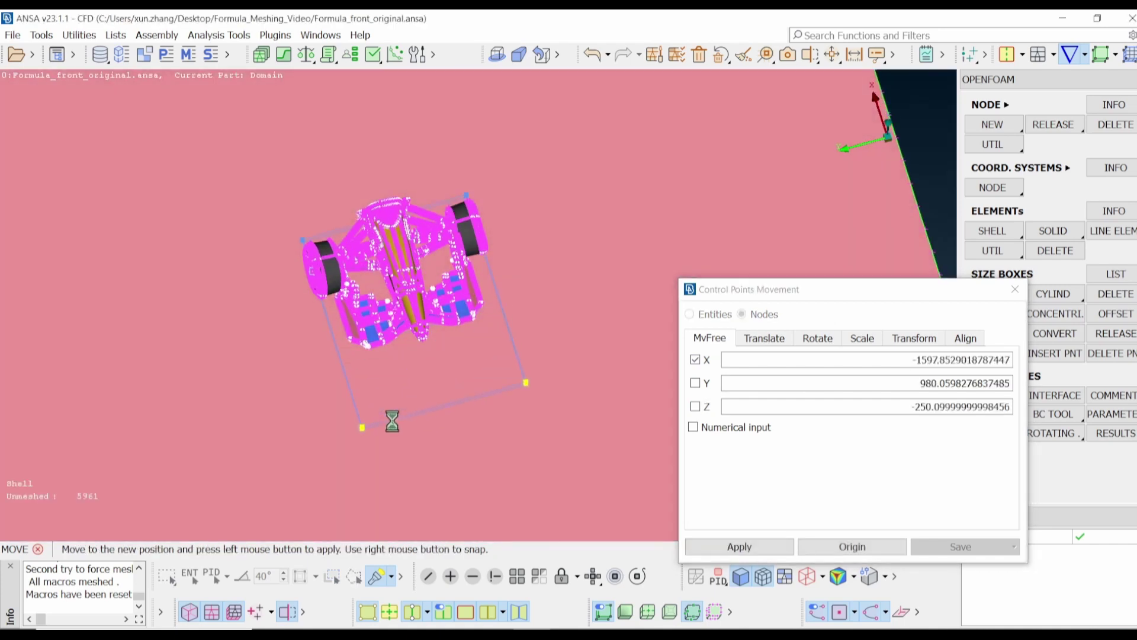
pyautogui.keyDown('ctrl'); pyautogui.moveTo(425, 427); pyautogui.dragTo(535, 325); pyautogui.keyUp('ctrl')
pyautogui.keyDown('ctrl'); pyautogui.moveTo(508, 407); pyautogui.dragTo(332, 340); pyautogui.keyUp('ctrl')
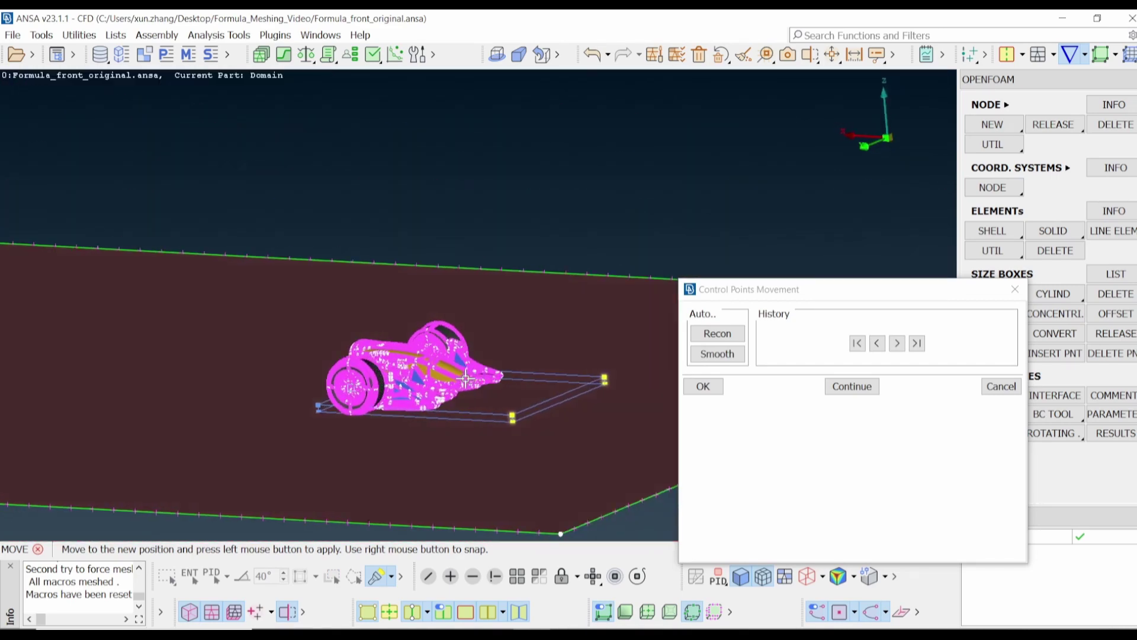
pyautogui.scroll(3, 297, 338)
pyautogui.keyDown('ctrl'); pyautogui.moveTo(255, 331); pyautogui.dragTo(526, 376); pyautogui.keyUp('ctrl')
pyautogui.scroll(4, 286, 356)
pyautogui.middleClick(533, 418)
# Check the stretched box in an exact side view (F3) and finish the Move function
pyautogui.keyDown('ctrl'); pyautogui.moveTo(526, 375); pyautogui.dragTo(458, 380, button='middle'); pyautogui.keyUp('ctrl')
pyautogui.scroll(-3, 520, 370)
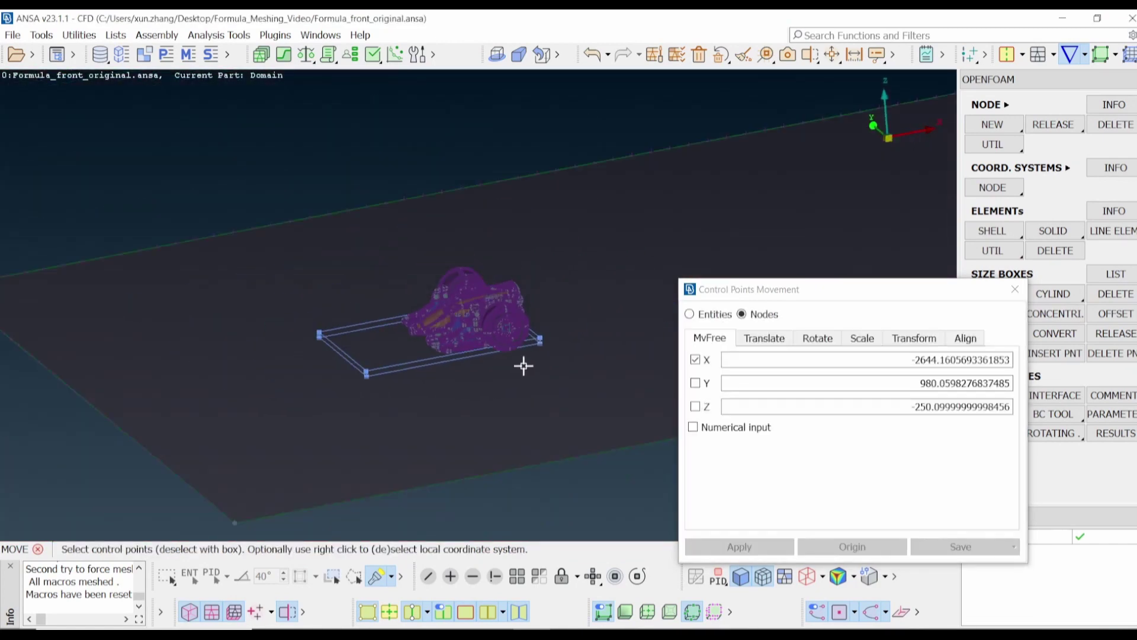
pyautogui.keyDown('ctrl'); pyautogui.moveTo(523, 366); pyautogui.dragTo(506, 355); pyautogui.keyUp('ctrl')
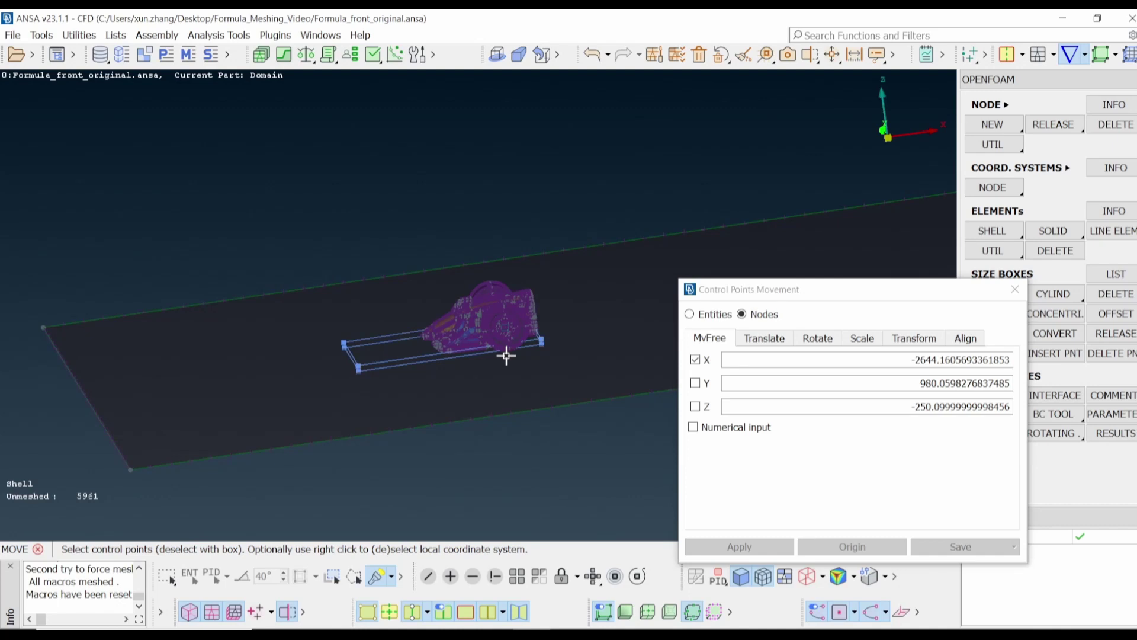
pyautogui.press('F3')
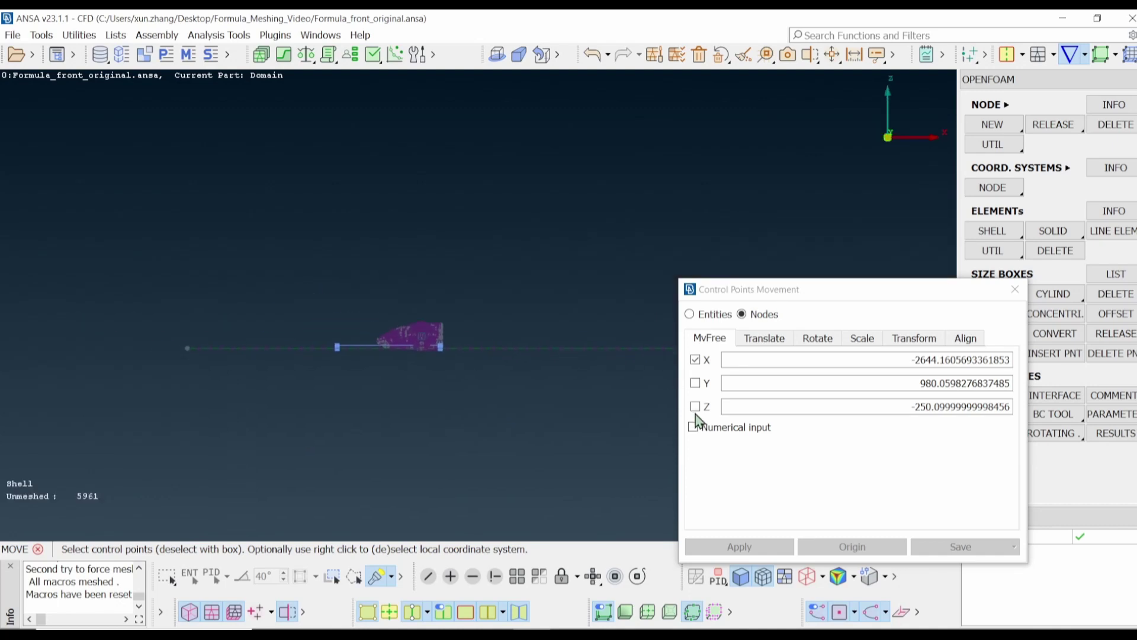
pyautogui.middleClick(506, 381)
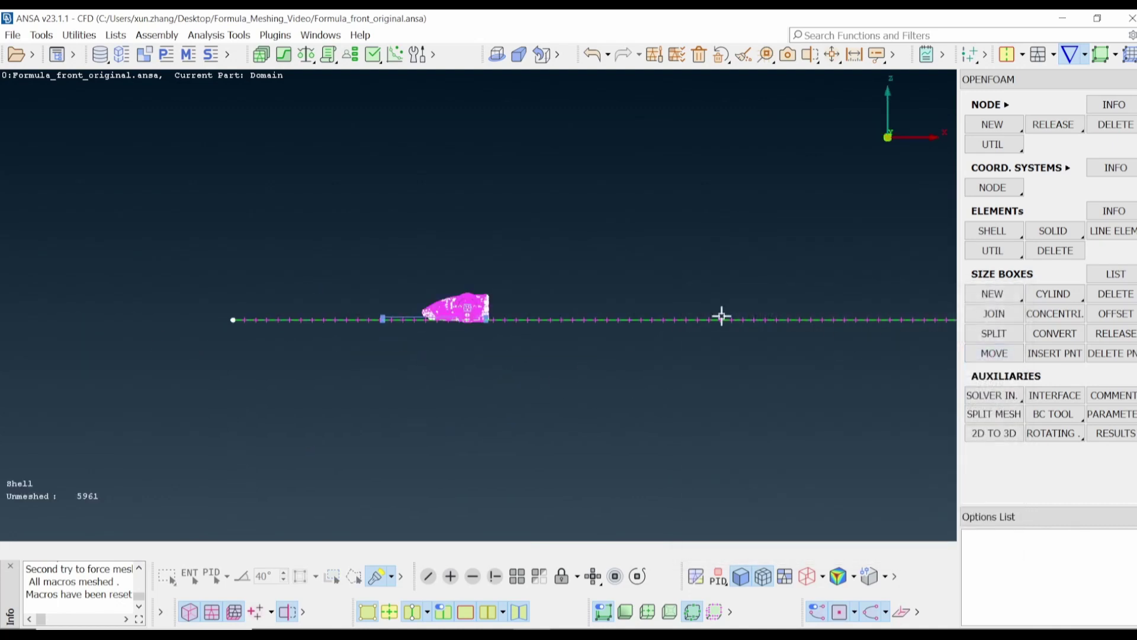
pyautogui.scroll(6, 450, 289)
pyautogui.keyDown('ctrl'); pyautogui.moveTo(620, 323); pyautogui.dragTo(637, 298, button='middle'); pyautogui.keyUp('ctrl')
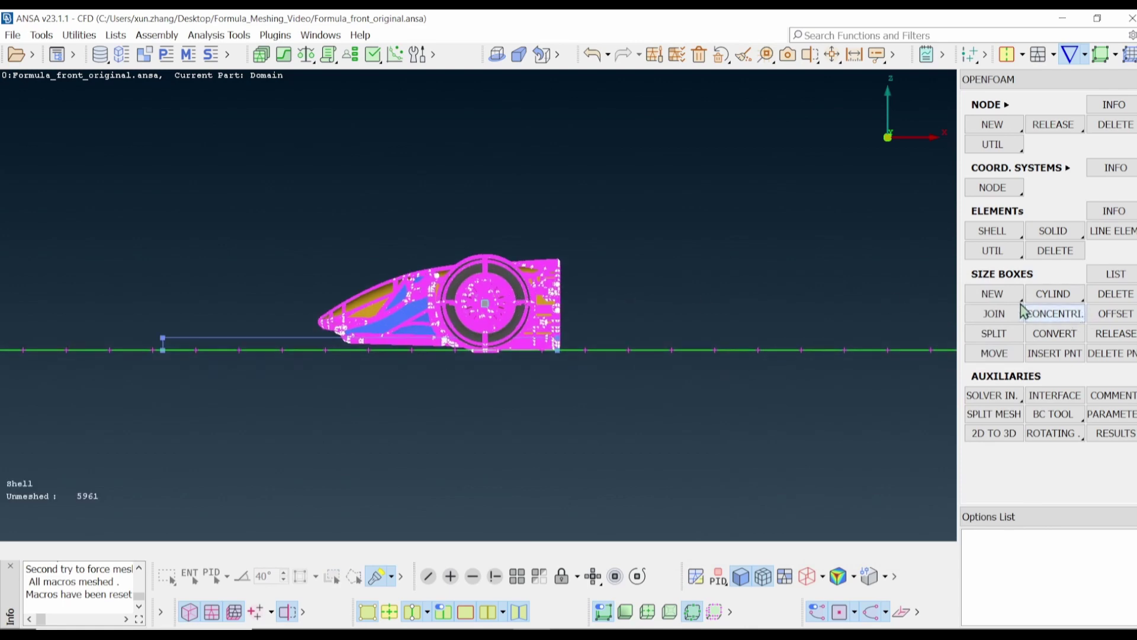
# Create a second Ortho size box around the front wheel entities and confirm with OK
pyautogui.click(992, 294)
pyautogui.click(1001, 307)
pyautogui.scroll(2, 628, 278)
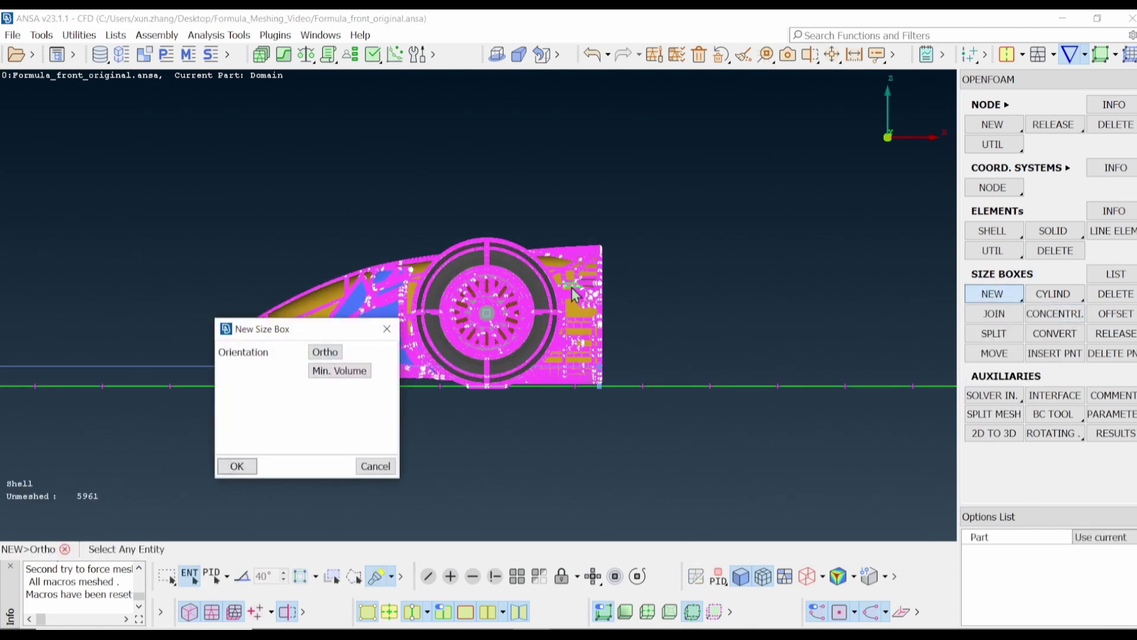
pyautogui.scroll(5, 603, 263)
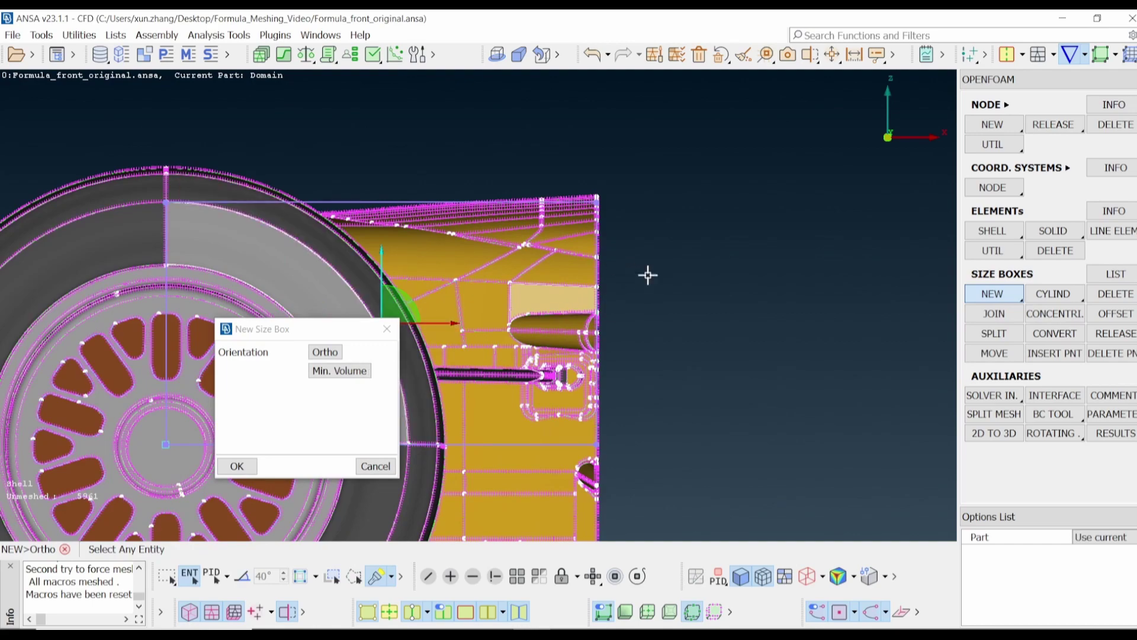
pyautogui.keyDown('ctrl'); pyautogui.moveTo(647, 272); pyautogui.dragTo(647, 371); pyautogui.keyUp('ctrl')
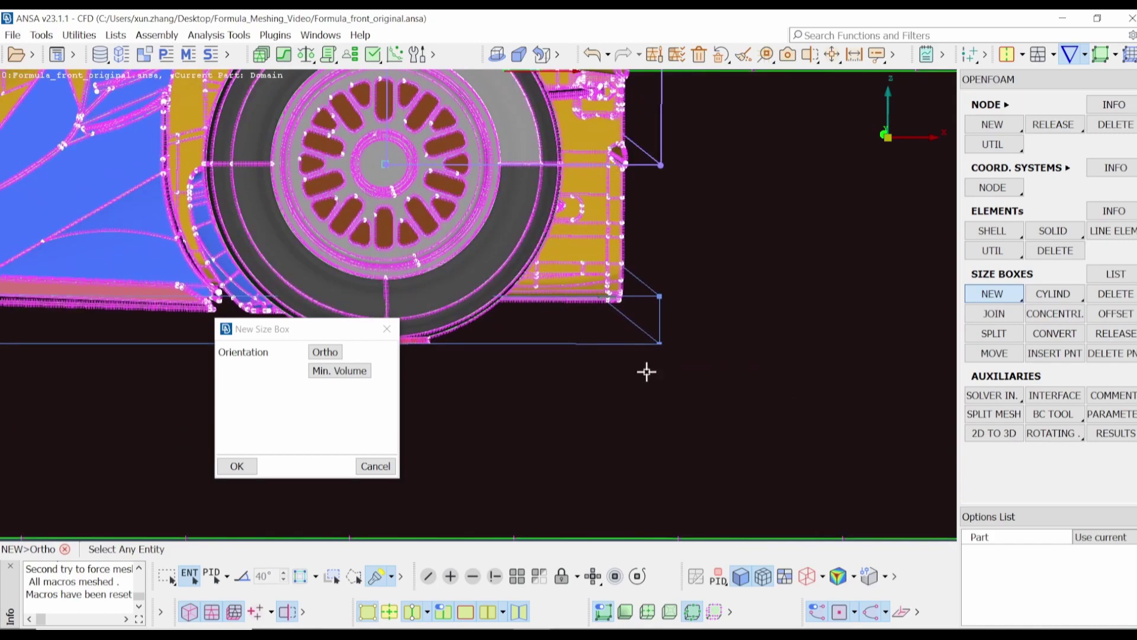
pyautogui.scroll(5, 616, 321)
pyautogui.keyDown('ctrl'); pyautogui.moveTo(616, 322); pyautogui.dragTo(588, 259); pyautogui.keyUp('ctrl')
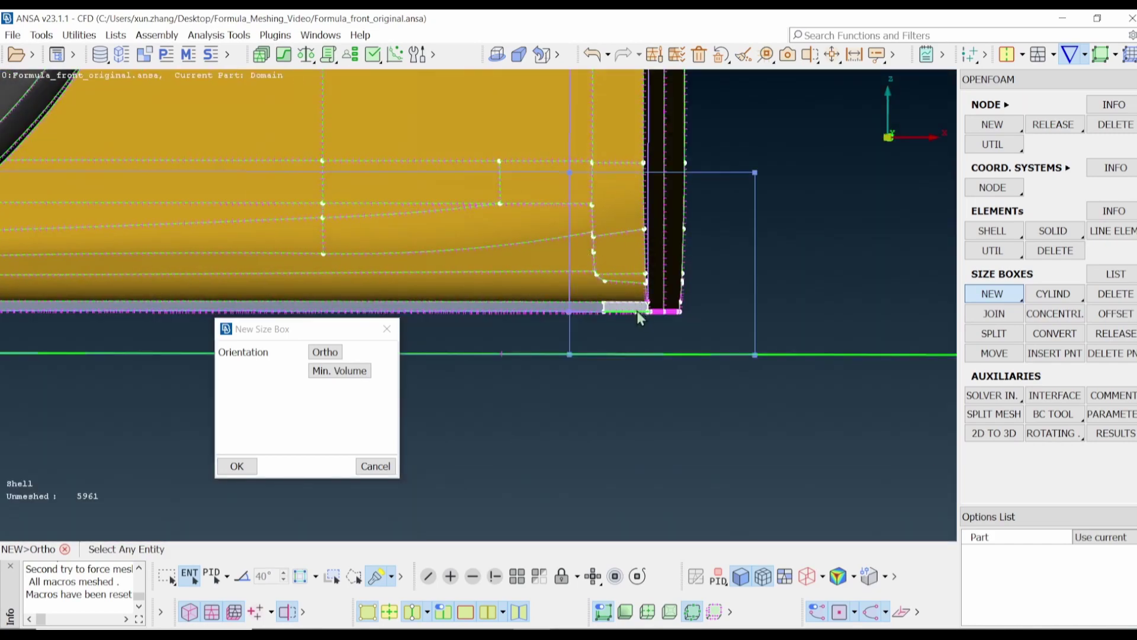
pyautogui.scroll(-8, 638, 314)
pyautogui.scroll(-5, 655, 303)
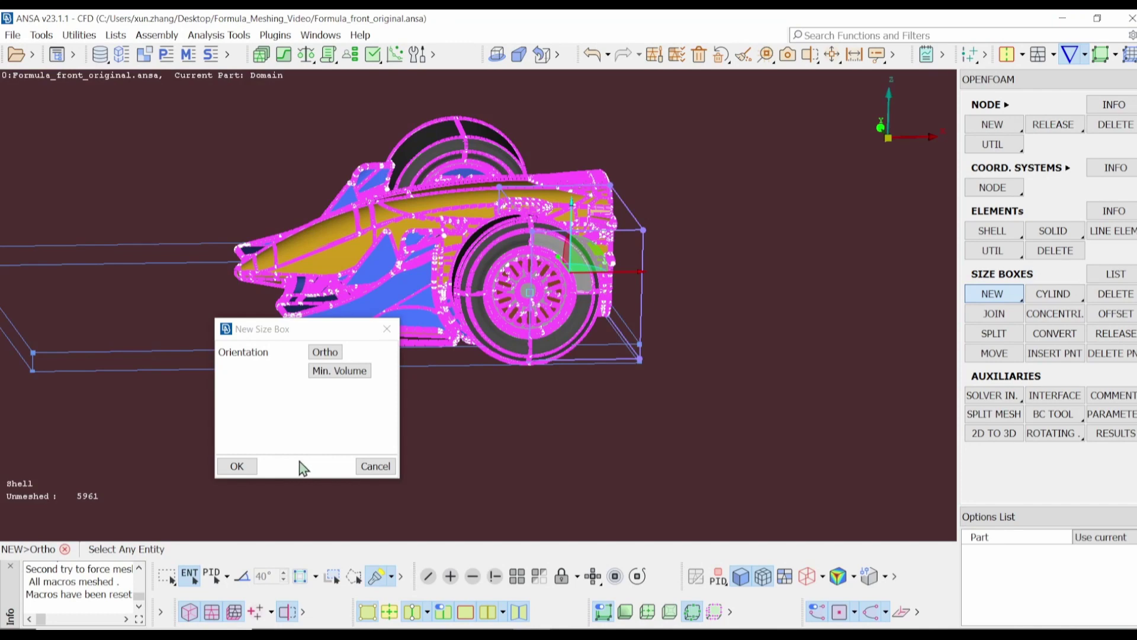
pyautogui.click(237, 466)
# Set size box 2 to SizeField NO, max surface length 30, max volume length 60, and confirm
pyautogui.click(248, 471)
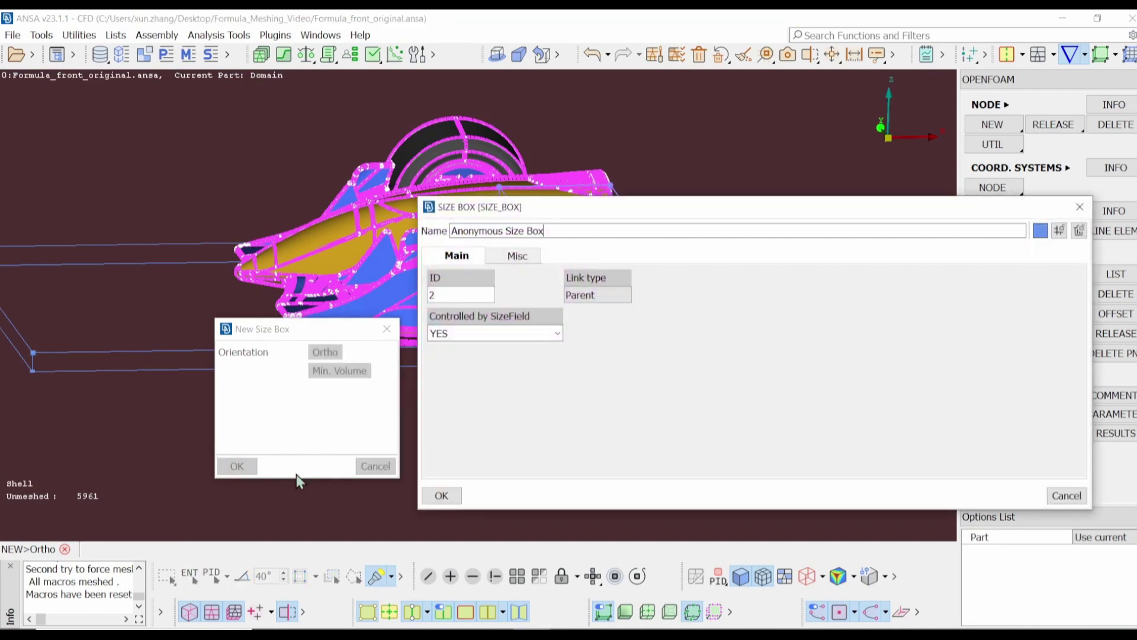
pyautogui.click(554, 333)
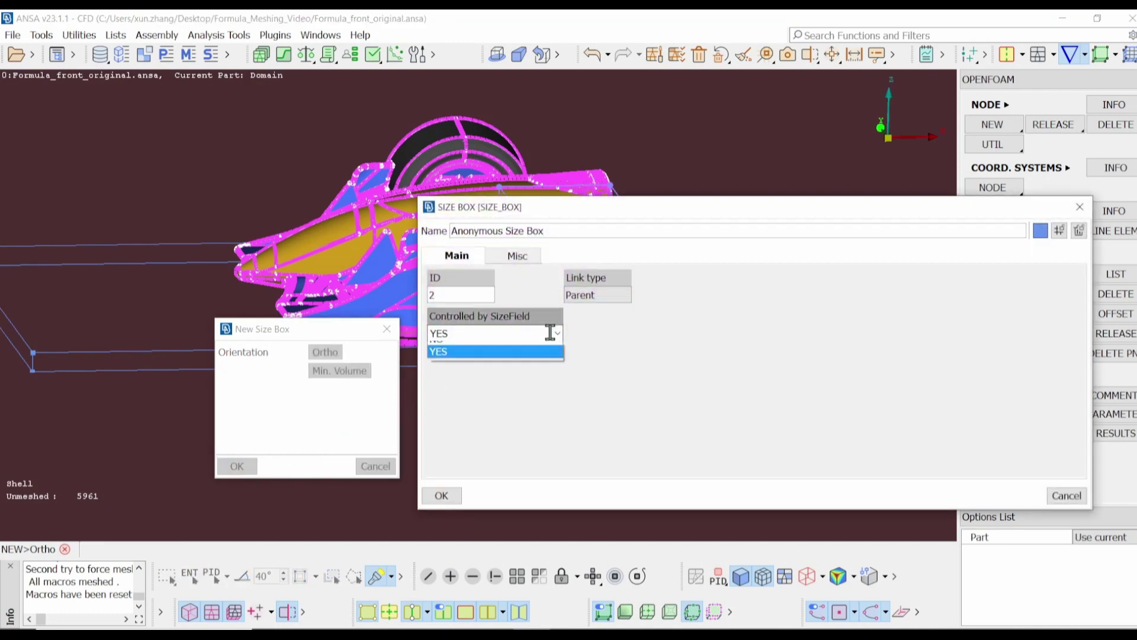
pyautogui.click(508, 349)
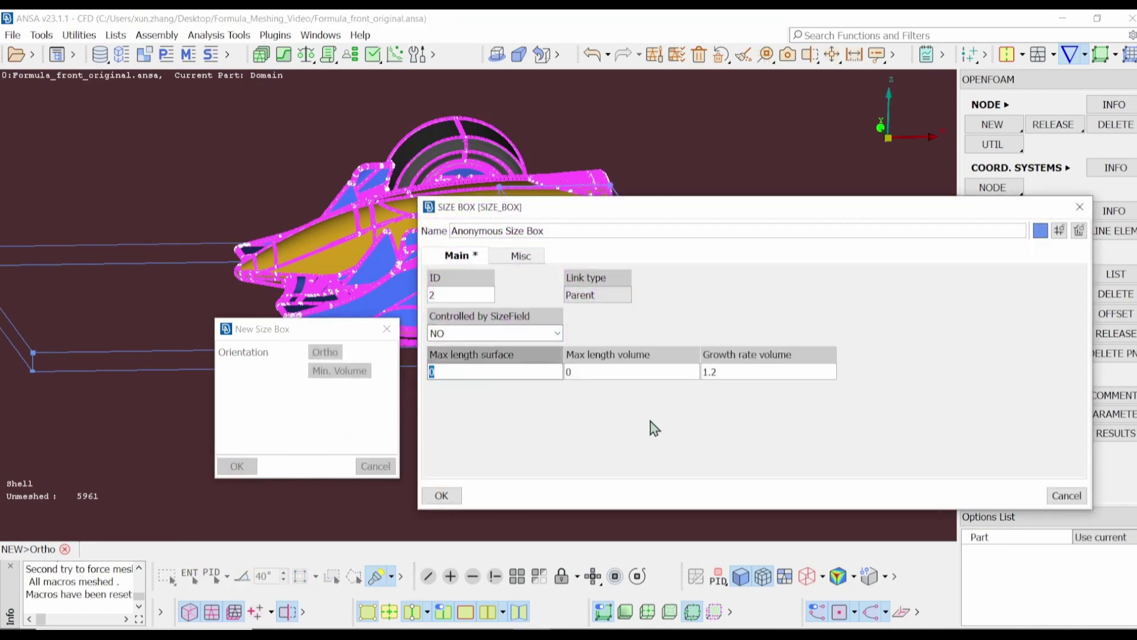
pyautogui.write('3')
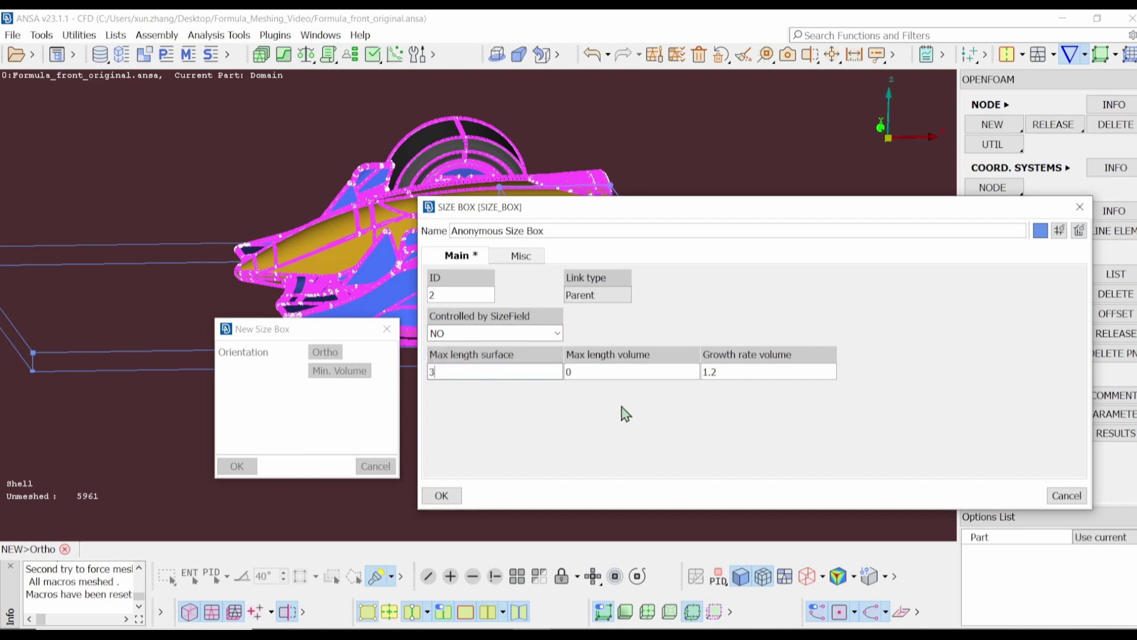
pyautogui.write('0')
pyautogui.press('Tab')
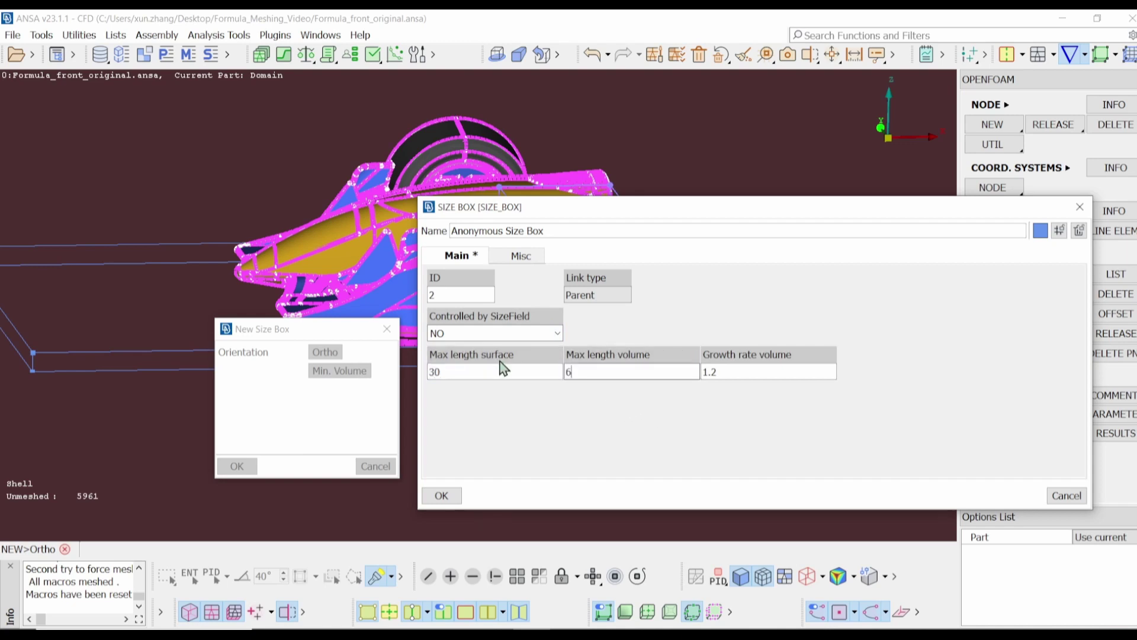
pyautogui.write('60')
pyautogui.click(441, 495)
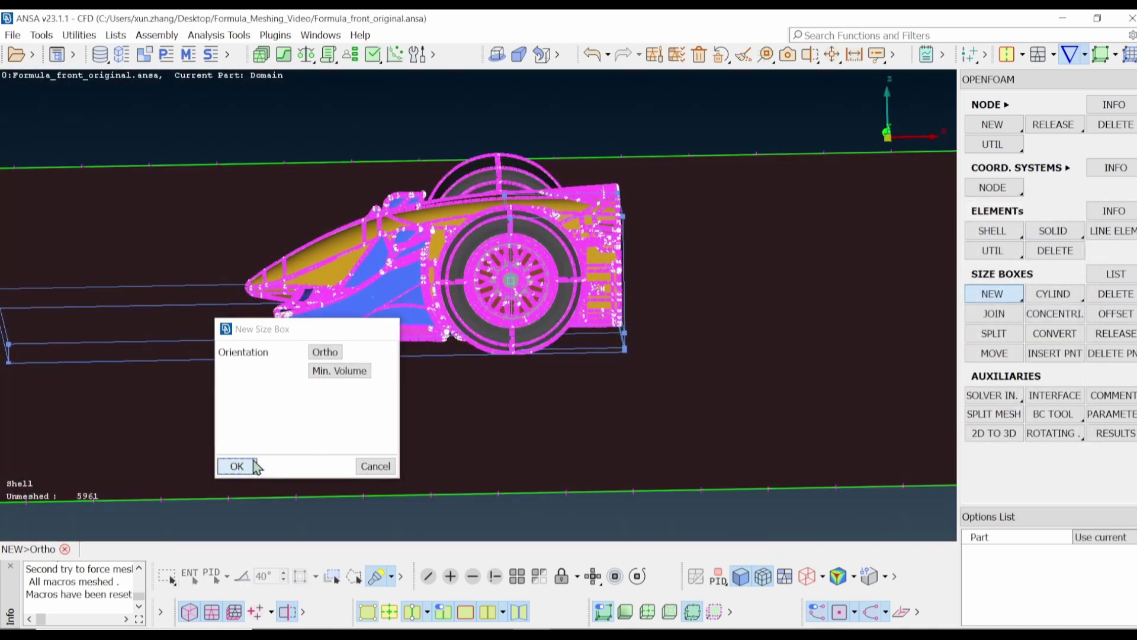
pyautogui.click(254, 466)
# Start moving size box 2's control points and pick a rear corner point
pyautogui.keyDown('ctrl'); pyautogui.moveTo(542, 338); pyautogui.dragTo(782, 370); pyautogui.keyUp('ctrl')
pyautogui.click(998, 351)
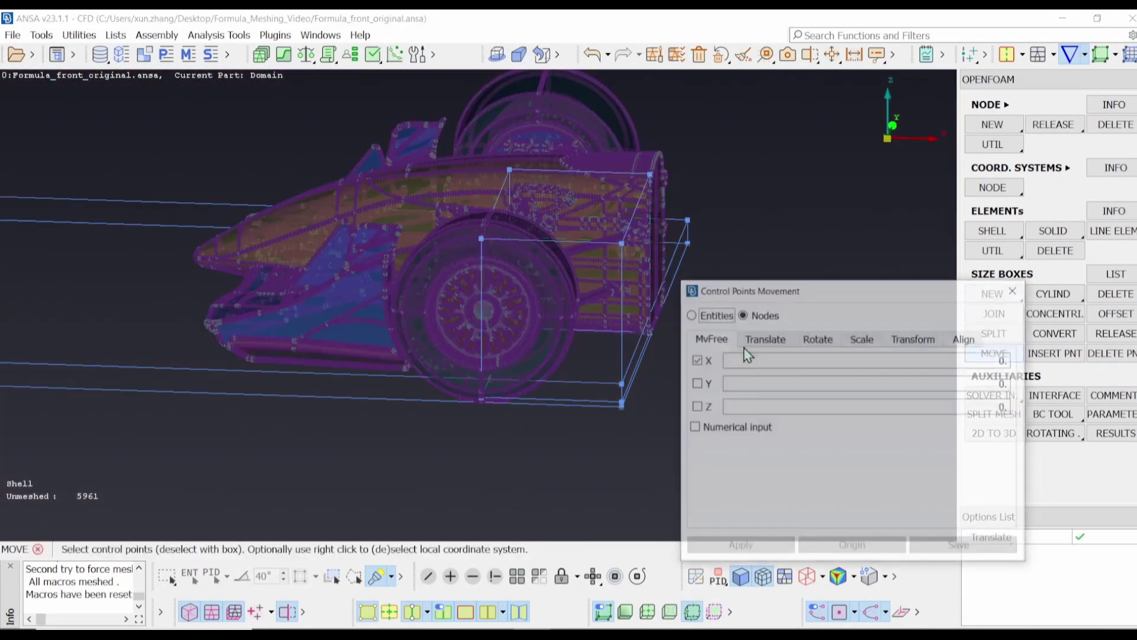
pyautogui.keyDown('ctrl'); pyautogui.moveTo(568, 324); pyautogui.dragTo(510, 308); pyautogui.keyUp('ctrl')
pyautogui.keyDown('ctrl'); pyautogui.moveTo(456, 194); pyautogui.dragTo(464, 296); pyautogui.keyUp('ctrl')
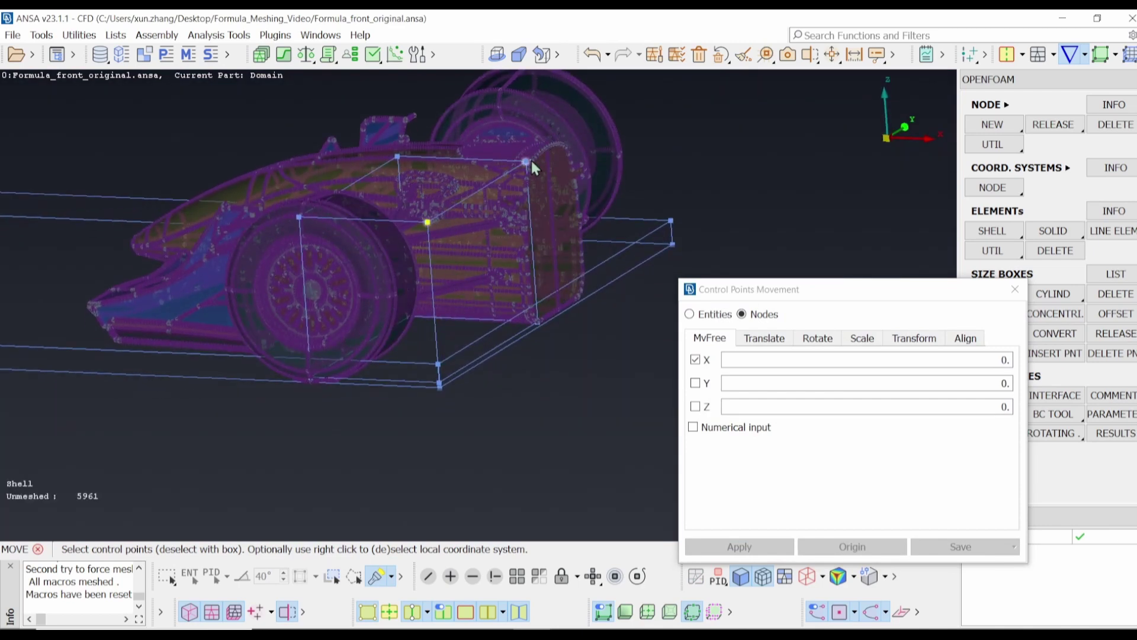
pyautogui.scroll(6, 438, 406)
pyautogui.keyDown('ctrl'); pyautogui.moveTo(475, 358); pyautogui.dragTo(448, 357); pyautogui.keyUp('ctrl')
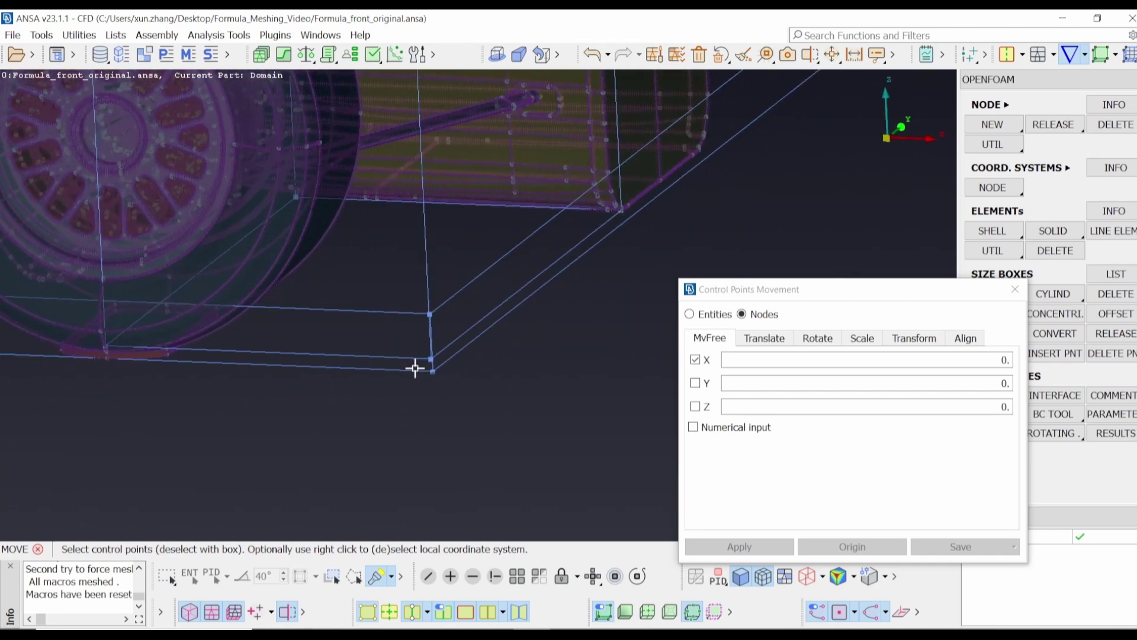
pyautogui.scroll(3, 455, 356)
pyautogui.click(439, 357)
# Pick the lower rear corner too and confirm the points for movement along X
pyautogui.scroll(-2, 446, 300)
pyautogui.keyDown('ctrl'); pyautogui.moveTo(663, 236); pyautogui.dragTo(340, 415, button='middle'); pyautogui.keyUp('ctrl')
pyautogui.scroll(-1, 539, 314)
pyautogui.scroll(5, 340, 415)
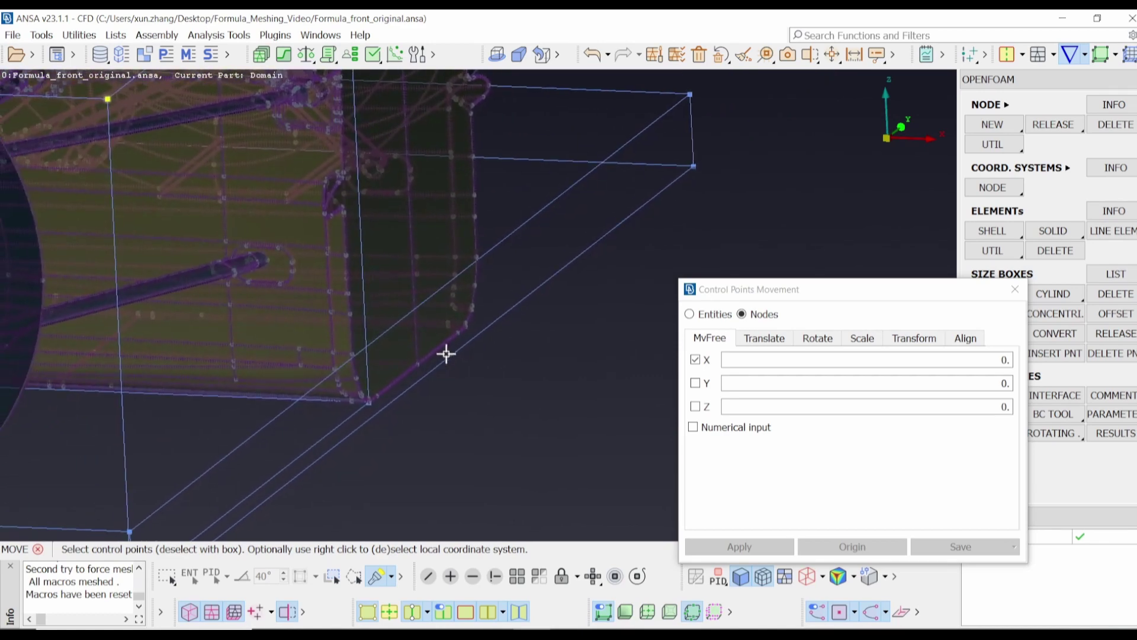
pyautogui.keyDown('ctrl'); pyautogui.moveTo(369, 395); pyautogui.dragTo(356, 397); pyautogui.keyUp('ctrl')
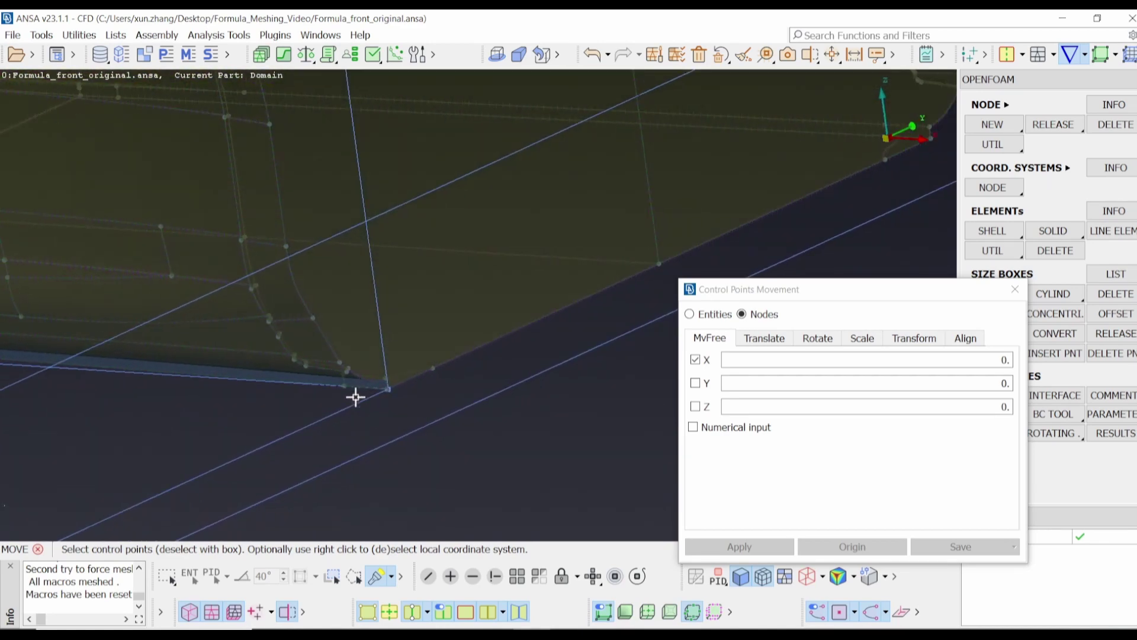
pyautogui.click(392, 391)
pyautogui.scroll(-5, 397, 388)
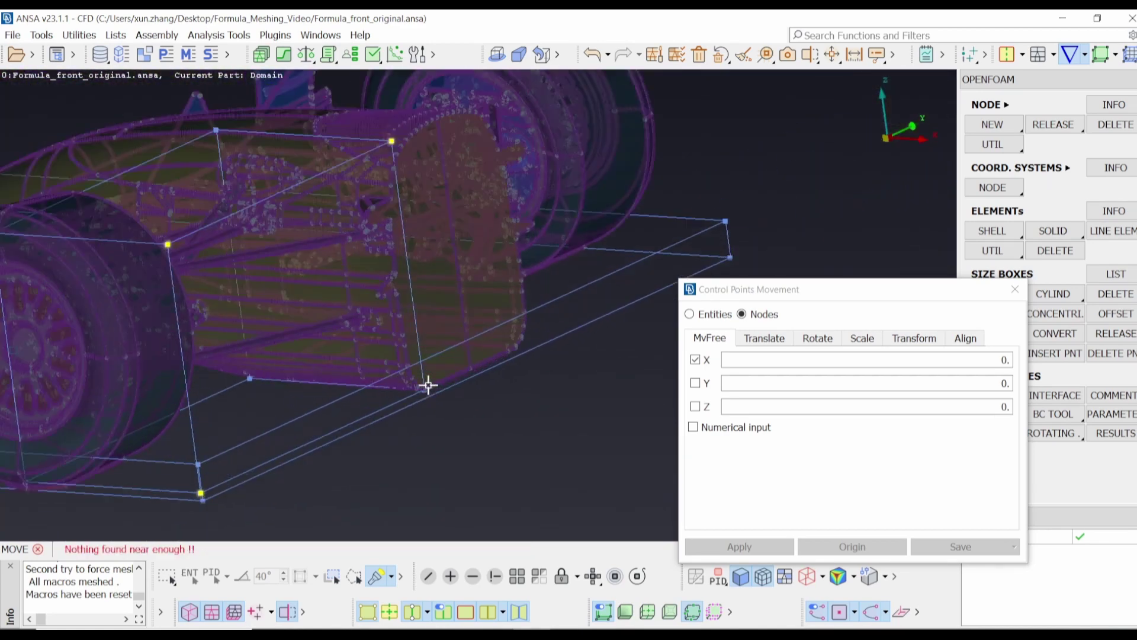
pyautogui.scroll(5, 427, 388)
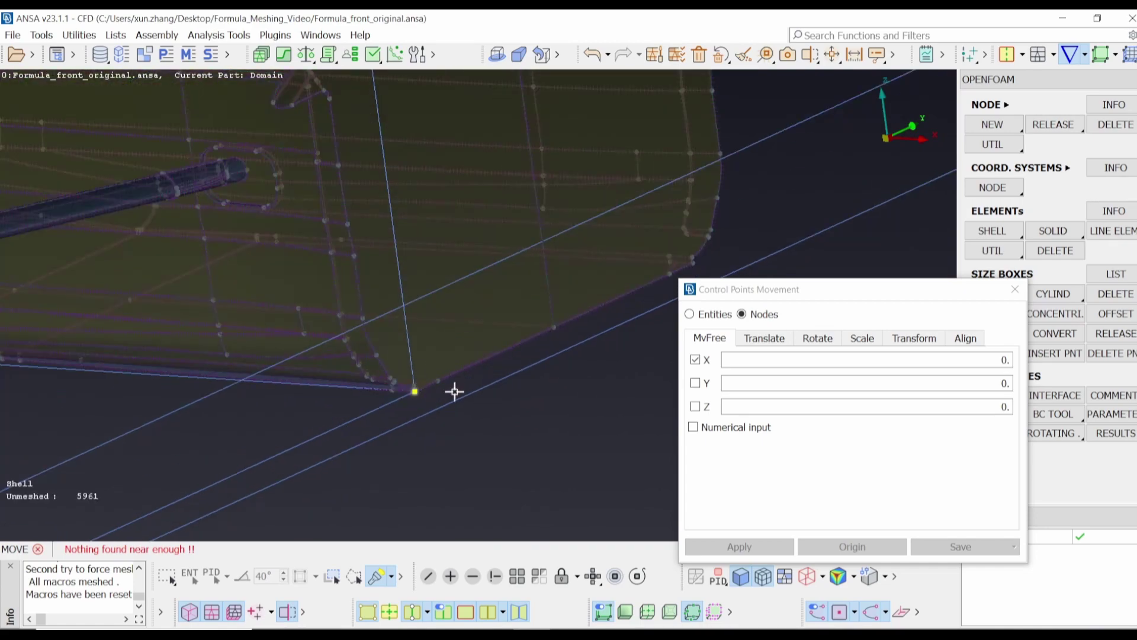
pyautogui.scroll(-6, 474, 382)
pyautogui.middleClick(523, 383)
pyautogui.moveTo(481, 363)
pyautogui.keyDown('ctrl'); pyautogui.mouseDown()
pyautogui.moveTo(469, 351)
pyautogui.moveTo(503, 347)
pyautogui.moveTo(430, 353)
pyautogui.moveTo(498, 336)
pyautogui.moveTo(496, 352)
pyautogui.mouseUp(); pyautogui.keyUp('ctrl')
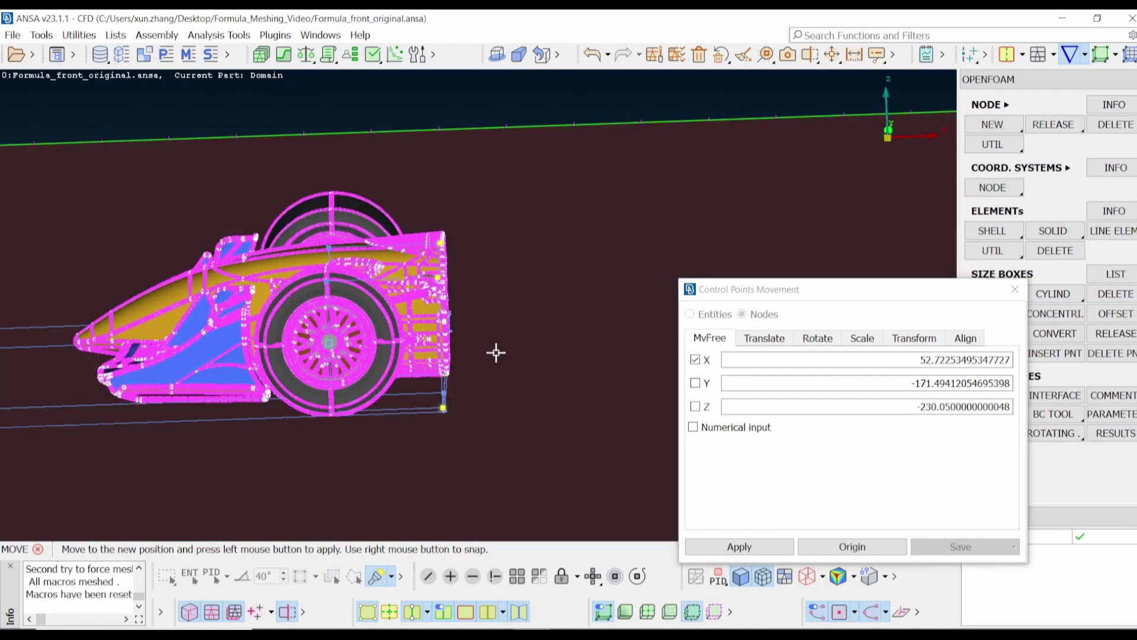
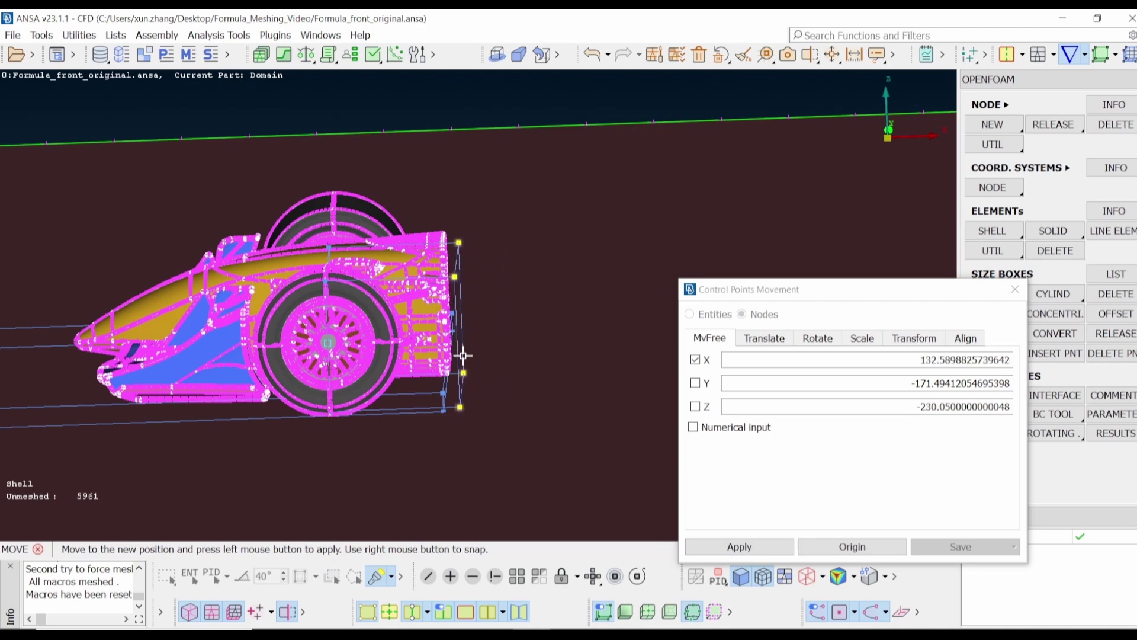
# Move the size box's end control points along X to about 132.6 and accept
pyautogui.click(463, 356)
pyautogui.keyDown('ctrl'); pyautogui.moveTo(506, 285); pyautogui.dragTo(505, 348); pyautogui.keyUp('ctrl')
pyautogui.keyDown('ctrl'); pyautogui.moveTo(358, 472); pyautogui.dragTo(435, 342, button='middle'); pyautogui.keyUp('ctrl')
pyautogui.scroll(5, 434, 343)
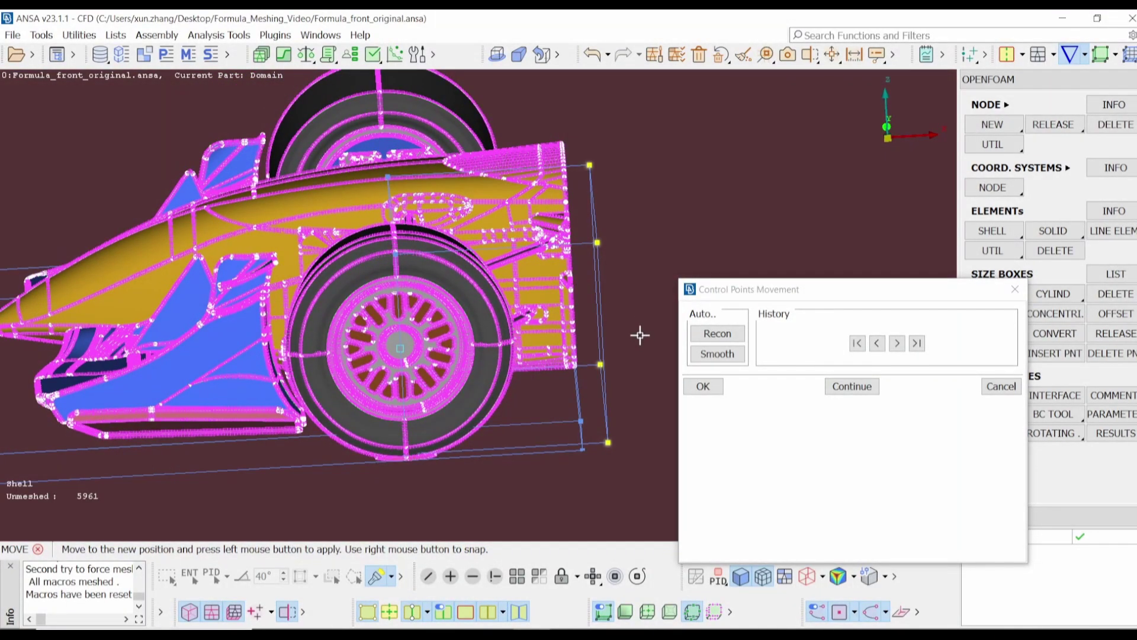
pyautogui.click(640, 335)
# Select the size box's bottom corner point near the front wheel
pyautogui.keyDown('ctrl'); pyautogui.moveTo(624, 292); pyautogui.dragTo(559, 293); pyautogui.keyUp('ctrl')
pyautogui.keyDown('ctrl'); pyautogui.moveTo(559, 293); pyautogui.dragTo(327, 387, button='middle'); pyautogui.keyUp('ctrl')
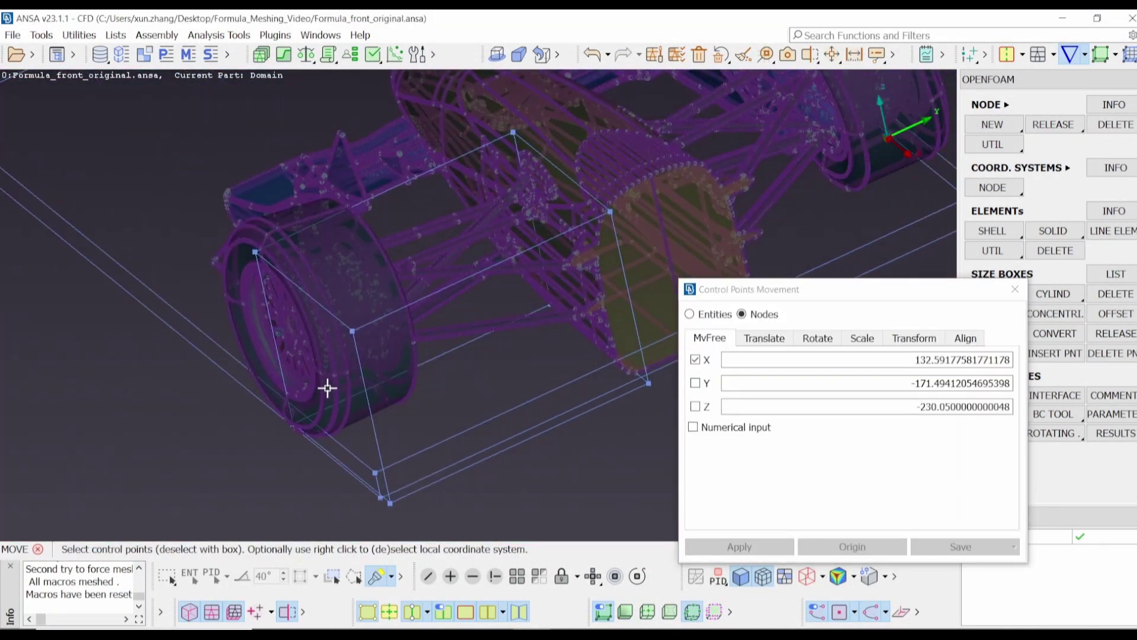
pyautogui.keyDown('ctrl'); pyautogui.moveTo(328, 388); pyautogui.dragTo(437, 345); pyautogui.keyUp('ctrl')
pyautogui.keyDown('ctrl'); pyautogui.moveTo(510, 314); pyautogui.dragTo(395, 378); pyautogui.keyUp('ctrl')
pyautogui.click(478, 458)
pyautogui.scroll(3, 451, 383)
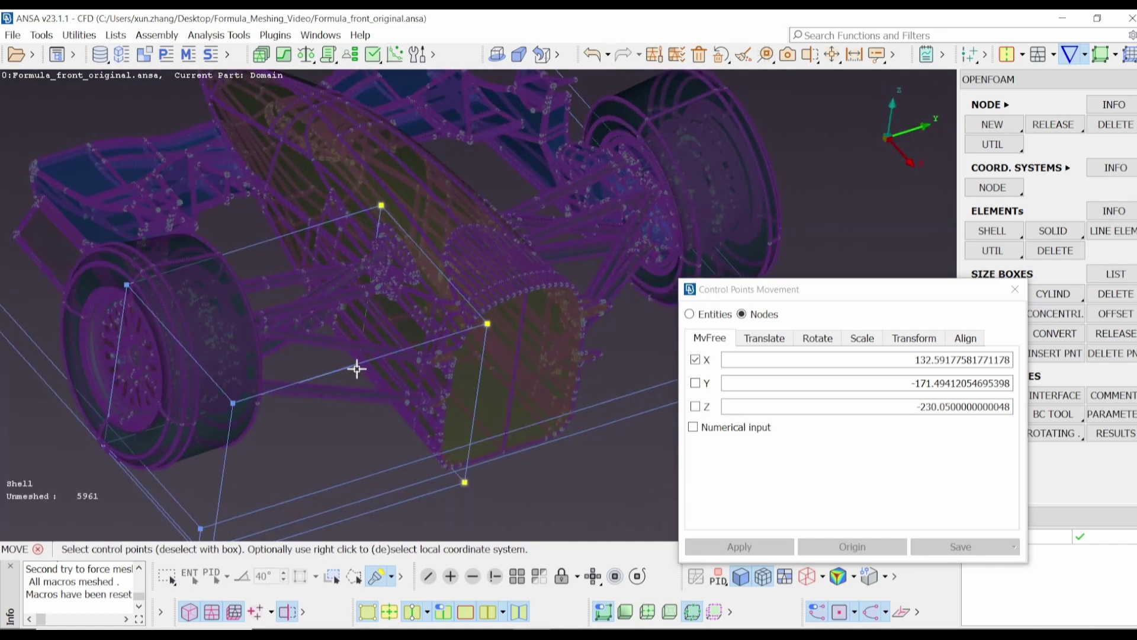
pyautogui.scroll(10, 357, 368)
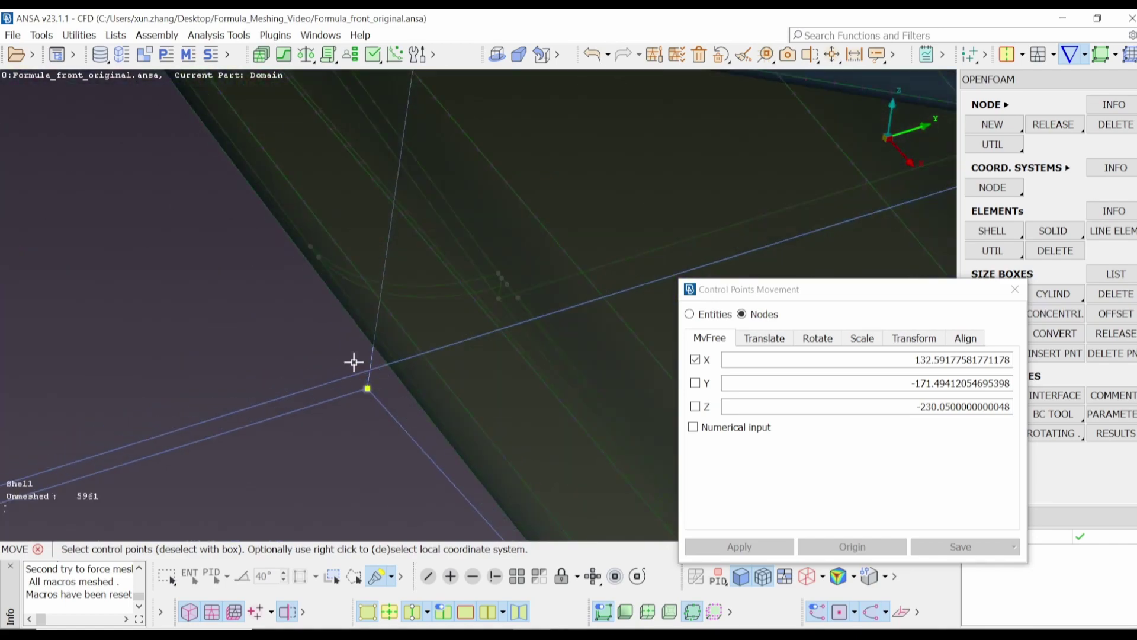
pyautogui.scroll(-10, 383, 336)
pyautogui.keyDown('ctrl'); pyautogui.moveTo(424, 350); pyautogui.dragTo(468, 356); pyautogui.keyUp('ctrl')
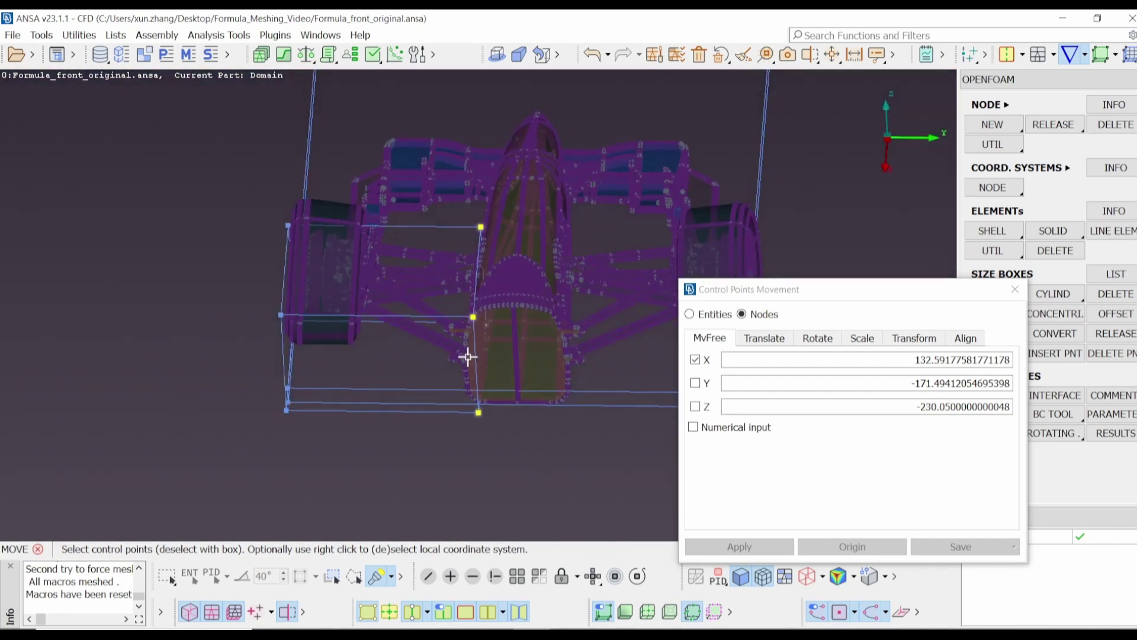
# Move the selected corner points in Y to about 1103.4 past the right wheel, then exit MOVE
pyautogui.click(696, 384)
pyautogui.middleClick(482, 346)
pyautogui.keyDown('ctrl'); pyautogui.moveTo(615, 323); pyautogui.dragTo(412, 329, button='middle'); pyautogui.keyUp('ctrl')
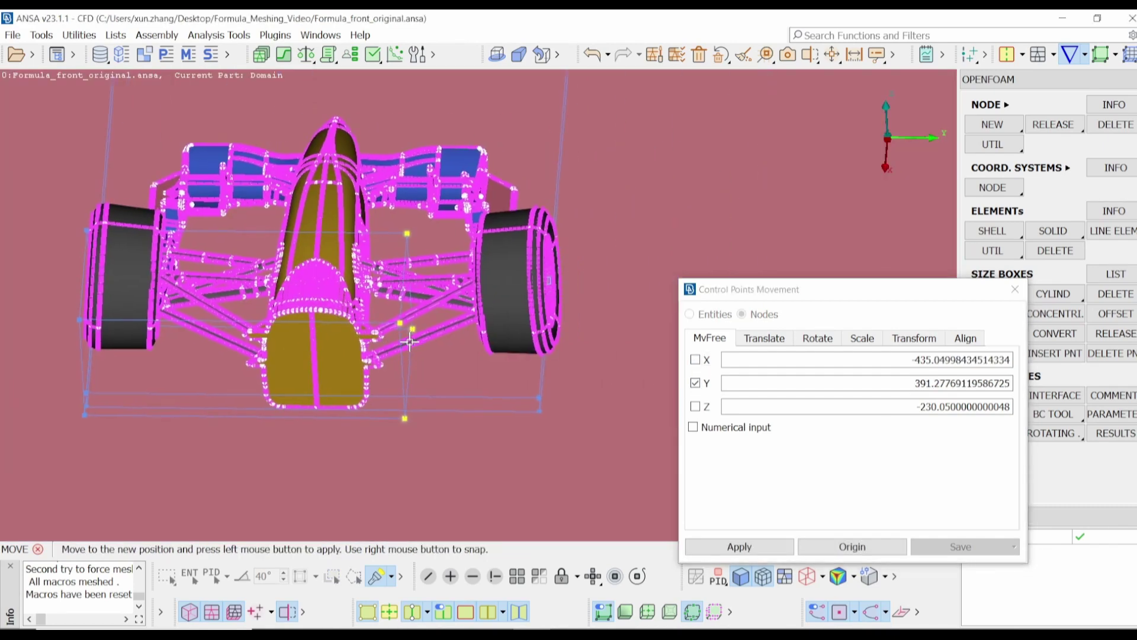
pyautogui.click(570, 336)
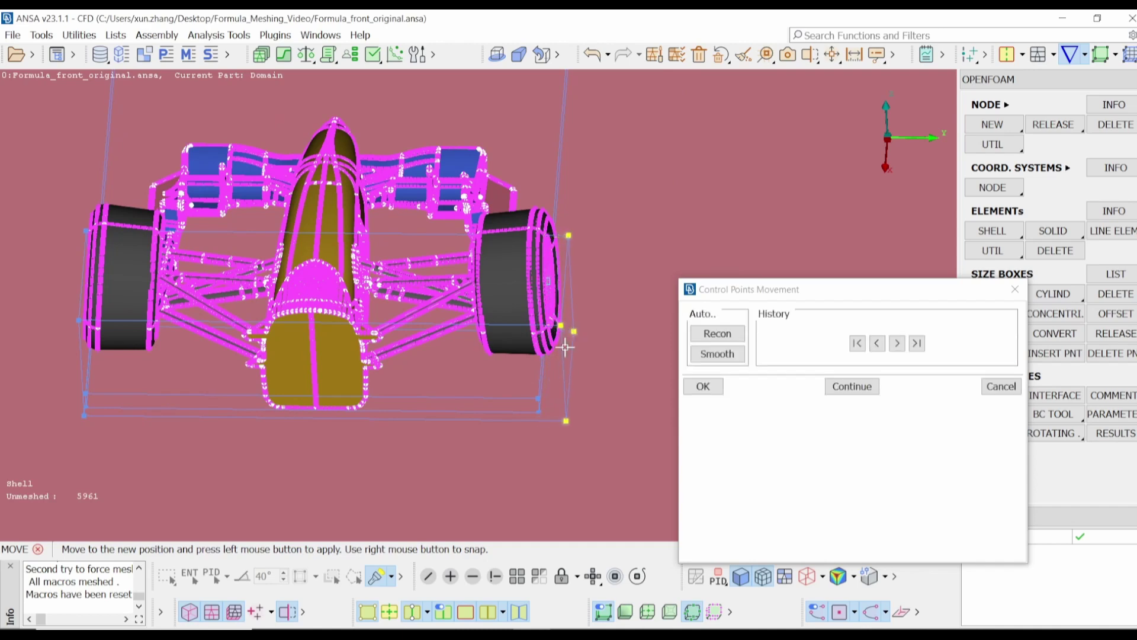
pyautogui.keyDown('ctrl'); pyautogui.moveTo(570, 348); pyautogui.dragTo(560, 369); pyautogui.keyUp('ctrl')
pyautogui.keyDown('ctrl'); pyautogui.moveTo(353, 367); pyautogui.dragTo(530, 367, button='middle'); pyautogui.keyUp('ctrl')
pyautogui.moveTo(530, 367)
pyautogui.keyDown('ctrl'); pyautogui.mouseDown()
pyautogui.moveTo(478, 393)
pyautogui.moveTo(526, 370)
pyautogui.mouseUp(); pyautogui.keyUp('ctrl')
pyautogui.keyDown('ctrl'); pyautogui.moveTo(525, 370); pyautogui.dragTo(363, 376, button='middle'); pyautogui.keyUp('ctrl')
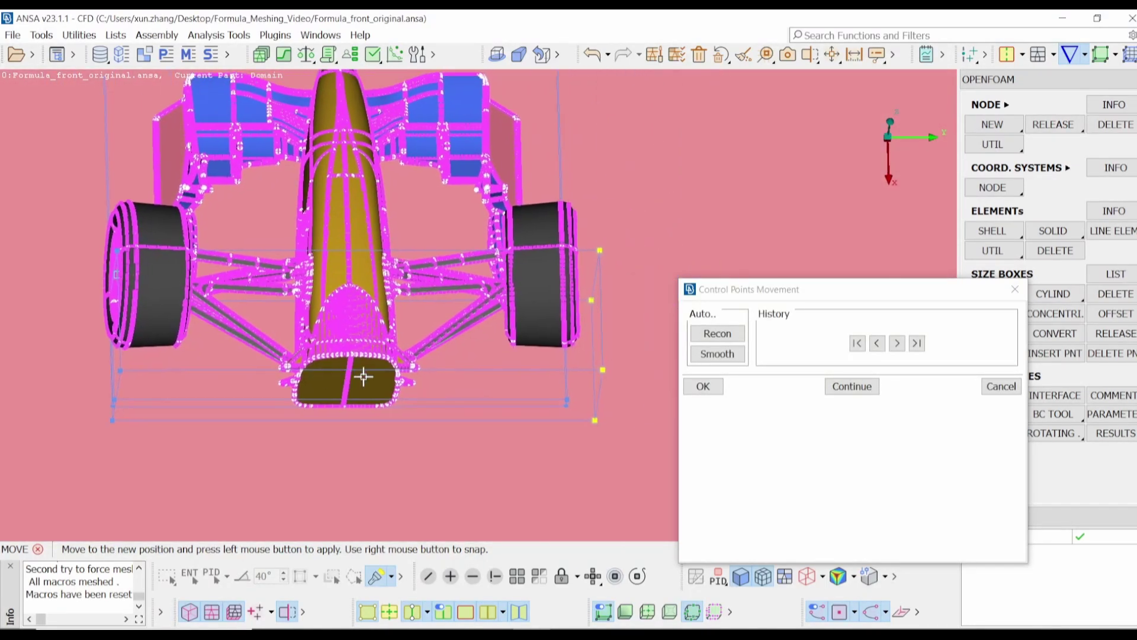
pyautogui.click(528, 407)
pyautogui.keyDown('ctrl'); pyautogui.moveTo(515, 401); pyautogui.dragTo(533, 358); pyautogui.keyUp('ctrl')
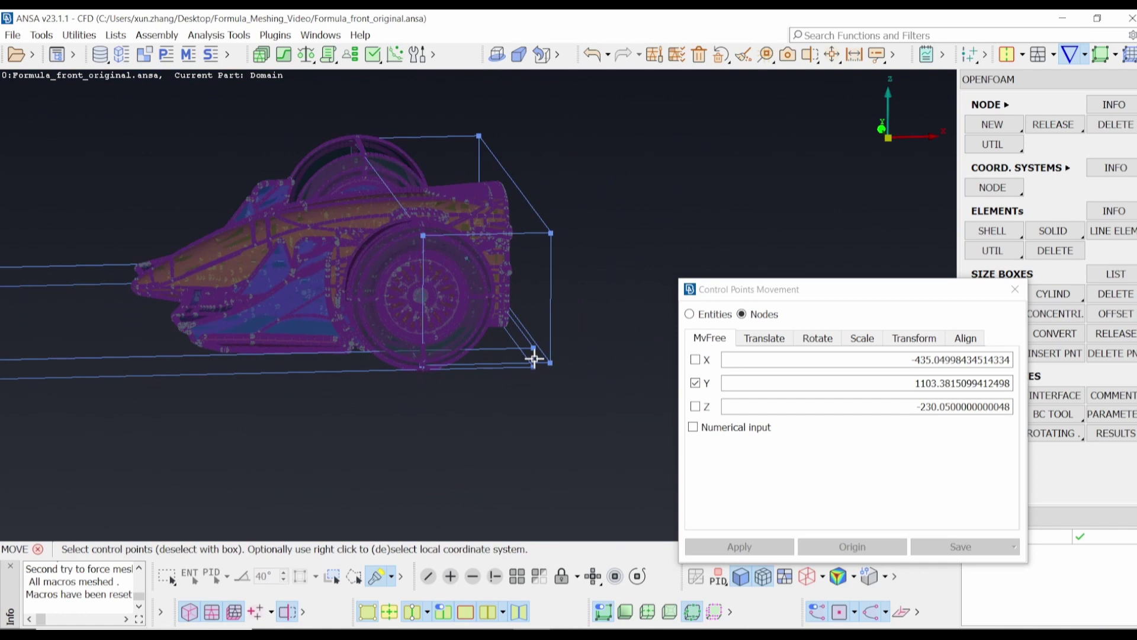
pyautogui.middleClick(604, 380)
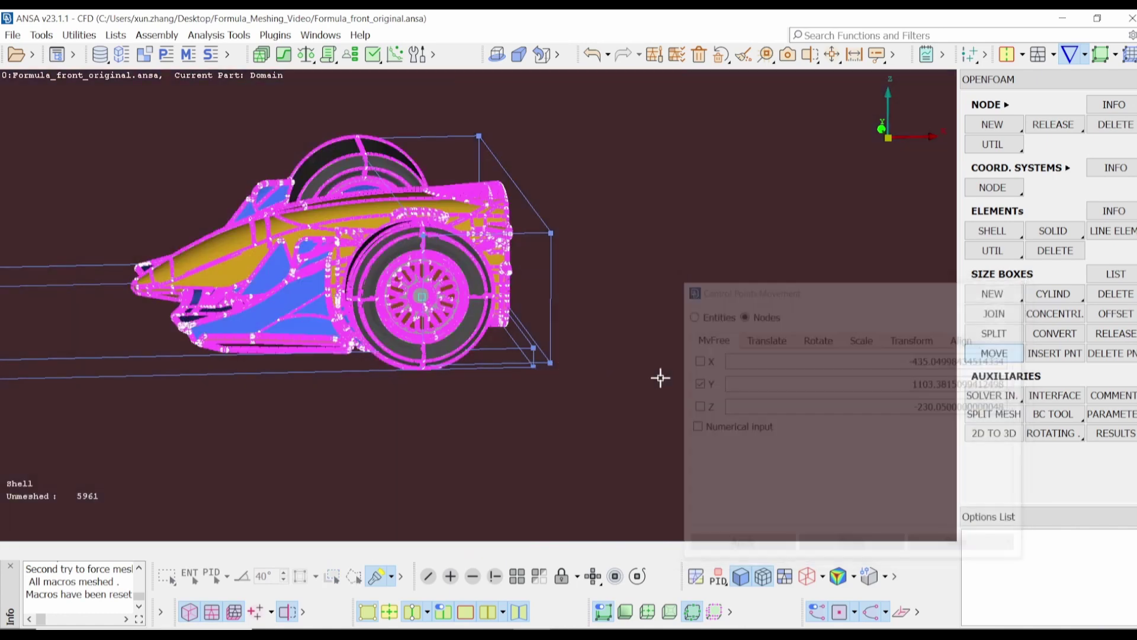
# Select the top and bottom outer corner points and shift them in Y to about 1099.5
pyautogui.click(1001, 354)
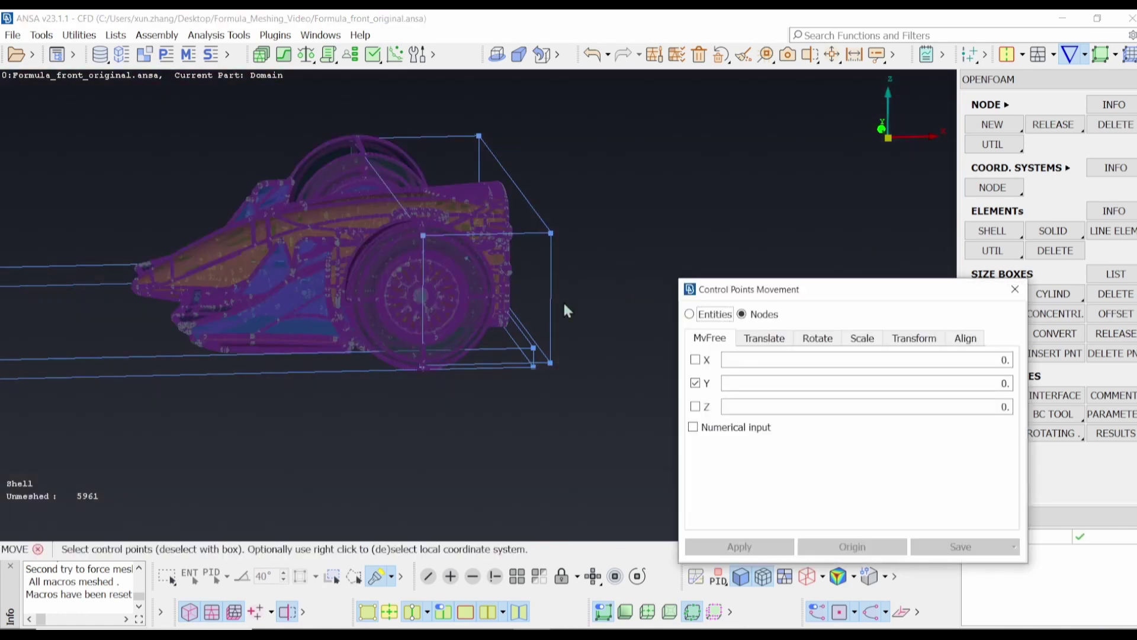
pyautogui.click(551, 232)
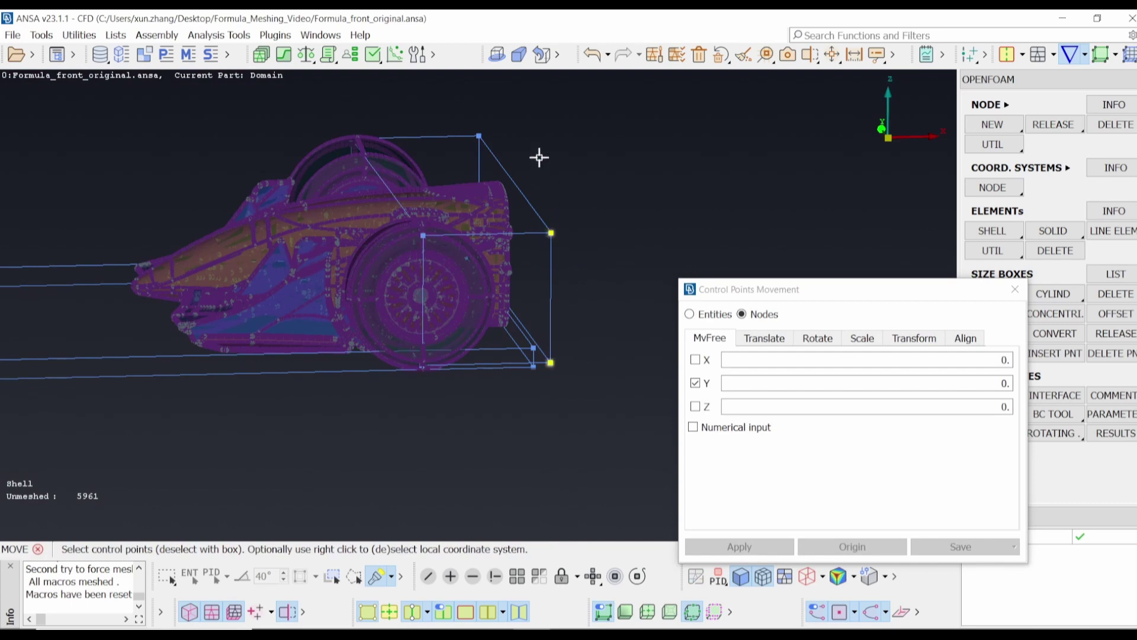
pyautogui.moveTo(459, 119); pyautogui.dragTo(459, 118)
pyautogui.keyDown('ctrl'); pyautogui.moveTo(472, 155); pyautogui.dragTo(641, 230); pyautogui.keyUp('ctrl')
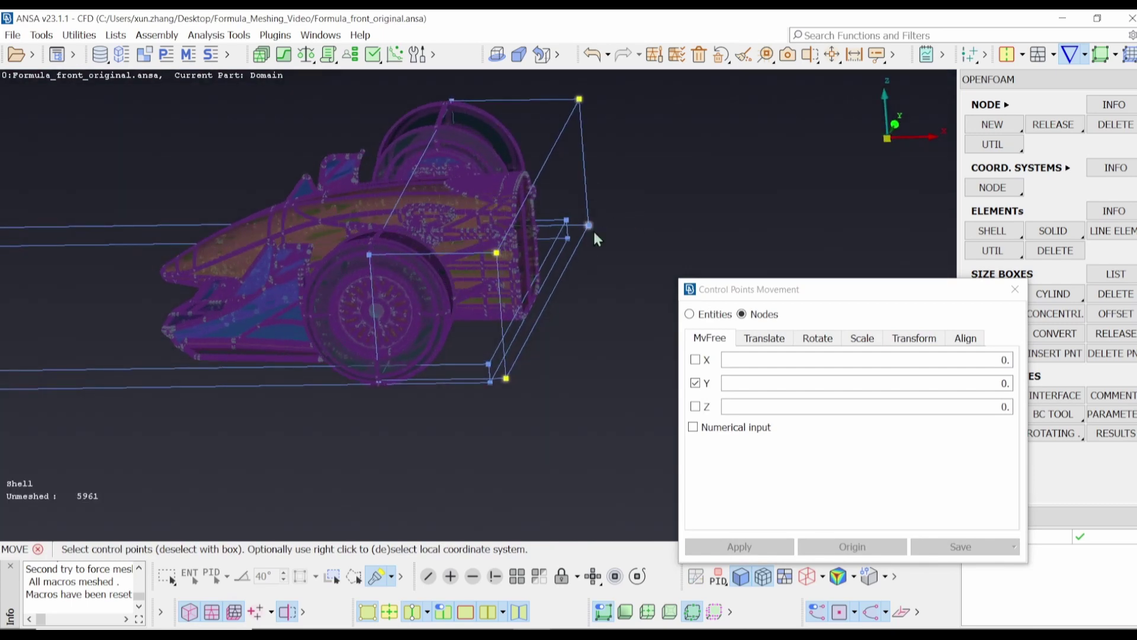
pyautogui.middleClick(604, 316)
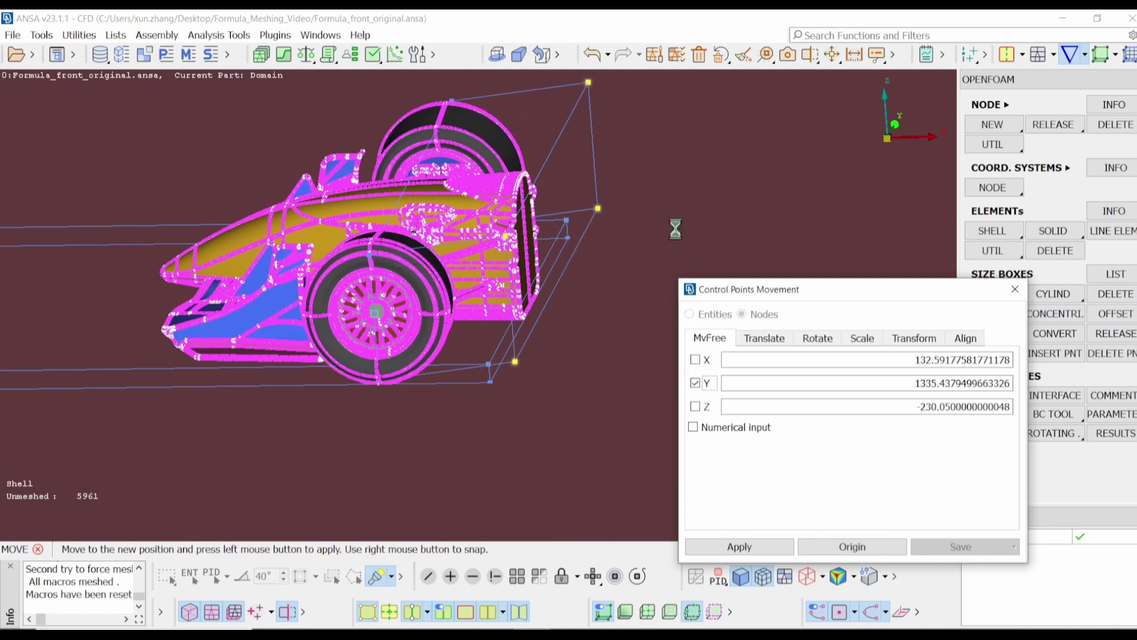
pyautogui.click(678, 267)
pyautogui.click(703, 385)
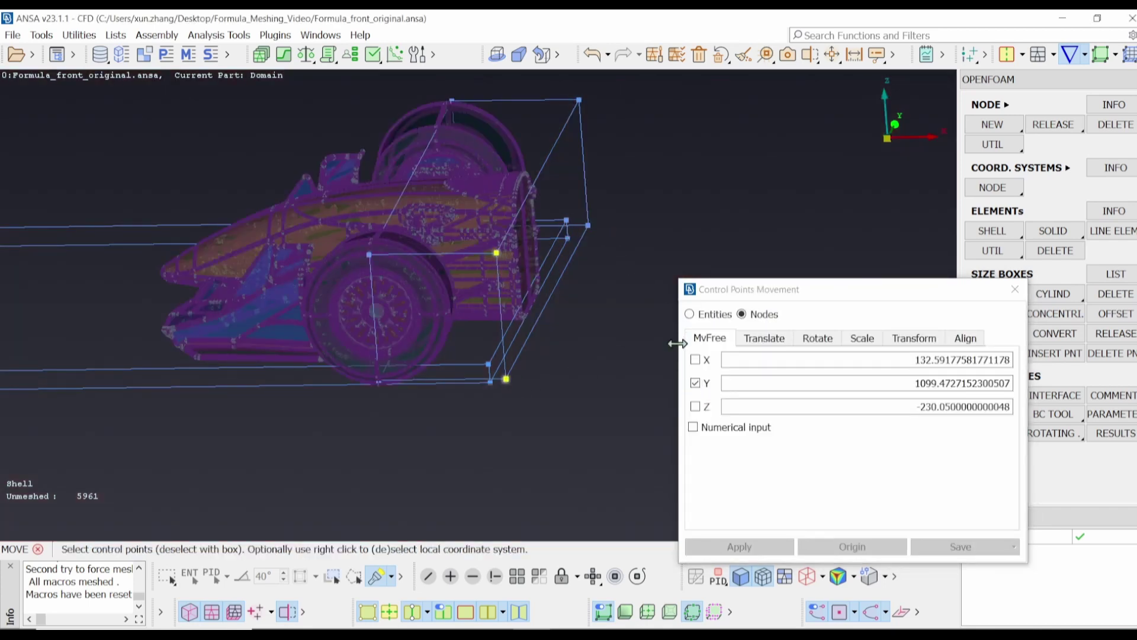
pyautogui.click(700, 385)
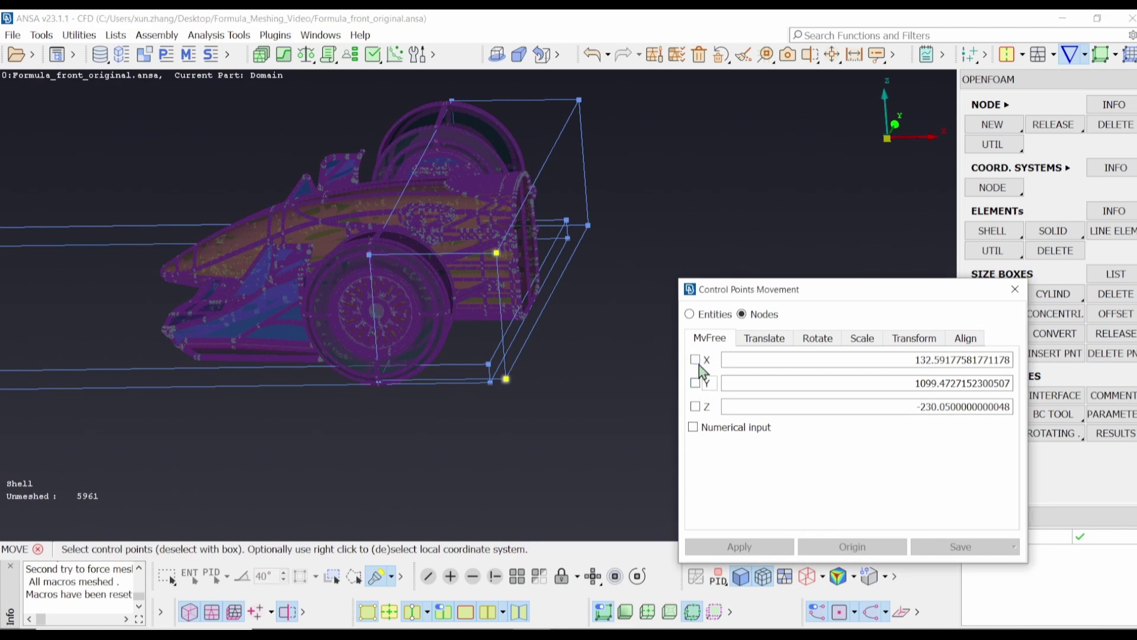
# Stretch the size box's rear-end points along X to about 1824
pyautogui.click(590, 226)
pyautogui.click(580, 101)
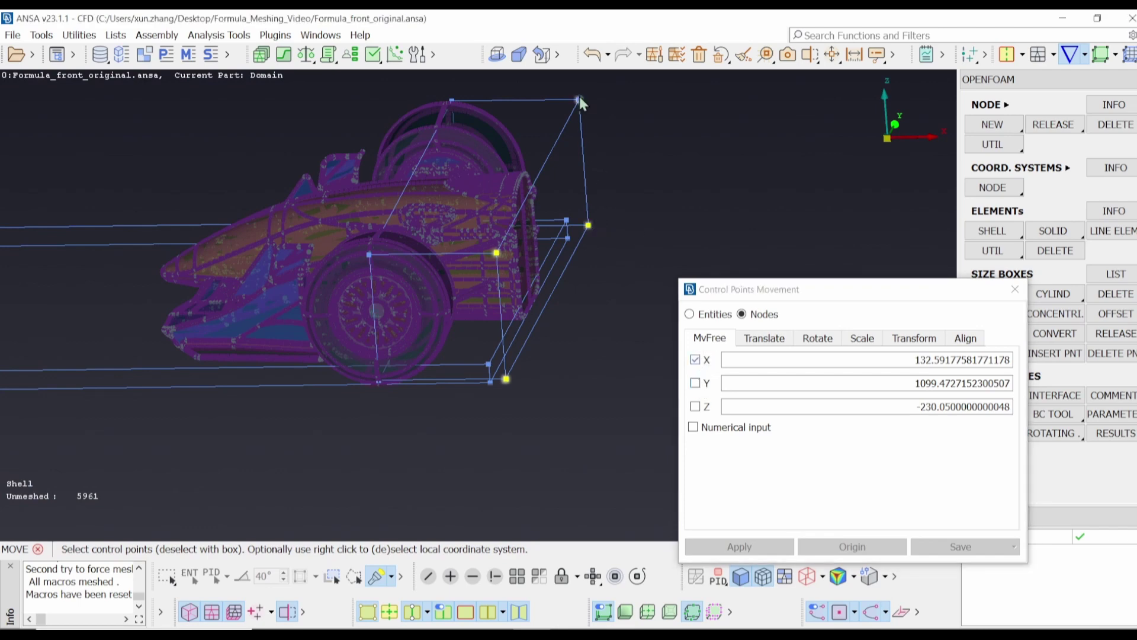
pyautogui.middleClick(640, 224)
pyautogui.keyDown('ctrl'); pyautogui.moveTo(774, 228); pyautogui.dragTo(551, 183, button='middle'); pyautogui.keyUp('ctrl')
pyautogui.keyDown('ctrl'); pyautogui.moveTo(551, 183); pyautogui.dragTo(565, 172); pyautogui.keyUp('ctrl')
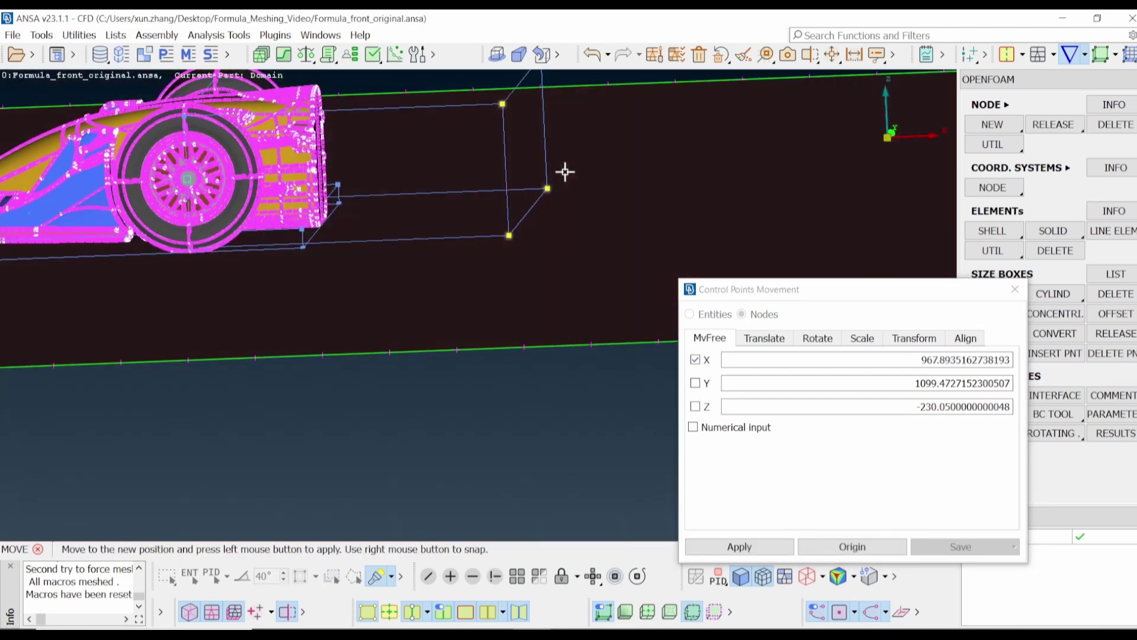
pyautogui.scroll(-3, 581, 235)
pyautogui.keyDown('ctrl'); pyautogui.moveTo(555, 241); pyautogui.dragTo(568, 315, button='middle'); pyautogui.keyUp('ctrl')
pyautogui.keyDown('ctrl'); pyautogui.moveTo(561, 303); pyautogui.dragTo(569, 307); pyautogui.keyUp('ctrl')
pyautogui.click(595, 289)
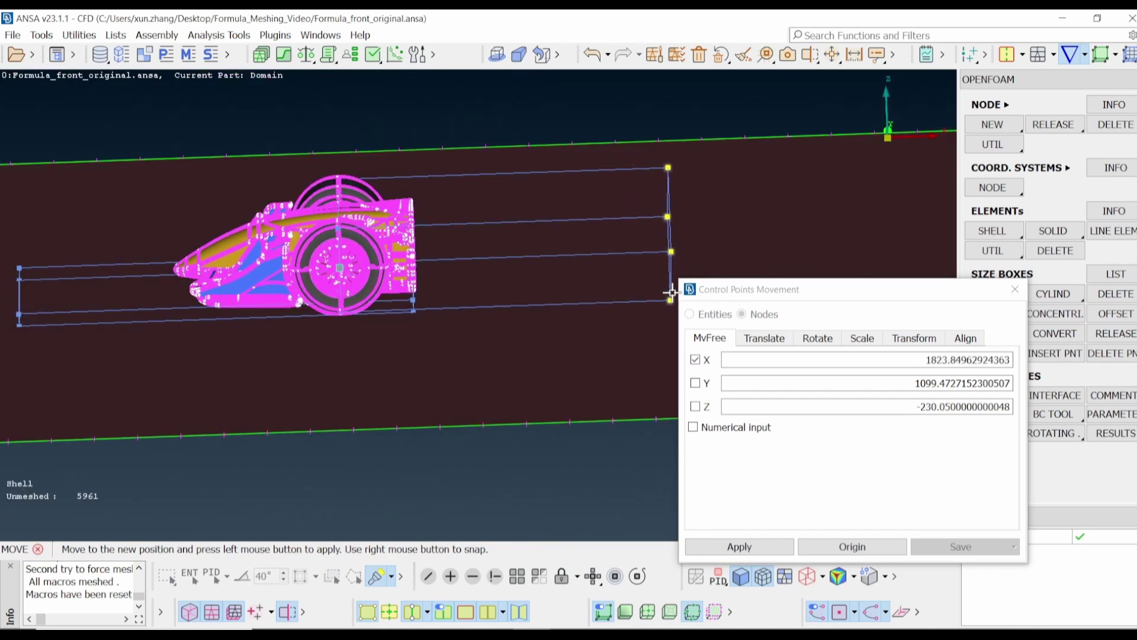
pyautogui.click(671, 292)
pyautogui.click(703, 386)
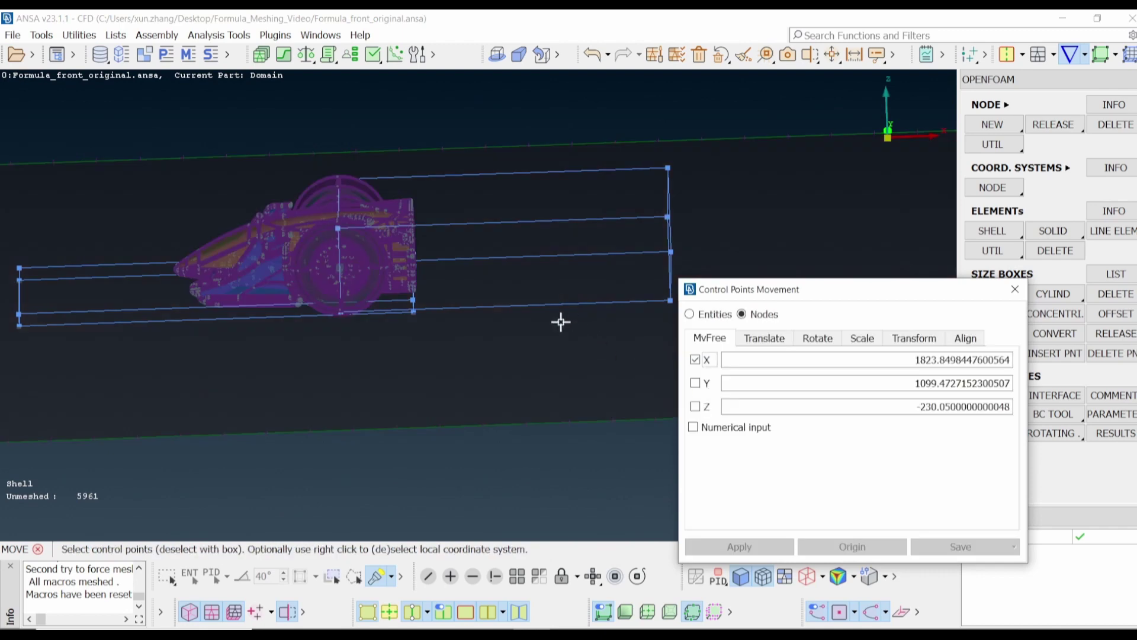
# Close the point movement tool and orbit around the car to inspect the lengthened box
pyautogui.keyDown('ctrl'); pyautogui.moveTo(510, 297); pyautogui.dragTo(547, 358); pyautogui.keyUp('ctrl')
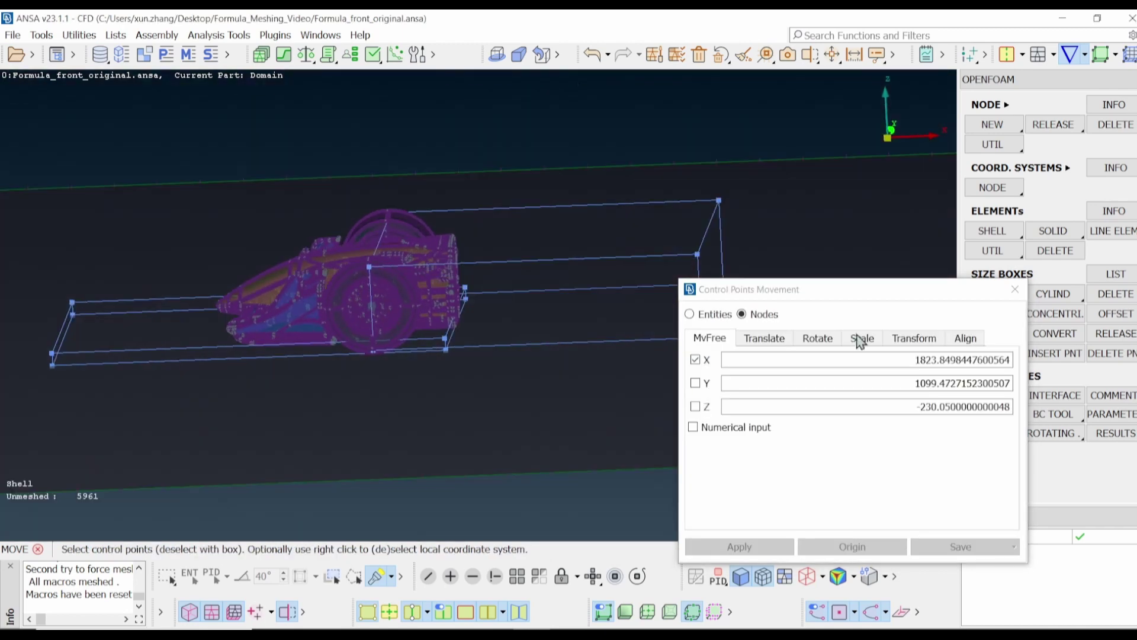
pyautogui.click(1015, 289)
pyautogui.keyDown('ctrl'); pyautogui.moveTo(556, 254); pyautogui.dragTo(551, 302); pyautogui.keyUp('ctrl')
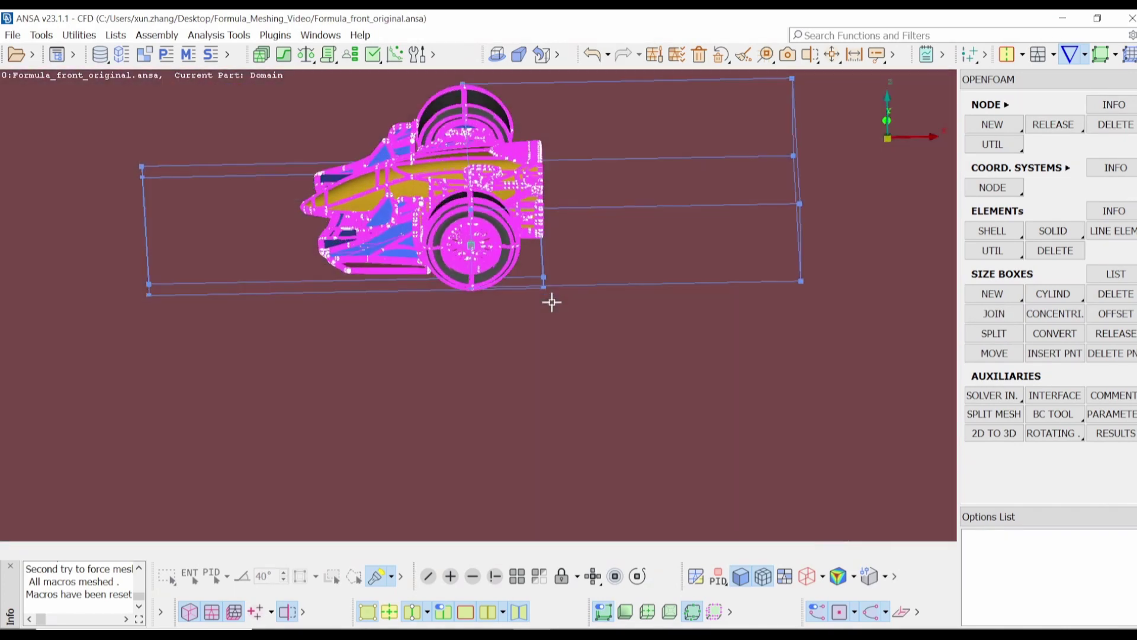
pyautogui.keyDown('ctrl'); pyautogui.moveTo(265, 310); pyautogui.dragTo(176, 307); pyautogui.keyUp('ctrl')
pyautogui.scroll(4, 123, 292)
pyautogui.scroll(-4, 177, 308)
pyautogui.keyDown('ctrl'); pyautogui.moveTo(317, 341); pyautogui.dragTo(310, 319); pyautogui.keyUp('ctrl')
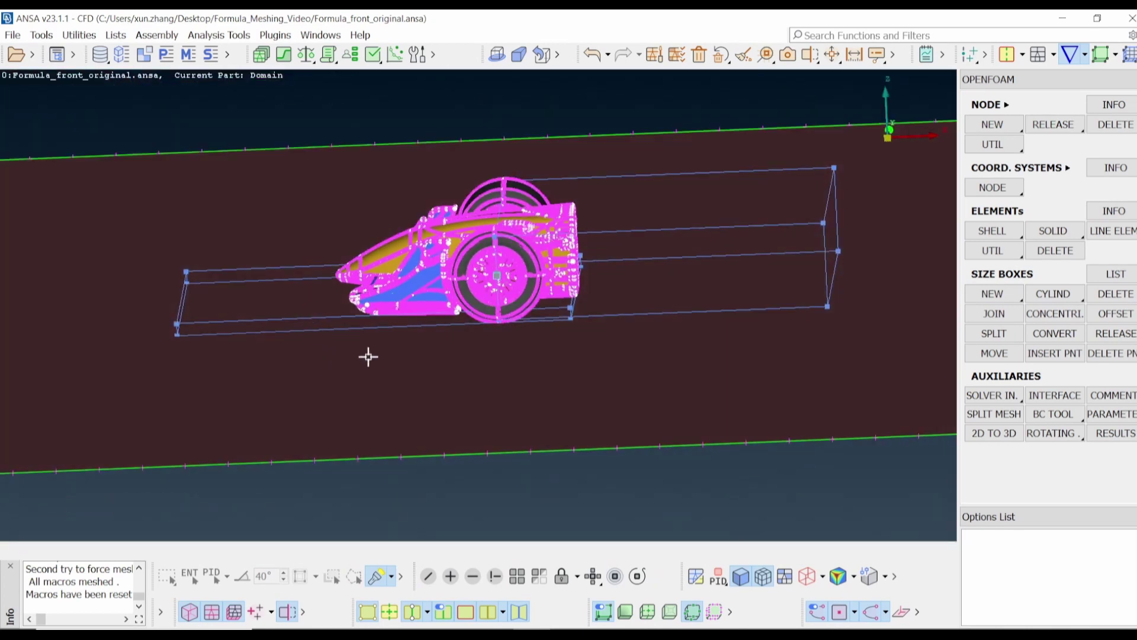
pyautogui.keyDown('ctrl'); pyautogui.moveTo(368, 356); pyautogui.dragTo(508, 352); pyautogui.keyUp('ctrl')
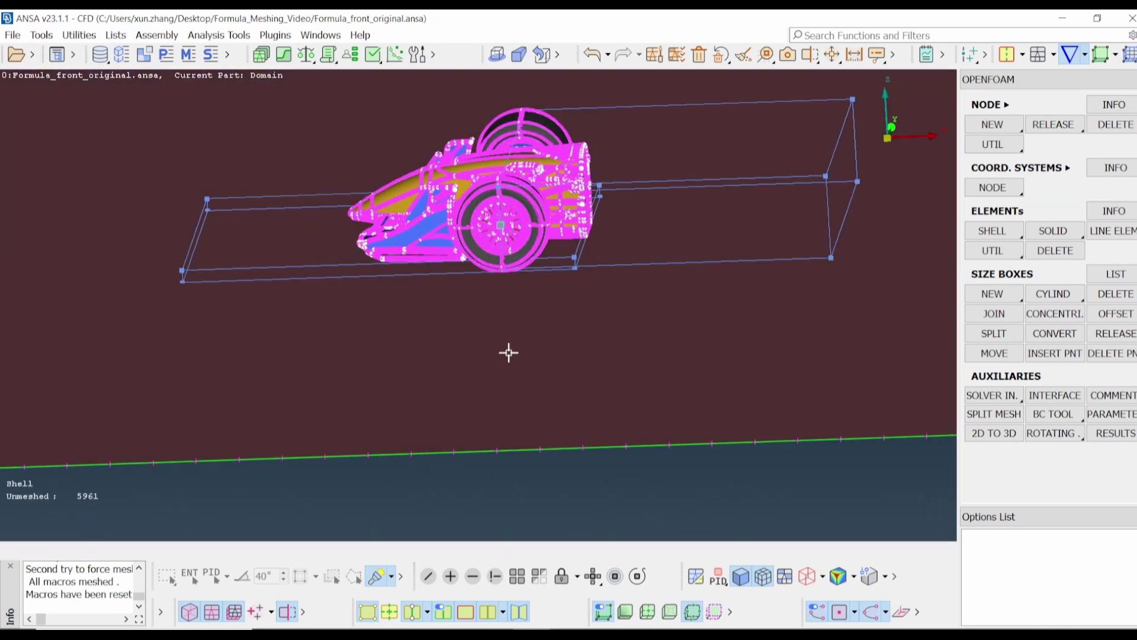
pyautogui.keyDown('ctrl'); pyautogui.moveTo(499, 295); pyautogui.dragTo(557, 358); pyautogui.keyUp('ctrl')
# Start moving size box control points restricted to Z, framing the box's left-end corners
pyautogui.click(988, 352)
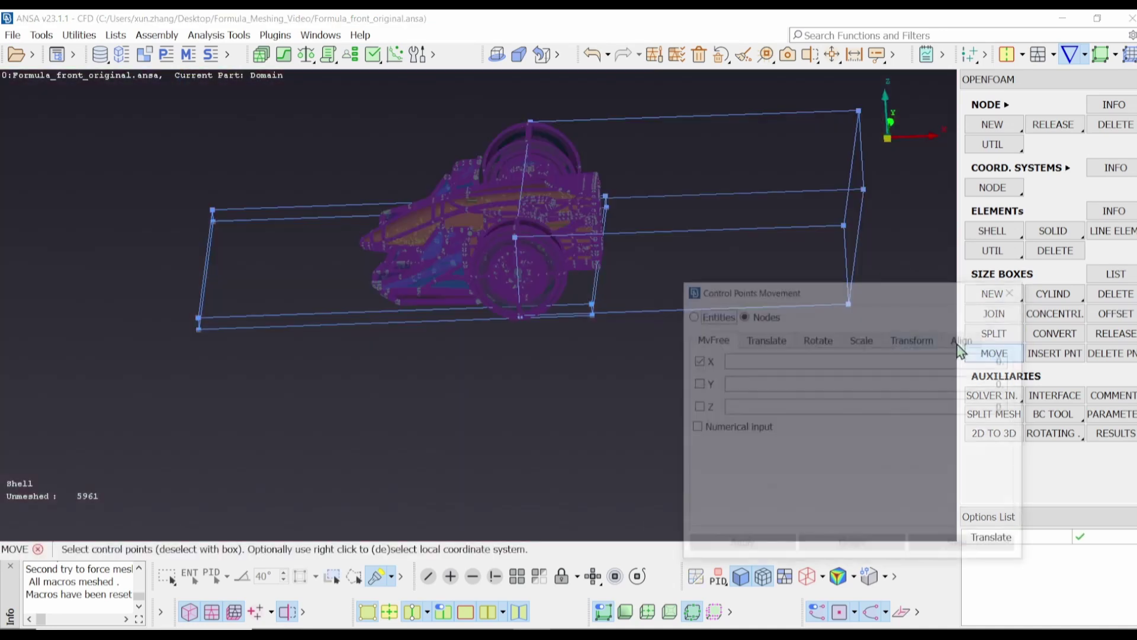
pyautogui.keyDown('ctrl'); pyautogui.moveTo(787, 231); pyautogui.dragTo(495, 193, button='middle'); pyautogui.keyUp('ctrl')
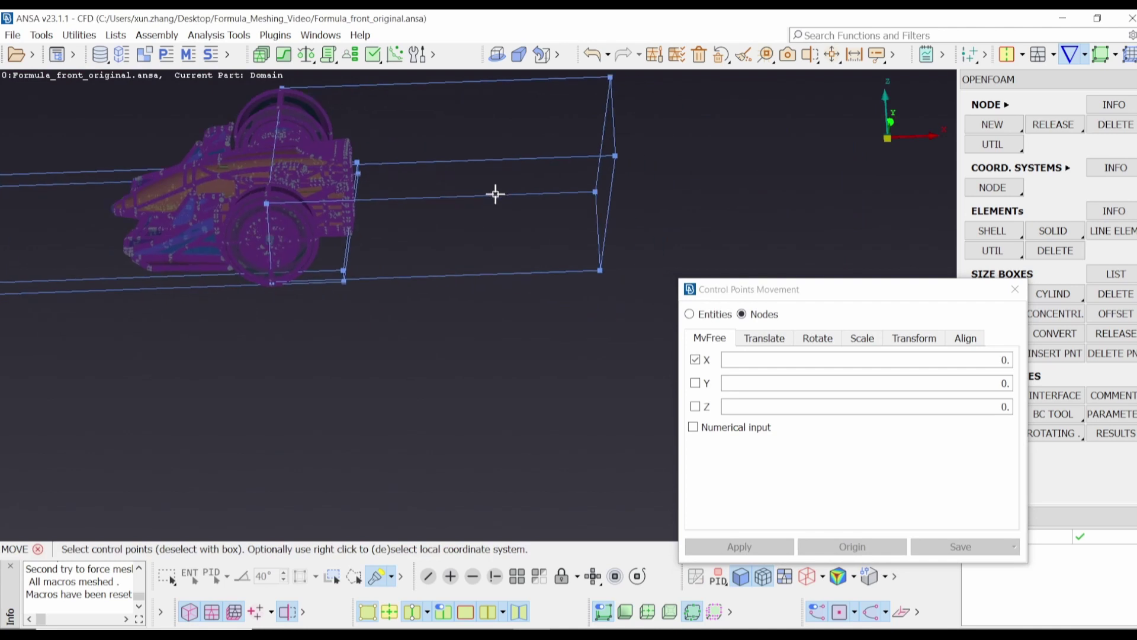
pyautogui.click(716, 406)
pyautogui.keyDown('ctrl'); pyautogui.moveTo(589, 286); pyautogui.dragTo(582, 330, button='middle'); pyautogui.keyUp('ctrl')
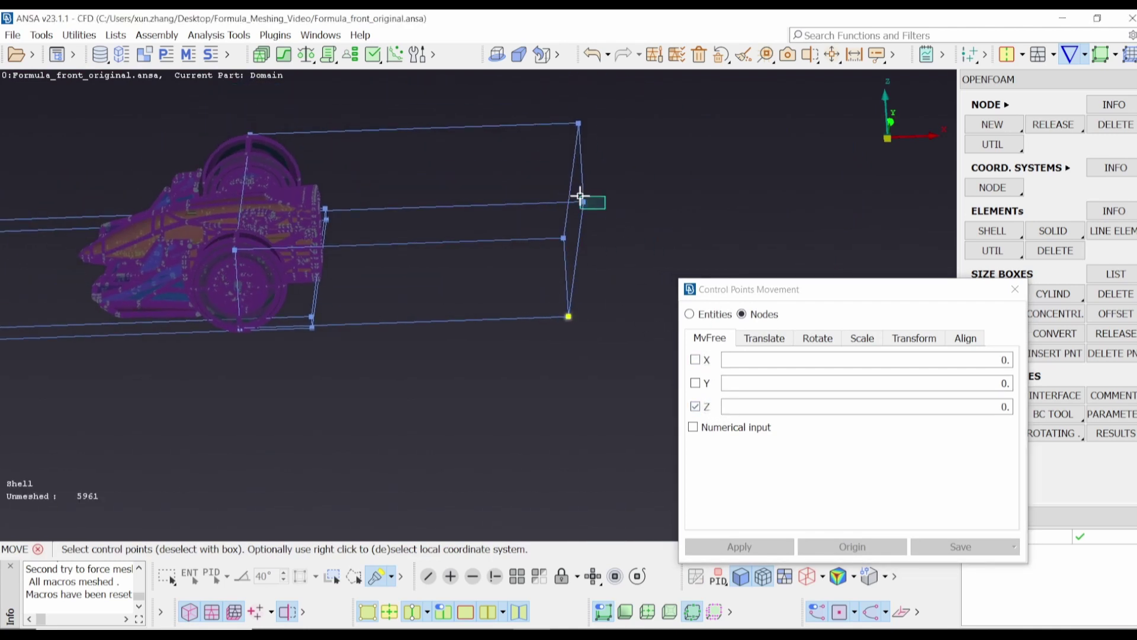
pyautogui.scroll(5, 464, 350)
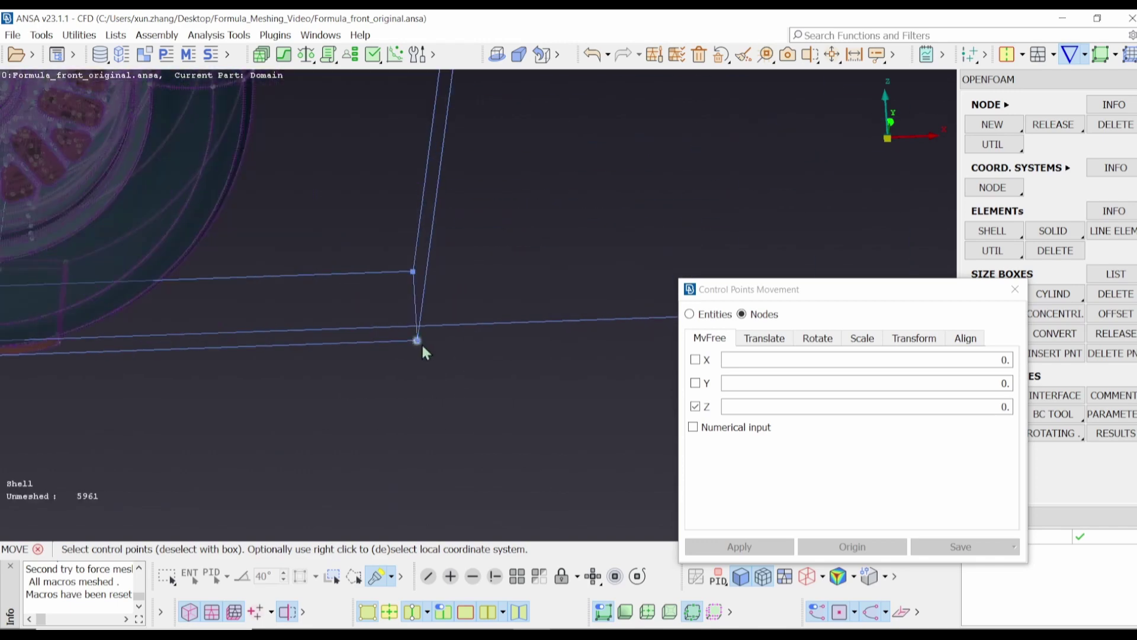
pyautogui.keyDown('ctrl'); pyautogui.moveTo(508, 249); pyautogui.dragTo(467, 396, button='middle'); pyautogui.keyUp('ctrl')
pyautogui.scroll(-3, 472, 387)
pyautogui.keyDown('ctrl'); pyautogui.moveTo(522, 159); pyautogui.dragTo(491, 153); pyautogui.keyUp('ctrl')
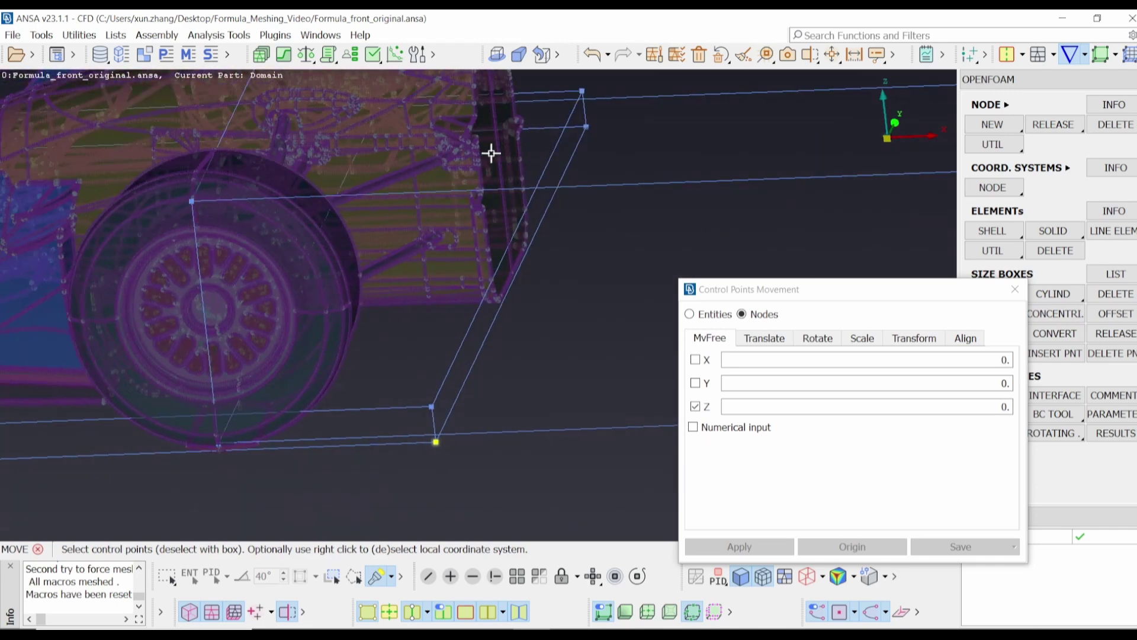
pyautogui.keyDown('ctrl'); pyautogui.moveTo(292, 297); pyautogui.dragTo(592, 226, button='middle'); pyautogui.keyUp('ctrl')
pyautogui.scroll(-2, 447, 277)
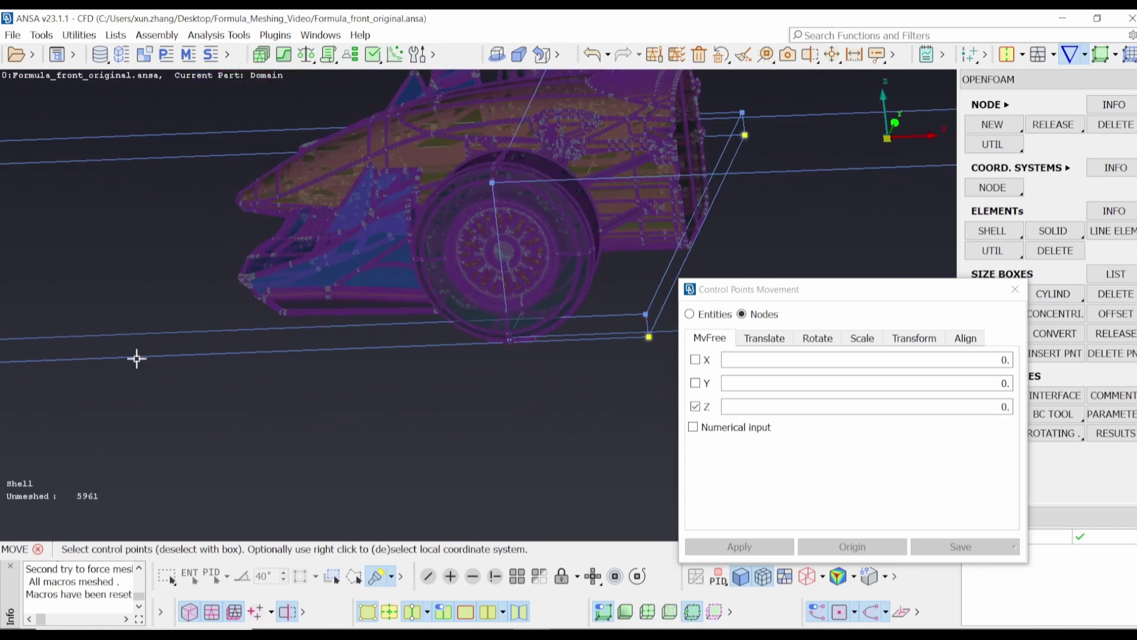
pyautogui.keyDown('ctrl'); pyautogui.moveTo(186, 312); pyautogui.dragTo(640, 307, button='middle'); pyautogui.keyUp('ctrl')
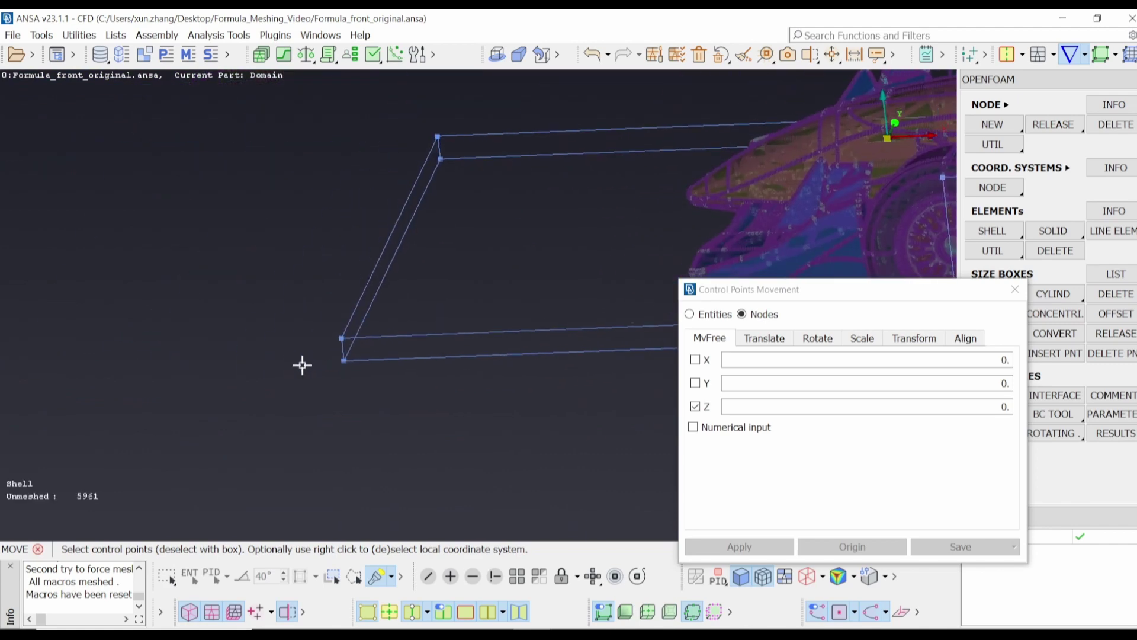
# Lower a bottom corner node of the size box in Z and accept the move
pyautogui.click(444, 163)
pyautogui.scroll(-3, 338, 226)
pyautogui.scroll(-3, 399, 325)
pyautogui.press('F5')
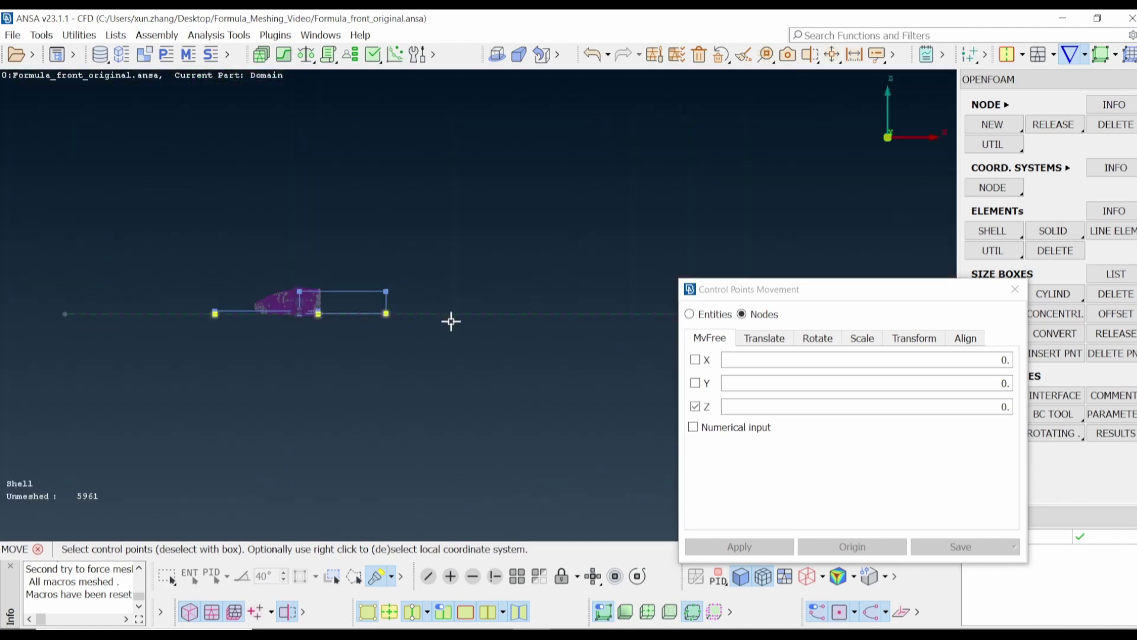
pyautogui.click(385, 313)
pyautogui.scroll(3, 386, 315)
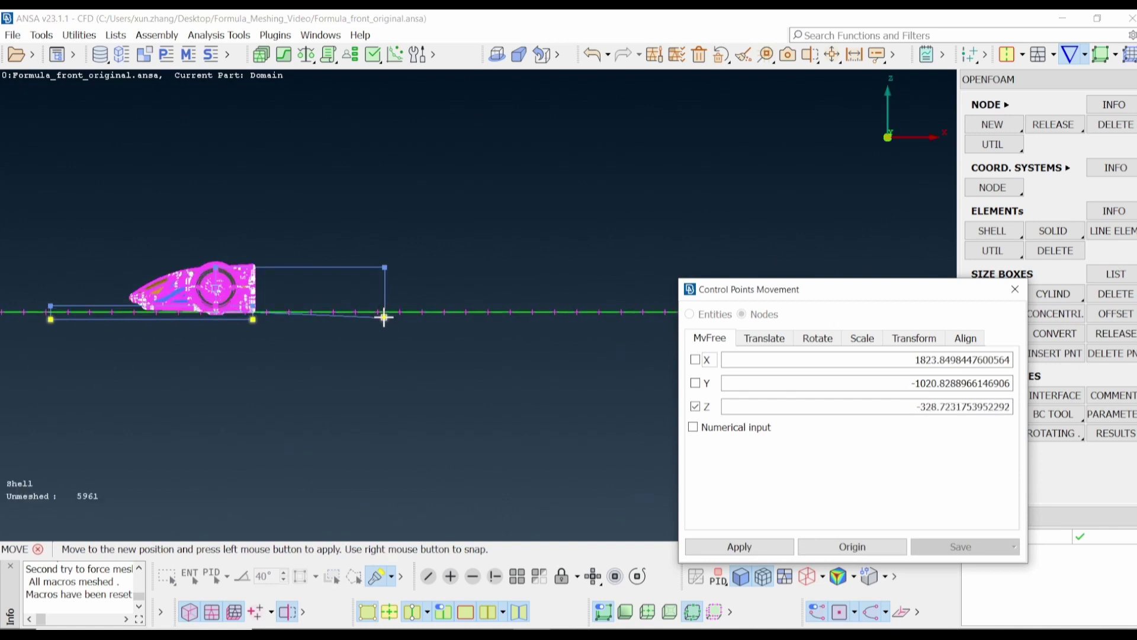
pyautogui.click(382, 315)
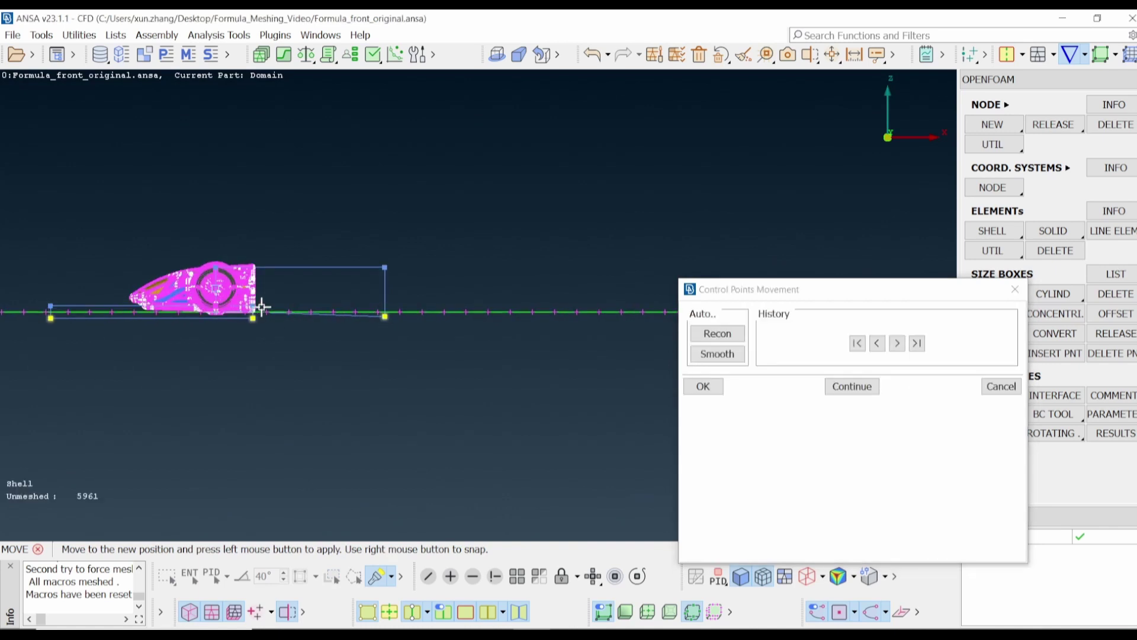
pyautogui.scroll(5, 261, 305)
pyautogui.scroll(-5, 256, 317)
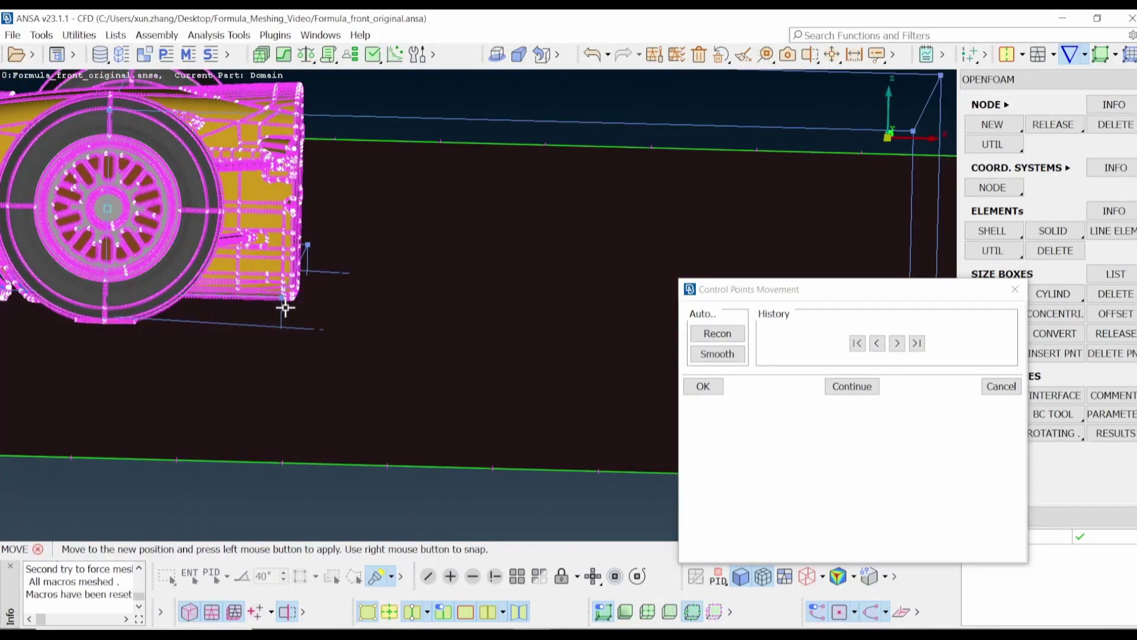
pyautogui.moveTo(306, 315)
pyautogui.keyDown('ctrl'); pyautogui.mouseDown()
pyautogui.moveTo(317, 287)
pyautogui.moveTo(320, 310)
pyautogui.moveTo(284, 322)
pyautogui.moveTo(297, 336)
pyautogui.moveTo(324, 324)
pyautogui.mouseUp(); pyautogui.keyUp('ctrl')
pyautogui.scroll(5, 324, 331)
pyautogui.click(717, 393)
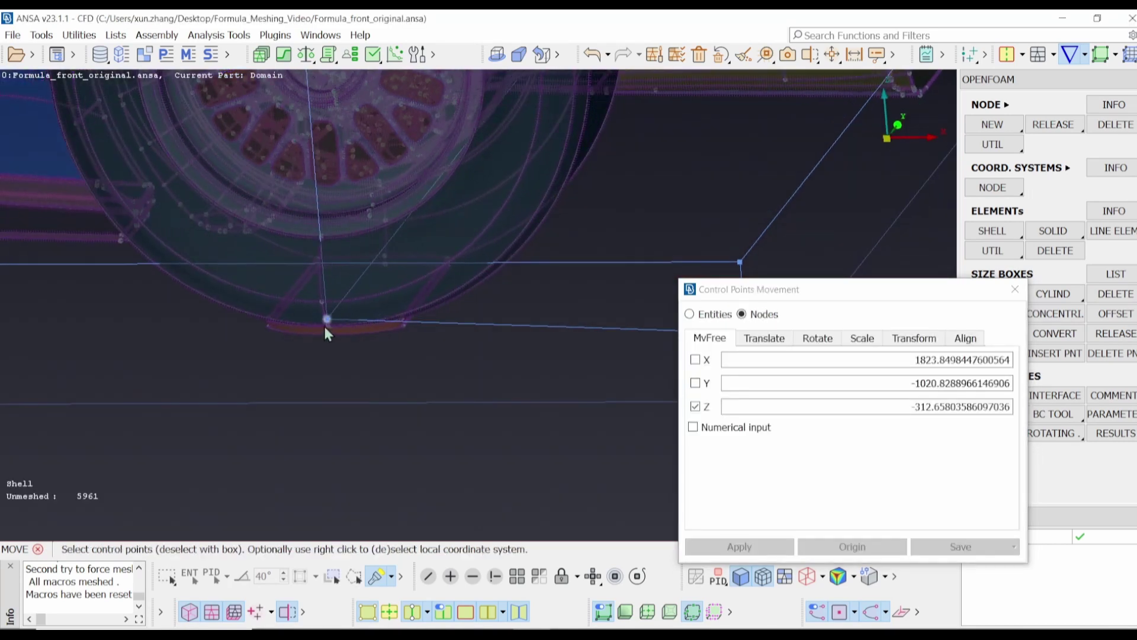
# Lower the control point under the wheel as well and close the movement tool
pyautogui.click(324, 323)
pyautogui.keyDown('ctrl'); pyautogui.moveTo(453, 237); pyautogui.dragTo(397, 335, button='middle'); pyautogui.keyUp('ctrl')
pyautogui.scroll(-5, 398, 335)
pyautogui.keyDown('ctrl'); pyautogui.moveTo(568, 151); pyautogui.dragTo(477, 322, button='middle'); pyautogui.keyUp('ctrl')
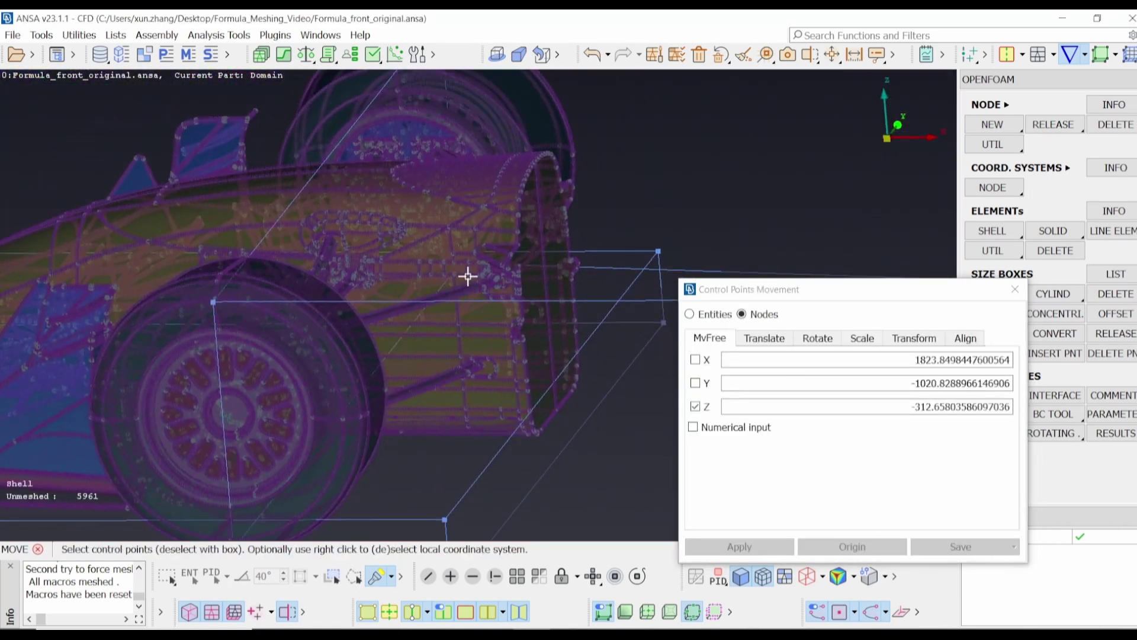
pyautogui.scroll(-5, 500, 273)
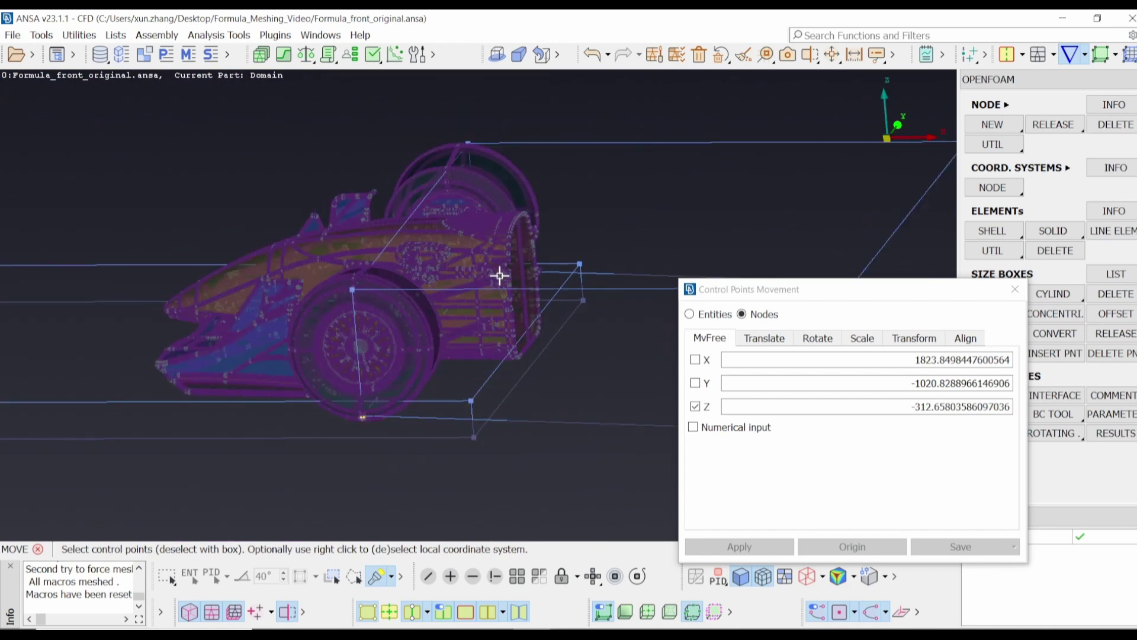
pyautogui.middleClick(490, 292)
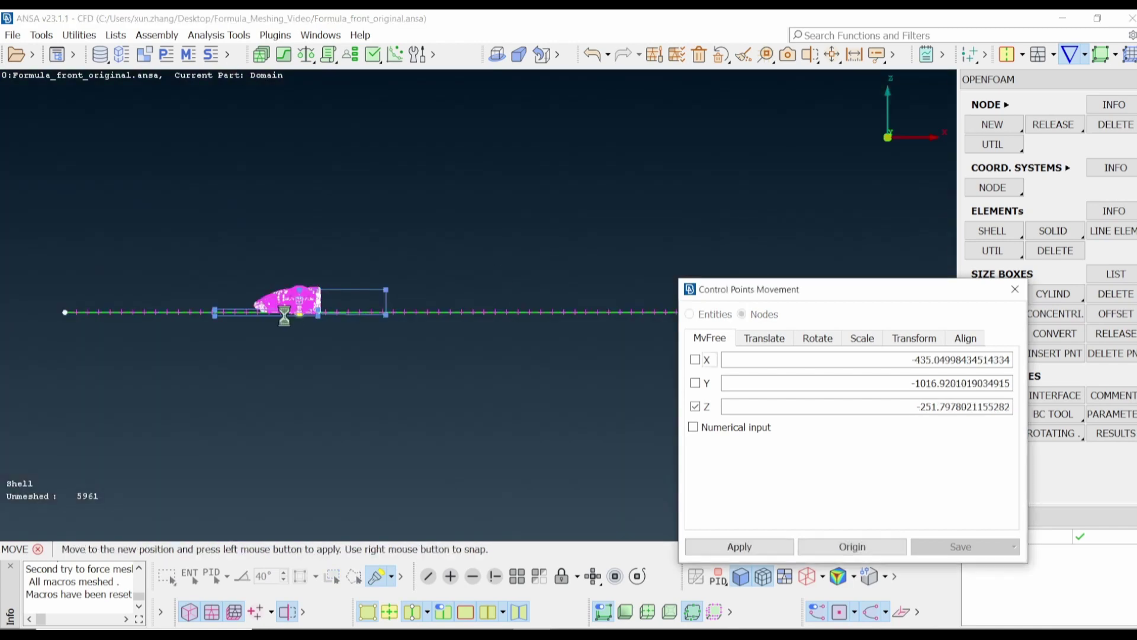
pyautogui.click(314, 322)
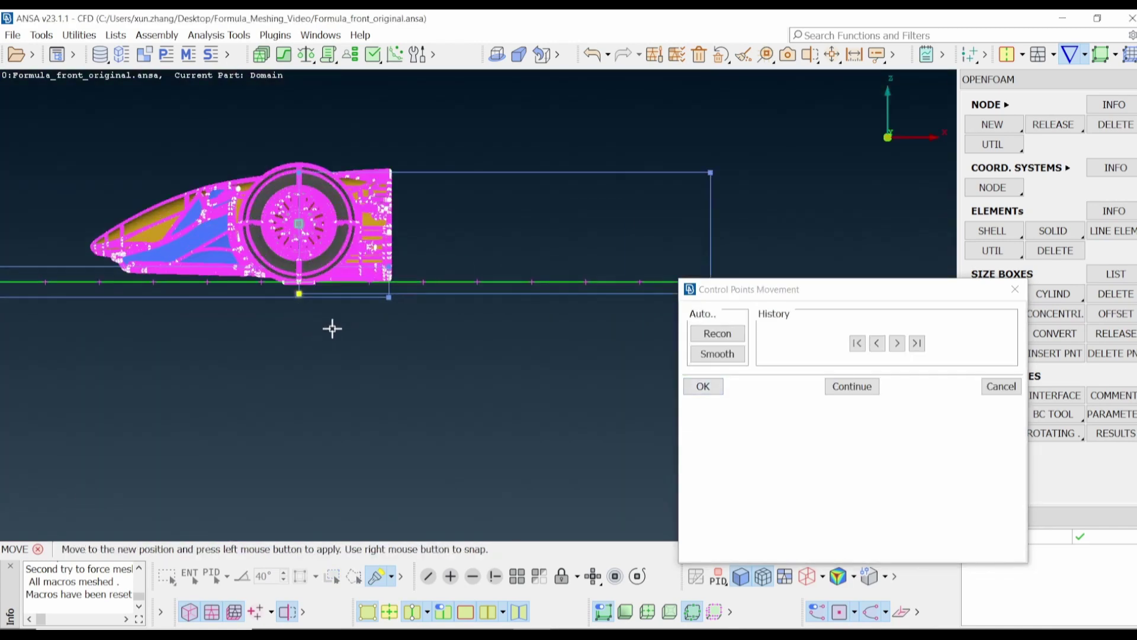
pyautogui.keyDown('ctrl'); pyautogui.moveTo(425, 318); pyautogui.dragTo(740, 293); pyautogui.keyUp('ctrl')
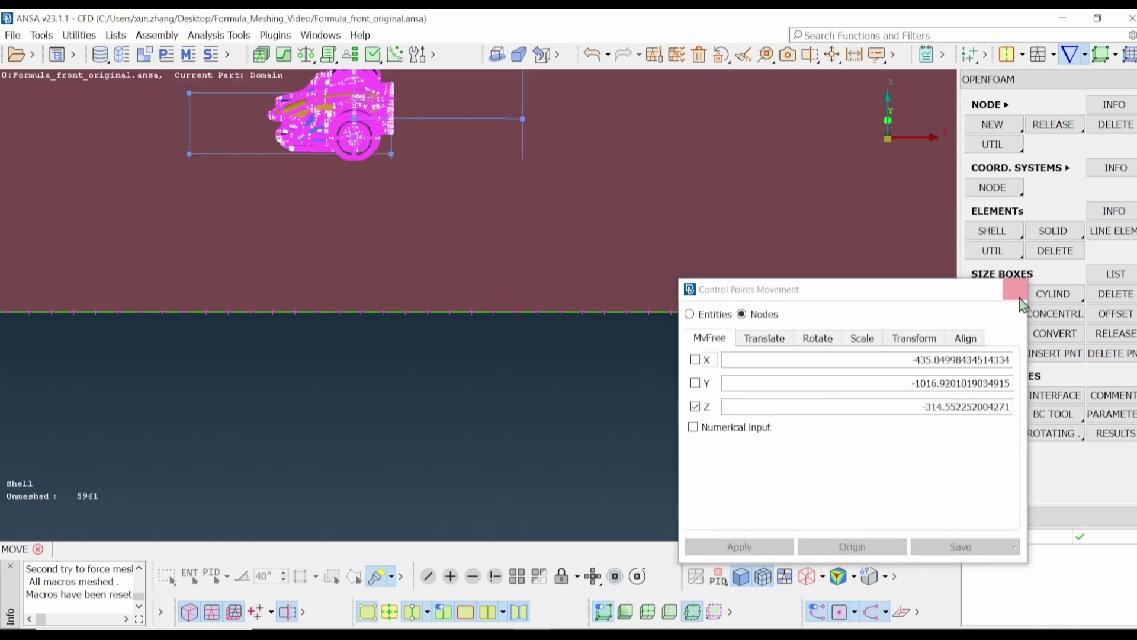
pyautogui.click(1015, 289)
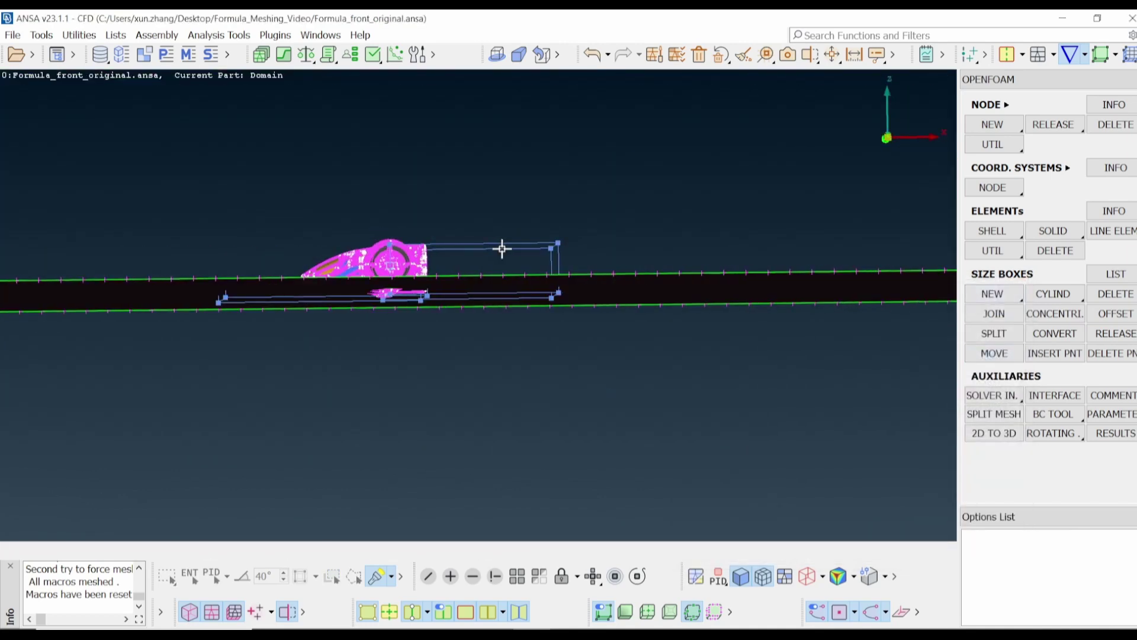
pyautogui.keyDown('ctrl'); pyautogui.moveTo(501, 249); pyautogui.dragTo(496, 278); pyautogui.keyUp('ctrl')
# Insert a control point on a single lengthwise edge of the rear size box
pyautogui.scroll(4, 421, 279)
pyautogui.keyDown('ctrl'); pyautogui.moveTo(421, 280); pyautogui.dragTo(640, 319); pyautogui.keyUp('ctrl')
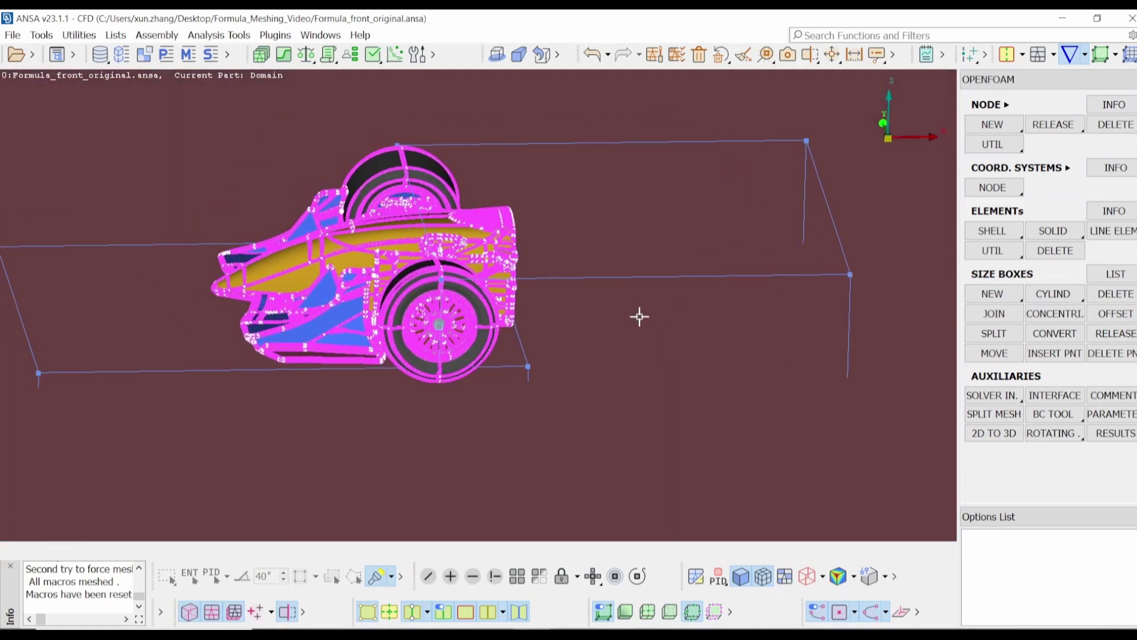
pyautogui.click(1068, 353)
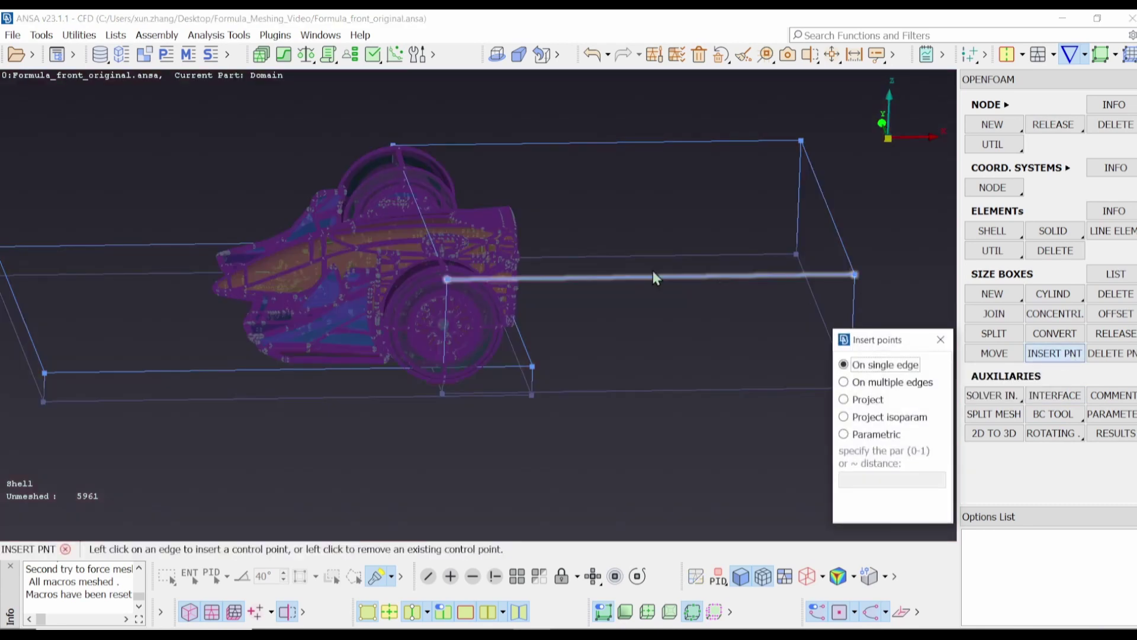
pyautogui.click(595, 142)
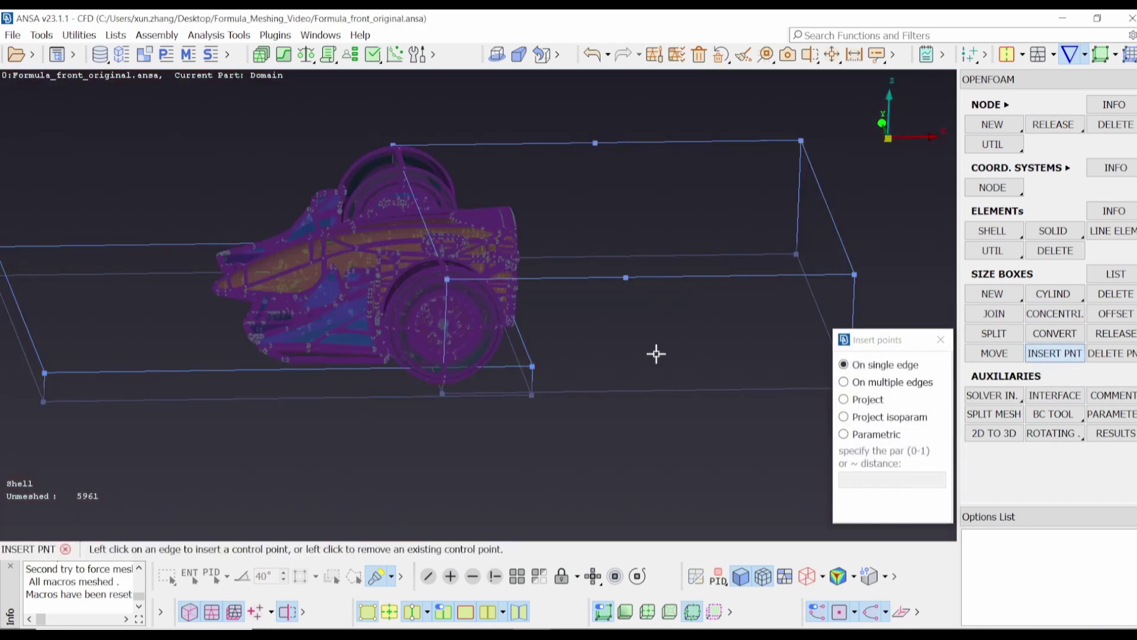
# Finish inserting control points on the size box edges
pyautogui.middleClick(656, 354)
pyautogui.keyDown('ctrl'); pyautogui.moveTo(676, 301); pyautogui.dragTo(668, 307); pyautogui.keyUp('ctrl')
pyautogui.scroll(-3, 667, 307)
pyautogui.keyDown('ctrl'); pyautogui.moveTo(675, 315); pyautogui.dragTo(662, 313, button='middle'); pyautogui.keyUp('ctrl')
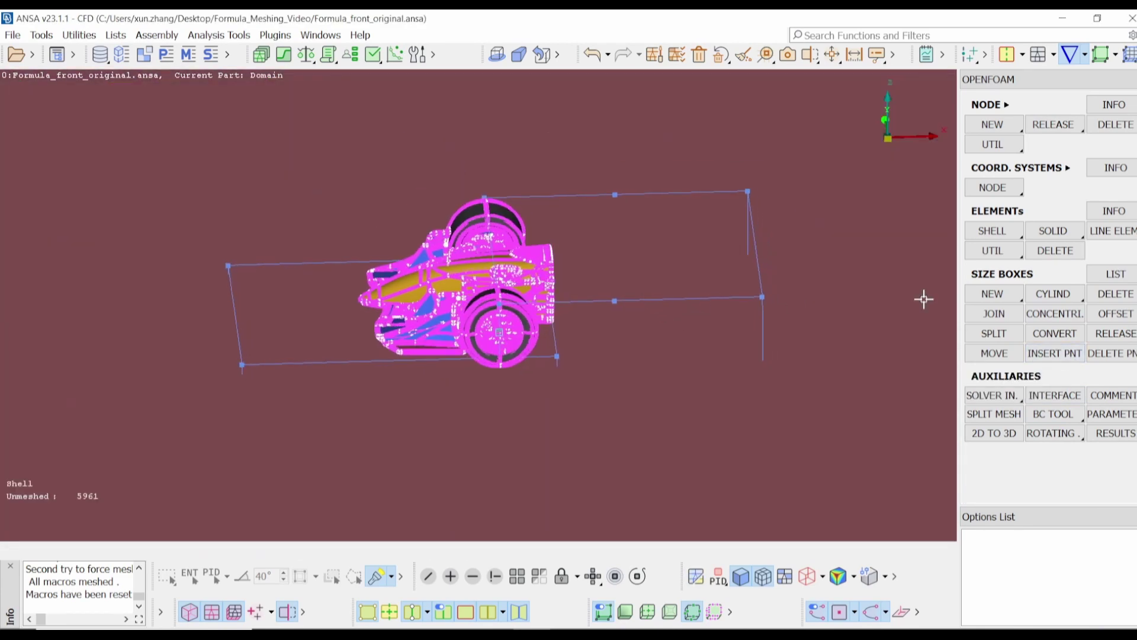
pyautogui.keyDown('ctrl'); pyautogui.moveTo(923, 299); pyautogui.dragTo(715, 326); pyautogui.keyUp('ctrl')
# Offset the size box's rear end face outward by 100
pyautogui.click(1115, 314)
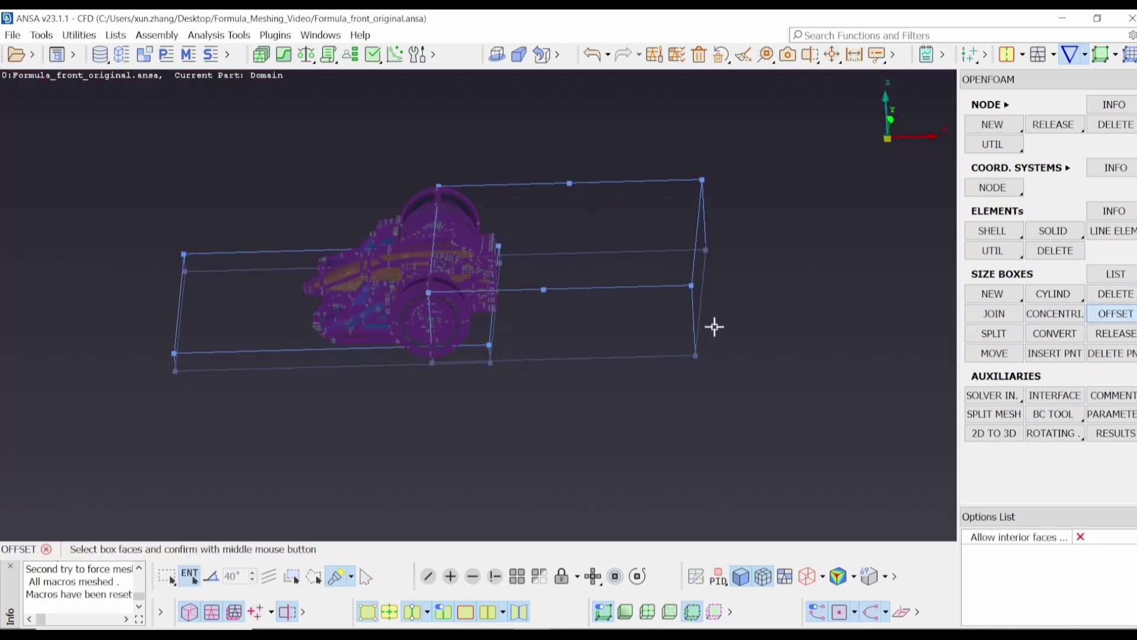
pyautogui.keyDown('ctrl'); pyautogui.moveTo(714, 326); pyautogui.dragTo(657, 311, button='middle'); pyautogui.keyUp('ctrl')
pyautogui.click(639, 300)
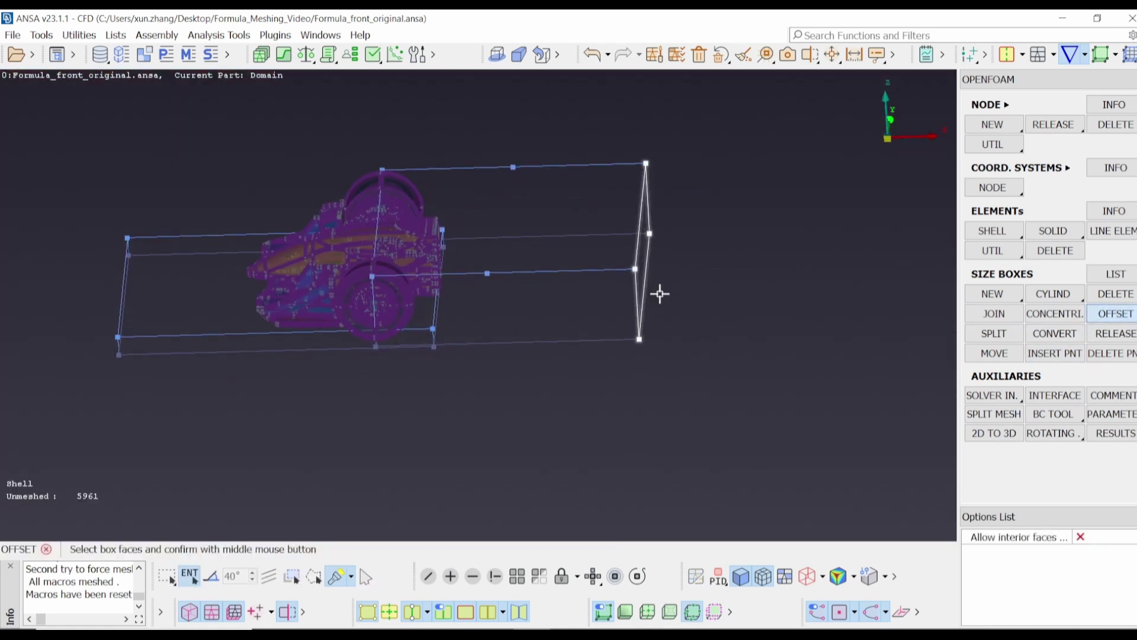
pyautogui.middleClick(739, 290)
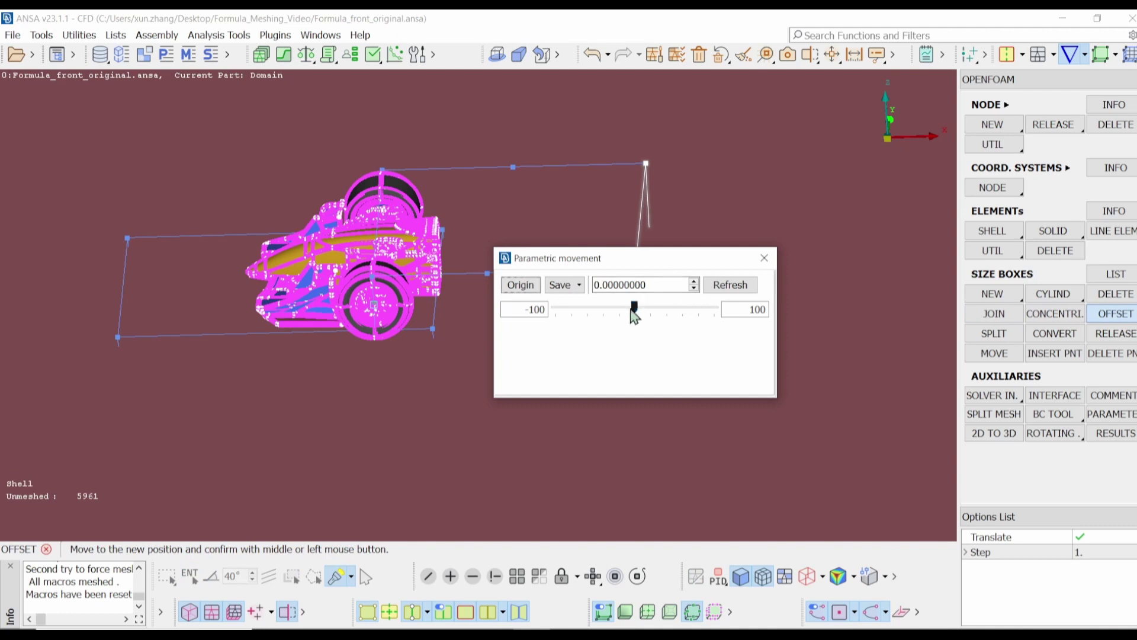
pyautogui.moveTo(634, 310); pyautogui.dragTo(758, 332)
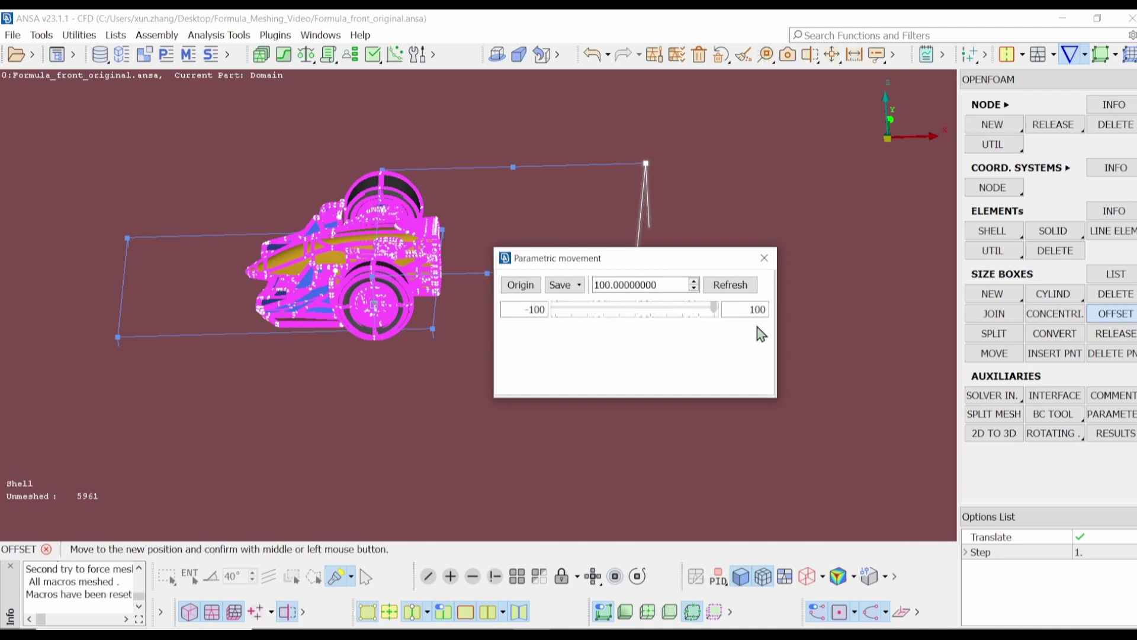
pyautogui.click(731, 286)
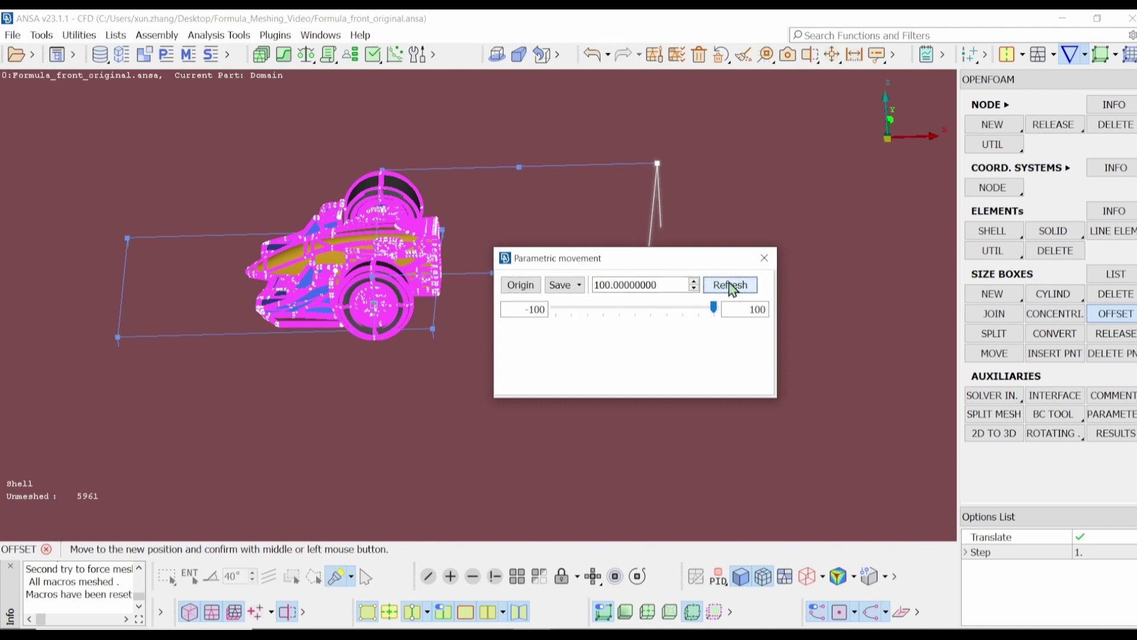
pyautogui.click(764, 258)
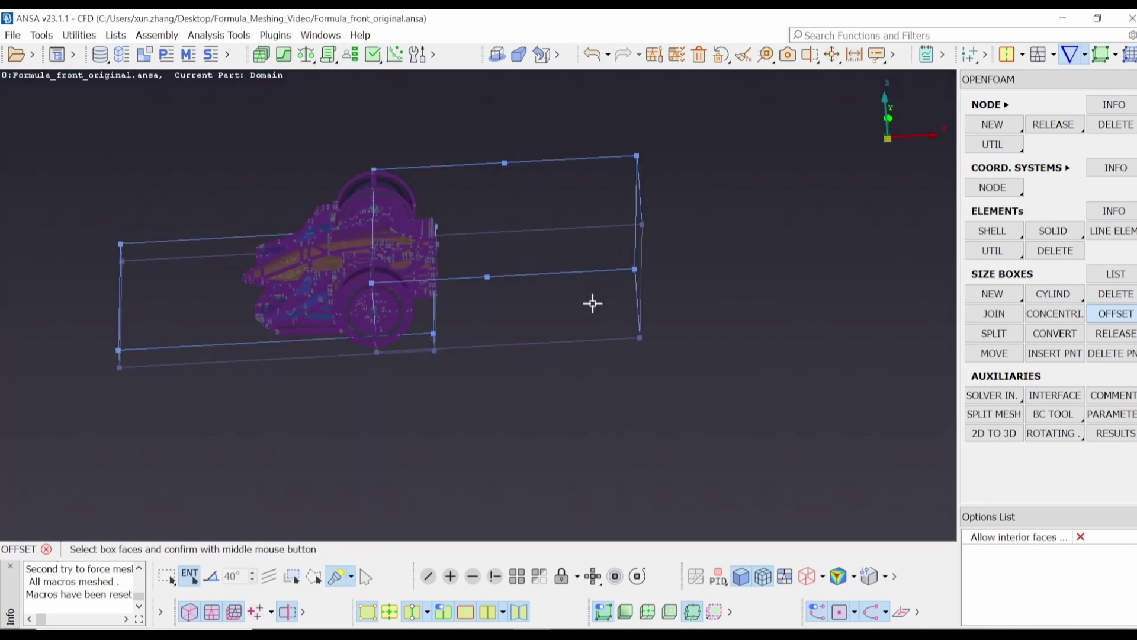
pyautogui.keyDown('ctrl'); pyautogui.moveTo(517, 312); pyautogui.dragTo(573, 342, button='middle'); pyautogui.keyUp('ctrl')
pyautogui.keyDown('ctrl'); pyautogui.moveTo(574, 337); pyautogui.dragTo(572, 332); pyautogui.keyUp('ctrl')
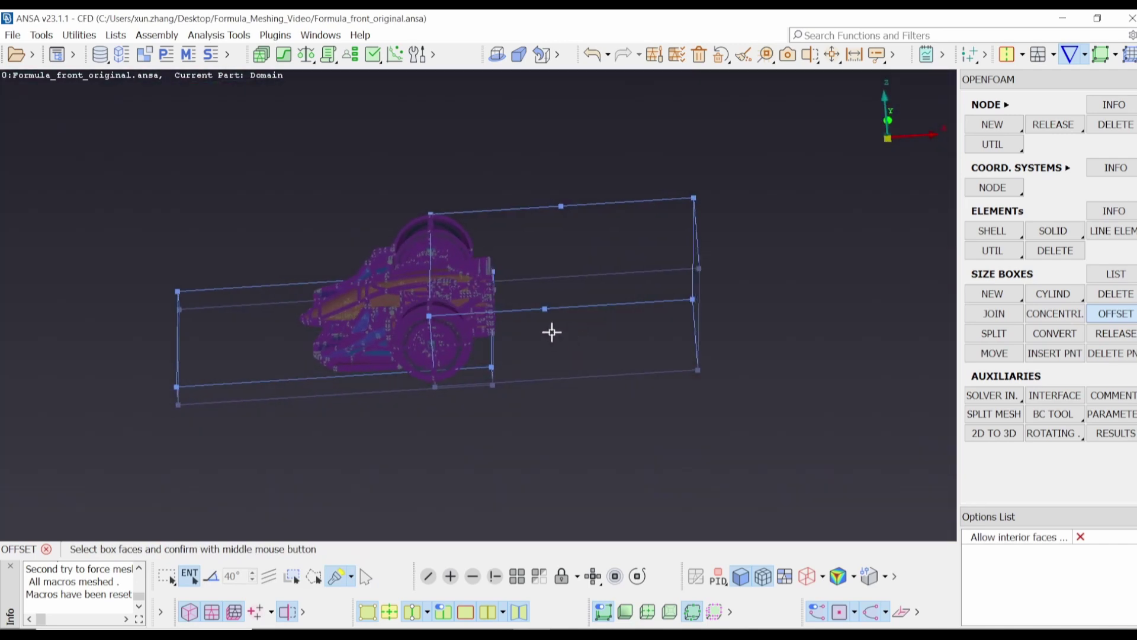
pyautogui.keyDown('ctrl'); pyautogui.moveTo(551, 333); pyautogui.dragTo(597, 341, button='middle'); pyautogui.keyUp('ctrl')
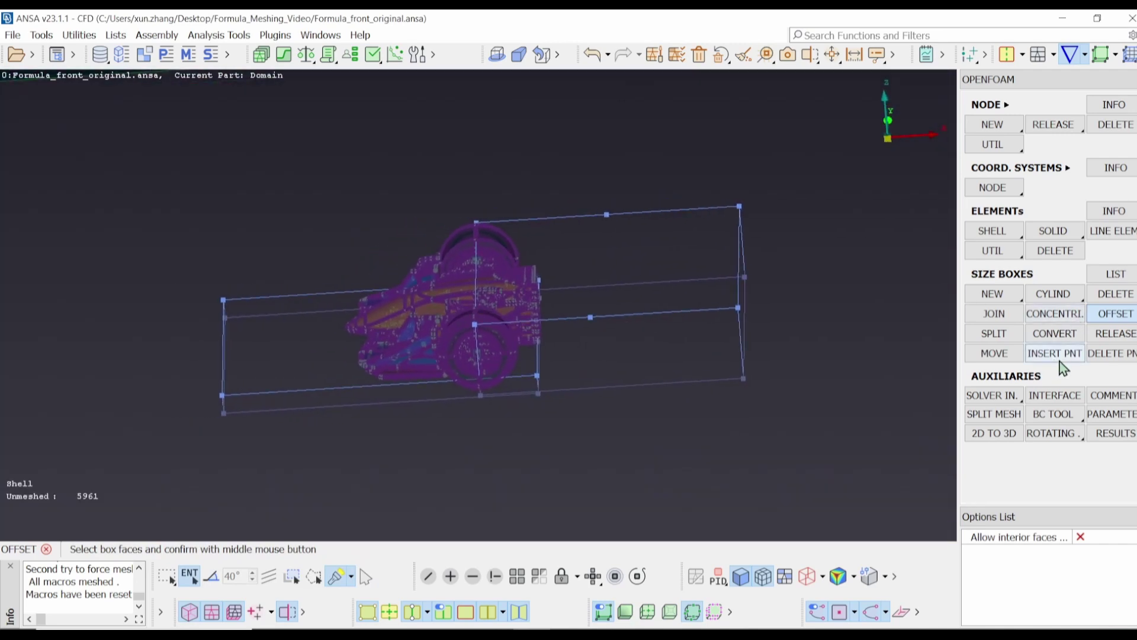
# Split the size box at a picked point on its edge
pyautogui.keyDown('ctrl'); pyautogui.moveTo(811, 359); pyautogui.dragTo(822, 361); pyautogui.keyUp('ctrl')
pyautogui.click(988, 336)
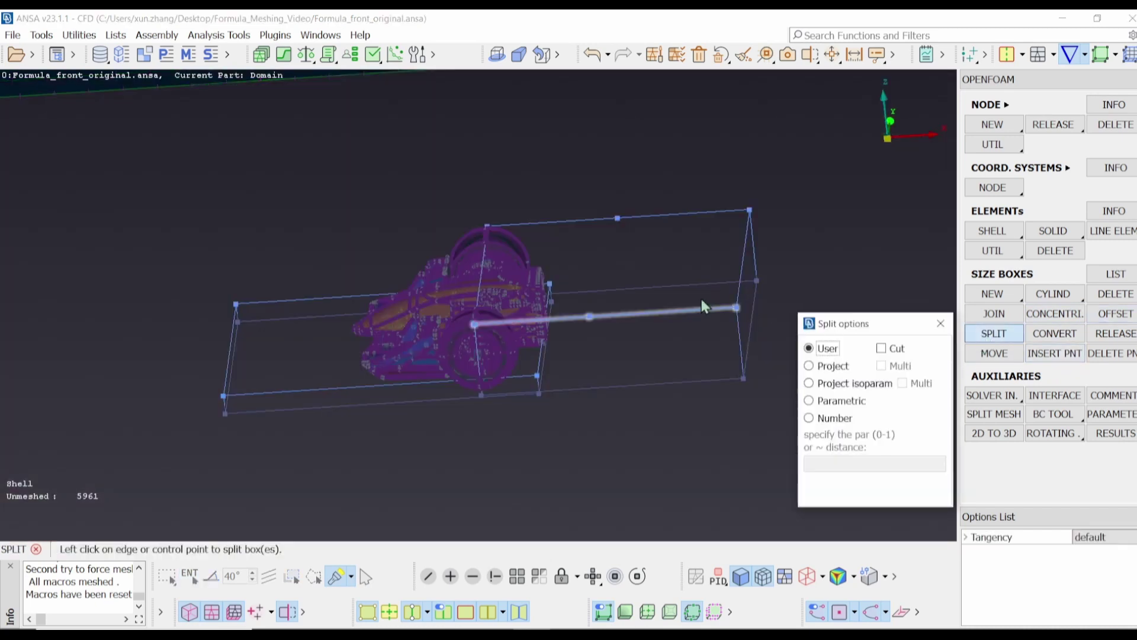
pyautogui.keyDown('ctrl'); pyautogui.moveTo(701, 300); pyautogui.dragTo(605, 312); pyautogui.keyUp('ctrl')
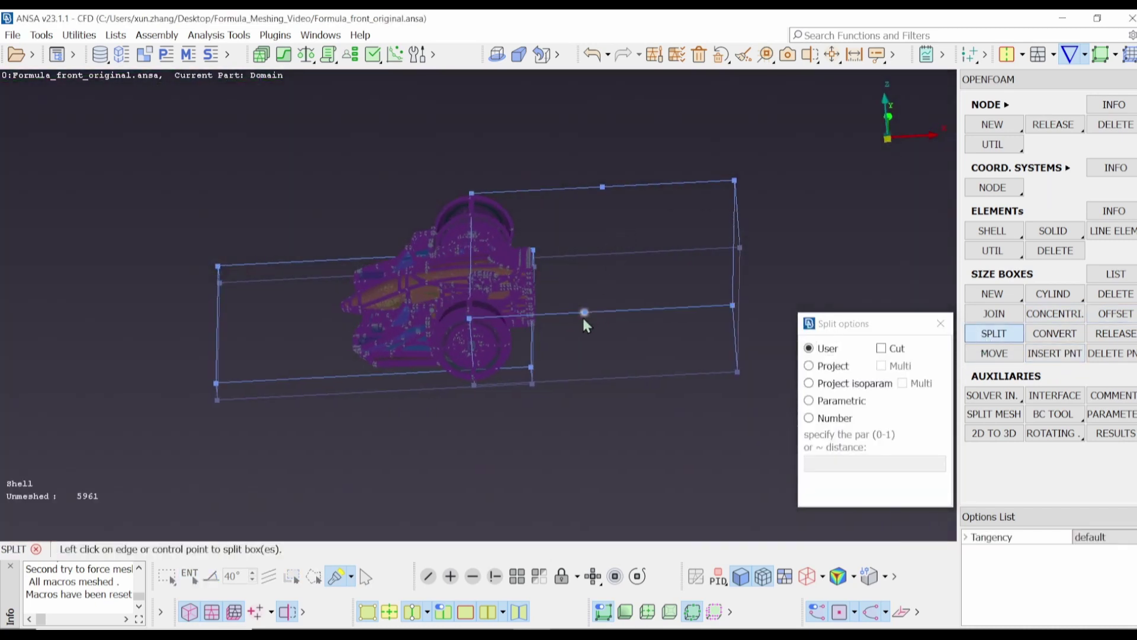
pyautogui.click(584, 313)
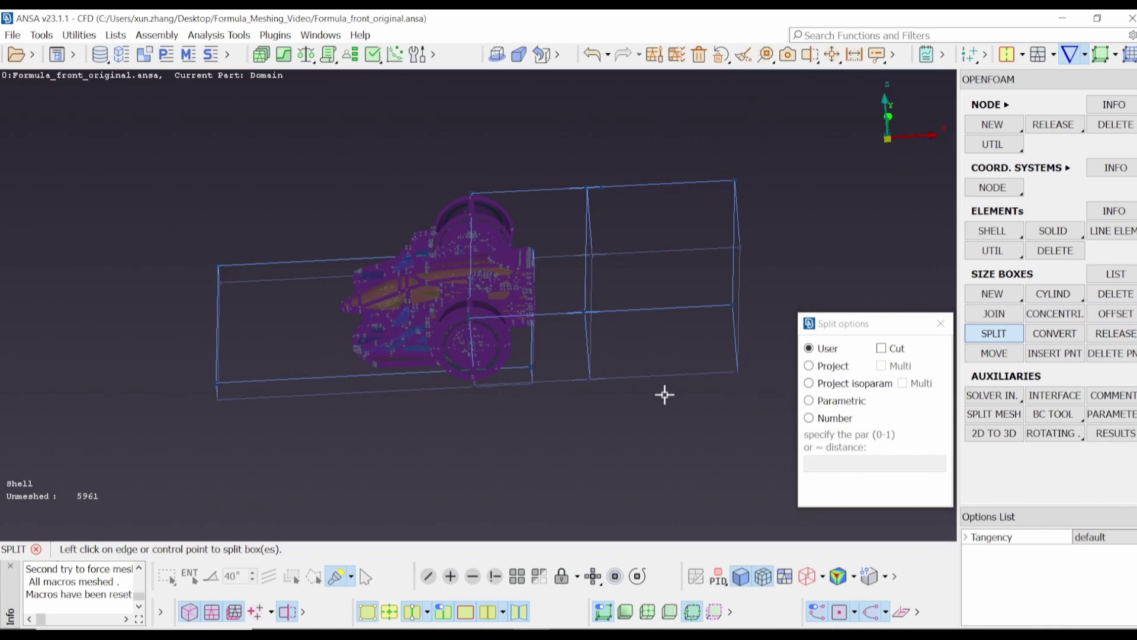
pyautogui.middleClick(664, 395)
pyautogui.keyDown('ctrl'); pyautogui.moveTo(665, 394); pyautogui.dragTo(686, 316); pyautogui.keyUp('ctrl')
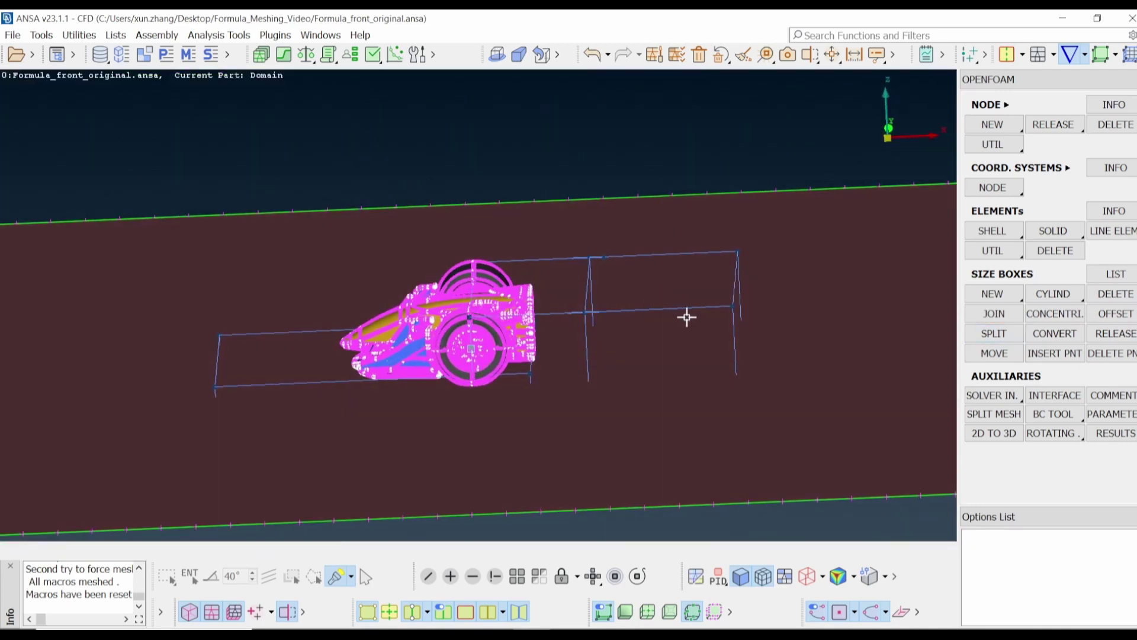
# Select two control points on the split line and raise them
pyautogui.click(1001, 354)
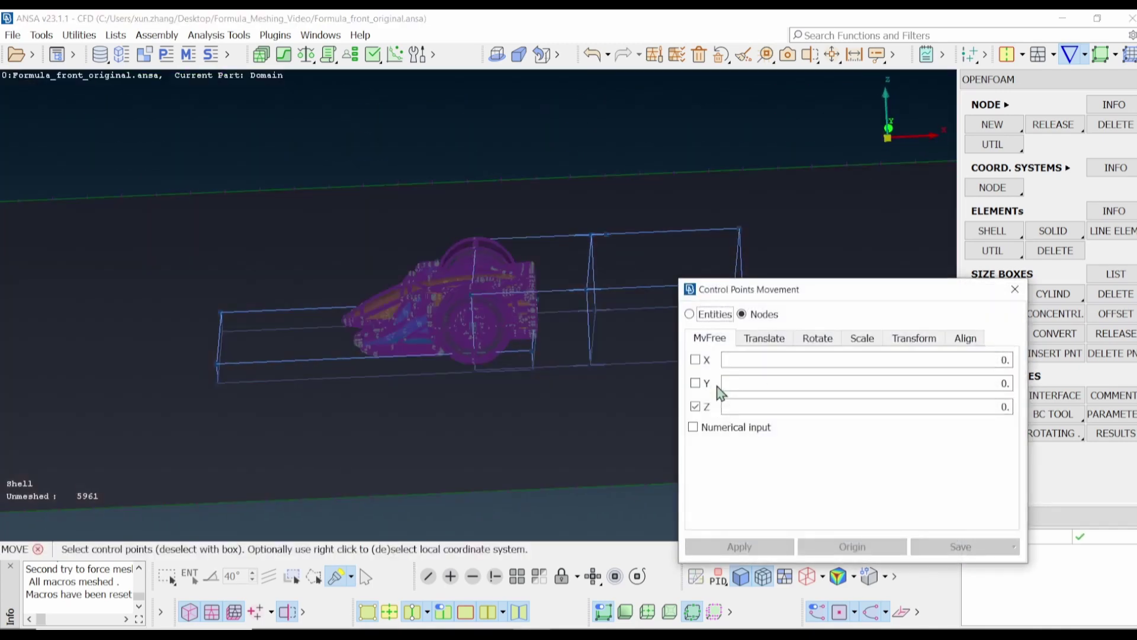
pyautogui.keyDown('ctrl'); pyautogui.moveTo(538, 223); pyautogui.dragTo(534, 221, button='middle'); pyautogui.keyUp('ctrl')
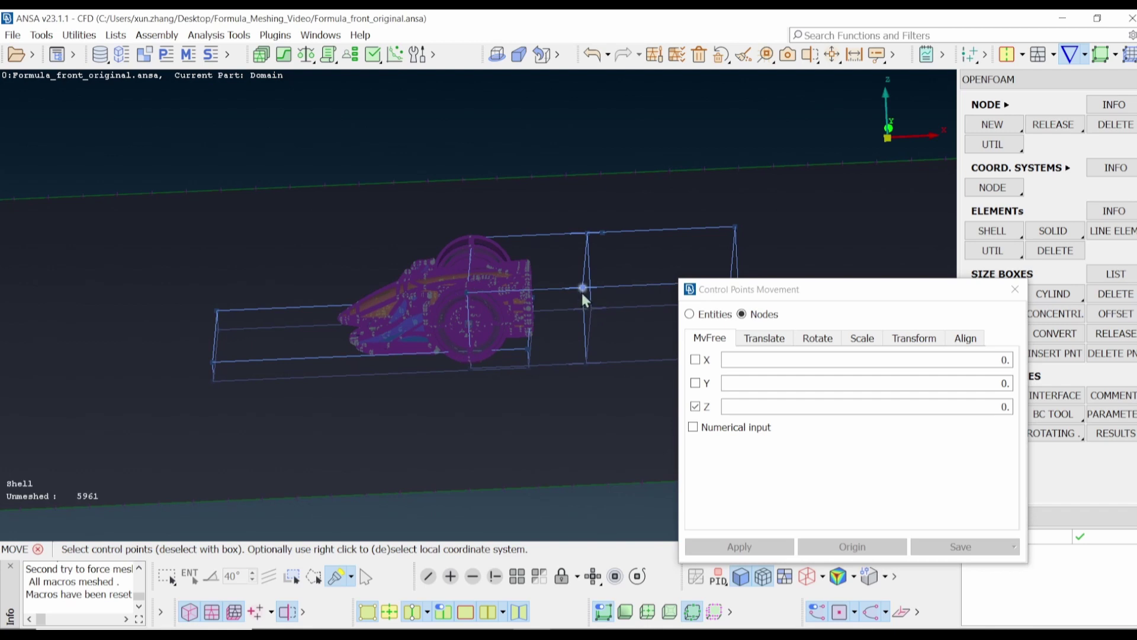
pyautogui.click(581, 292)
pyautogui.click(588, 232)
pyautogui.scroll(-3, 566, 208)
pyautogui.keyDown('ctrl'); pyautogui.moveTo(567, 209); pyautogui.dragTo(563, 239); pyautogui.keyUp('ctrl')
pyautogui.keyDown('ctrl'); pyautogui.moveTo(594, 293); pyautogui.dragTo(428, 124, button='middle'); pyautogui.keyUp('ctrl')
pyautogui.middleClick(461, 212)
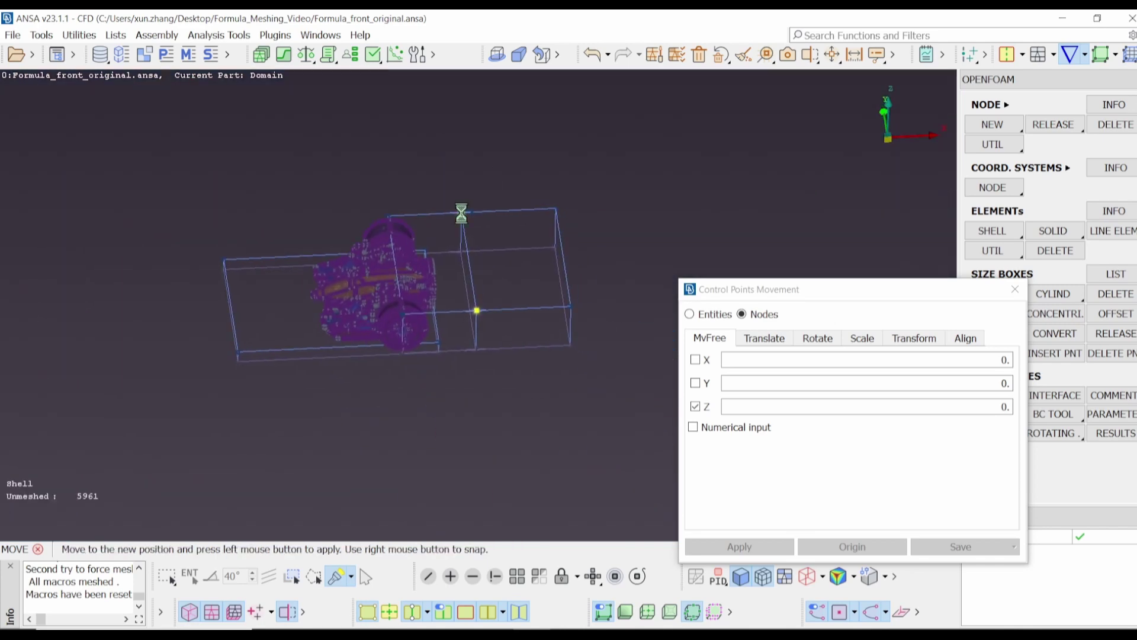
pyautogui.click(463, 202)
pyautogui.moveTo(508, 245)
pyautogui.keyDown('ctrl'); pyautogui.mouseDown()
pyautogui.moveTo(523, 232)
pyautogui.moveTo(521, 254)
pyautogui.mouseUp(); pyautogui.keyUp('ctrl')
pyautogui.middleClick(545, 291)
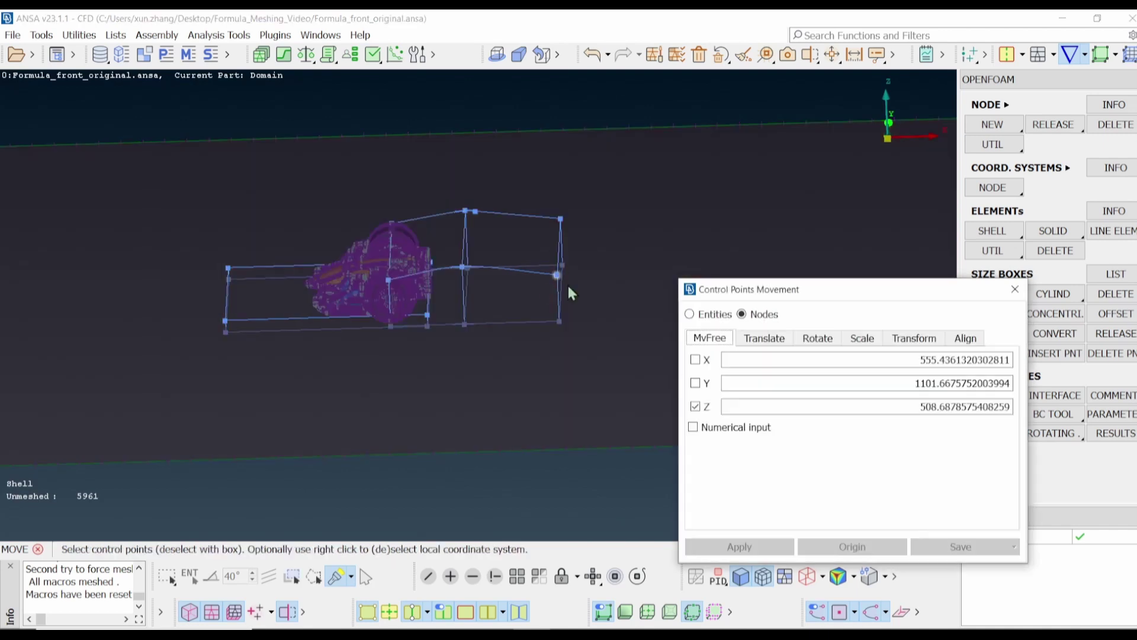
# Raise the rear top and bottom nodes to about Z 999.2, then orbit to inspect
pyautogui.click(564, 282)
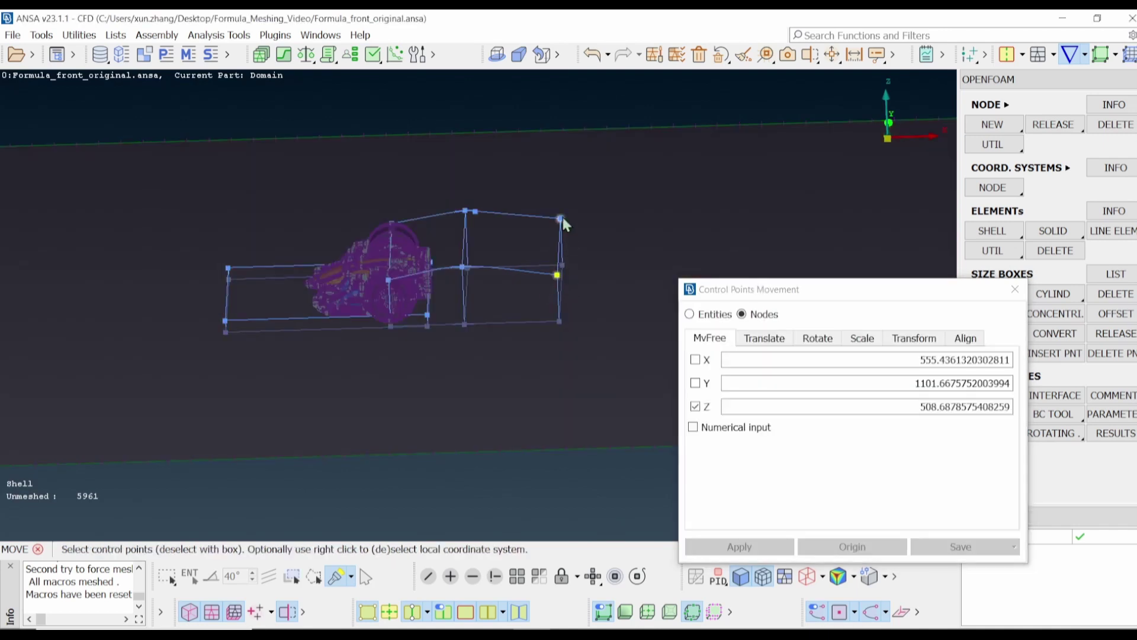
pyautogui.click(563, 217)
pyautogui.middleClick(617, 215)
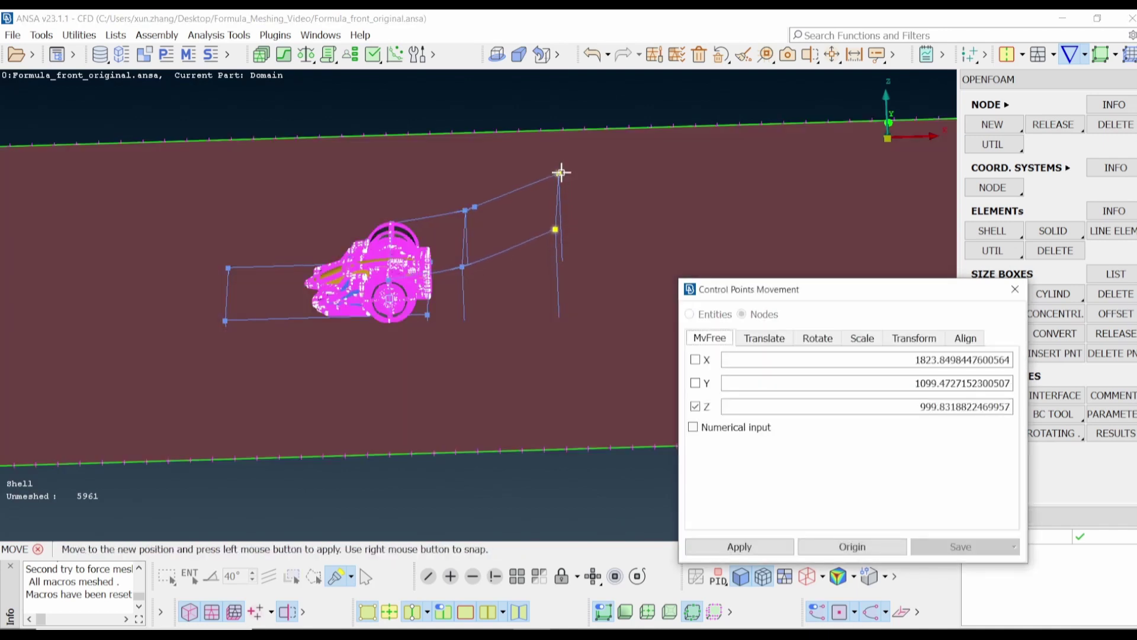
pyautogui.click(559, 172)
pyautogui.keyDown('ctrl'); pyautogui.moveTo(560, 172); pyautogui.dragTo(581, 355); pyautogui.keyUp('ctrl')
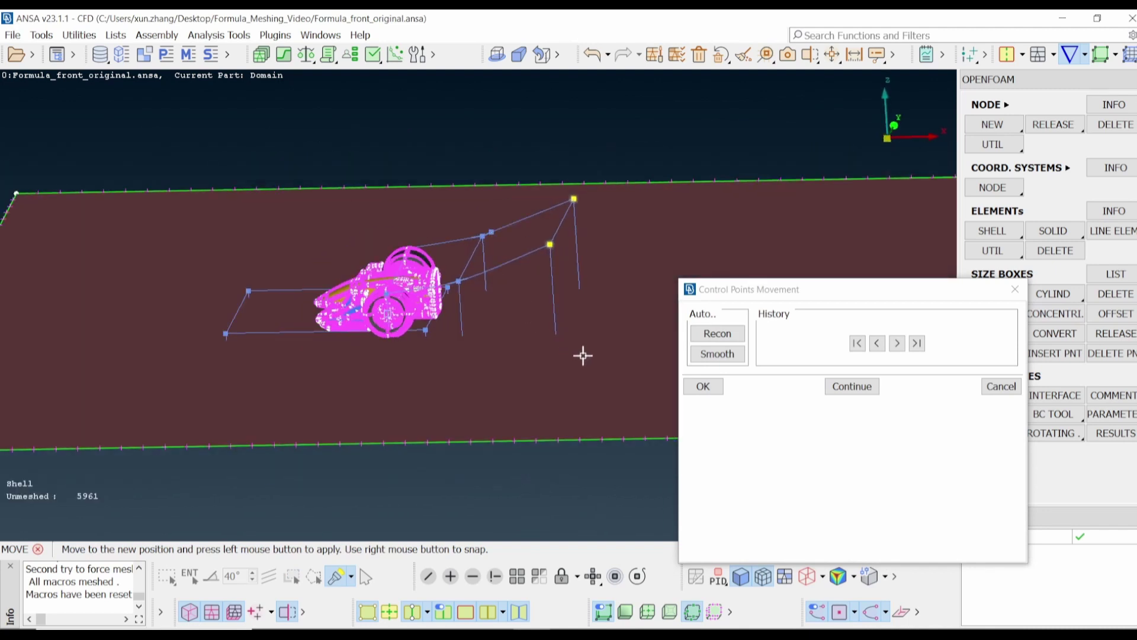
pyautogui.click(706, 389)
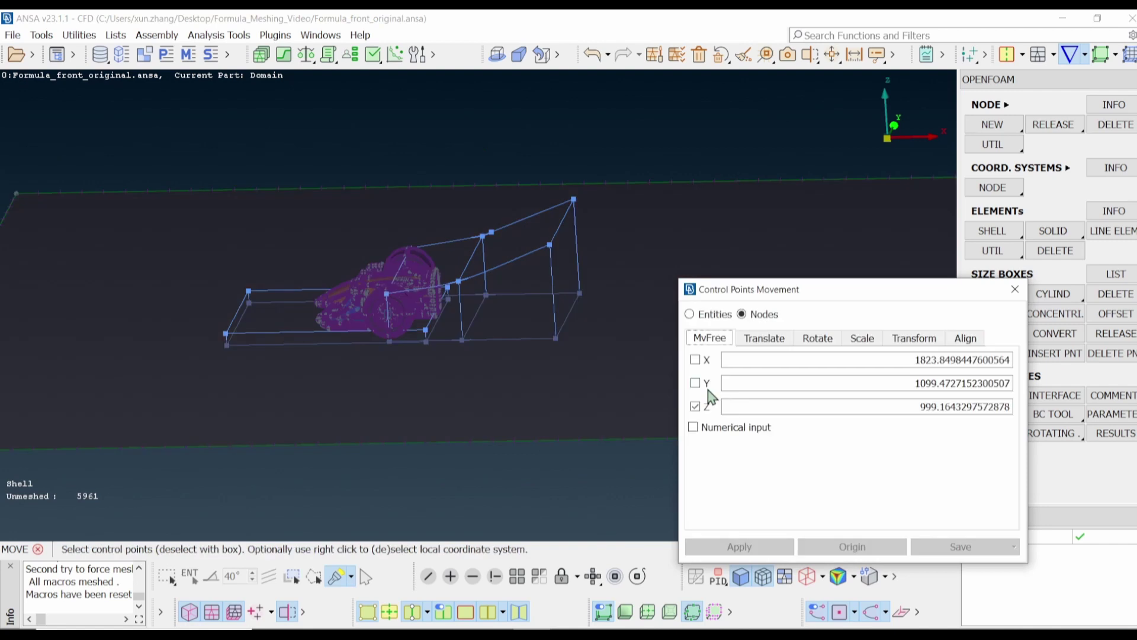
pyautogui.middleClick(594, 409)
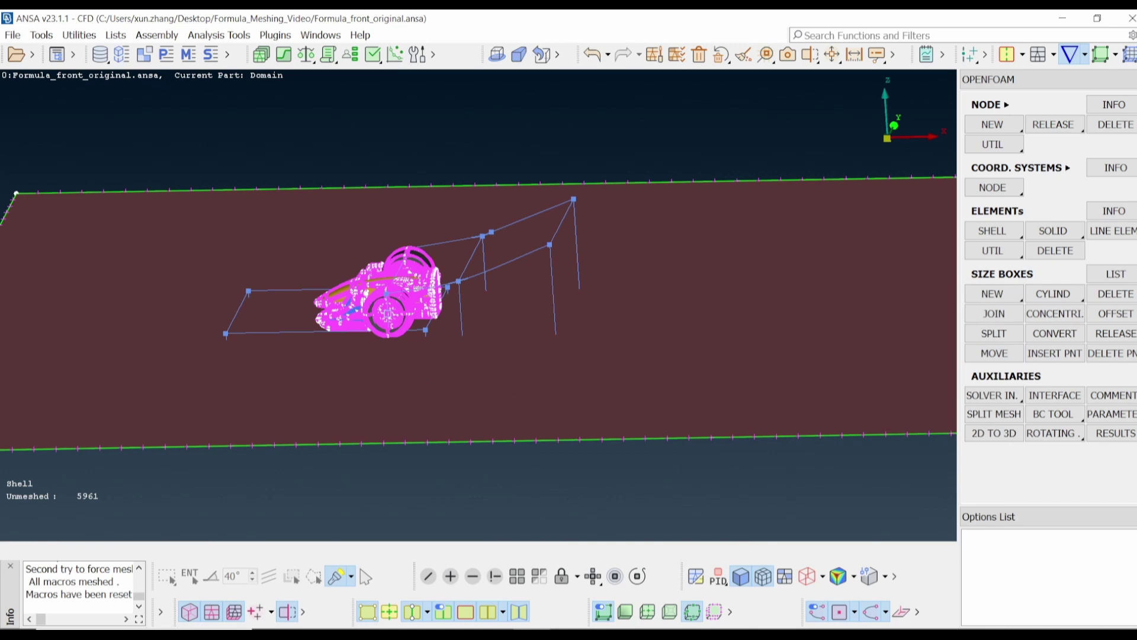
pyautogui.keyDown('ctrl'); pyautogui.moveTo(489, 324); pyautogui.dragTo(514, 309); pyautogui.keyUp('ctrl')
pyautogui.keyDown('ctrl'); pyautogui.moveTo(514, 309); pyautogui.dragTo(598, 319, button='middle'); pyautogui.keyUp('ctrl')
pyautogui.keyDown('ctrl'); pyautogui.moveTo(607, 315); pyautogui.dragTo(685, 308); pyautogui.keyUp('ctrl')
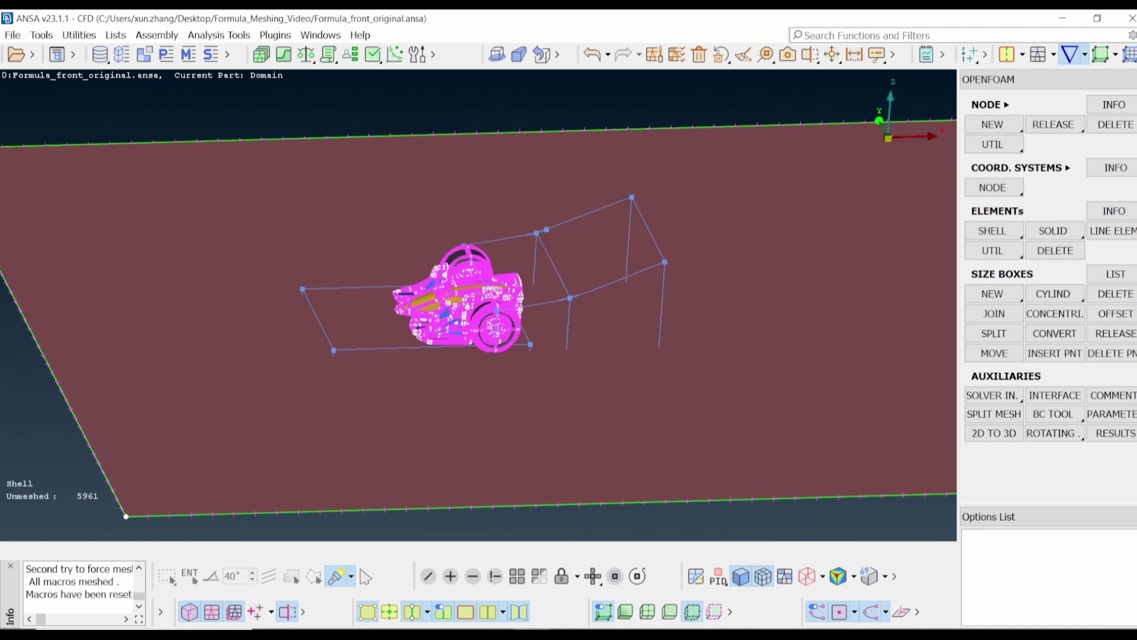
# Give size box 1 a maximum surface length of 15 and volume length of 30
pyautogui.click(1116, 278)
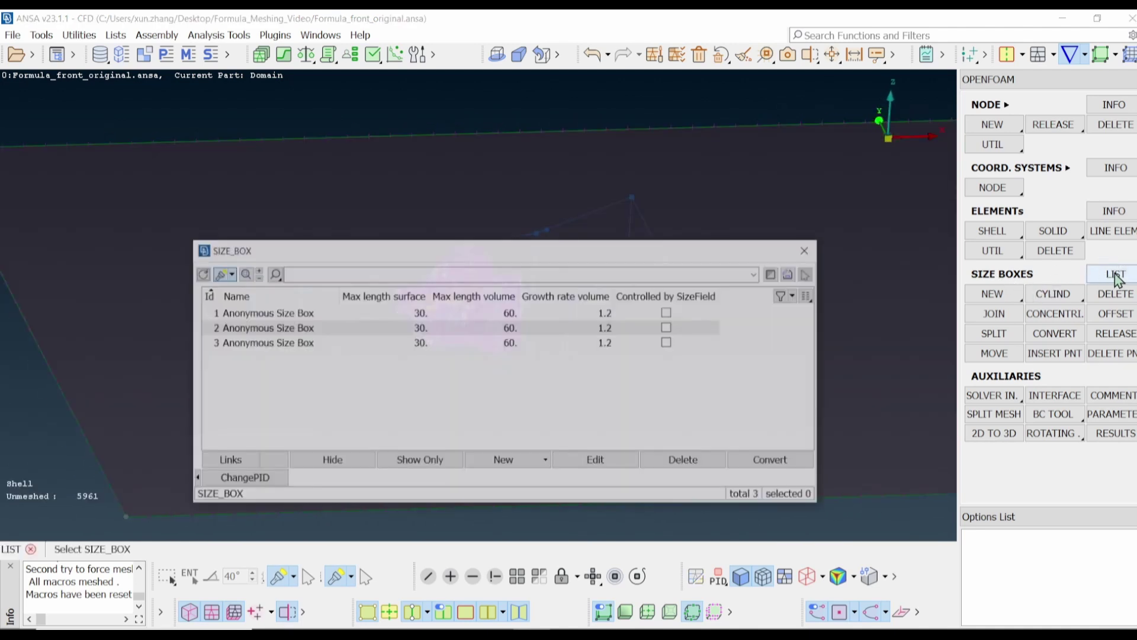
pyautogui.moveTo(485, 250); pyautogui.dragTo(608, 276)
pyautogui.click(491, 333)
pyautogui.doubleClick(602, 333)
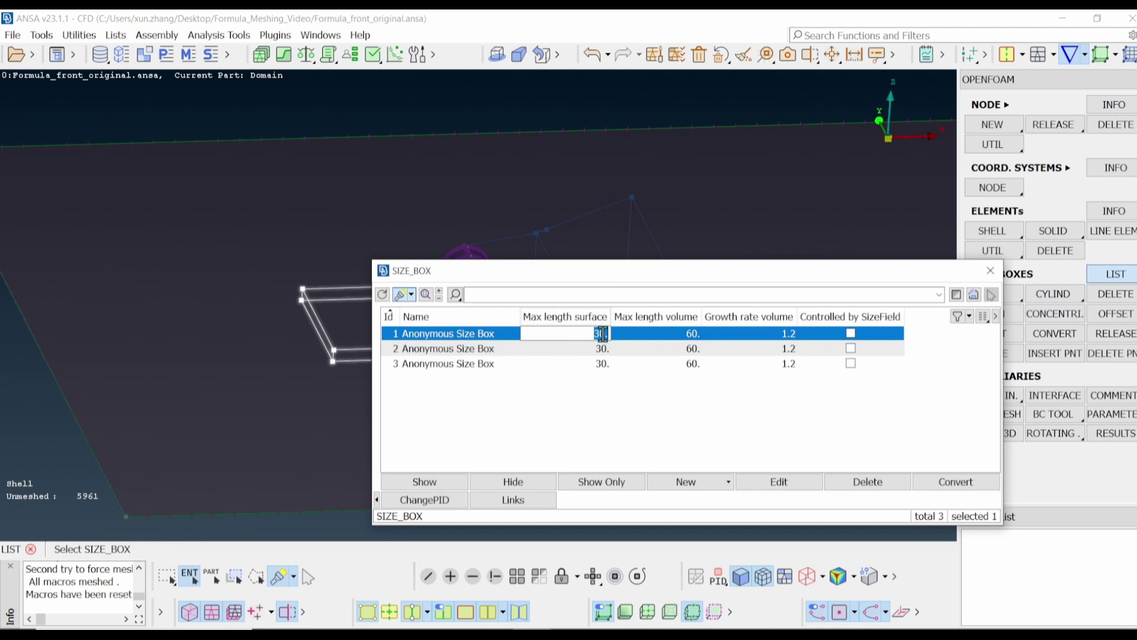
pyautogui.write('15')
pyautogui.click(691, 333)
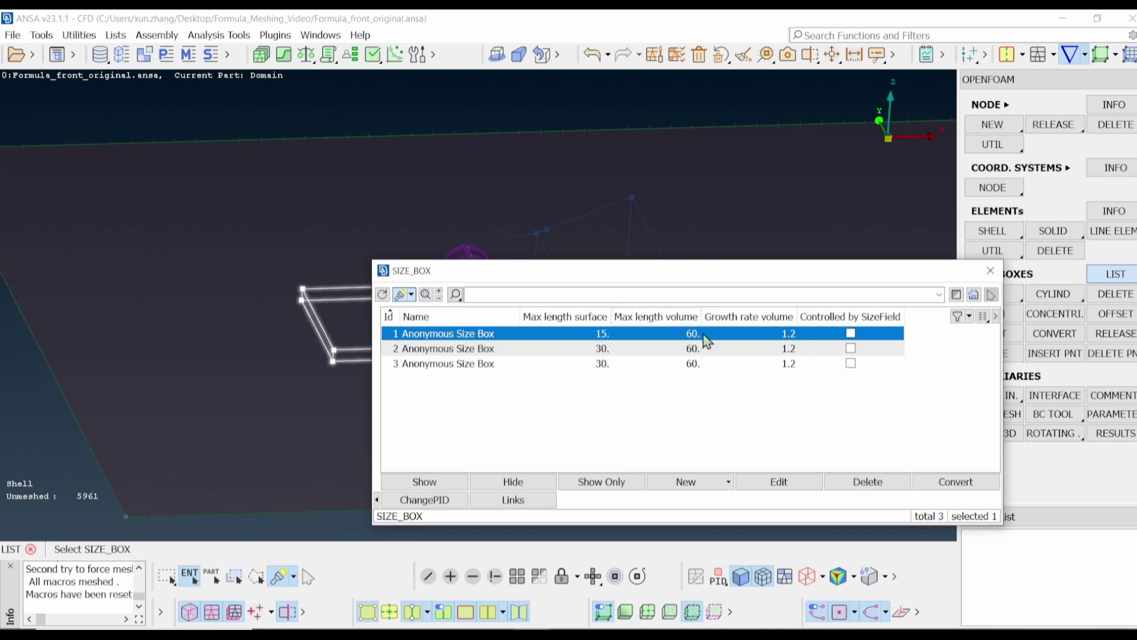
pyautogui.doubleClick(687, 334)
pyautogui.write('3')
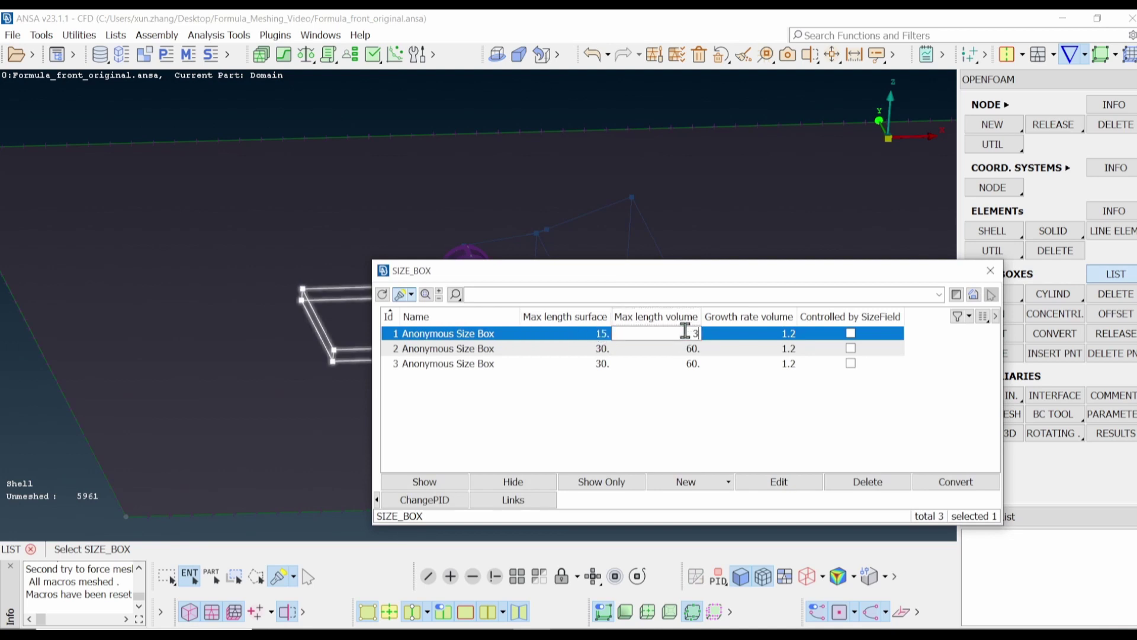
pyautogui.write('0')
pyautogui.click(724, 423)
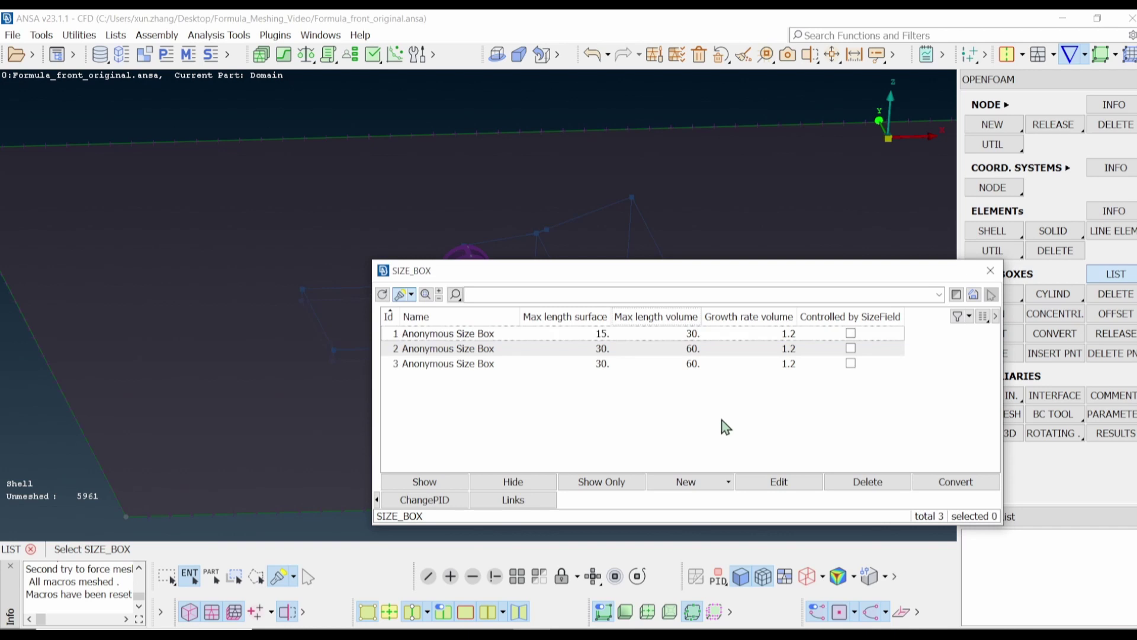
# Rename size box 1 to underbody_sizebox
pyautogui.click(506, 338)
pyautogui.doubleClick(504, 333)
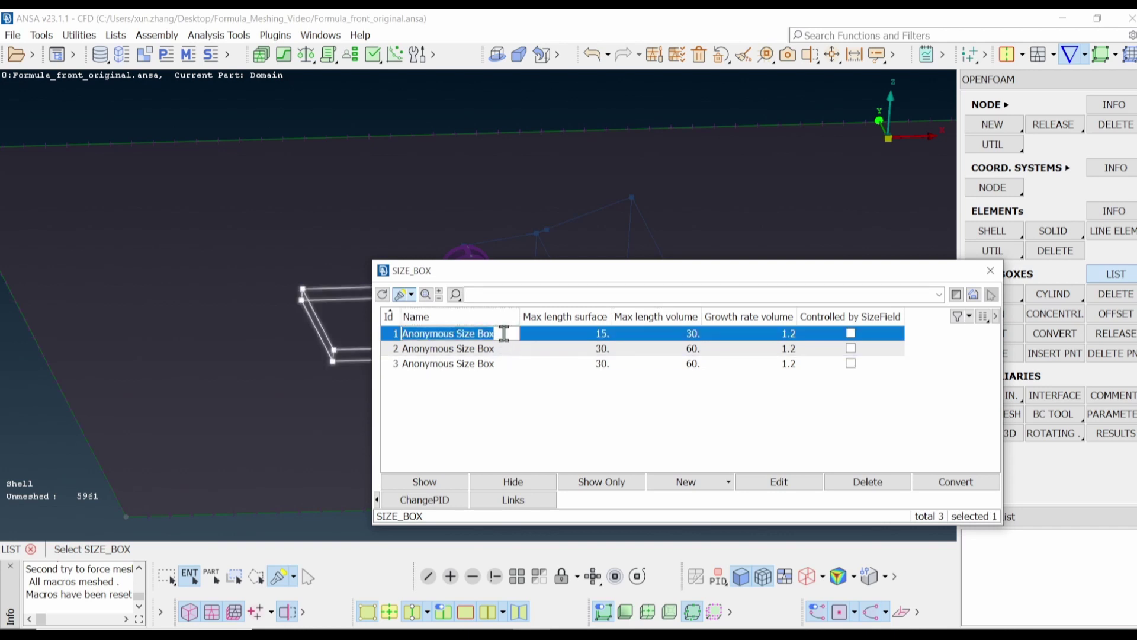
pyautogui.write('underbody_')
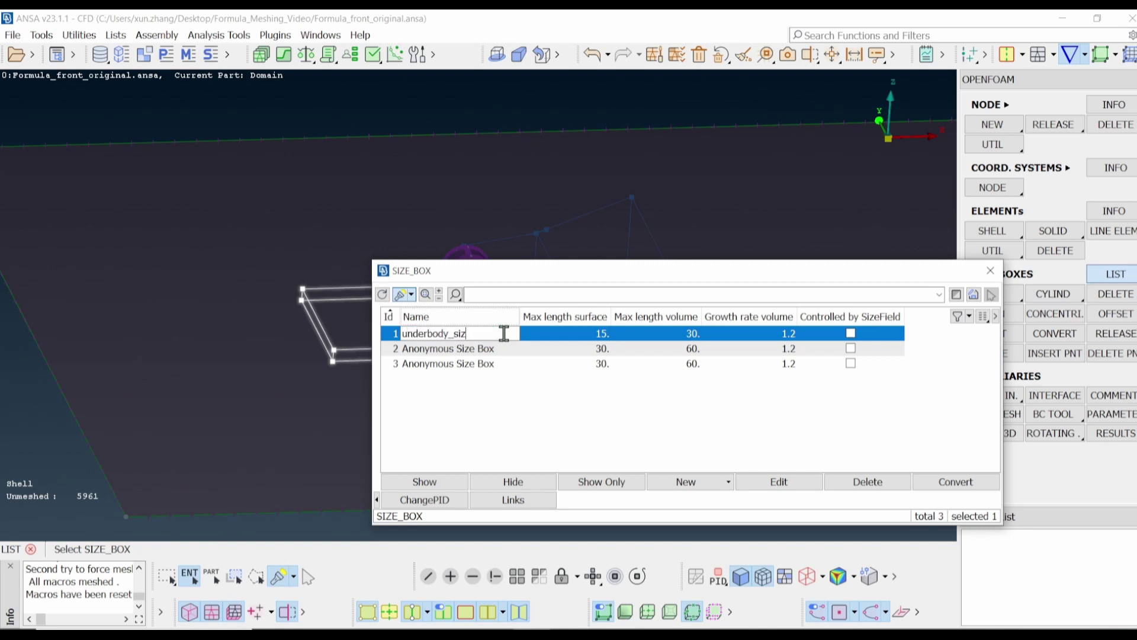
pyautogui.press('Return')
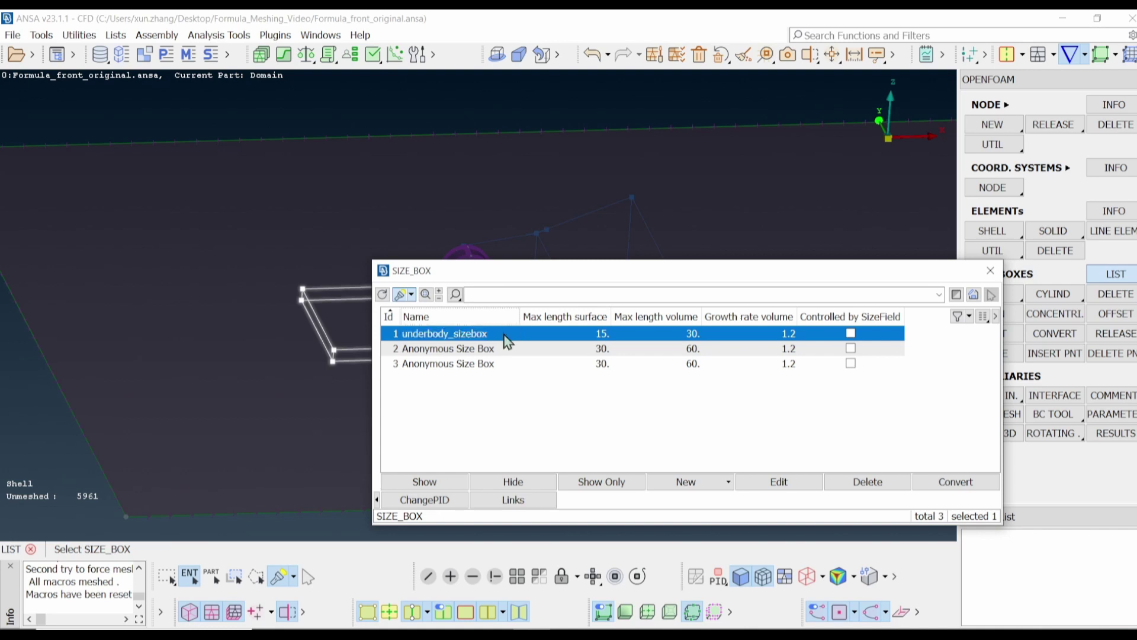
pyautogui.click(474, 353)
# Rename size box 2 to wake_fine_sizebox in its properties dialog
pyautogui.doubleClick(473, 354)
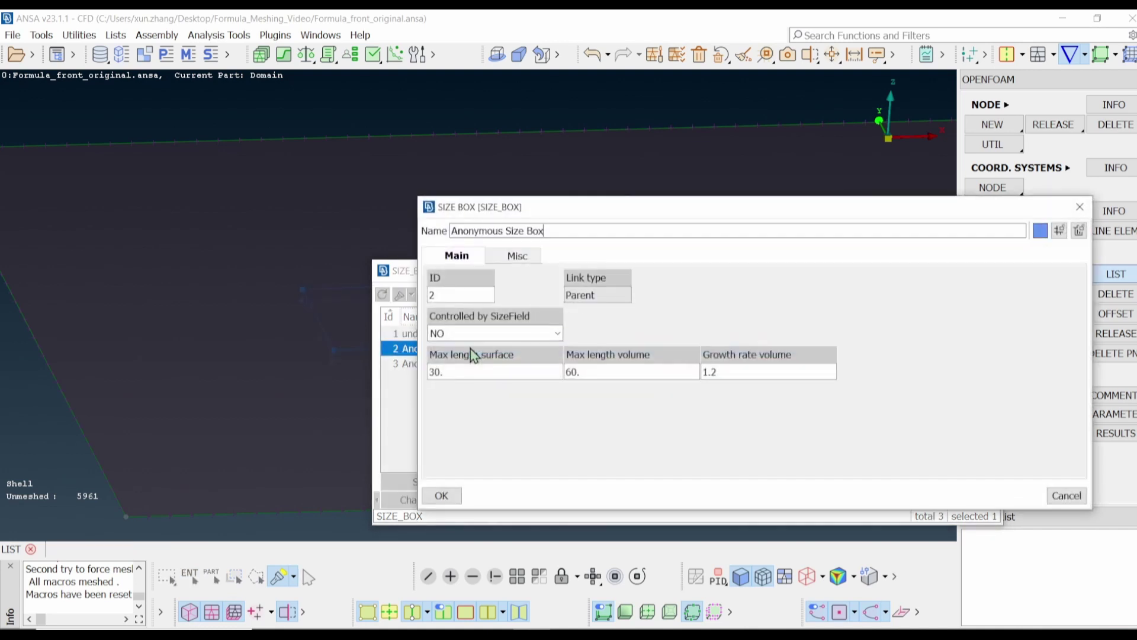
pyautogui.moveTo(559, 231); pyautogui.dragTo(399, 230)
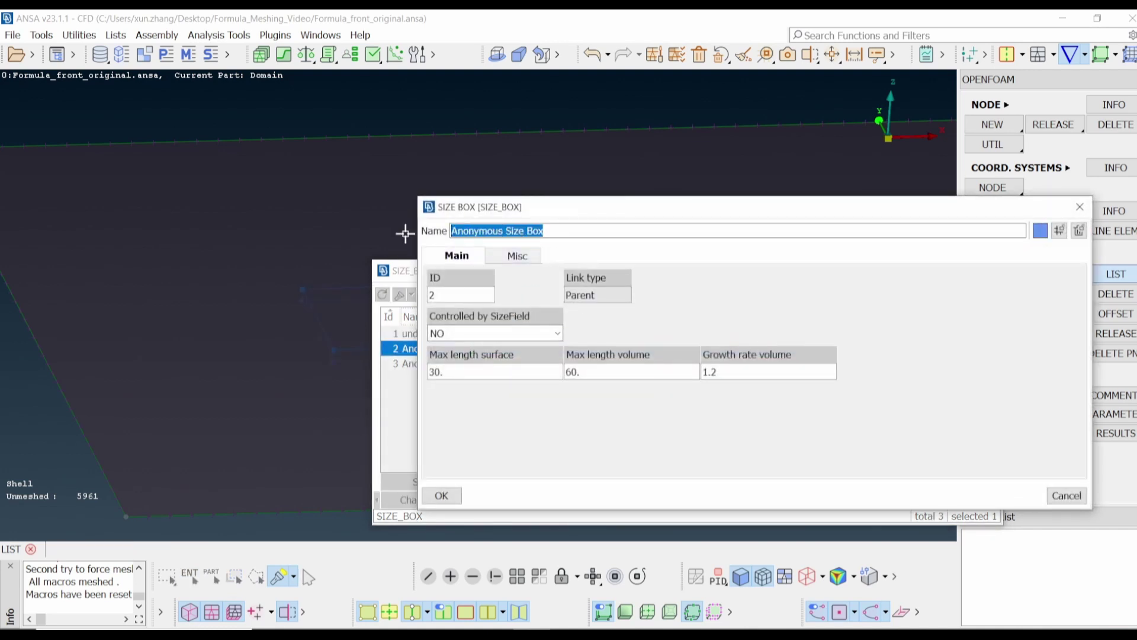
pyautogui.write('wake_fine_sizebox')
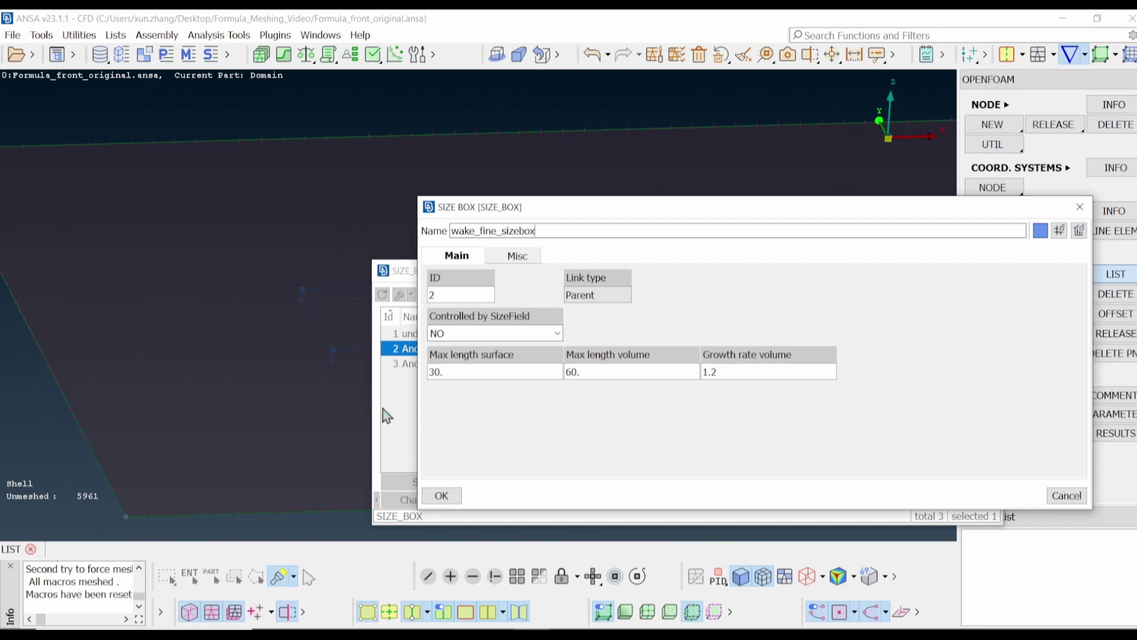
pyautogui.click(445, 495)
# Rename size box 3 to wake_coarse_sizebox
pyautogui.click(472, 364)
pyautogui.rightClick(474, 364)
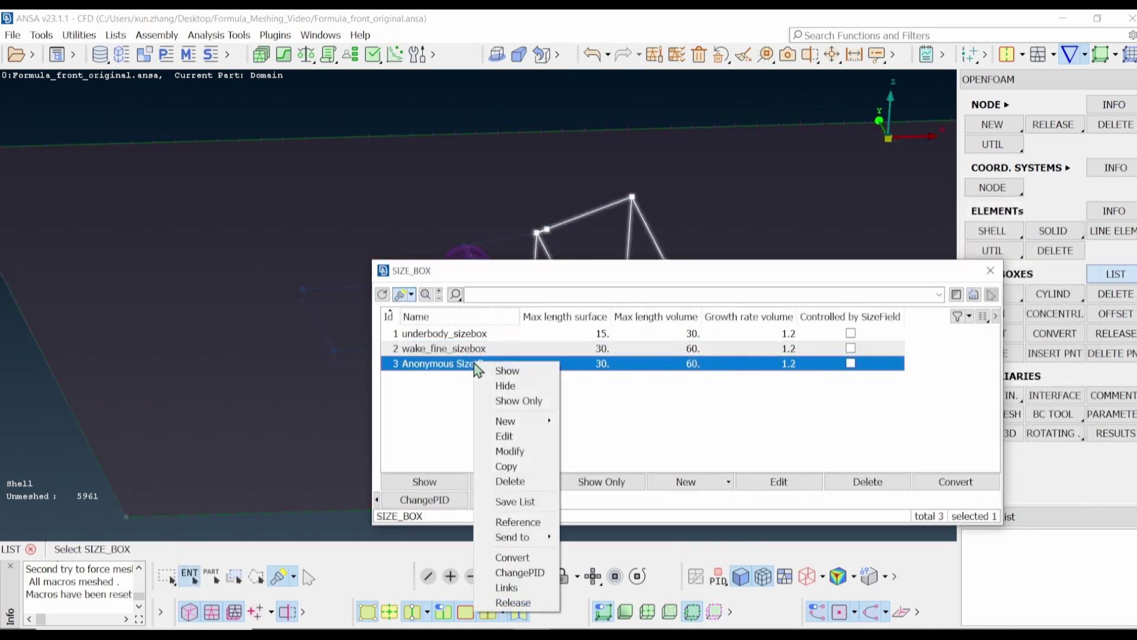
pyautogui.click(461, 365)
pyautogui.click(461, 364)
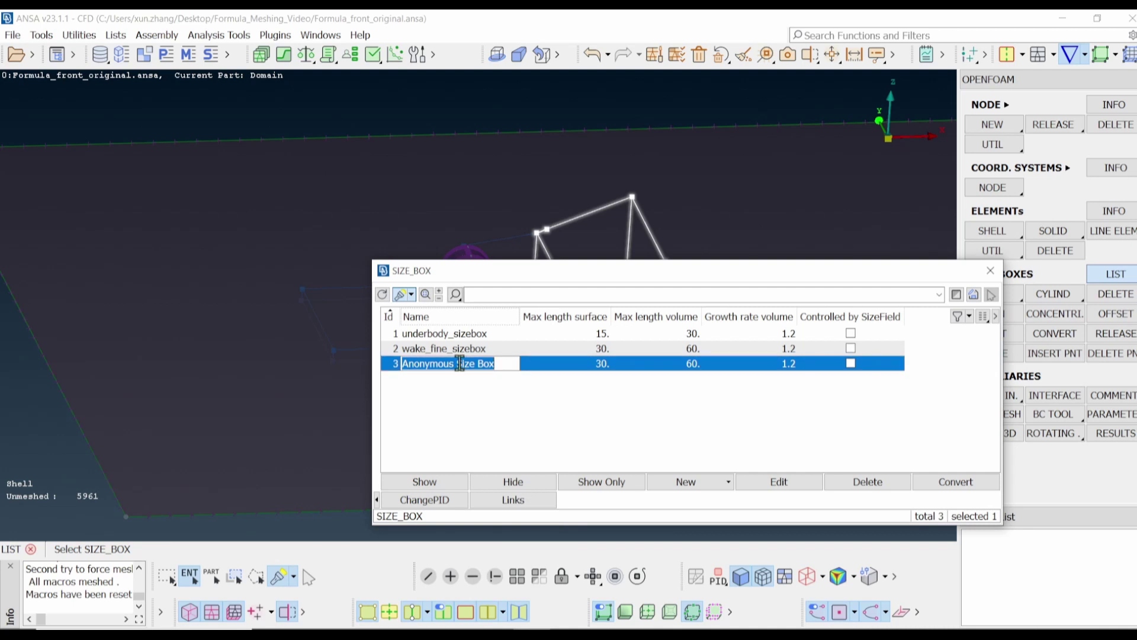
pyautogui.write('wake_coarse_sizebox')
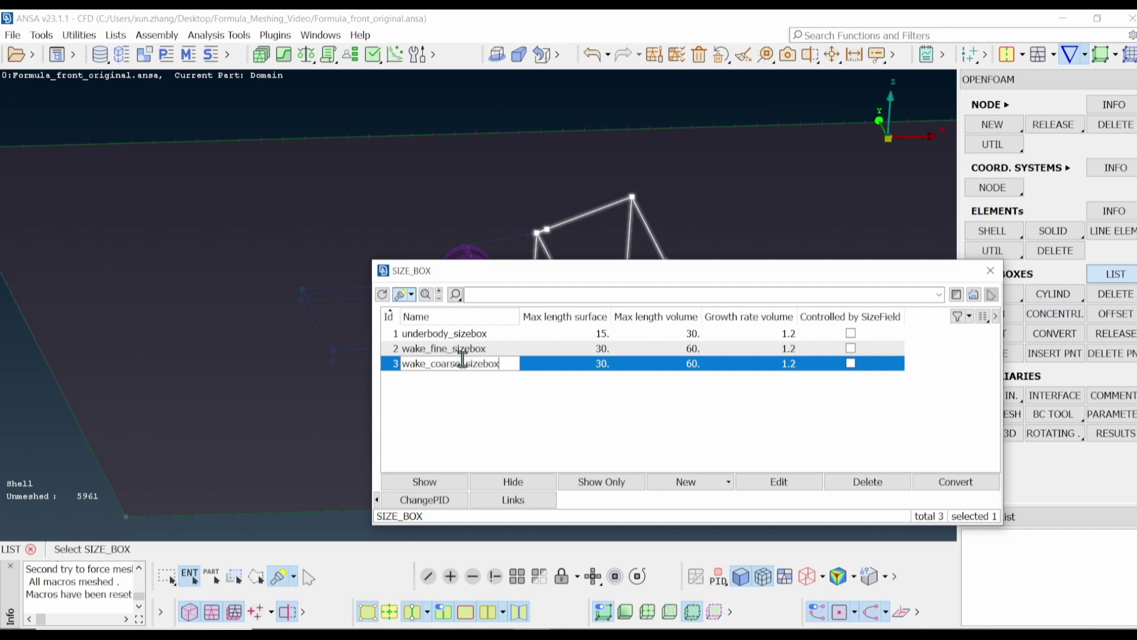
pyautogui.press('Return')
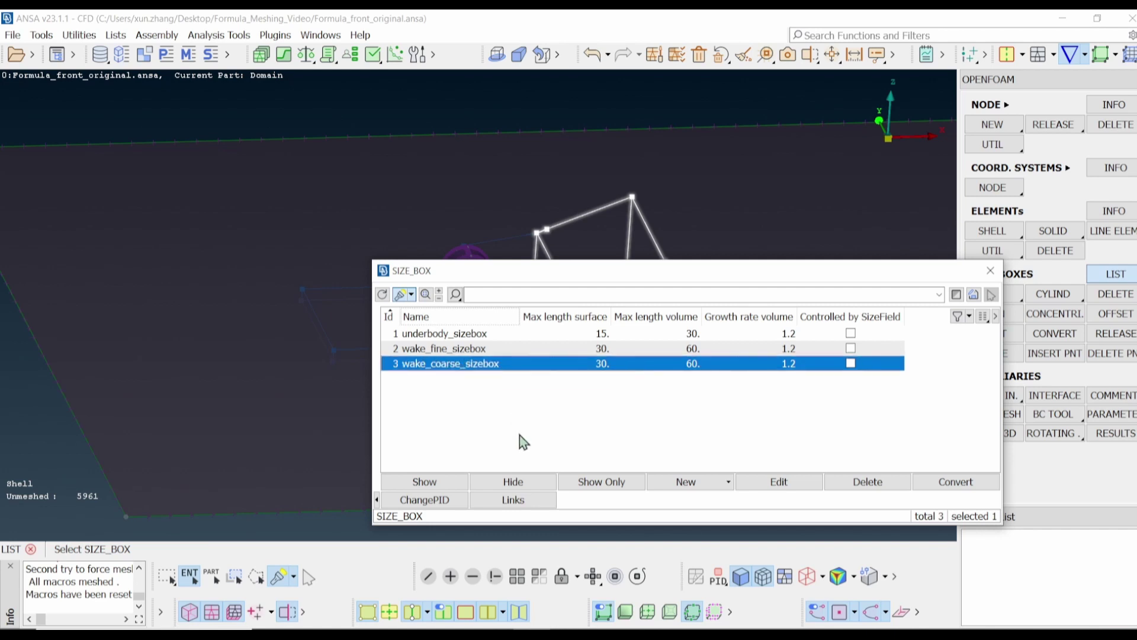
# Set size box 3's maximum lengths to 60 surface and 120 volume, then close the list
pyautogui.doubleClick(613, 363)
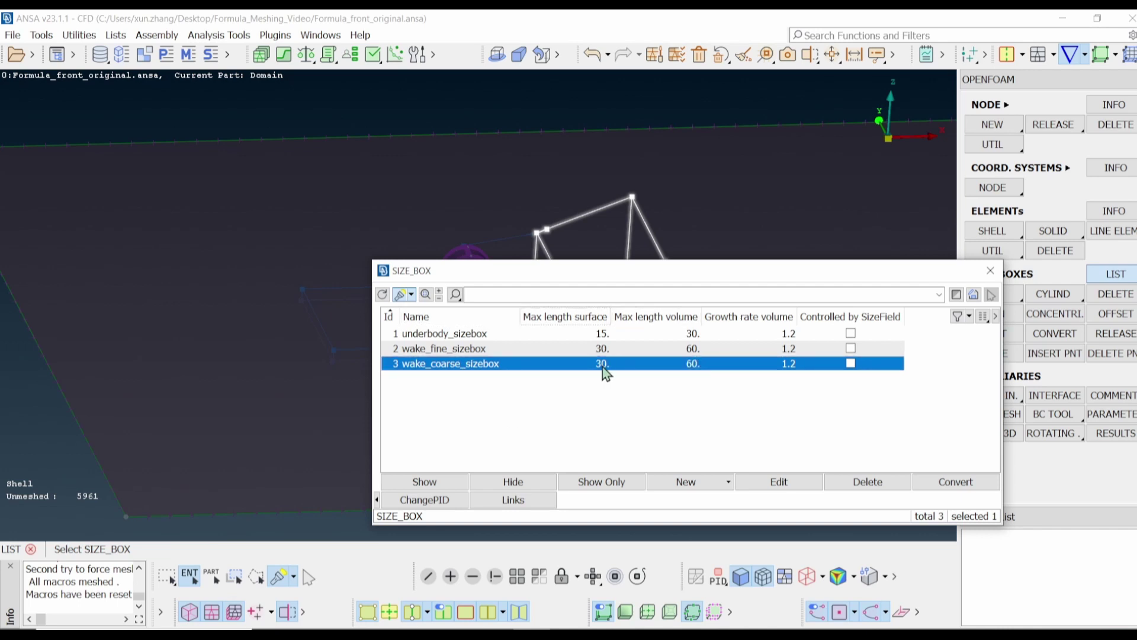
pyautogui.doubleClick(602, 366)
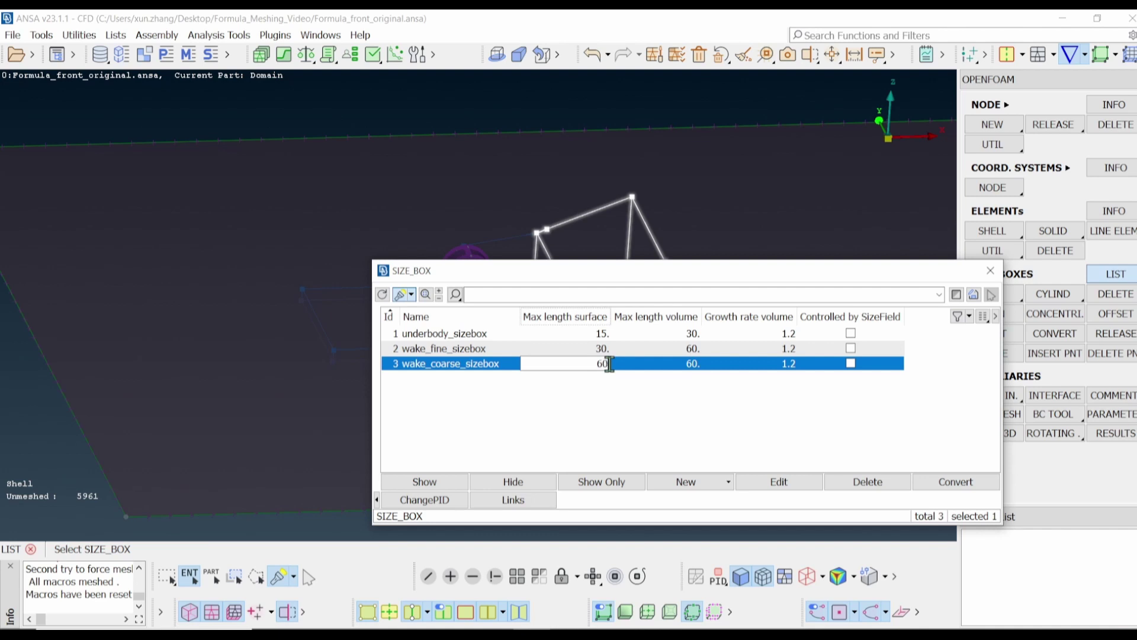
pyautogui.write('60')
pyautogui.doubleClick(697, 363)
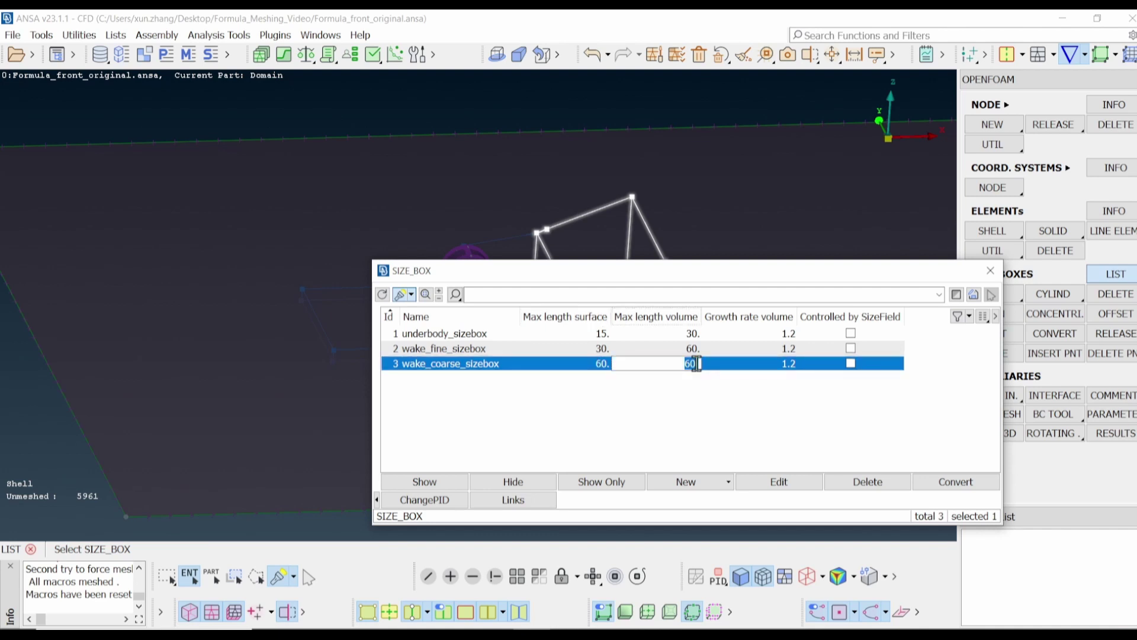
pyautogui.write('120')
pyautogui.click(698, 410)
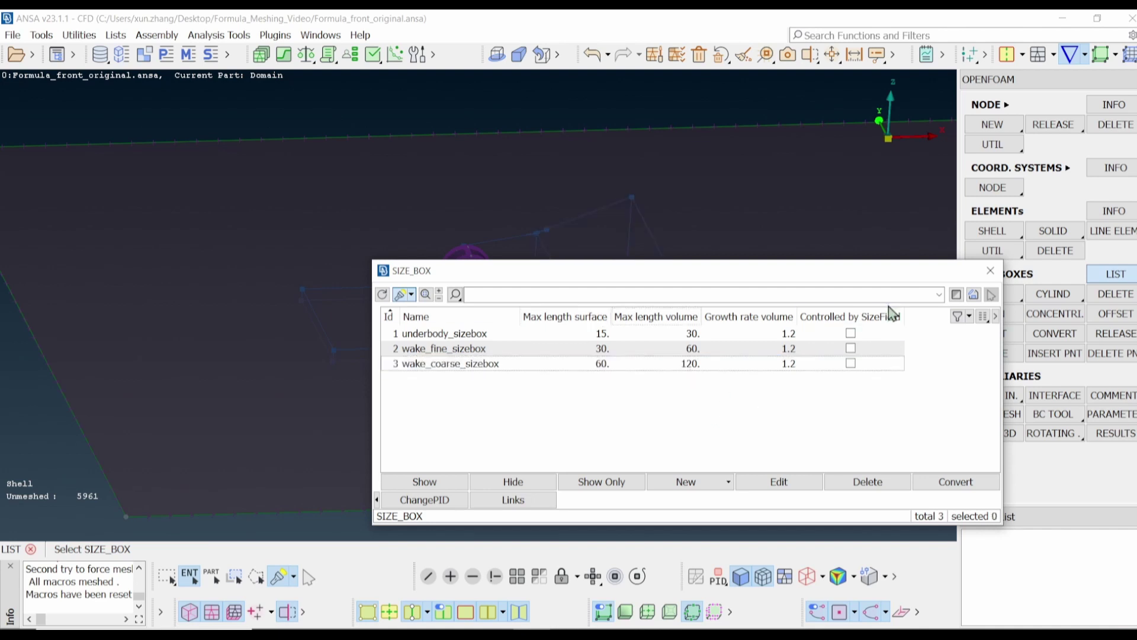
pyautogui.click(1000, 271)
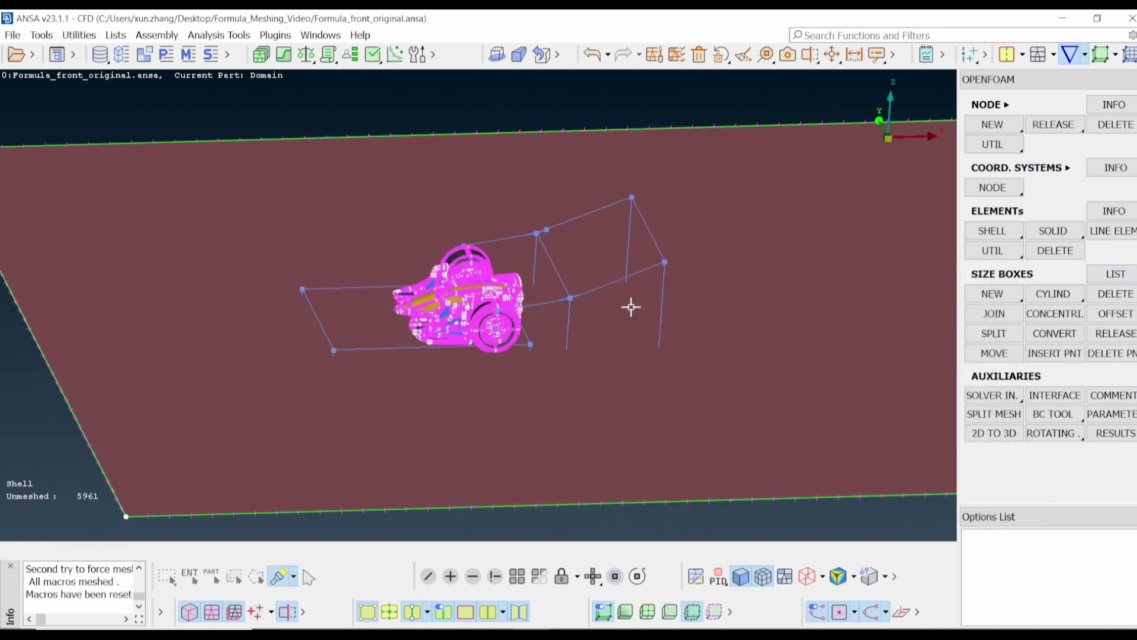
# Show the meshed domain walls and bring up the Batch Mesh Manager with Car, Road and Domain sessions
pyautogui.scroll(-3, 591, 295)
pyautogui.keyDown('ctrl'); pyautogui.moveTo(584, 295); pyautogui.dragTo(543, 370); pyautogui.keyUp('ctrl')
pyautogui.click(517, 575)
pyautogui.click(516, 576)
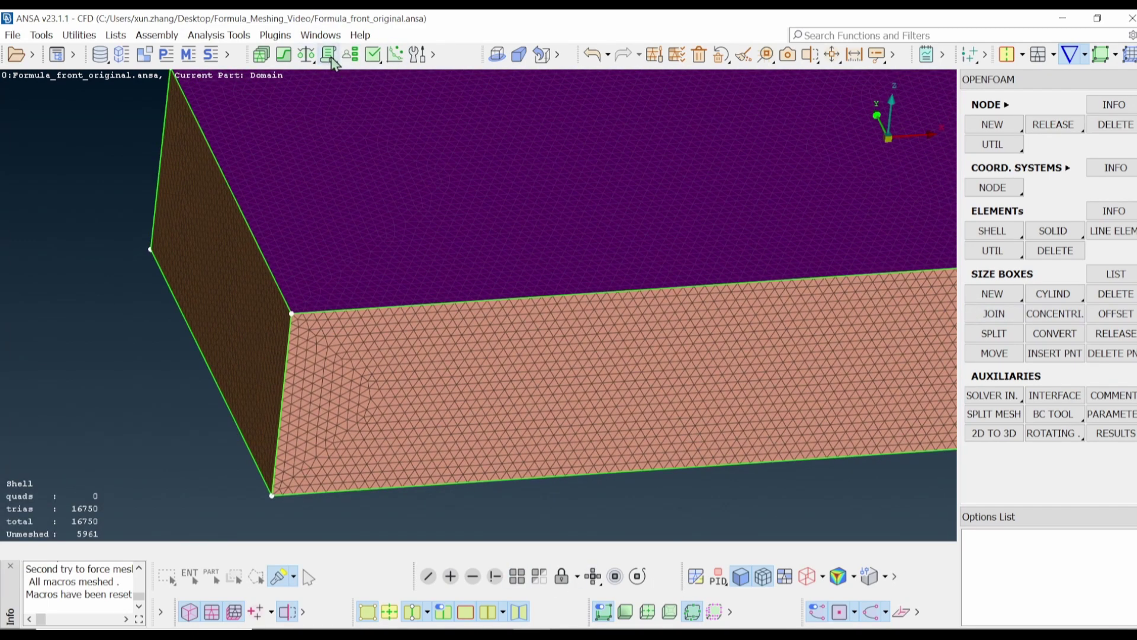
pyautogui.click(261, 55)
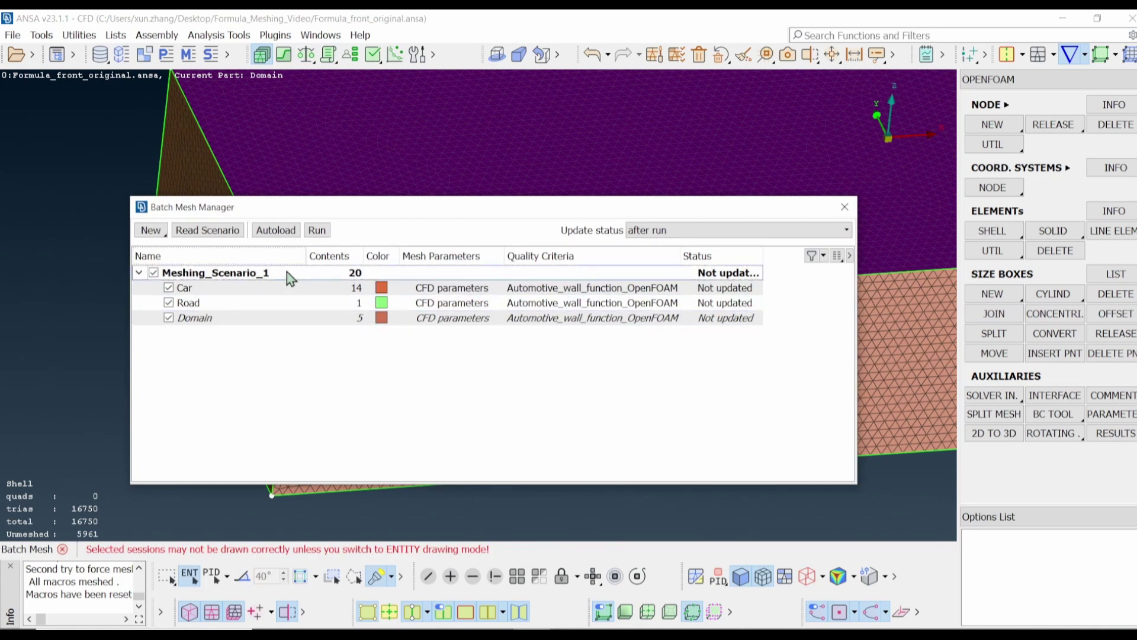
# Run Meshing_Scenario_1 until Car, Road and Domain complete, giving 3,759,866 triangles
pyautogui.click(318, 231)
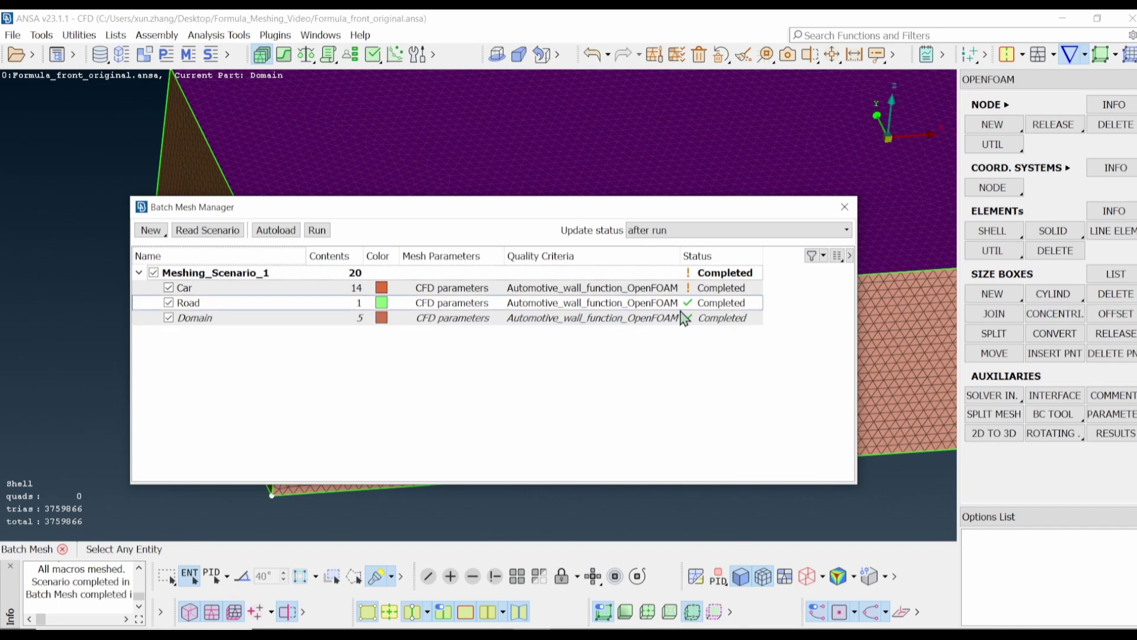
pyautogui.moveTo(752, 286)
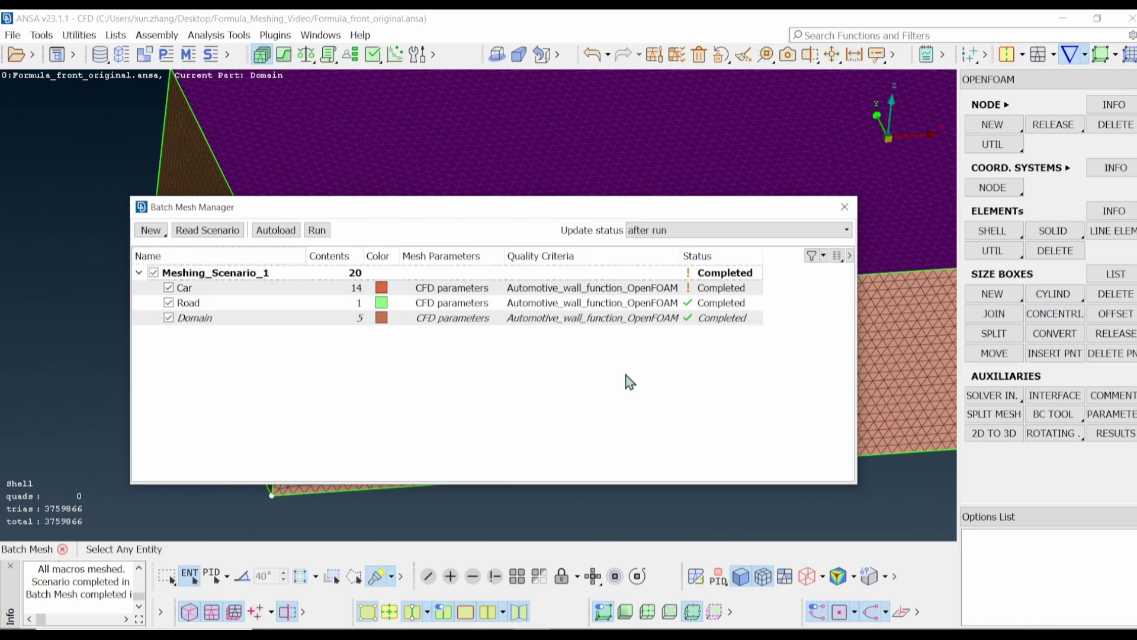
# Move the Batch Mesh Manager aside and hide the domain box faces to reveal the car
pyautogui.doubleClick(741, 211)
pyautogui.moveTo(741, 211); pyautogui.dragTo(731, 29)
pyautogui.moveTo(539, 324)
pyautogui.keyDown('ctrl'); pyautogui.mouseDown()
pyautogui.moveTo(556, 296)
pyautogui.moveTo(534, 344)
pyautogui.mouseUp(); pyautogui.keyUp('ctrl')
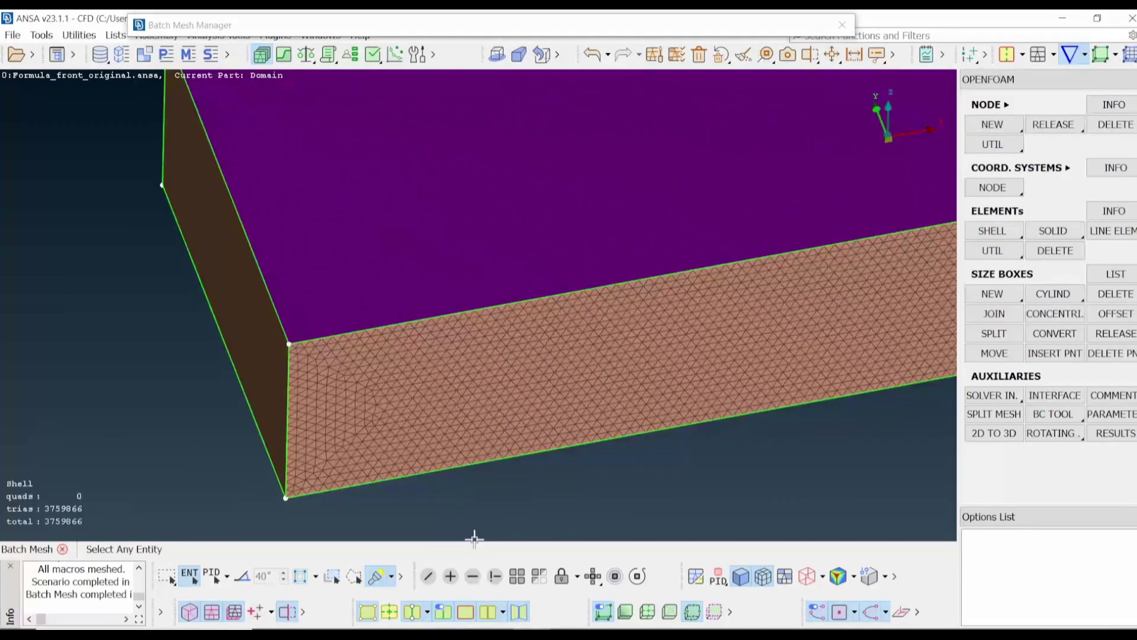
pyautogui.click(474, 577)
pyautogui.click(465, 339)
pyautogui.click(465, 340)
pyautogui.click(286, 280)
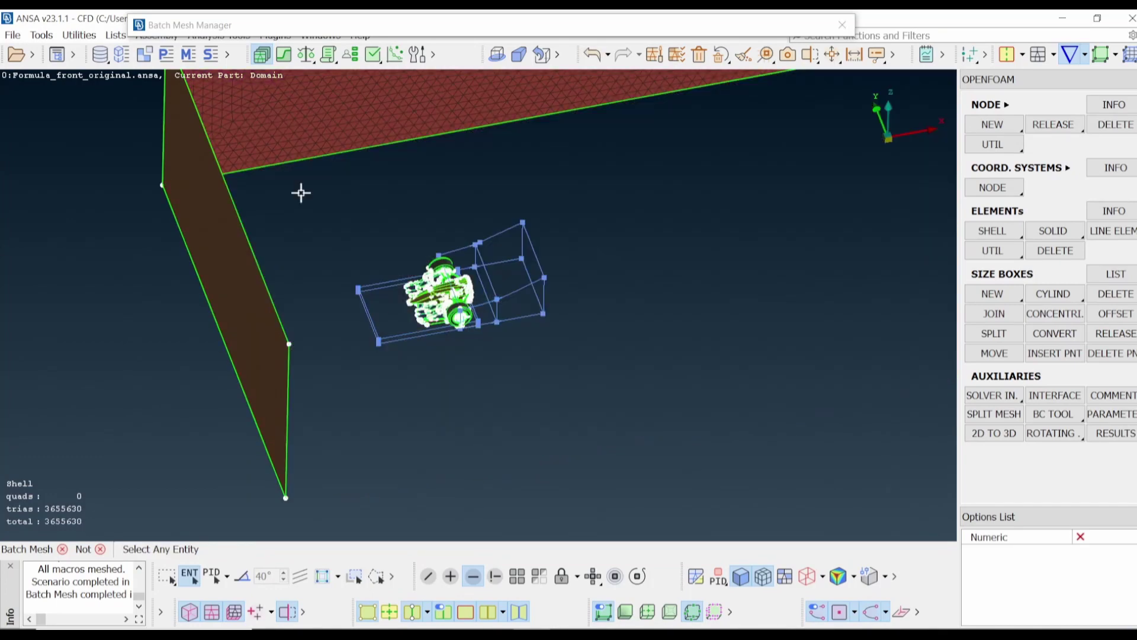
pyautogui.click(296, 180)
pyautogui.click(224, 253)
pyautogui.scroll(-3, 608, 386)
pyautogui.click(822, 262)
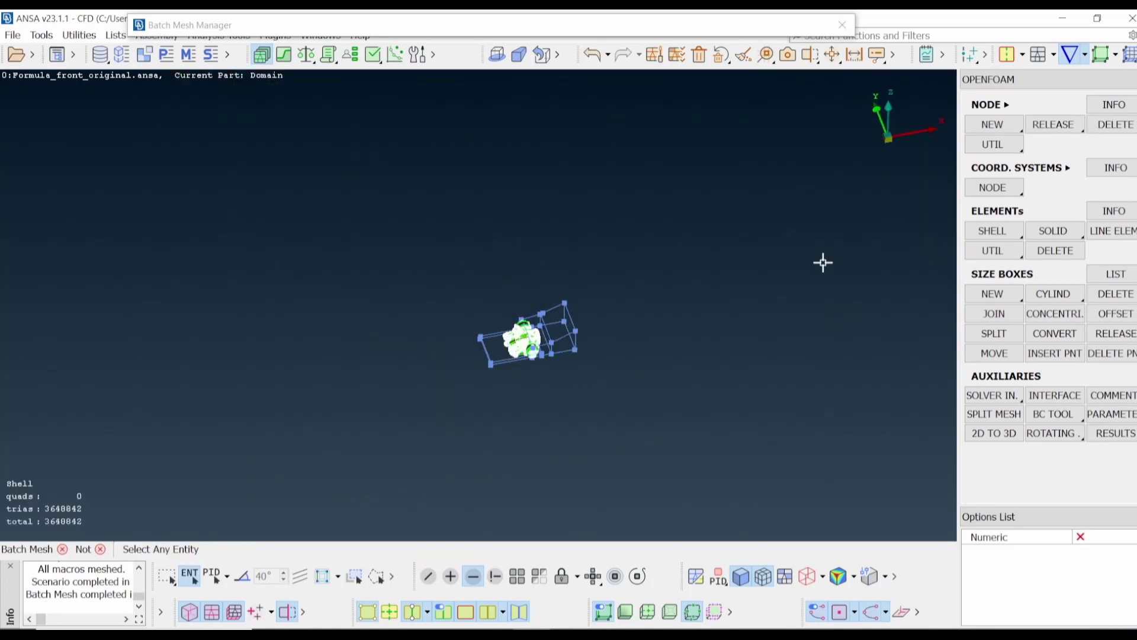
pyautogui.keyDown('ctrl'); pyautogui.moveTo(560, 358); pyautogui.dragTo(613, 482); pyautogui.keyUp('ctrl')
# Redisplay the domain box, then hide its top, front, side and back walls
pyautogui.click(515, 576)
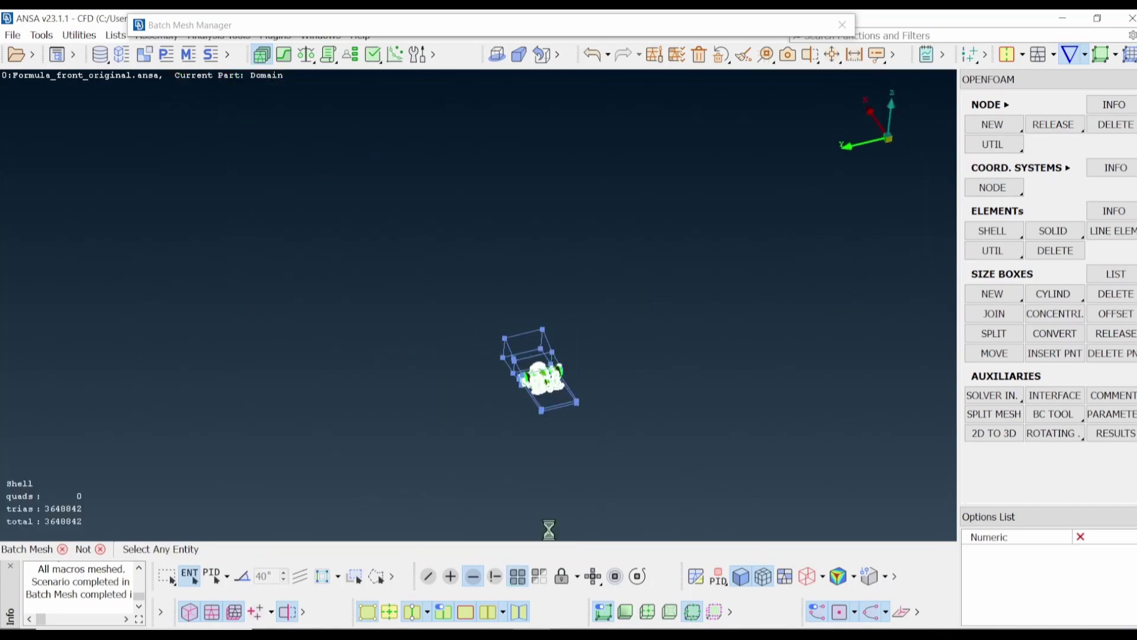
pyautogui.keyDown('ctrl'); pyautogui.moveTo(569, 349); pyautogui.dragTo(584, 395); pyautogui.keyUp('ctrl')
pyautogui.click(481, 364)
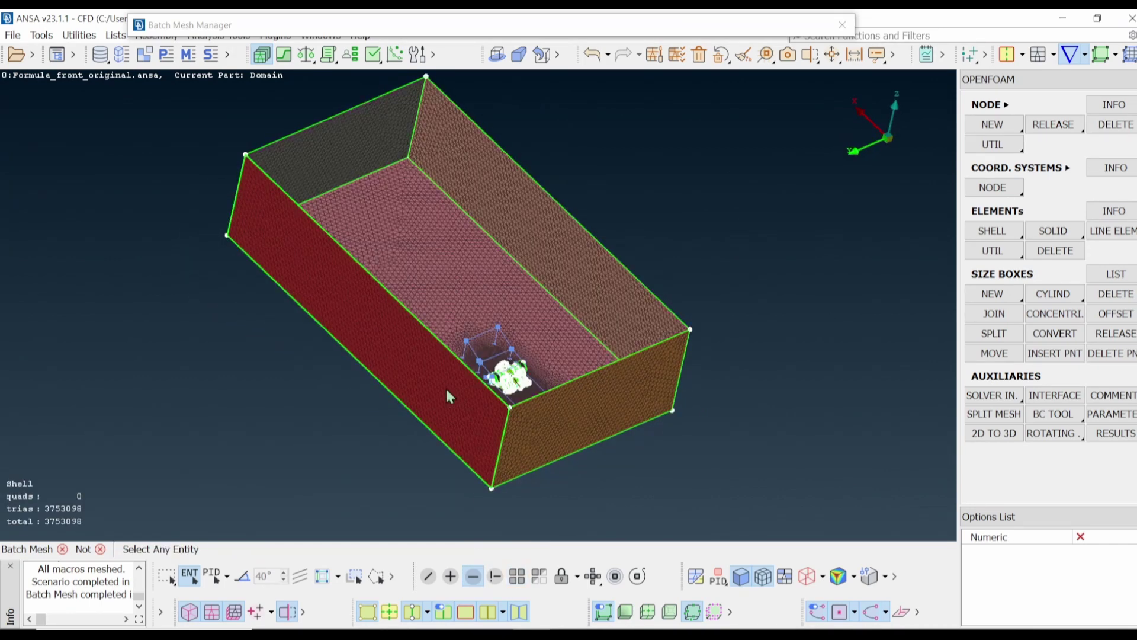
pyautogui.click(446, 386)
pyautogui.click(572, 406)
pyautogui.click(533, 223)
pyautogui.click(354, 150)
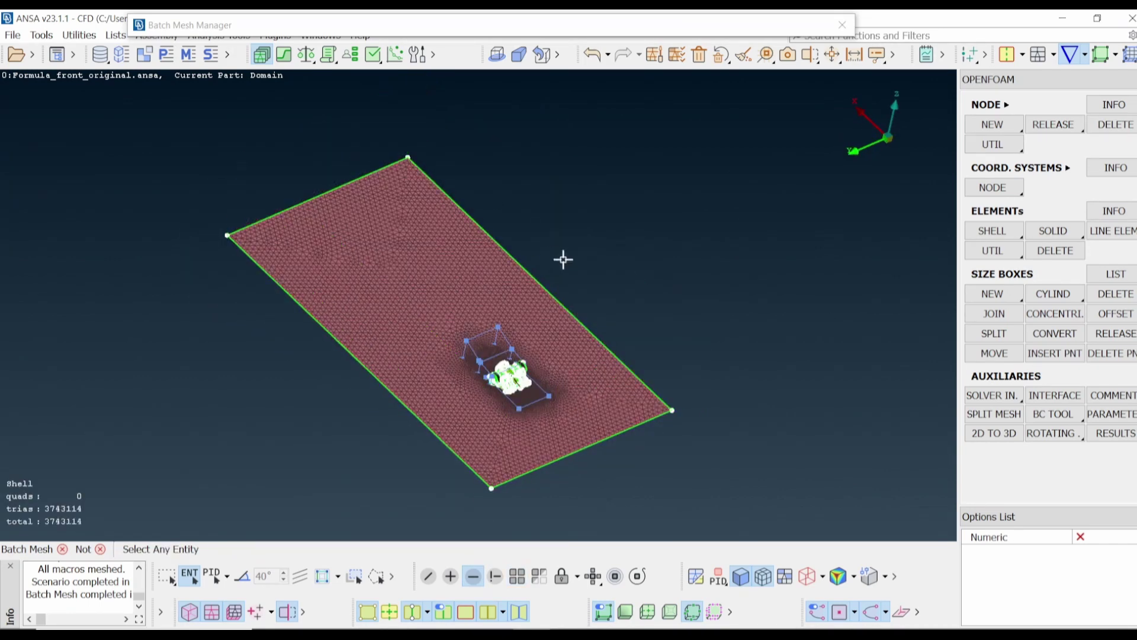
pyautogui.keyDown('ctrl'); pyautogui.moveTo(592, 285); pyautogui.dragTo(595, 330); pyautogui.keyUp('ctrl')
pyautogui.scroll(8, 514, 323)
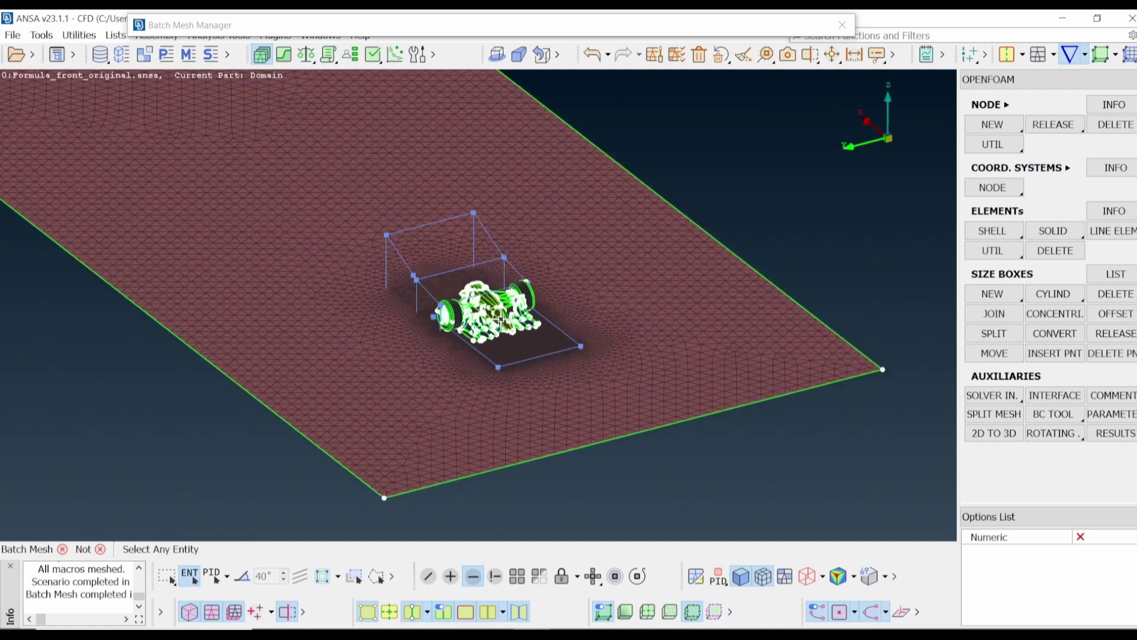
# Turn off geometry curves and points and inspect the mesh around the car's front wing
pyautogui.click(443, 611)
pyautogui.keyDown('ctrl'); pyautogui.moveTo(610, 319); pyautogui.dragTo(602, 307); pyautogui.keyUp('ctrl')
pyautogui.scroll(-4, 649, 345)
pyautogui.keyDown('ctrl'); pyautogui.moveTo(650, 345); pyautogui.dragTo(633, 367); pyautogui.keyUp('ctrl')
pyautogui.keyDown('ctrl'); pyautogui.moveTo(716, 393); pyautogui.dragTo(663, 346, button='middle'); pyautogui.keyUp('ctrl')
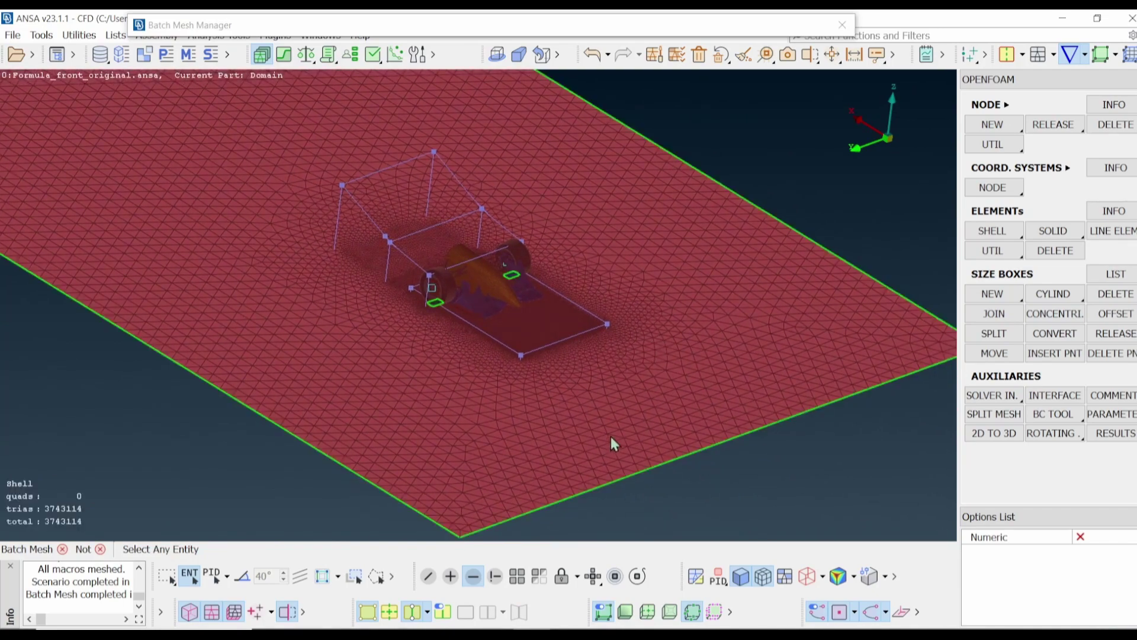
pyautogui.scroll(5, 520, 325)
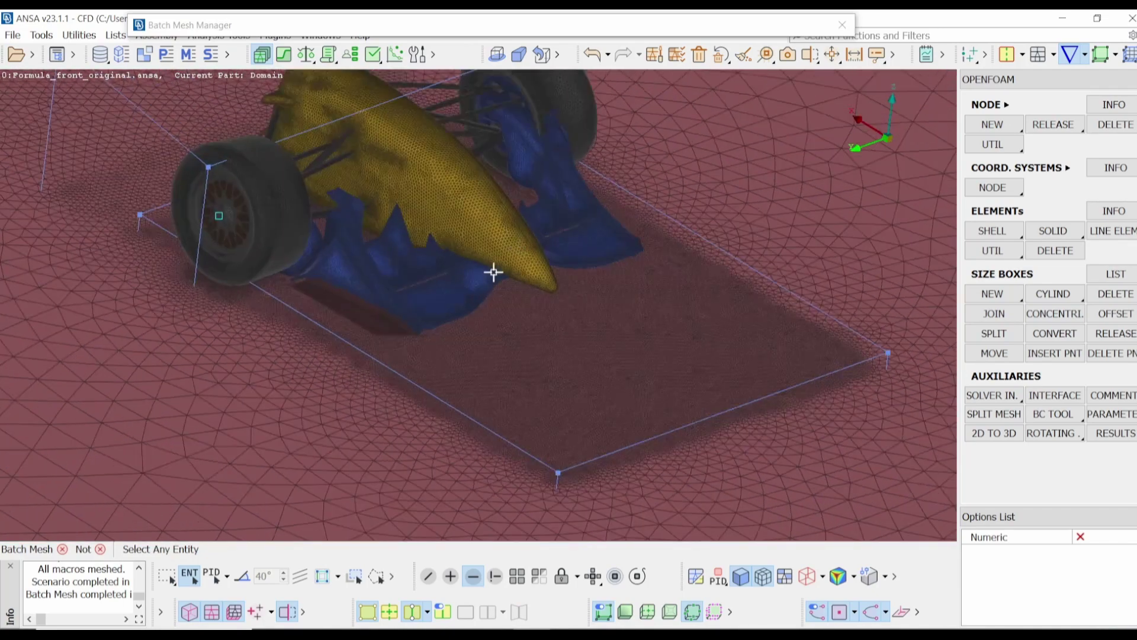
pyautogui.scroll(6, 482, 235)
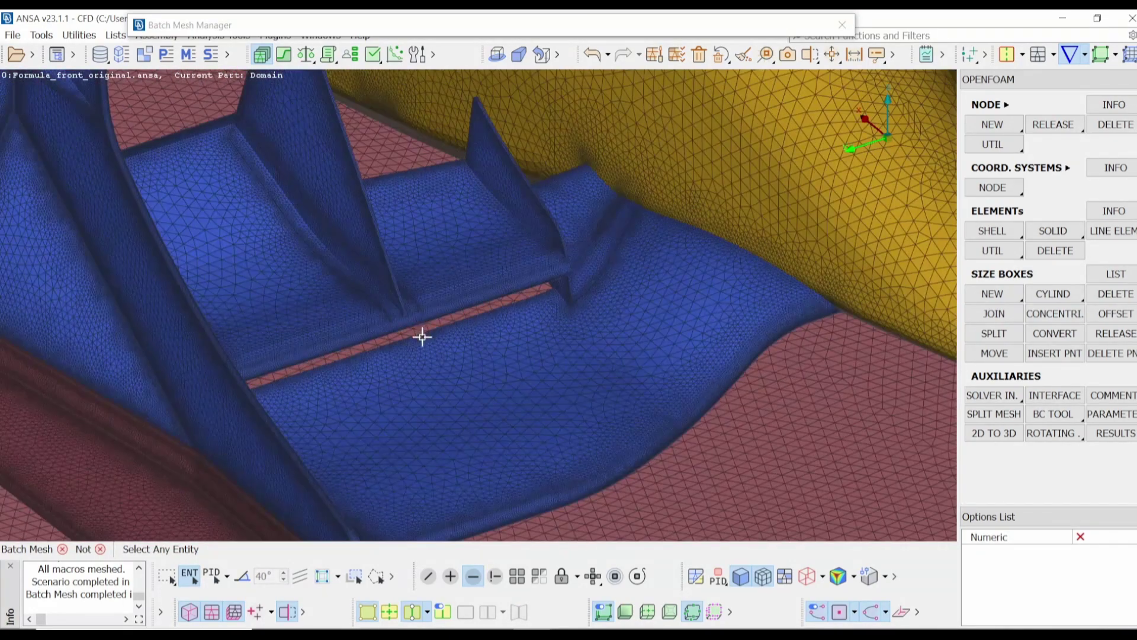
pyautogui.scroll(-2, 421, 333)
pyautogui.scroll(-5, 415, 286)
pyautogui.keyDown('ctrl'); pyautogui.moveTo(406, 278); pyautogui.dragTo(524, 394); pyautogui.keyUp('ctrl')
pyautogui.moveTo(524, 394); pyautogui.dragTo(495, 376, button='middle')
pyautogui.keyDown('ctrl'); pyautogui.moveTo(302, 282); pyautogui.dragTo(337, 298, button='middle'); pyautogui.keyUp('ctrl')
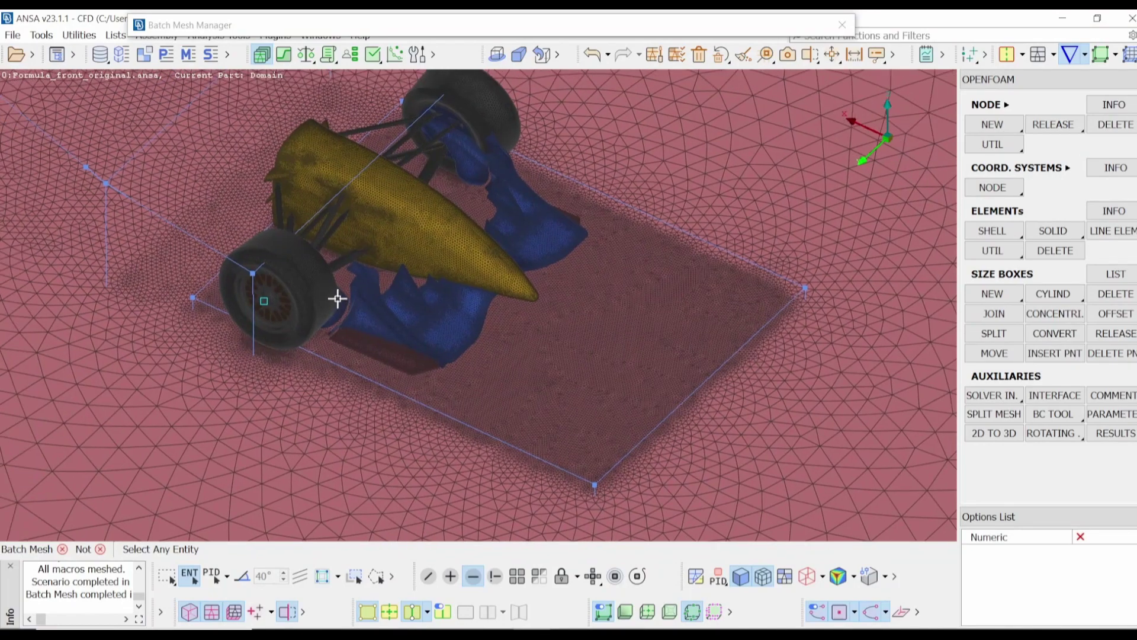
pyautogui.scroll(5, 401, 302)
pyautogui.keyDown('ctrl'); pyautogui.moveTo(284, 314); pyautogui.dragTo(238, 299); pyautogui.keyUp('ctrl')
pyautogui.moveTo(238, 299); pyautogui.dragTo(224, 322, button='middle')
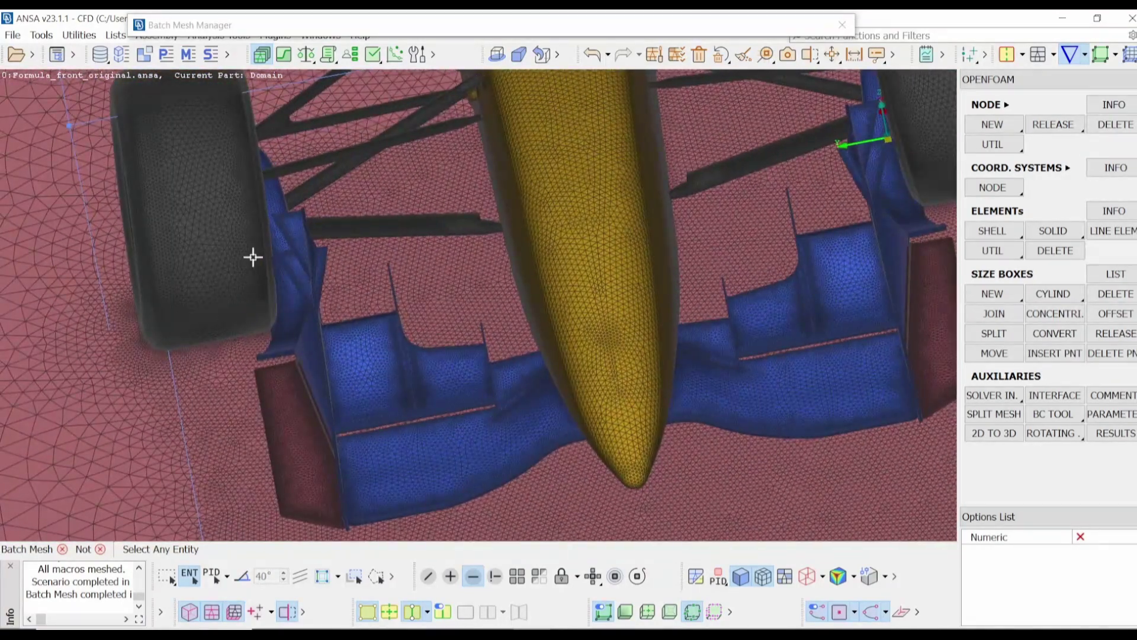
pyautogui.moveTo(253, 257); pyautogui.dragTo(353, 254, button='middle')
pyautogui.scroll(7, 362, 269)
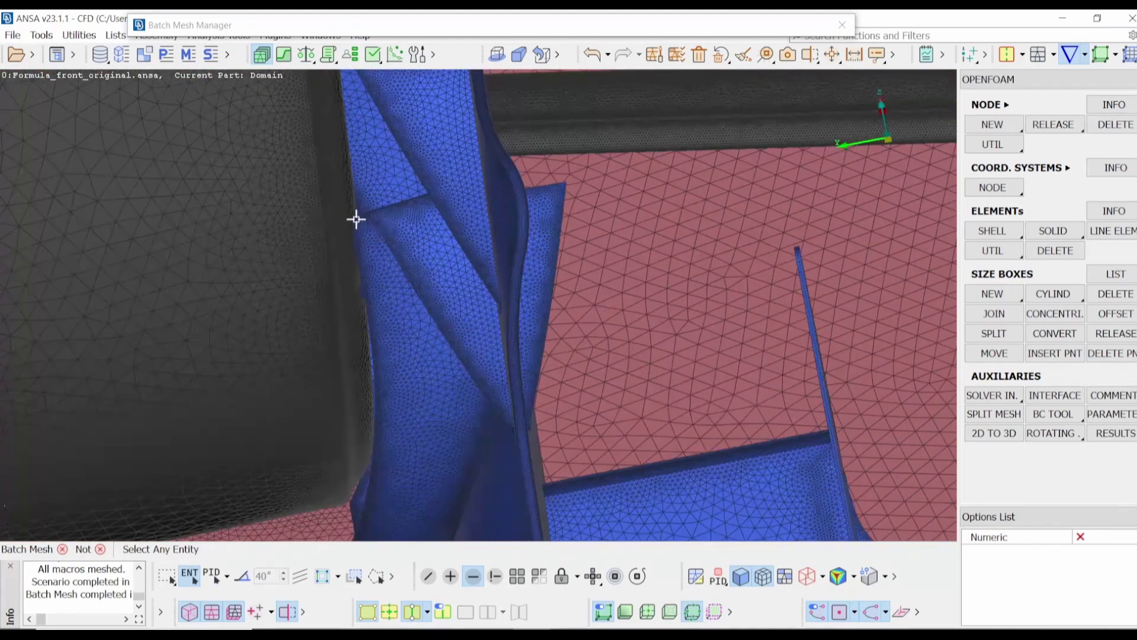
pyautogui.keyDown('ctrl'); pyautogui.moveTo(355, 219); pyautogui.dragTo(300, 318); pyautogui.keyUp('ctrl')
pyautogui.scroll(10, 300, 318)
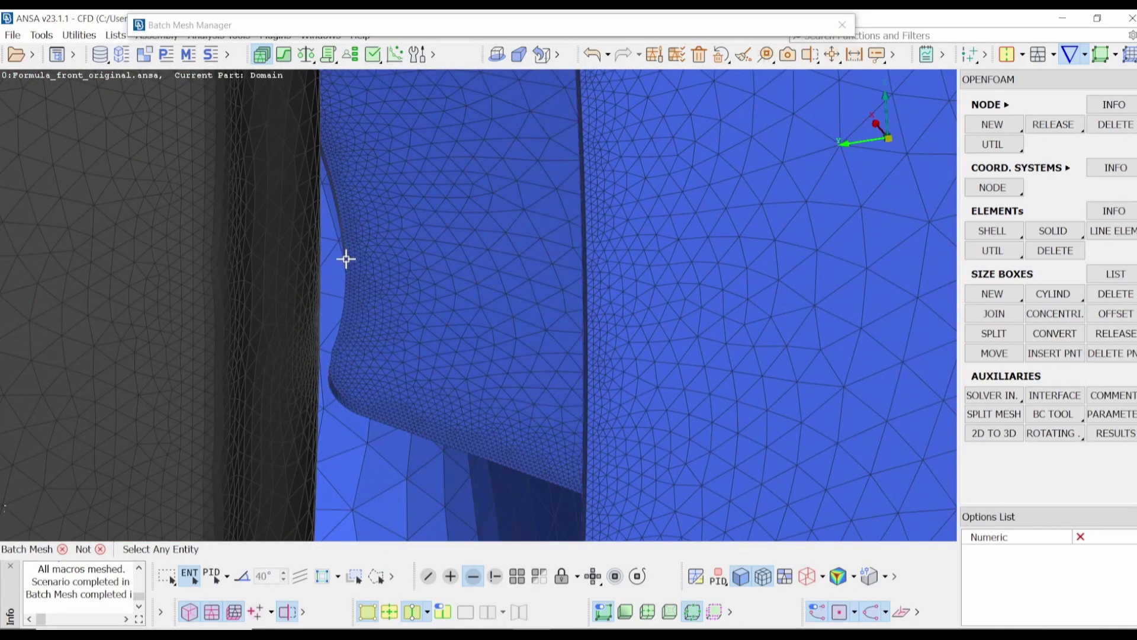
pyautogui.scroll(-15, 353, 287)
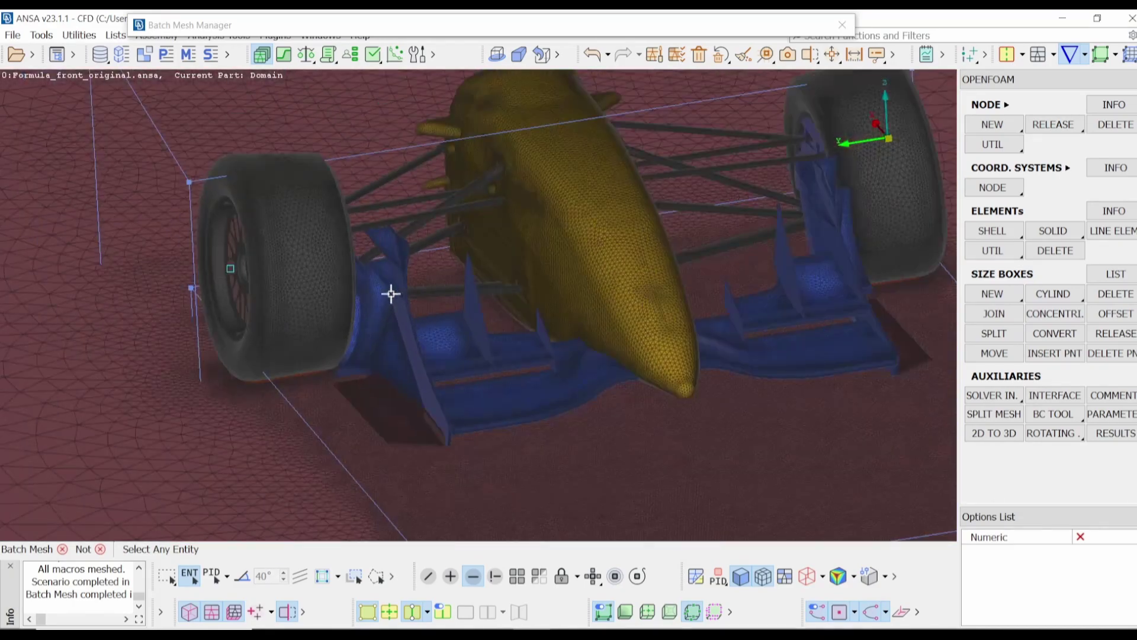
pyautogui.keyDown('ctrl'); pyautogui.moveTo(391, 294); pyautogui.dragTo(469, 378); pyautogui.keyUp('ctrl')
pyautogui.scroll(-4, 528, 329)
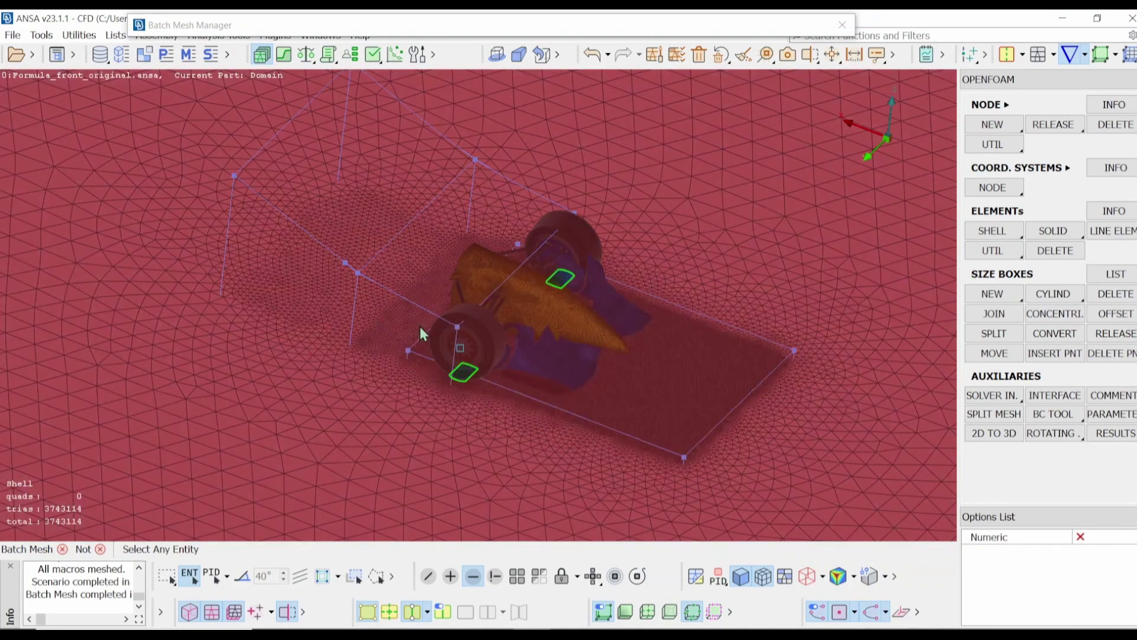
pyautogui.keyDown('ctrl'); pyautogui.moveTo(421, 334); pyautogui.dragTo(546, 351); pyautogui.keyUp('ctrl')
pyautogui.keyDown('ctrl'); pyautogui.moveTo(646, 393); pyautogui.dragTo(584, 330, button='middle'); pyautogui.keyUp('ctrl')
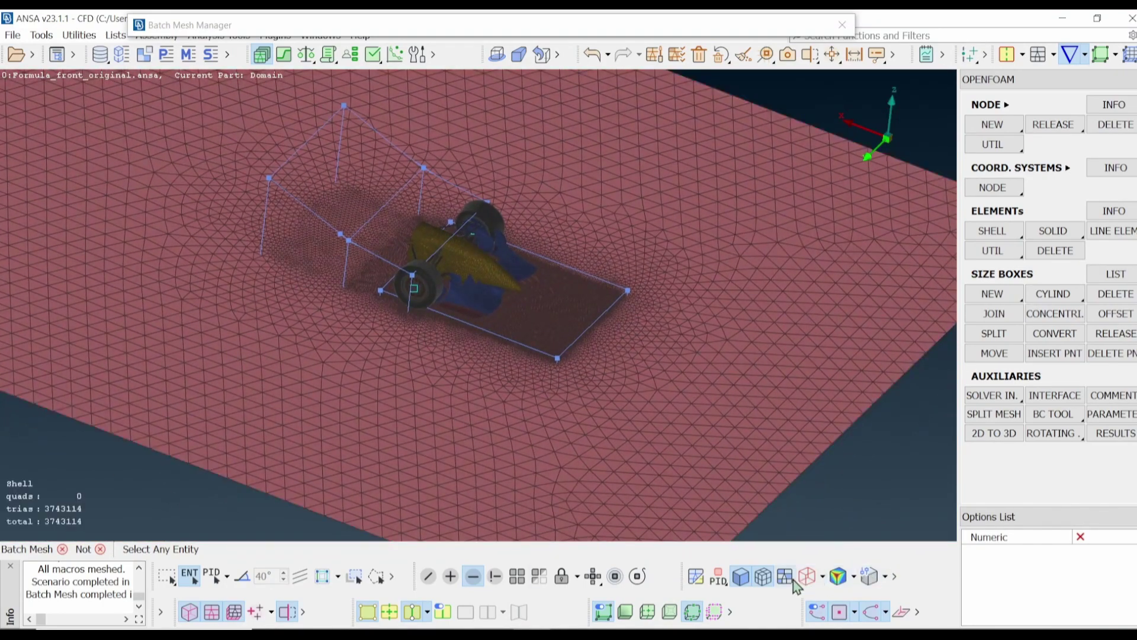
# Shade the mesh by quality and show only the 316-tria region holding the off-quality element
pyautogui.click(785, 577)
pyautogui.scroll(-3, 557, 310)
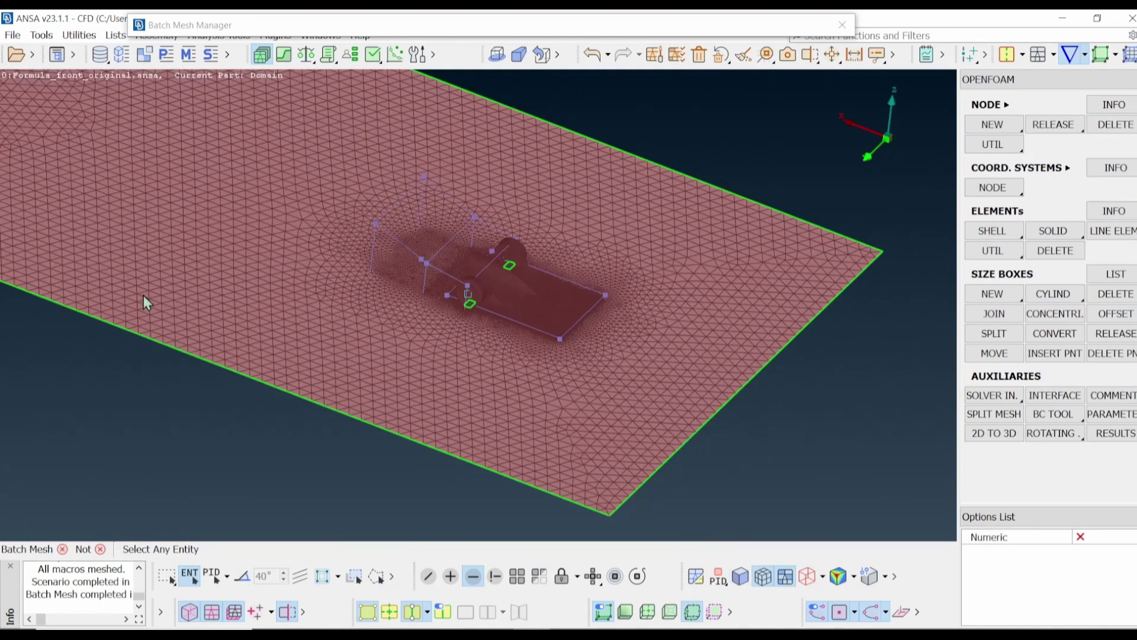
pyautogui.rightClick(57, 349)
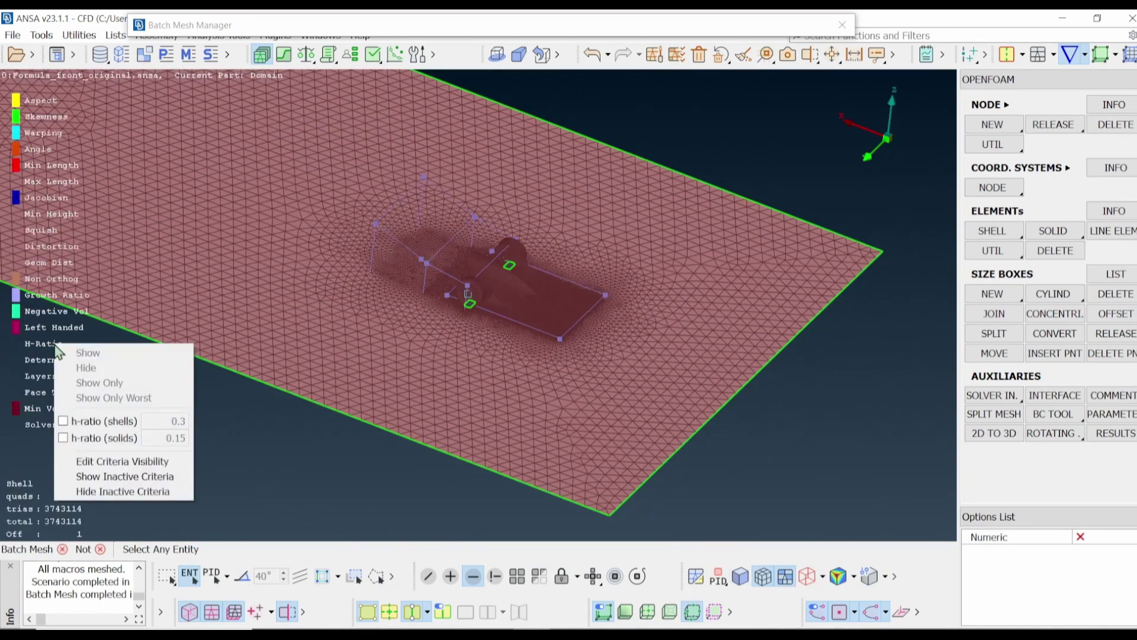
pyautogui.click(119, 491)
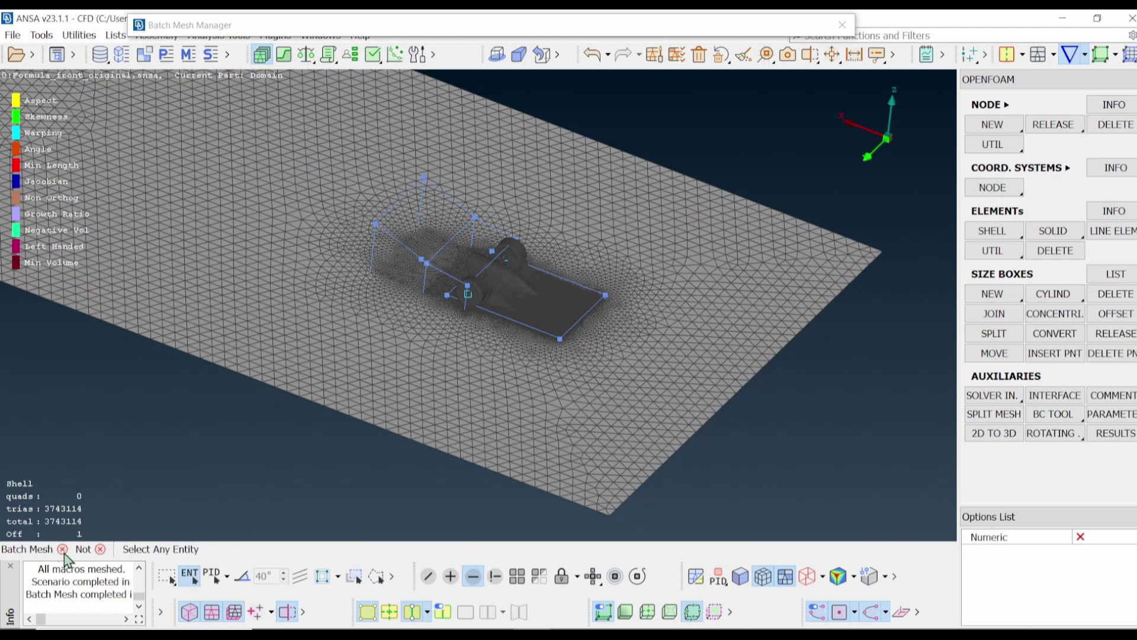
pyautogui.rightClick(78, 535)
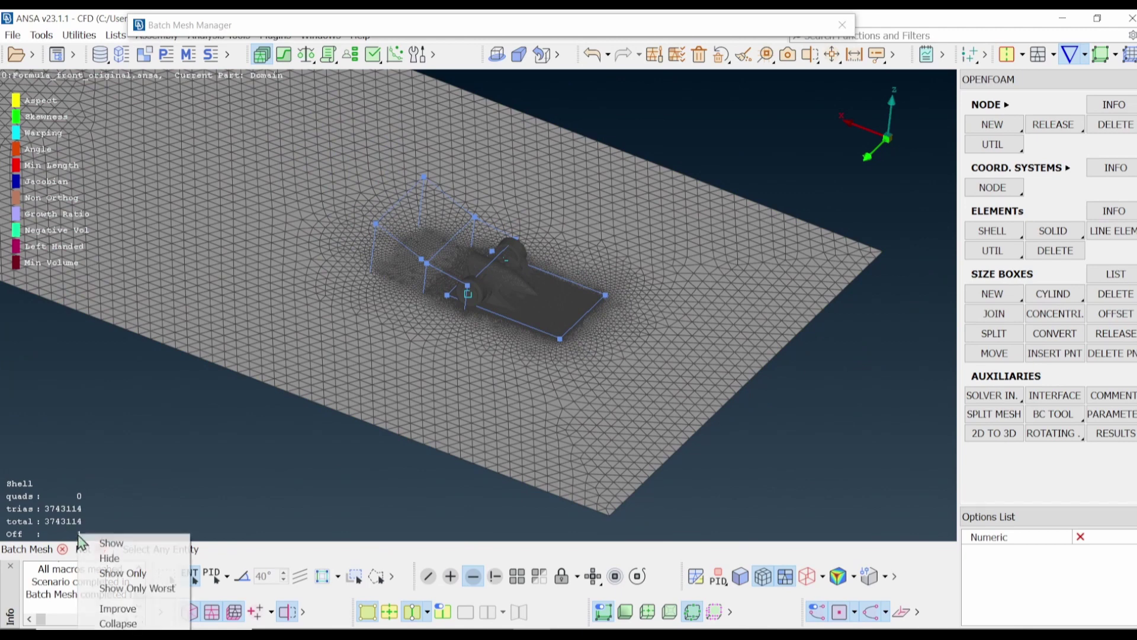
pyautogui.click(122, 574)
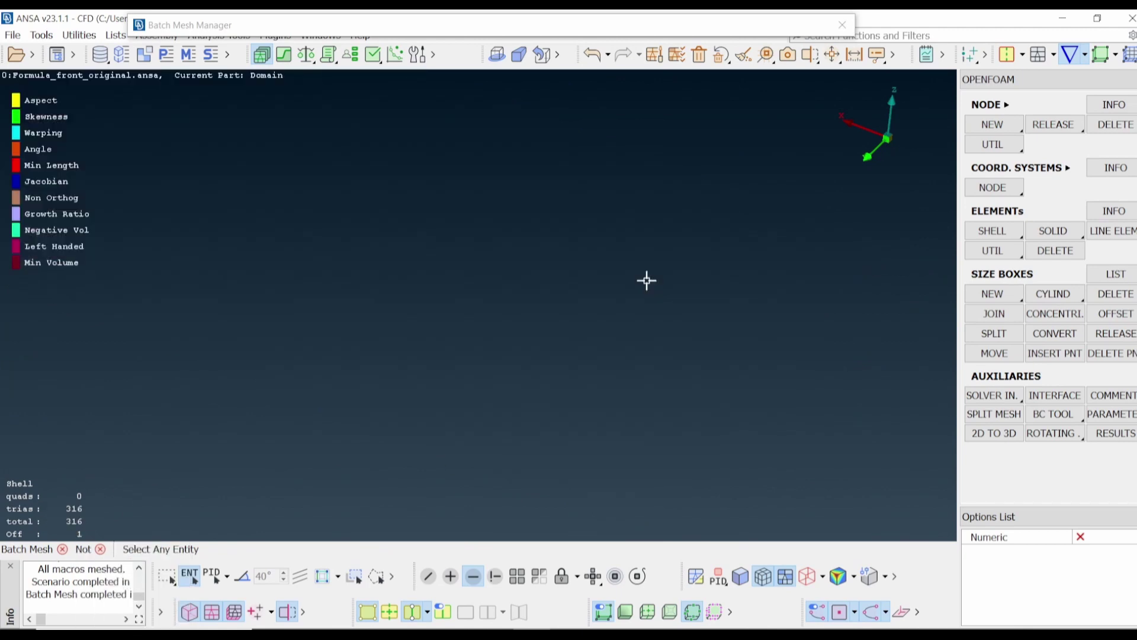
pyautogui.press('F9')
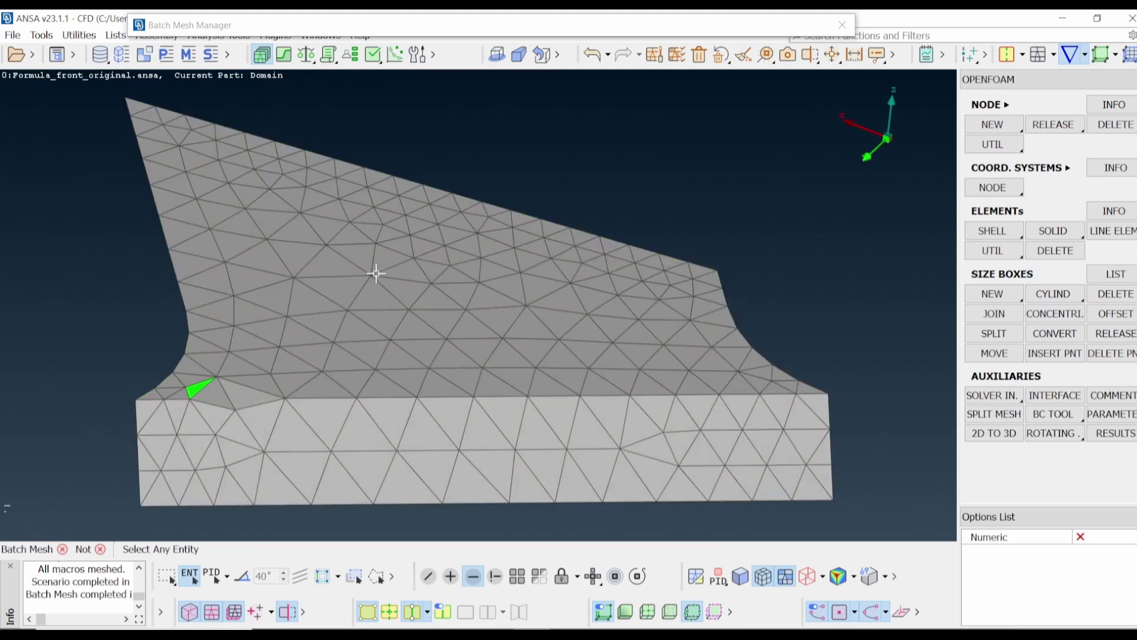
pyautogui.keyDown('ctrl'); pyautogui.moveTo(375, 272); pyautogui.dragTo(342, 308); pyautogui.keyUp('ctrl')
pyautogui.scroll(-3, 342, 308)
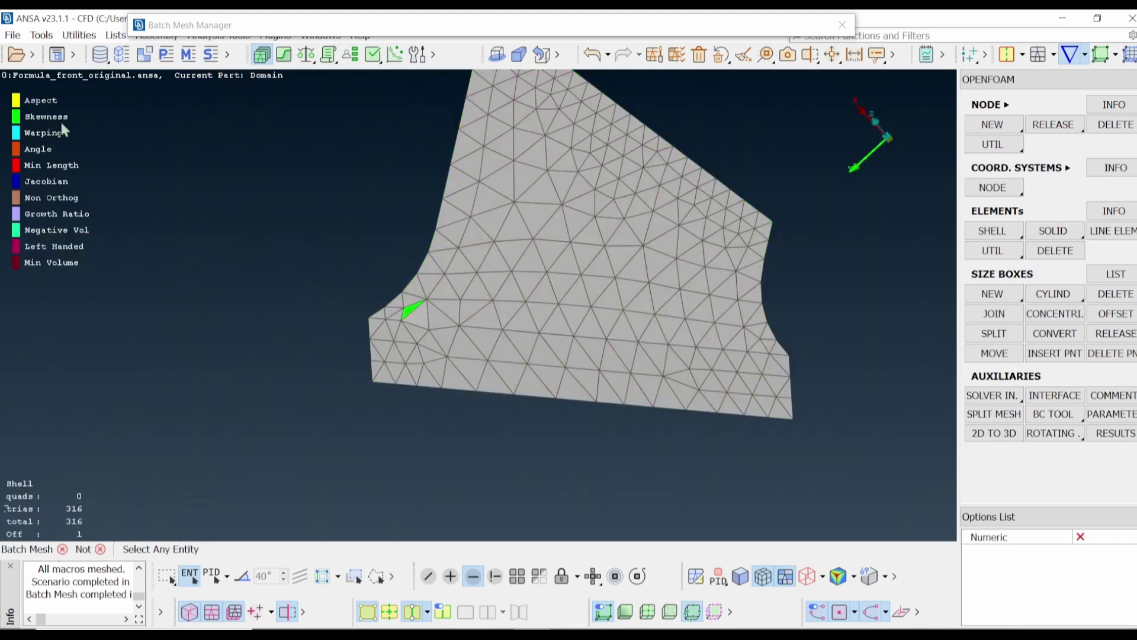
pyautogui.keyDown('ctrl'); pyautogui.moveTo(429, 324); pyautogui.dragTo(457, 308); pyautogui.keyUp('ctrl')
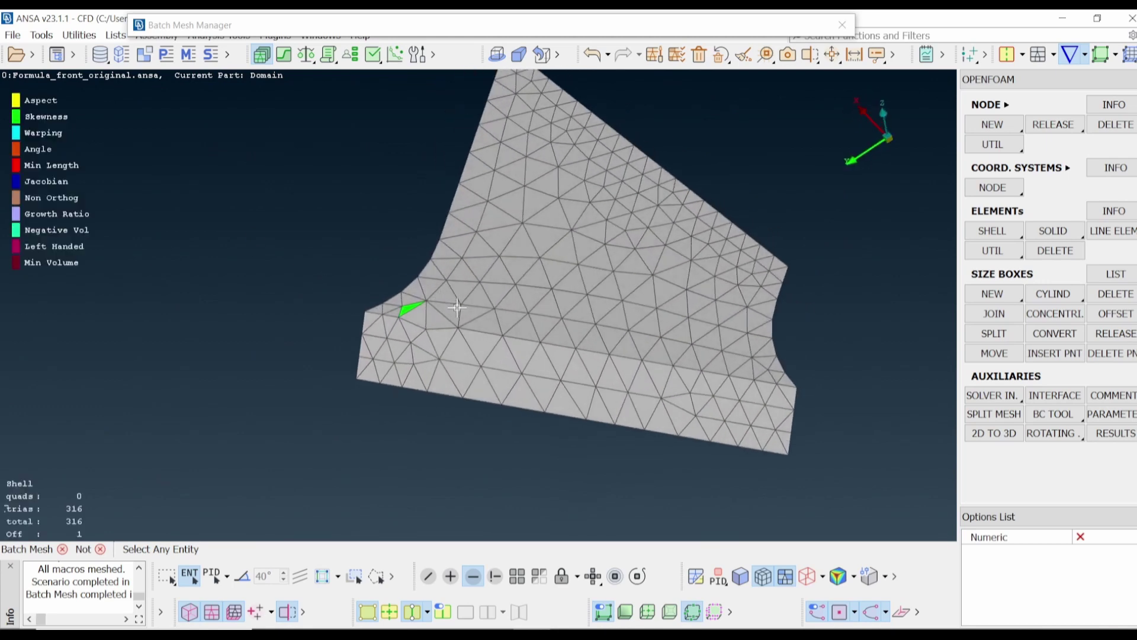
pyautogui.moveTo(818, 338); pyautogui.dragTo(713, 310, button='middle')
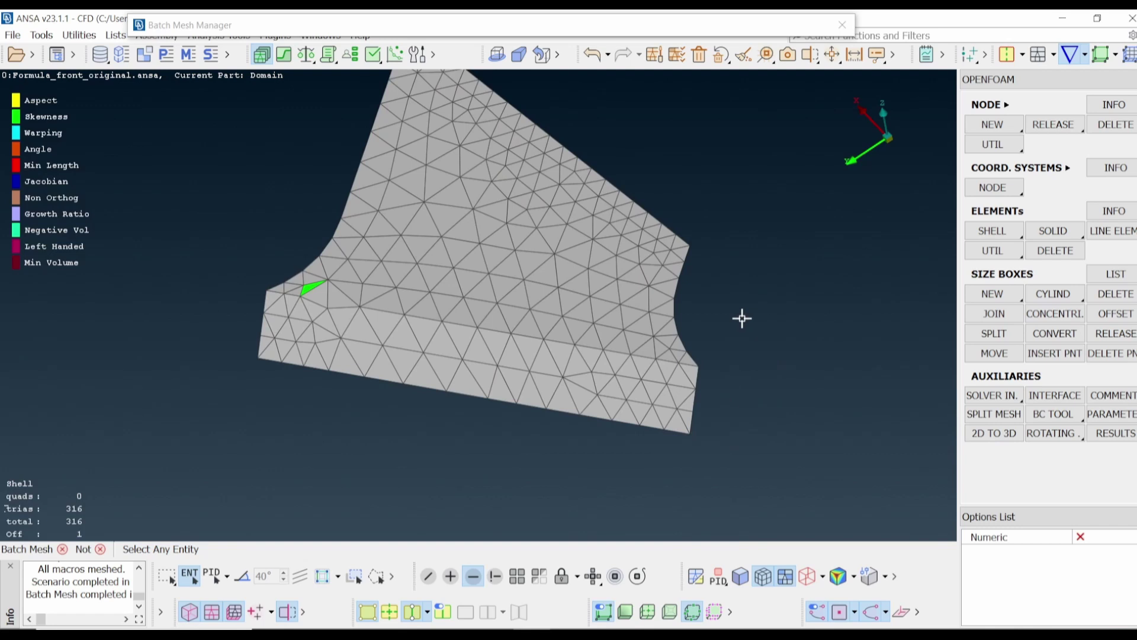
pyautogui.click(1040, 54)
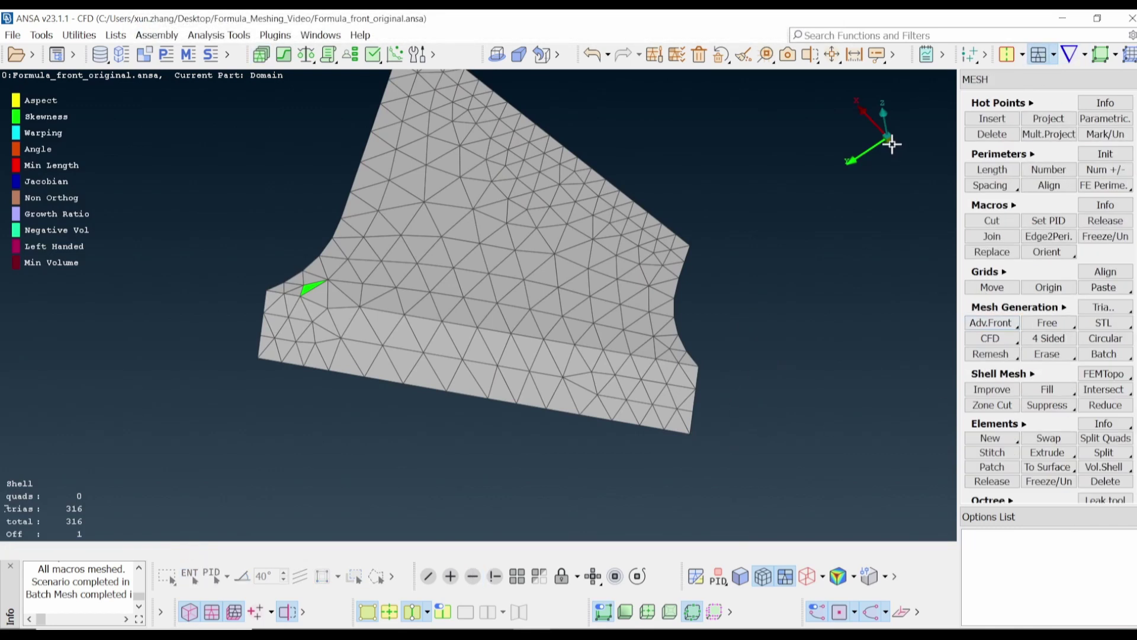
# Reshape the violating triangle so 0 quality violations remain
pyautogui.click(989, 396)
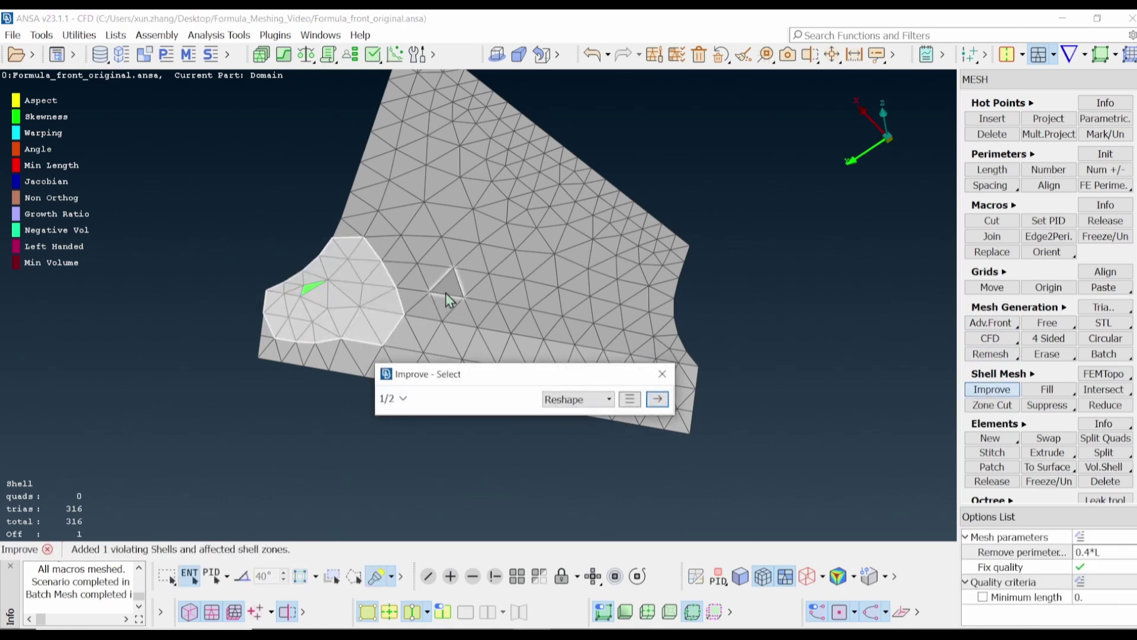
pyautogui.click(659, 400)
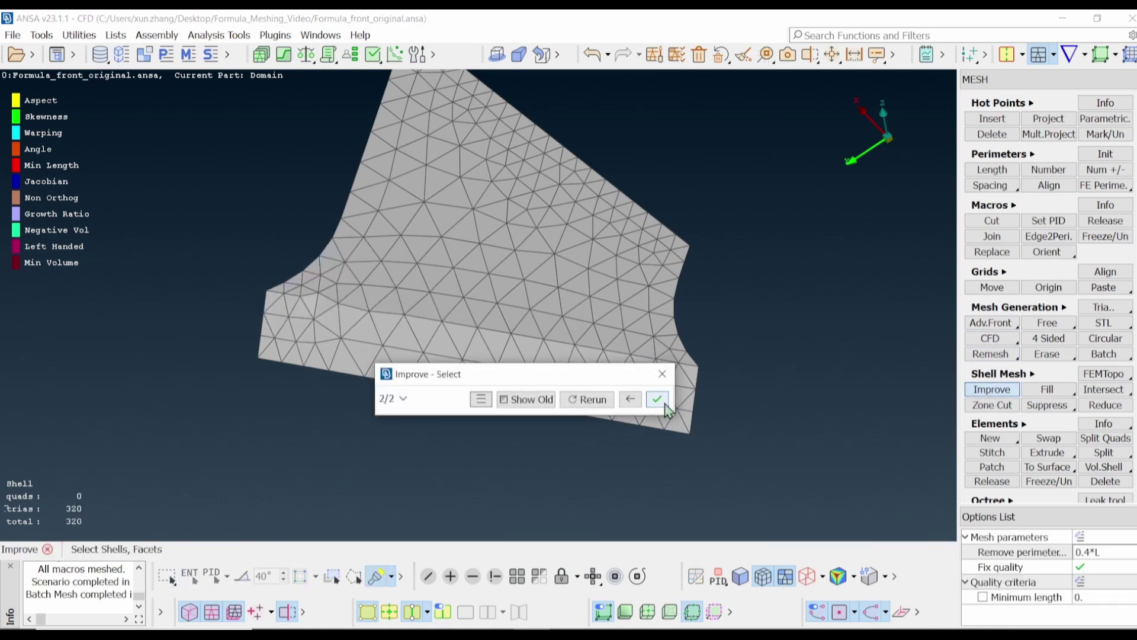
pyautogui.click(665, 403)
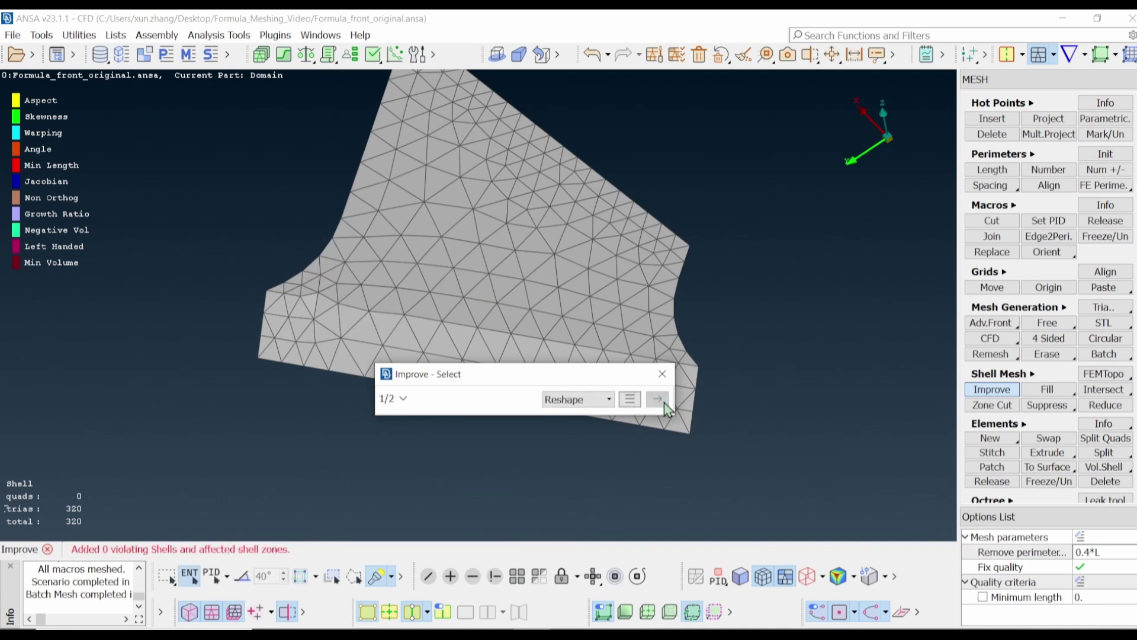
pyautogui.click(662, 374)
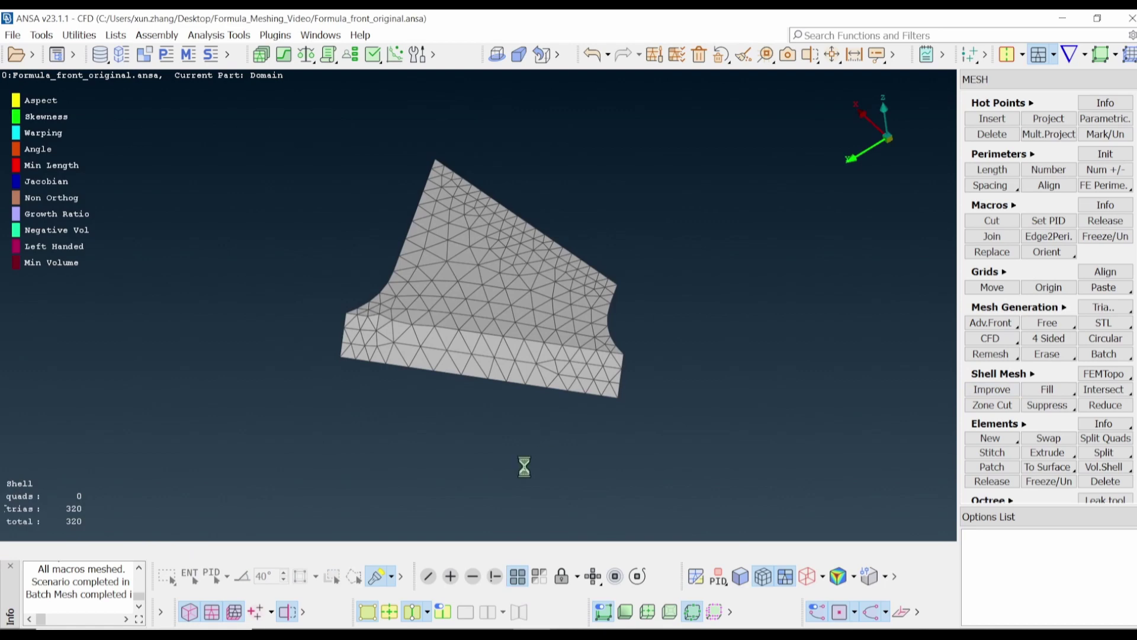
# Display the whole 3,759,870-tria domain mesh with shaded rendering
pyautogui.scroll(-20, 522, 358)
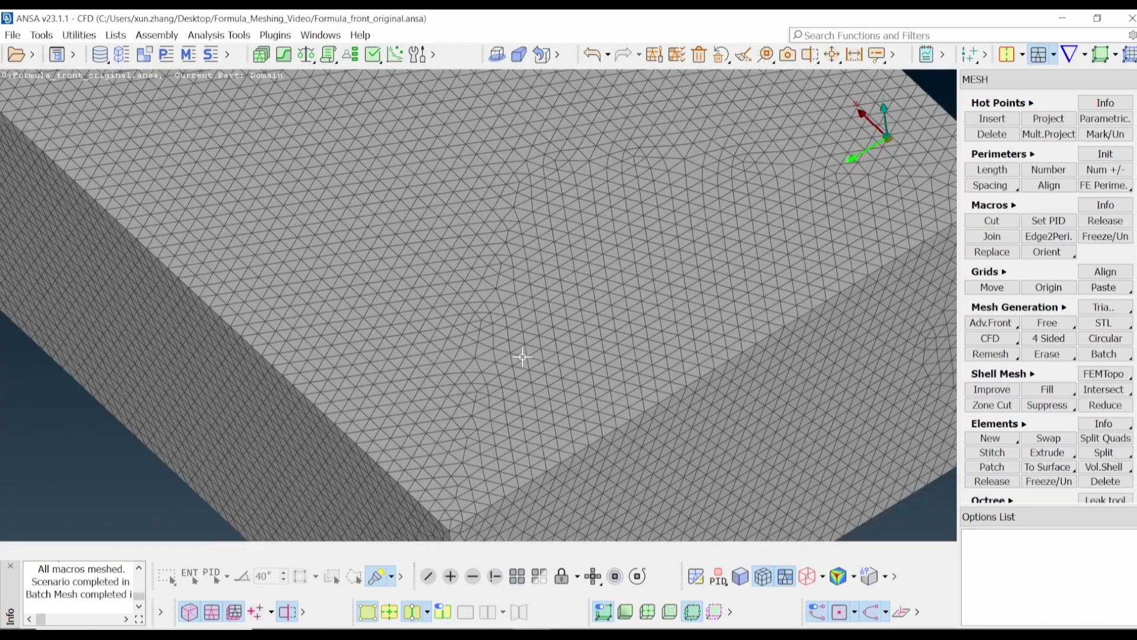
pyautogui.keyDown('ctrl'); pyautogui.moveTo(522, 358); pyautogui.dragTo(565, 329); pyautogui.keyUp('ctrl')
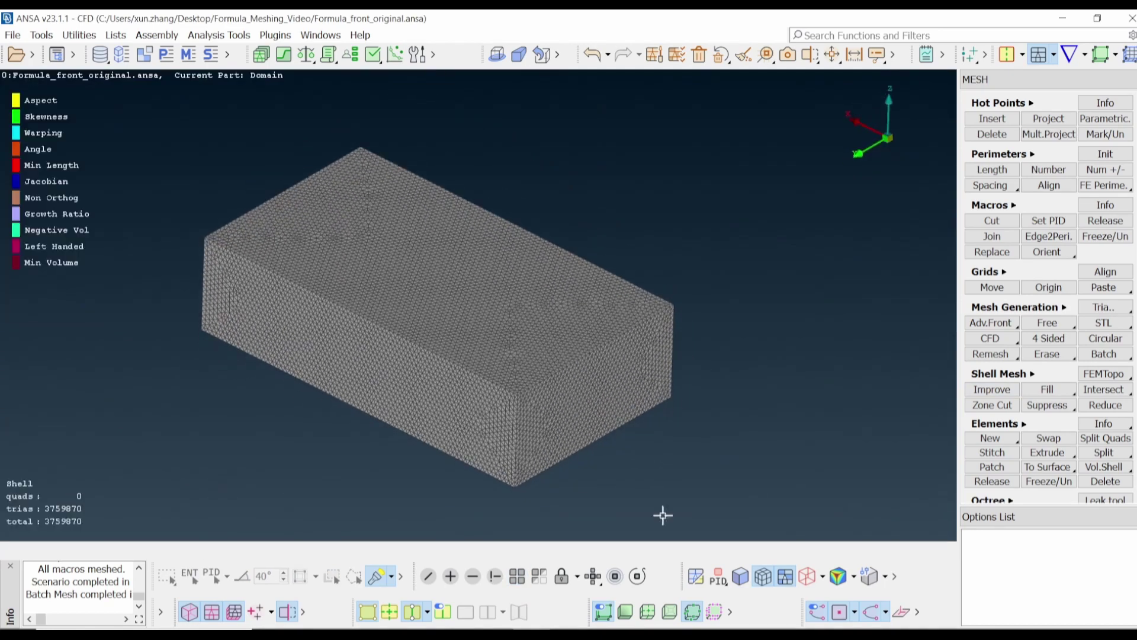
pyautogui.click(740, 577)
pyautogui.keyDown('ctrl'); pyautogui.moveTo(596, 373); pyautogui.dragTo(452, 338); pyautogui.keyUp('ctrl')
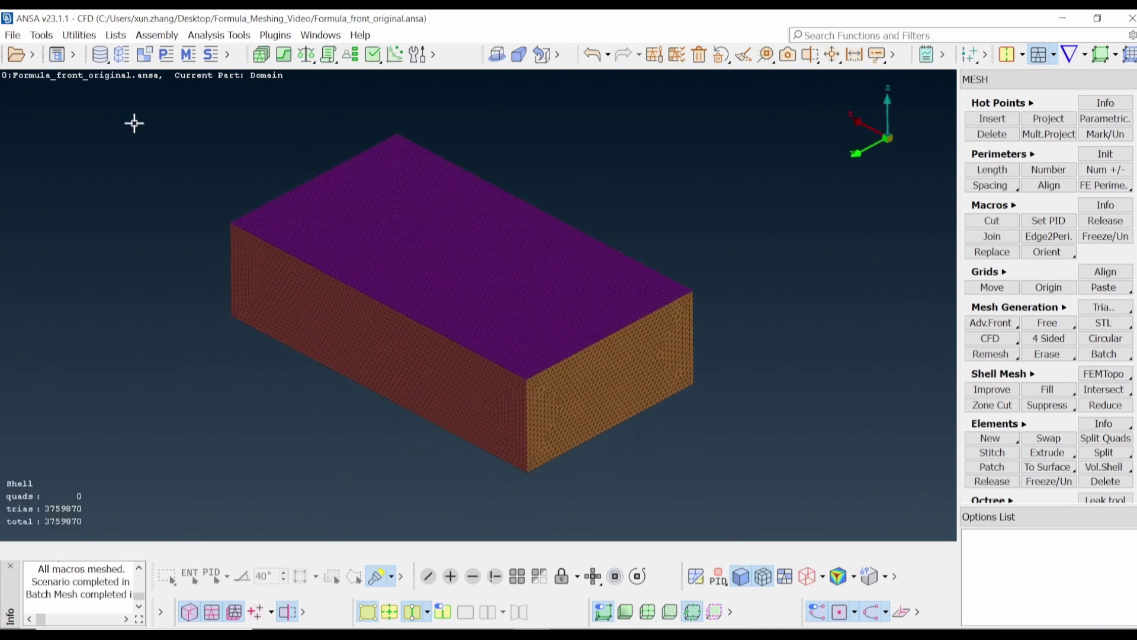
# Save the model as Formula_front_original_surface_meshed.ansa
pyautogui.click(14, 36)
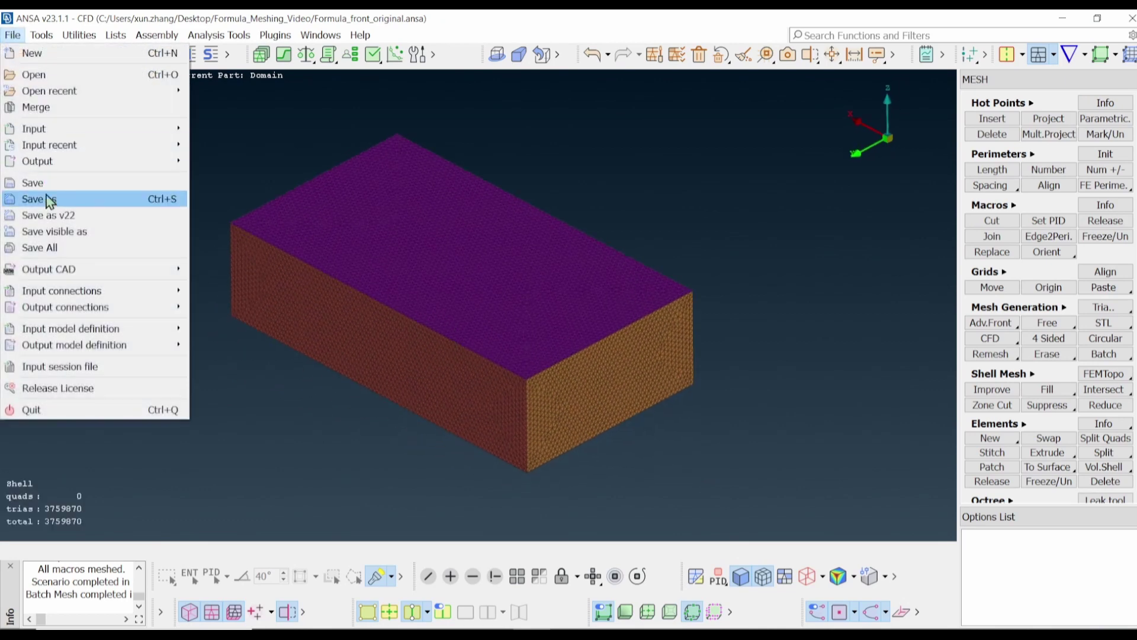
pyautogui.click(47, 198)
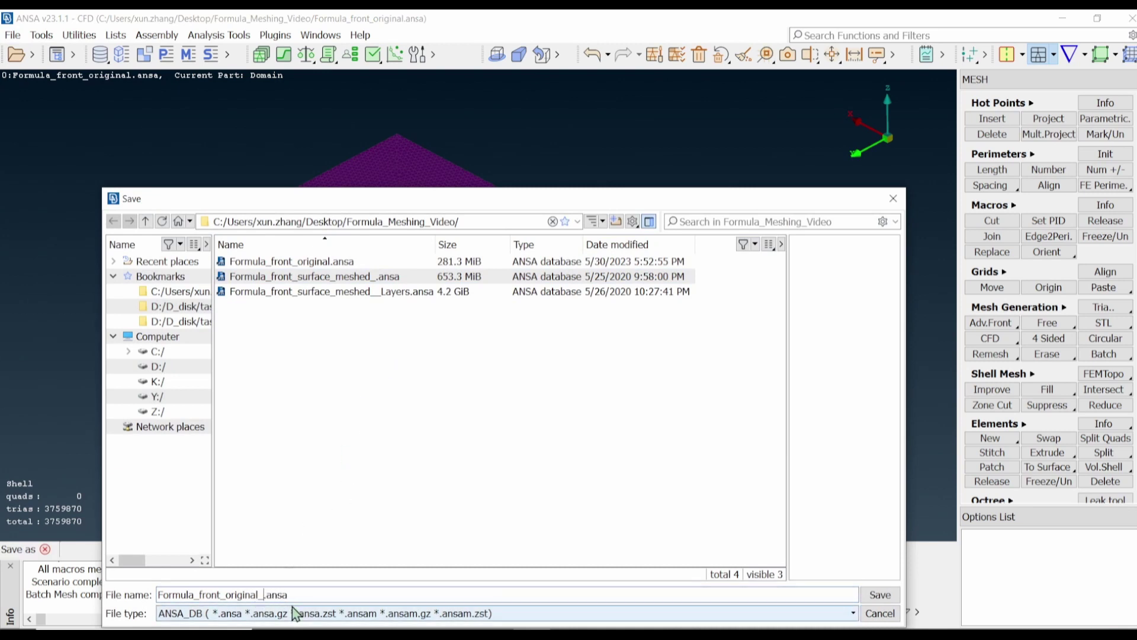
pyautogui.write('_surface_meshed')
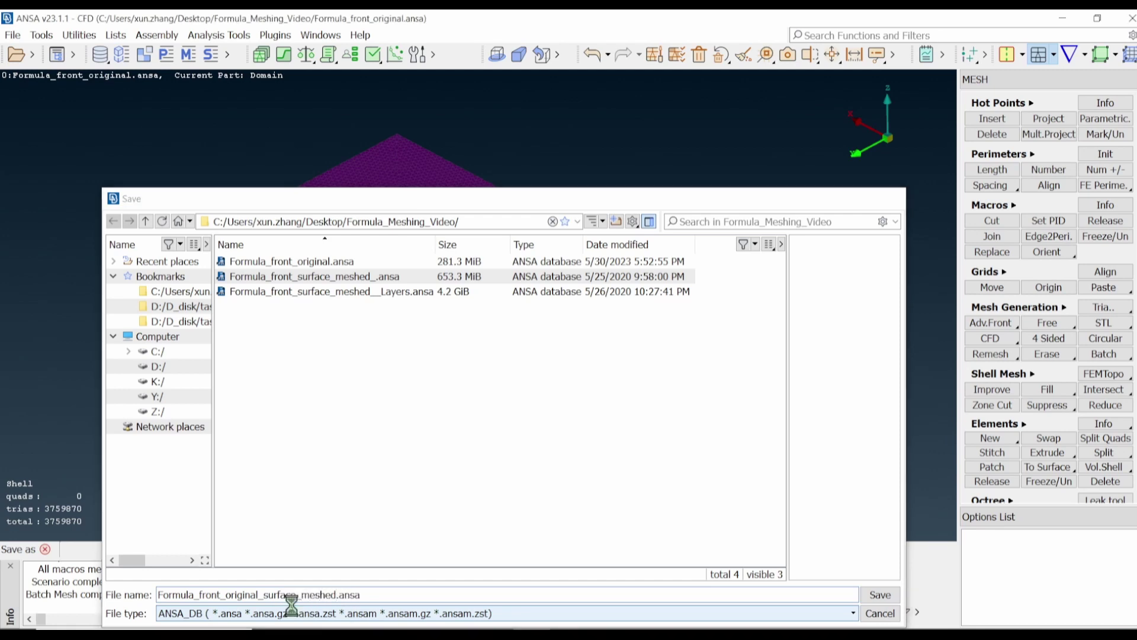
pyautogui.press('Return')
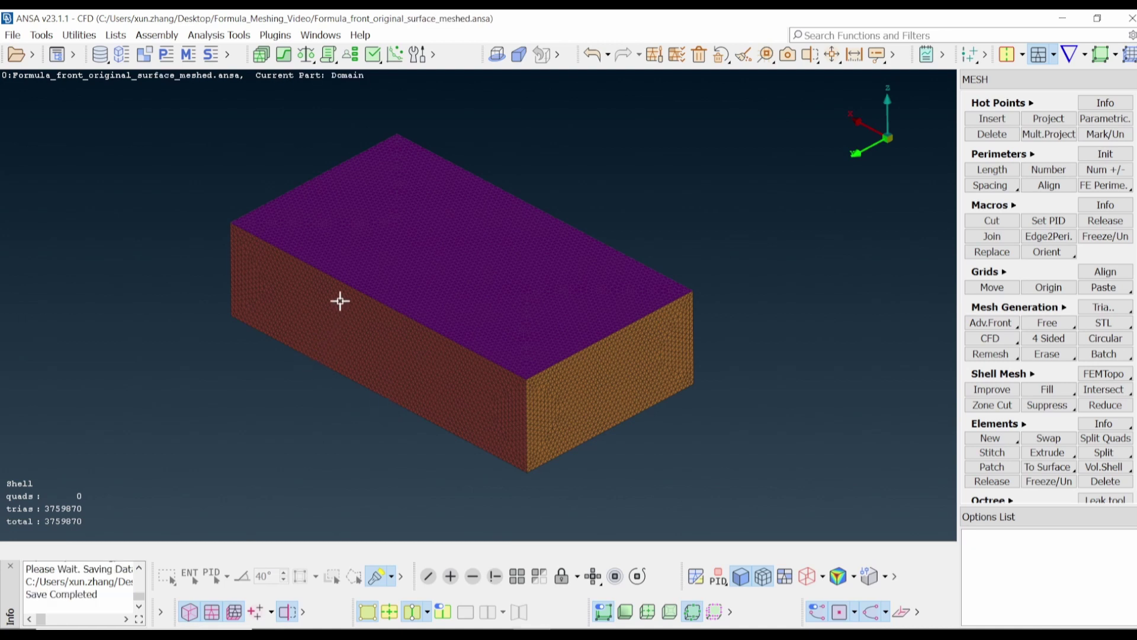
# Hide the domain's top, front and side walls, leaving the floor, and zoom in on the car
pyautogui.keyDown('ctrl'); pyautogui.moveTo(382, 369); pyautogui.dragTo(382, 361); pyautogui.keyUp('ctrl')
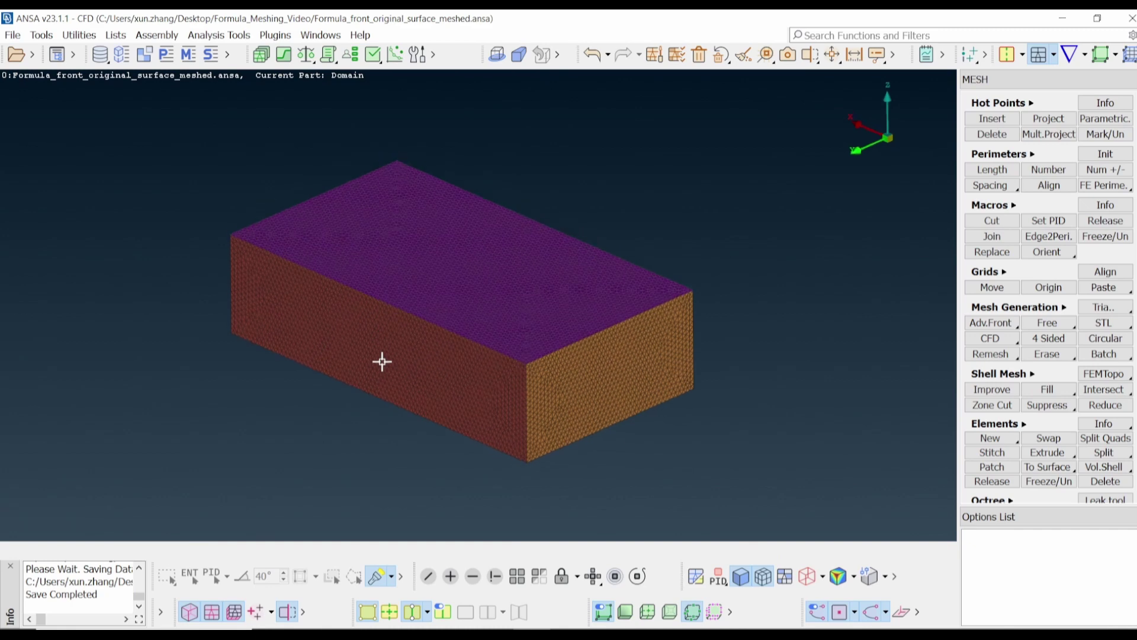
pyautogui.click(473, 576)
pyautogui.click(490, 333)
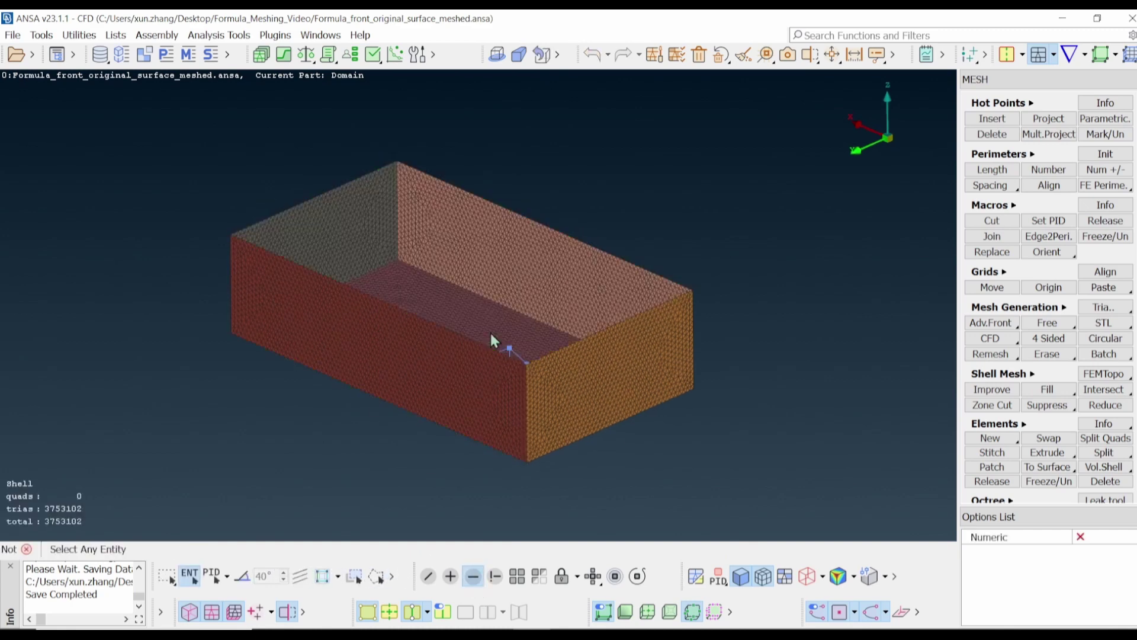
pyautogui.click(480, 366)
pyautogui.click(469, 253)
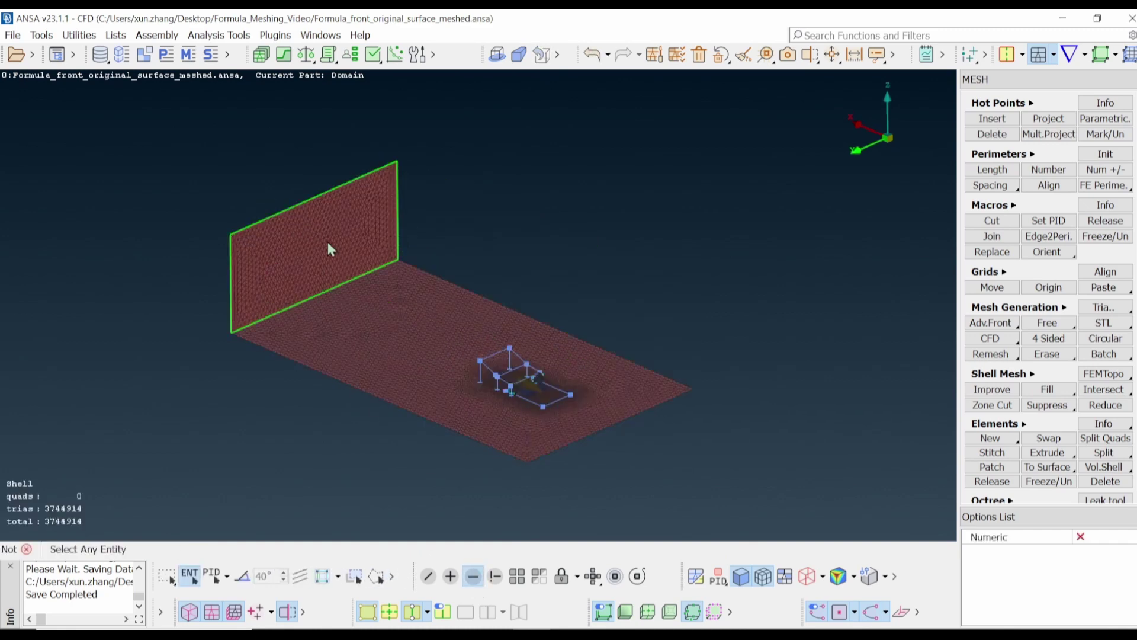
pyautogui.click(325, 239)
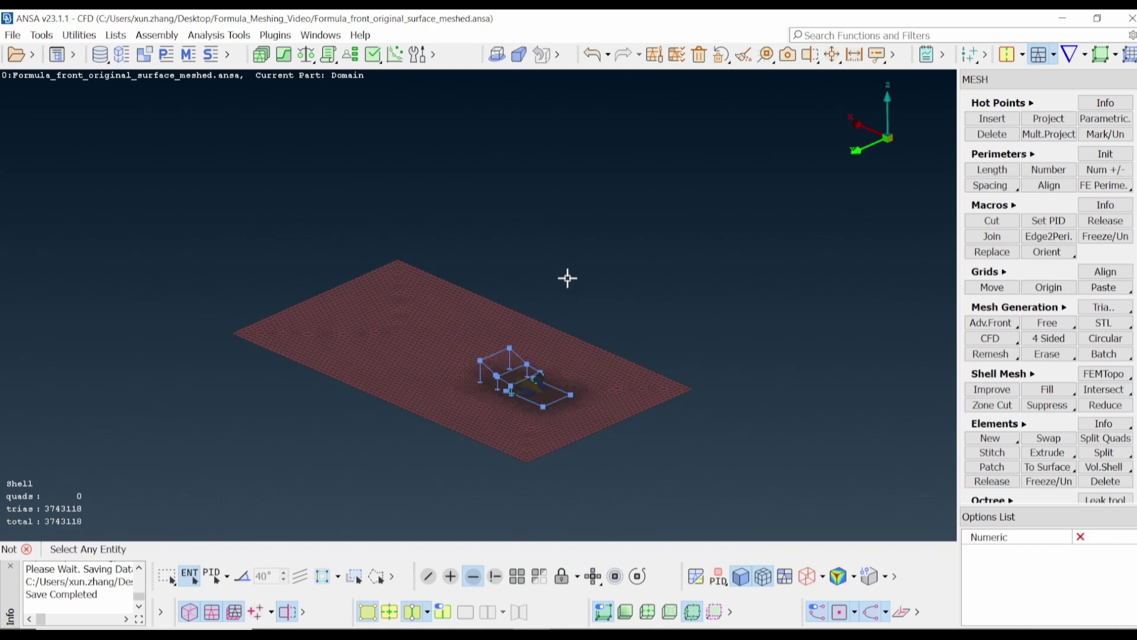
pyautogui.keyDown('ctrl'); pyautogui.moveTo(611, 318); pyautogui.dragTo(551, 255, button='middle'); pyautogui.keyUp('ctrl')
pyautogui.scroll(3, 472, 318)
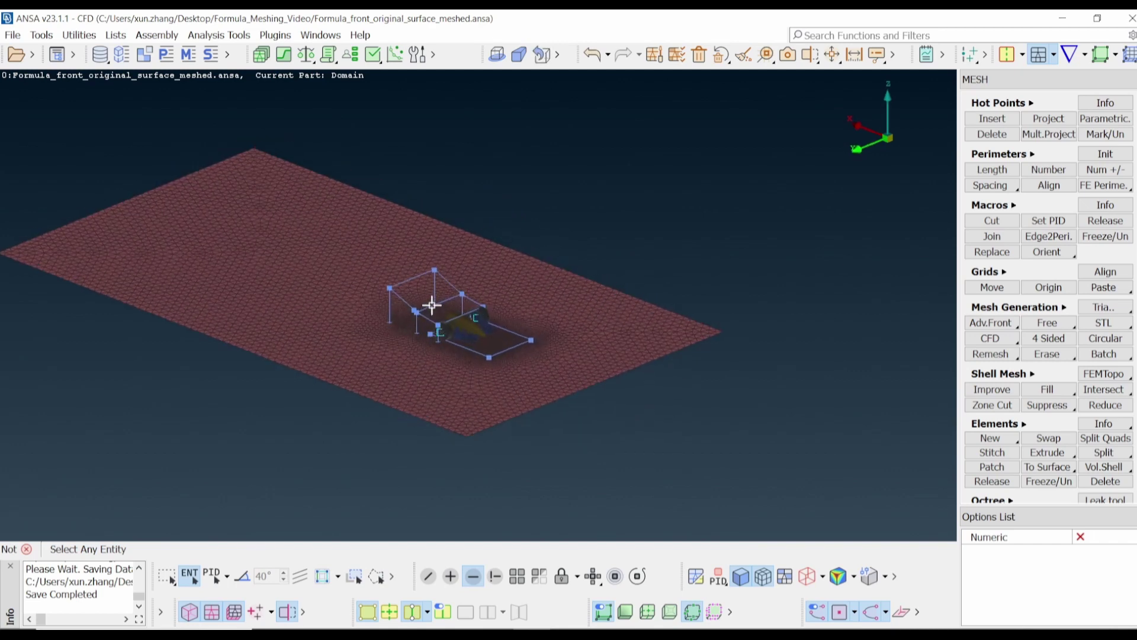
pyautogui.scroll(3, 459, 330)
pyautogui.keyDown('ctrl'); pyautogui.moveTo(459, 330); pyautogui.dragTo(451, 331); pyautogui.keyUp('ctrl')
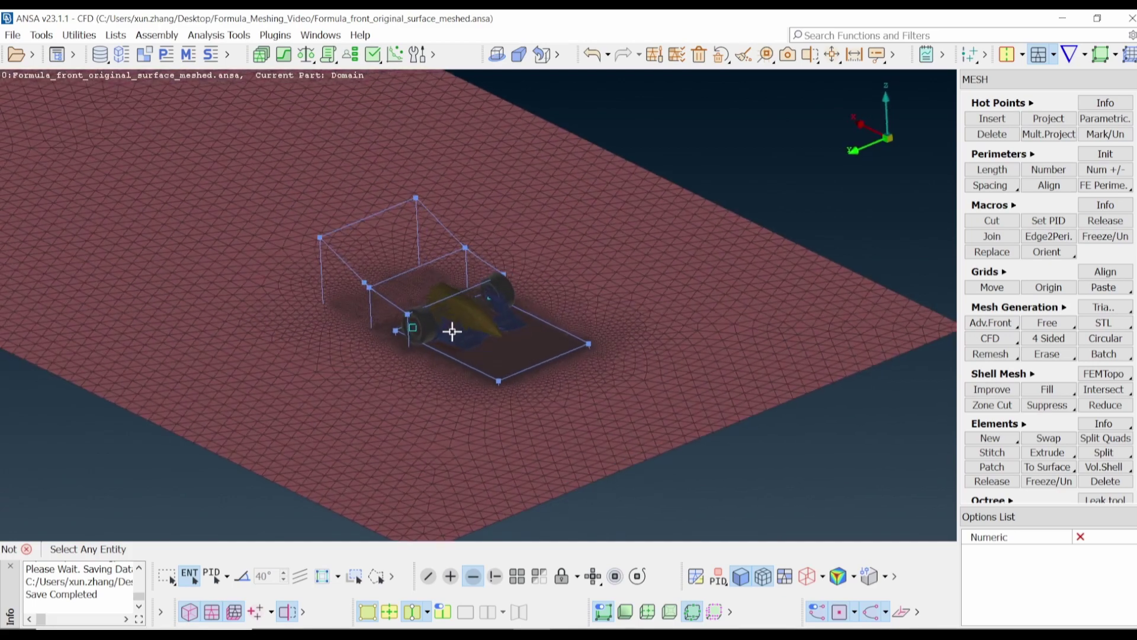
pyautogui.scroll(8, 559, 371)
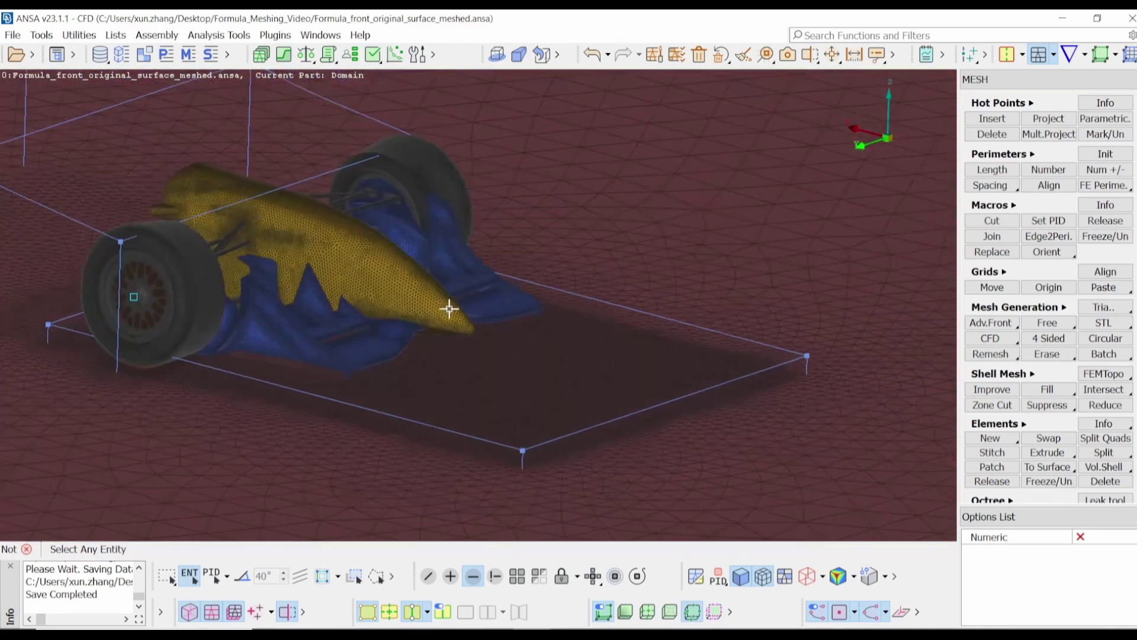
pyautogui.keyDown('ctrl'); pyautogui.moveTo(449, 309); pyautogui.dragTo(403, 325); pyautogui.keyUp('ctrl')
pyautogui.keyDown('ctrl'); pyautogui.moveTo(459, 320); pyautogui.dragTo(513, 333, button='middle'); pyautogui.keyUp('ctrl')
pyautogui.scroll(4, 512, 332)
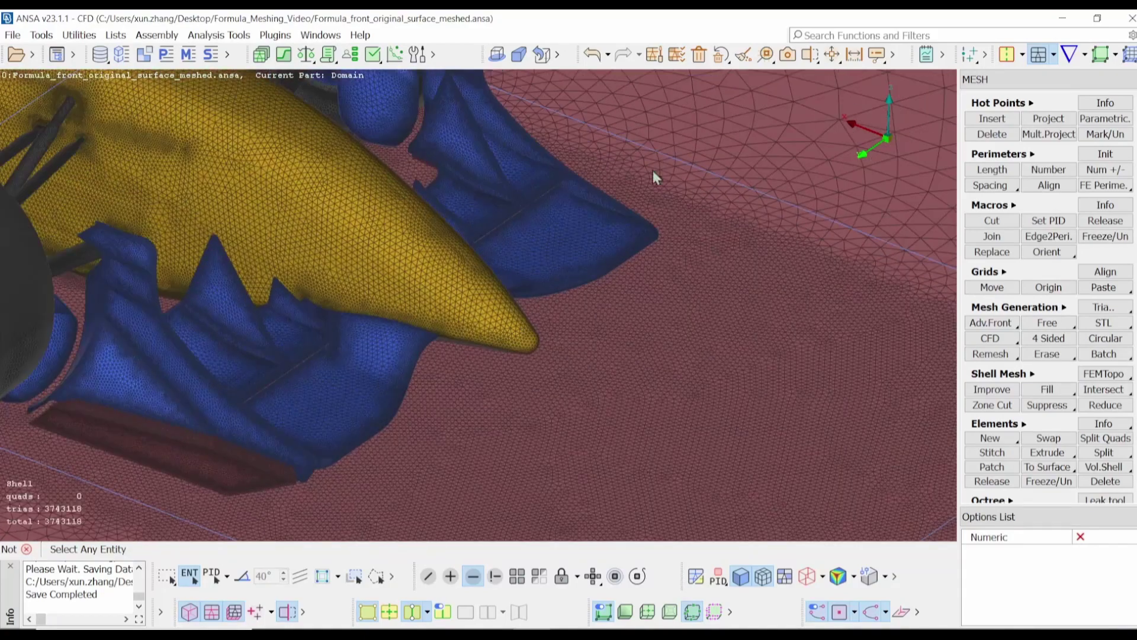
# Measure from the nose-tip node to the nose's rear face, reading about 1624.98
pyautogui.click(855, 56)
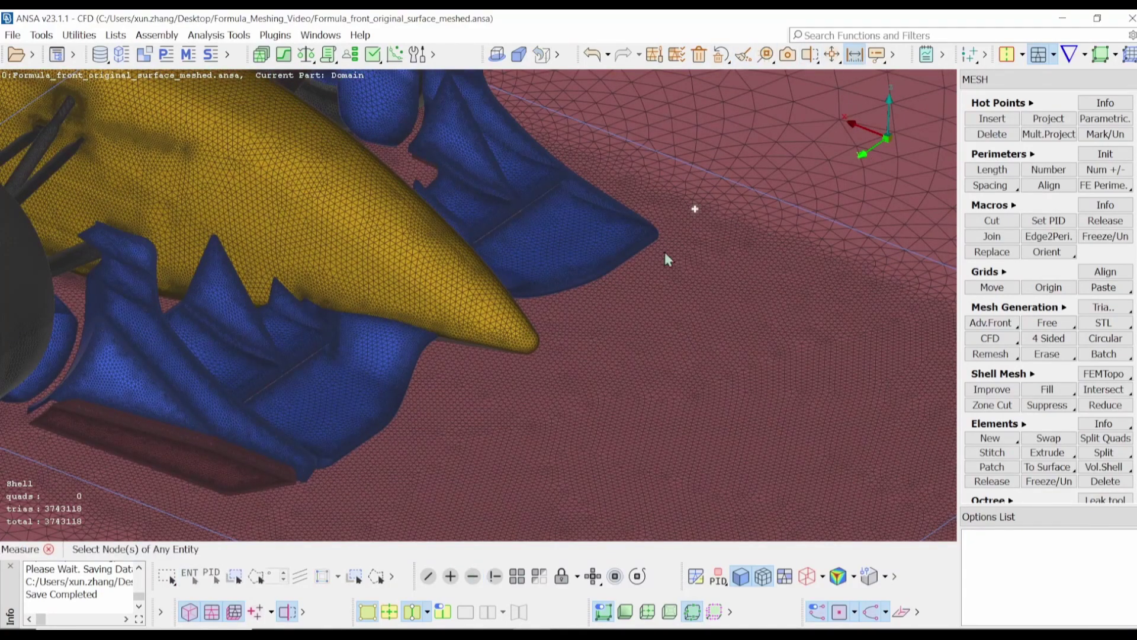
pyautogui.scroll(6, 539, 340)
pyautogui.scroll(-3, 510, 302)
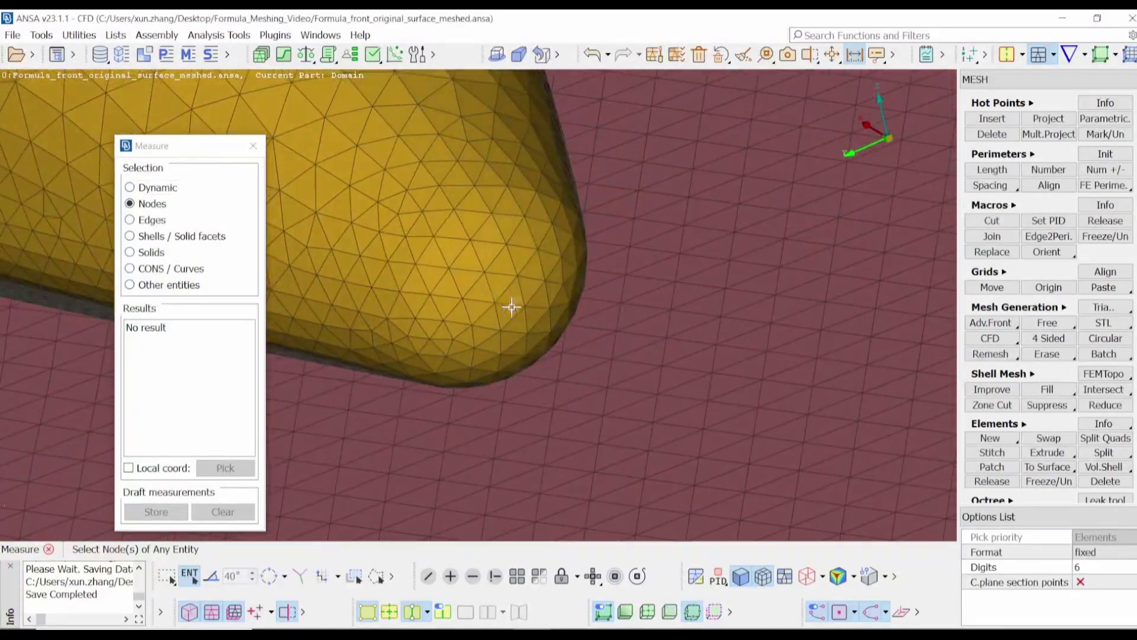
pyautogui.click(522, 310)
pyautogui.scroll(-6, 705, 331)
pyautogui.scroll(-4, 704, 332)
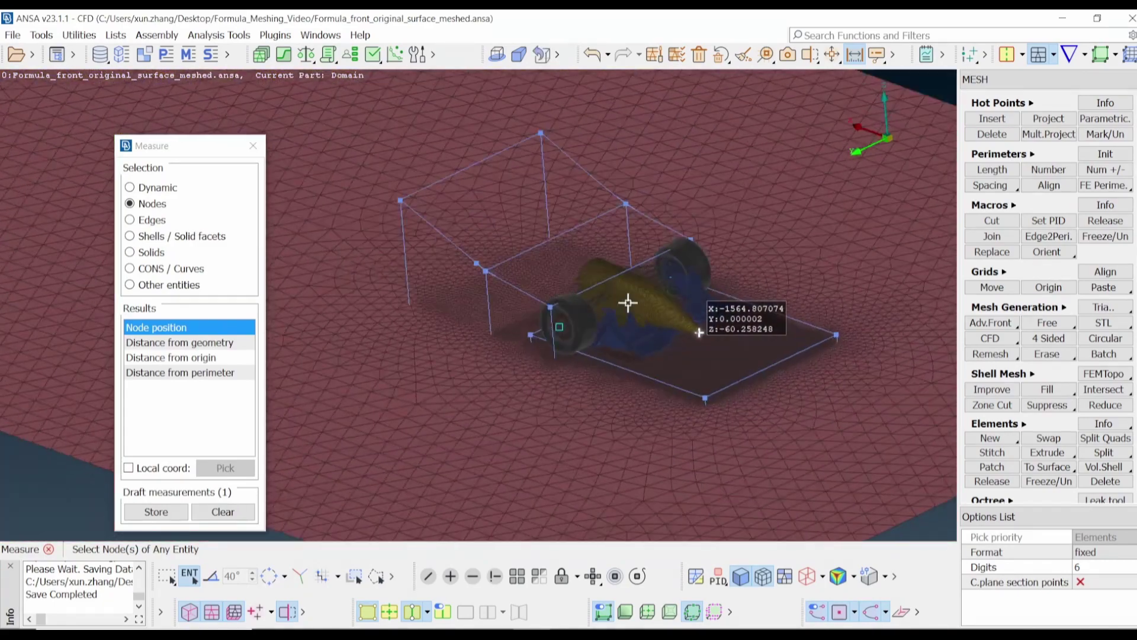
pyautogui.keyDown('ctrl'); pyautogui.moveTo(627, 302); pyautogui.dragTo(701, 317); pyautogui.keyUp('ctrl')
pyautogui.scroll(5, 503, 300)
pyautogui.keyDown('ctrl'); pyautogui.moveTo(503, 299); pyautogui.dragTo(521, 309); pyautogui.keyUp('ctrl')
pyautogui.keyDown('ctrl'); pyautogui.moveTo(453, 194); pyautogui.dragTo(399, 250); pyautogui.keyUp('ctrl')
pyautogui.keyDown('ctrl'); pyautogui.moveTo(400, 251); pyautogui.dragTo(419, 279, button='middle'); pyautogui.keyUp('ctrl')
pyautogui.click(187, 237)
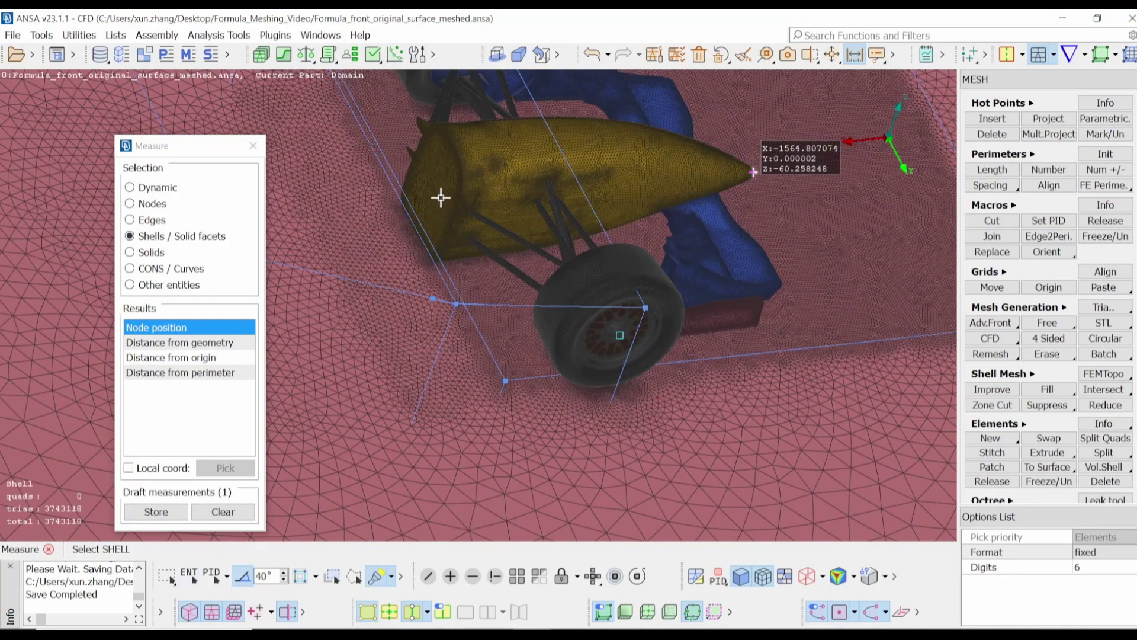
pyautogui.keyDown('ctrl'); pyautogui.moveTo(426, 201); pyautogui.dragTo(436, 187); pyautogui.keyUp('ctrl')
pyautogui.click(449, 167)
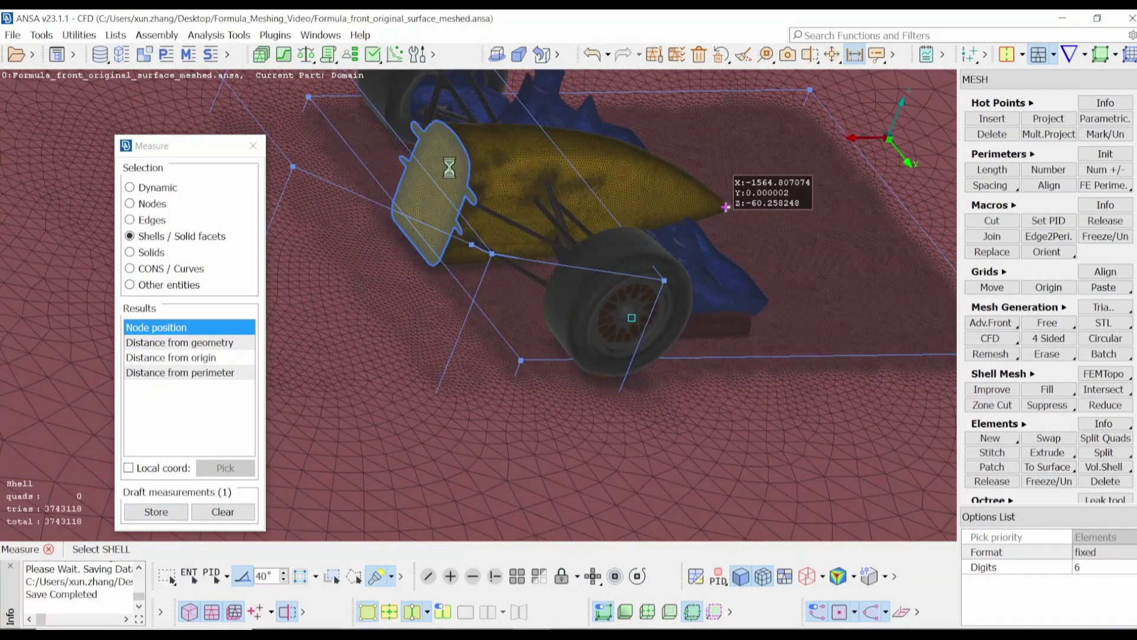
# Clear the measurement, close Measure, and frame the whole domain floor
pyautogui.keyDown('ctrl'); pyautogui.moveTo(560, 239); pyautogui.dragTo(458, 300); pyautogui.keyUp('ctrl')
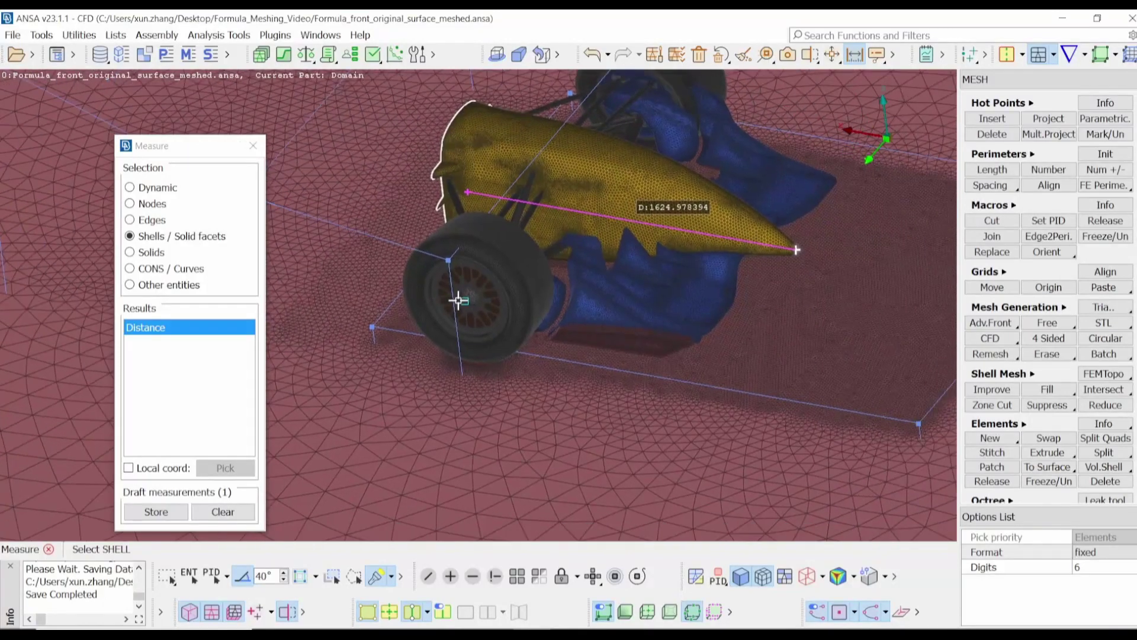
pyautogui.scroll(-4, 538, 307)
pyautogui.keyDown('ctrl'); pyautogui.moveTo(593, 327); pyautogui.dragTo(573, 330); pyautogui.keyUp('ctrl')
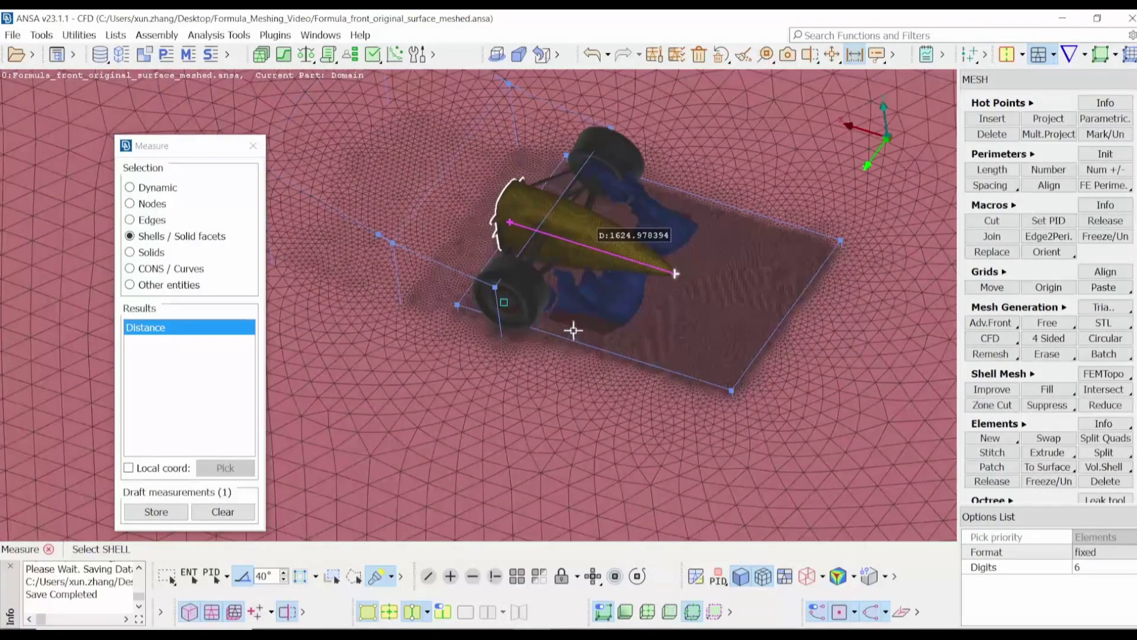
pyautogui.click(257, 149)
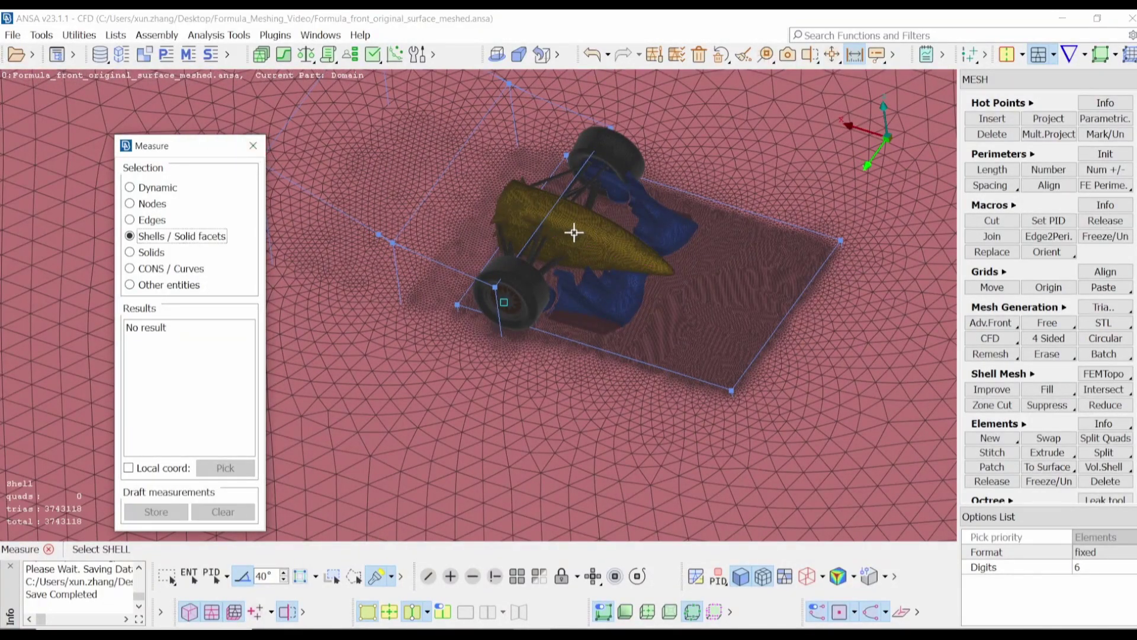
pyautogui.click(255, 147)
pyautogui.scroll(-5, 453, 241)
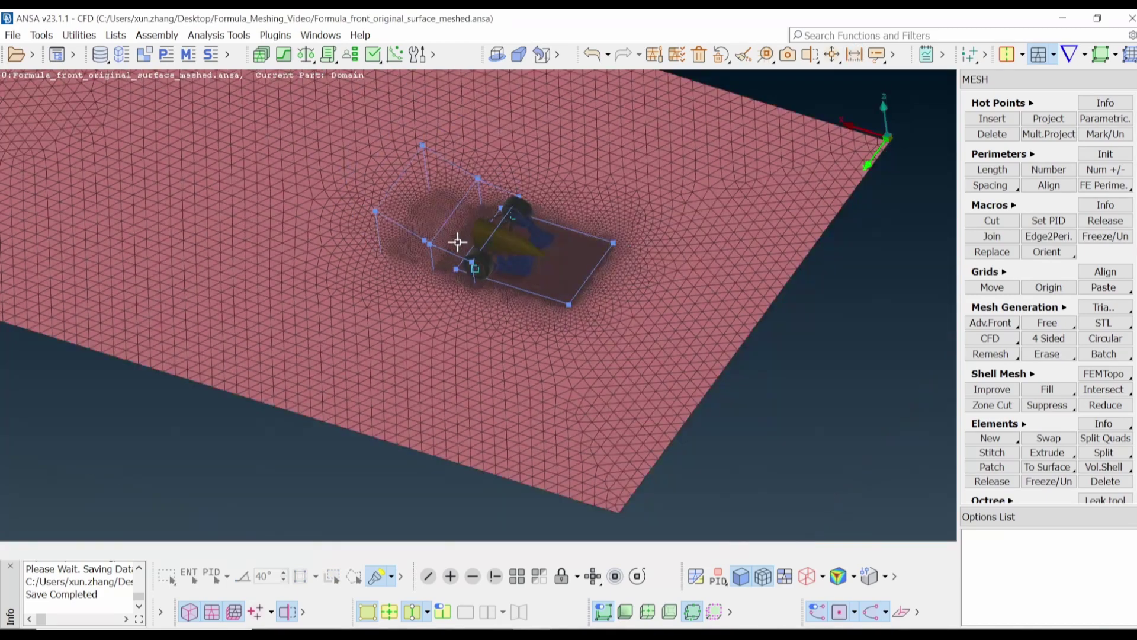
pyautogui.keyDown('ctrl'); pyautogui.moveTo(457, 241); pyautogui.dragTo(499, 229); pyautogui.keyUp('ctrl')
pyautogui.keyDown('ctrl'); pyautogui.moveTo(498, 230); pyautogui.dragTo(479, 307, button='middle'); pyautogui.keyUp('ctrl')
pyautogui.scroll(-3, 480, 307)
pyautogui.keyDown('ctrl'); pyautogui.moveTo(490, 265); pyautogui.dragTo(474, 255, button='middle'); pyautogui.keyUp('ctrl')
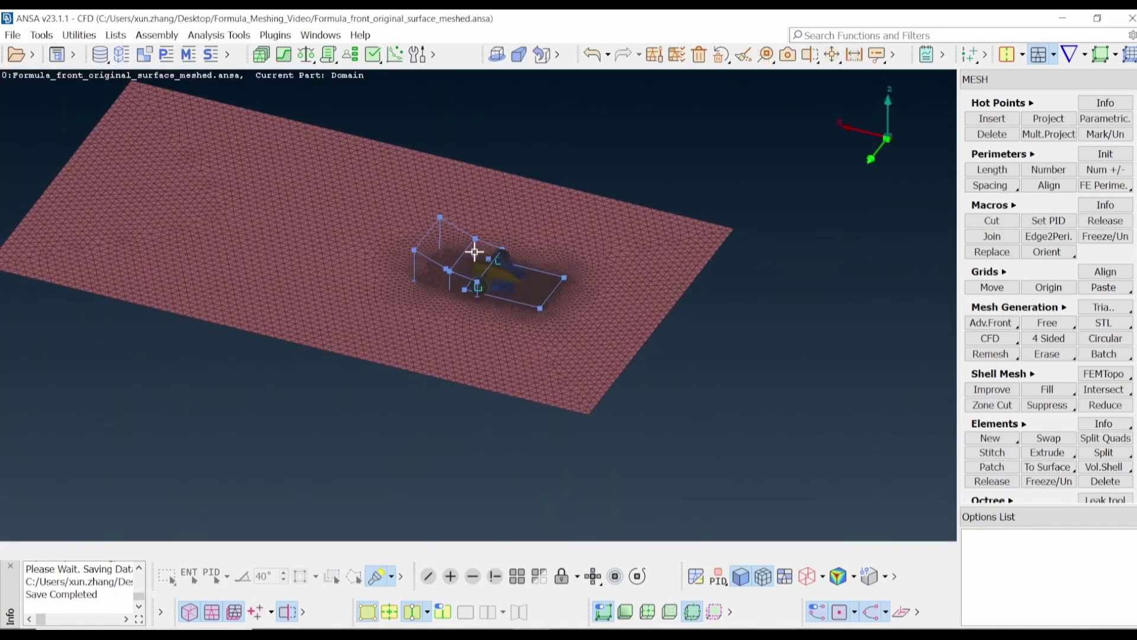
# Add a new Layers Scenario in the Batch Mesh Manager and open its Contents
pyautogui.click(261, 54)
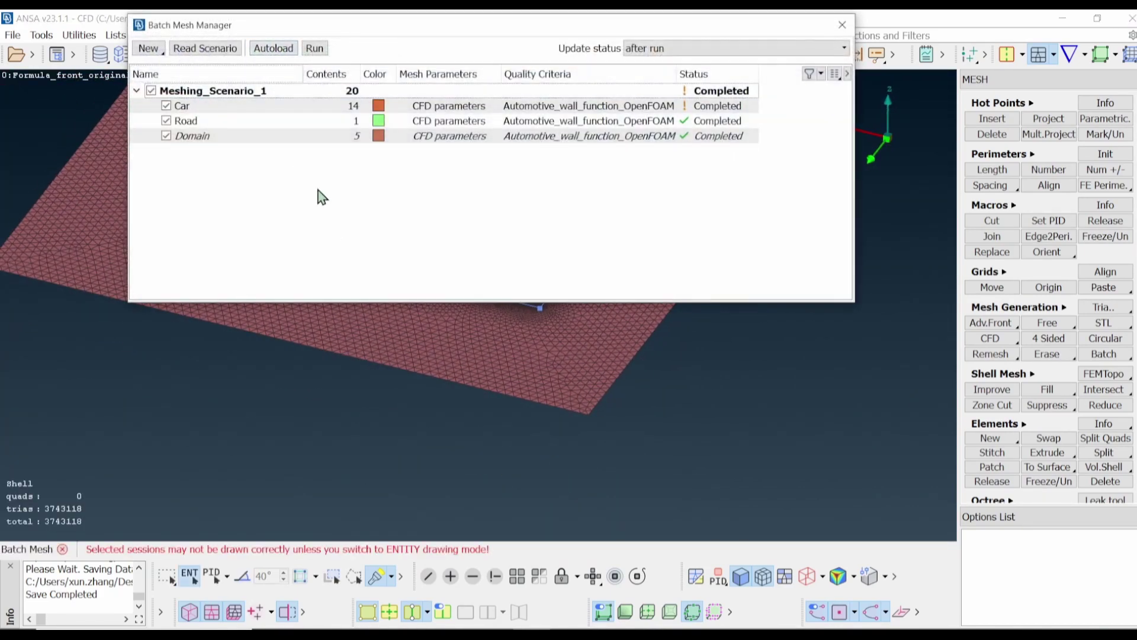
pyautogui.rightClick(314, 190)
pyautogui.click(363, 226)
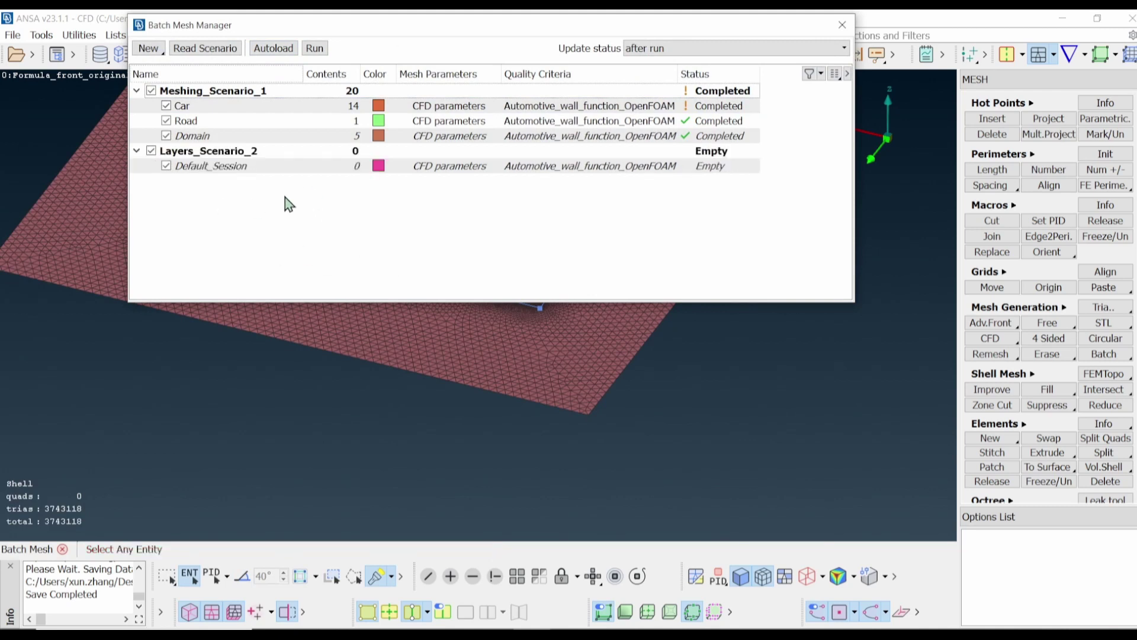
pyautogui.doubleClick(357, 153)
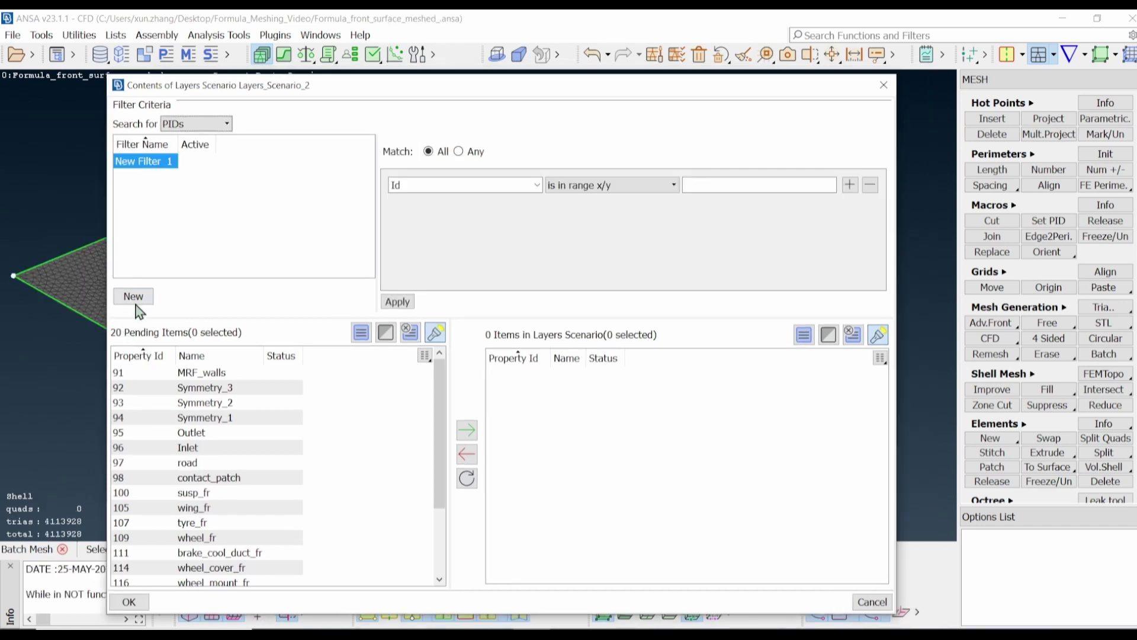
# Start a PID filter where Name doesn't contain 'inlet'
pyautogui.click(133, 296)
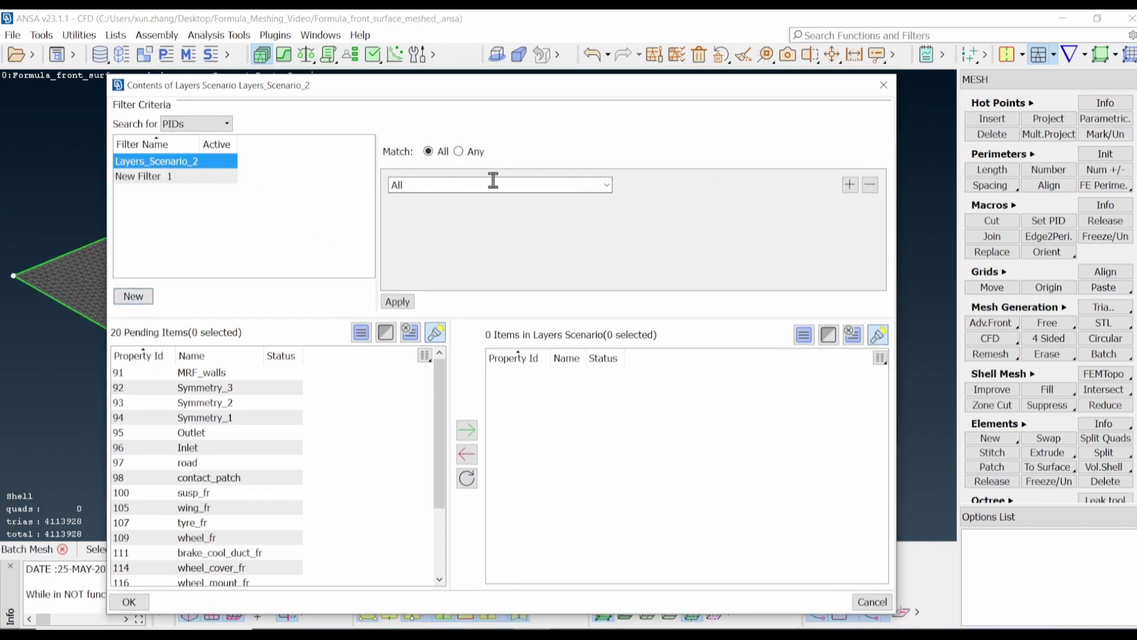
pyautogui.click(605, 186)
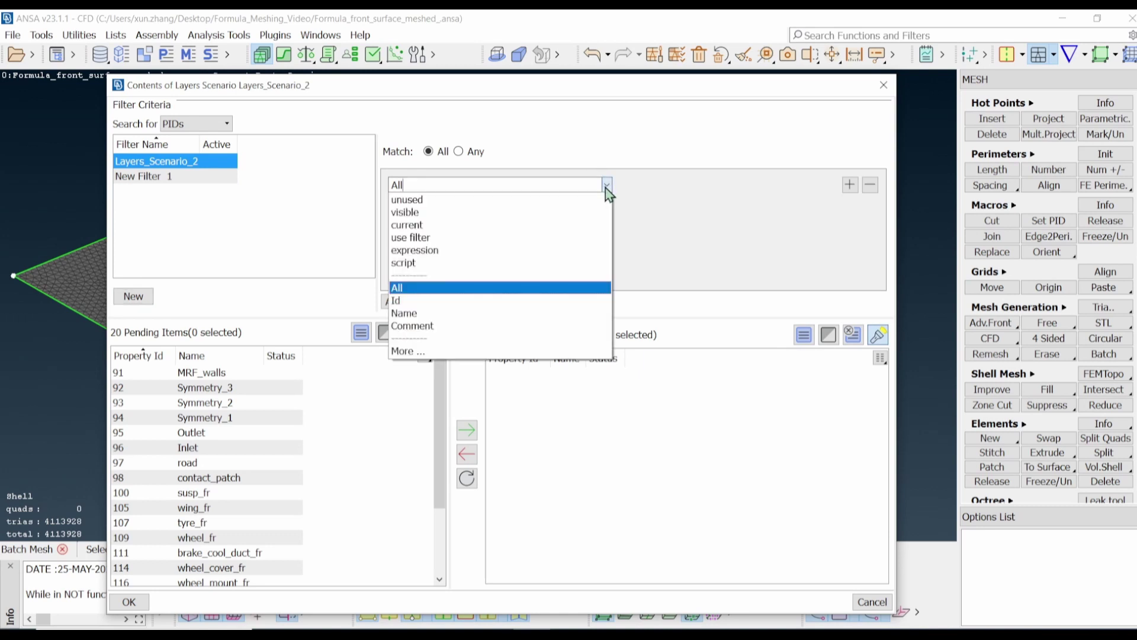
pyautogui.click(492, 313)
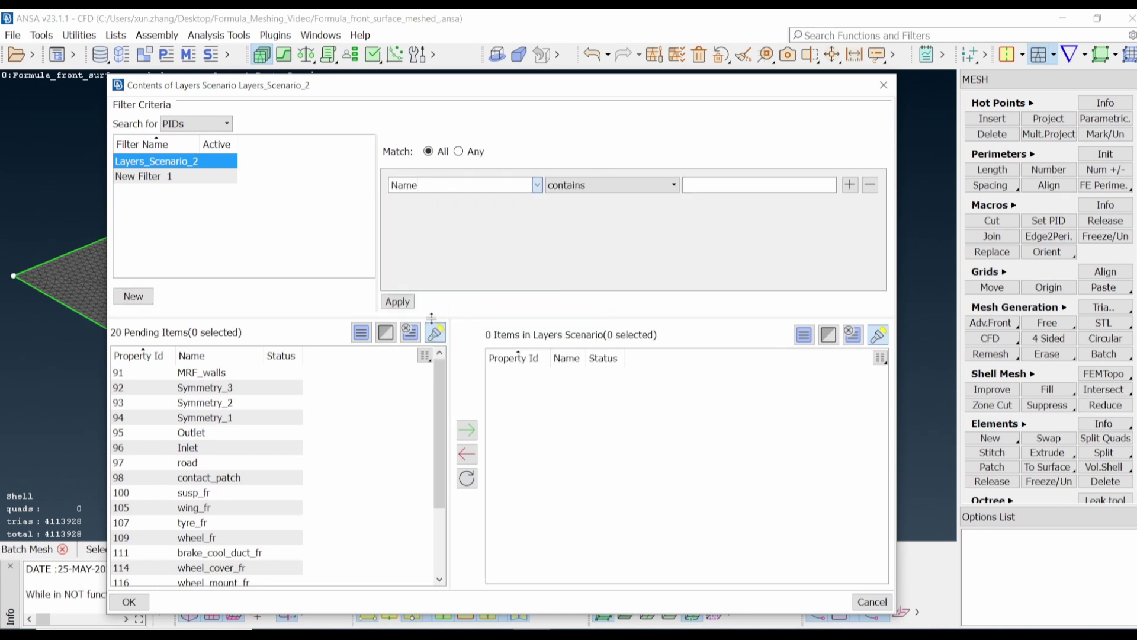
pyautogui.click(678, 187)
pyautogui.click(622, 214)
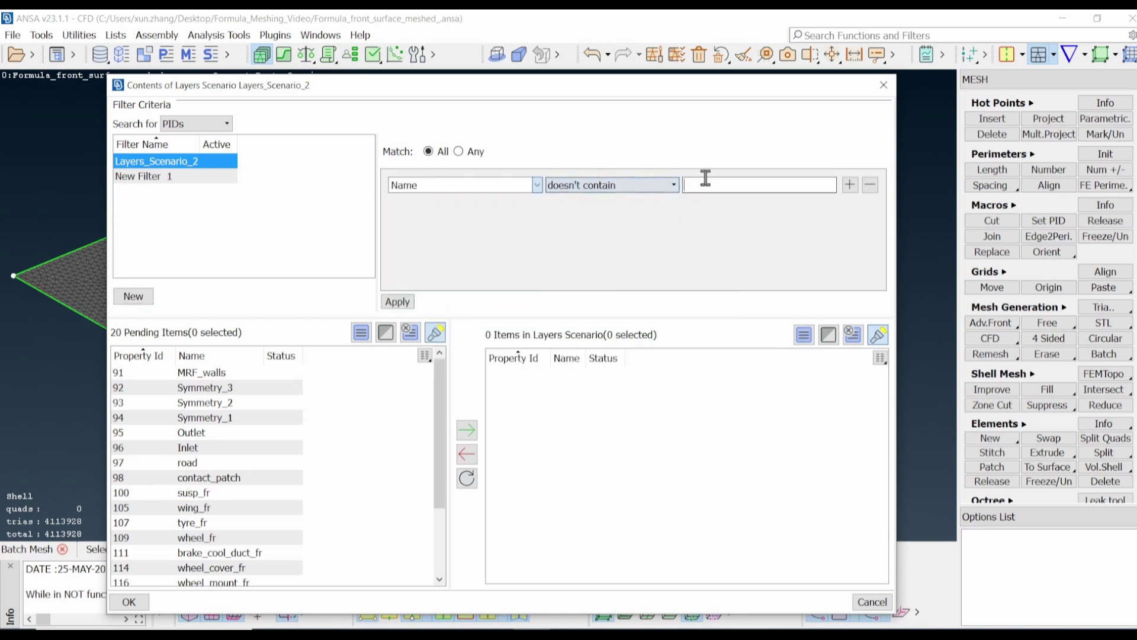
pyautogui.write('inlet')
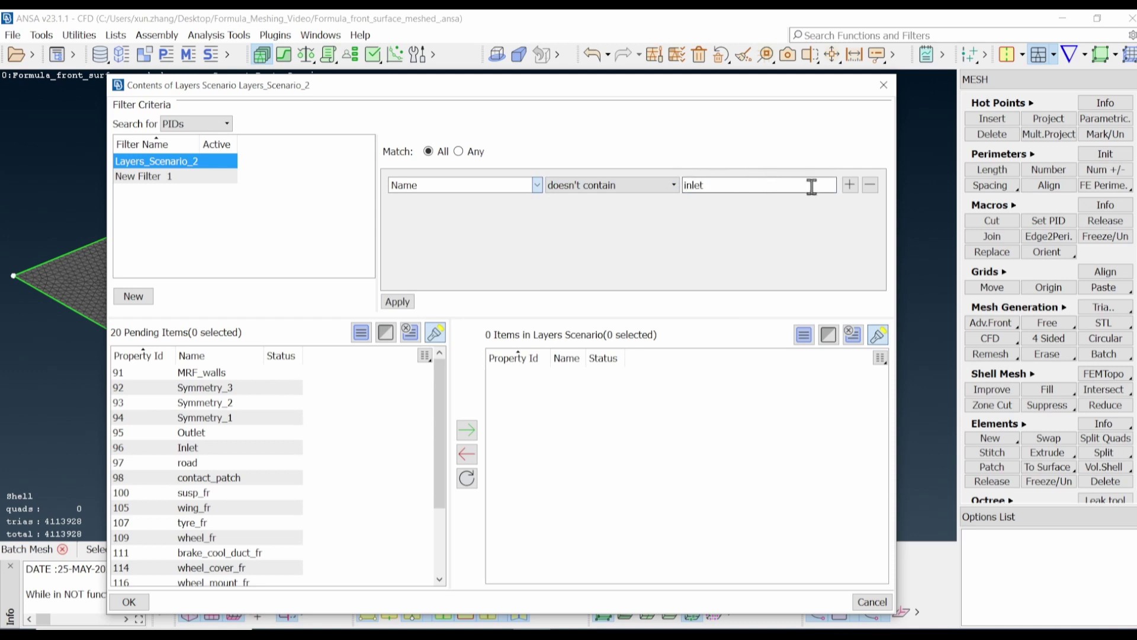
# Add conditions also excluding names containing 'outlet', 'symmetry' and 'MRF'
pyautogui.click(850, 184)
pyautogui.click(725, 203)
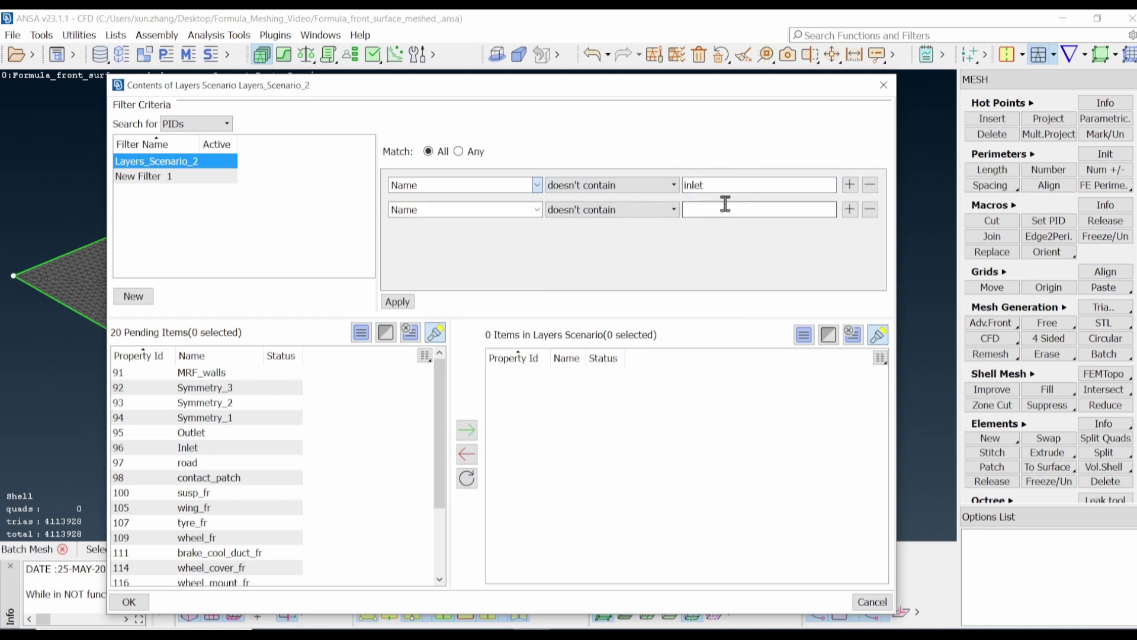
pyautogui.write('outlet')
pyautogui.click(850, 209)
pyautogui.click(704, 233)
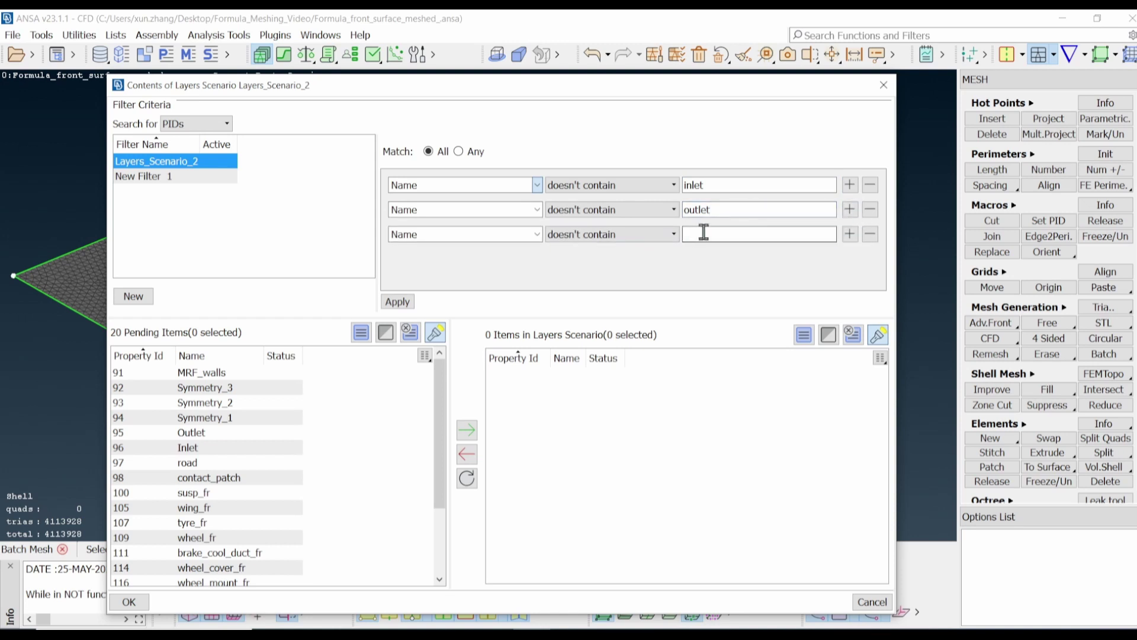
pyautogui.write('symmetry')
pyautogui.click(849, 234)
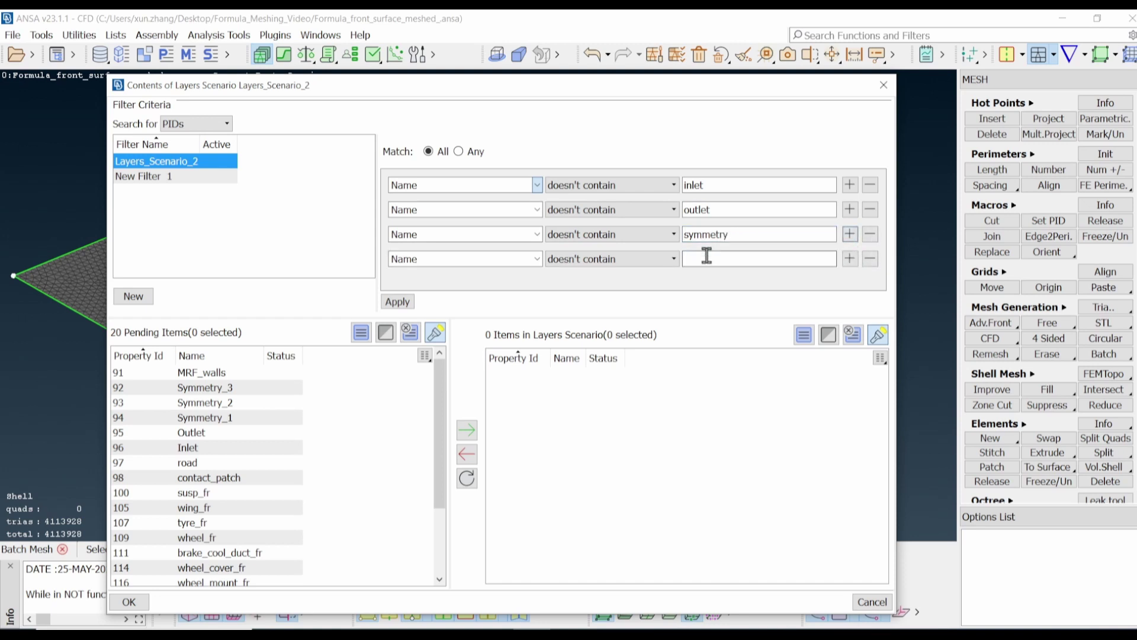
pyautogui.write('m')
pyautogui.press('BackSpace')
pyautogui.write('MRF_walls')
# Apply the name filter to fill the scenario, then open Default_Session's layer parameters
pyautogui.click(396, 302)
pyautogui.click(141, 602)
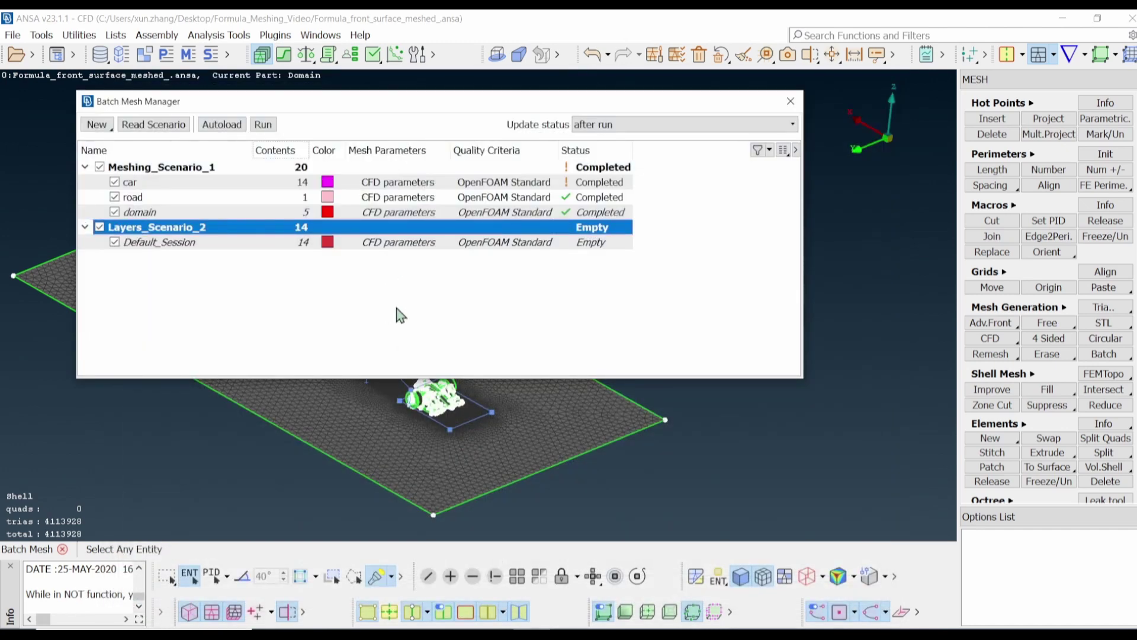
pyautogui.doubleClick(385, 244)
pyautogui.moveTo(506, 256); pyautogui.dragTo(415, 145)
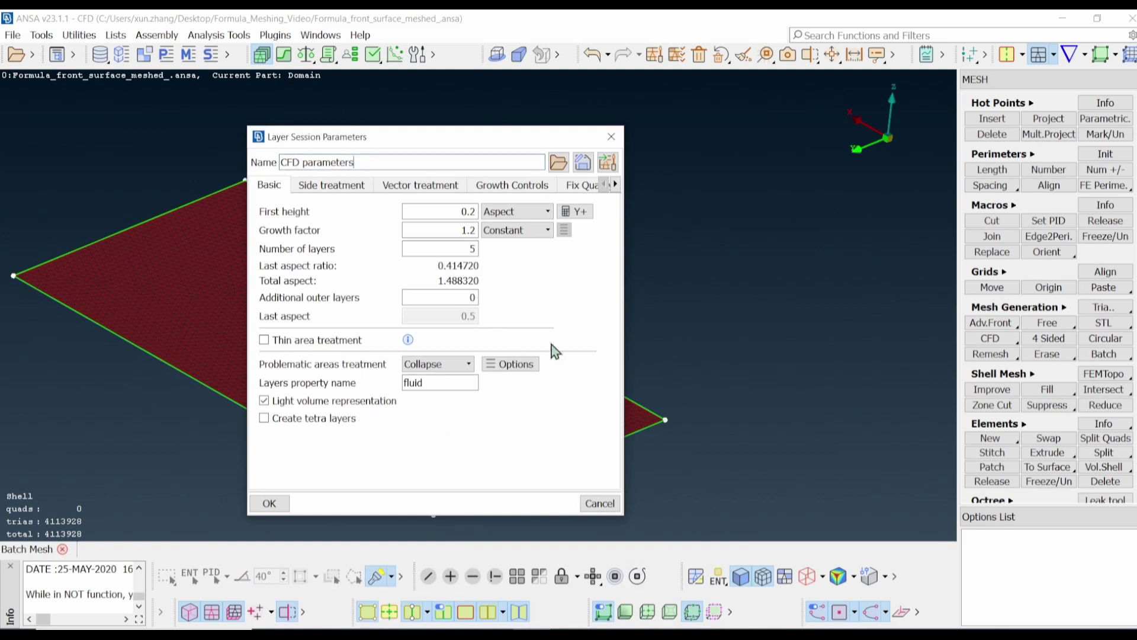
# In the Y+ calculator, set velocity 40, reference length 1.6 and target y+ 50
pyautogui.click(581, 216)
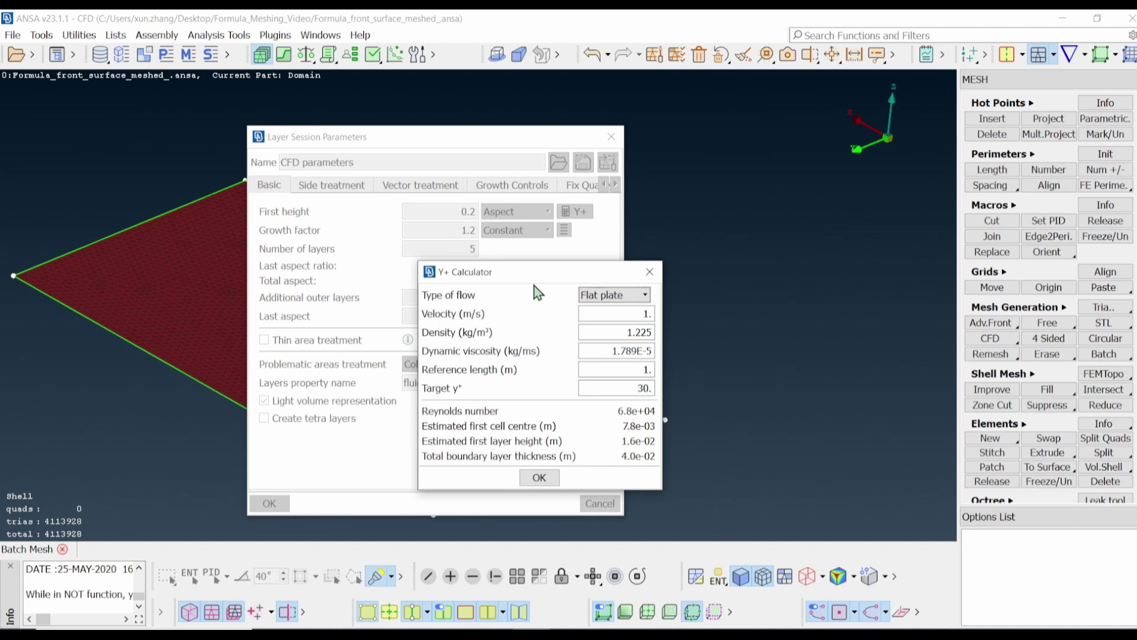
pyautogui.doubleClick(632, 314)
pyautogui.write('40')
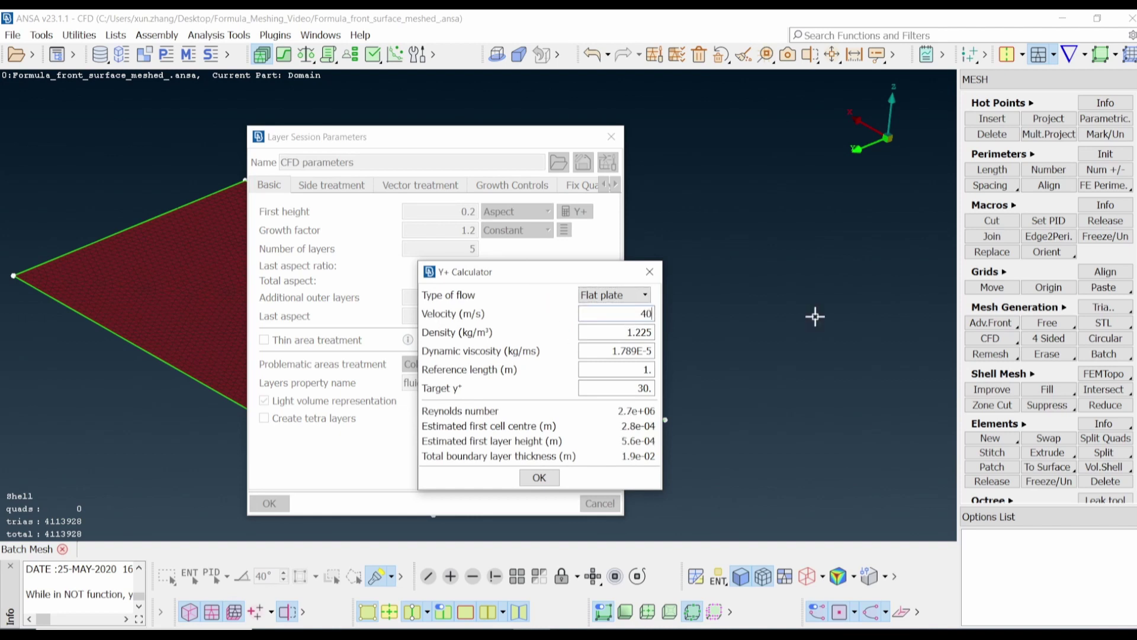
pyautogui.doubleClick(620, 371)
pyautogui.write('1.6')
pyautogui.doubleClick(620, 382)
pyautogui.write('50')
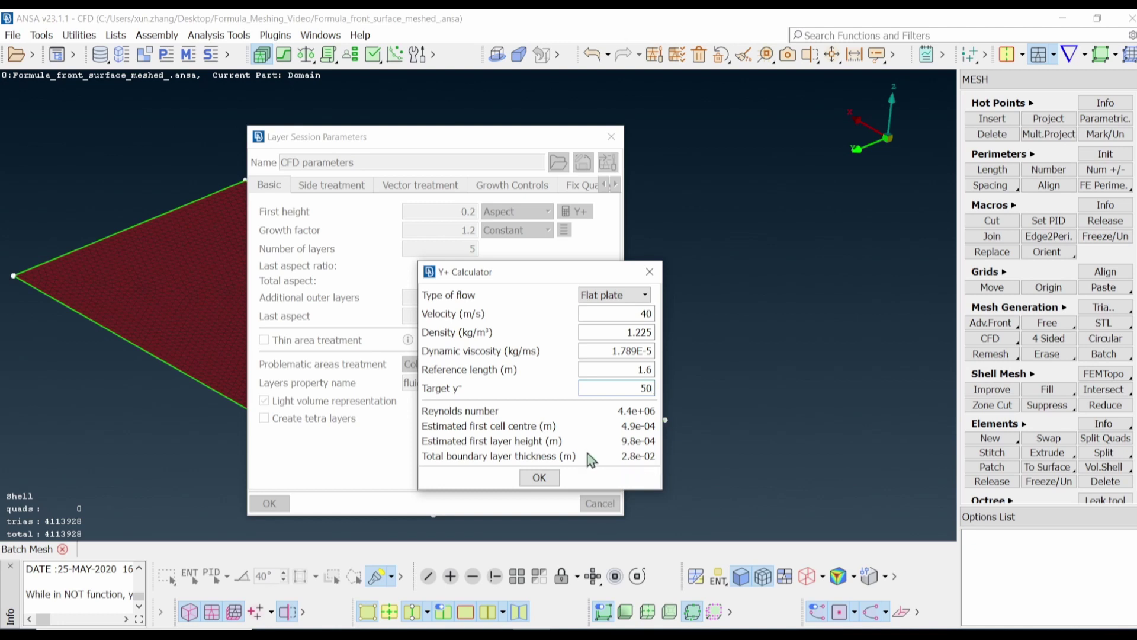
# Set absolute first height 1, growth factor 1.3, 6 layers and 2 additional outer layers
pyautogui.click(539, 477)
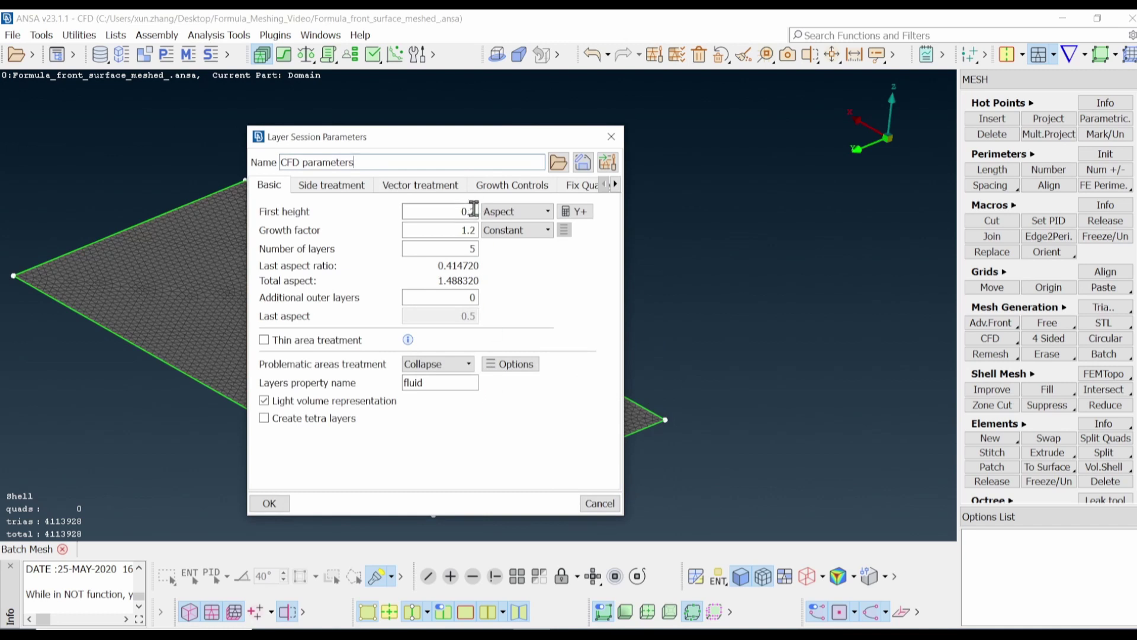
pyautogui.click(517, 212)
pyautogui.click(516, 228)
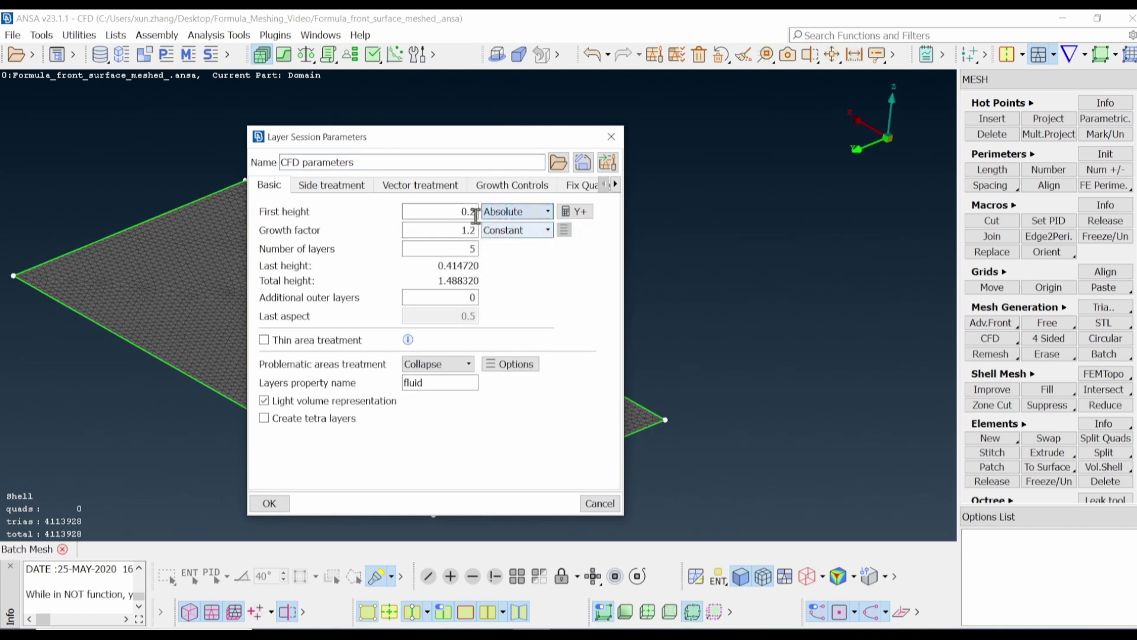
pyautogui.doubleClick(453, 211)
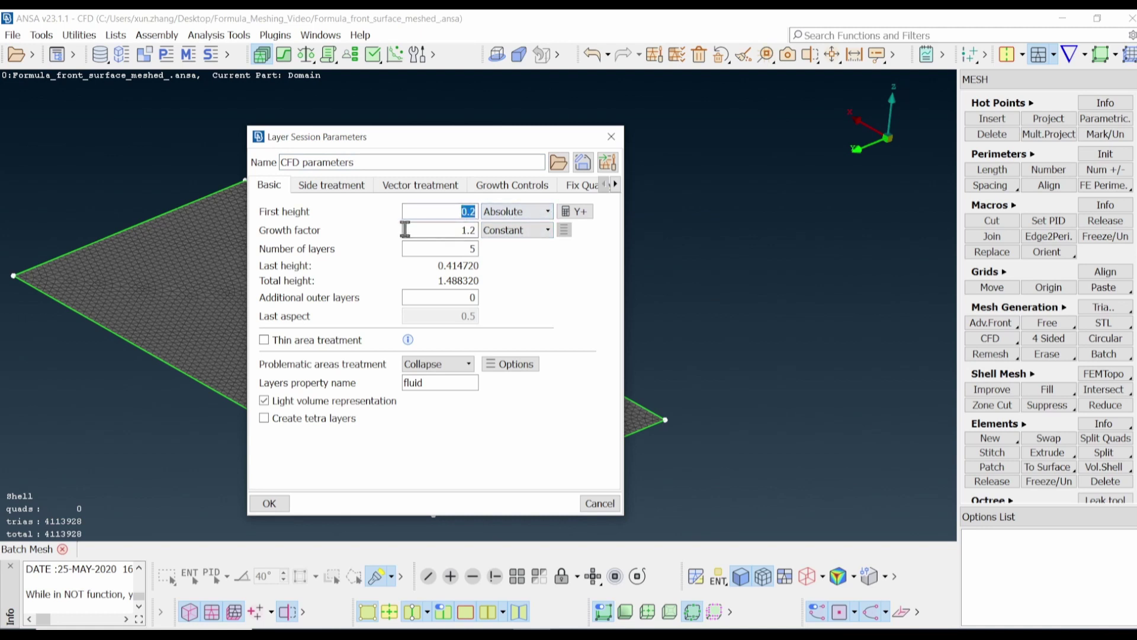
pyautogui.write('1')
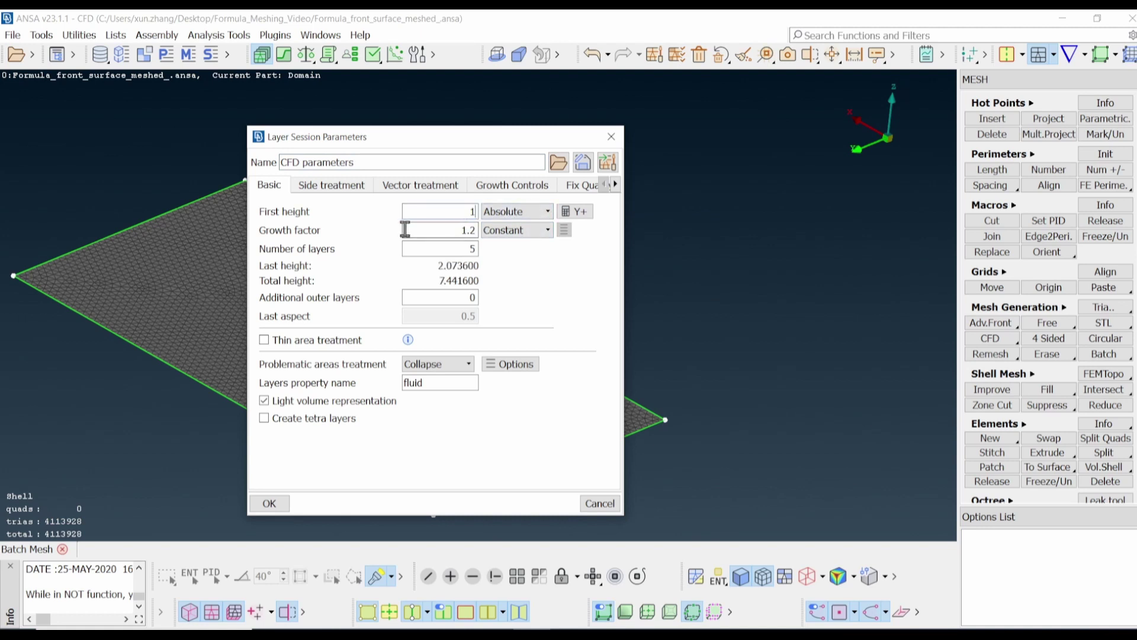
pyautogui.doubleClick(455, 230)
pyautogui.write('1.3')
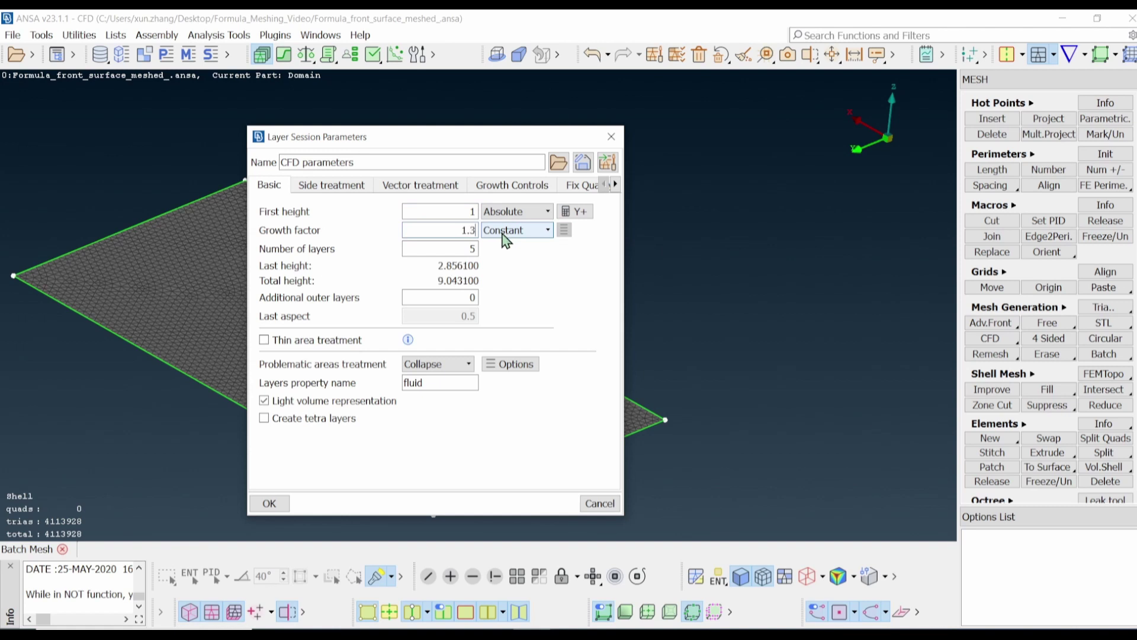
pyautogui.doubleClick(472, 248)
pyautogui.write('6')
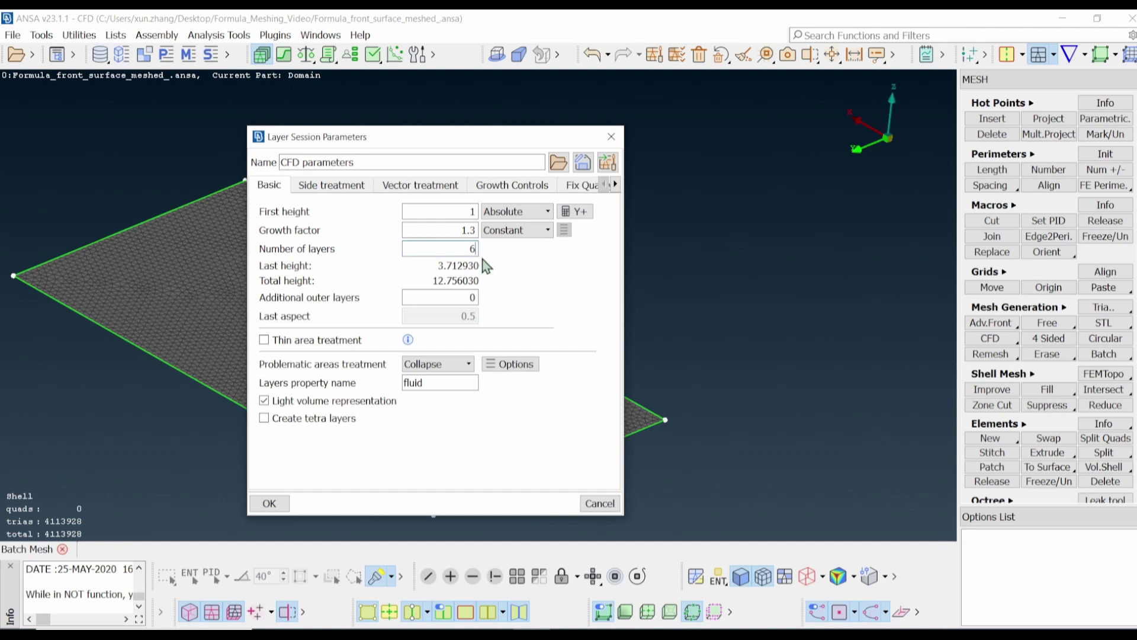
pyautogui.doubleClick(459, 296)
pyautogui.write('2')
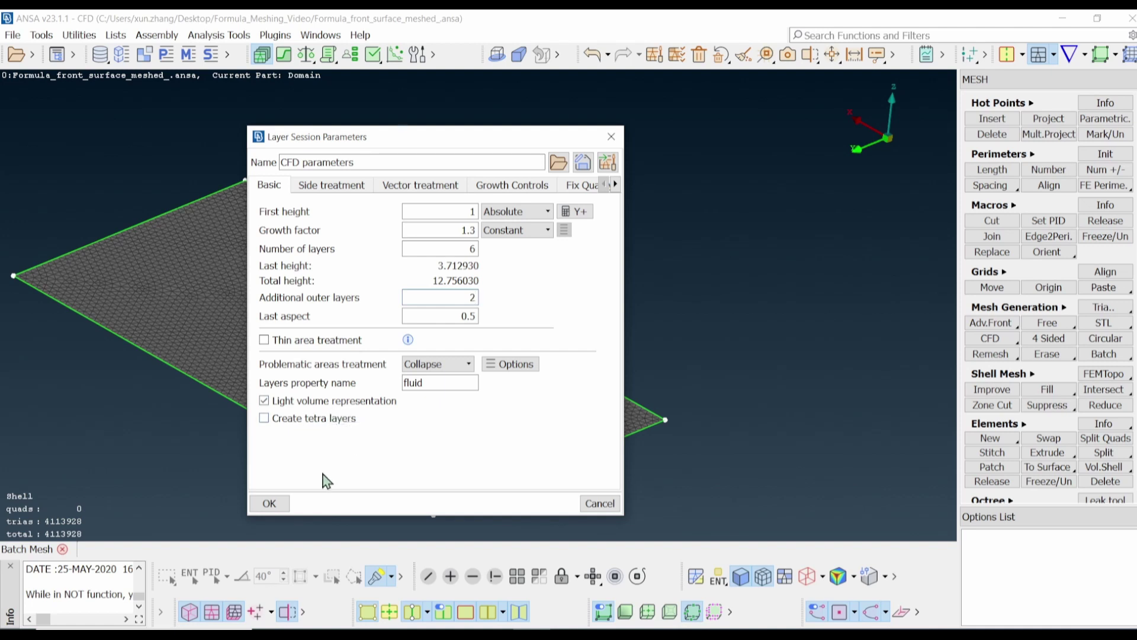
# Confirm the session parameters and add Layers Area Area_1 under Default_Session
pyautogui.click(270, 503)
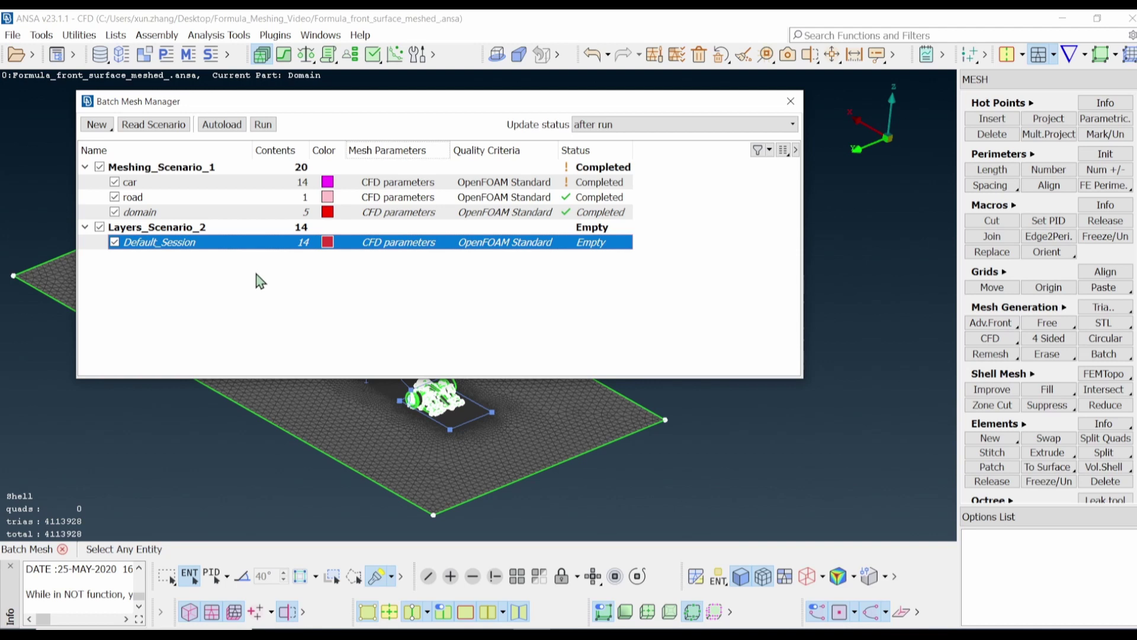
pyautogui.rightClick(197, 245)
pyautogui.moveTo(343, 336)
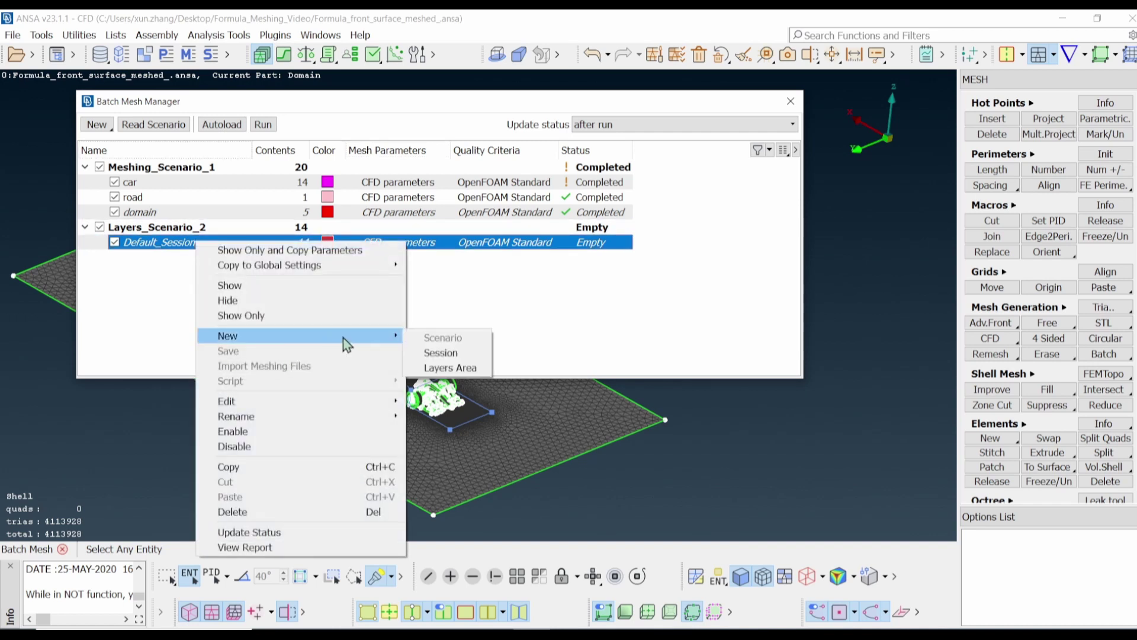
pyautogui.click(441, 368)
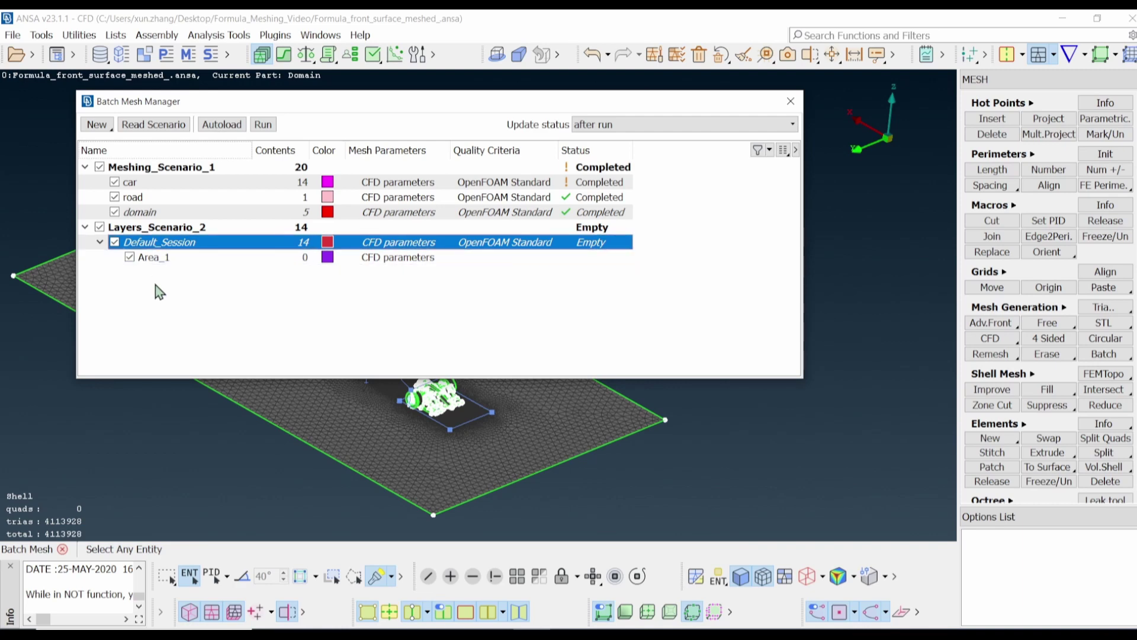
pyautogui.doubleClick(304, 257)
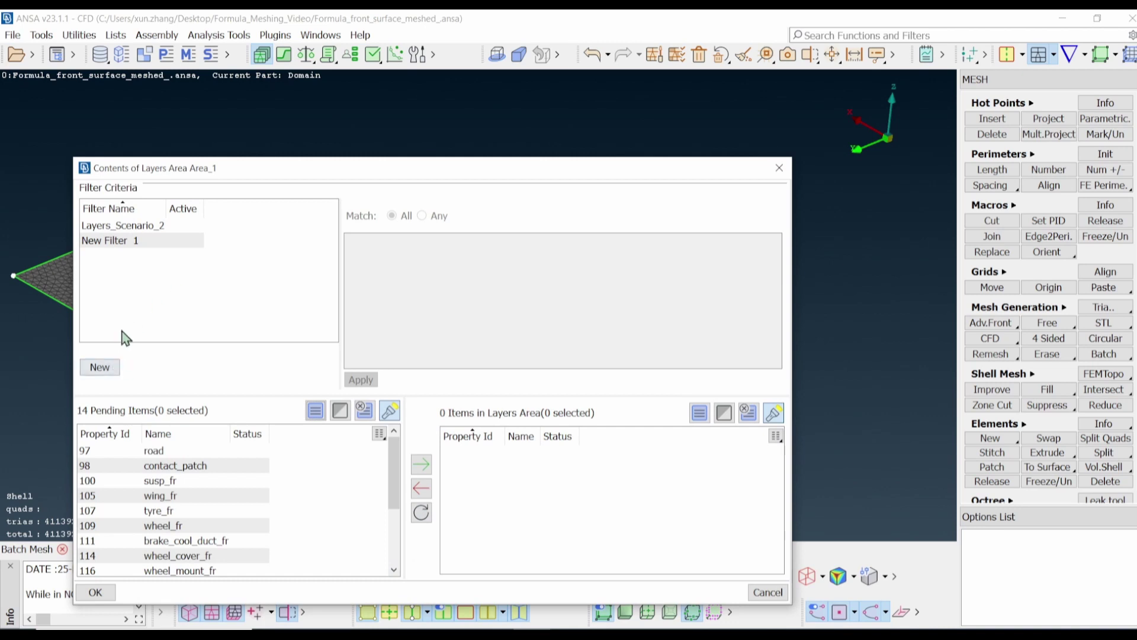
# Filter Area_1's contents to names containing 'road' and confirm
pyautogui.click(101, 368)
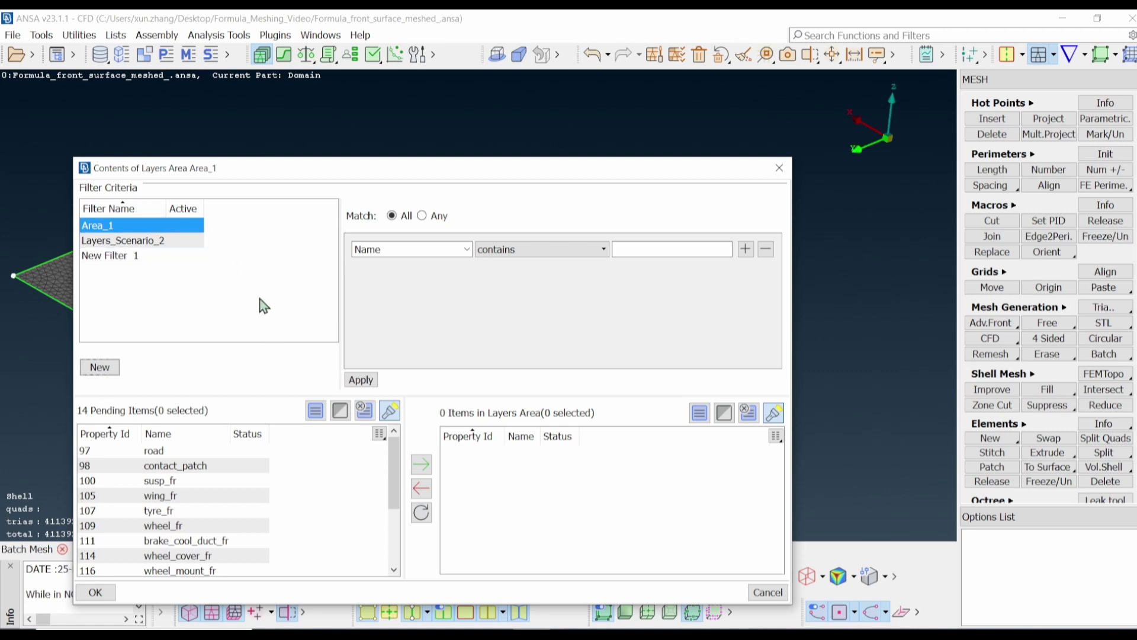
pyautogui.click(643, 253)
pyautogui.write('road')
pyautogui.click(360, 380)
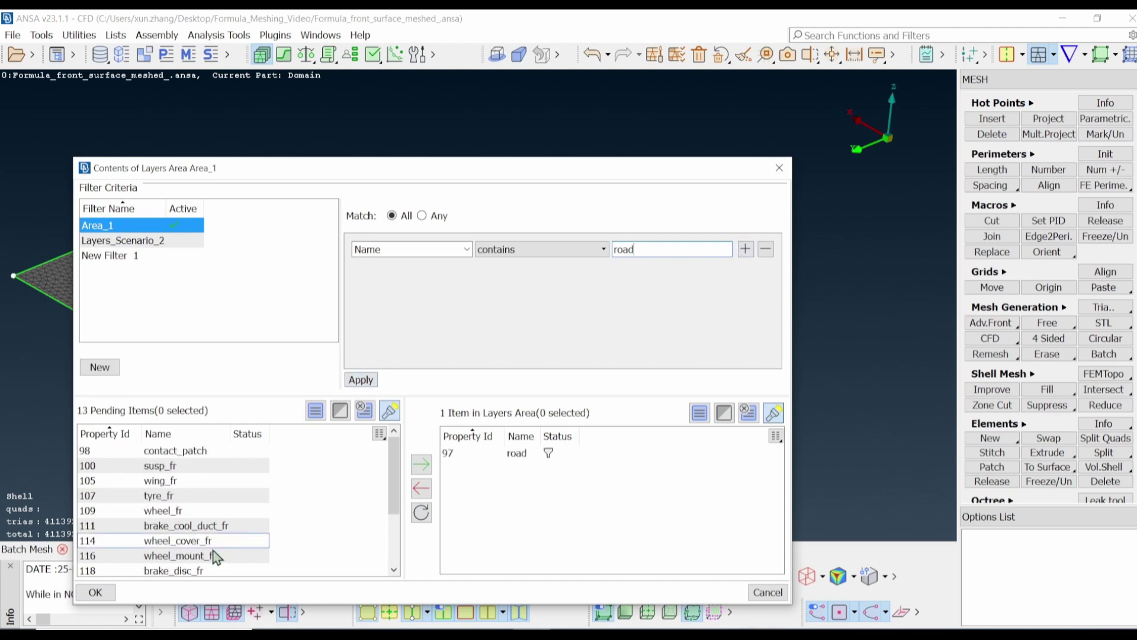
pyautogui.click(95, 592)
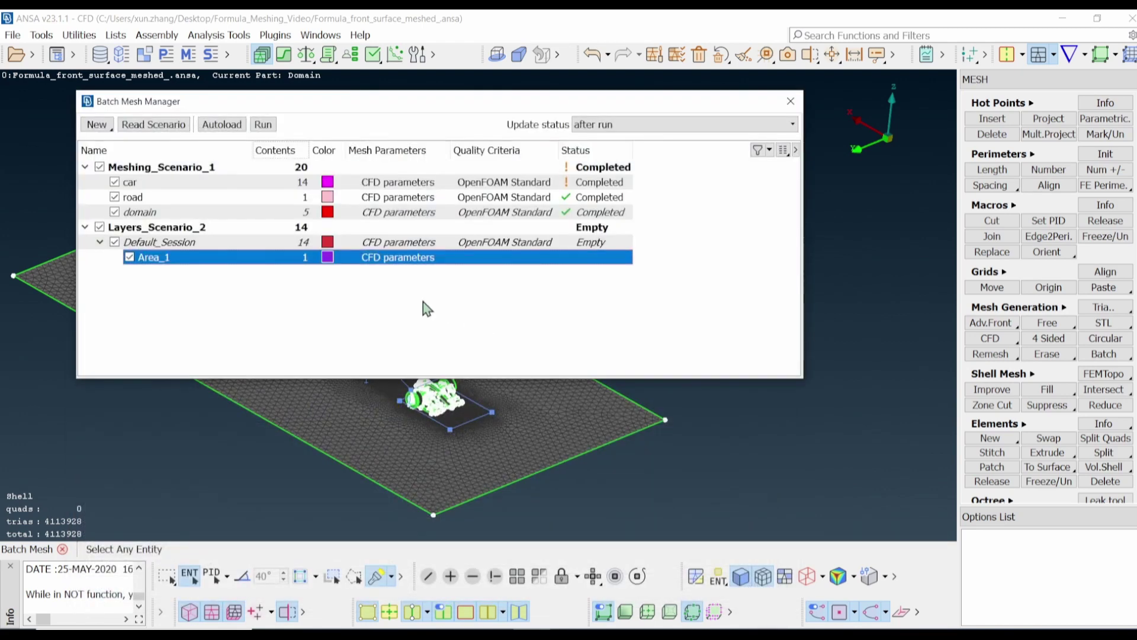
# Set Area_1 to aspect first height 0.2, 4 layers and 0 additional outer layers
pyautogui.doubleClick(383, 260)
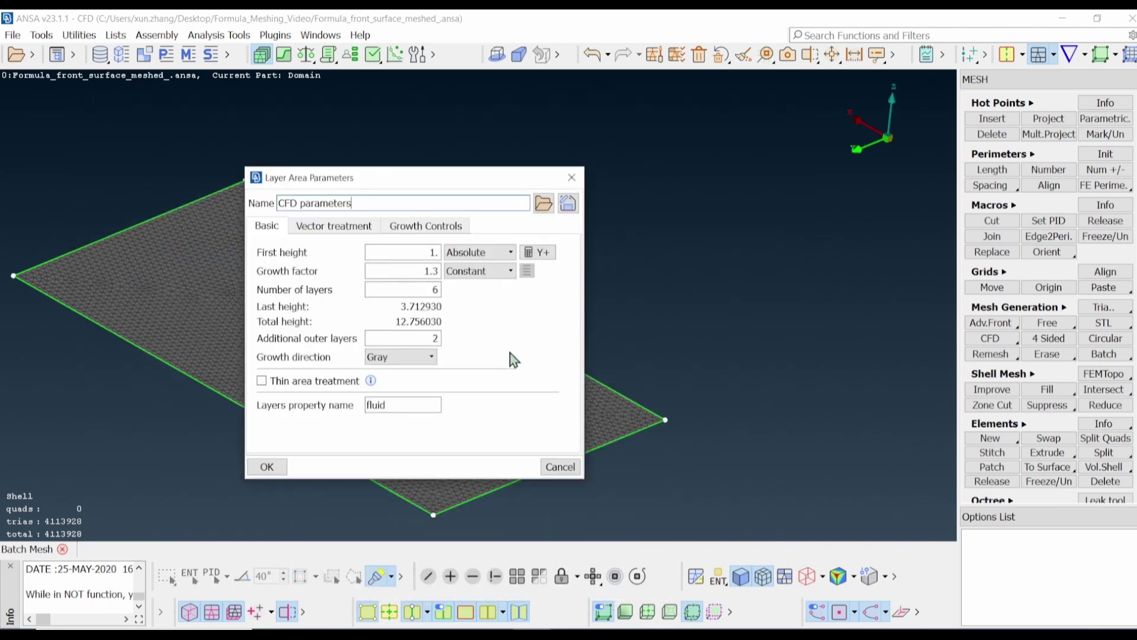
pyautogui.click(488, 254)
pyautogui.click(470, 279)
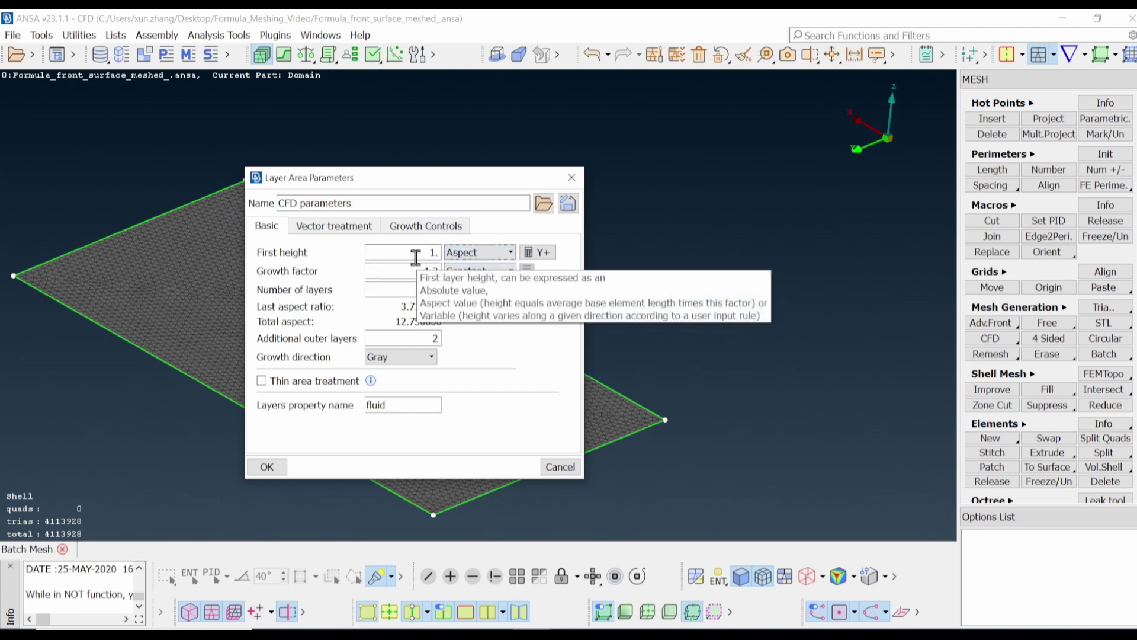
pyautogui.moveTo(411, 252); pyautogui.dragTo(487, 258)
pyautogui.write('0.2')
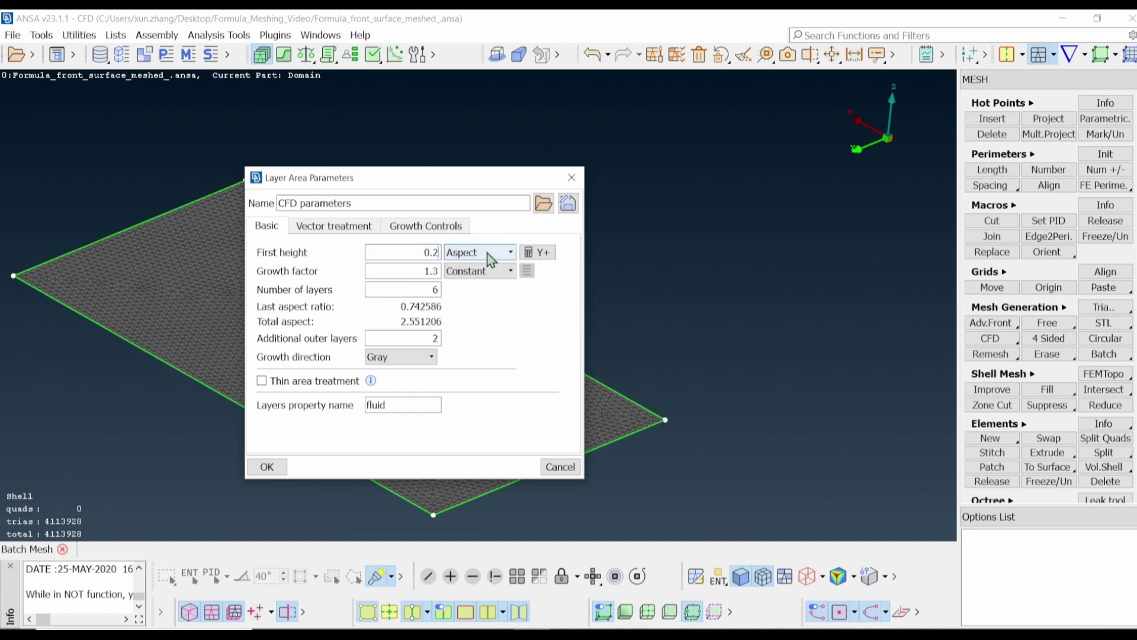
pyautogui.doubleClick(413, 289)
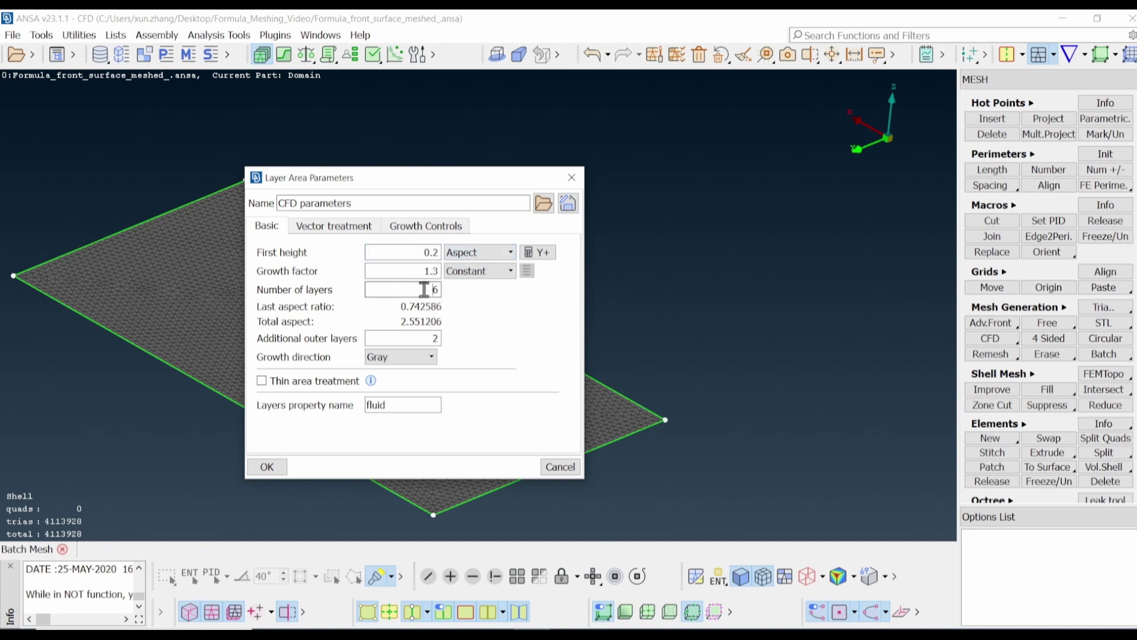
pyautogui.write('4')
pyautogui.click(413, 336)
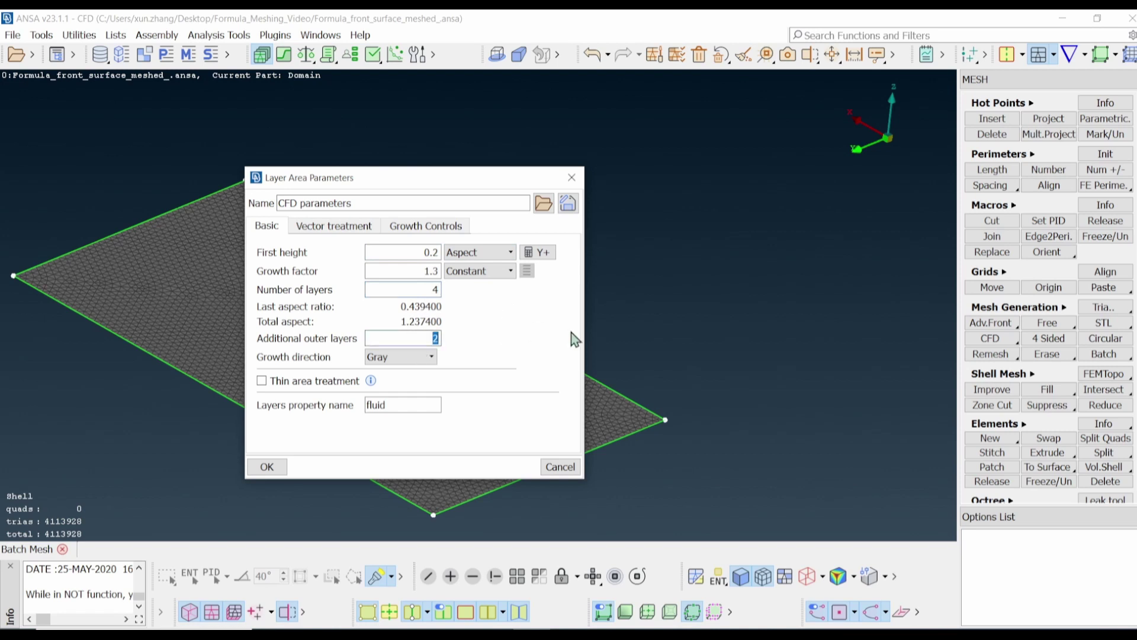
pyautogui.press('Delete')
pyautogui.write('0')
pyautogui.click(267, 468)
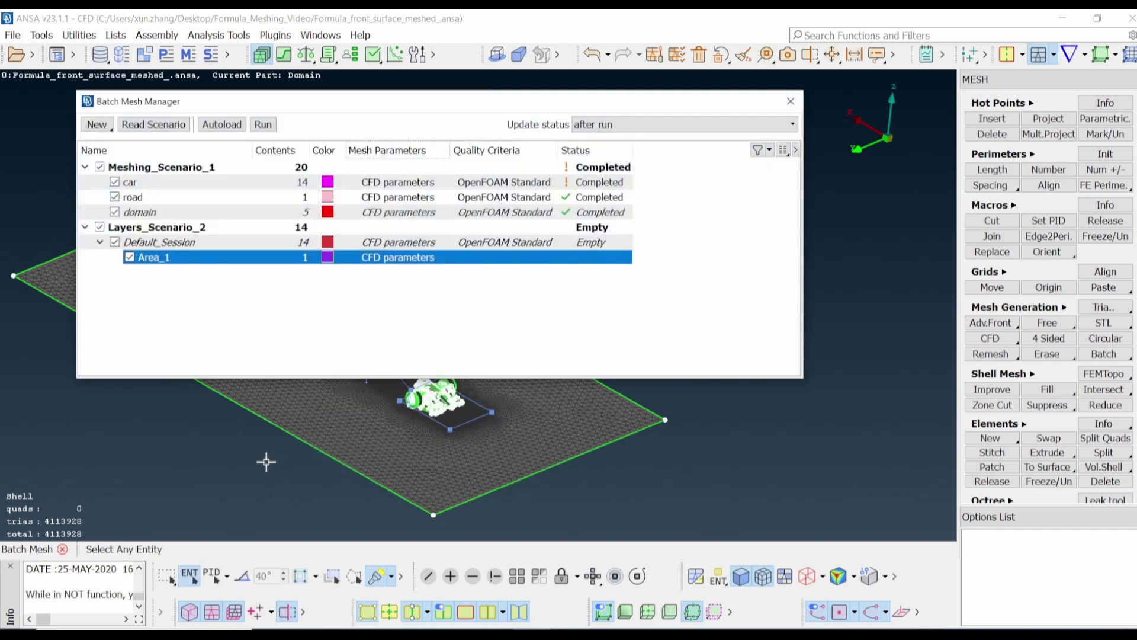
# Create Volume_Scenario_3 and give its contents a filter matching All volumes
pyautogui.rightClick(286, 308)
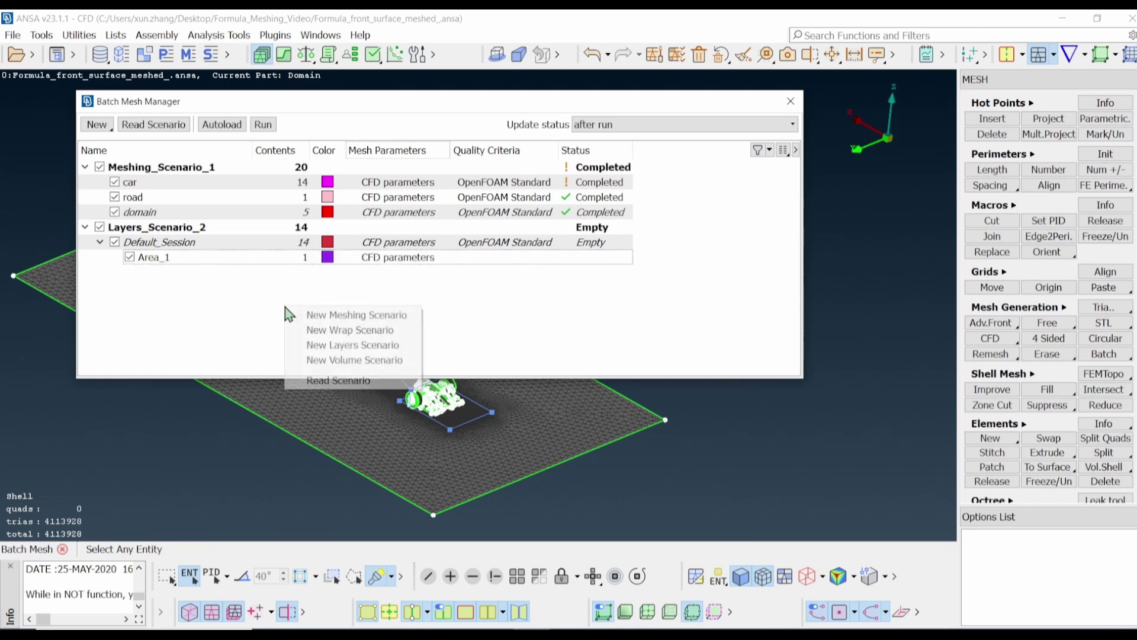
pyautogui.click(338, 358)
pyautogui.click(317, 274)
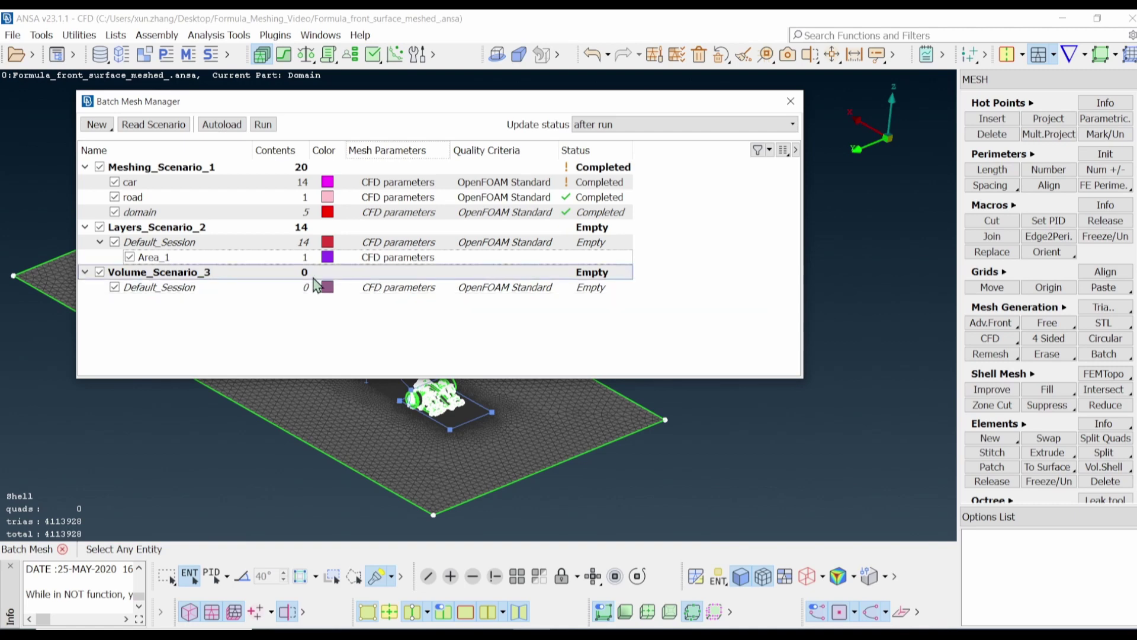
pyautogui.doubleClick(305, 274)
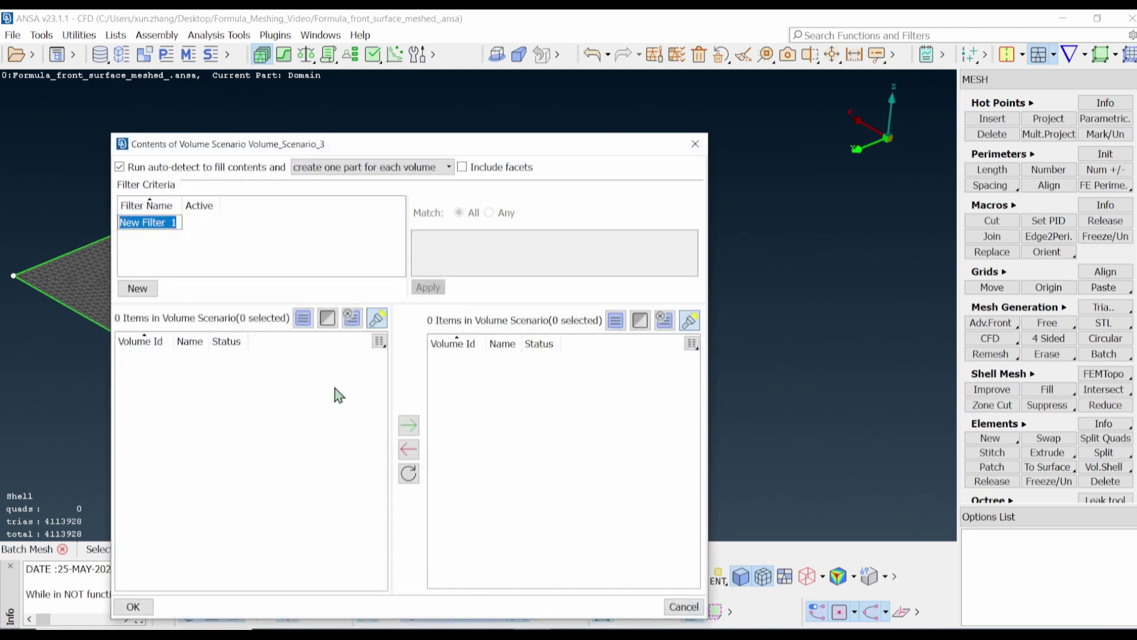
pyautogui.click(137, 287)
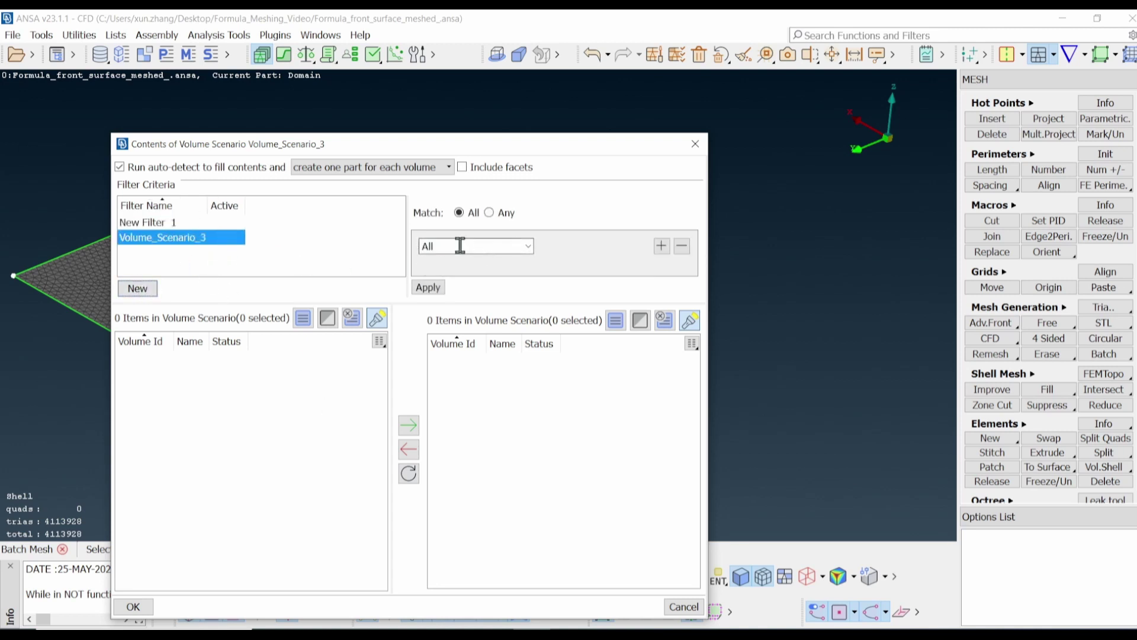
pyautogui.click(424, 288)
pyautogui.click(133, 606)
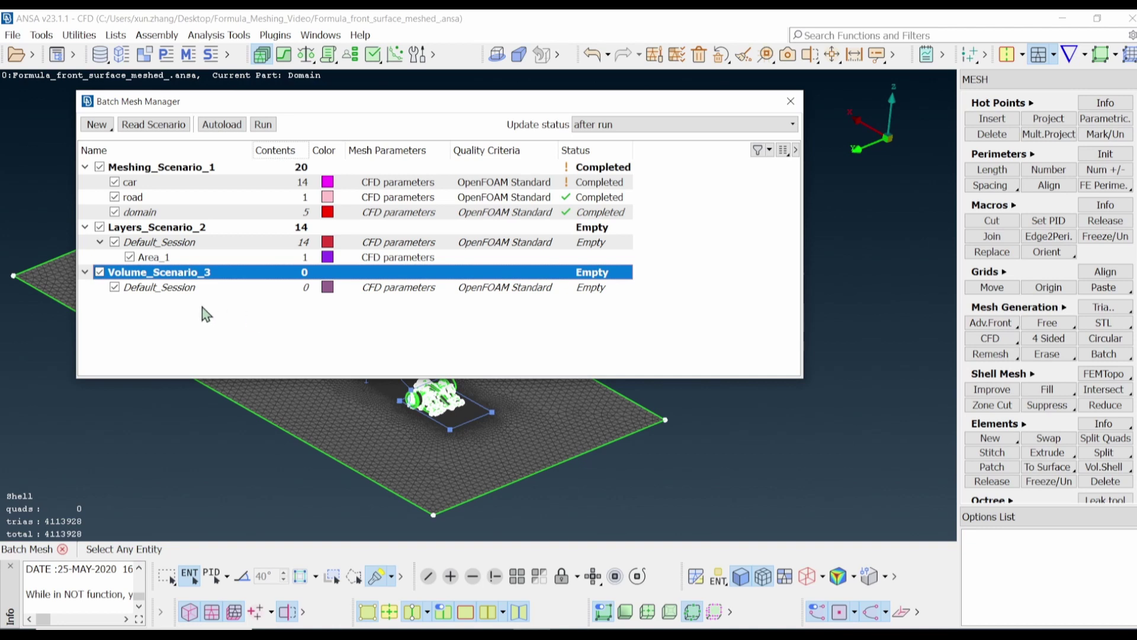
# Add two new sessions under Volume_Scenario_3
pyautogui.rightClick(194, 271)
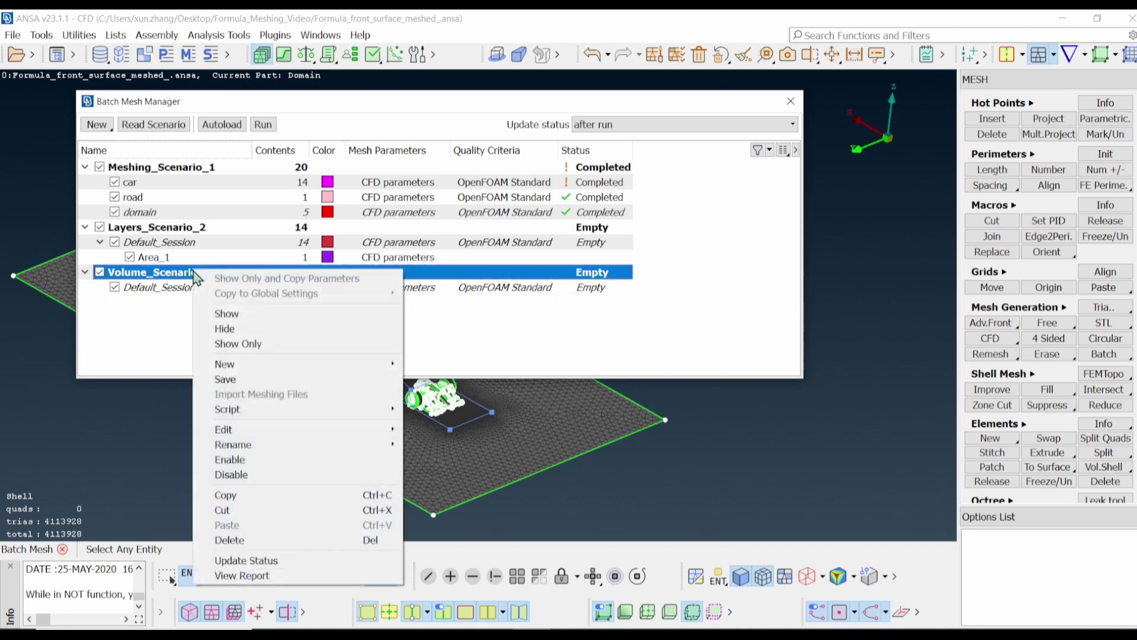
pyautogui.moveTo(370, 367)
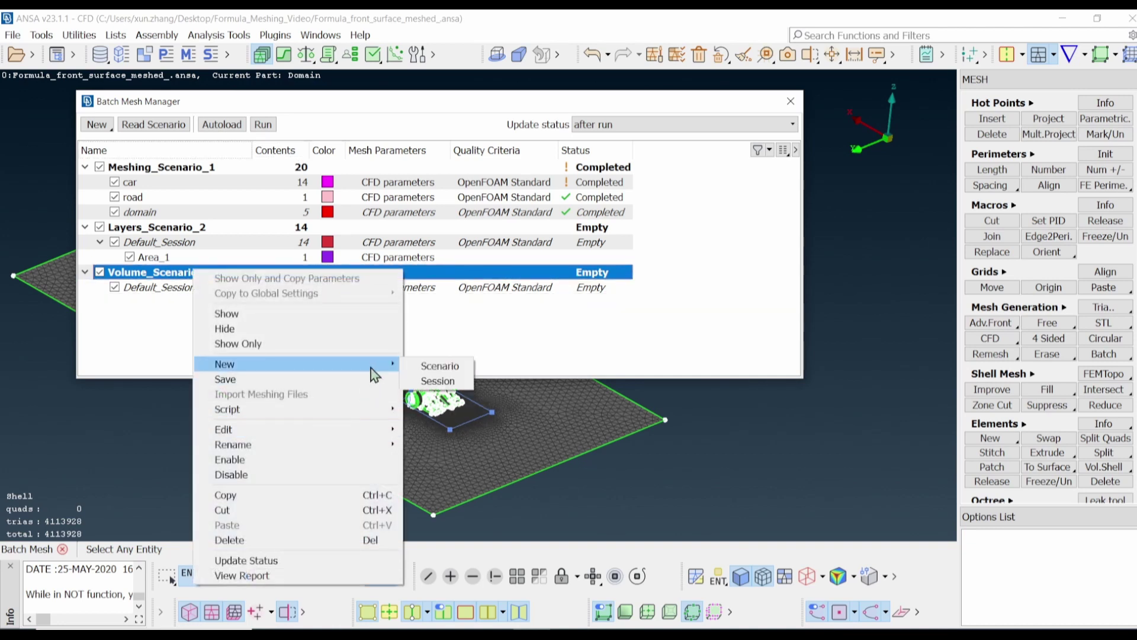
pyautogui.click(438, 381)
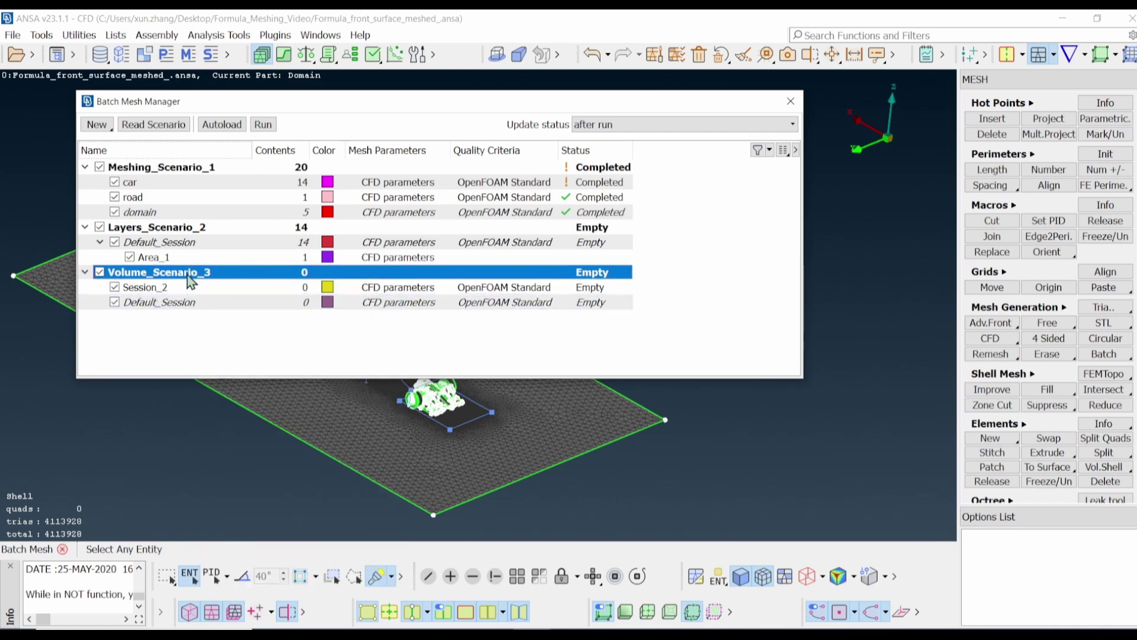
pyautogui.rightClick(187, 275)
pyautogui.moveTo(371, 367)
pyautogui.click(438, 381)
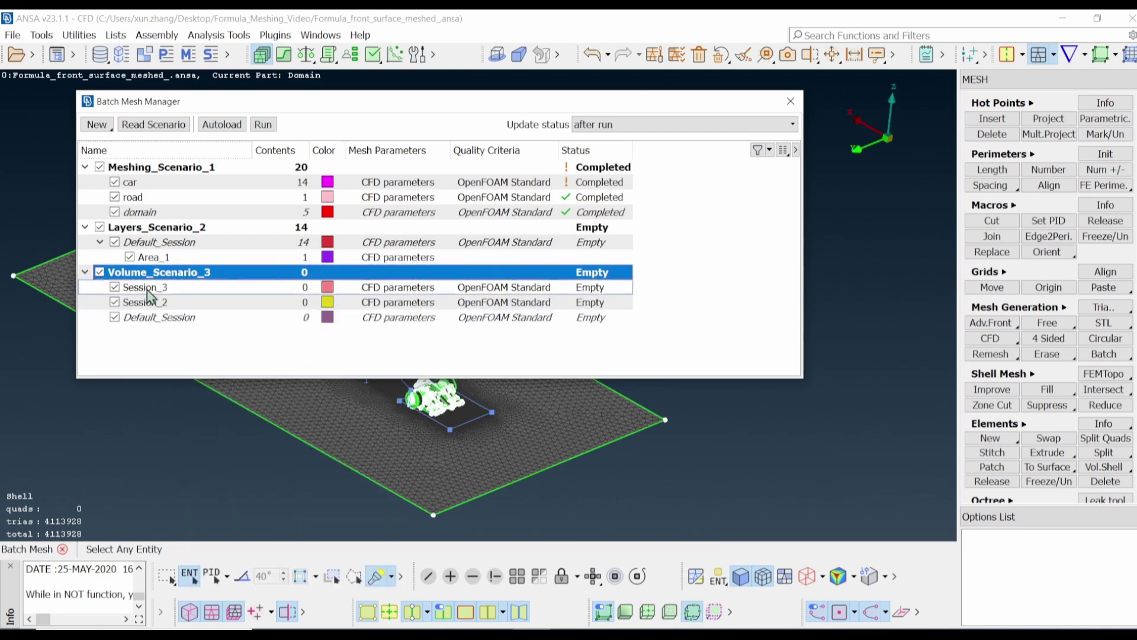
# Rename the new sessions 'Domain' and 'MRF'
pyautogui.click(172, 289)
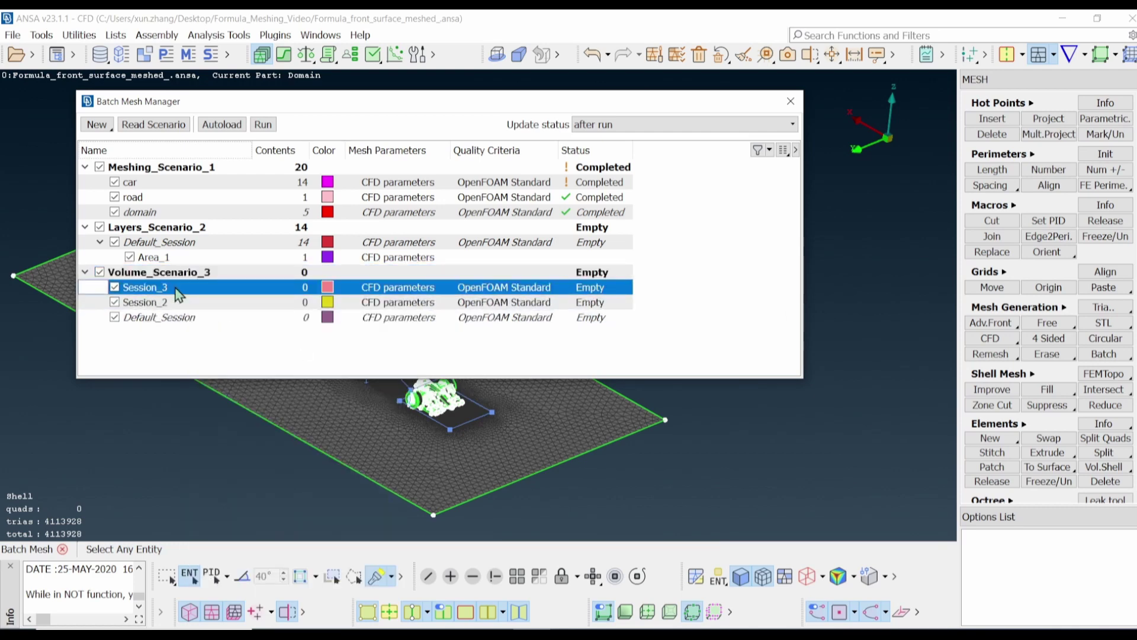
pyautogui.click(176, 290)
pyautogui.write('Domain')
pyautogui.click(177, 307)
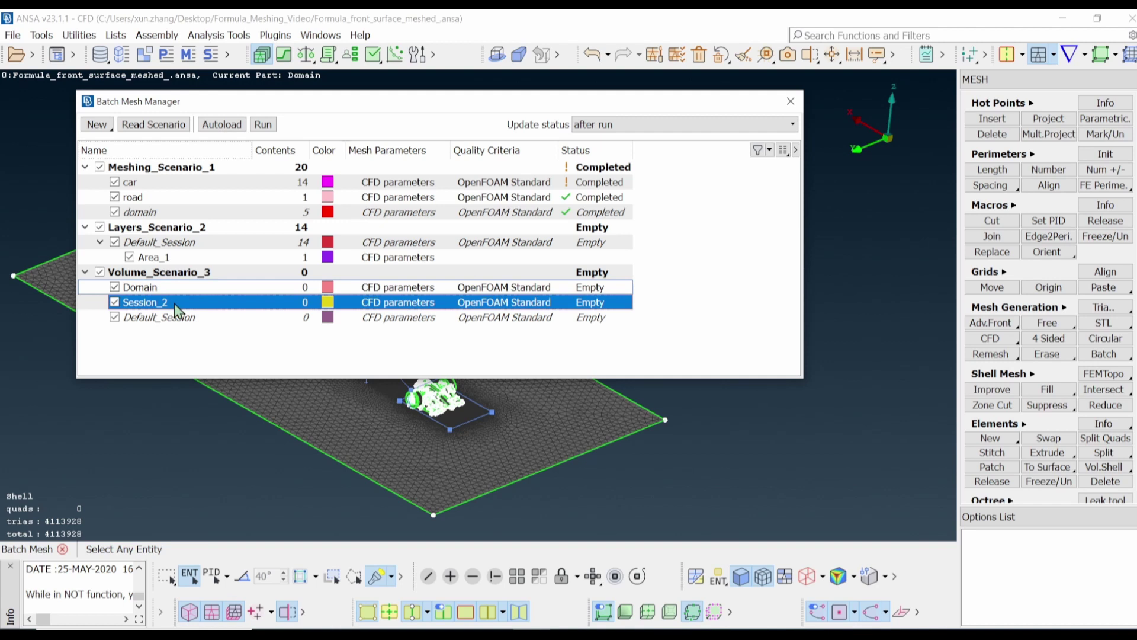
pyautogui.doubleClick(177, 308)
pyautogui.write('MRF')
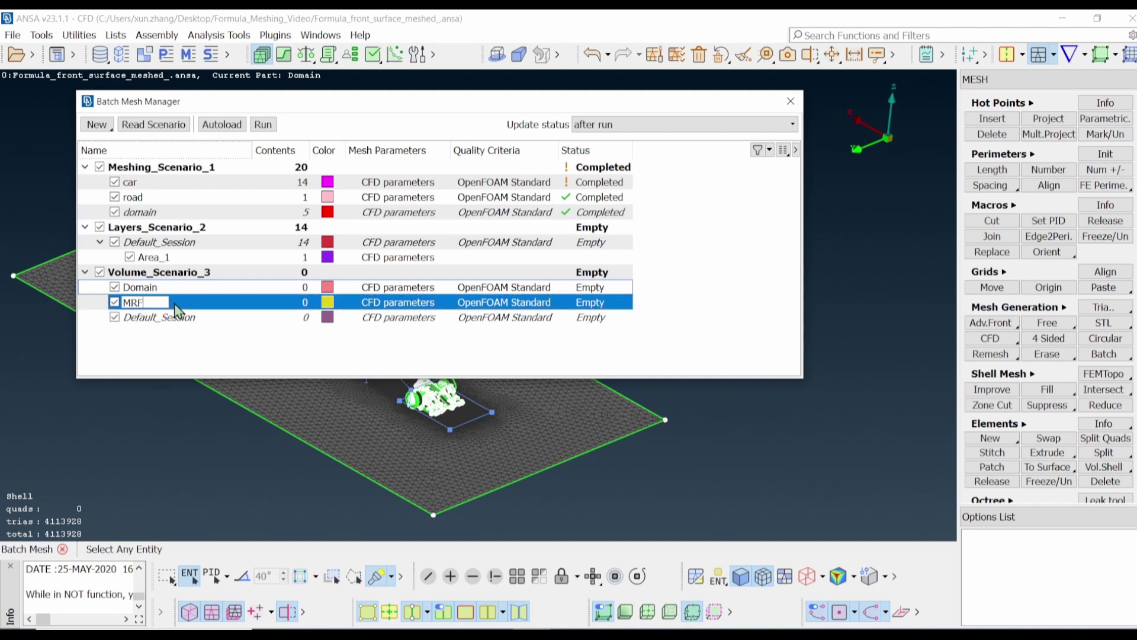
pyautogui.press('Return')
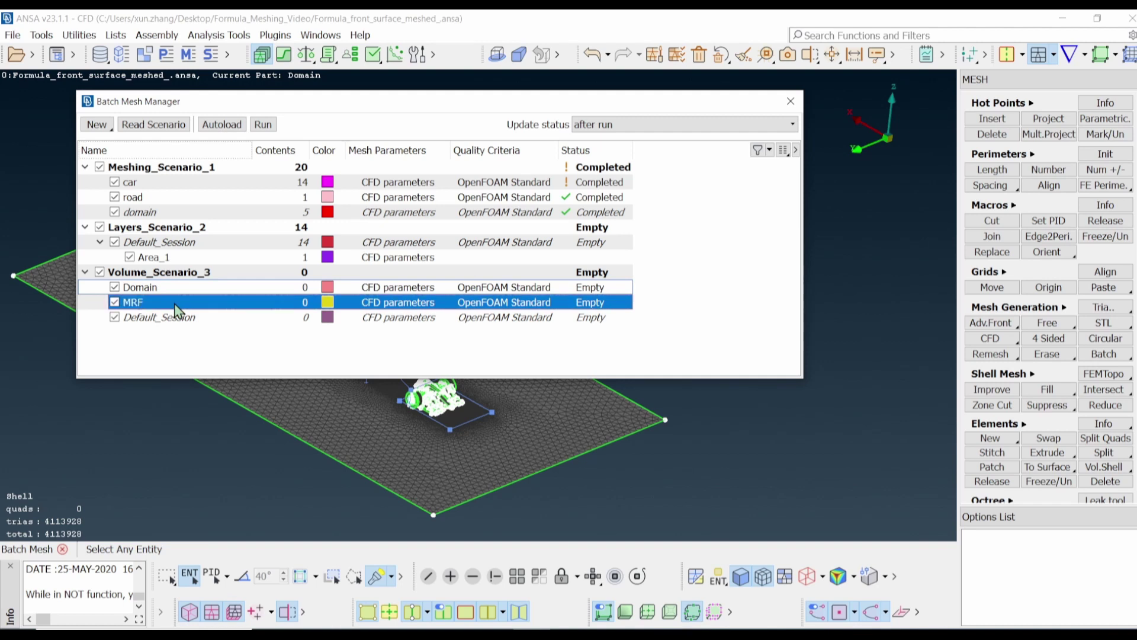
pyautogui.click(187, 351)
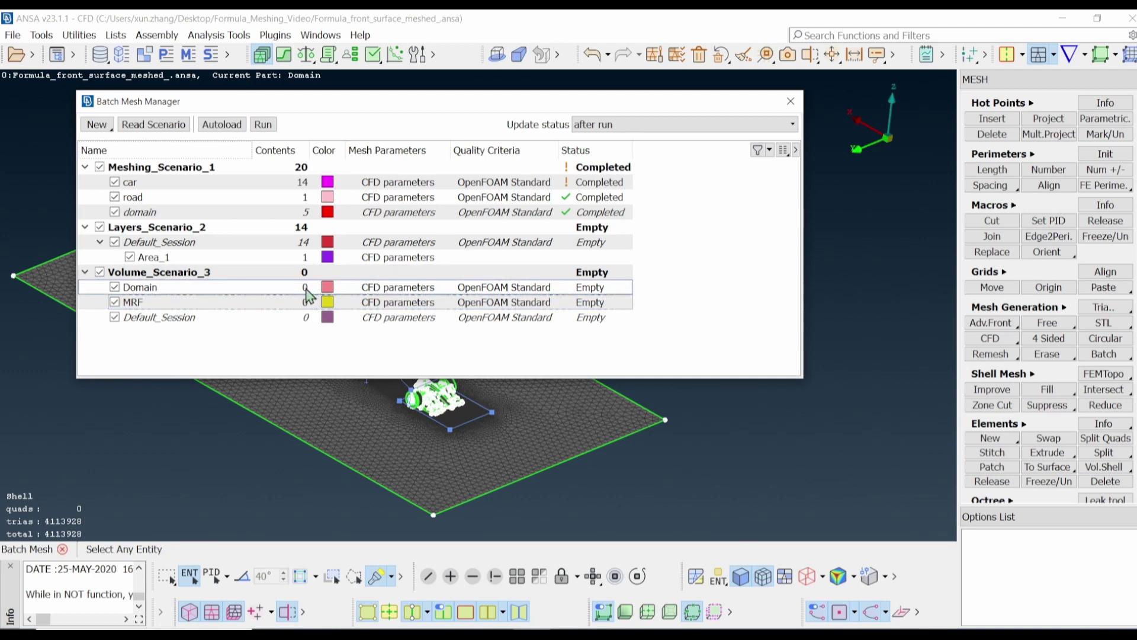
# Filter the Domain session to the volume with Nth Largest equal to 1
pyautogui.doubleClick(324, 288)
pyautogui.click(146, 276)
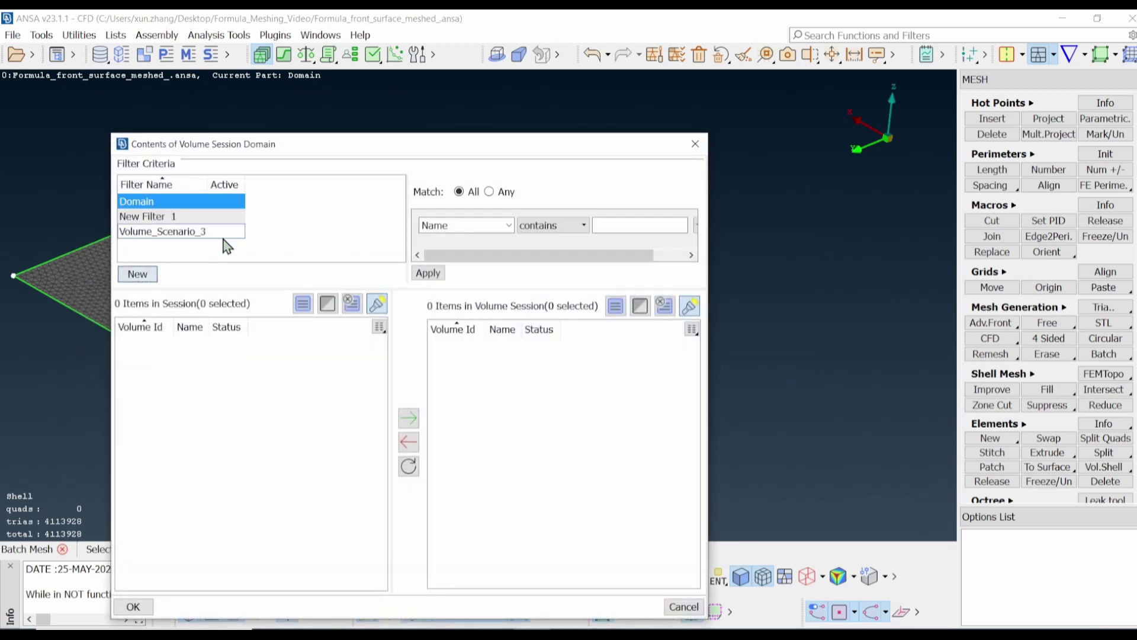
pyautogui.click(507, 226)
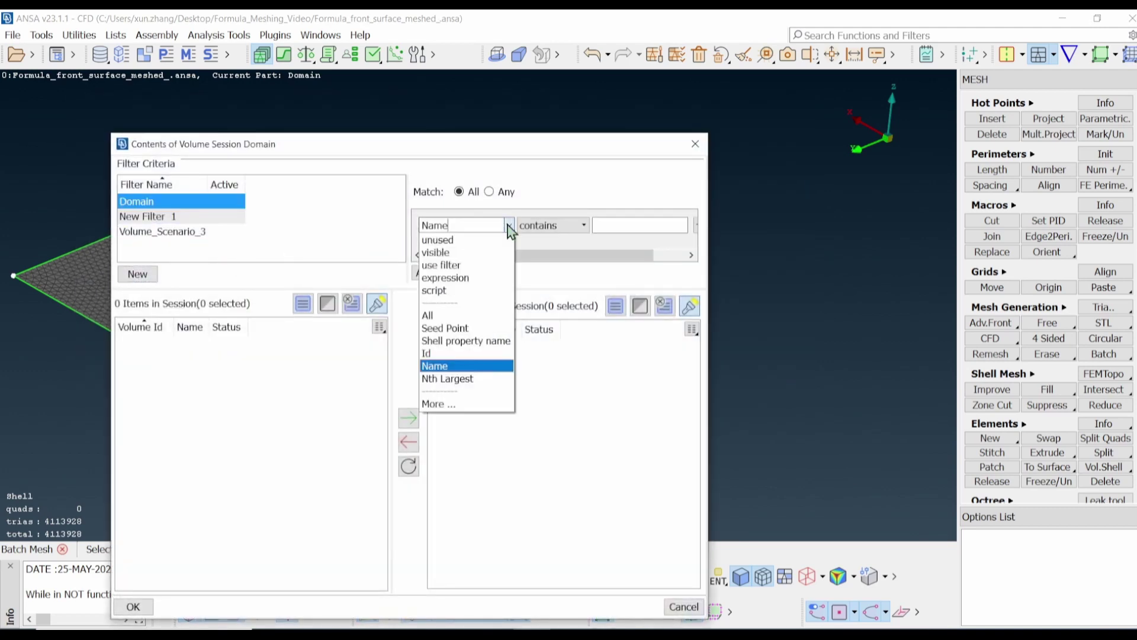
pyautogui.click(465, 381)
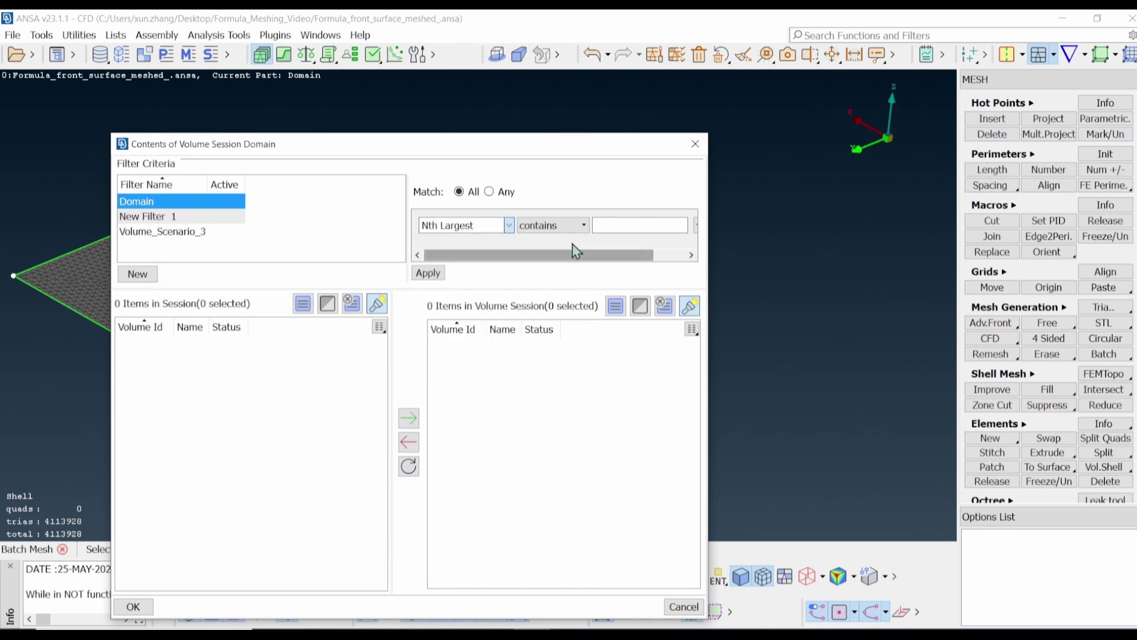
pyautogui.click(581, 227)
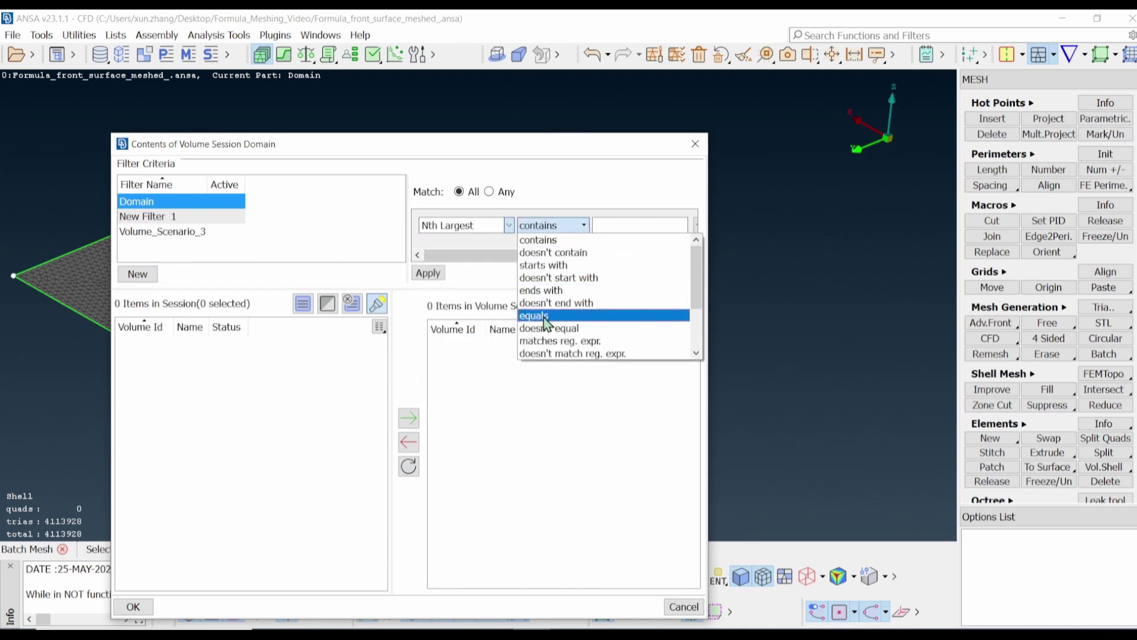
pyautogui.click(598, 317)
pyautogui.click(621, 225)
pyautogui.write('1')
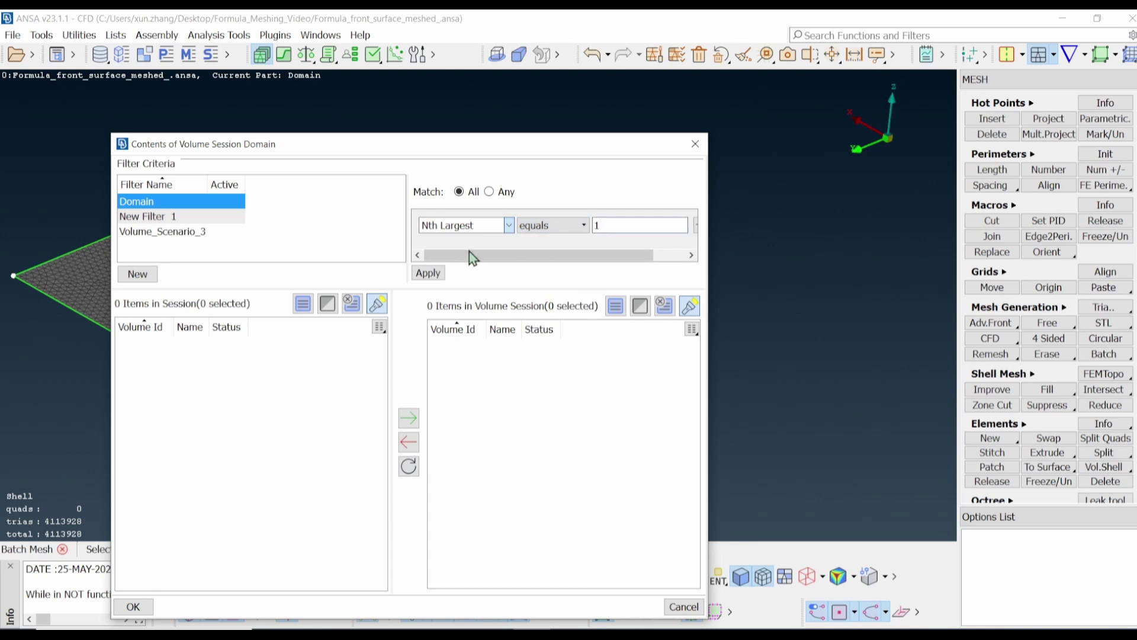
pyautogui.click(424, 276)
pyautogui.click(134, 606)
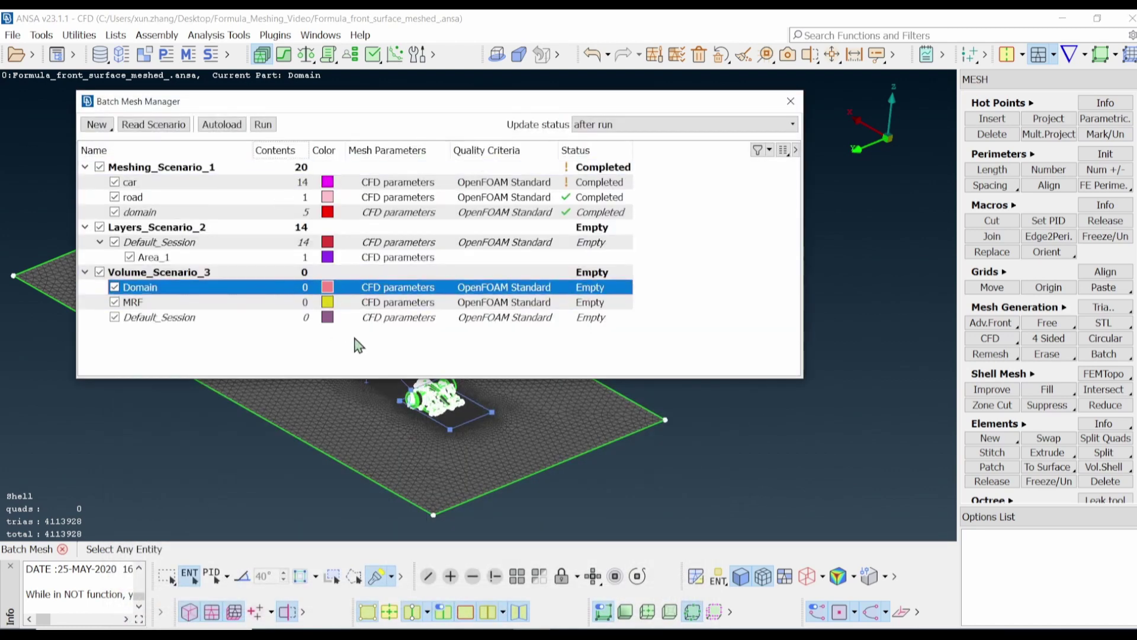
# Filter the MRF session by Shell property name 'MRF_internal'
pyautogui.doubleClick(307, 303)
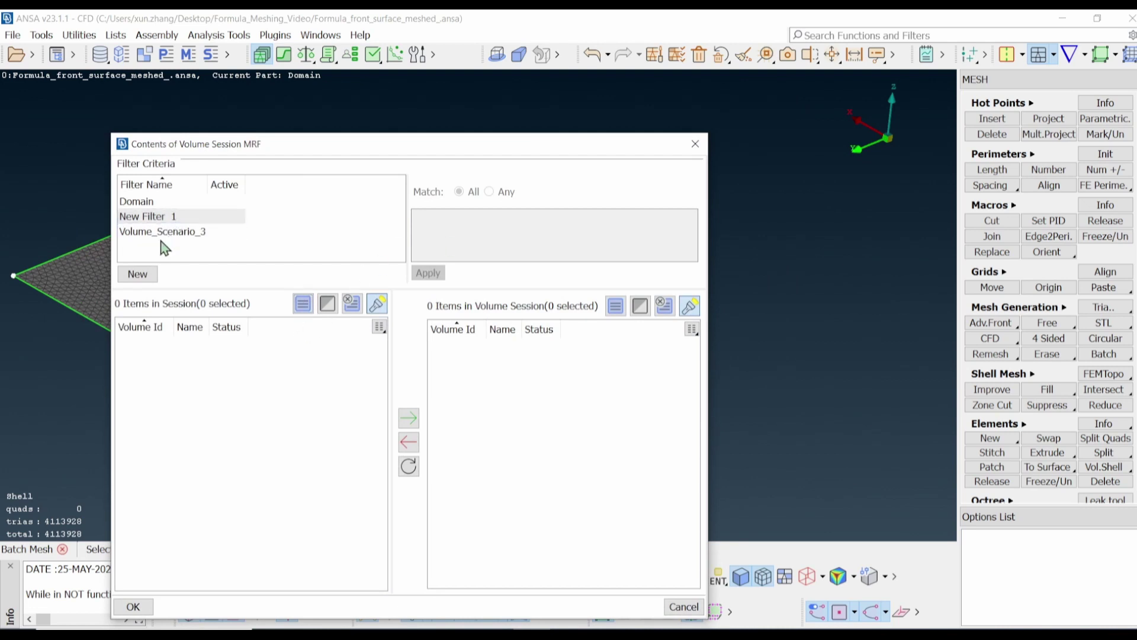
pyautogui.click(147, 272)
pyautogui.click(496, 227)
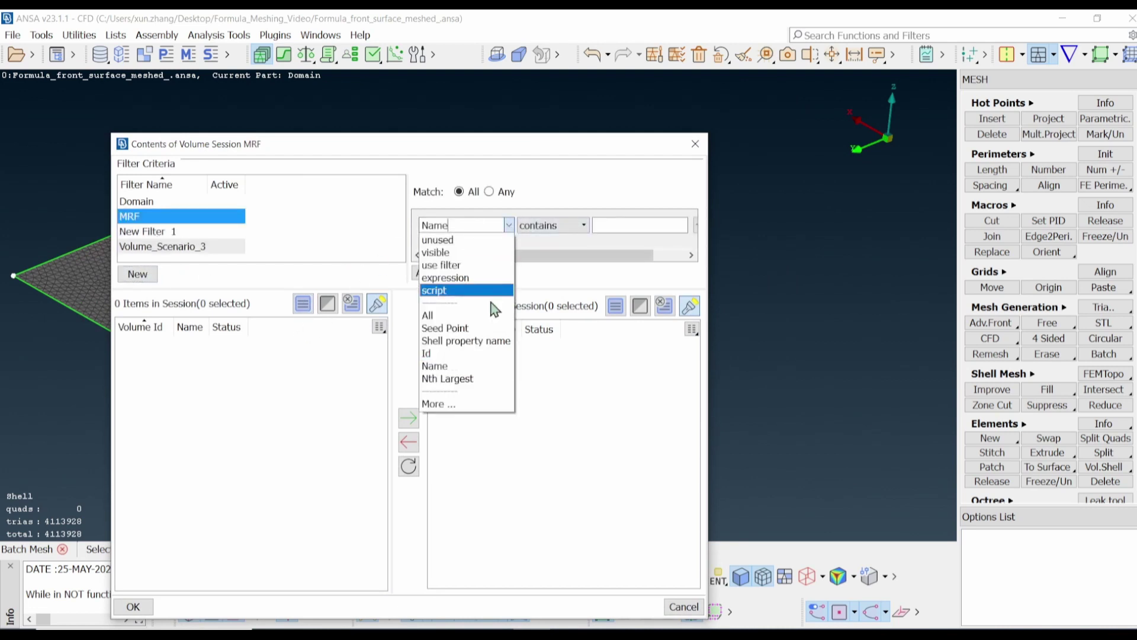
pyautogui.click(469, 343)
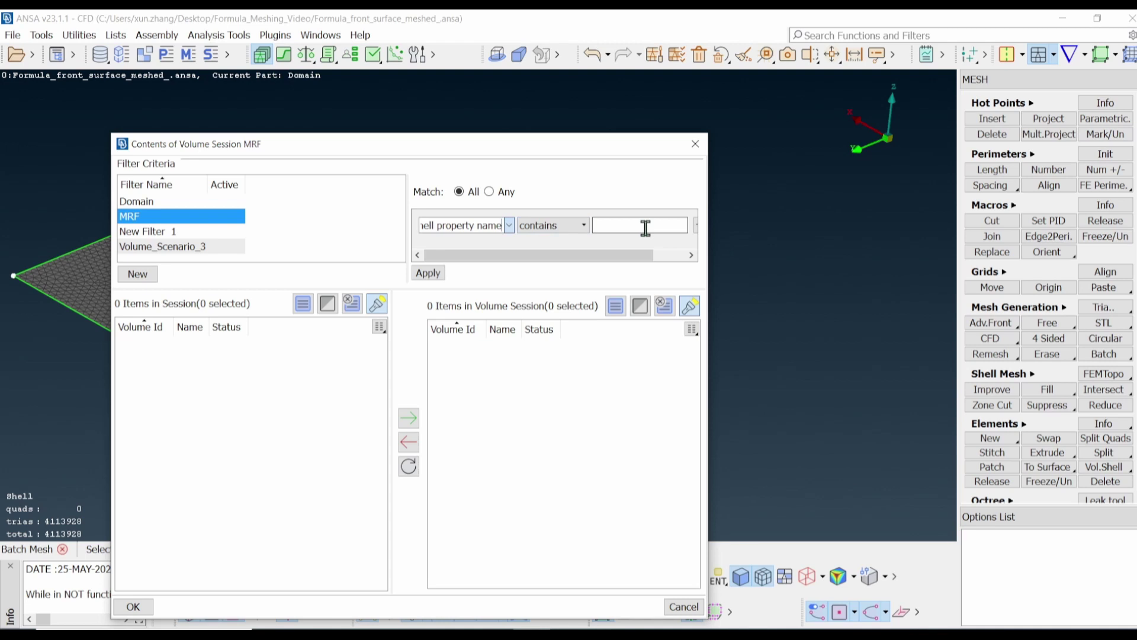
pyautogui.write('mrf')
pyautogui.press('BackSpace')
pyautogui.press('BackSpace')
pyautogui.press('BackSpace')
pyautogui.write('MRF_internal')
pyautogui.click(426, 276)
pyautogui.click(133, 607)
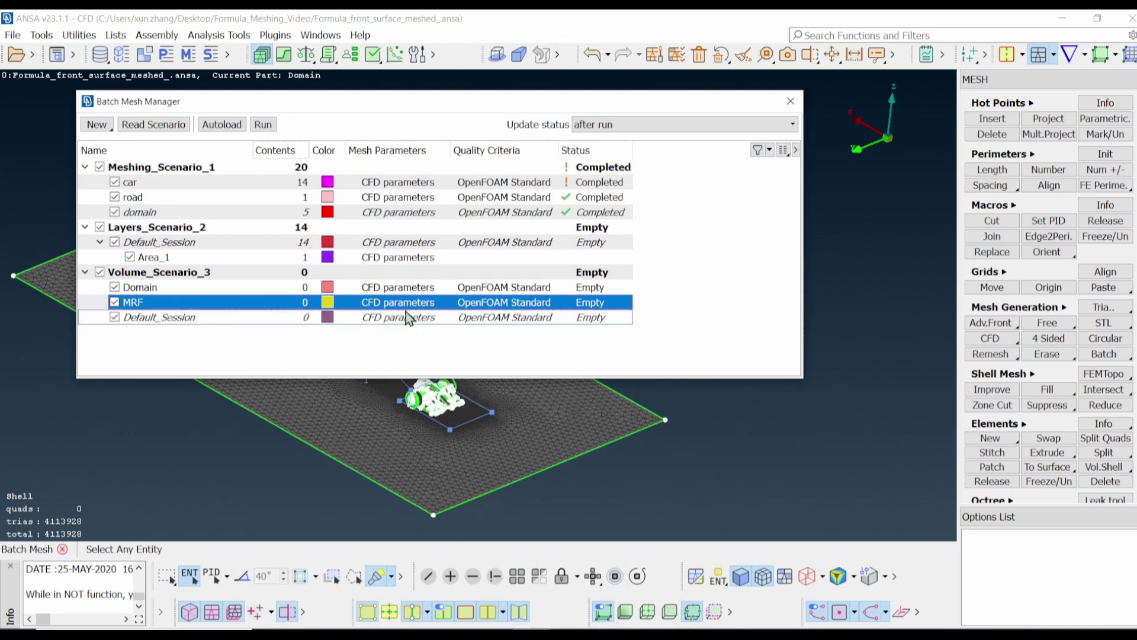
# Set the Domain session's CFD parameters to mesh with Hexa Interior and confirm
pyautogui.doubleClick(385, 287)
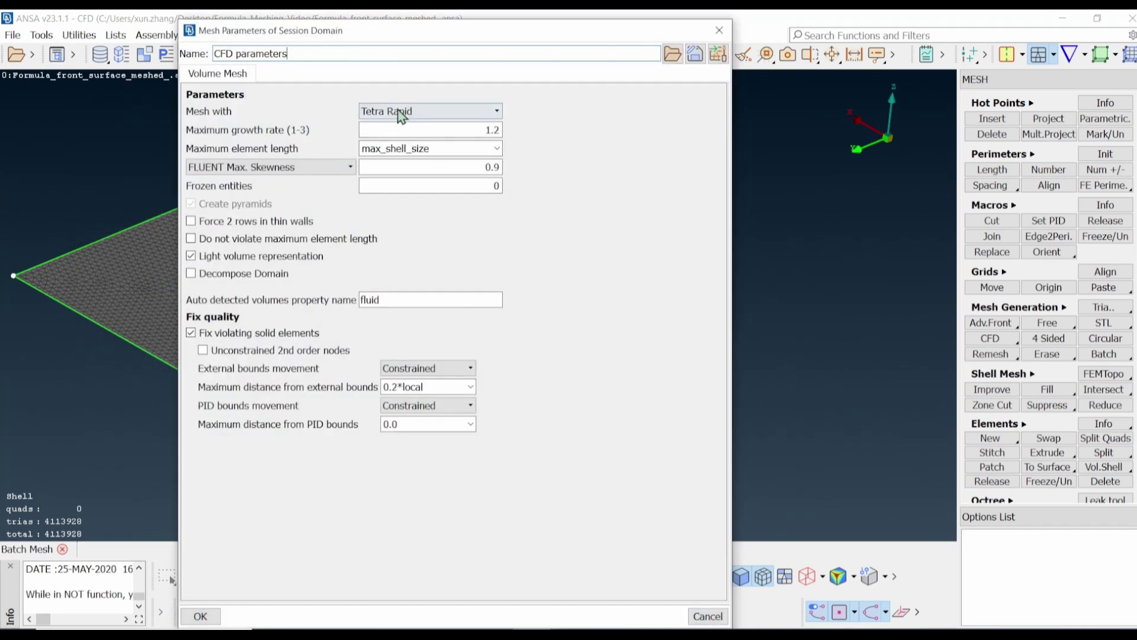
pyautogui.click(432, 110)
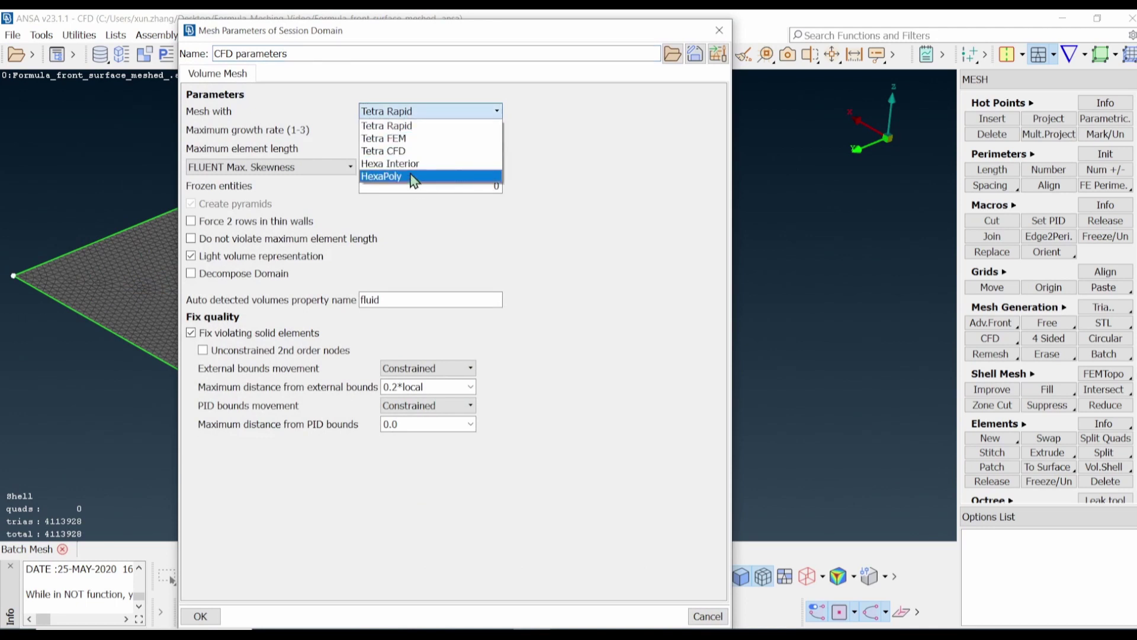
pyautogui.click(409, 164)
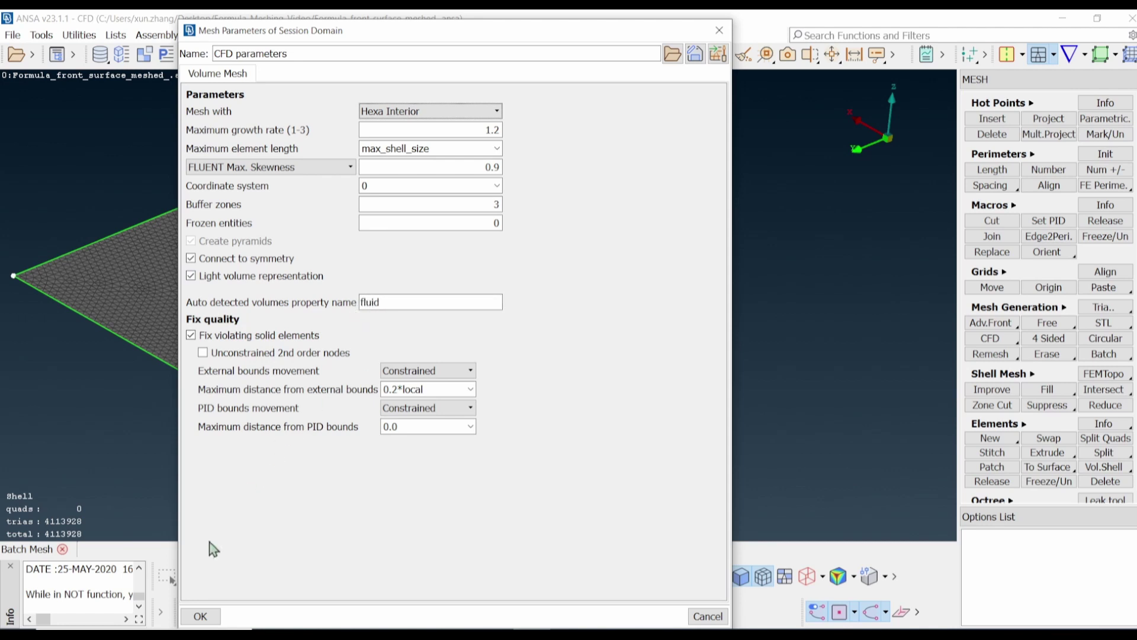
pyautogui.click(200, 617)
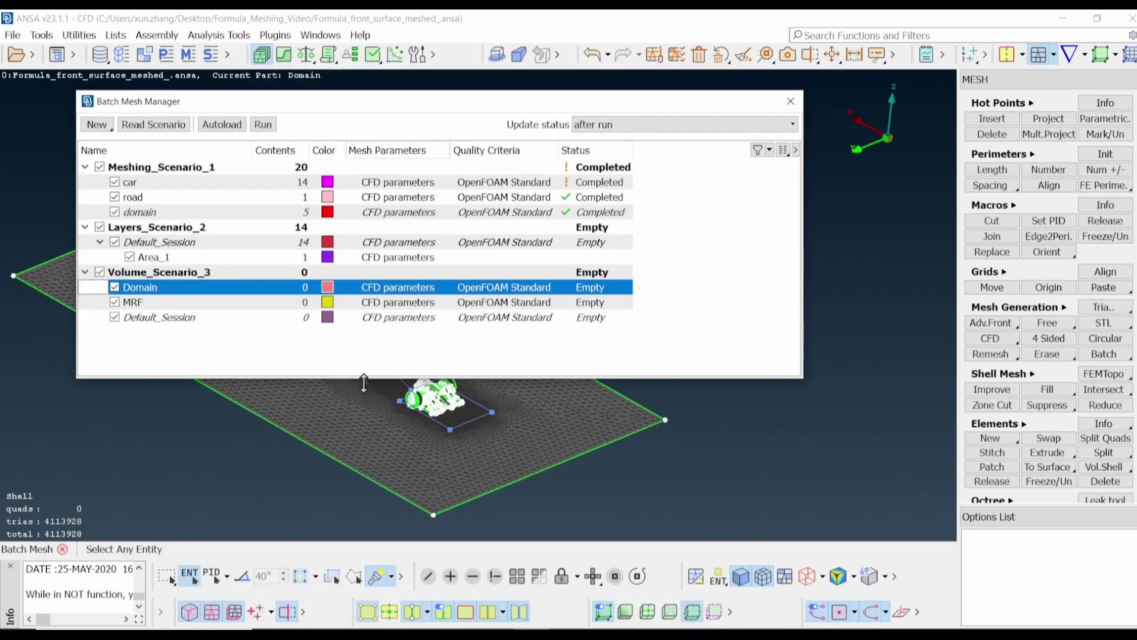
# Rename the MRF session's auto-detected volume property from fluid to MRF_fluid
pyautogui.doubleClick(386, 302)
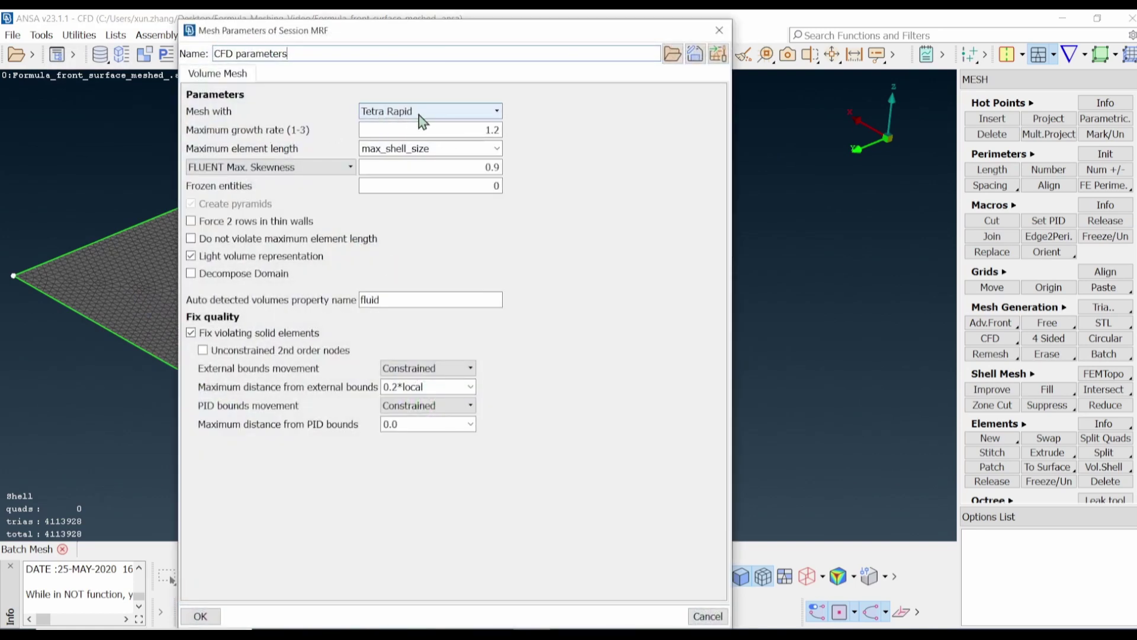
pyautogui.click(363, 299)
pyautogui.write('MRF')
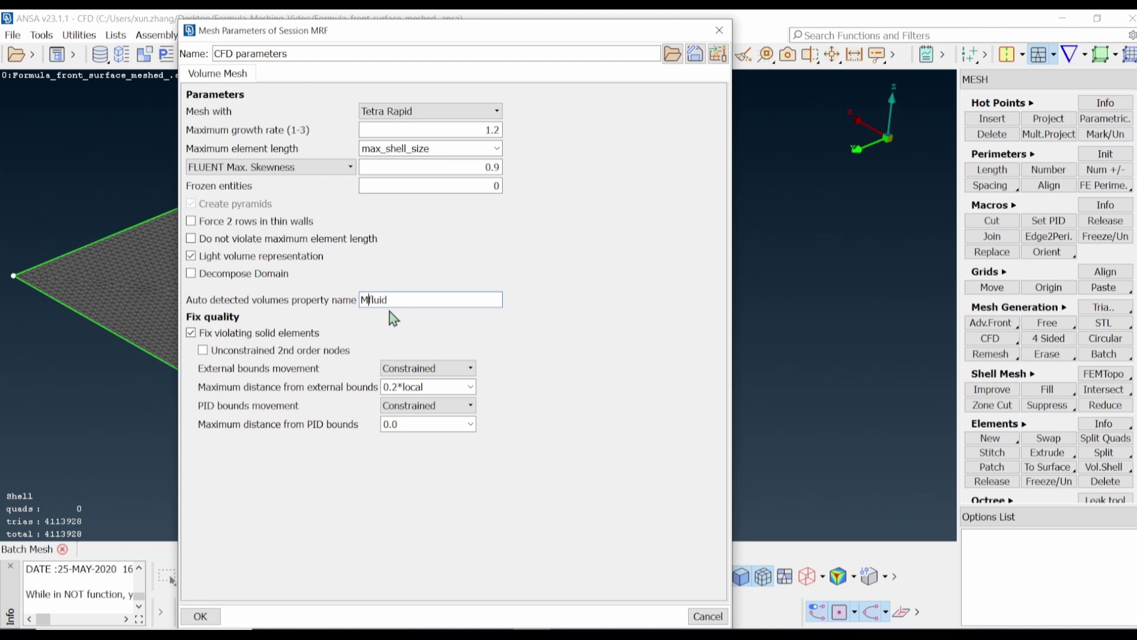
pyautogui.write('_')
pyautogui.click(199, 615)
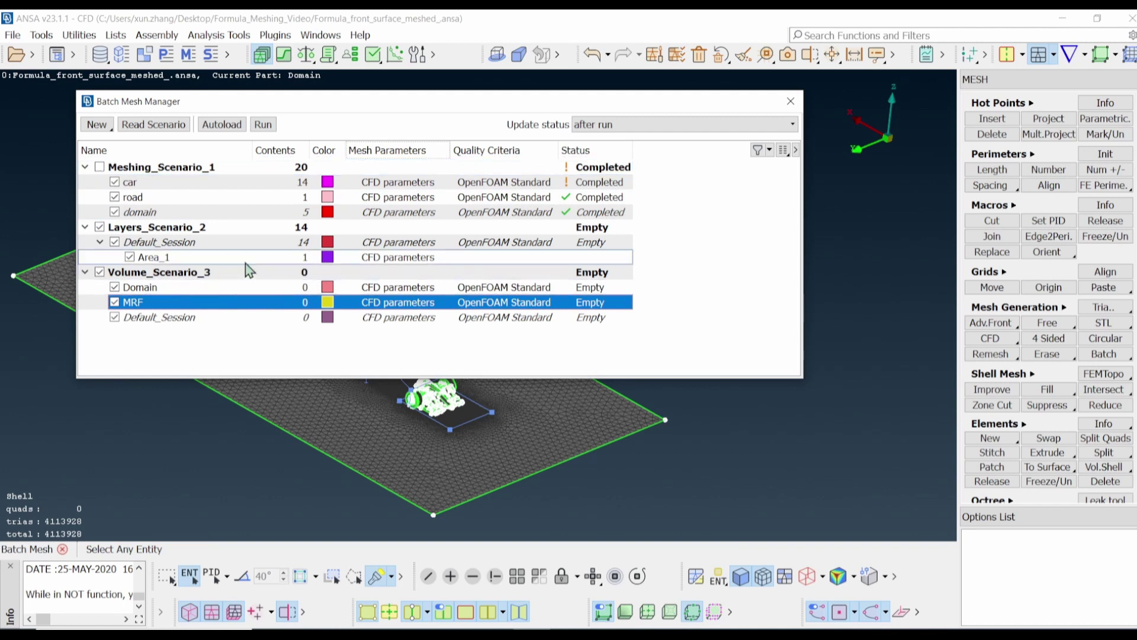
# Run the Batch Mesh Manager to generate the roughly 53-million-element volume mesh
pyautogui.click(263, 125)
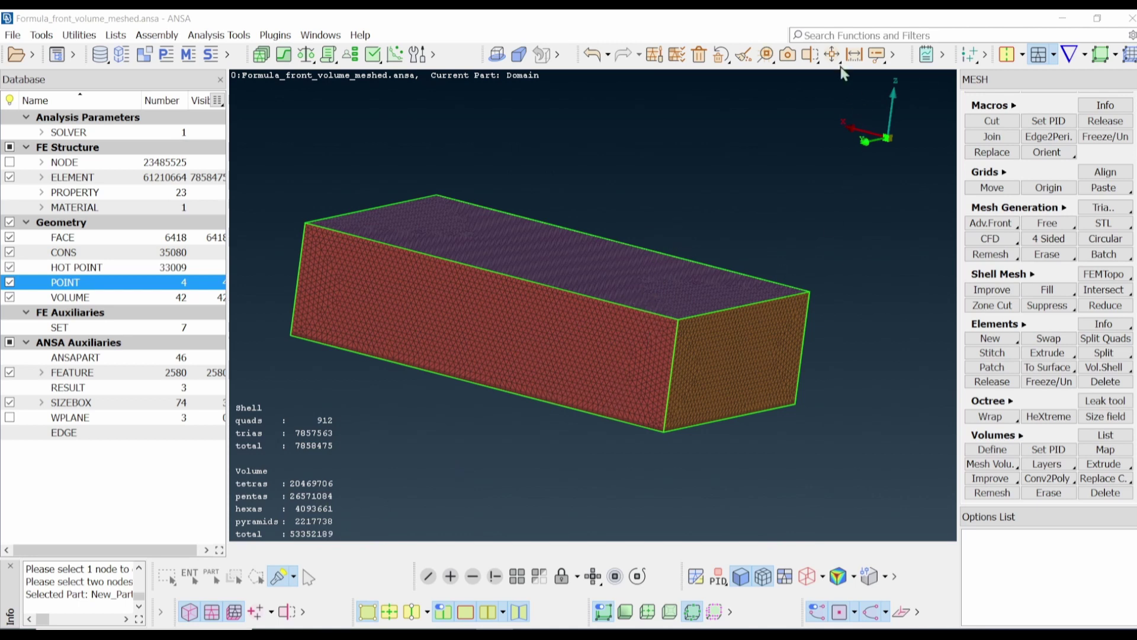
# Create a Default YZ cutting plane with its origin on the car surface, assigned to New_Part_49
pyautogui.click(811, 55)
pyautogui.moveTo(822, 75)
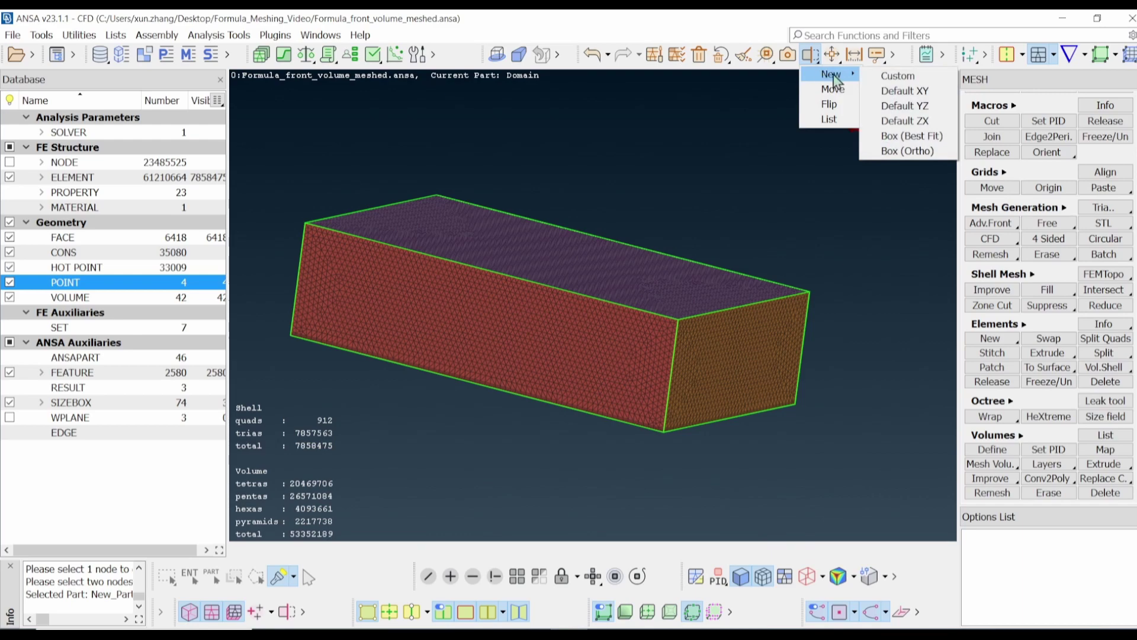
pyautogui.click(885, 105)
pyautogui.keyDown('ctrl'); pyautogui.moveTo(611, 427); pyautogui.dragTo(688, 289); pyautogui.keyUp('ctrl')
pyautogui.keyDown('ctrl'); pyautogui.moveTo(593, 489); pyautogui.dragTo(642, 366, button='middle'); pyautogui.keyUp('ctrl')
pyautogui.scroll(10, 643, 367)
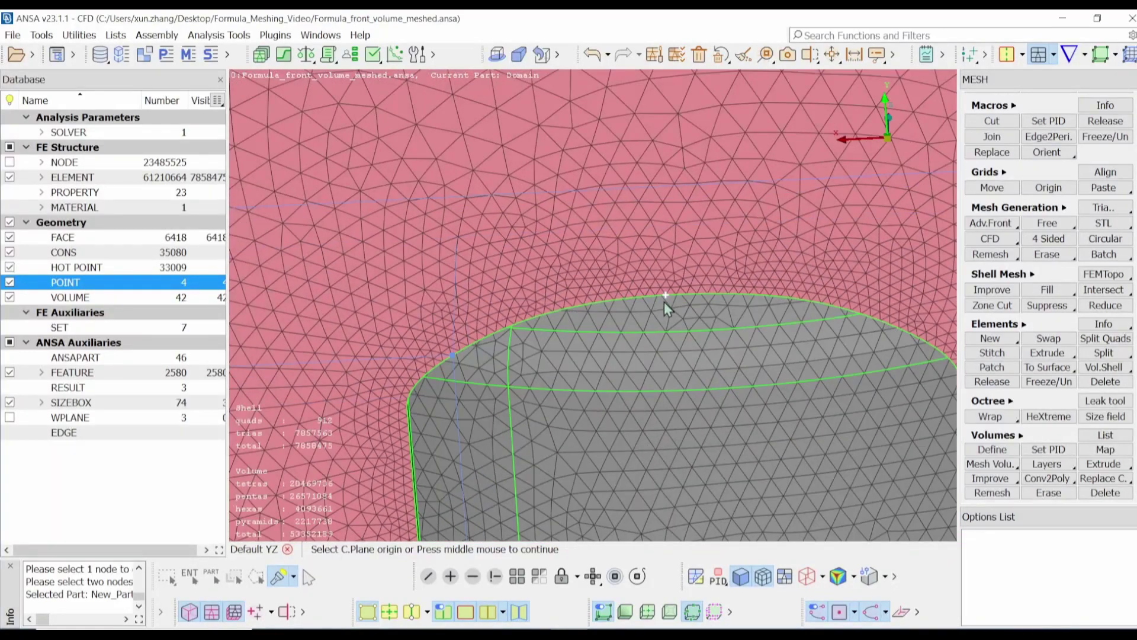
pyautogui.click(664, 296)
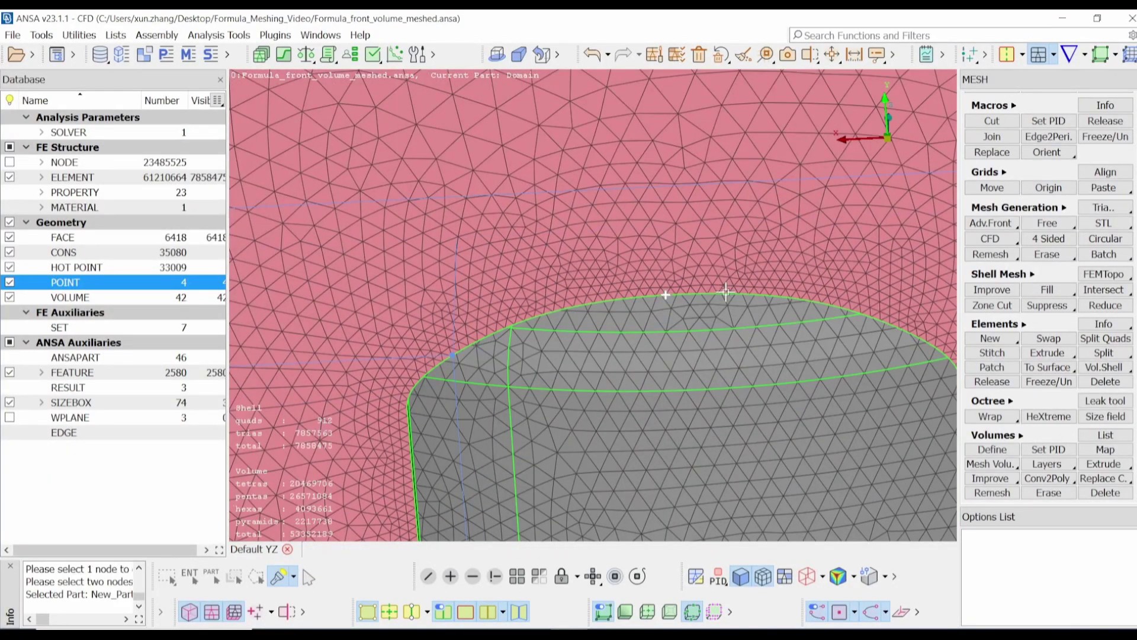
pyautogui.click(308, 577)
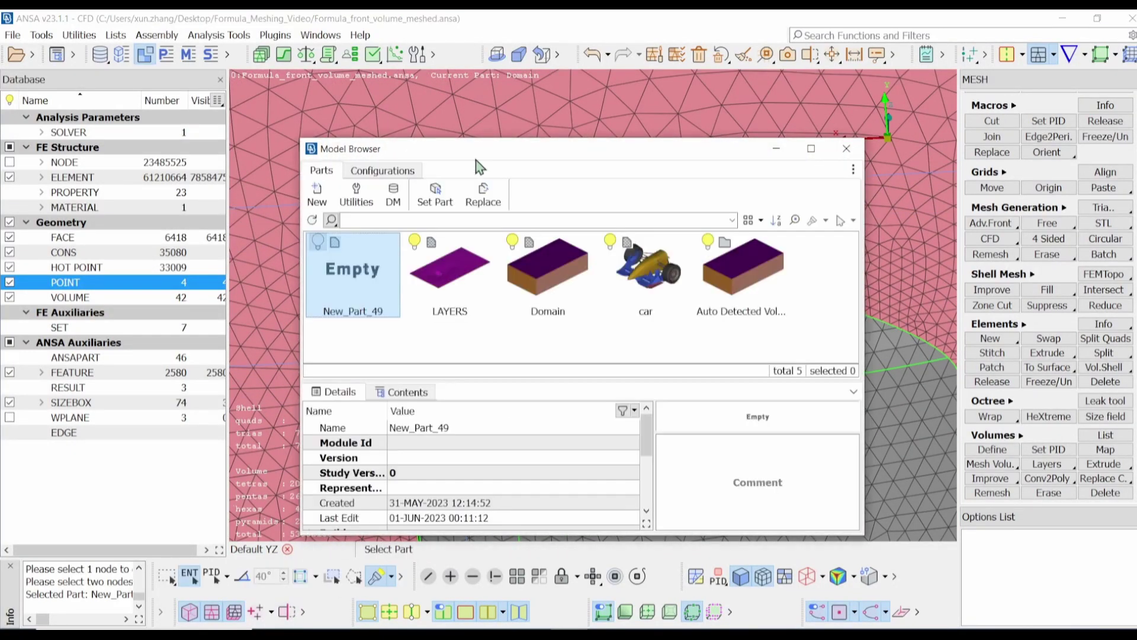
pyautogui.doubleClick(353, 287)
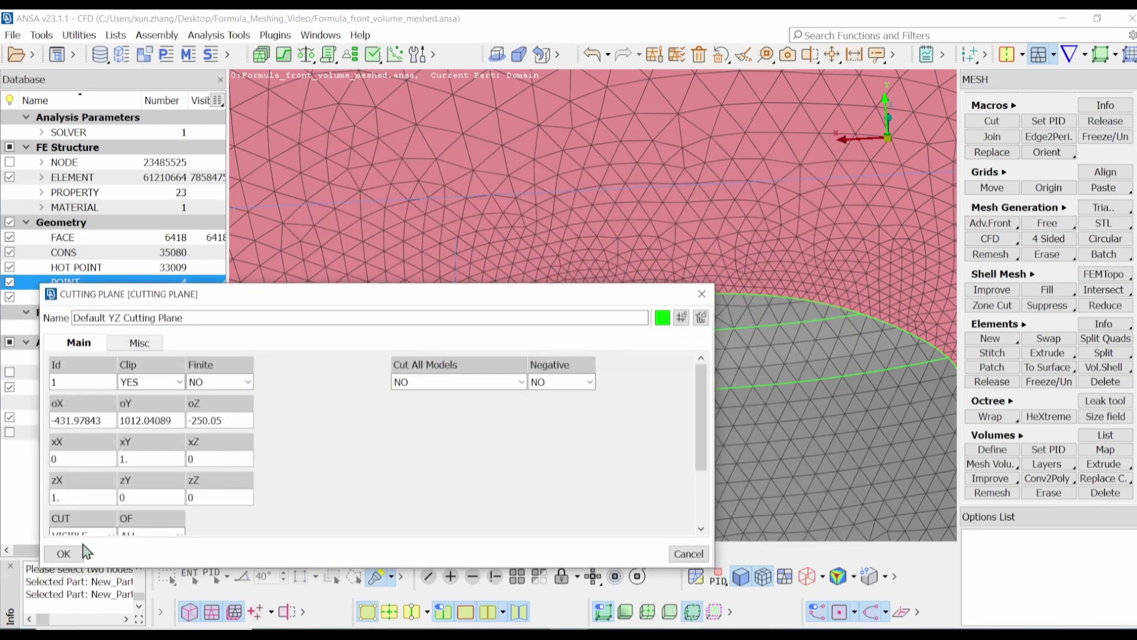
pyautogui.click(66, 553)
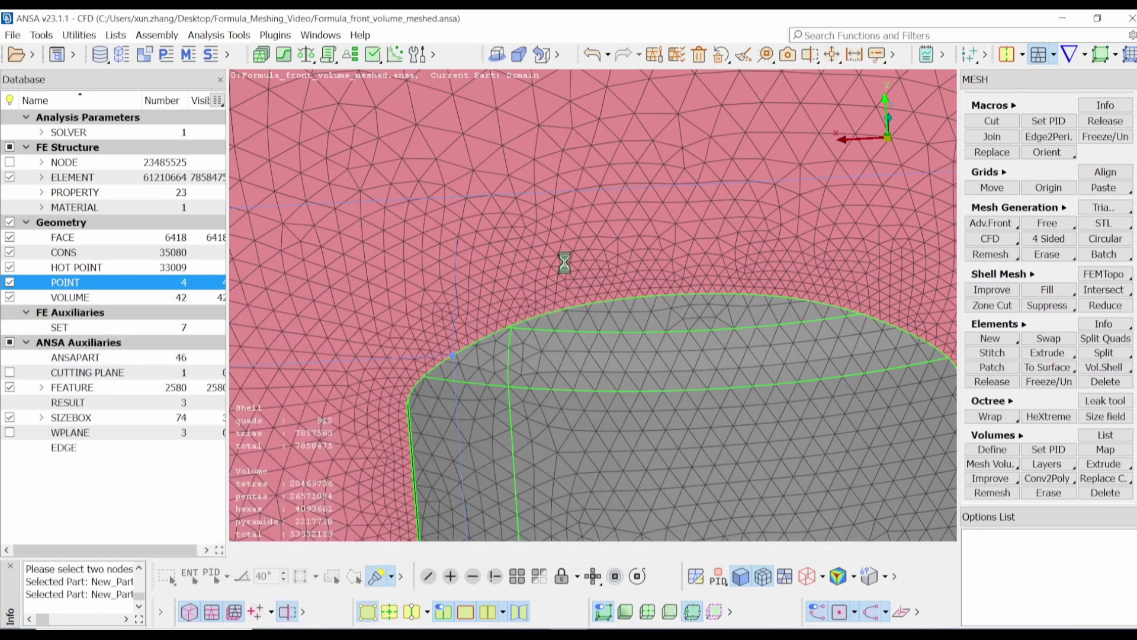
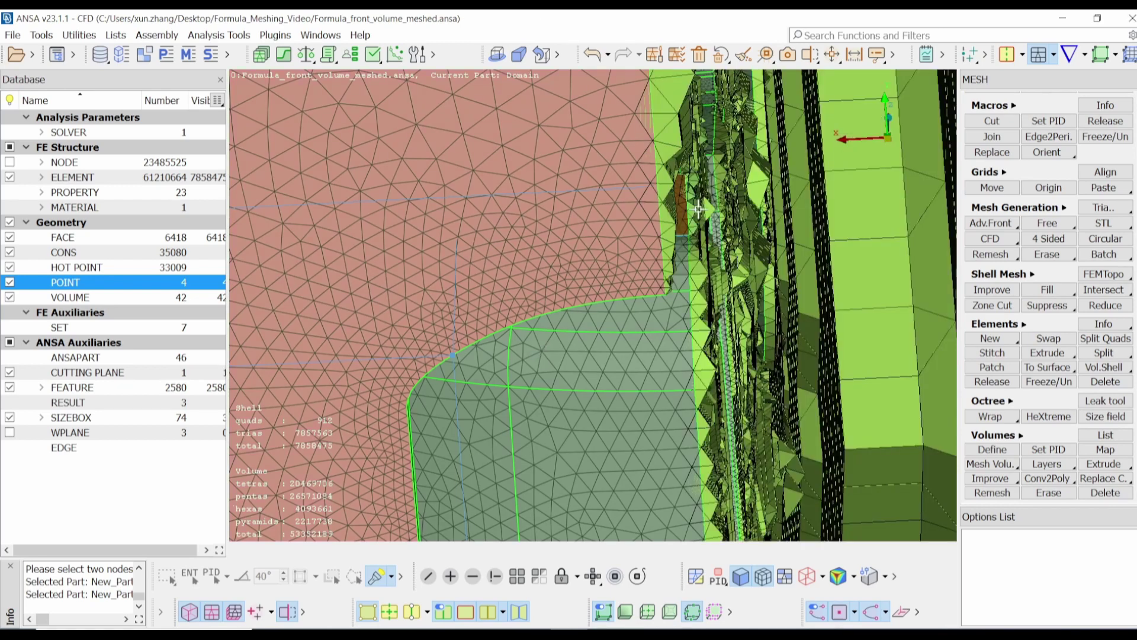
# Orbit and zoom around the wheel to inspect the cut volume mesh from the side
pyautogui.keyDown('ctrl'); pyautogui.moveTo(636, 254); pyautogui.dragTo(501, 303); pyautogui.keyUp('ctrl')
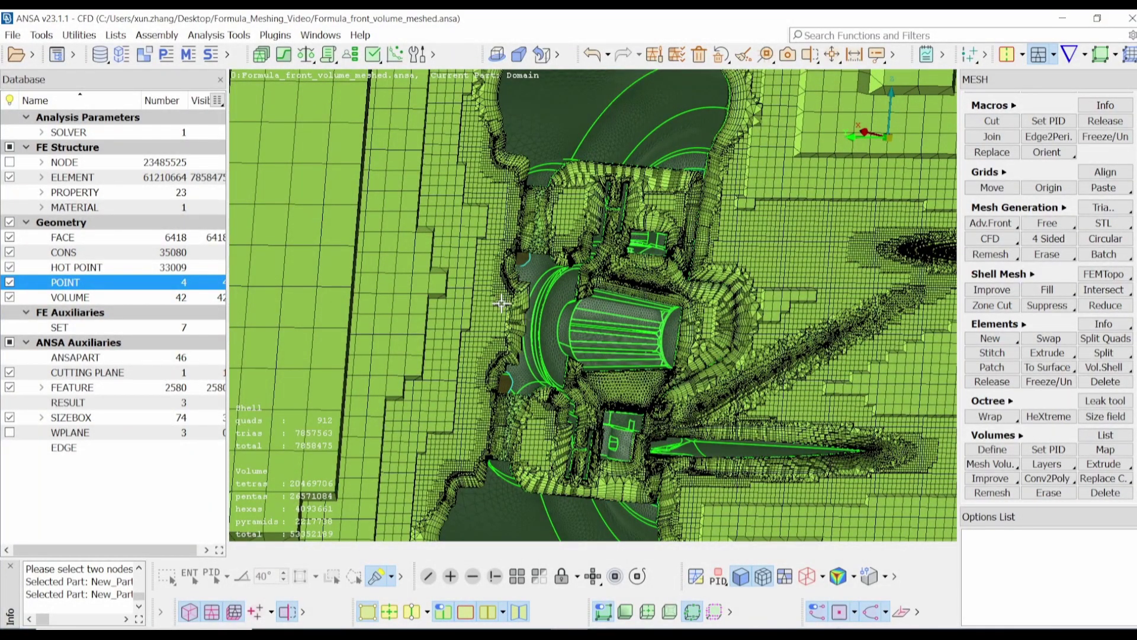
pyautogui.scroll(-5, 624, 309)
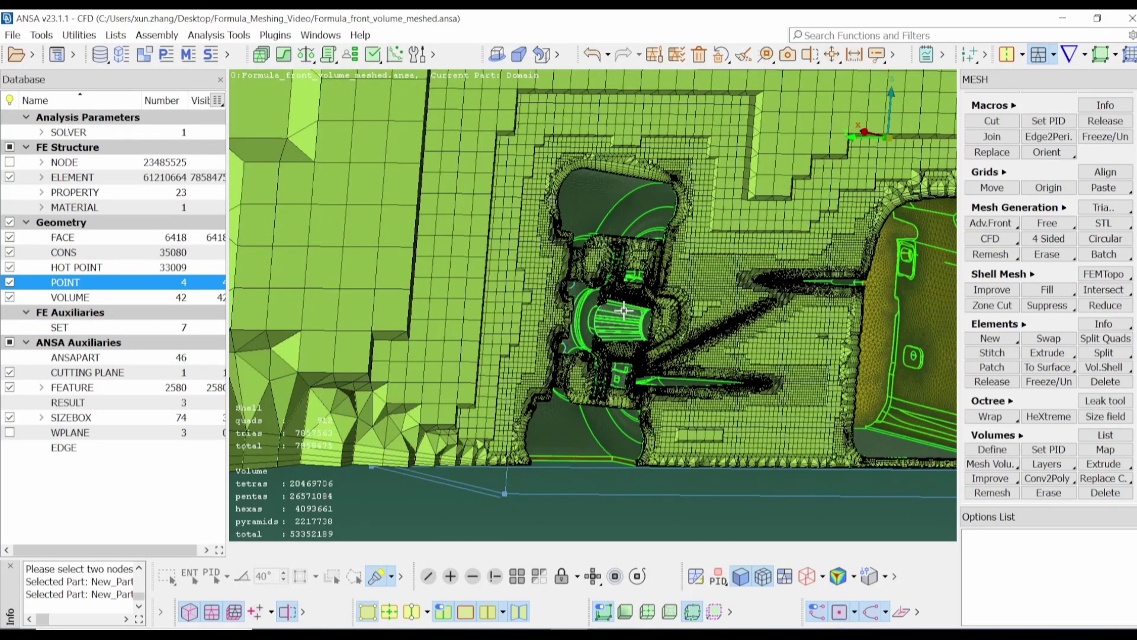
pyautogui.scroll(-3, 624, 309)
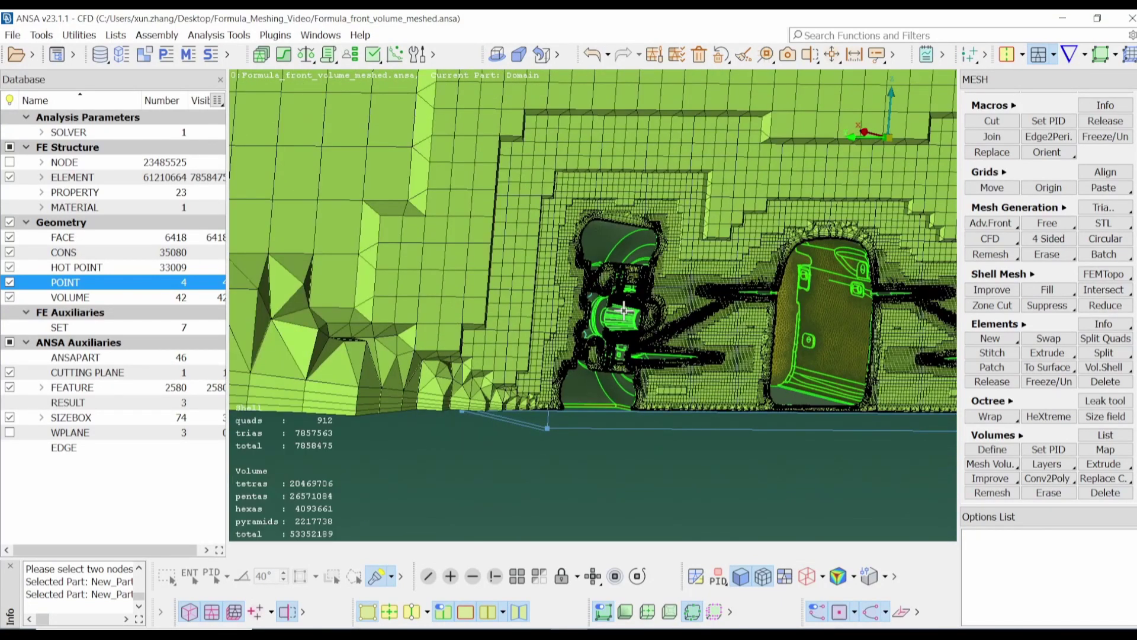
pyautogui.scroll(-5, 624, 310)
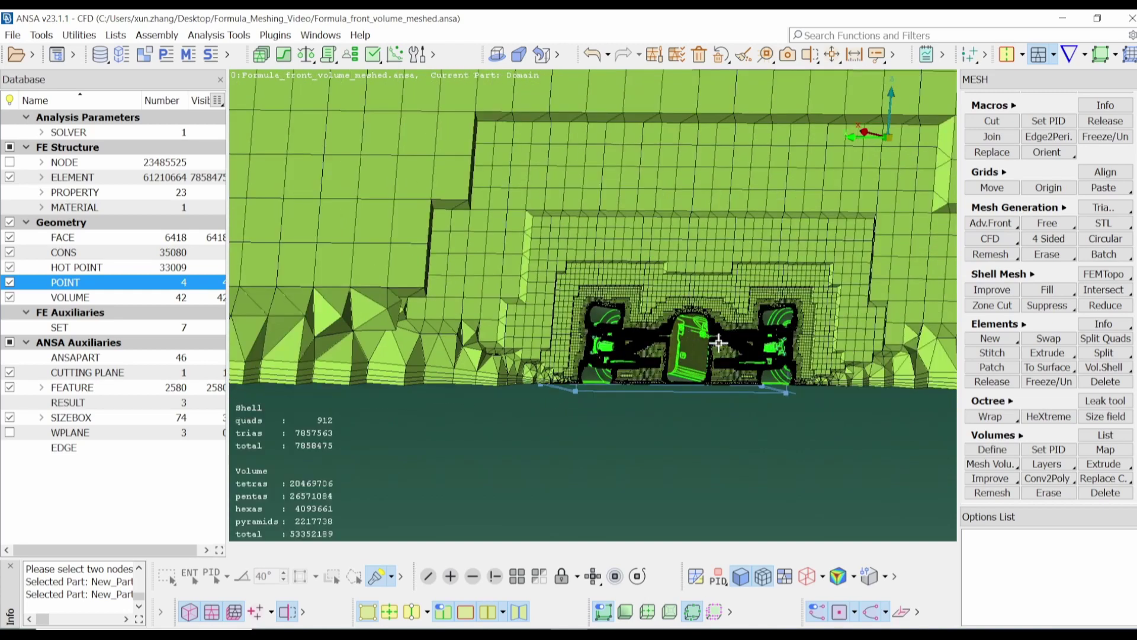
pyautogui.scroll(4, 682, 352)
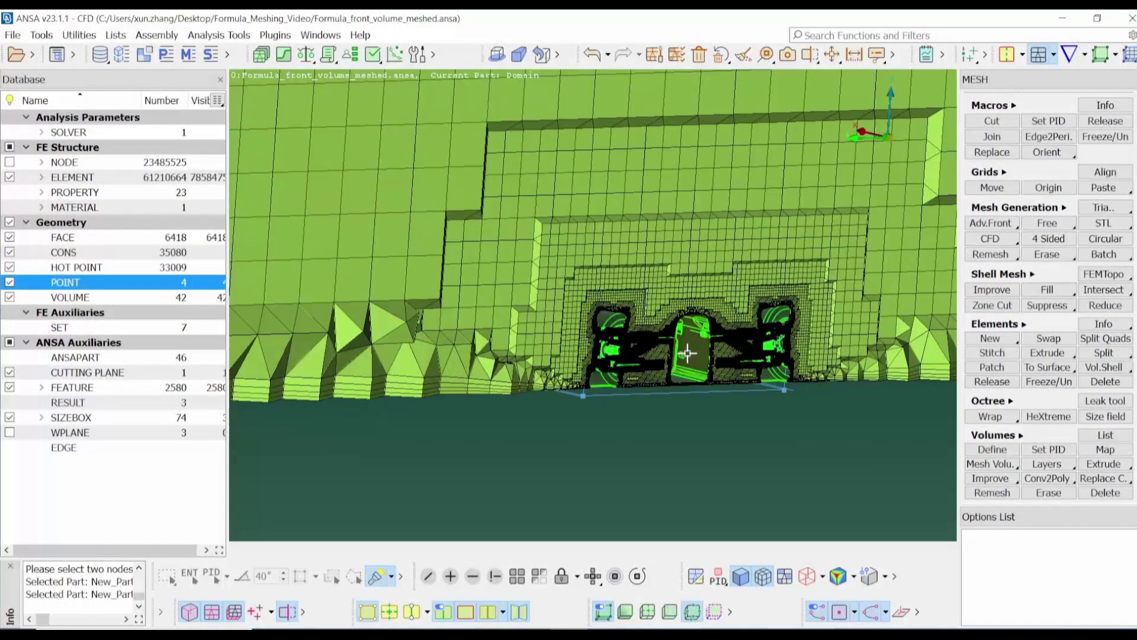
pyautogui.scroll(5, 617, 348)
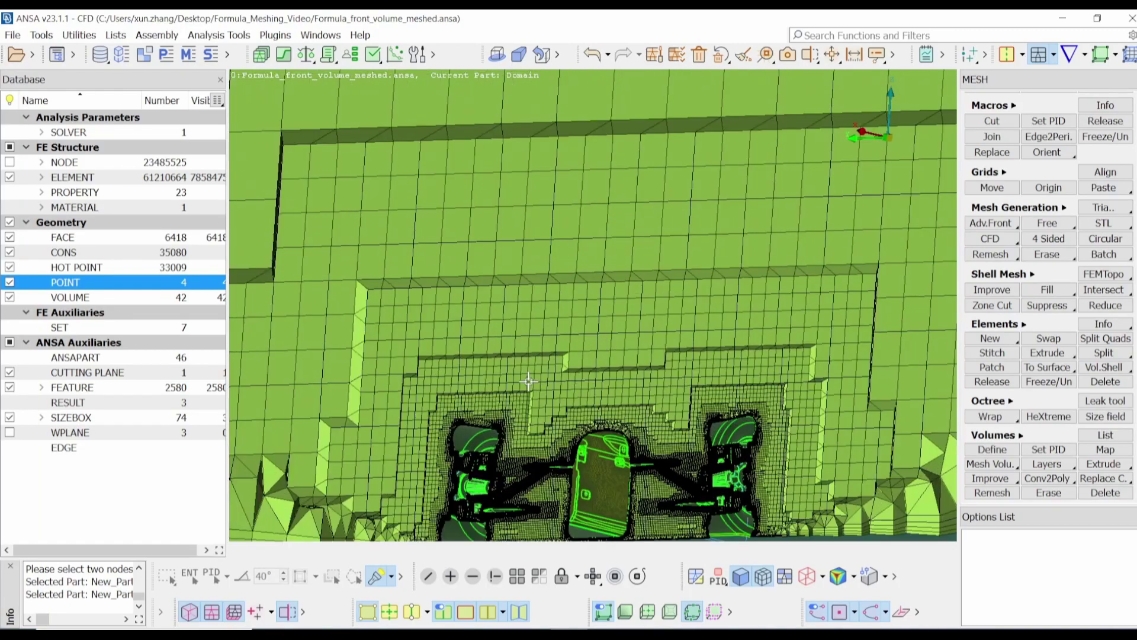
pyautogui.scroll(2, 521, 368)
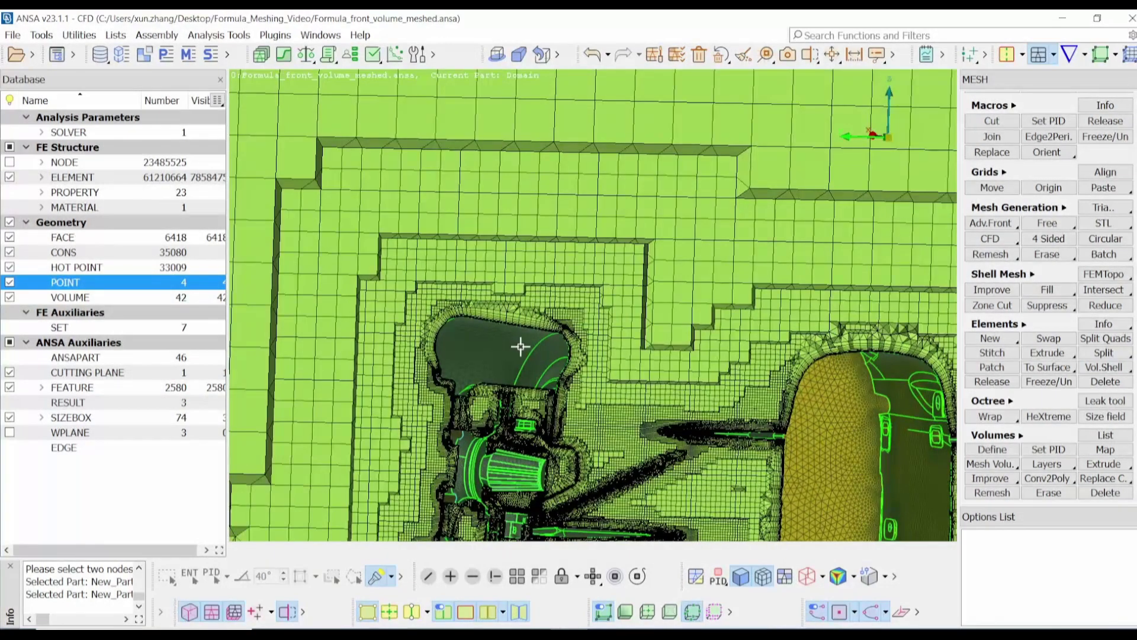
pyautogui.scroll(5, 543, 323)
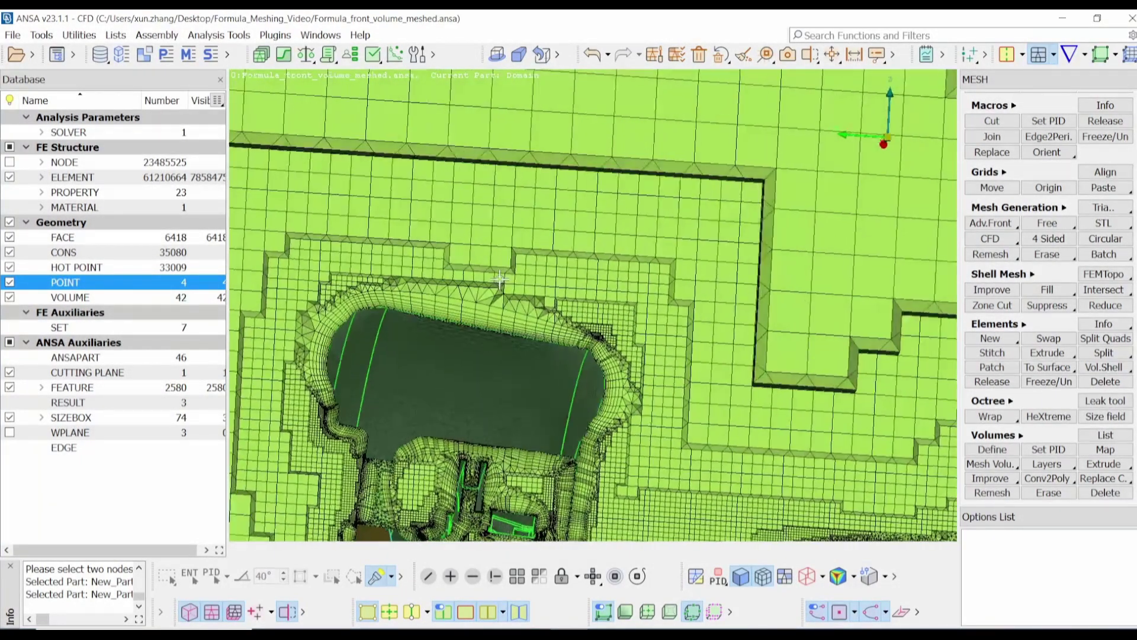
pyautogui.keyDown('ctrl'); pyautogui.moveTo(566, 287); pyautogui.dragTo(550, 286); pyautogui.keyUp('ctrl')
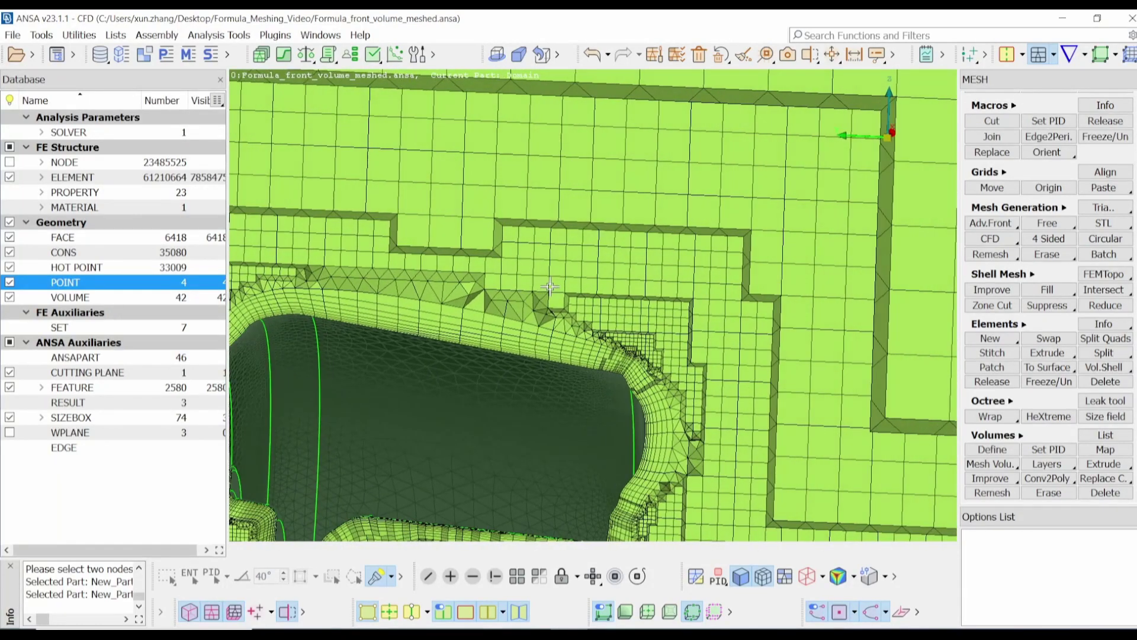
pyautogui.scroll(-6, 572, 323)
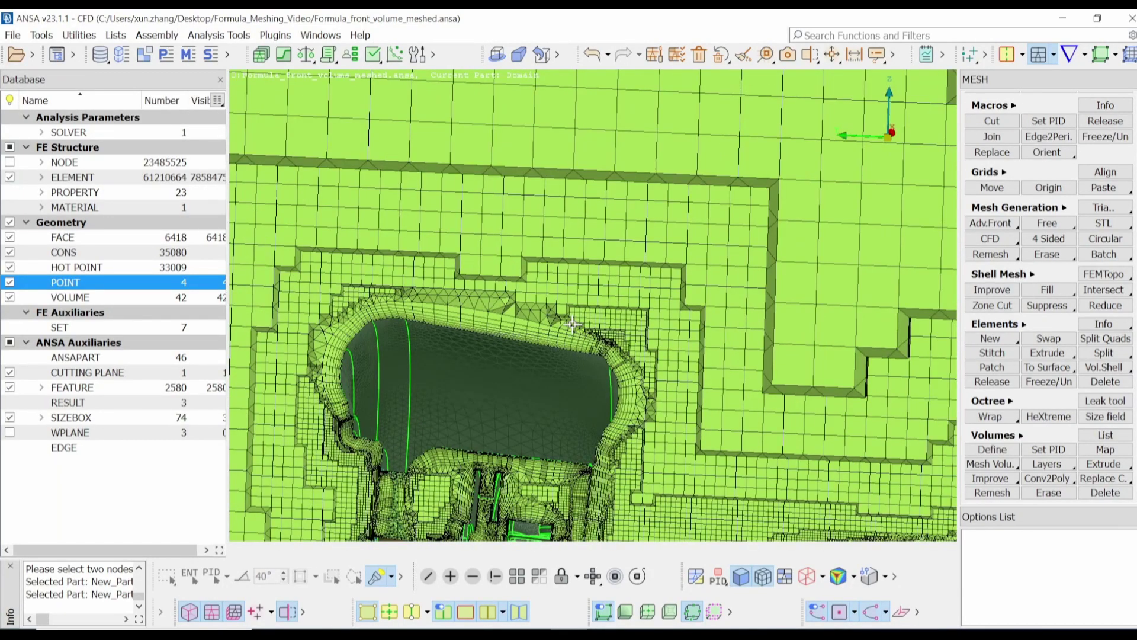
pyautogui.scroll(-3, 601, 358)
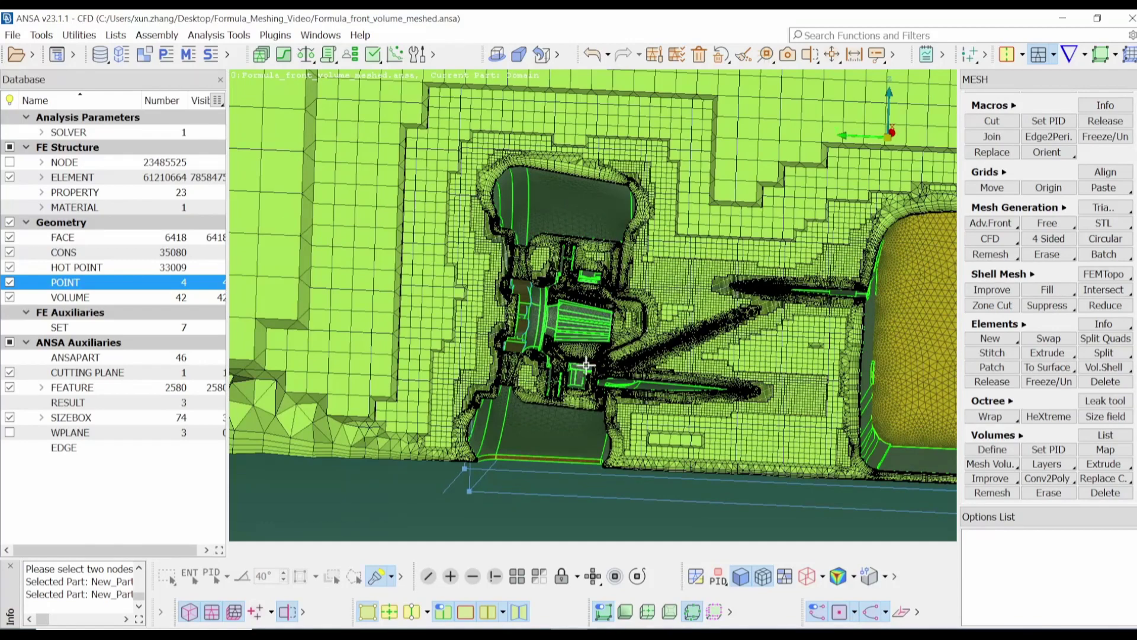
pyautogui.scroll(5, 468, 441)
pyautogui.scroll(3, 519, 449)
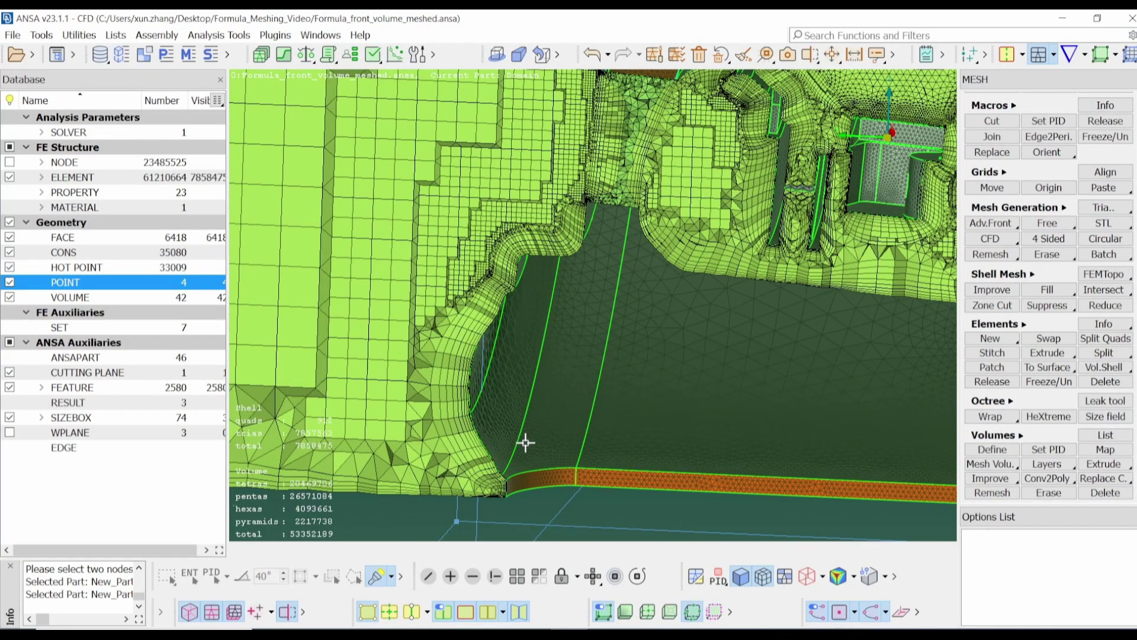
pyautogui.scroll(4, 529, 442)
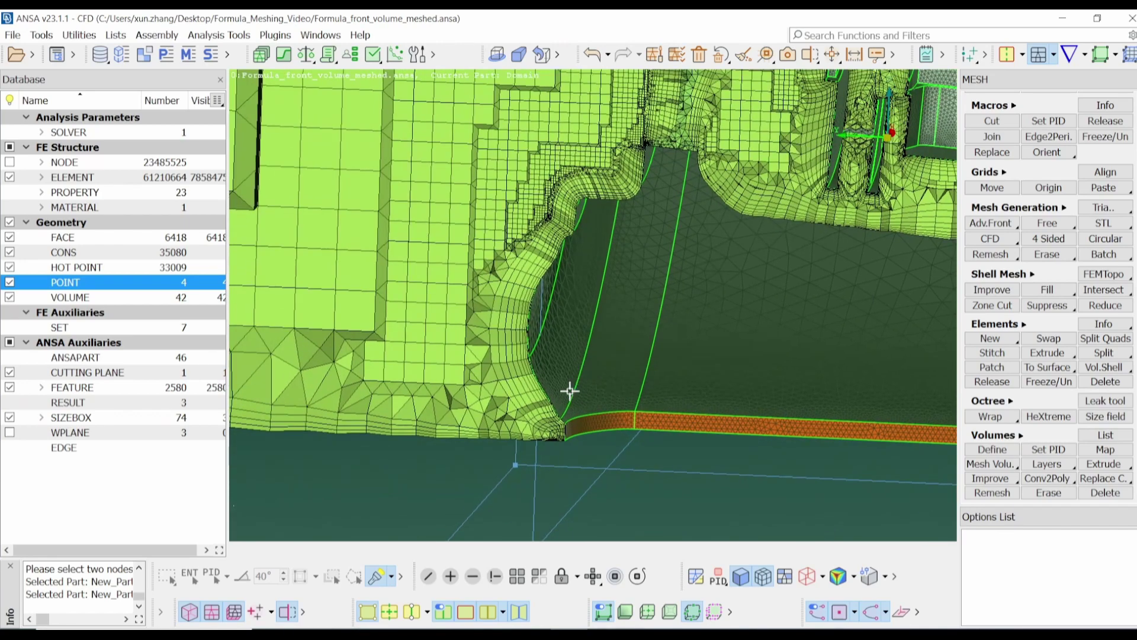
pyautogui.scroll(3, 551, 429)
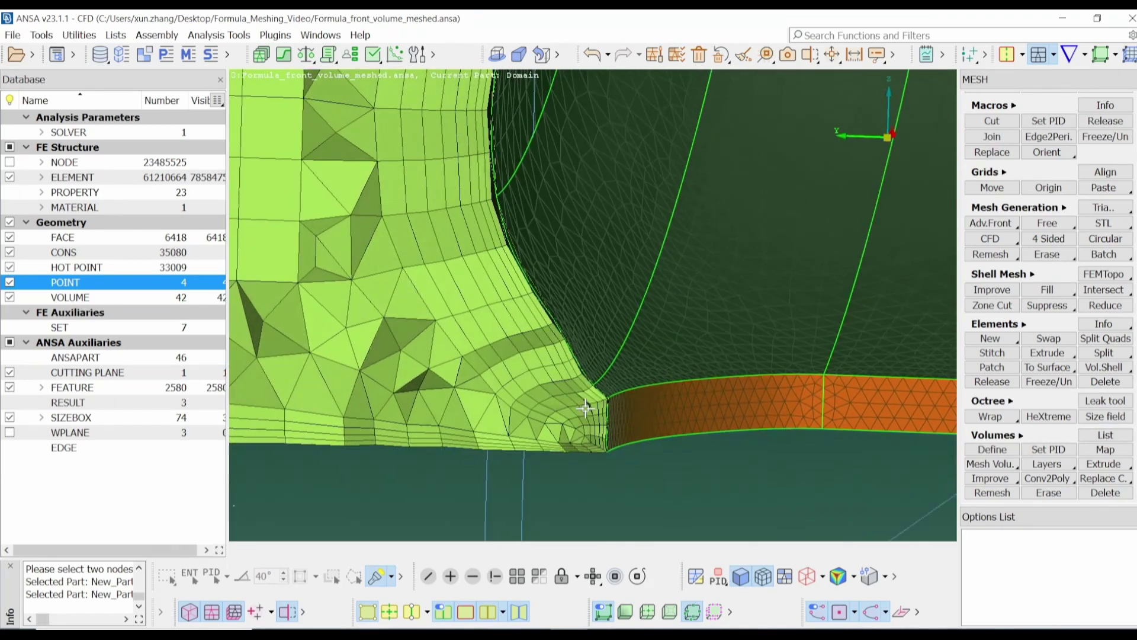
pyautogui.scroll(2, 549, 421)
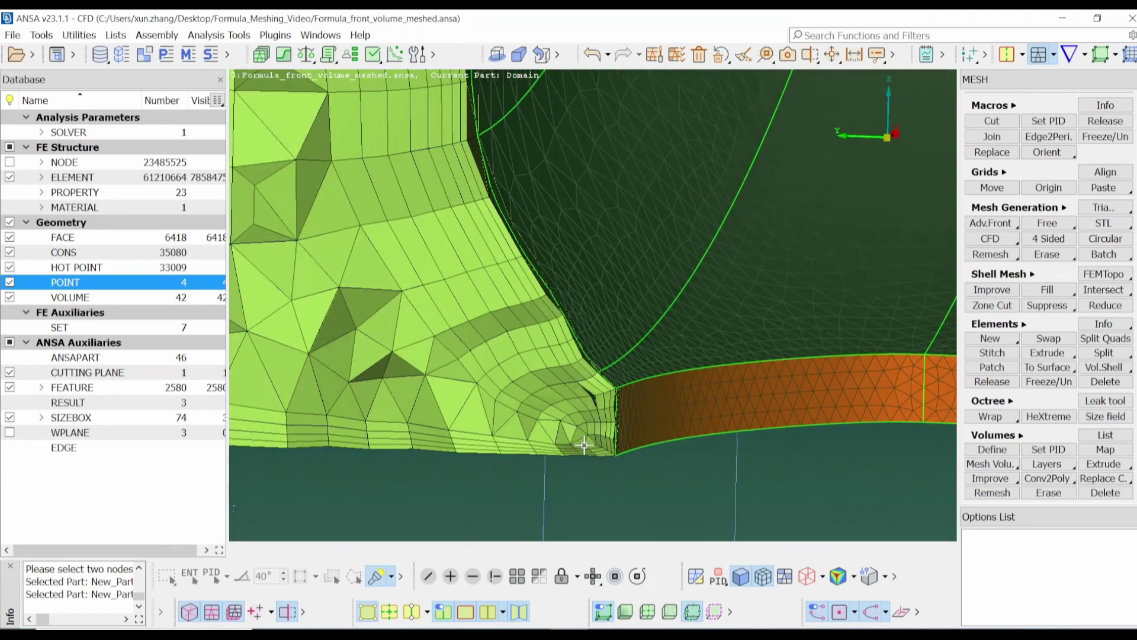
pyautogui.scroll(1, 595, 410)
pyautogui.keyDown('ctrl'); pyautogui.moveTo(580, 403); pyautogui.dragTo(585, 403); pyautogui.keyUp('ctrl')
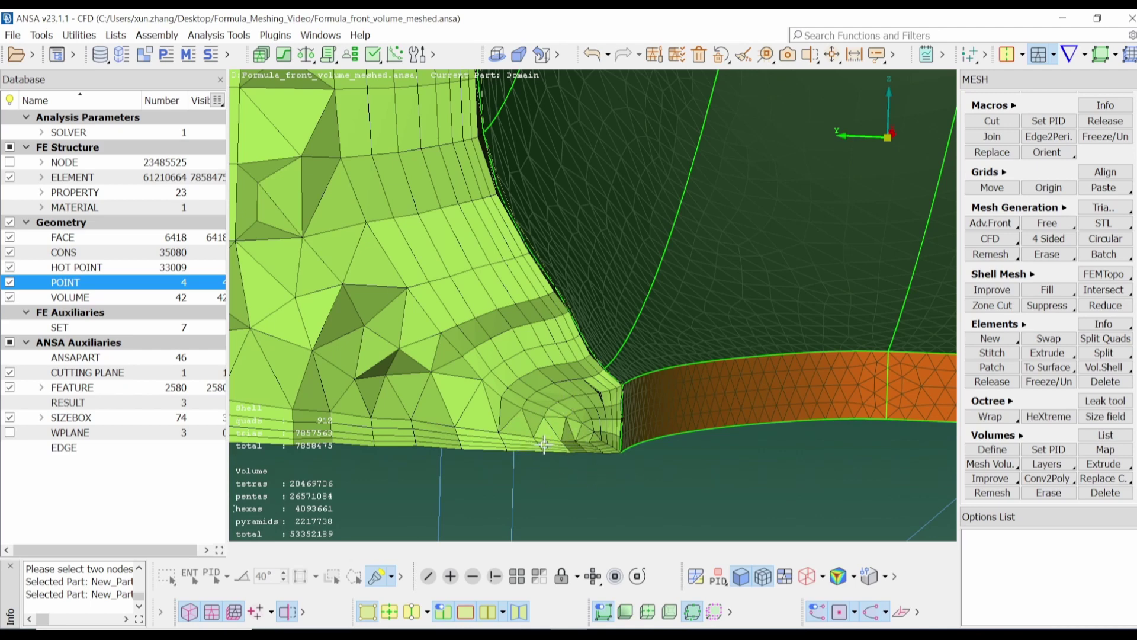
pyautogui.scroll(2, 566, 442)
pyautogui.scroll(2, 586, 446)
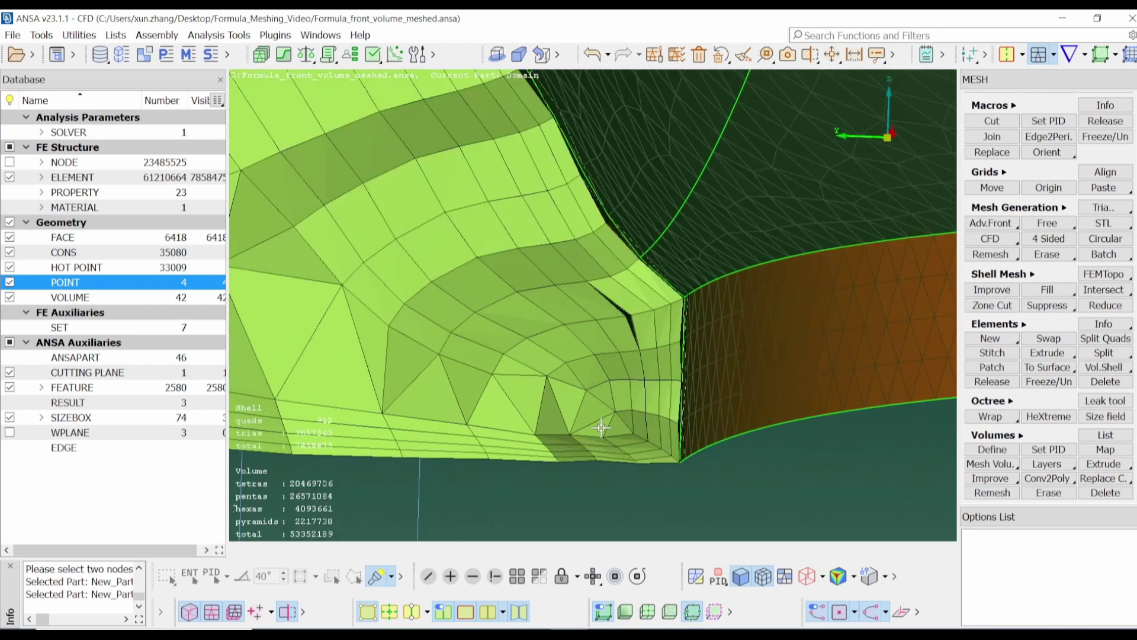
pyautogui.scroll(-5, 601, 427)
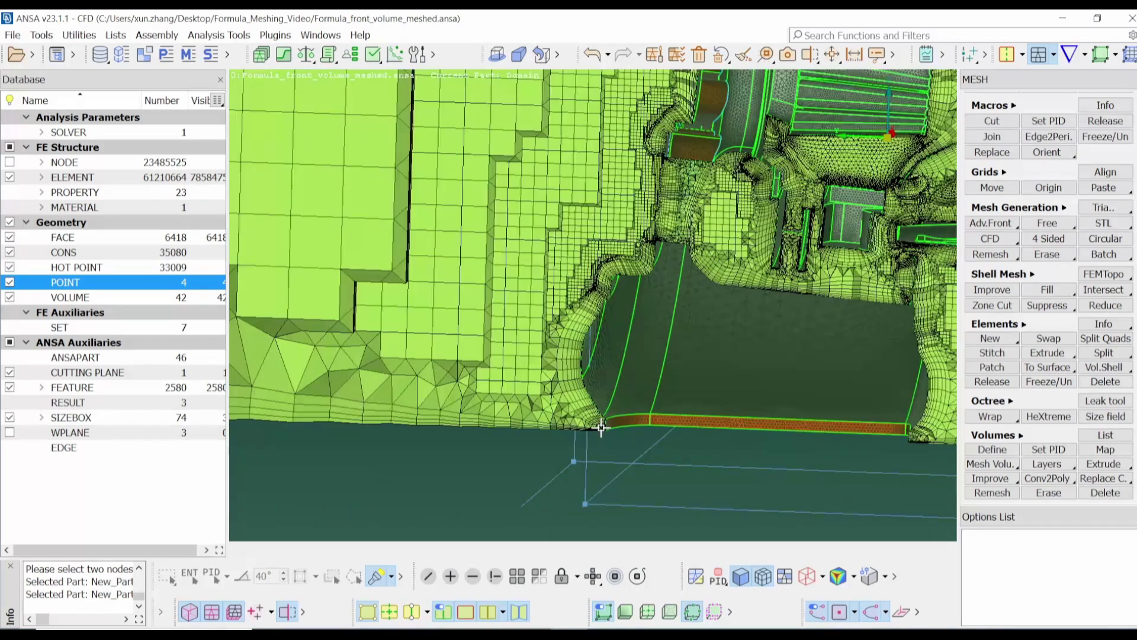
pyautogui.scroll(-4, 601, 427)
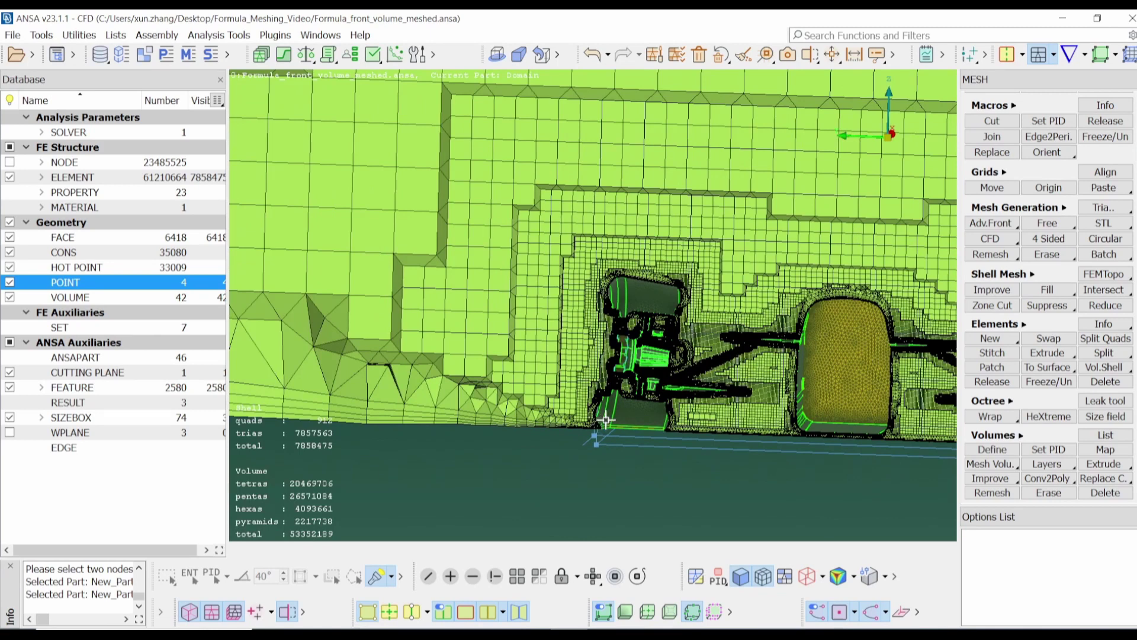
pyautogui.scroll(-4, 724, 492)
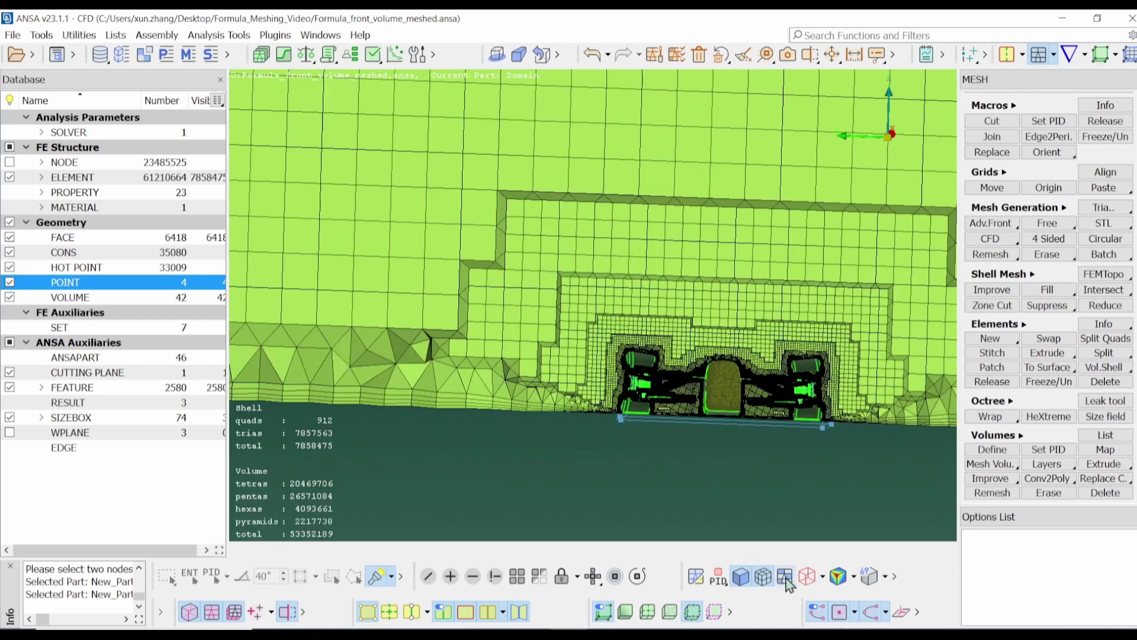
# Turn off the cutting plane and rotate out to view the whole meshed domain box
pyautogui.click(1009, 480)
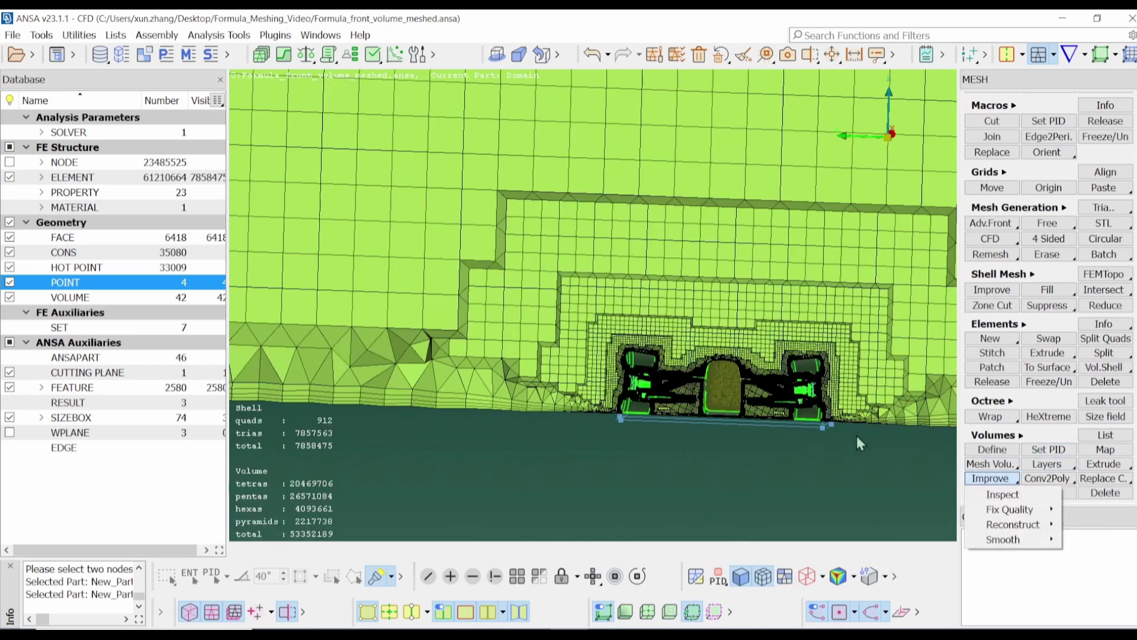
pyautogui.click(863, 294)
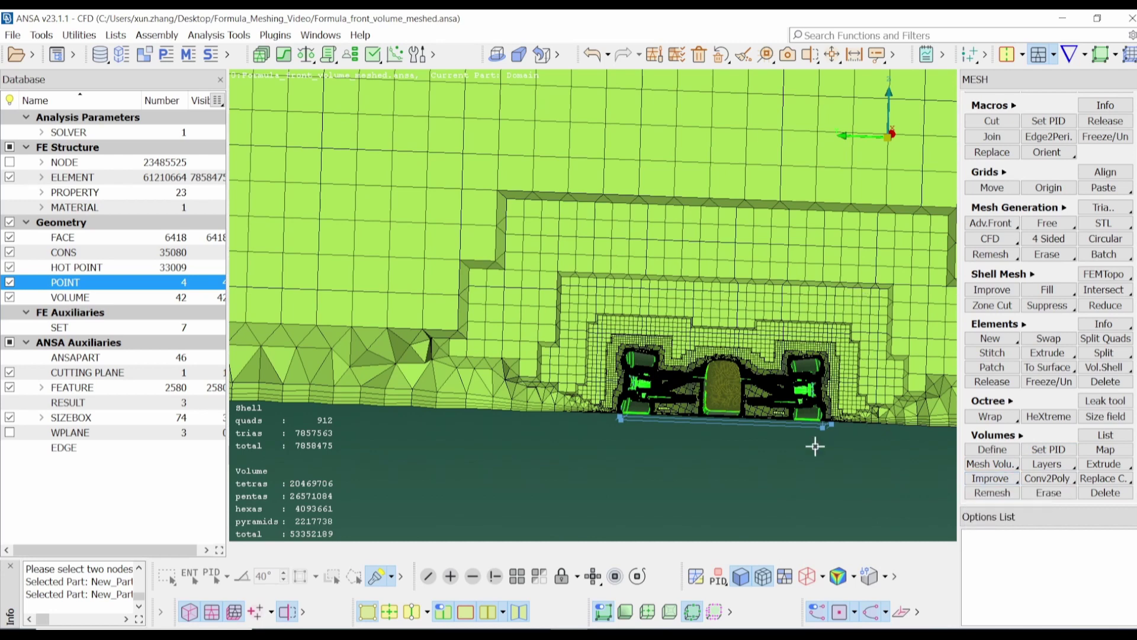
pyautogui.click(289, 616)
pyautogui.scroll(-4, 647, 401)
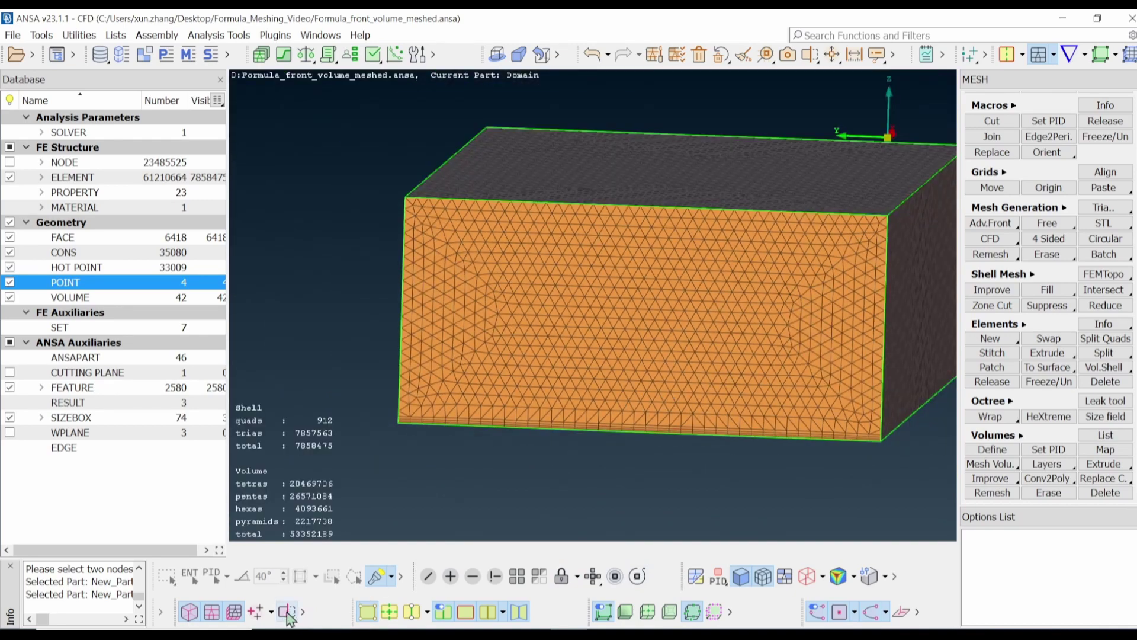
pyautogui.keyDown('ctrl'); pyautogui.moveTo(781, 423); pyautogui.dragTo(657, 371); pyautogui.keyUp('ctrl')
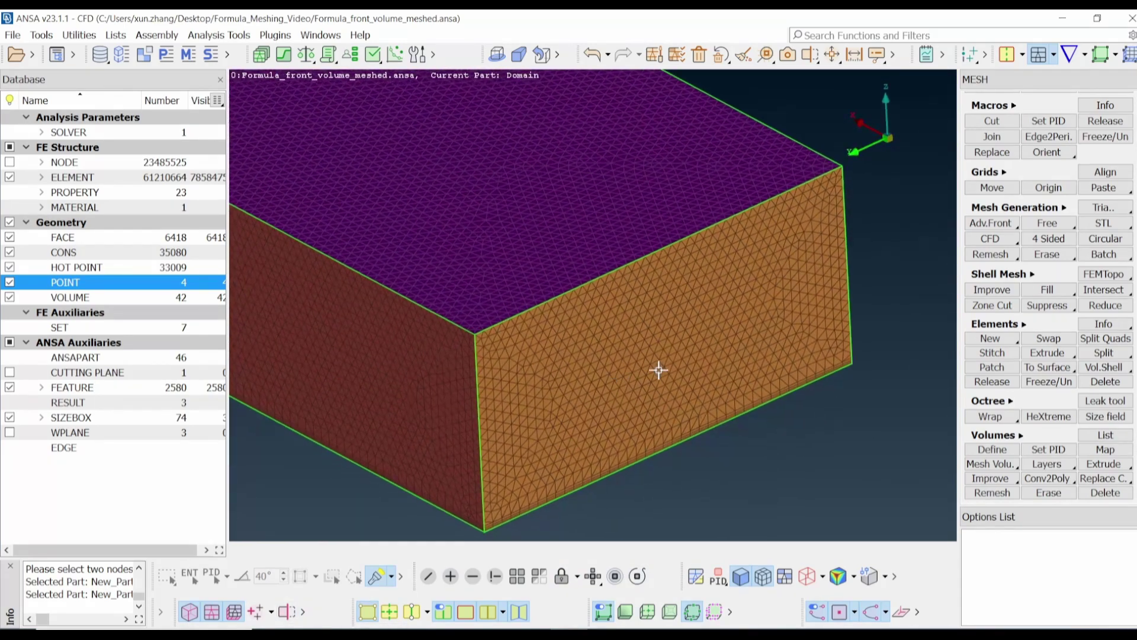
pyautogui.keyDown('ctrl'); pyautogui.moveTo(508, 396); pyautogui.dragTo(597, 389, button='middle'); pyautogui.keyUp('ctrl')
pyautogui.keyDown('ctrl'); pyautogui.moveTo(596, 388); pyautogui.dragTo(608, 375); pyautogui.keyUp('ctrl')
pyautogui.keyDown('ctrl'); pyautogui.moveTo(506, 406); pyautogui.dragTo(616, 368, button='middle'); pyautogui.keyUp('ctrl')
pyautogui.scroll(-3, 602, 371)
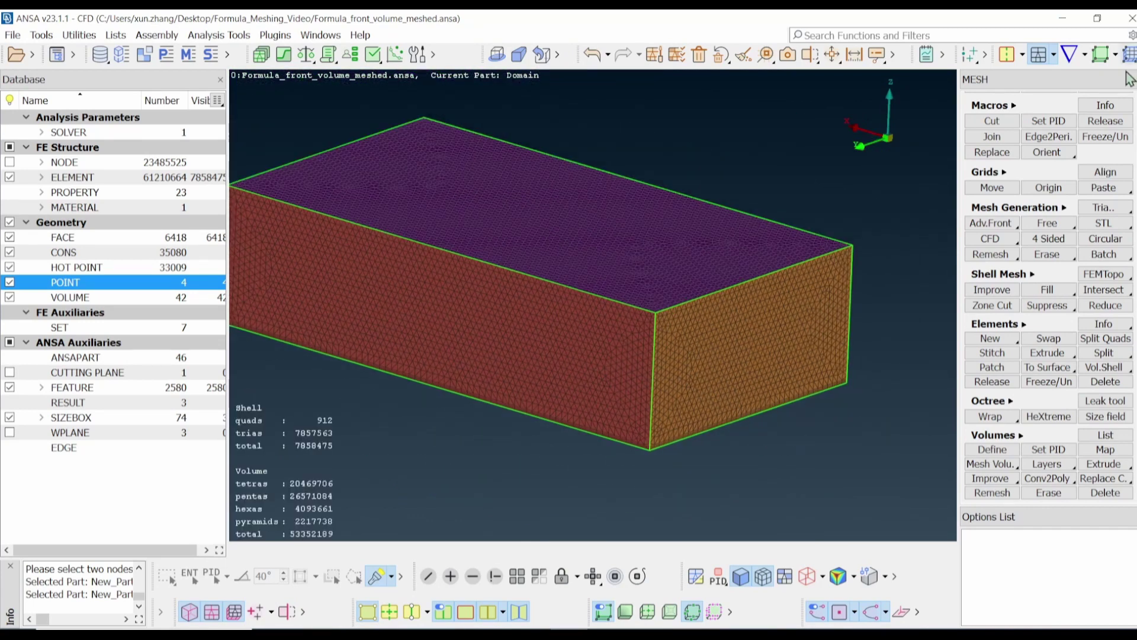
# Start an incompressible OpenFOAM 8.0 case setup and move to the Inlet PID field
pyautogui.click(1076, 59)
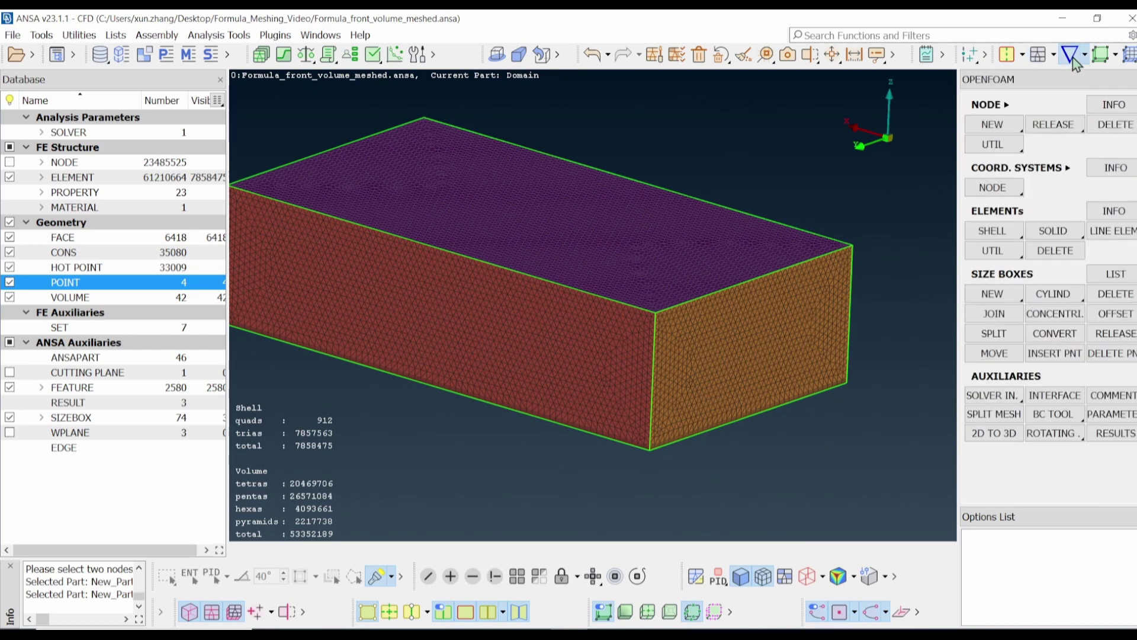
pyautogui.click(1000, 404)
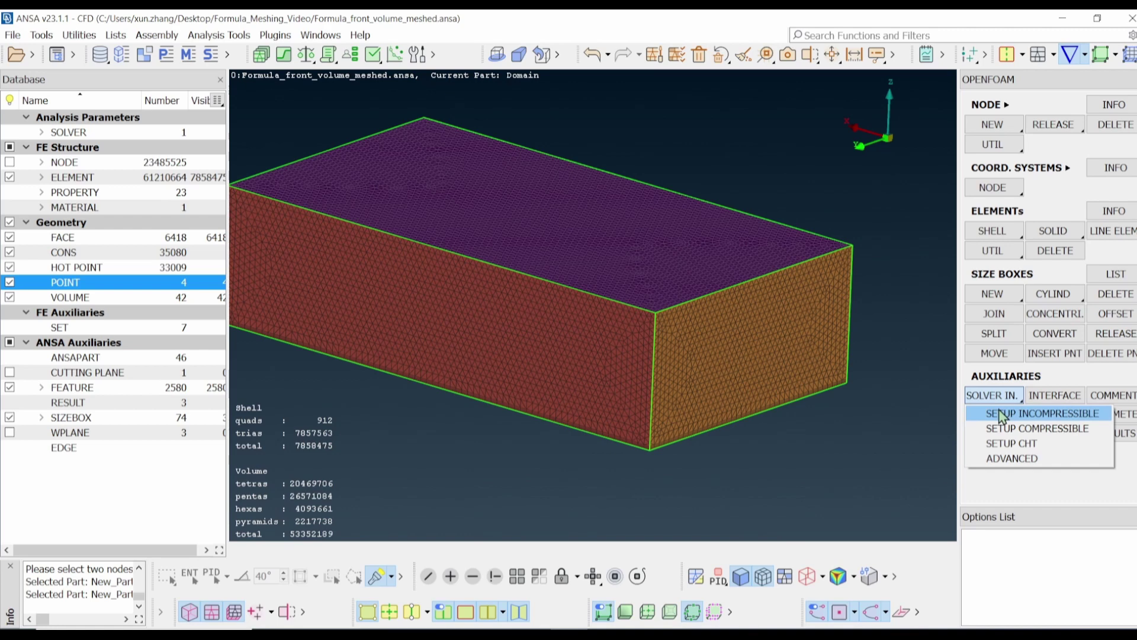
pyautogui.click(1000, 413)
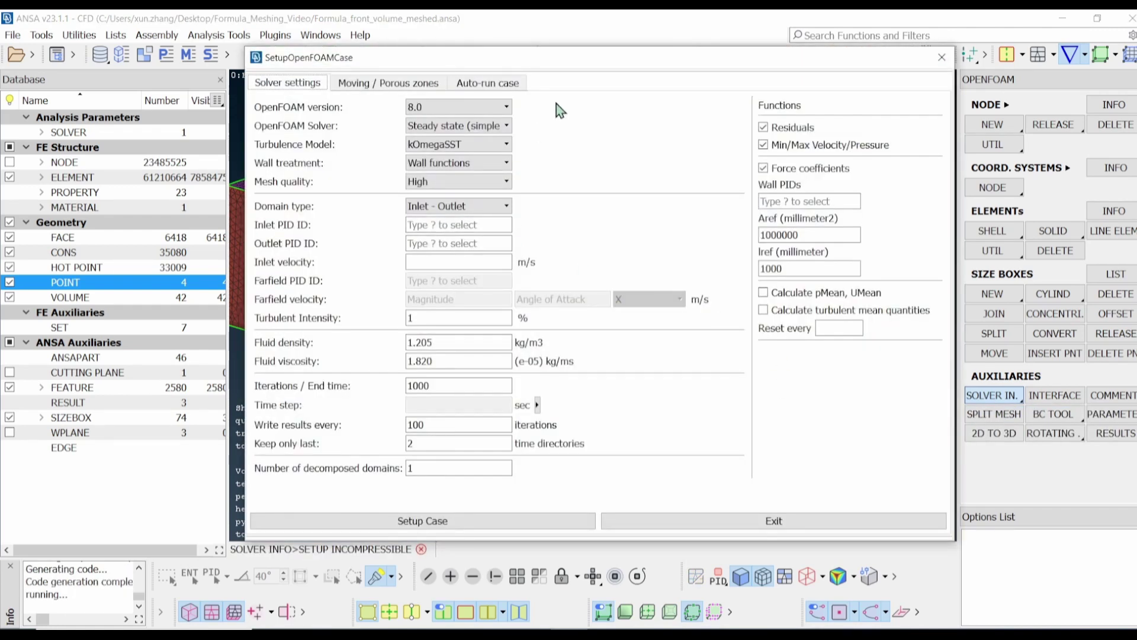
pyautogui.click(506, 107)
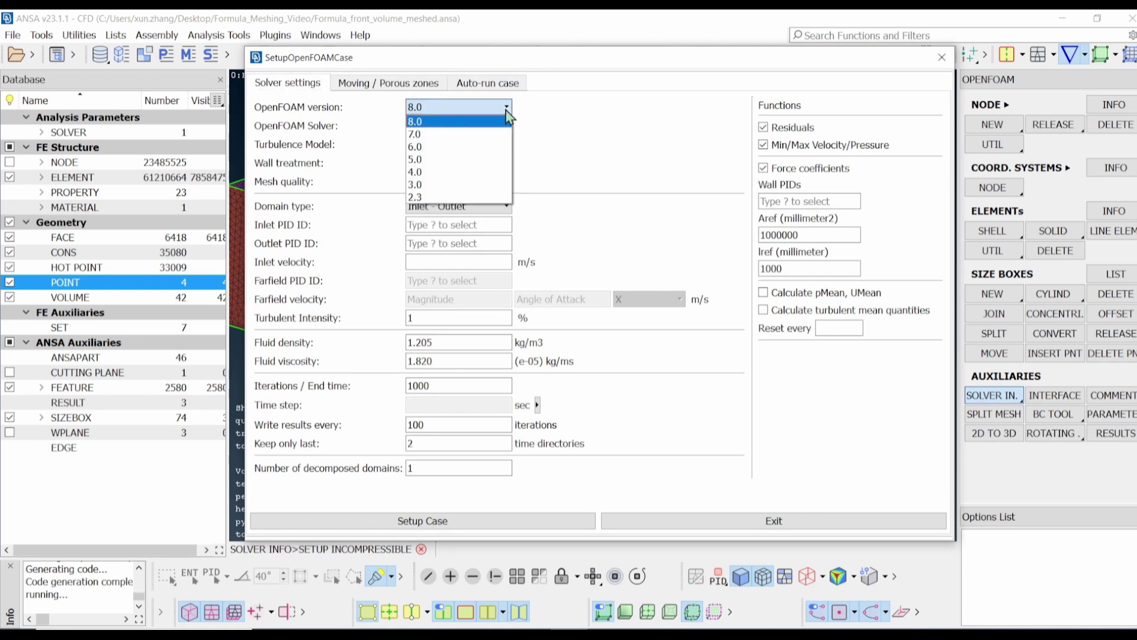
pyautogui.click(506, 110)
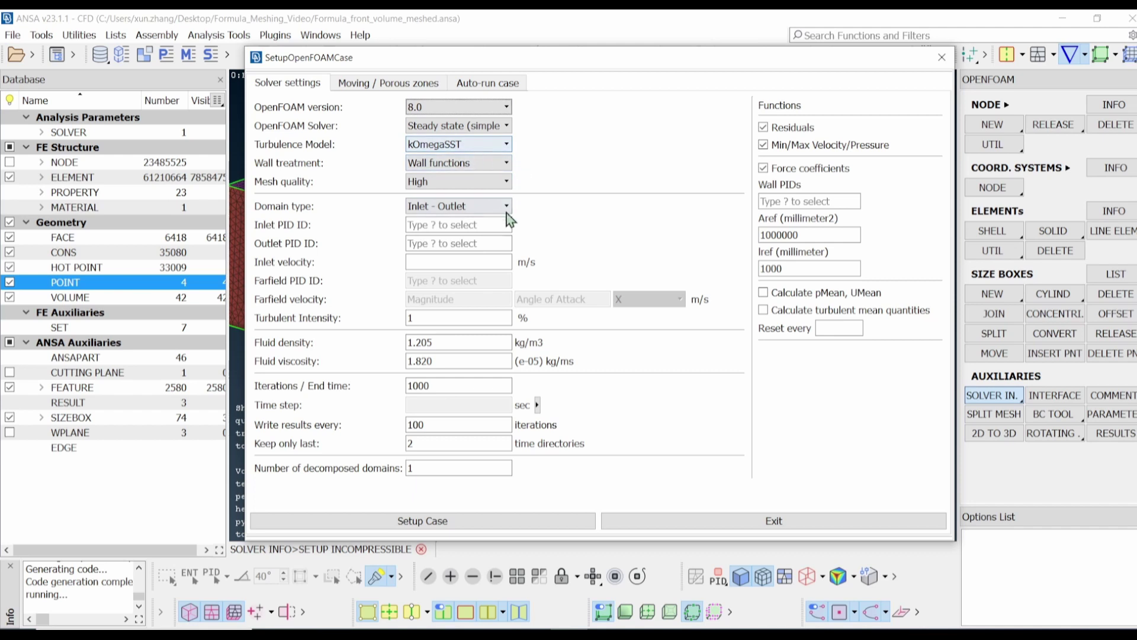
pyautogui.click(468, 225)
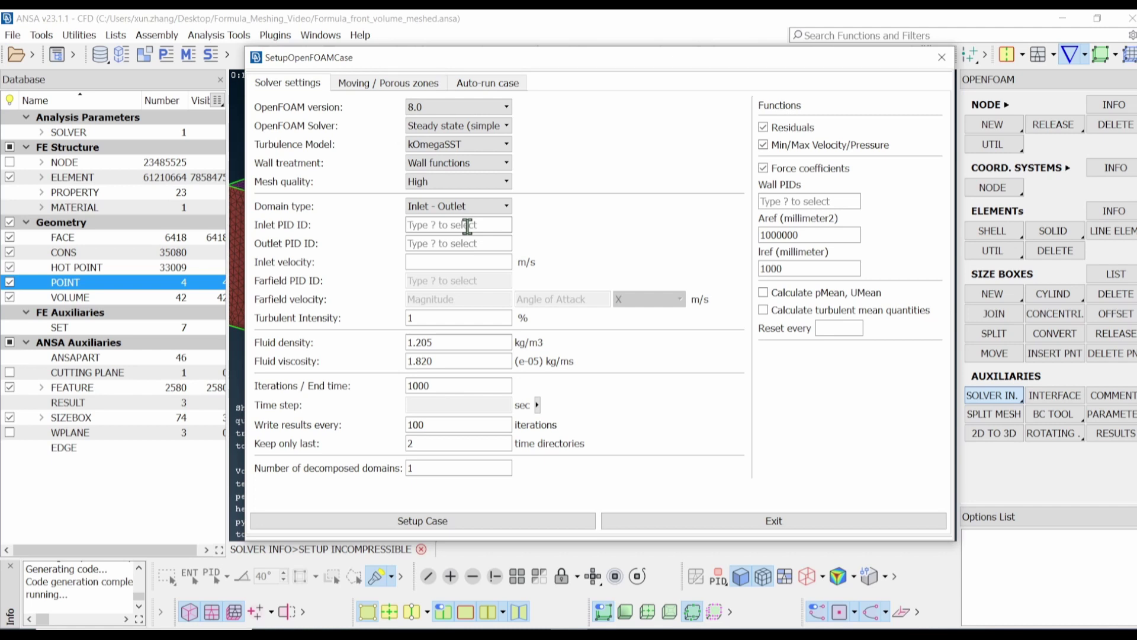
# Set the Inlet patch (PID 96) and Outlet patch (PID 95) from the shell property list
pyautogui.press('?')
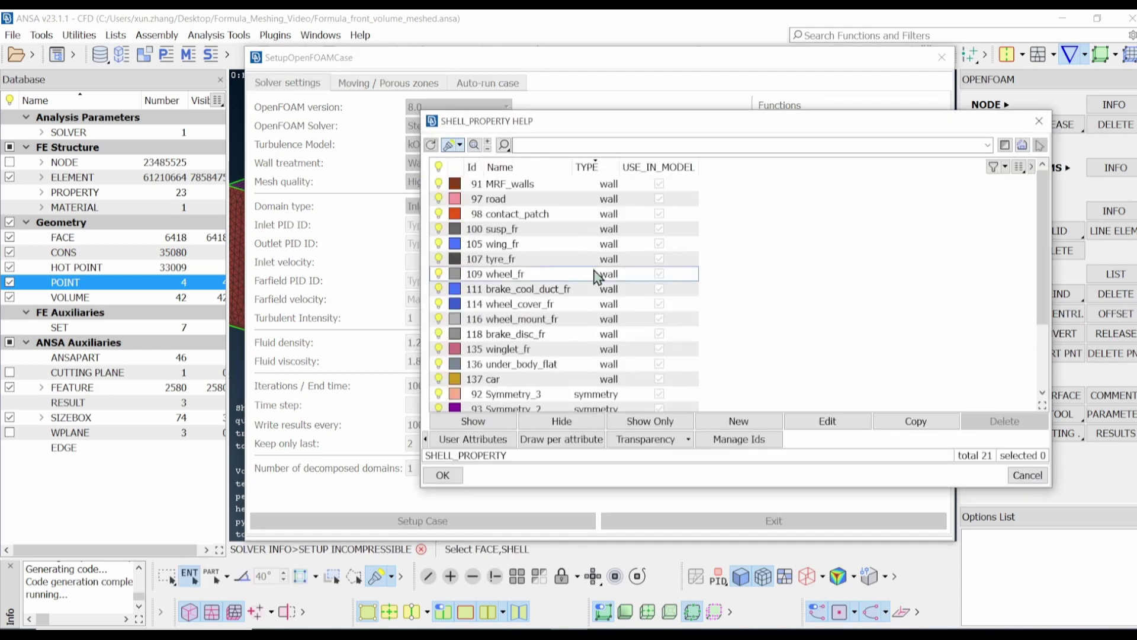
pyautogui.scroll(-2, 613, 307)
pyautogui.click(592, 369)
pyautogui.click(443, 475)
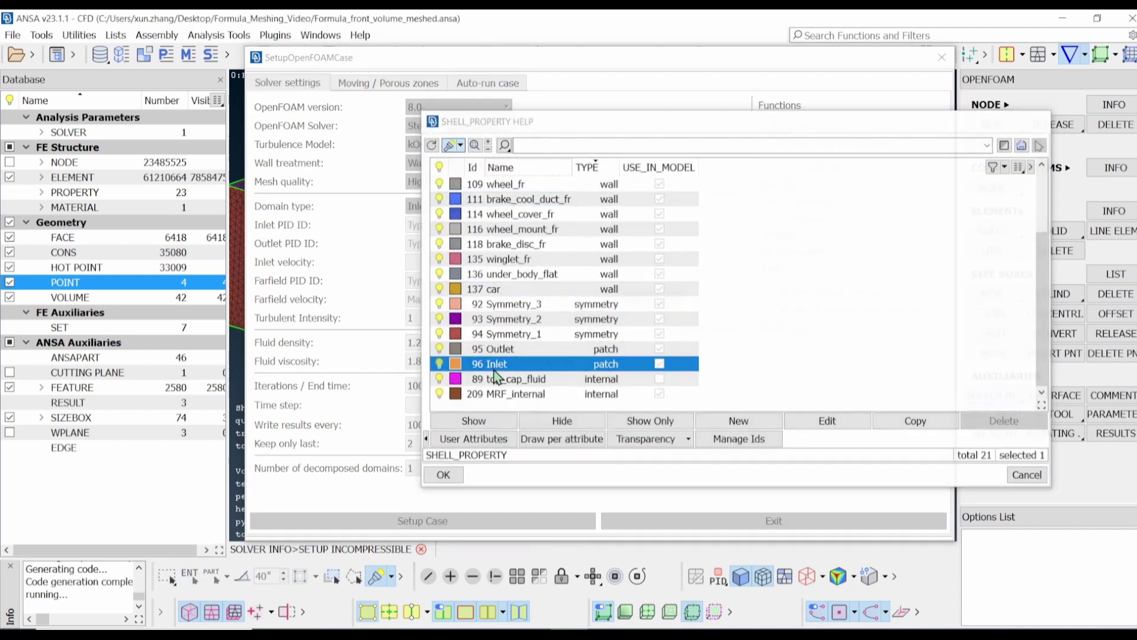
pyautogui.click(426, 240)
pyautogui.press('?')
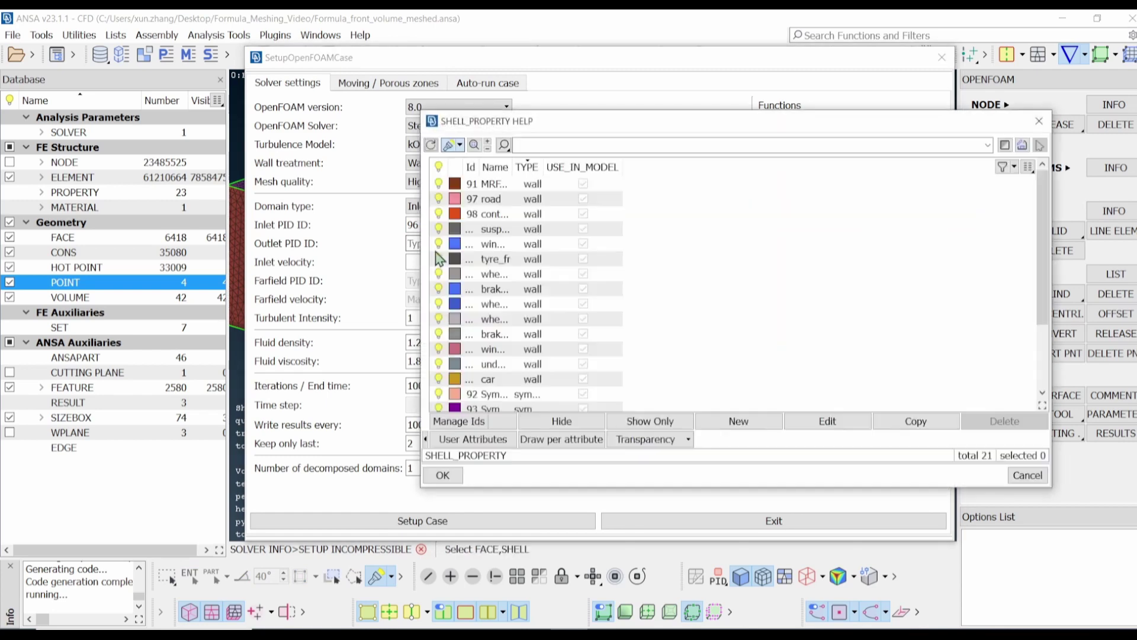
pyautogui.scroll(-2, 508, 331)
pyautogui.doubleClick(508, 350)
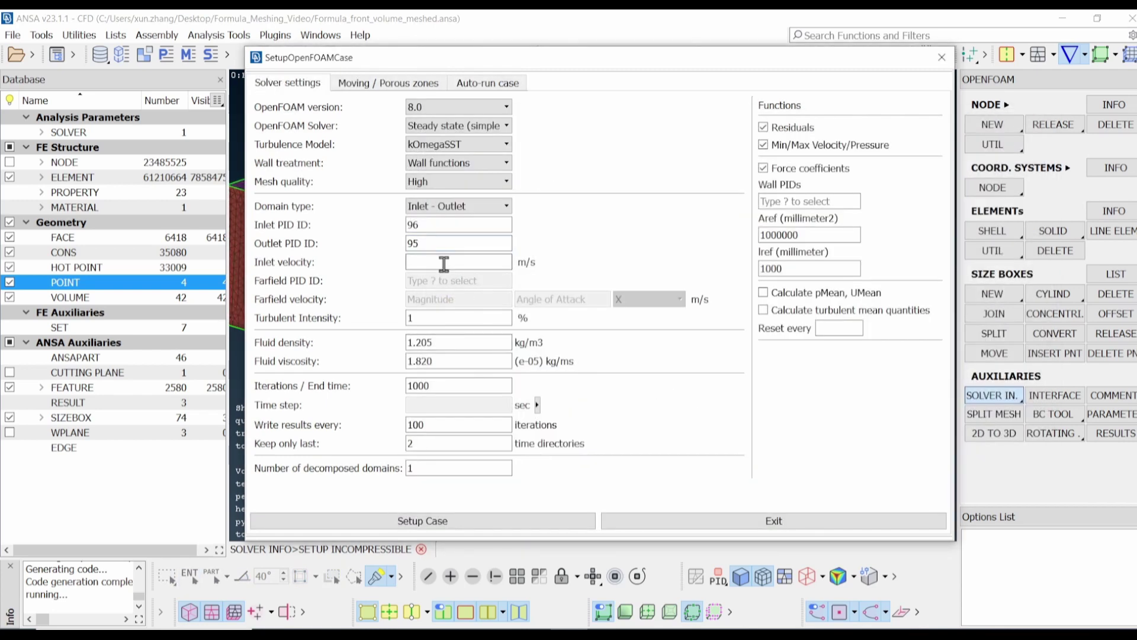
# Enter 5000 iterations, keep the last 4 time directories and 8 domains, then open the wall PID list
pyautogui.click(412, 385)
pyautogui.moveTo(414, 386); pyautogui.dragTo(396, 394)
pyautogui.moveTo(436, 443); pyautogui.dragTo(386, 443)
pyautogui.write('4')
pyautogui.doubleClick(441, 472)
pyautogui.click(794, 201)
pyautogui.write('?')
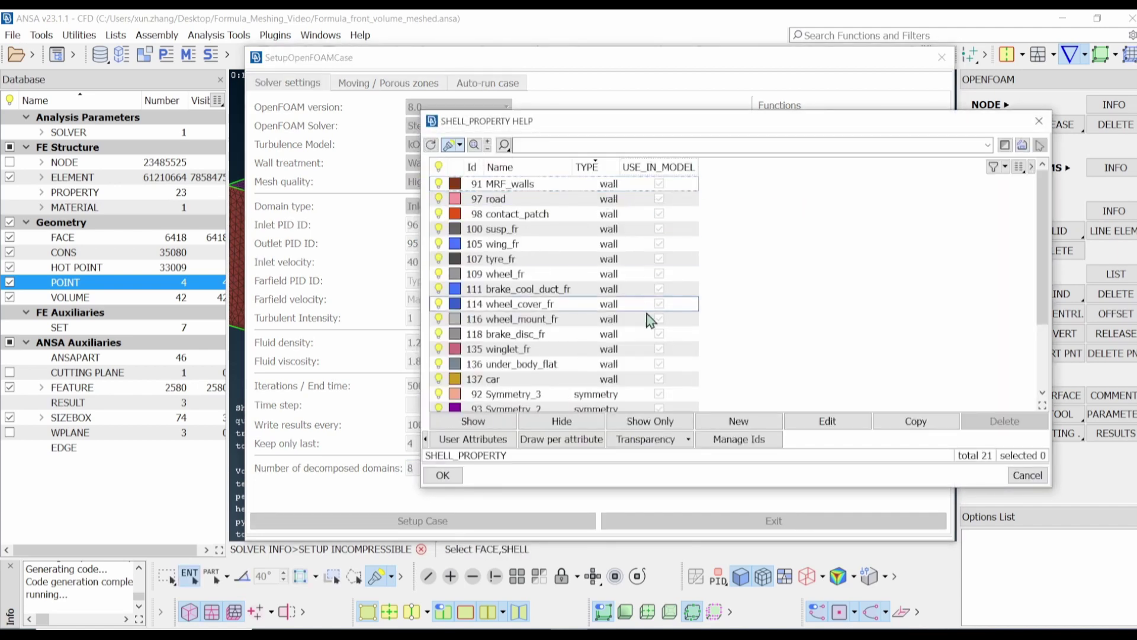
# Select the properties from 91 MRF_walls through 137 car and confirm them as wall PIDs
pyautogui.click(590, 186)
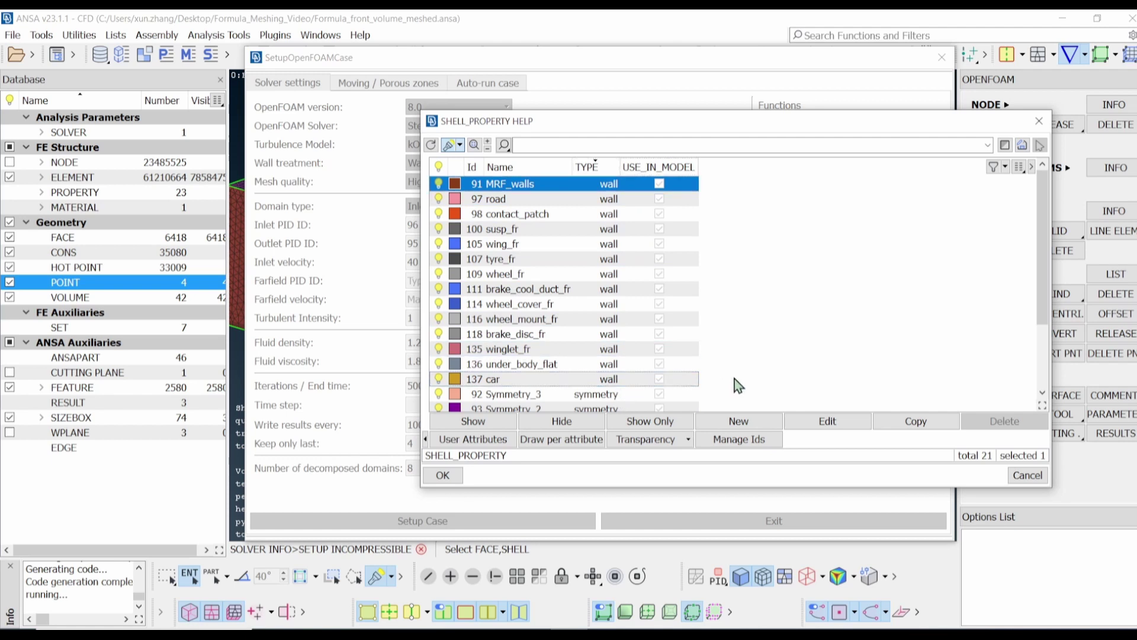
pyautogui.moveTo(712, 382); pyautogui.dragTo(667, 276)
pyautogui.click(717, 383)
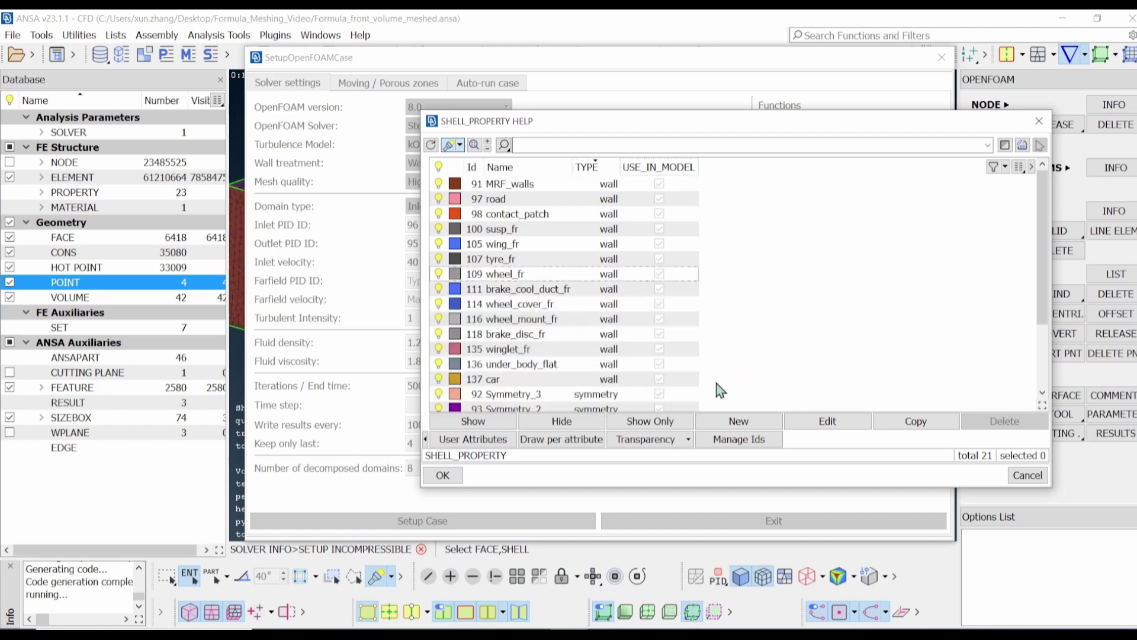
pyautogui.moveTo(713, 376); pyautogui.dragTo(696, 320)
pyautogui.click(701, 319)
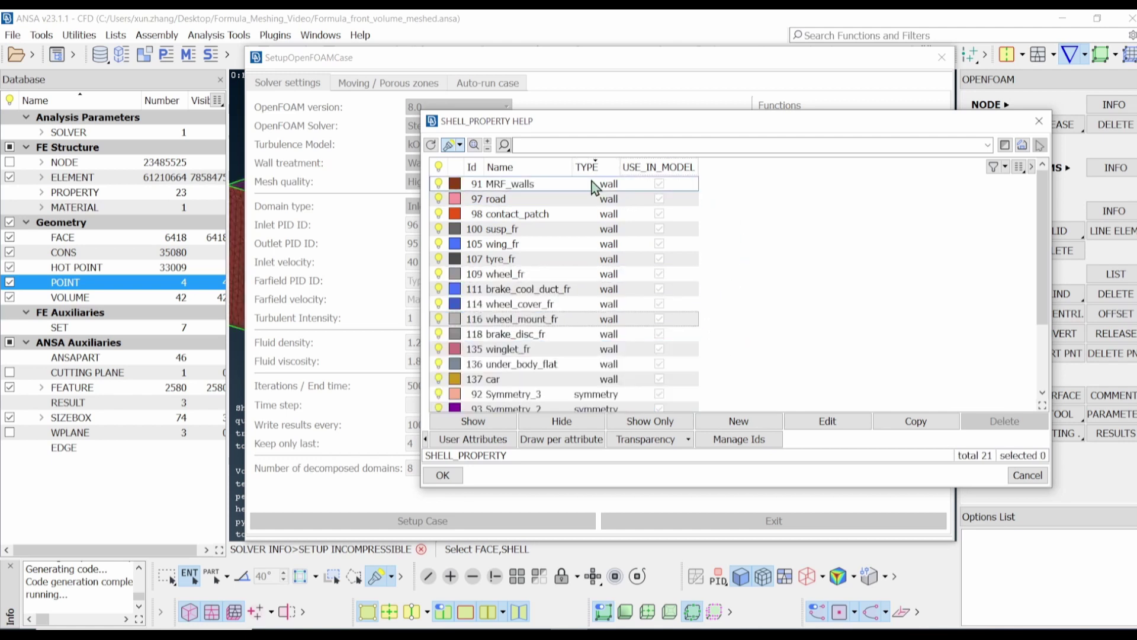
pyautogui.hotkey('ctrl', 'a')
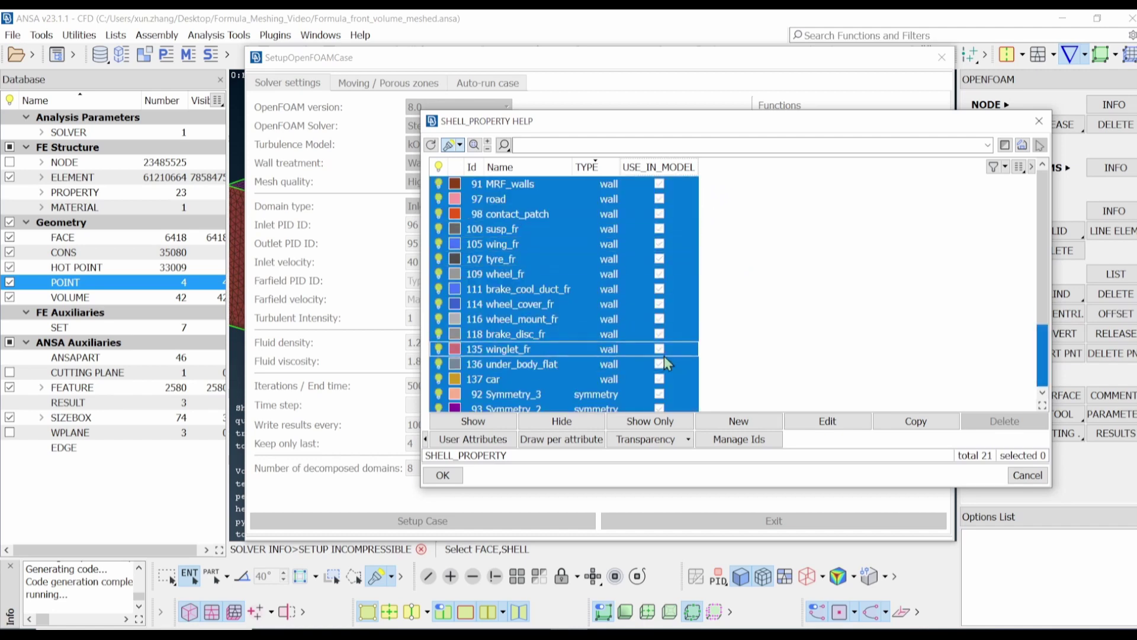
pyautogui.click(599, 186)
pyautogui.keyDown('shift'); pyautogui.click(601, 379); pyautogui.keyUp('shift')
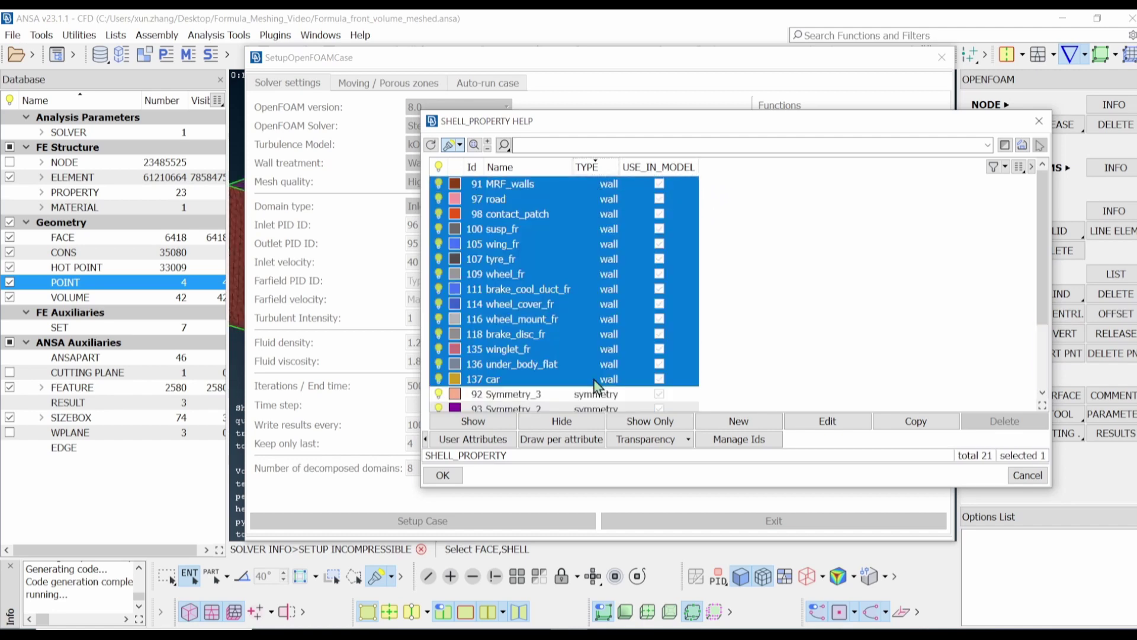
pyautogui.click(458, 475)
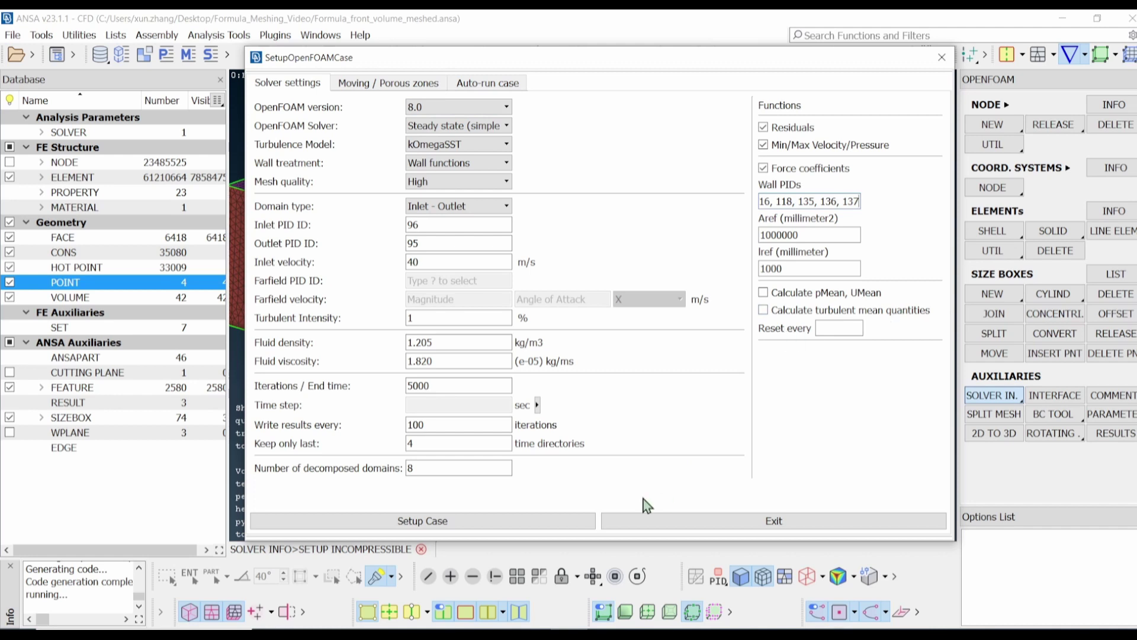
# Create the OpenFOAM case files, then exit the case setup dialog
pyautogui.click(432, 524)
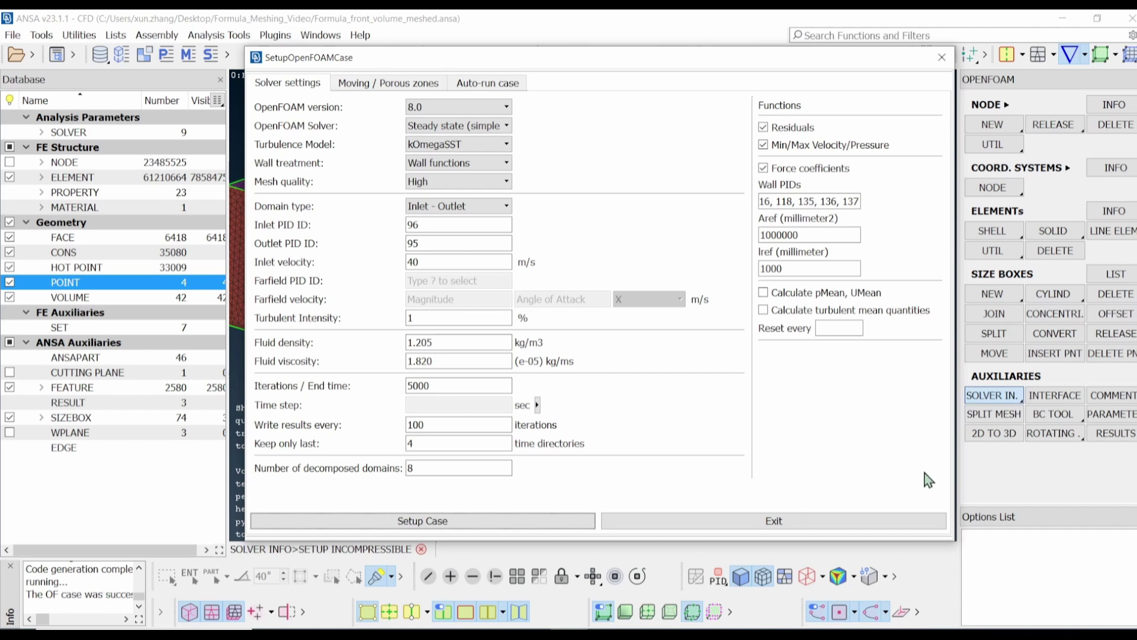
pyautogui.click(788, 521)
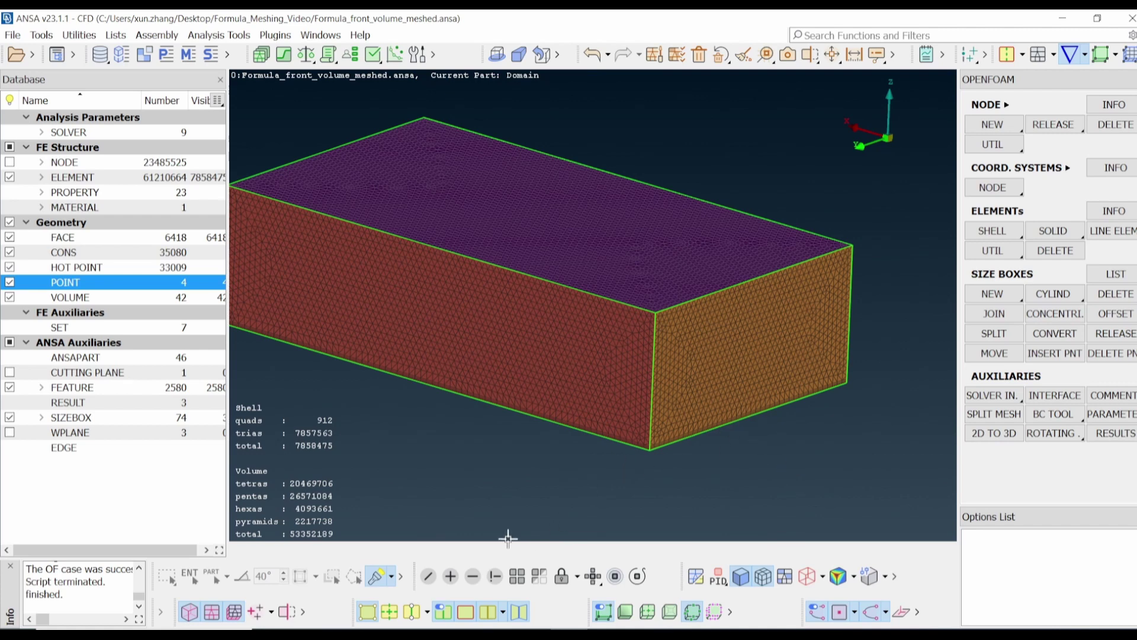
# In Not mode with whole-property picking, hide the domain's top and front faces
pyautogui.click(472, 576)
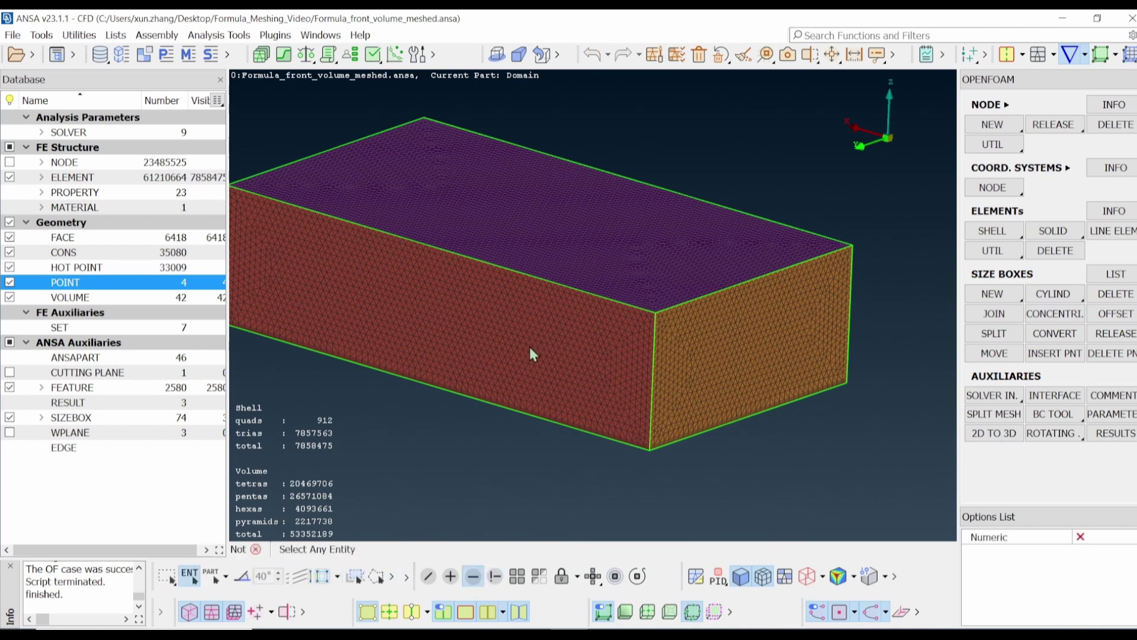
pyautogui.click(226, 579)
pyautogui.click(244, 540)
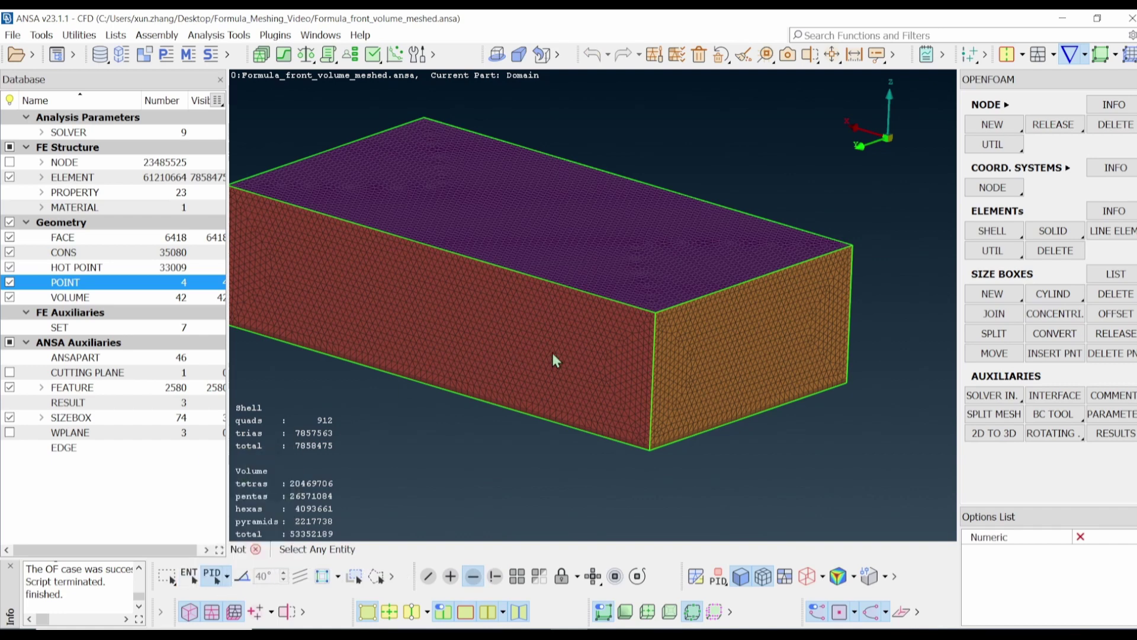
pyautogui.click(623, 275)
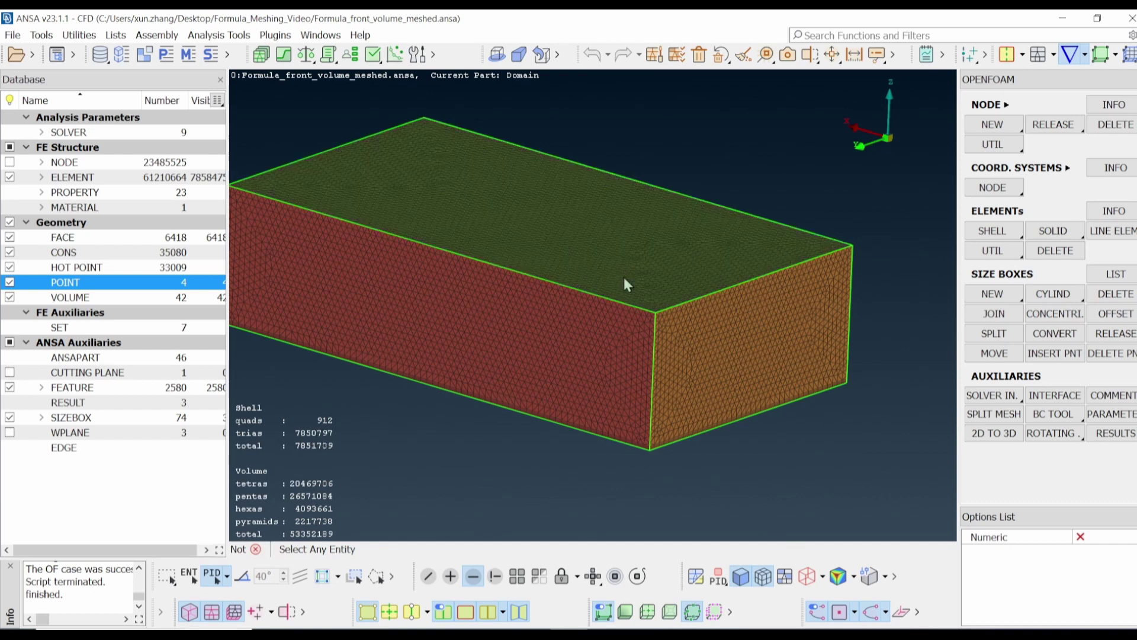
pyautogui.click(737, 333)
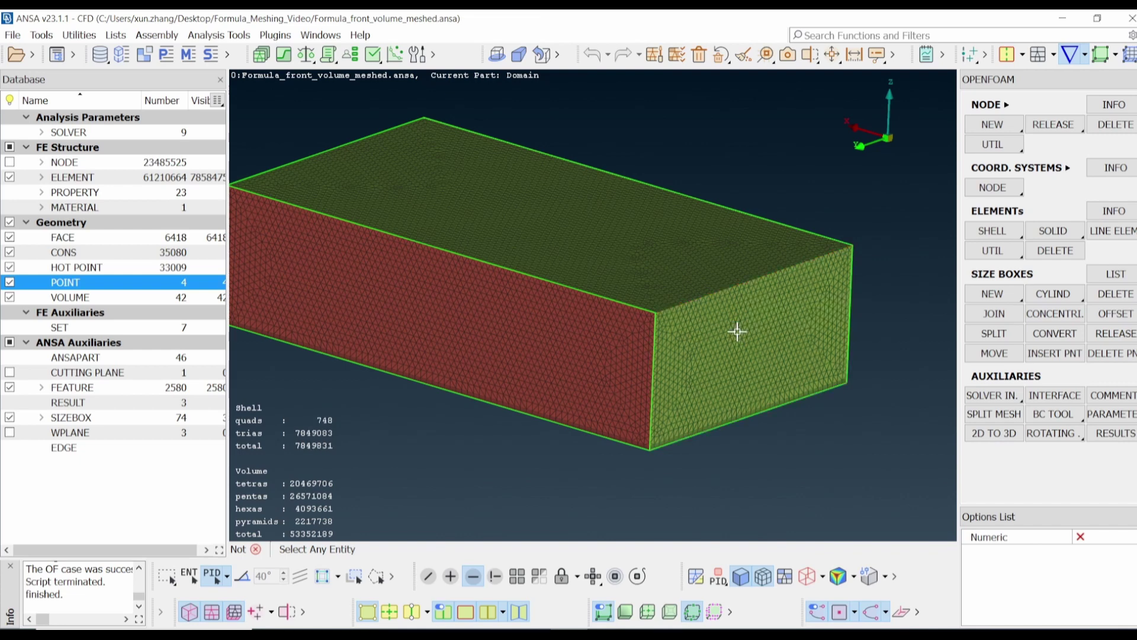
pyautogui.middleClick(737, 333)
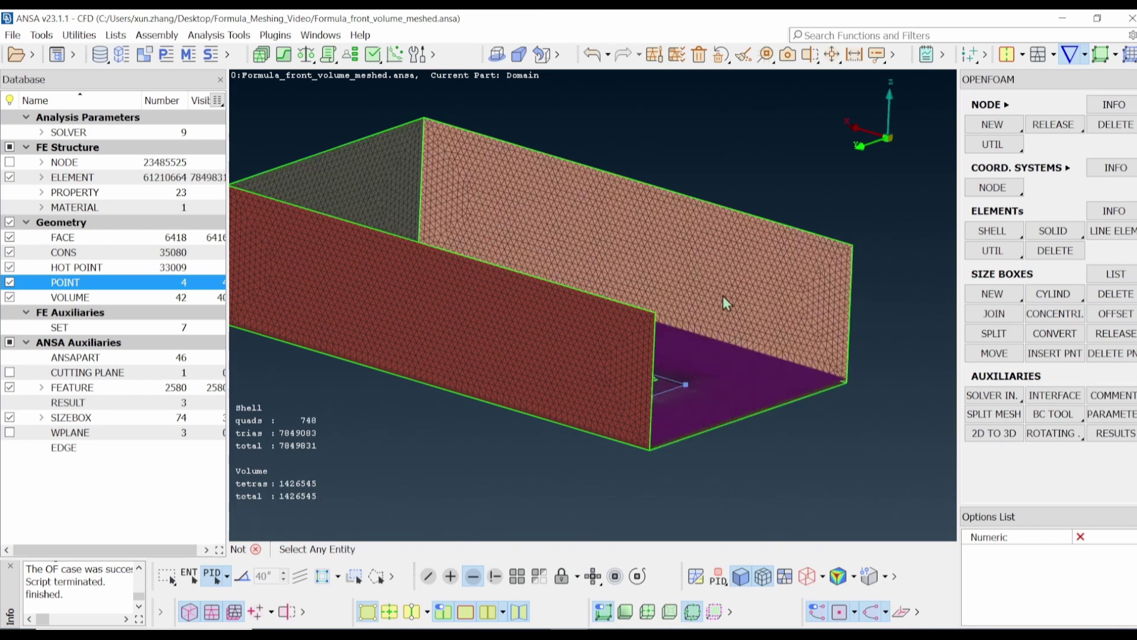
# Hide the pink and red side walls, rear outlet wall and top_cap_fluid, keeping the road floor visible
pyautogui.click(722, 291)
pyautogui.click(560, 330)
pyautogui.click(385, 162)
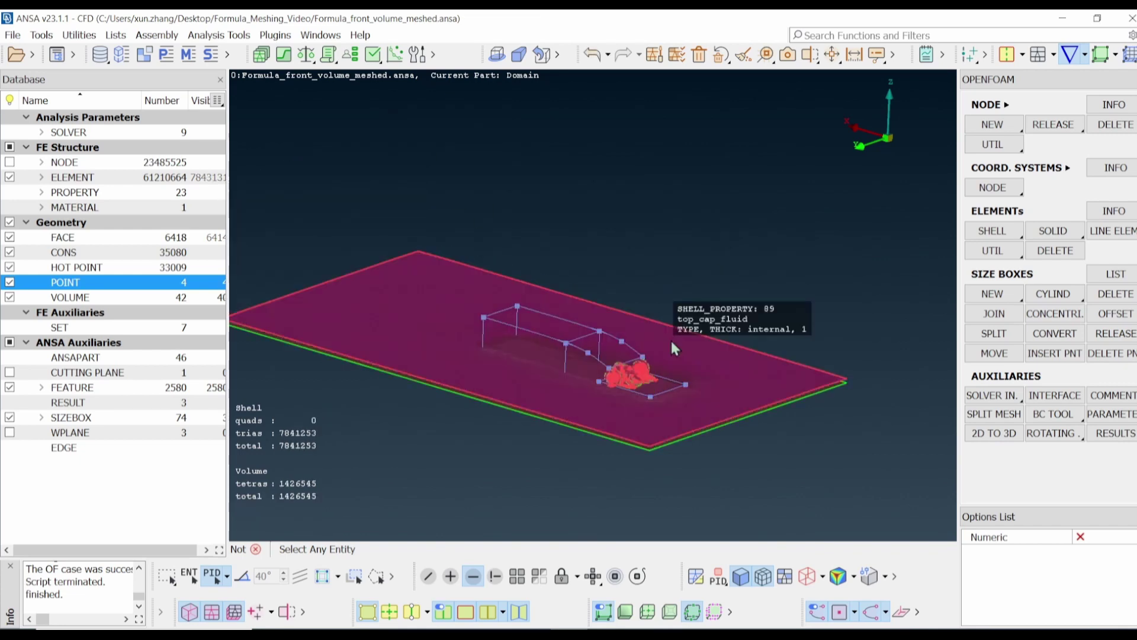
pyautogui.scroll(8, 635, 372)
pyautogui.click(621, 383)
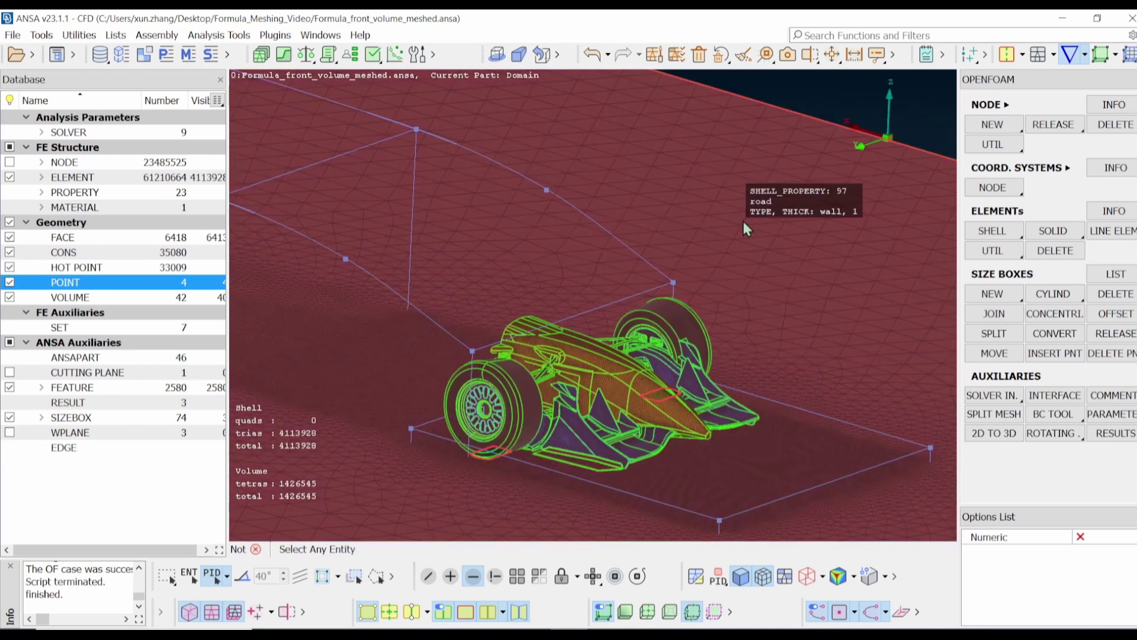
pyautogui.click(745, 228)
pyautogui.middleClick(745, 228)
pyautogui.keyDown('ctrl'); pyautogui.moveTo(727, 302); pyautogui.dragTo(684, 318); pyautogui.keyUp('ctrl')
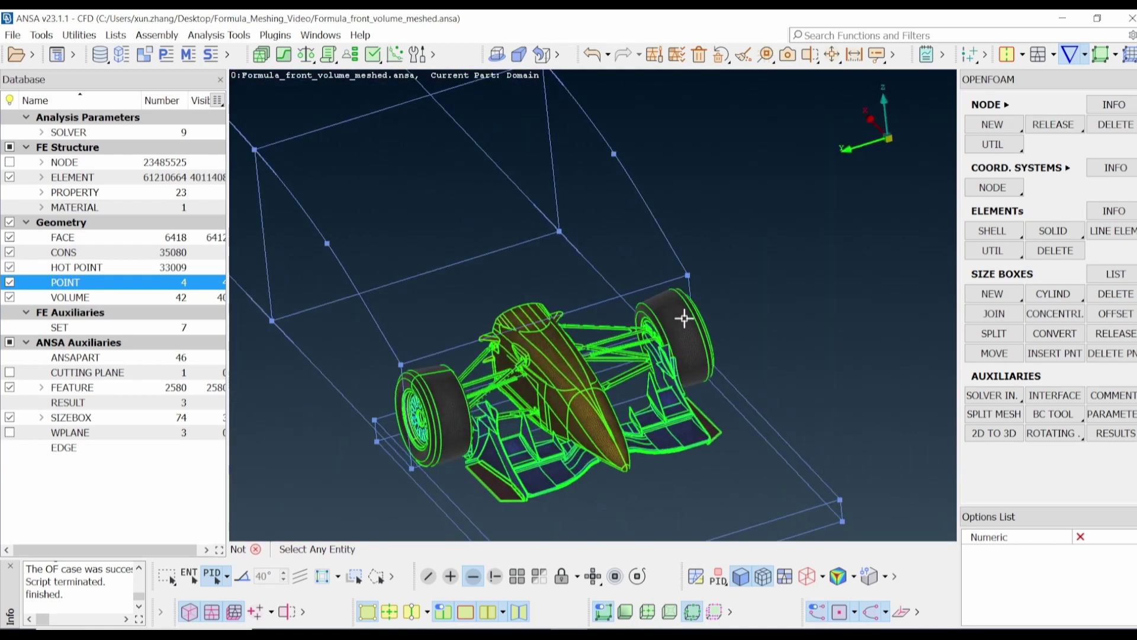
pyautogui.hotkey('ctrl', 'z')
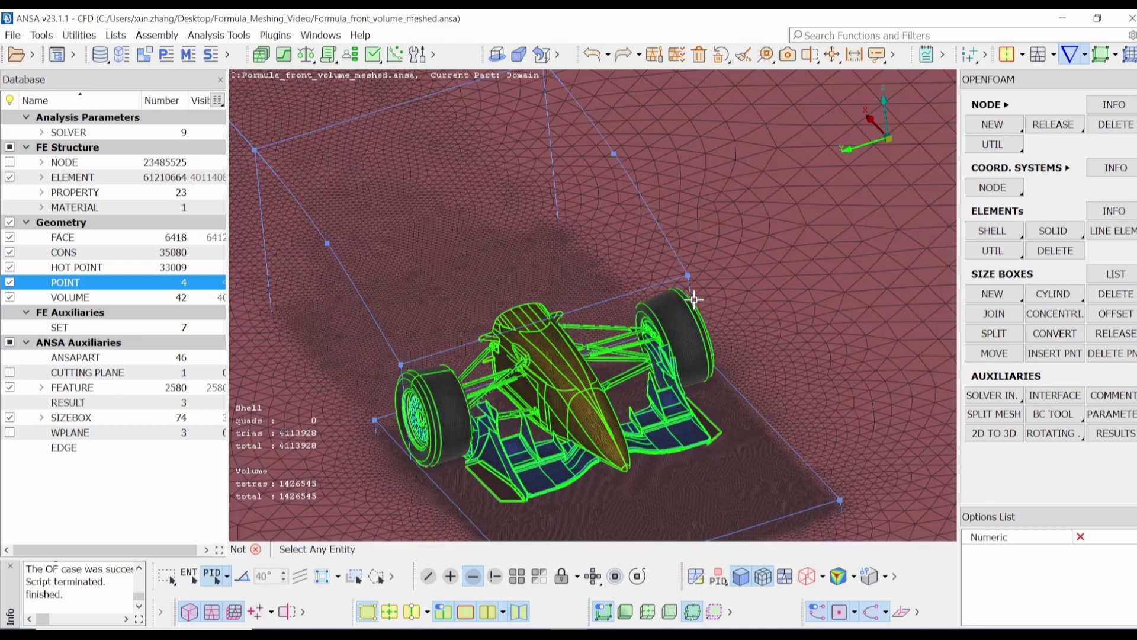
pyautogui.scroll(-3, 694, 300)
pyautogui.scroll(8, 513, 388)
pyautogui.keyDown('ctrl'); pyautogui.moveTo(549, 317); pyautogui.dragTo(534, 262); pyautogui.keyUp('ctrl')
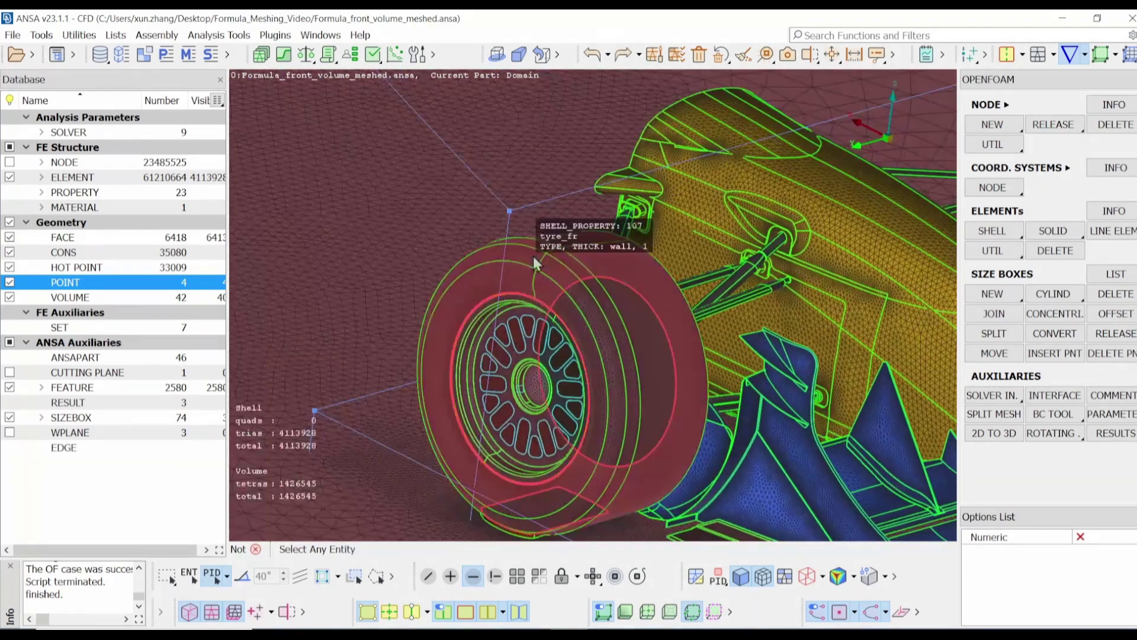
# Open the Properties list and select the MRF_fluid property
pyautogui.click(167, 55)
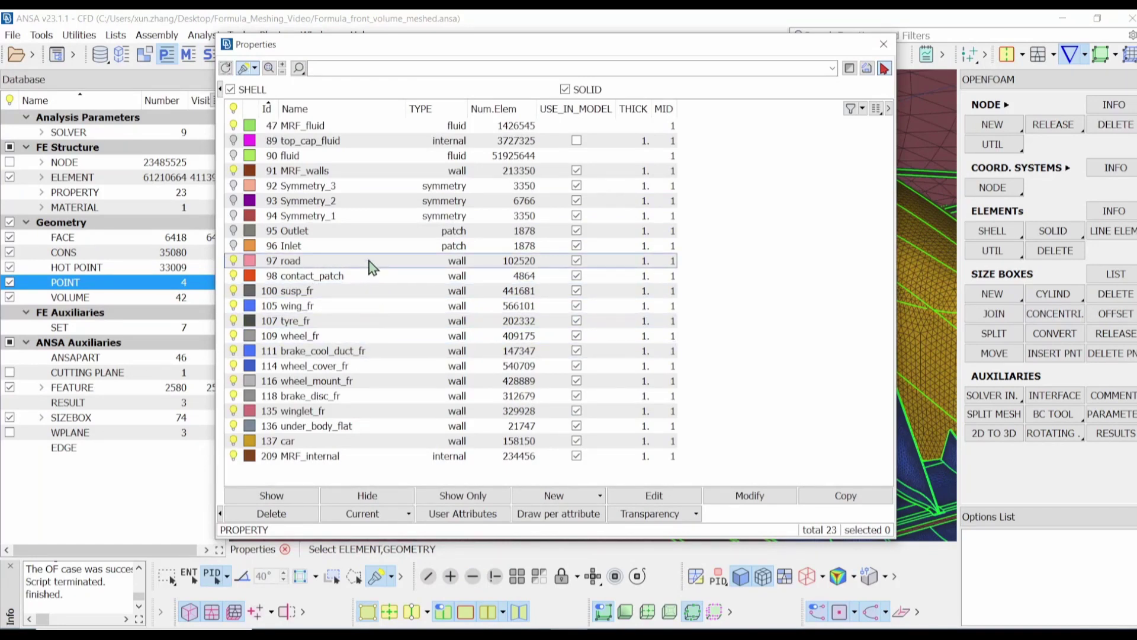
pyautogui.click(338, 126)
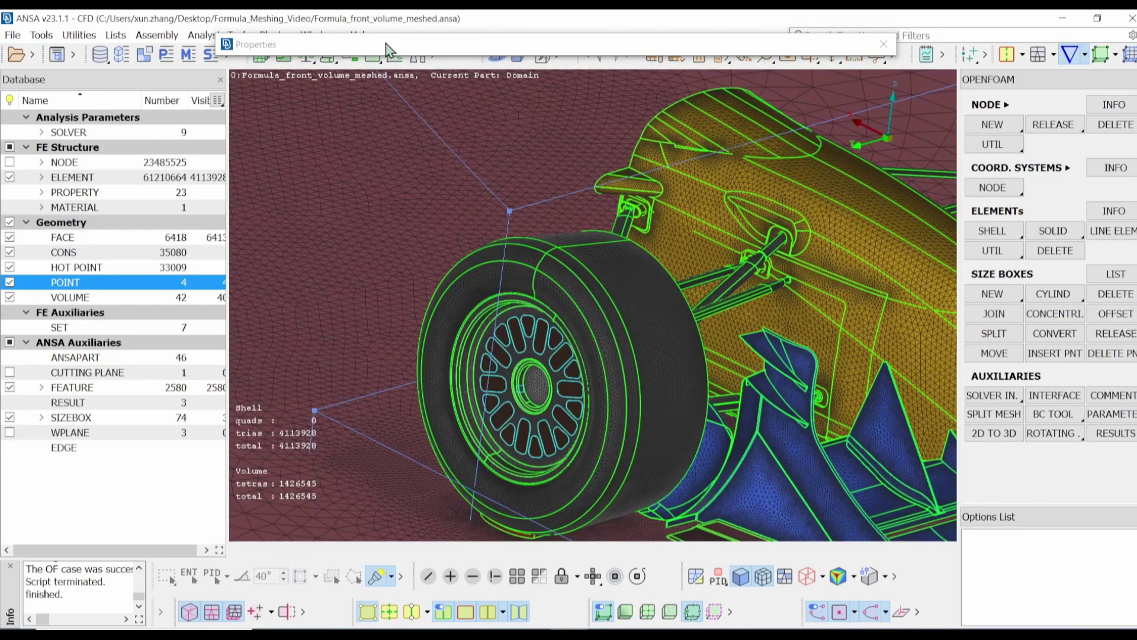
pyautogui.moveTo(386, 43)
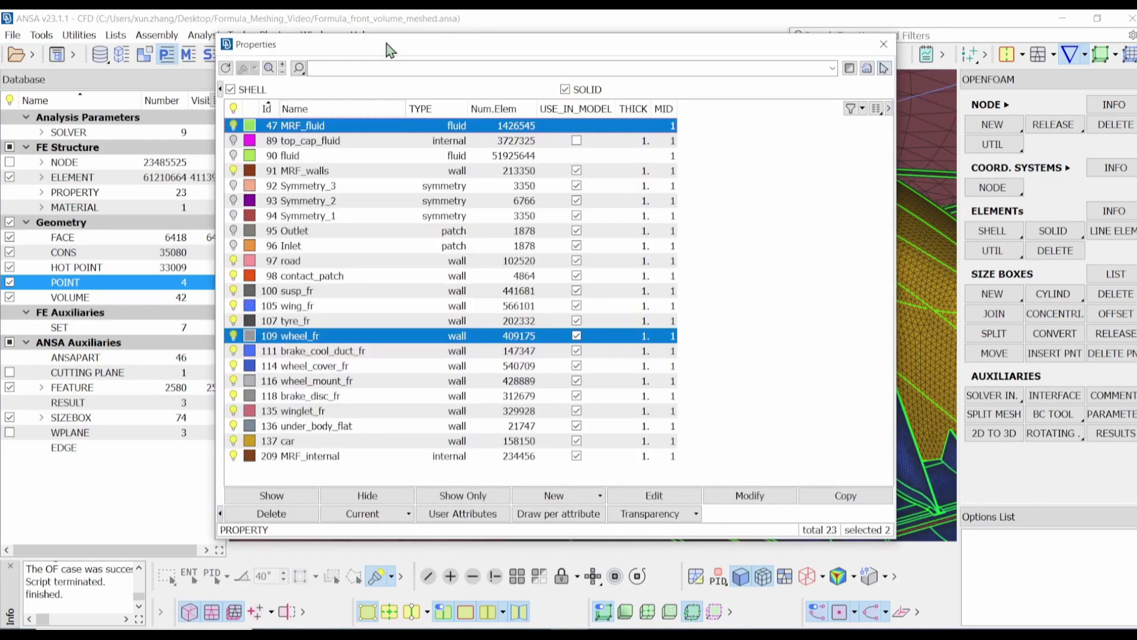
pyautogui.click(748, 318)
pyautogui.click(361, 123)
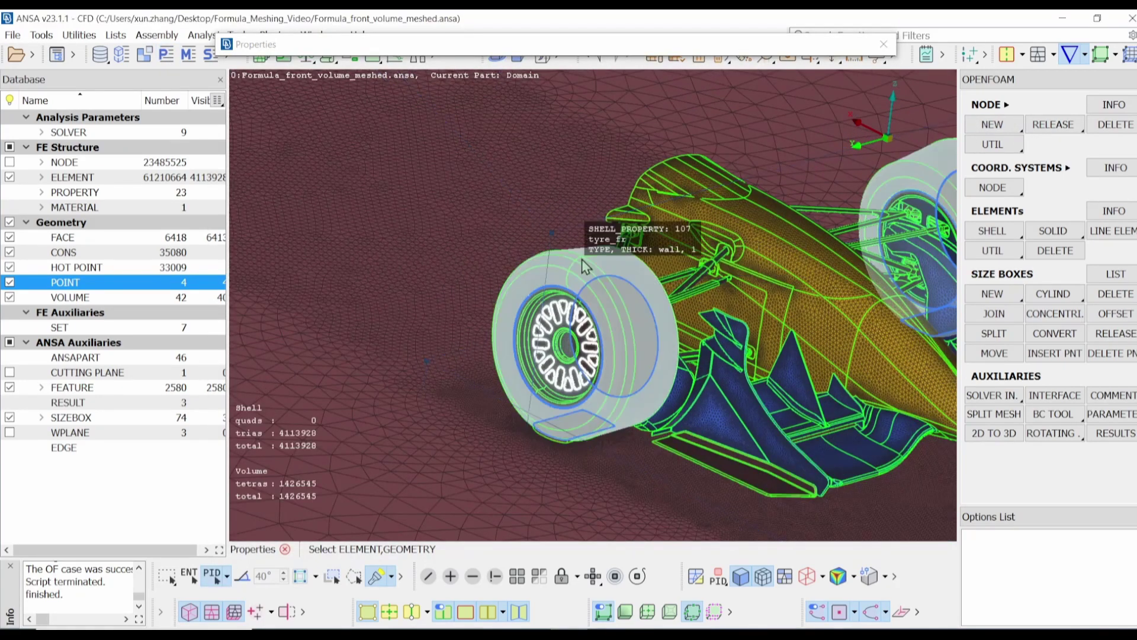
# Rotate to a low side view and zoom in on the front wheel, then close the property list
pyautogui.scroll(-2, 664, 297)
pyautogui.scroll(-2, 674, 332)
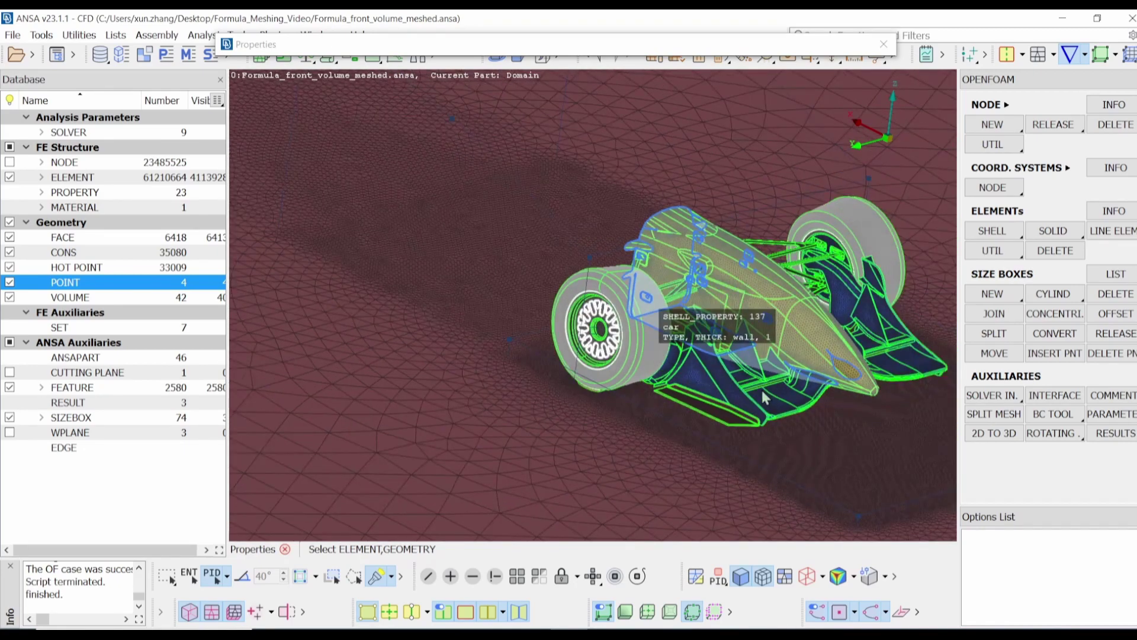
pyautogui.scroll(-3, 760, 387)
pyautogui.keyDown('ctrl'); pyautogui.moveTo(666, 368); pyautogui.dragTo(741, 386); pyautogui.keyUp('ctrl')
pyautogui.keyDown('ctrl'); pyautogui.moveTo(703, 306); pyautogui.dragTo(567, 338); pyautogui.keyUp('ctrl')
pyautogui.scroll(10, 710, 351)
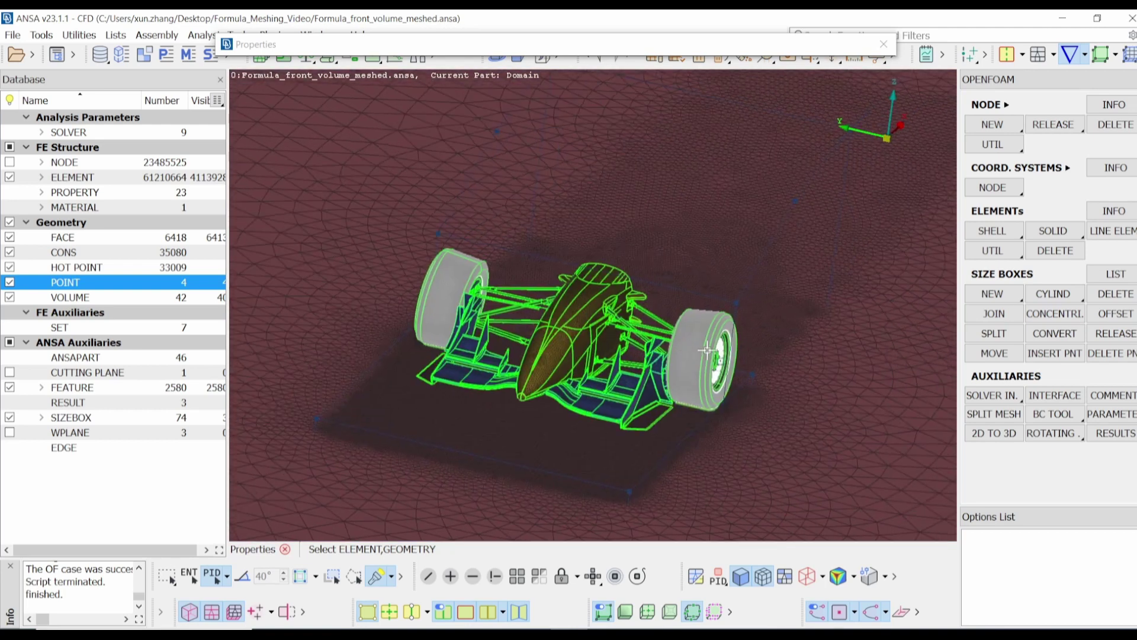
pyautogui.keyDown('ctrl'); pyautogui.moveTo(694, 348); pyautogui.dragTo(659, 334, button='middle'); pyautogui.keyUp('ctrl')
pyautogui.keyDown('ctrl'); pyautogui.moveTo(659, 333); pyautogui.dragTo(645, 44, button='right'); pyautogui.keyUp('ctrl')
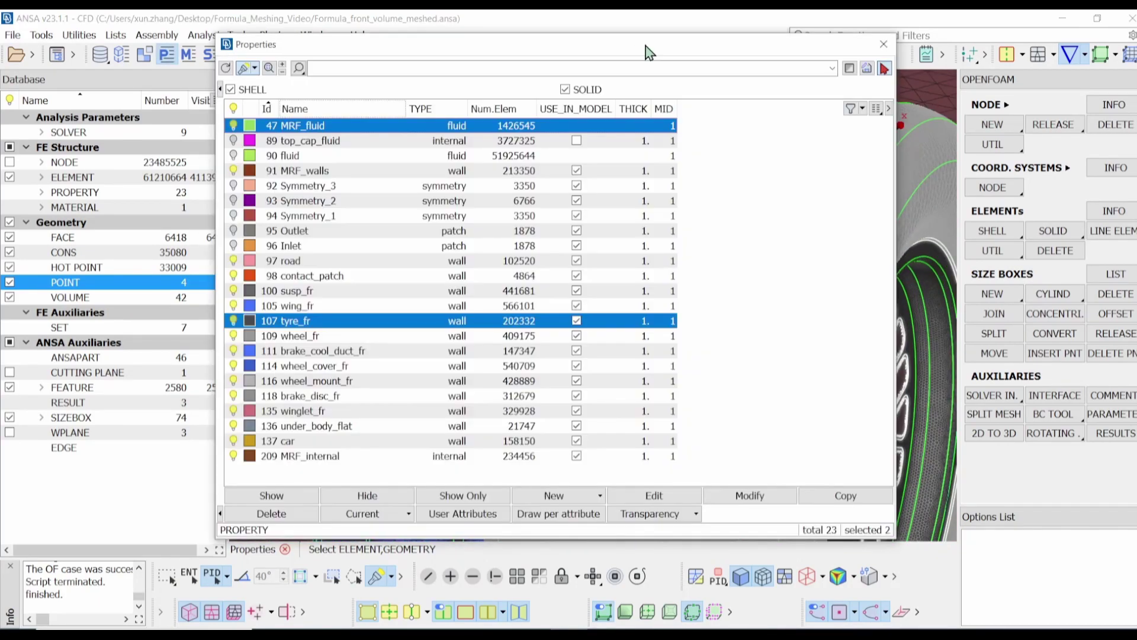
pyautogui.click(884, 43)
# Rotate and zoom in close on the front wheel rim, then switch the deck from OPENFOAM to MESH
pyautogui.scroll(-10, 614, 310)
pyautogui.moveTo(638, 325)
pyautogui.keyDown('ctrl'); pyautogui.mouseDown()
pyautogui.moveTo(664, 289)
pyautogui.moveTo(649, 323)
pyautogui.mouseUp(); pyautogui.keyUp('ctrl')
pyautogui.keyDown('ctrl'); pyautogui.moveTo(631, 337); pyautogui.dragTo(673, 338, button='middle'); pyautogui.keyUp('ctrl')
pyautogui.keyDown('ctrl'); pyautogui.moveTo(641, 331); pyautogui.dragTo(614, 341); pyautogui.keyUp('ctrl')
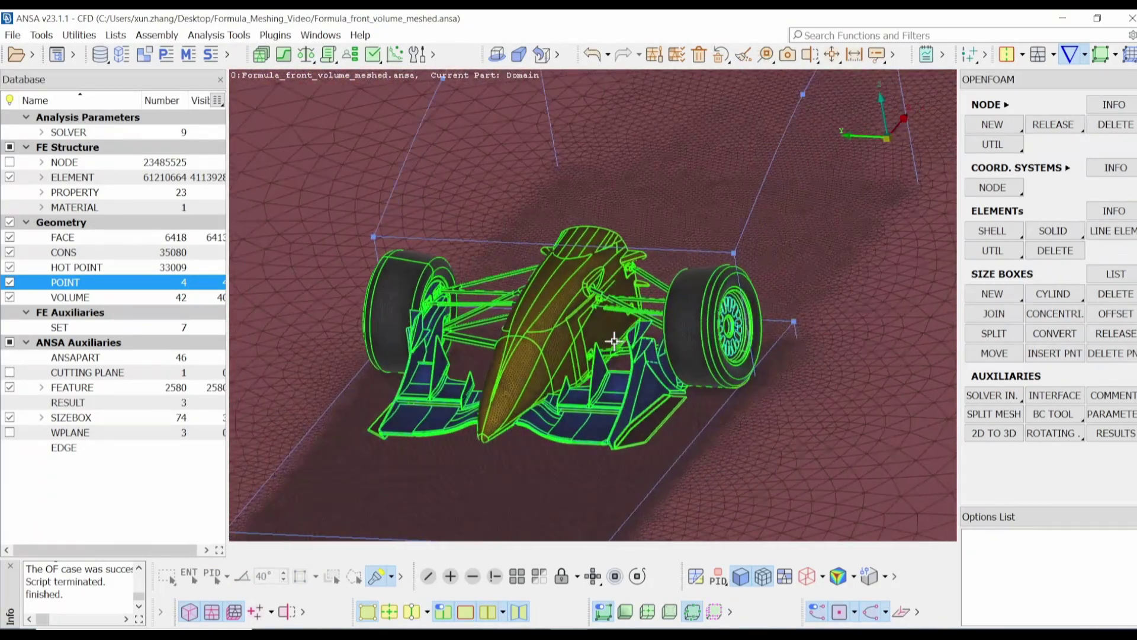
pyautogui.scroll(4, 750, 353)
pyautogui.keyDown('ctrl'); pyautogui.moveTo(680, 319); pyautogui.dragTo(692, 311); pyautogui.keyUp('ctrl')
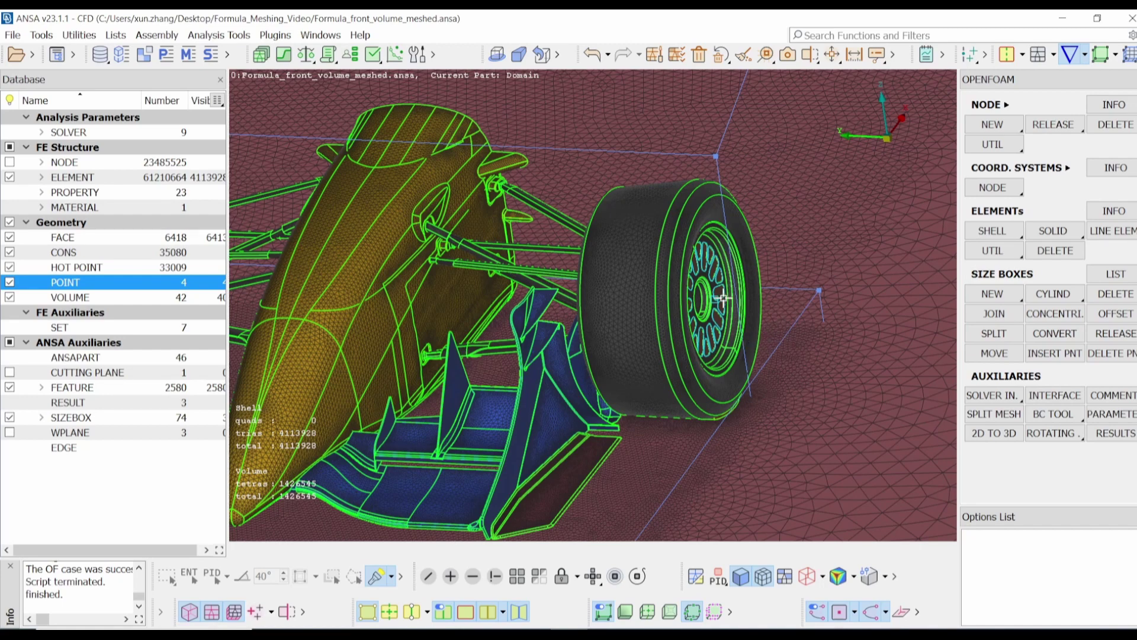
pyautogui.scroll(3, 709, 253)
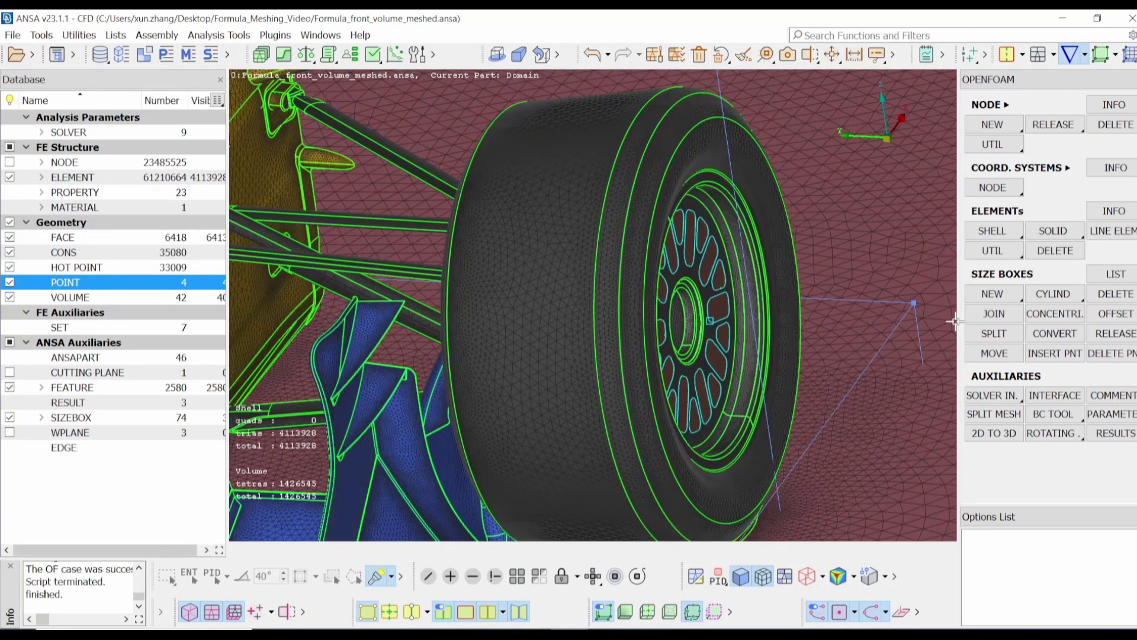
pyautogui.click(1039, 54)
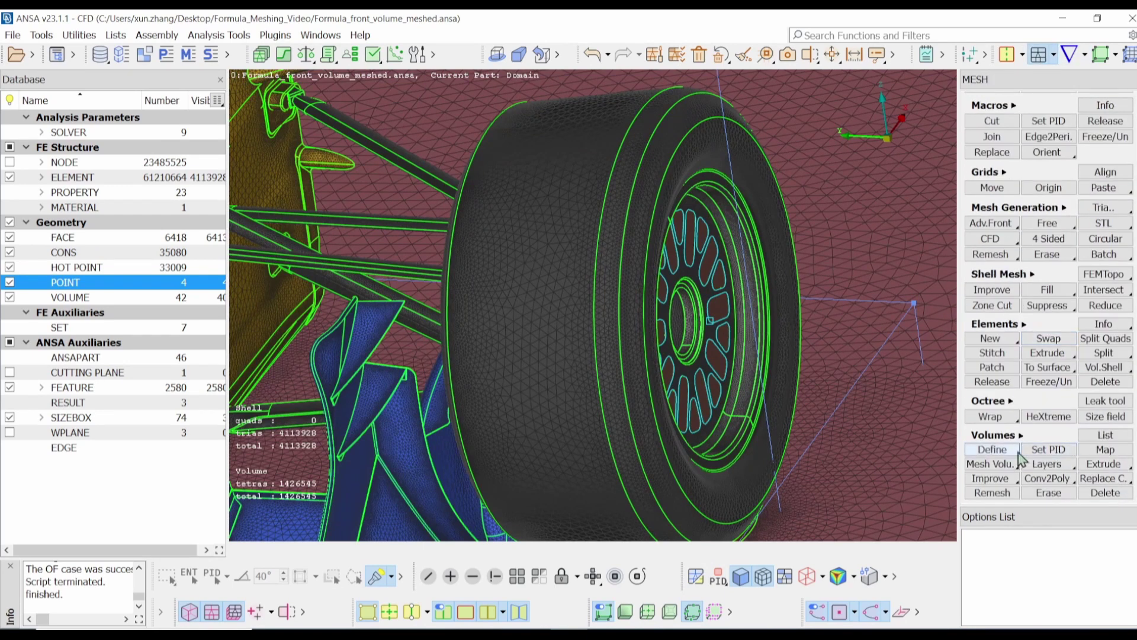
# Show only volume rows 3 through 42, the auto-detected MRF_fluid rim volumes
pyautogui.click(1105, 435)
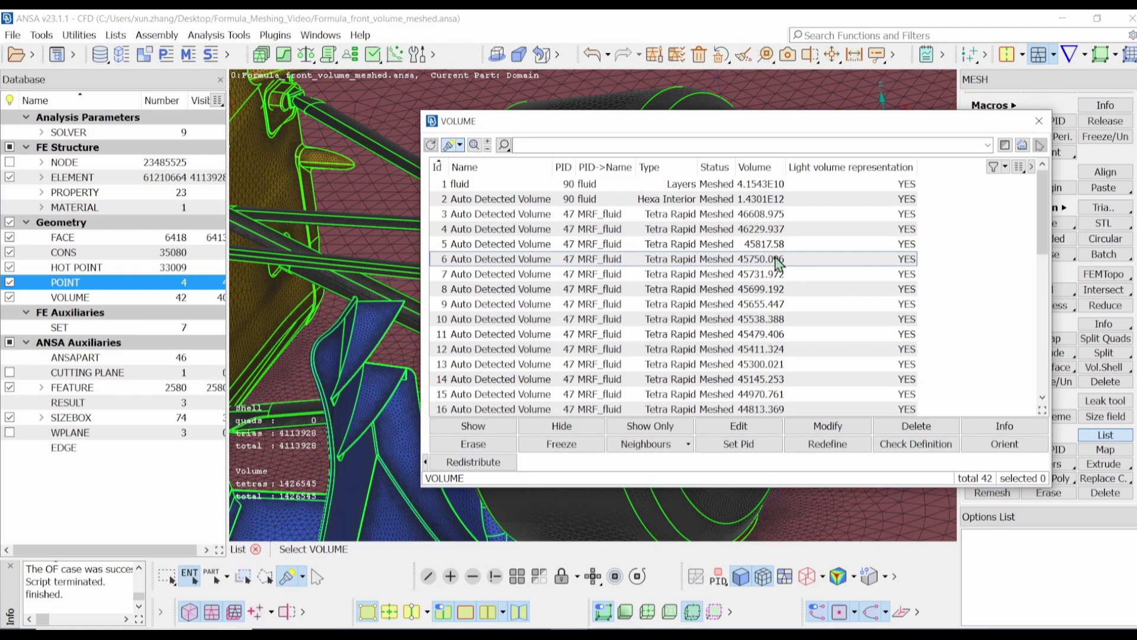
pyautogui.click(651, 213)
pyautogui.scroll(-8, 668, 356)
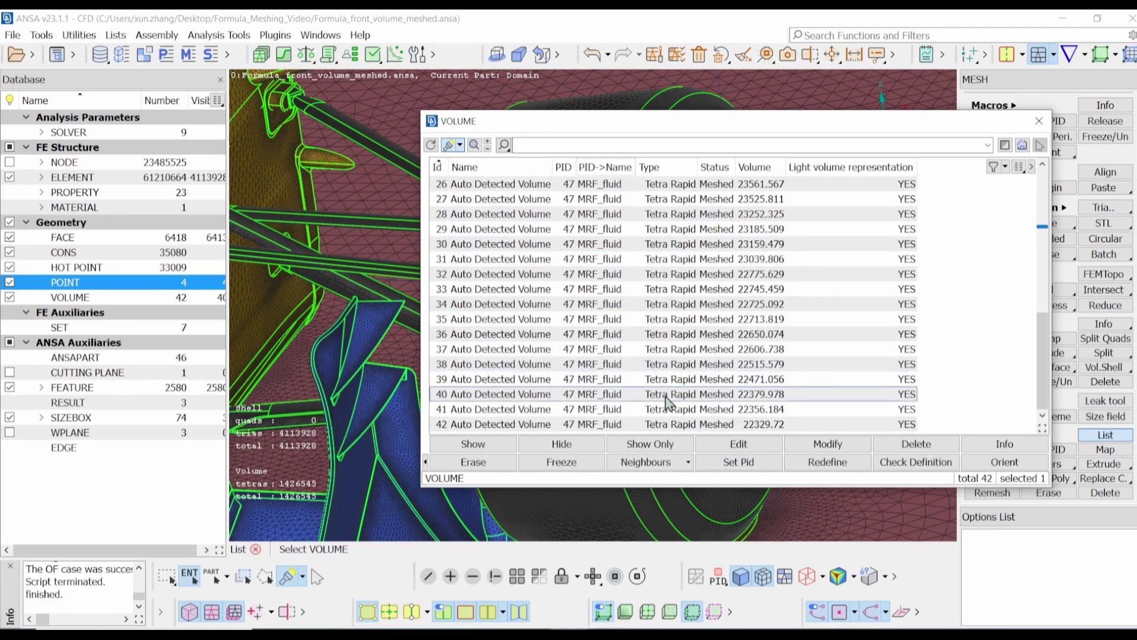
pyautogui.keyDown('shift'); pyautogui.click(652, 424); pyautogui.keyUp('shift')
pyautogui.rightClick(633, 357)
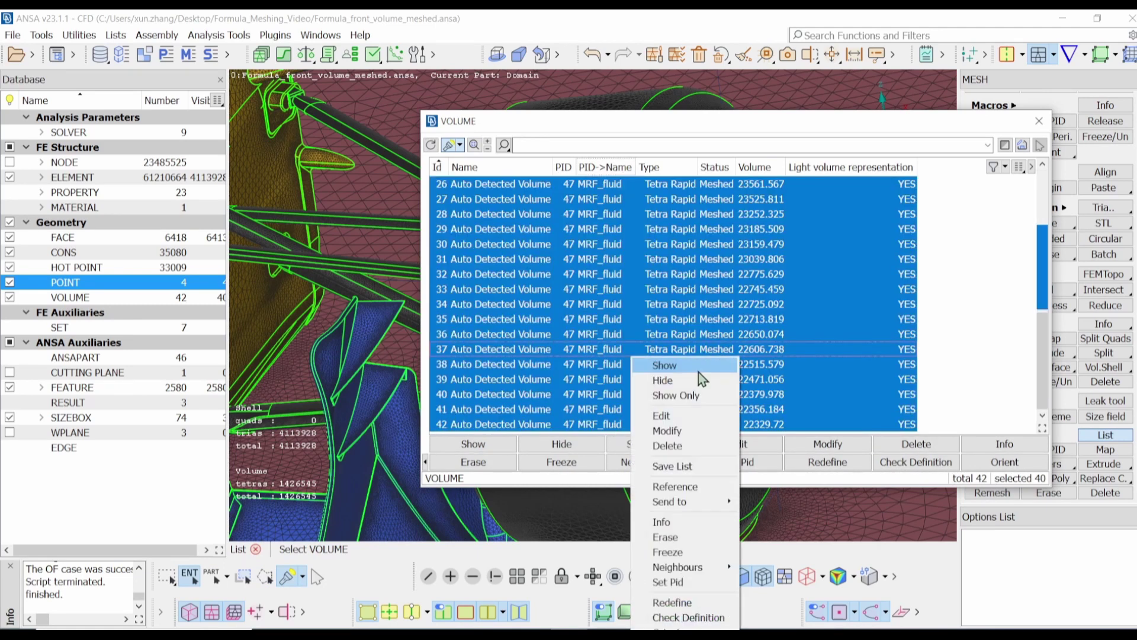
pyautogui.click(675, 395)
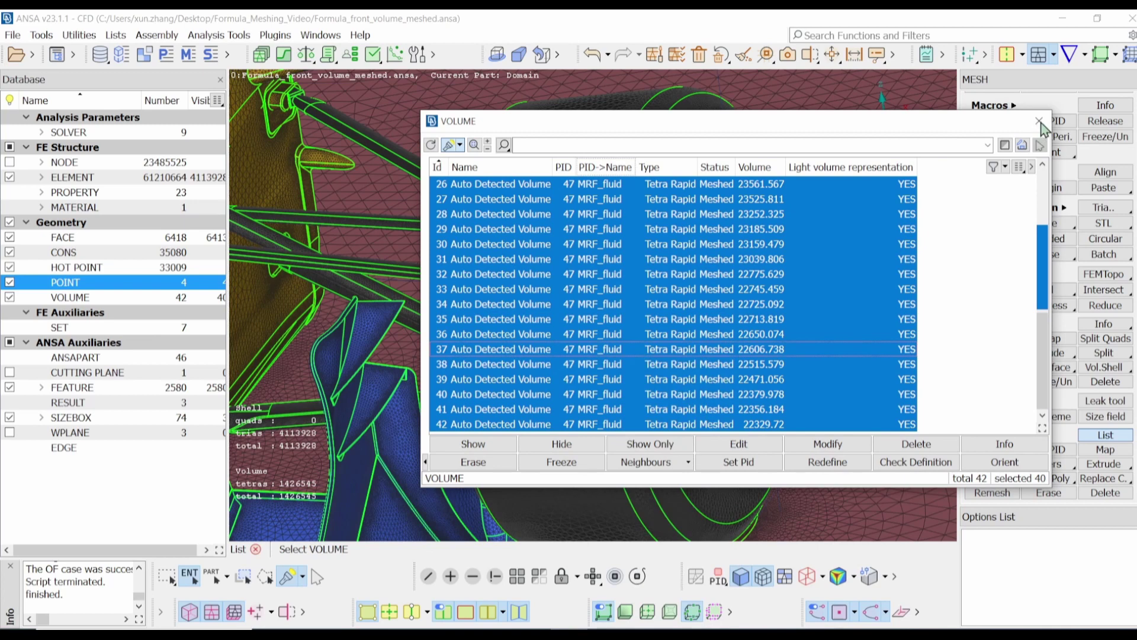
pyautogui.click(1039, 122)
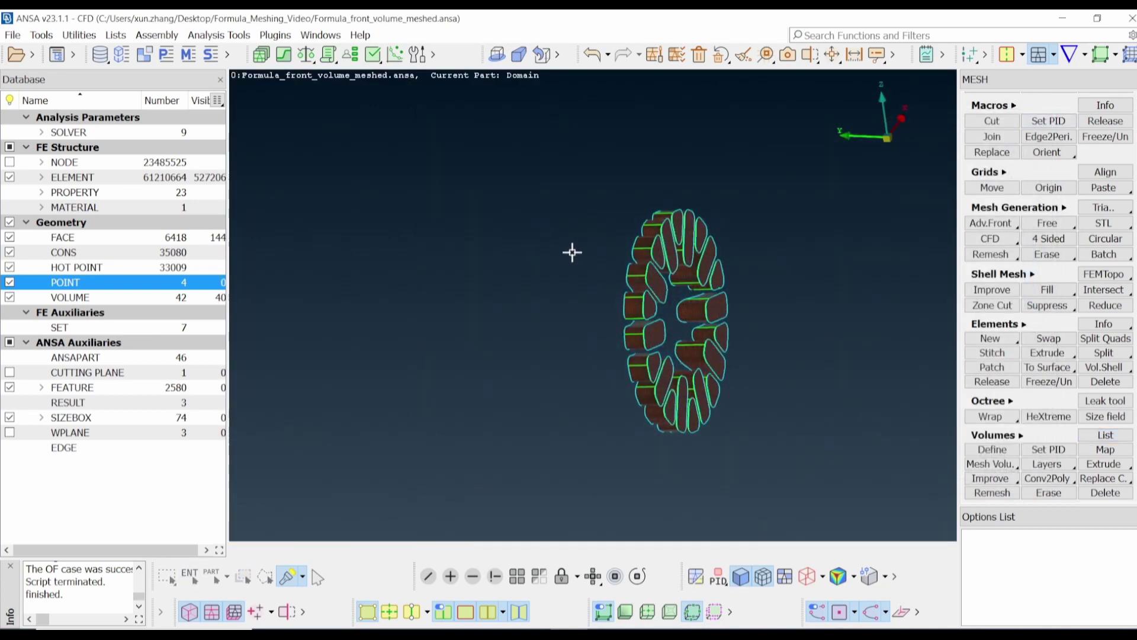
# Assign the first picked ring of rim volumes to a new left_MRF_fluid property
pyautogui.keyDown('ctrl'); pyautogui.moveTo(572, 253); pyautogui.dragTo(577, 252); pyautogui.keyUp('ctrl')
pyautogui.scroll(-7, 741, 317)
pyautogui.keyDown('ctrl'); pyautogui.moveTo(593, 310); pyautogui.dragTo(621, 325); pyautogui.keyUp('ctrl')
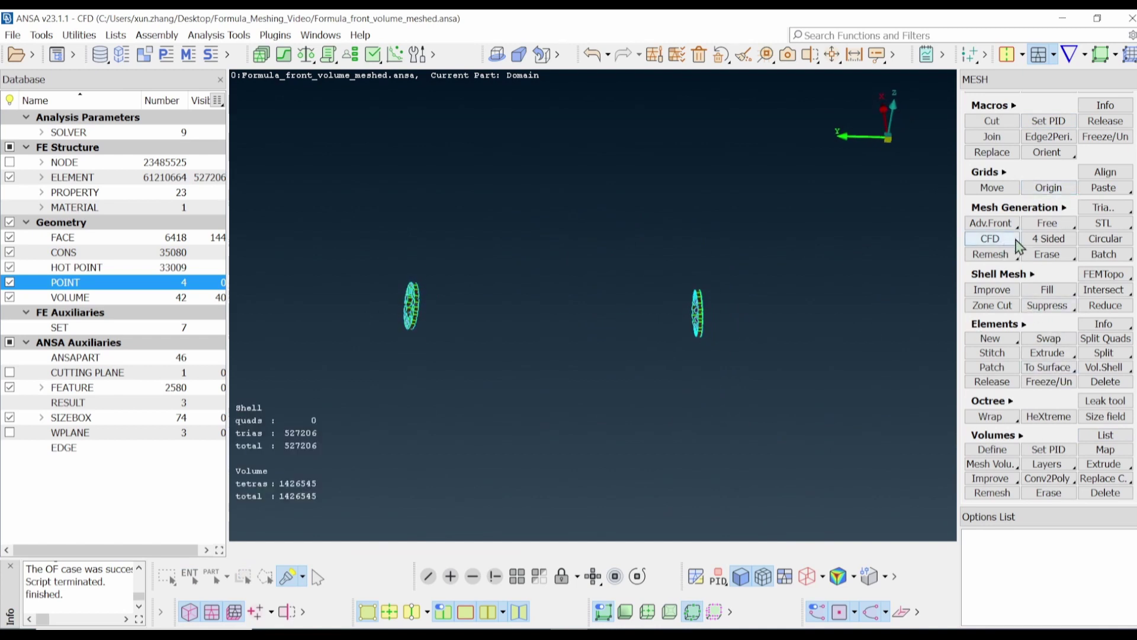
pyautogui.click(1049, 451)
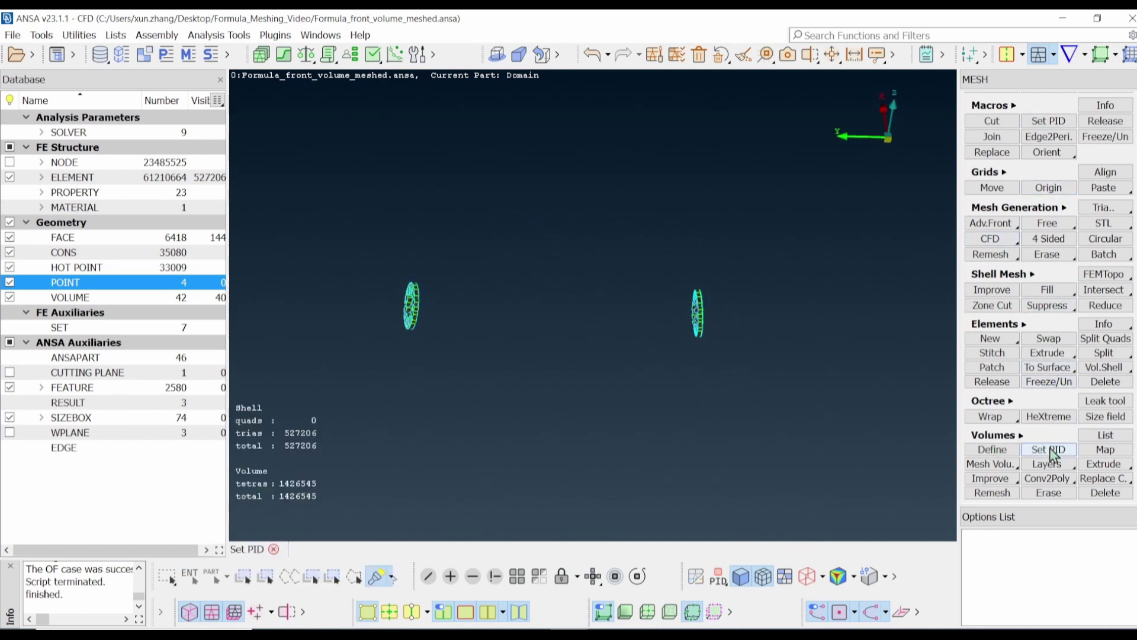
pyautogui.moveTo(739, 394); pyautogui.dragTo(650, 218)
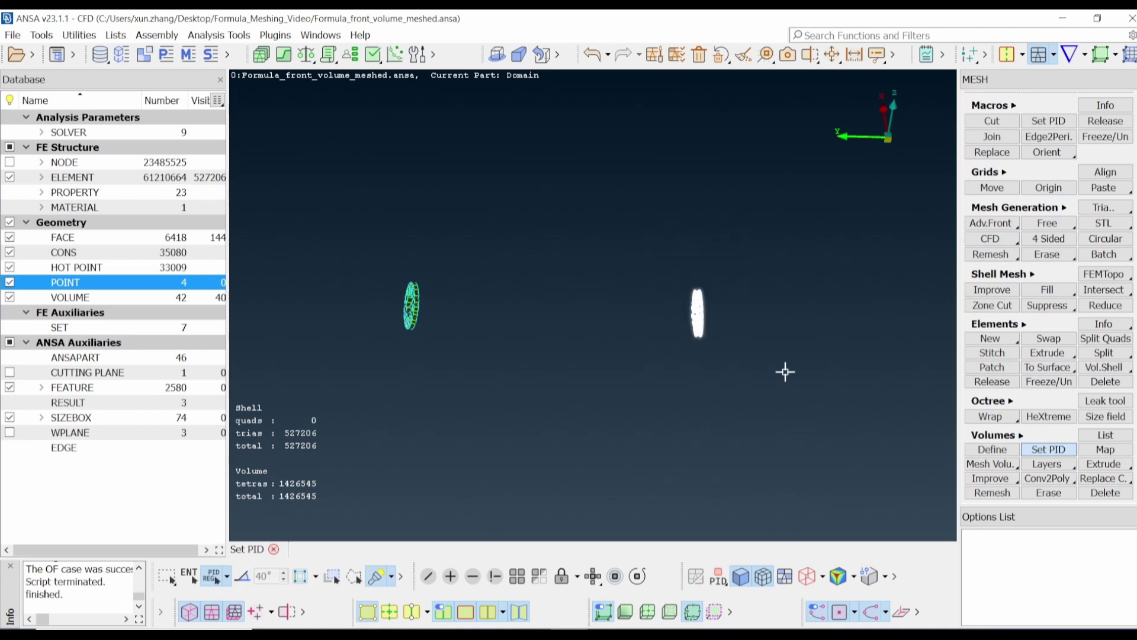
pyautogui.middleClick(741, 365)
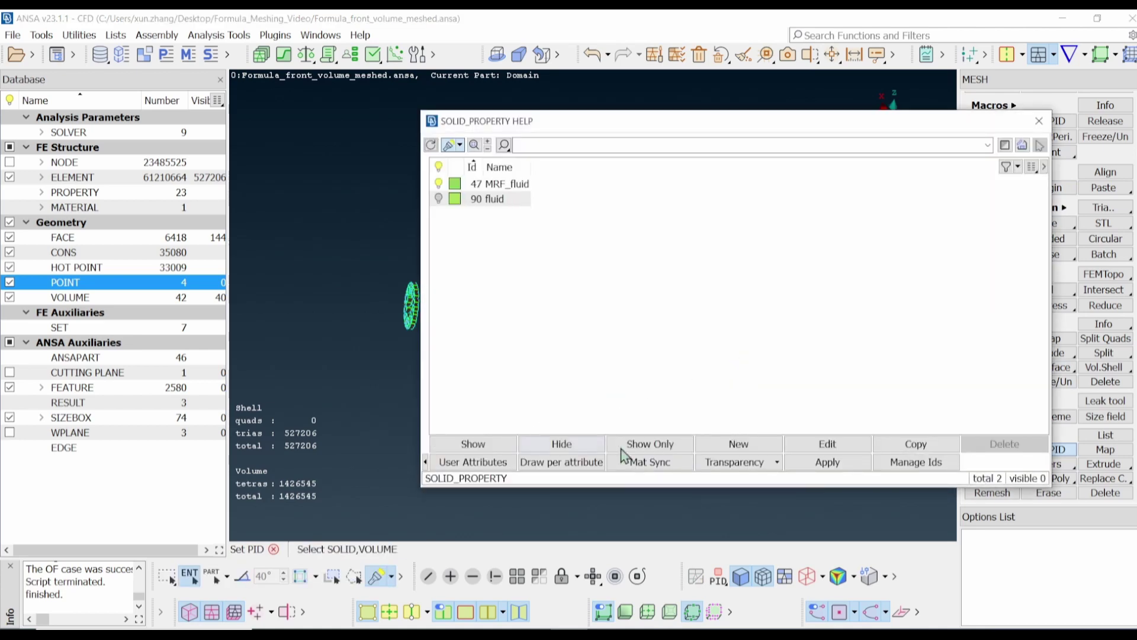
pyautogui.click(739, 445)
pyautogui.moveTo(456, 78); pyautogui.dragTo(361, 78)
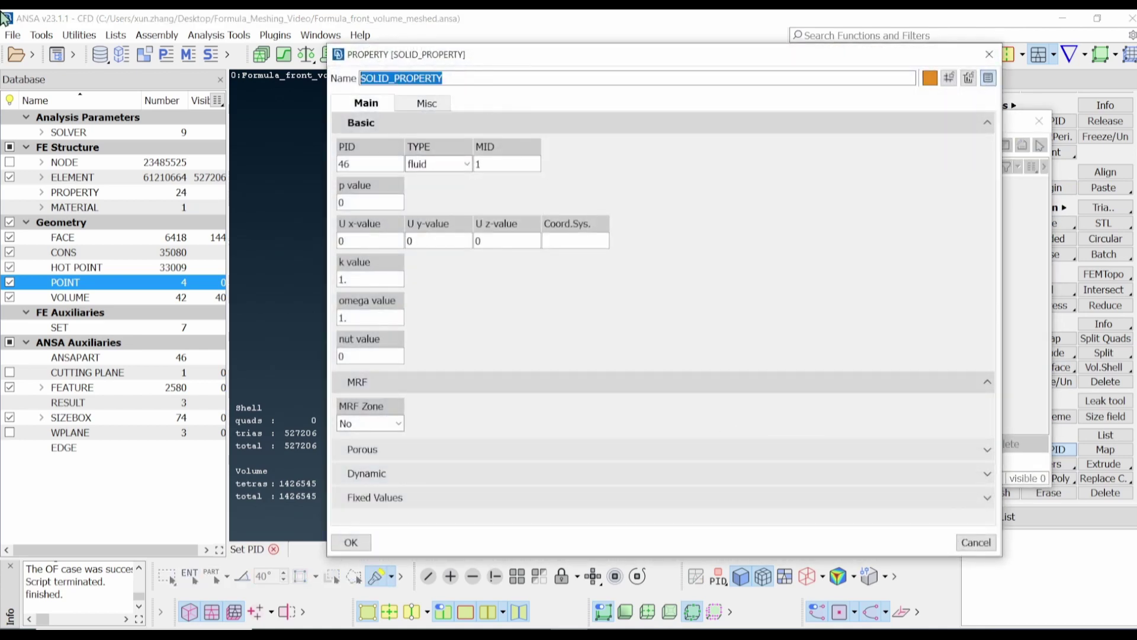
pyautogui.write('left_MRF_fluid')
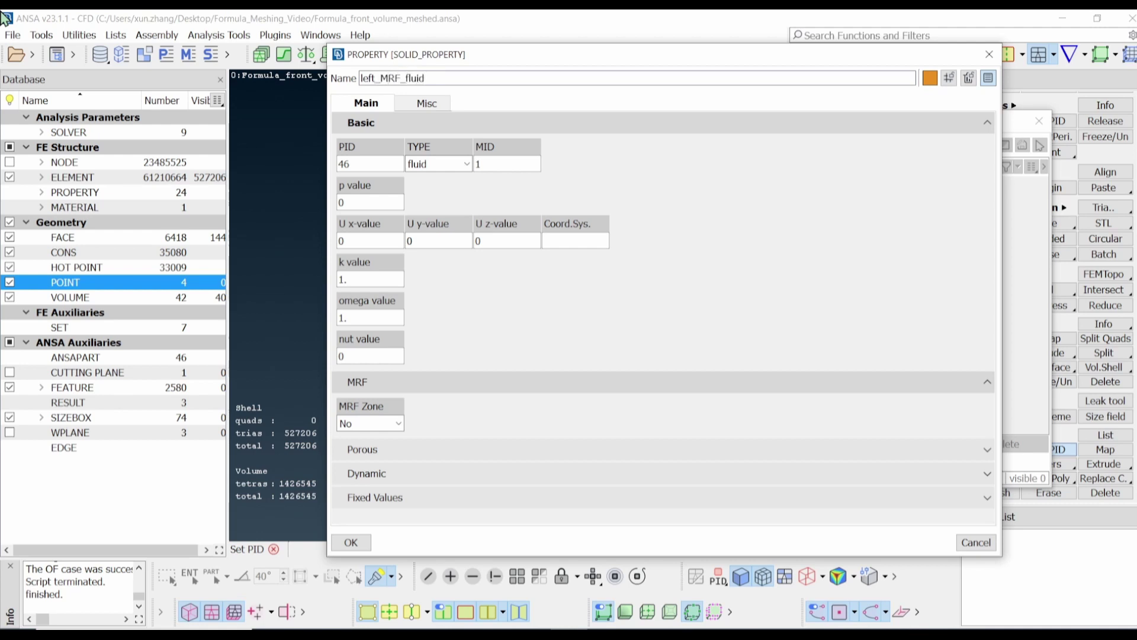
pyautogui.press('Return')
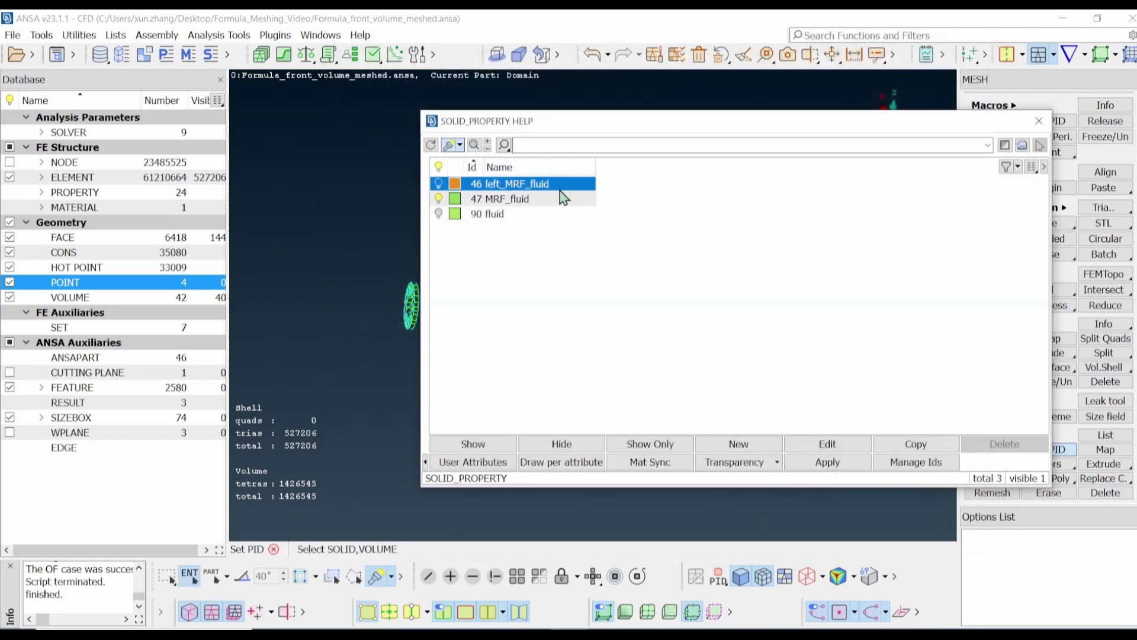
pyautogui.doubleClick(559, 189)
# Assign the other rim ring to a new right_MRF_fluid property, then bring up the Properties list
pyautogui.click(1053, 447)
pyautogui.moveTo(455, 373); pyautogui.dragTo(287, 138)
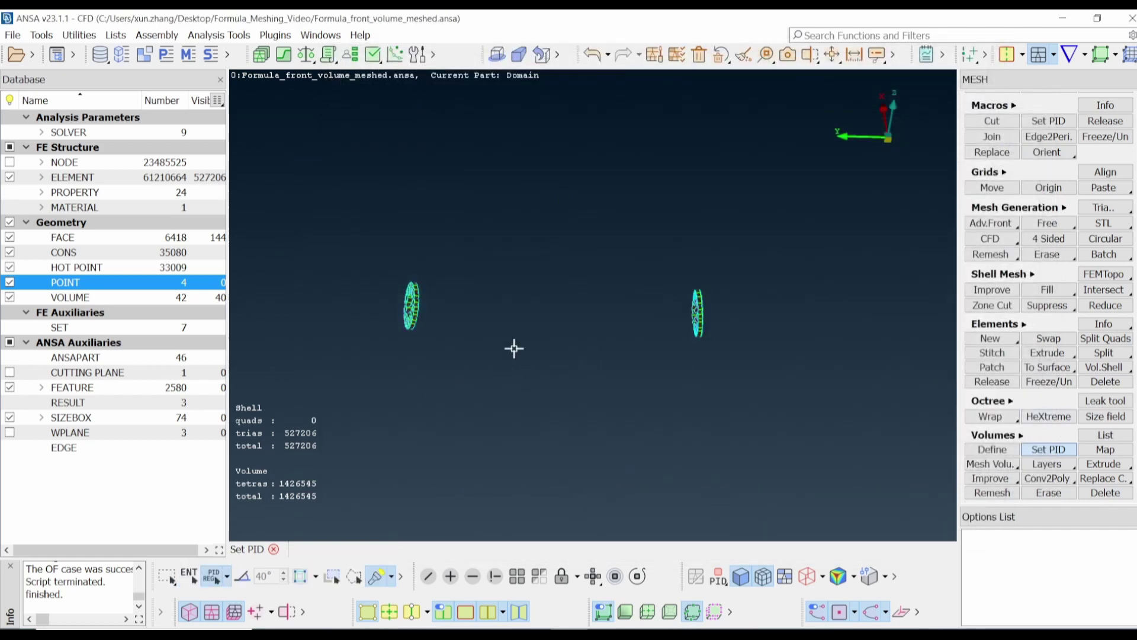
pyautogui.middleClick(575, 337)
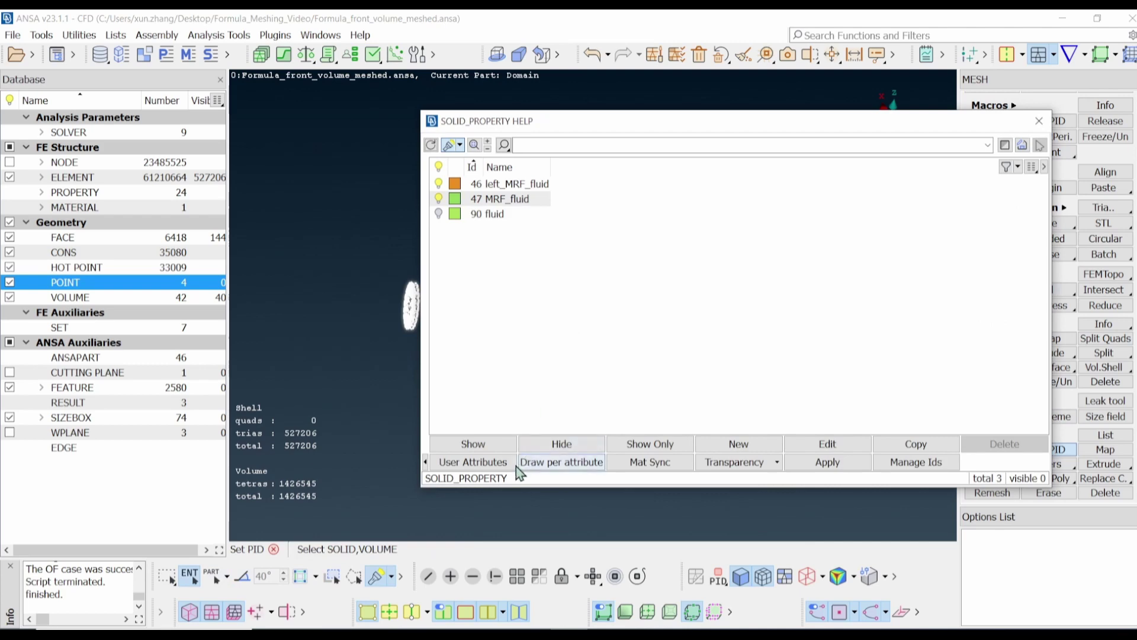
pyautogui.click(734, 443)
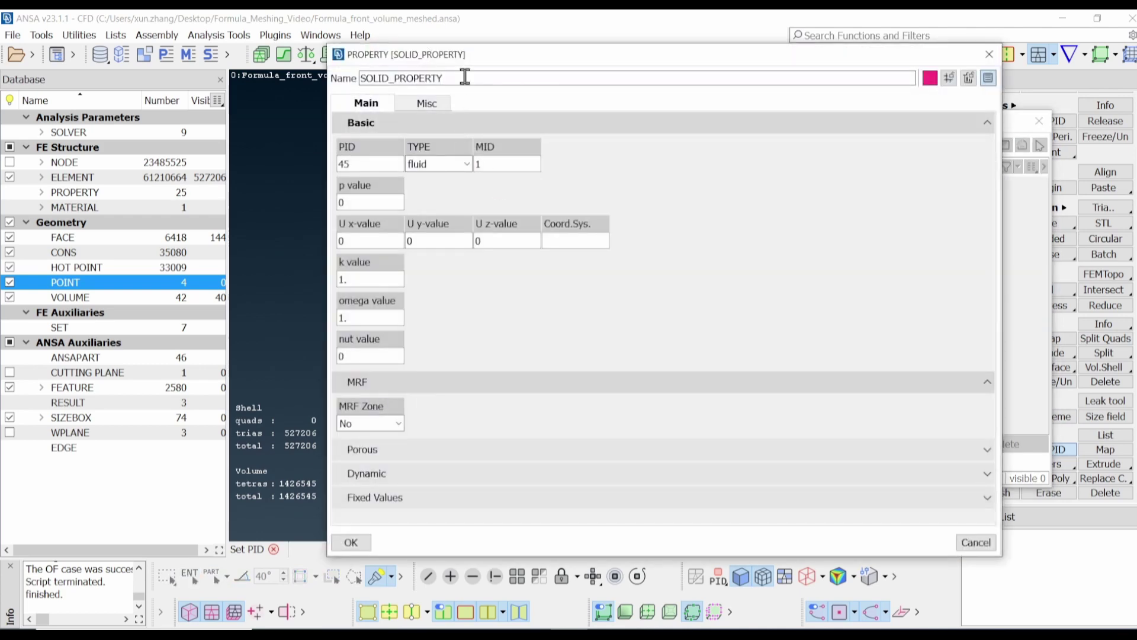
pyautogui.doubleClick(465, 77)
pyautogui.write('right_MRF_fluid')
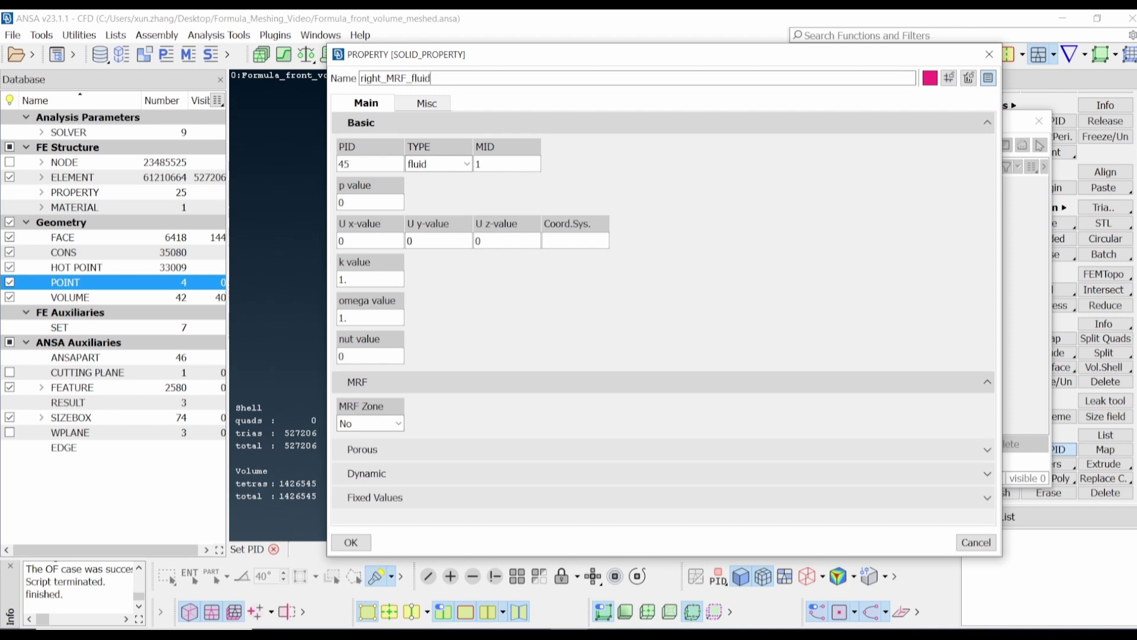
pyautogui.press('Return')
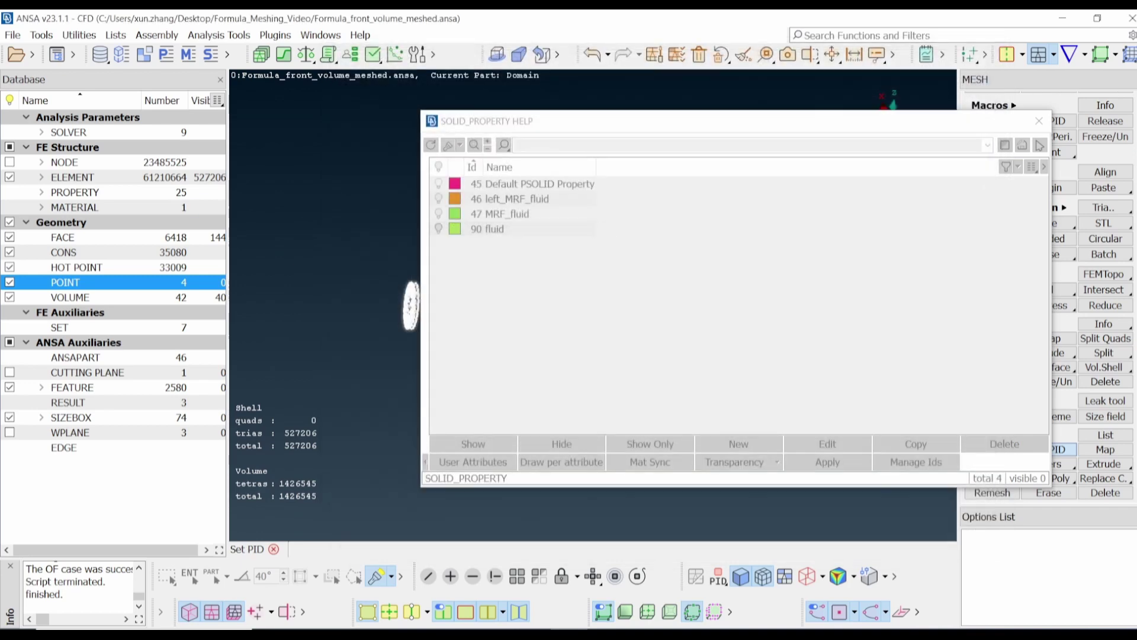
pyautogui.click(533, 185)
pyautogui.doubleClick(536, 189)
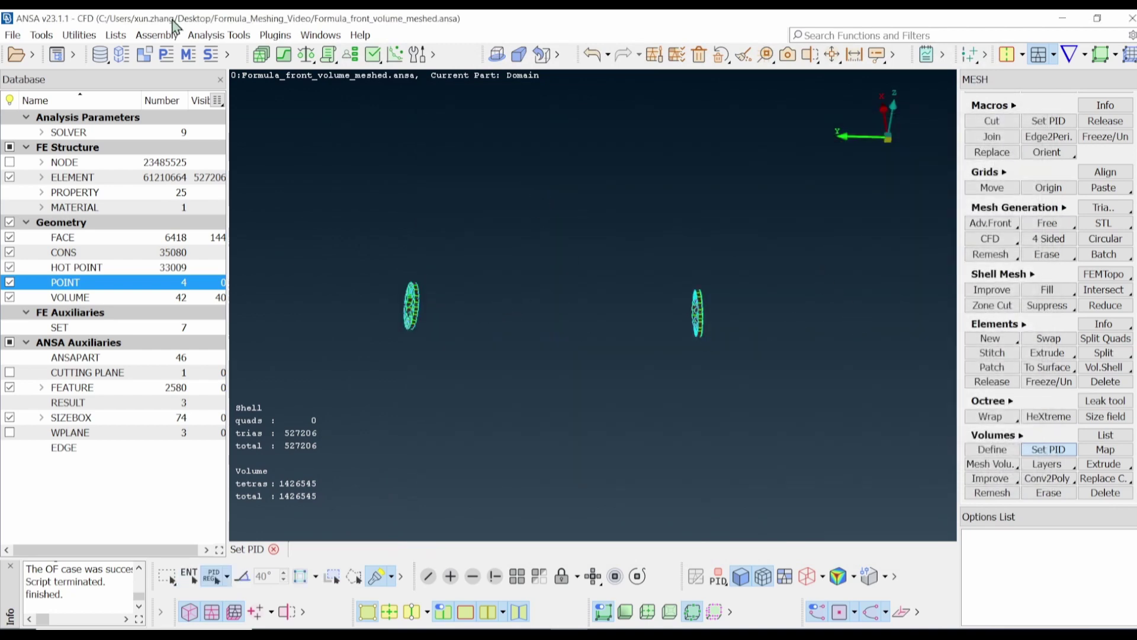
pyautogui.click(167, 55)
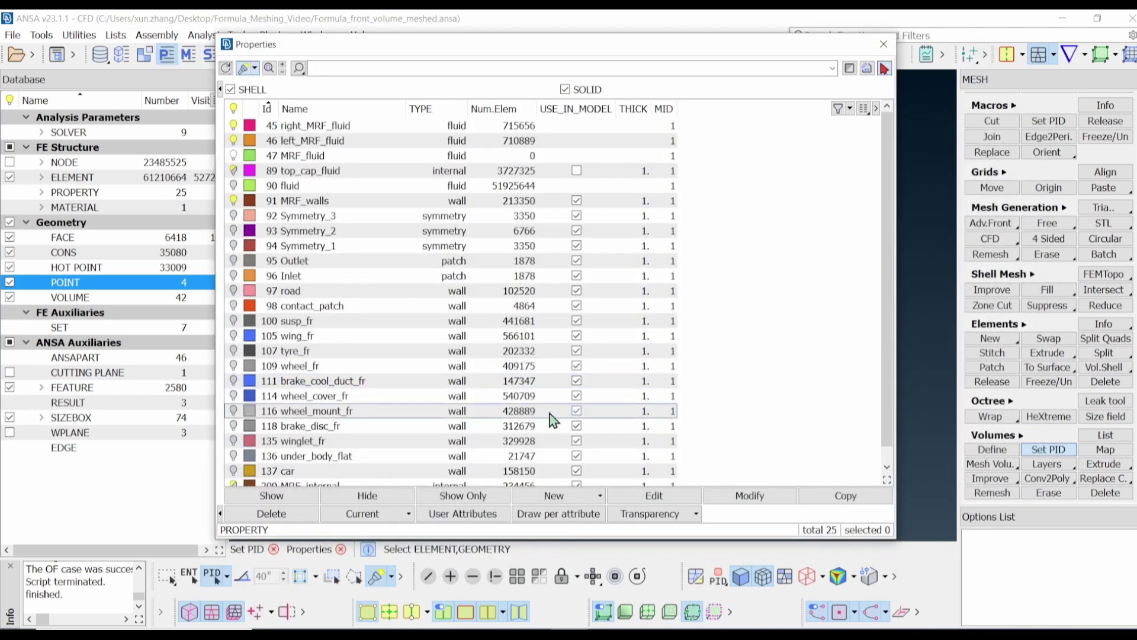
# Open the left_MRF_fluid property and set its MRF Zone to Yes
pyautogui.click(332, 147)
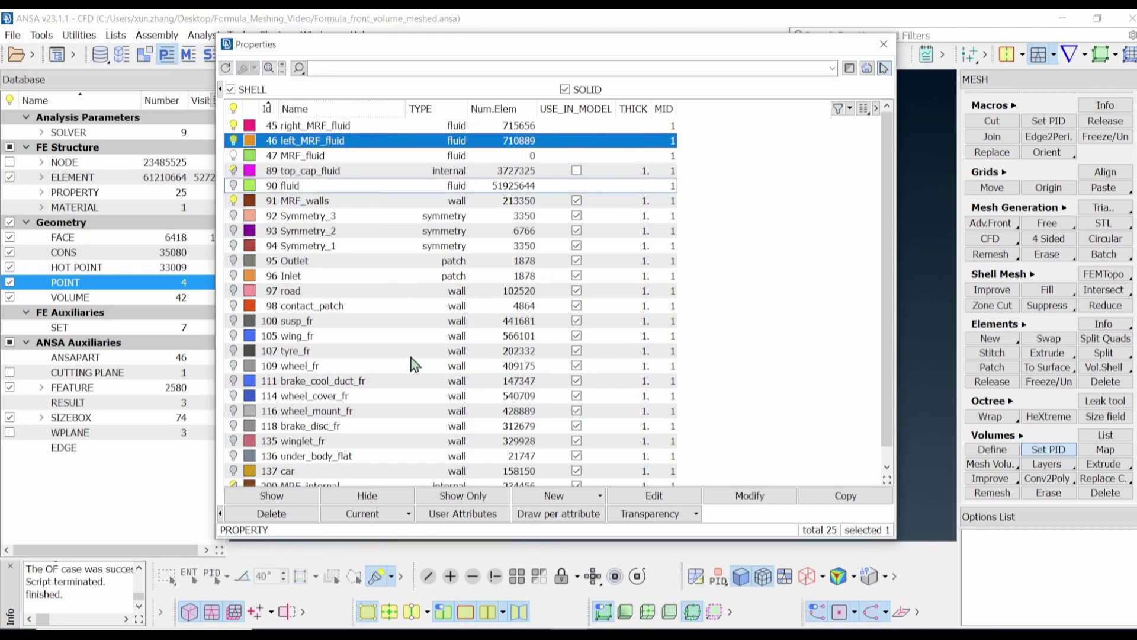
pyautogui.doubleClick(332, 147)
pyautogui.click(399, 424)
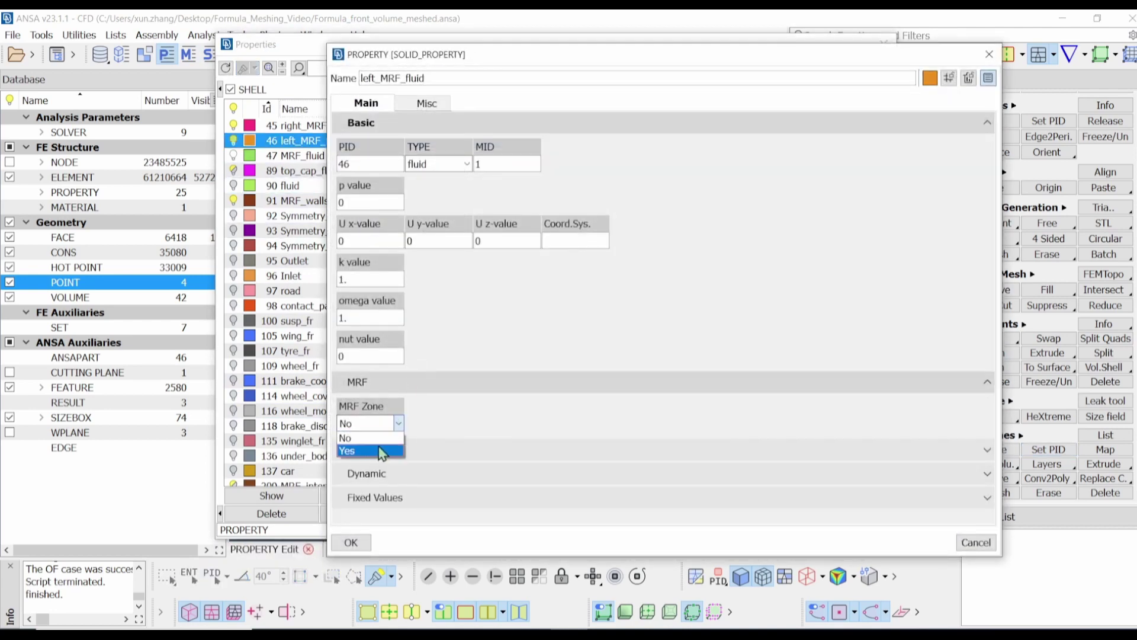
pyautogui.click(376, 447)
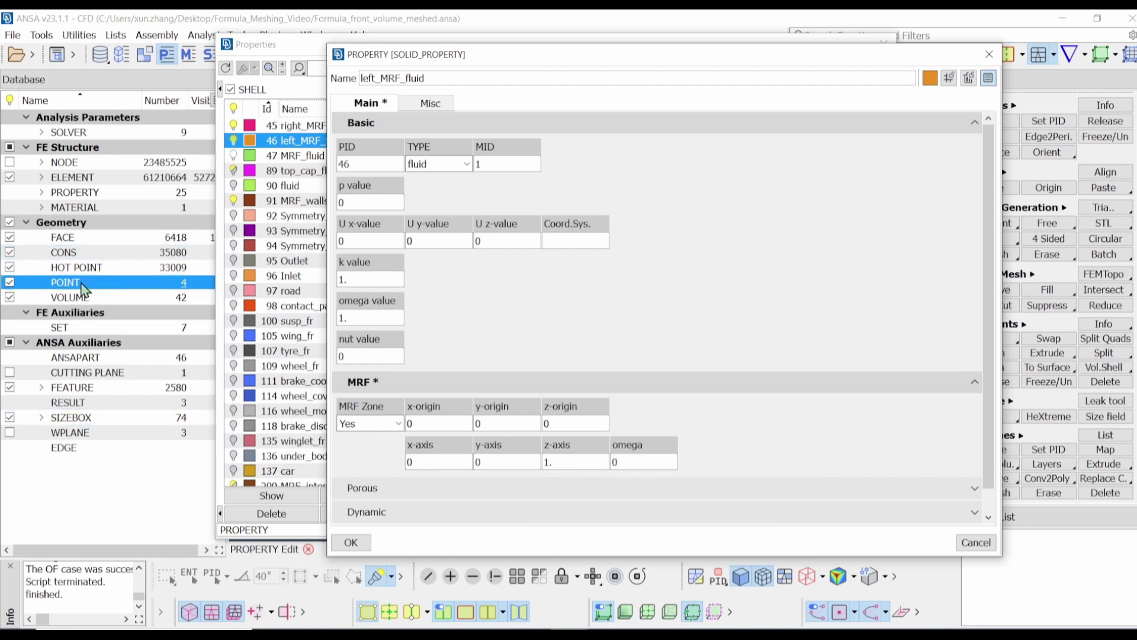
# Show the stored points and pick the disc's centre node as the rotation origin
pyautogui.rightClick(85, 289)
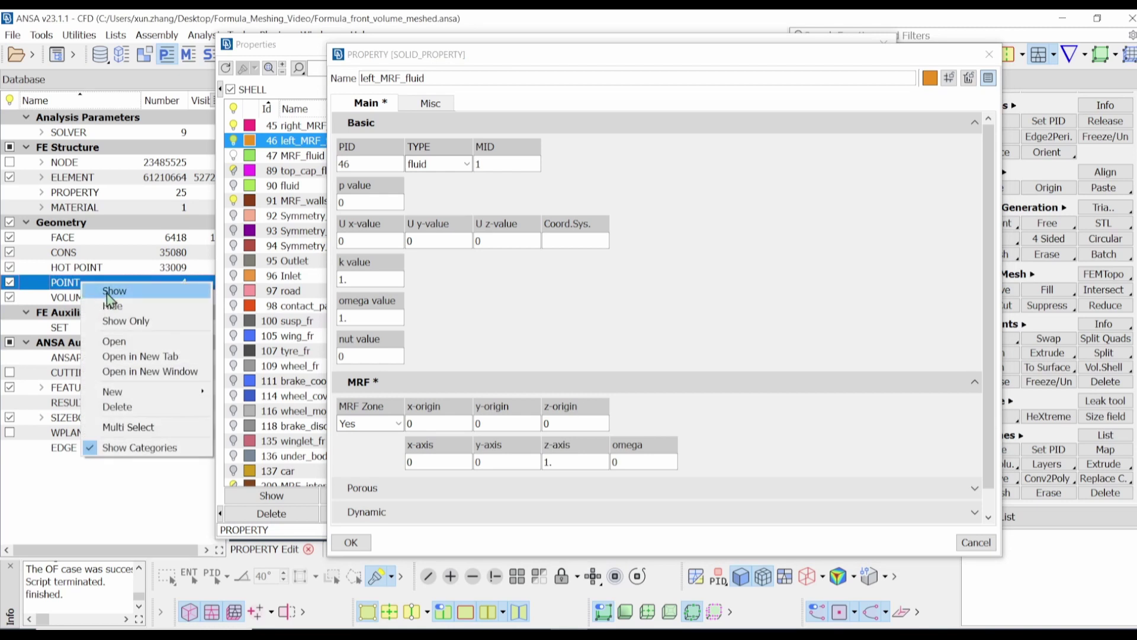
pyautogui.click(108, 294)
pyautogui.click(434, 422)
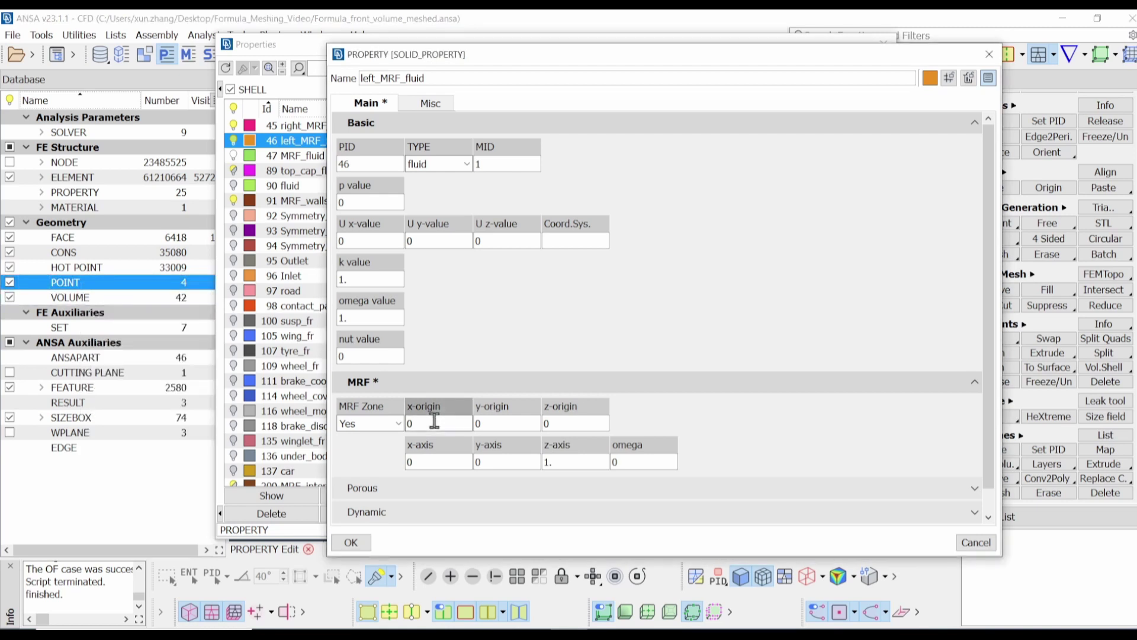
pyautogui.press('F1')
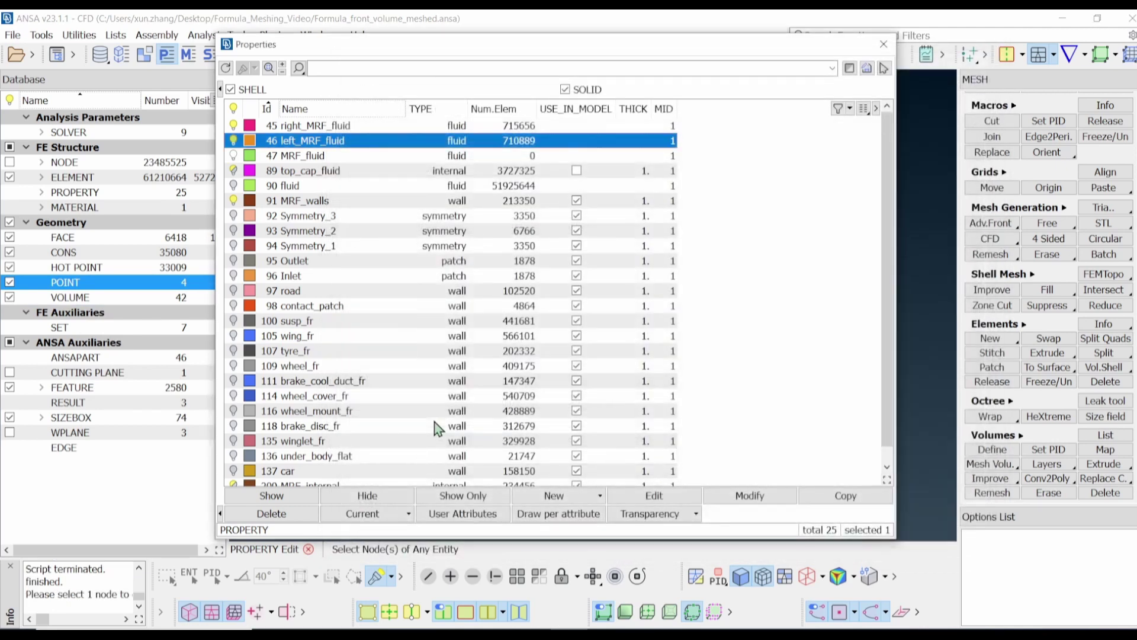
pyautogui.doubleClick(605, 42)
pyautogui.click(665, 314)
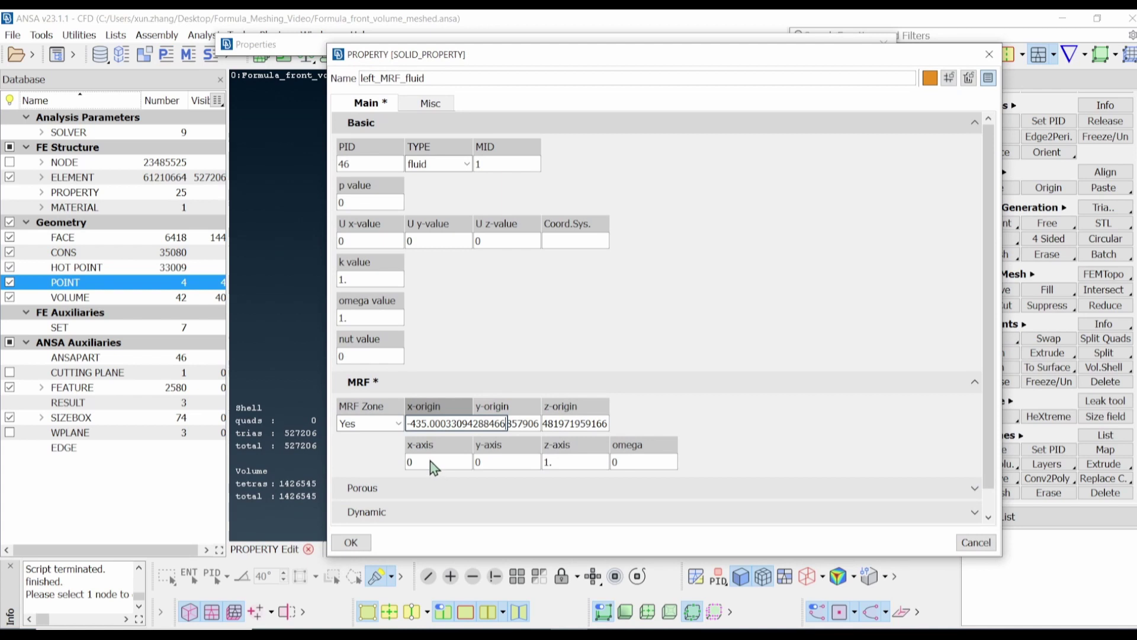
# Pick a node on the left disc to define the rotation axis
pyautogui.click(430, 461)
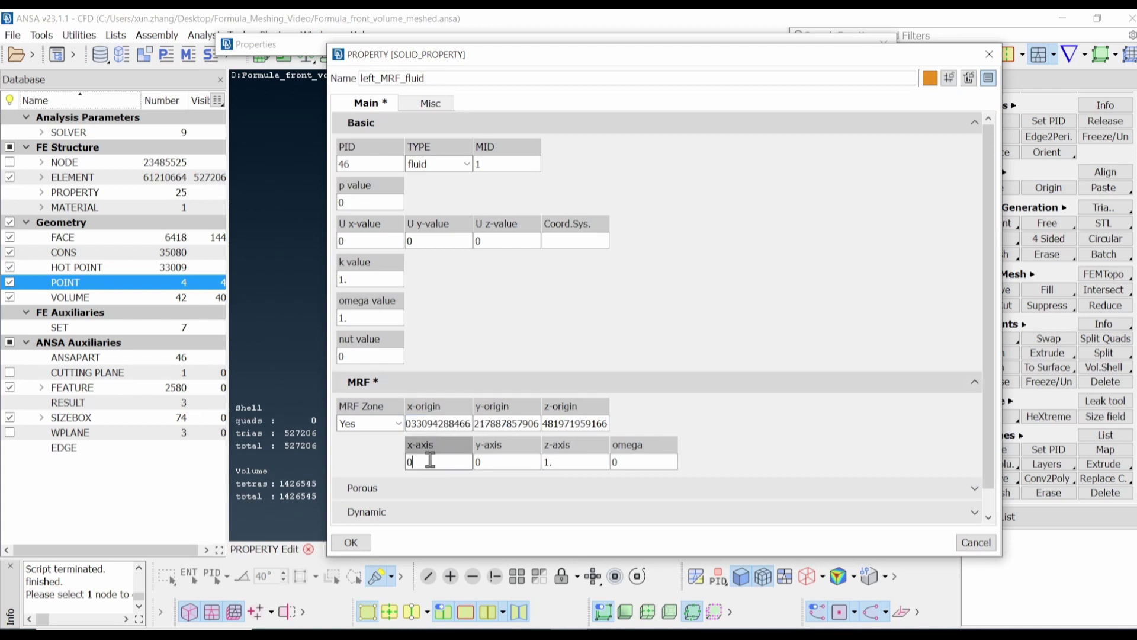
pyautogui.press('F1')
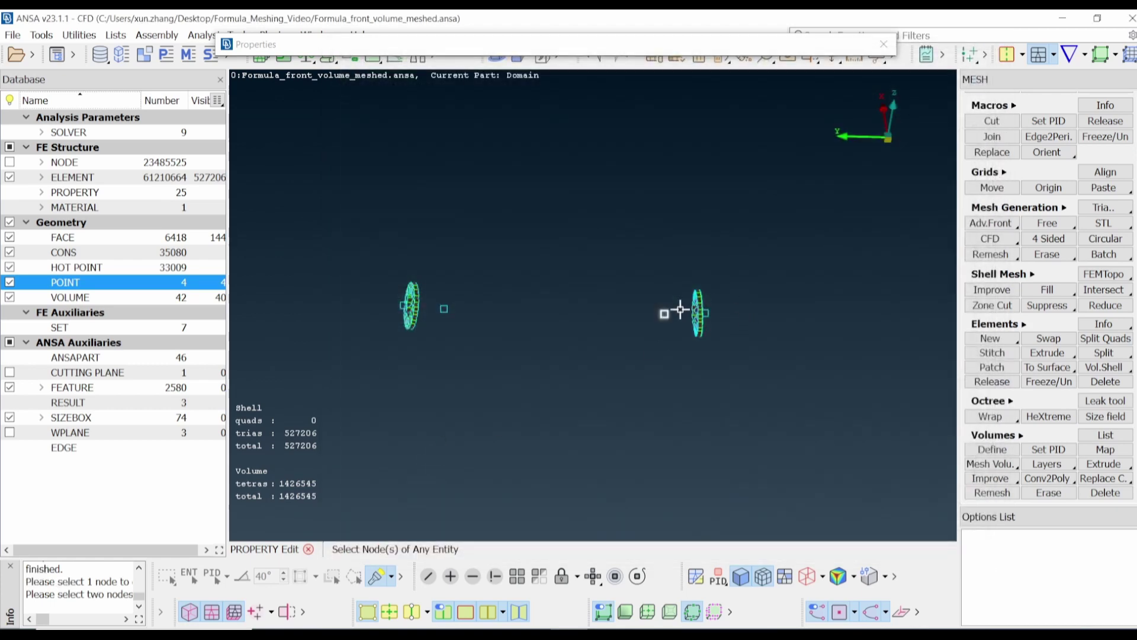
pyautogui.scroll(2, 704, 317)
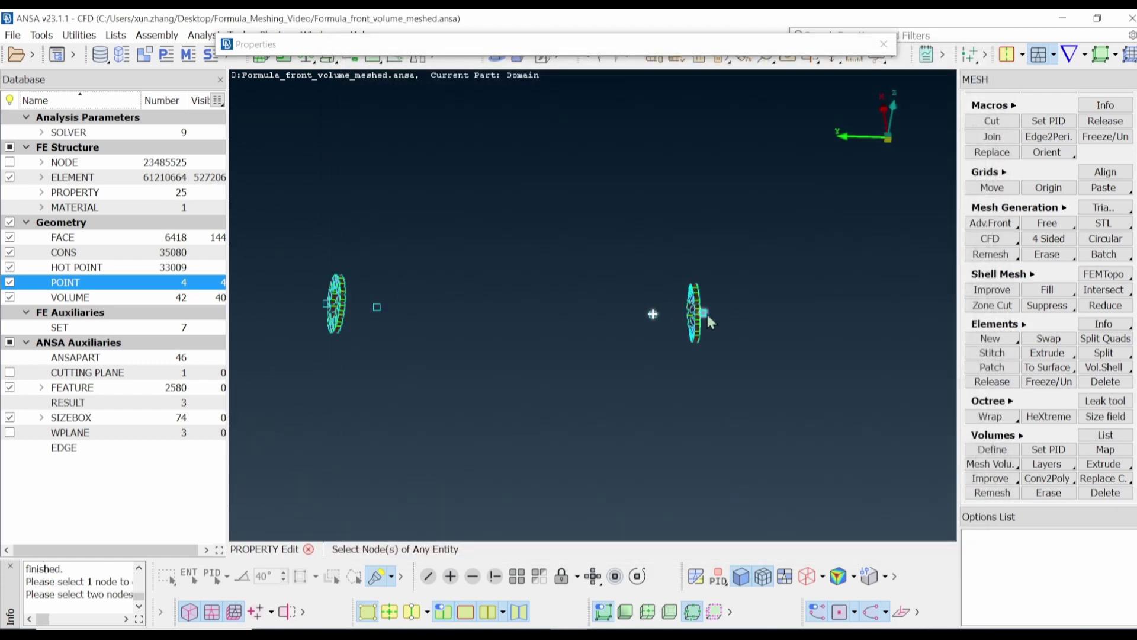
pyautogui.click(707, 315)
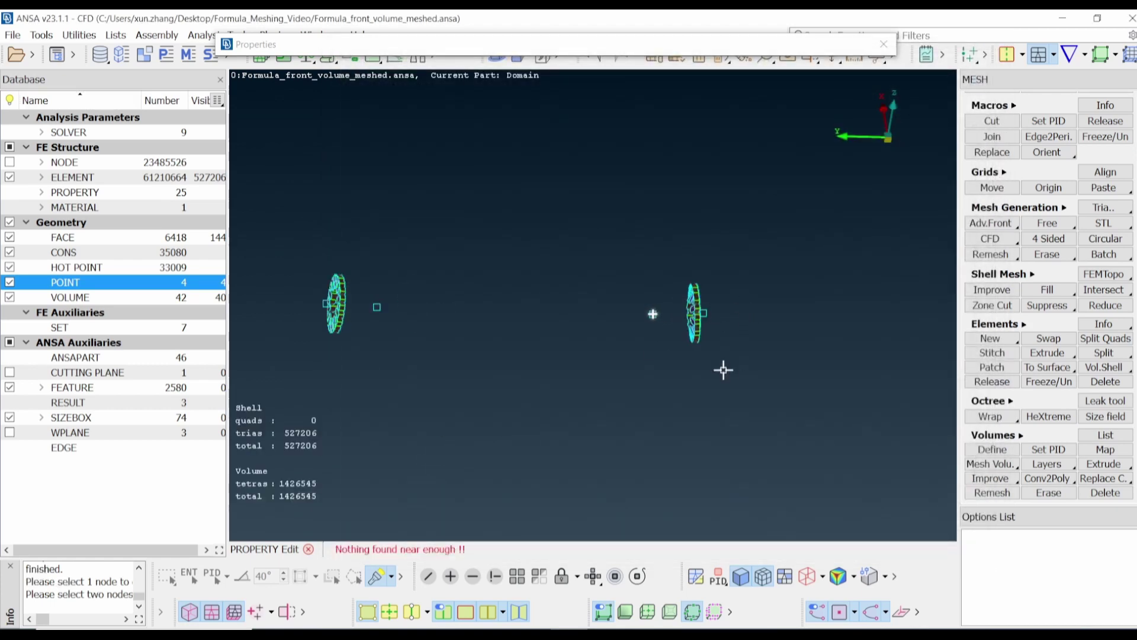
pyautogui.middleClick(707, 322)
# Set omega to 66.6 and confirm the left_MRF_fluid MRF settings
pyautogui.click(644, 461)
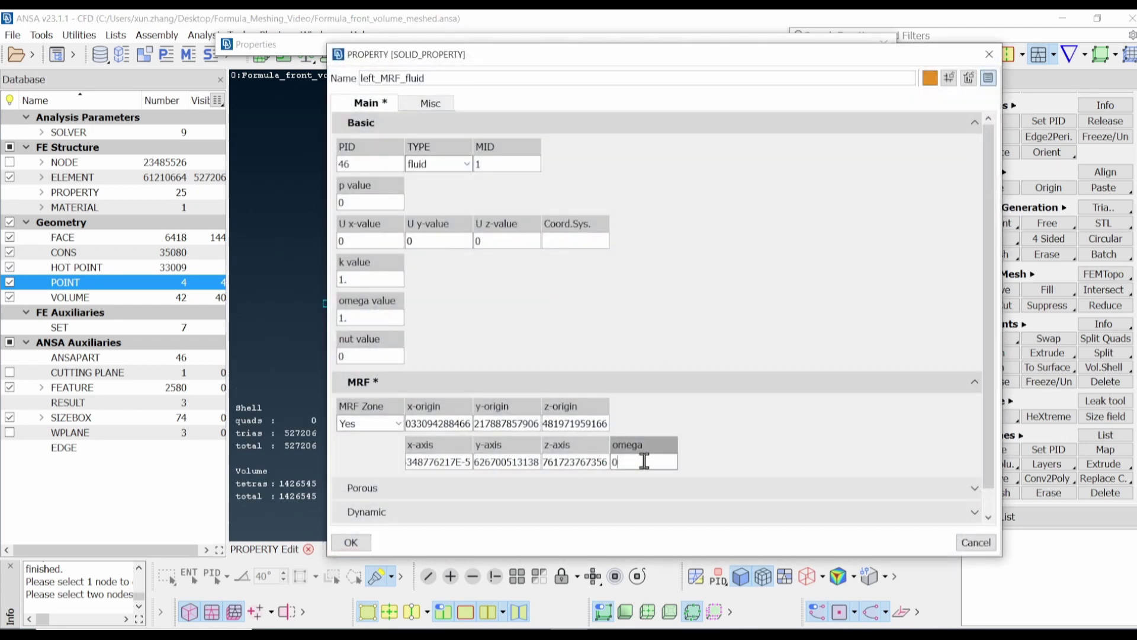
pyautogui.press('BackSpace')
pyautogui.write('66.6')
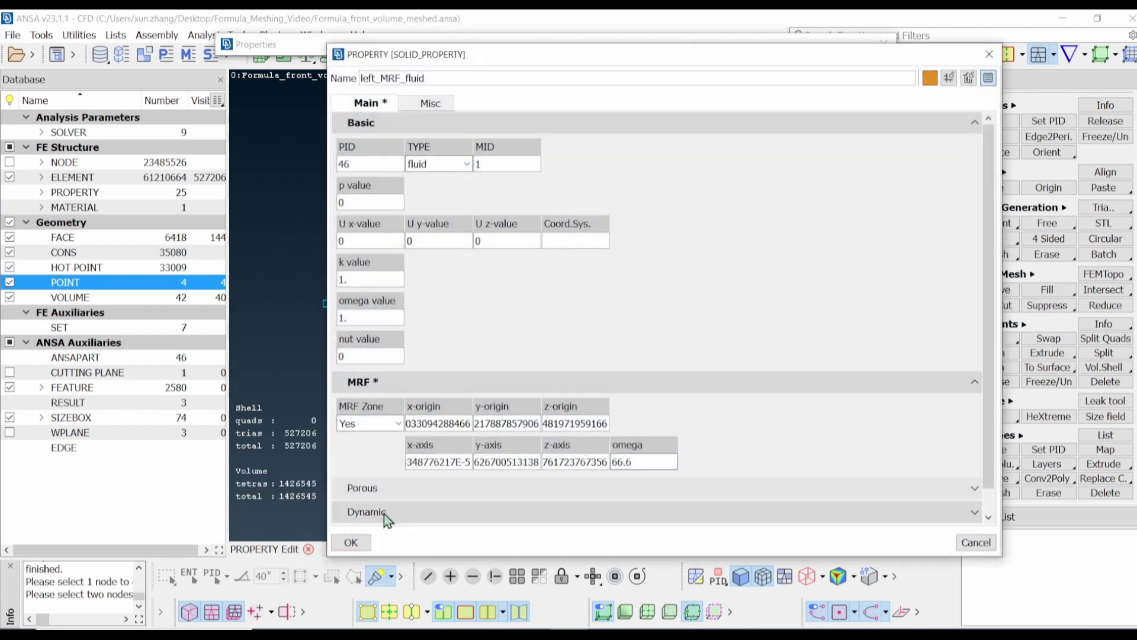
pyautogui.click(351, 542)
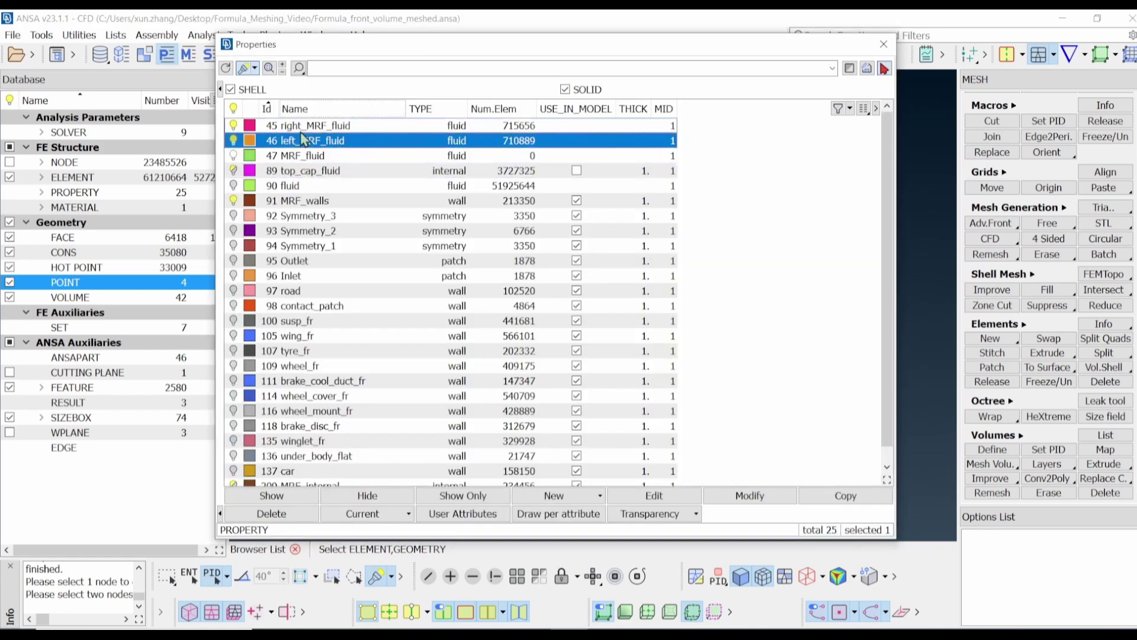
pyautogui.click(304, 129)
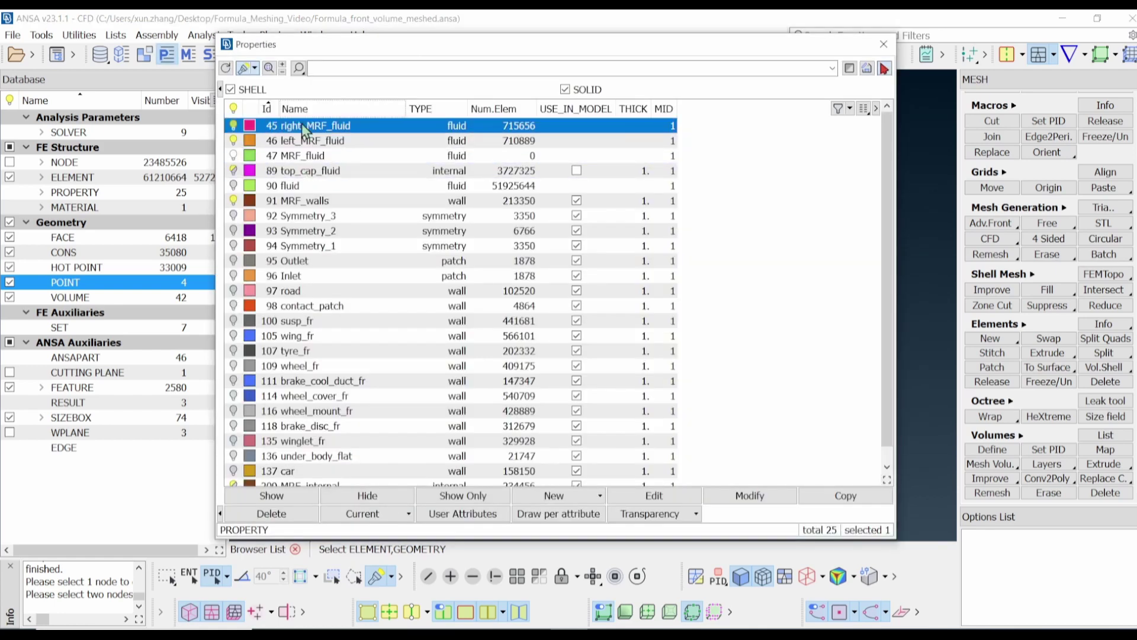
# Open the right_MRF_fluid property and set its MRF Zone to Yes
pyautogui.doubleClick(303, 129)
pyautogui.click(391, 424)
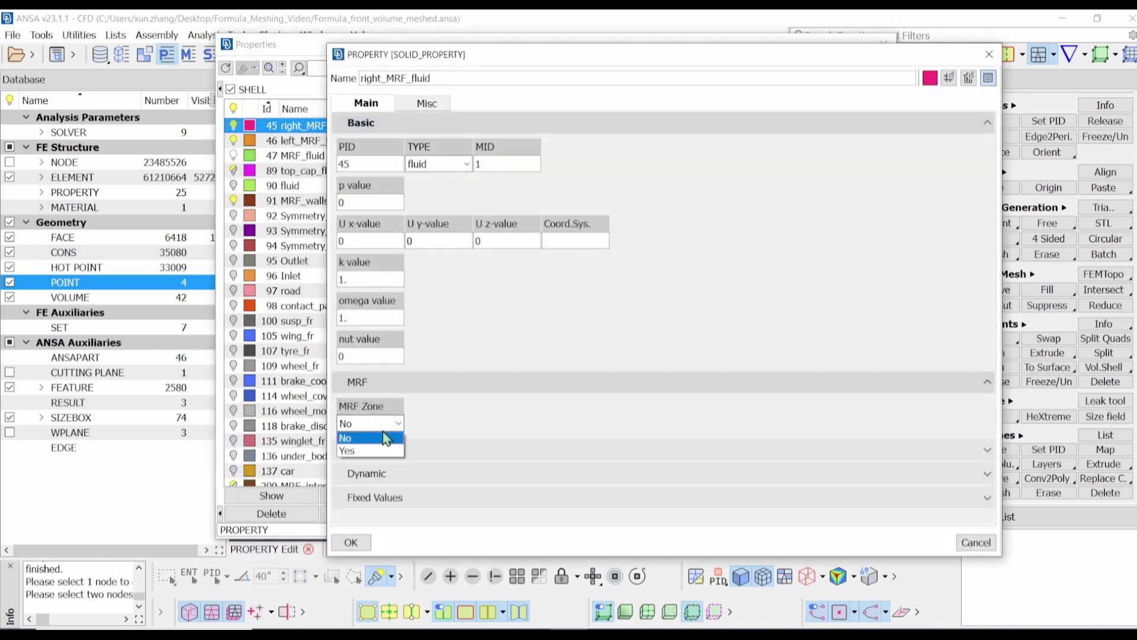
pyautogui.click(369, 451)
# Pick the disc's centre node as the right zone's rotation origin
pyautogui.click(439, 423)
pyautogui.press('F1')
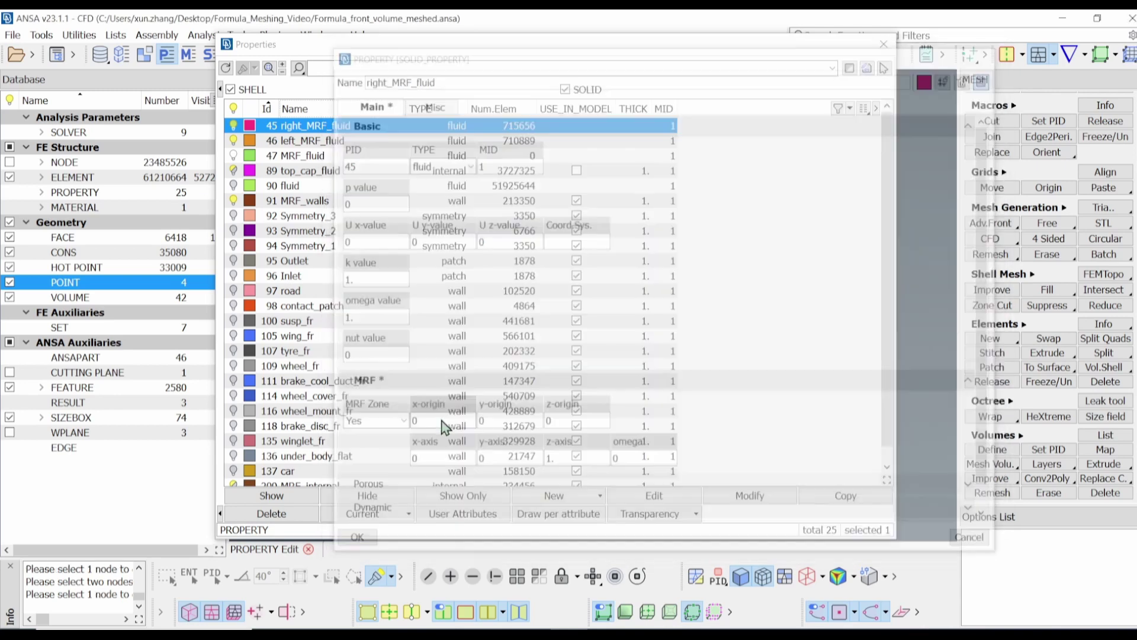
pyautogui.click(612, 44)
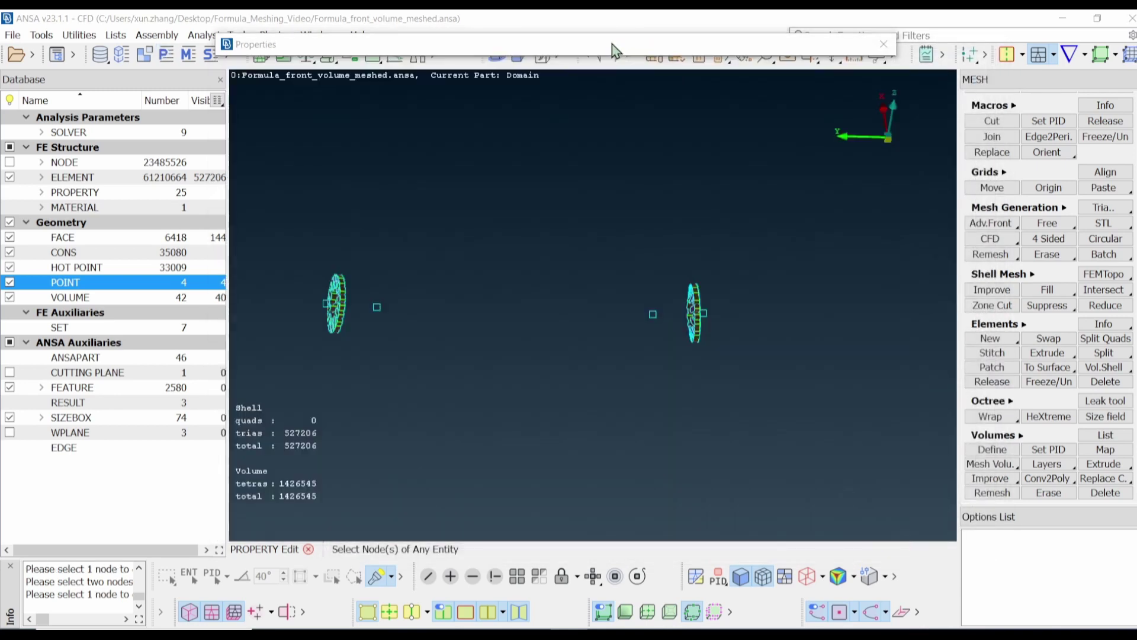
pyautogui.click(376, 307)
pyautogui.middleClick(408, 332)
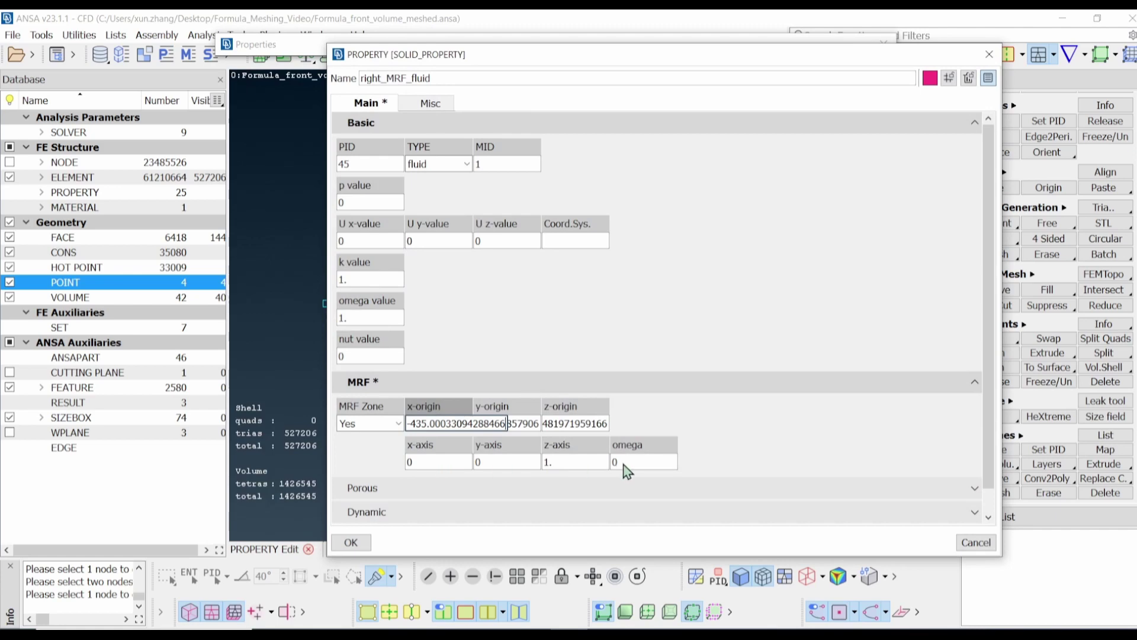
# Pick an axis node on the disc, set omega 66.6 and confirm
pyautogui.click(439, 461)
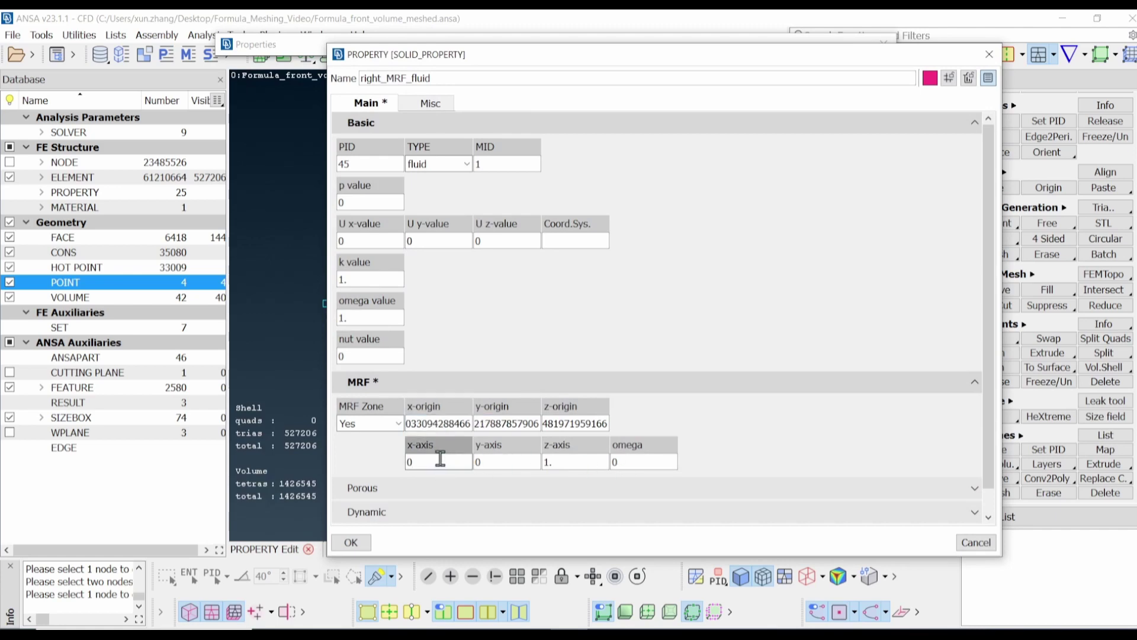
pyautogui.press('F1')
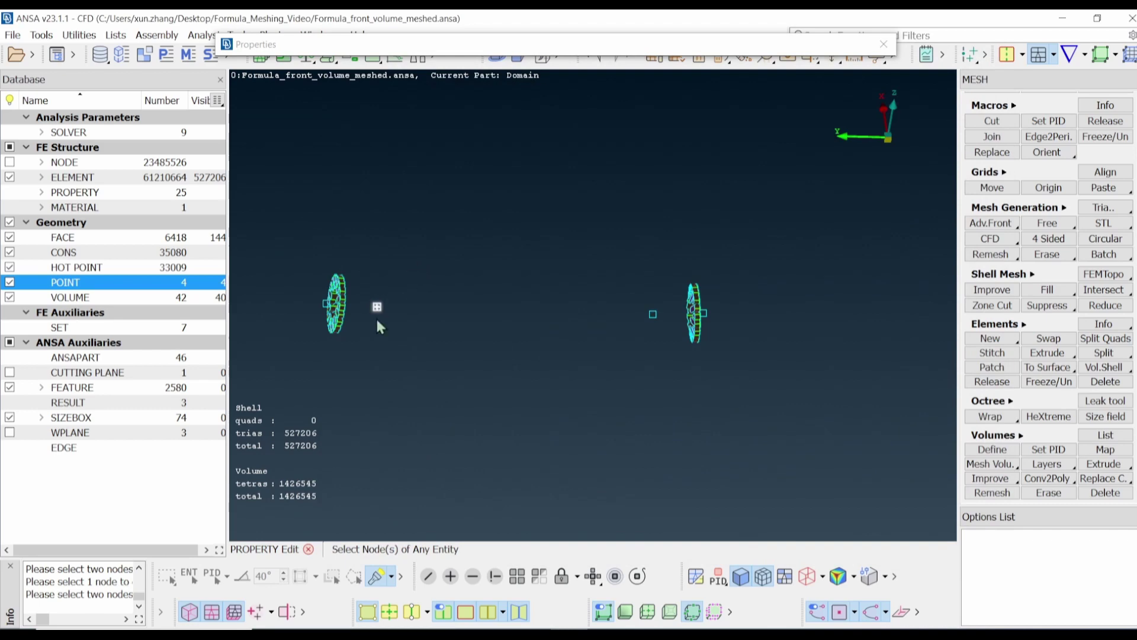
pyautogui.scroll(5, 343, 307)
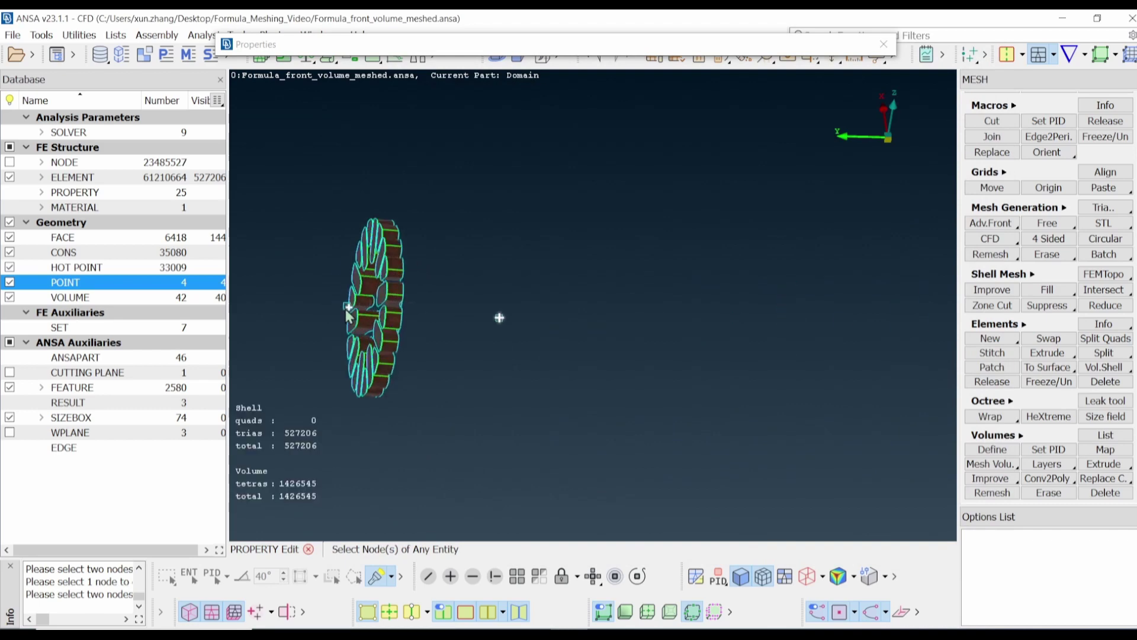
pyautogui.scroll(3, 345, 310)
pyautogui.click(347, 306)
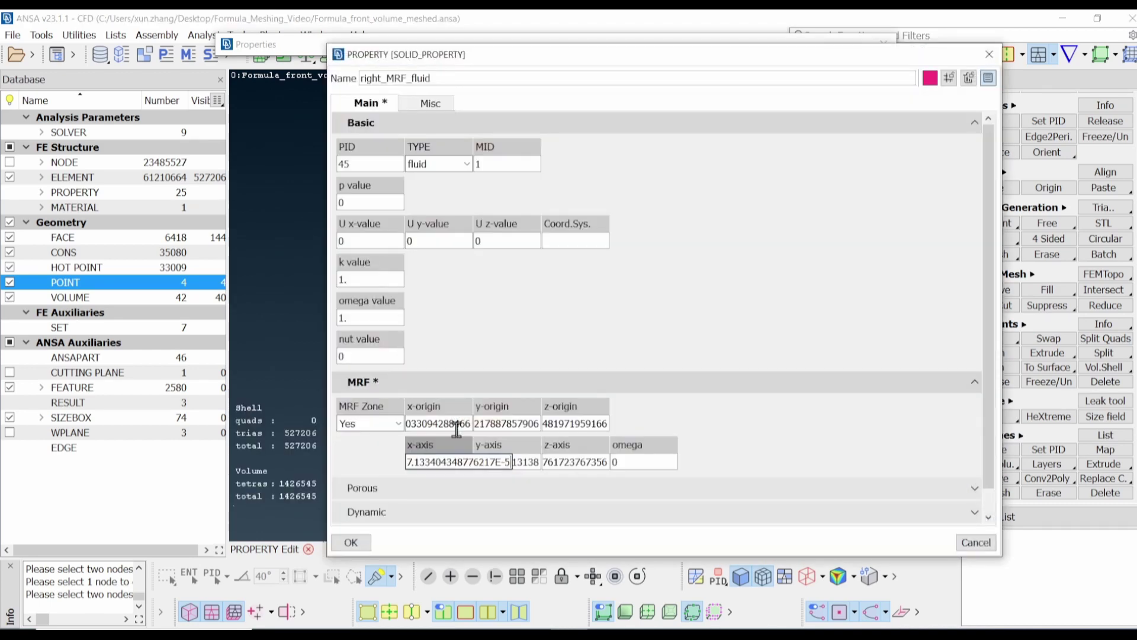
pyautogui.click(628, 462)
pyautogui.write('66.6')
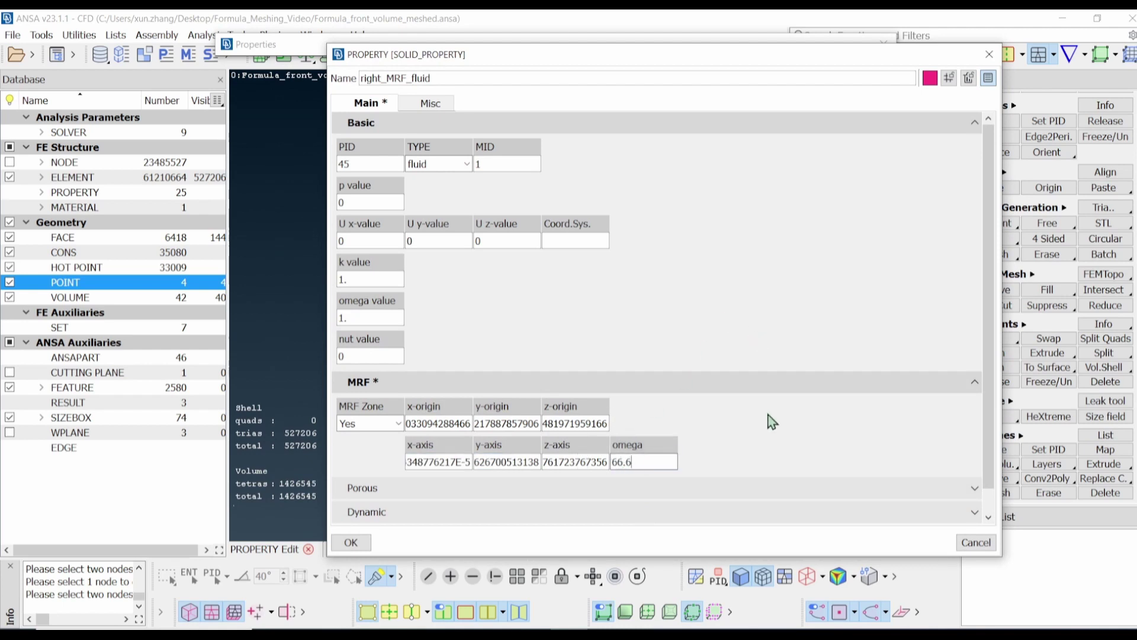
pyautogui.click(351, 542)
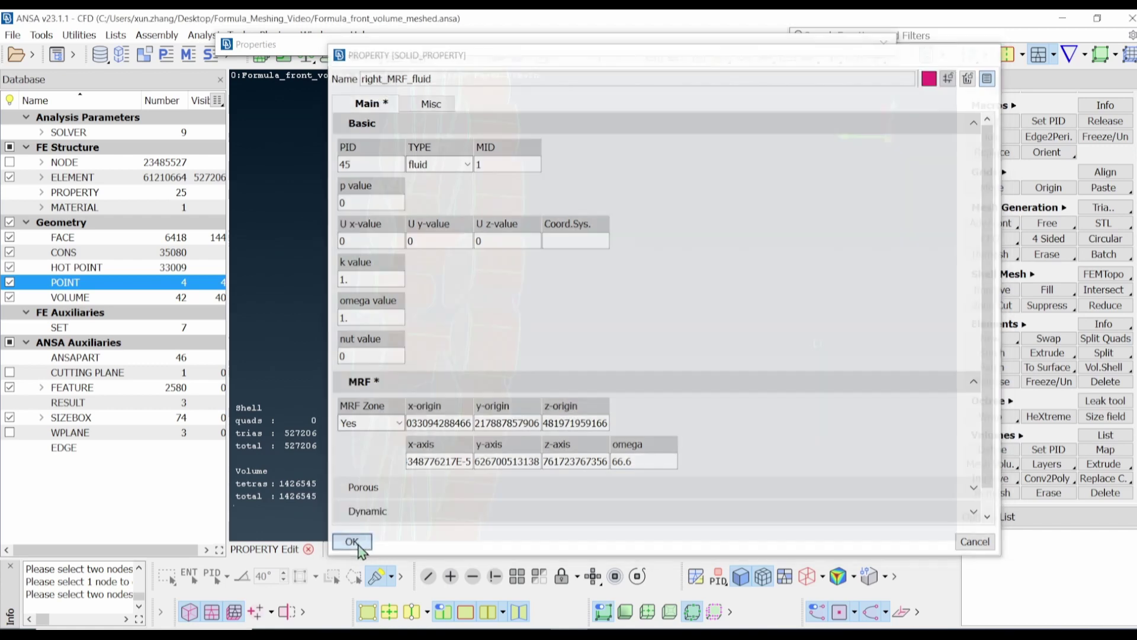
# Zoom and orbit the view to inspect both front-wheel MRF zones, ending edge-on
pyautogui.scroll(-10, 610, 318)
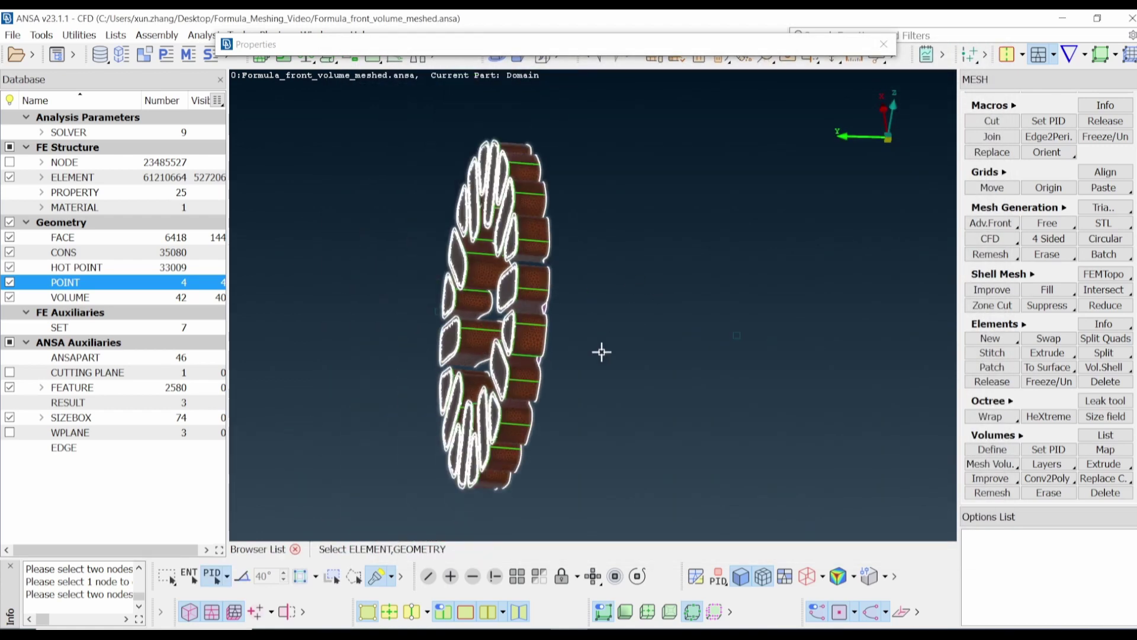
pyautogui.scroll(-6, 614, 329)
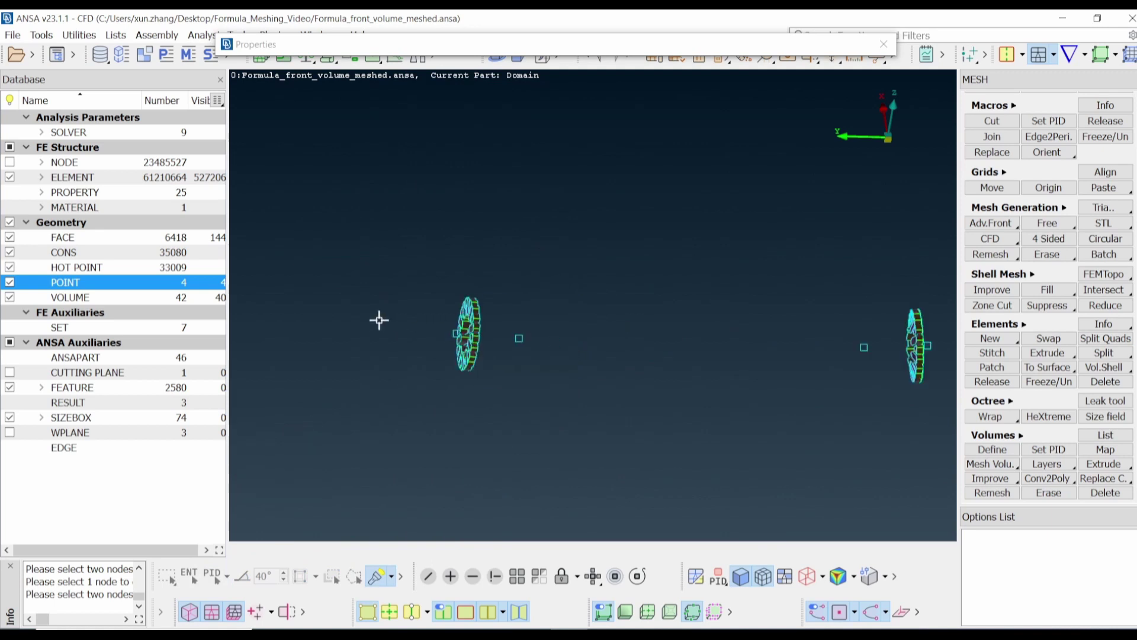
pyautogui.keyDown('ctrl'); pyautogui.moveTo(510, 342); pyautogui.dragTo(496, 348); pyautogui.keyUp('ctrl')
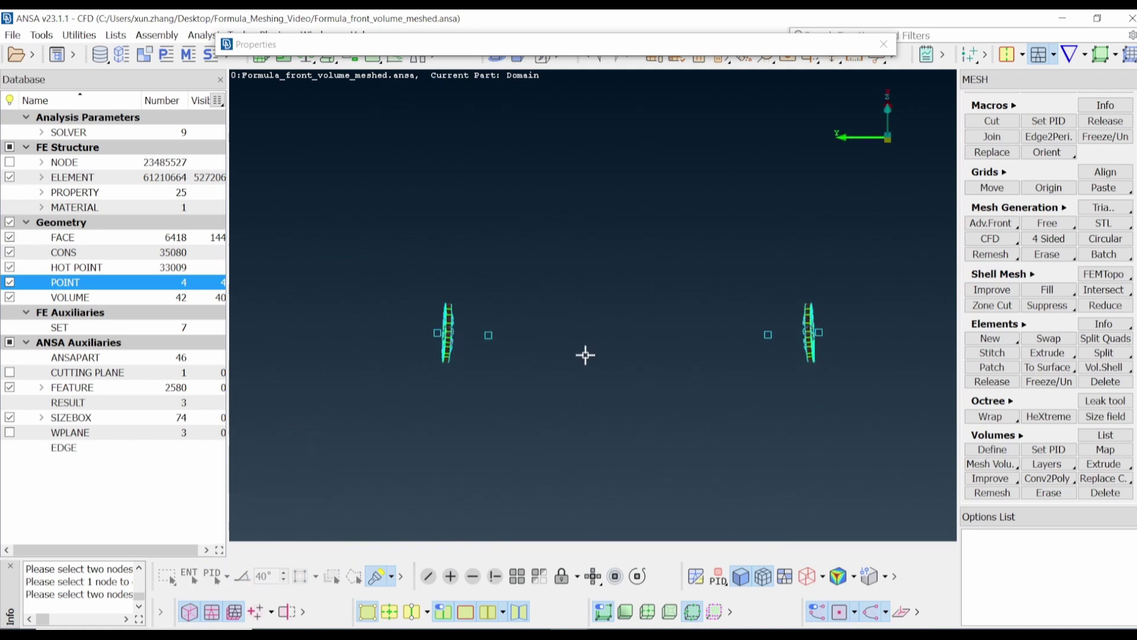
pyautogui.keyDown('ctrl'); pyautogui.moveTo(585, 355); pyautogui.dragTo(530, 357, button='middle'); pyautogui.keyUp('ctrl')
pyautogui.scroll(5, 743, 328)
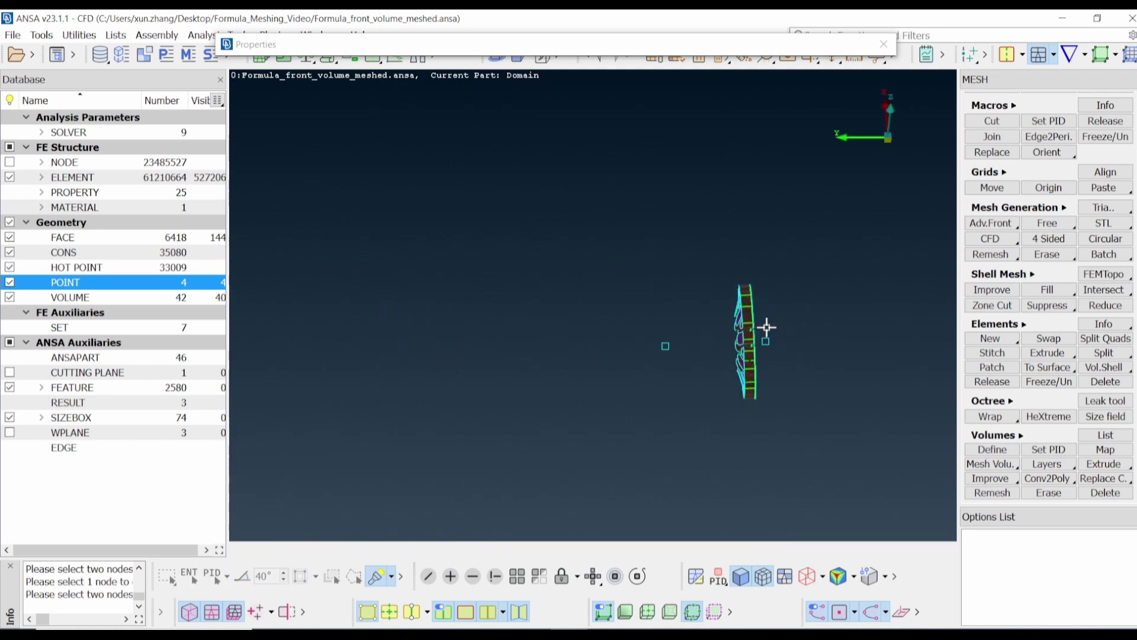
pyautogui.keyDown('ctrl'); pyautogui.moveTo(744, 327); pyautogui.dragTo(776, 325); pyautogui.keyUp('ctrl')
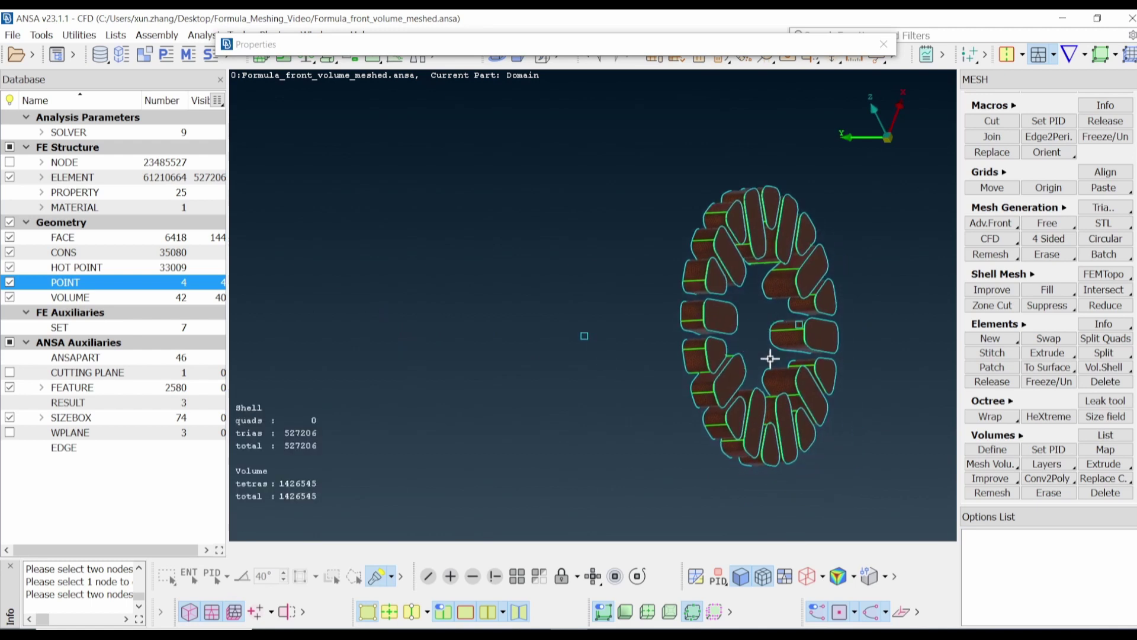
pyautogui.scroll(-5, 577, 360)
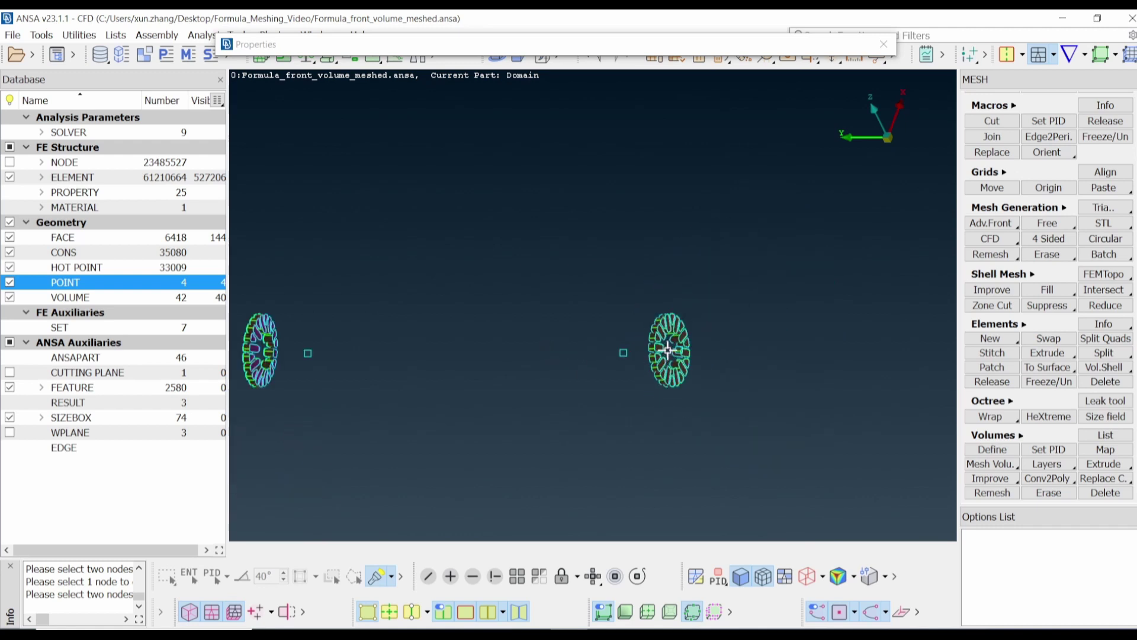
pyautogui.keyDown('ctrl'); pyautogui.moveTo(667, 352); pyautogui.dragTo(688, 355); pyautogui.keyUp('ctrl')
pyautogui.keyDown('ctrl'); pyautogui.moveTo(560, 343); pyautogui.dragTo(482, 295); pyautogui.keyUp('ctrl')
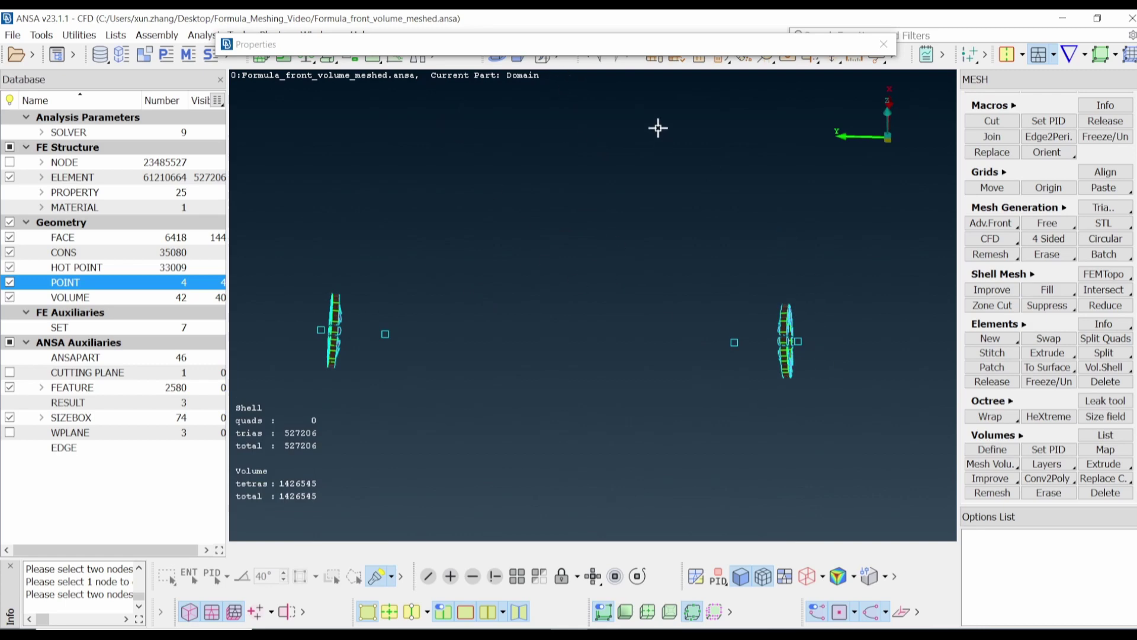
# Show the wheel_fr, brake_cool_duct_fr and brake_disc_fr parts in the model
pyautogui.moveTo(606, 44)
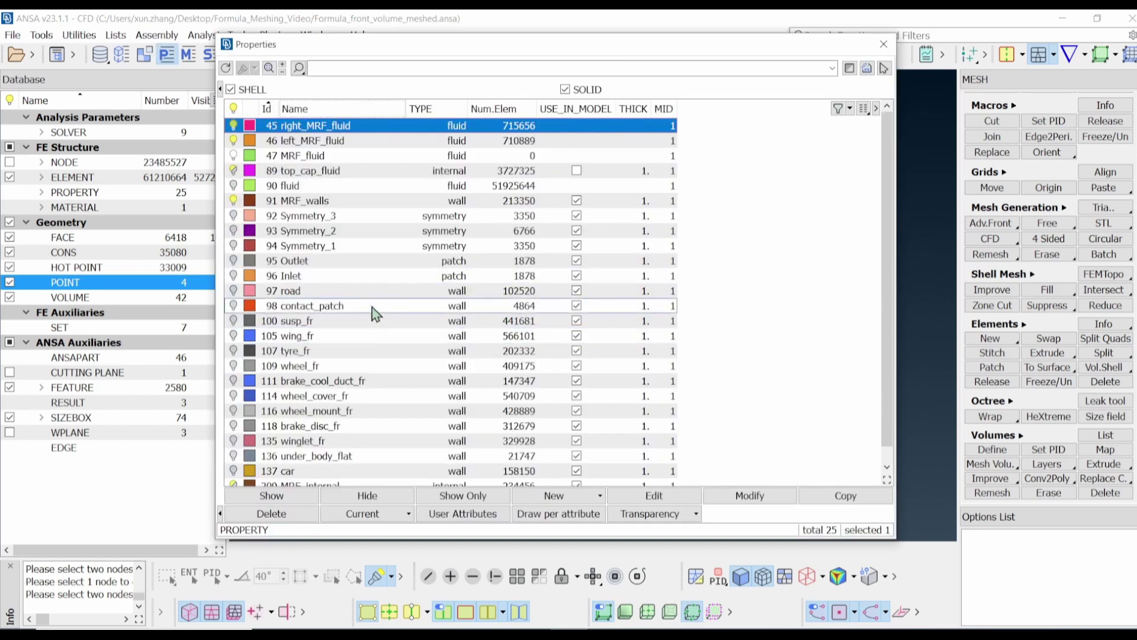
pyautogui.scroll(-1, 333, 424)
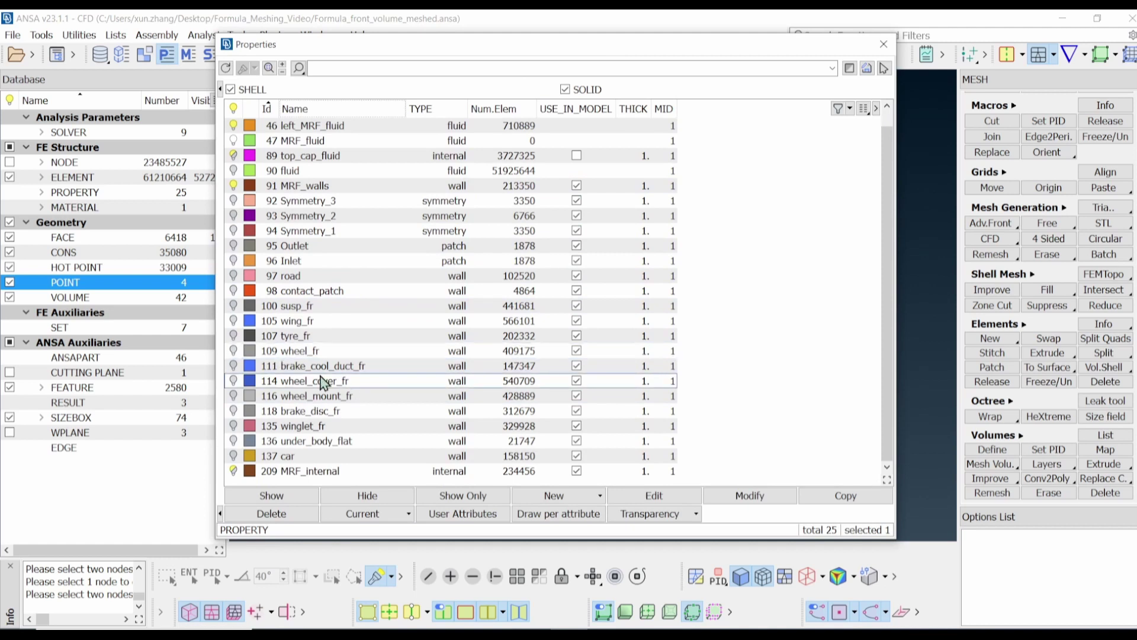
pyautogui.click(233, 351)
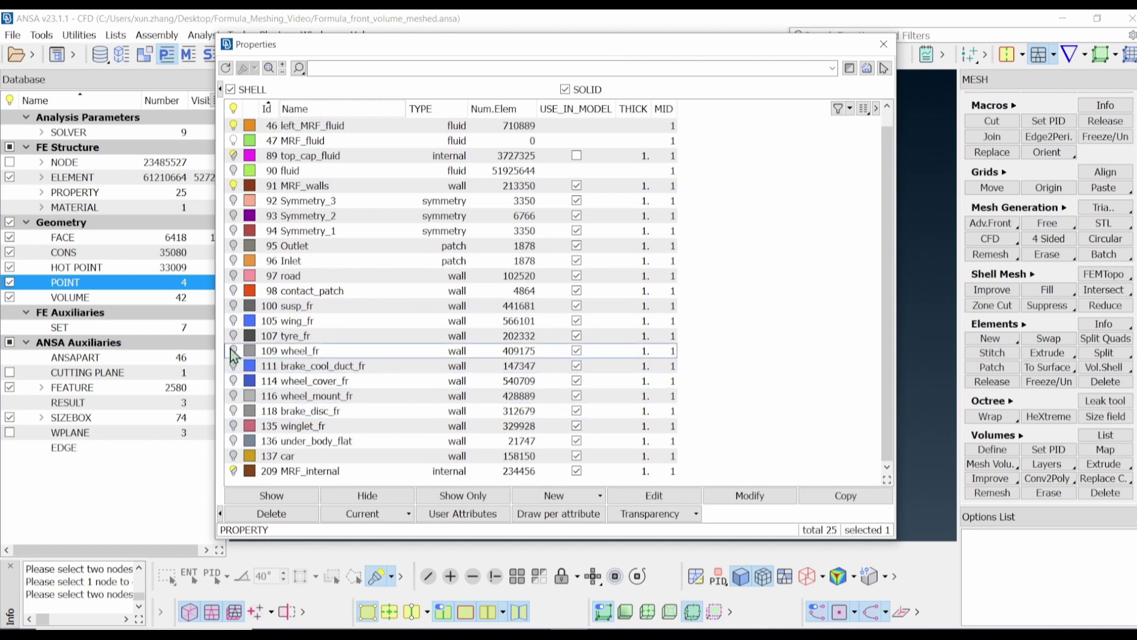
pyautogui.click(233, 366)
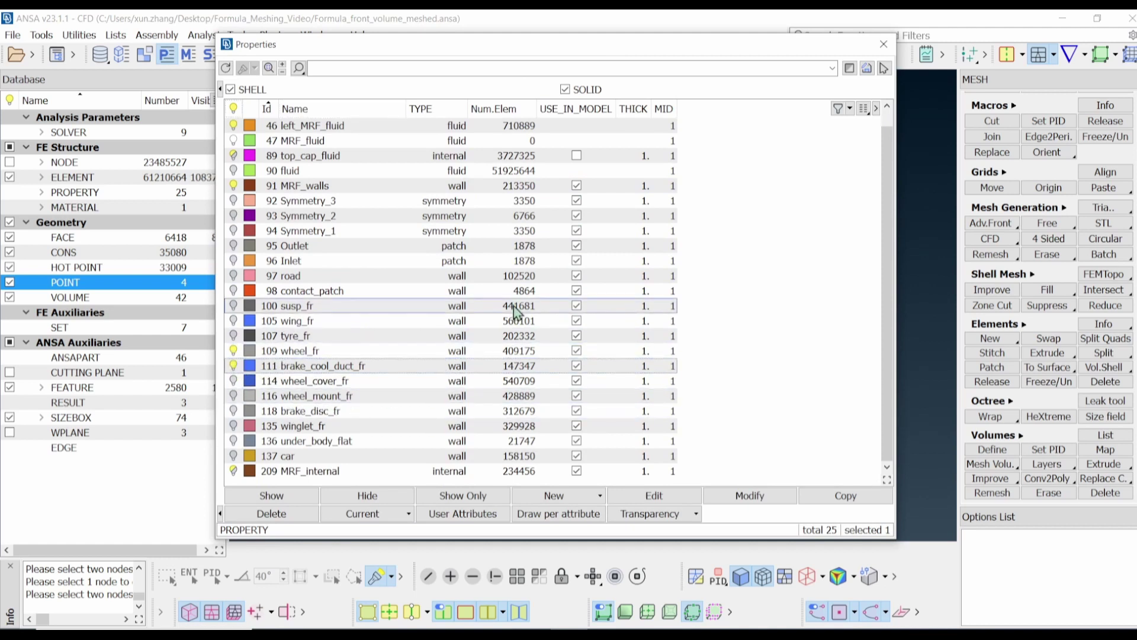
pyautogui.click(234, 411)
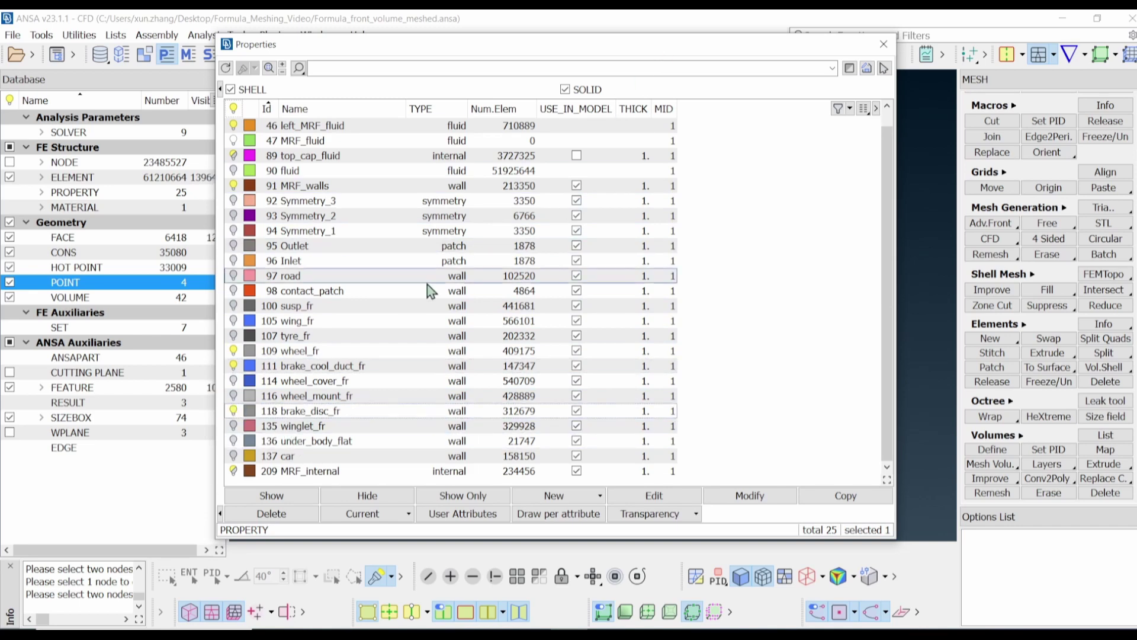
pyautogui.doubleClick(620, 47)
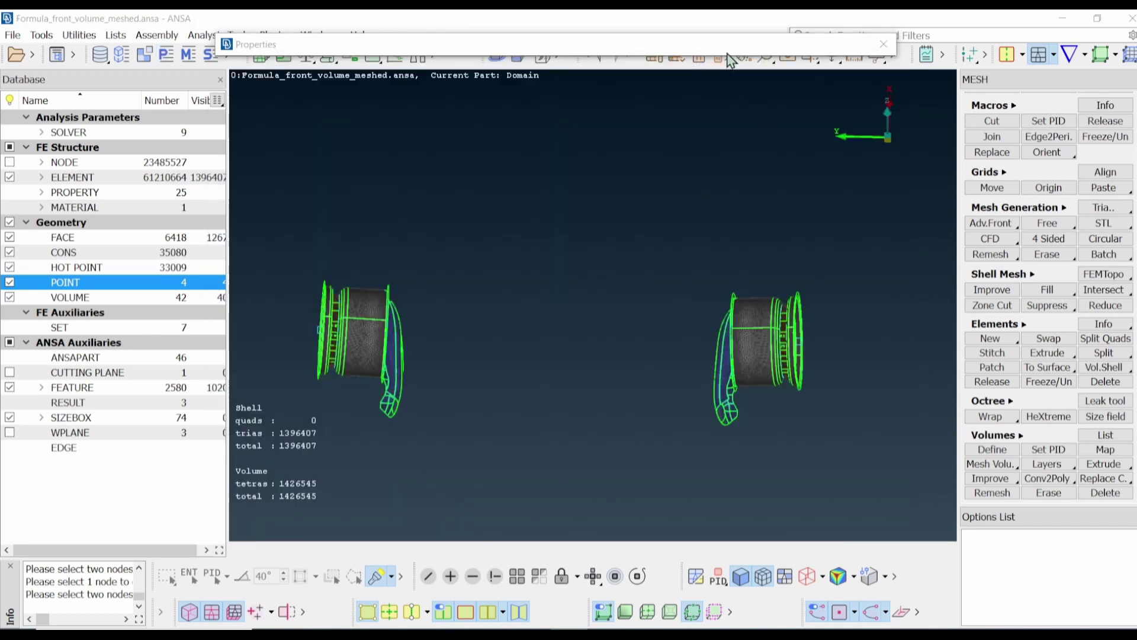
pyautogui.doubleClick(679, 50)
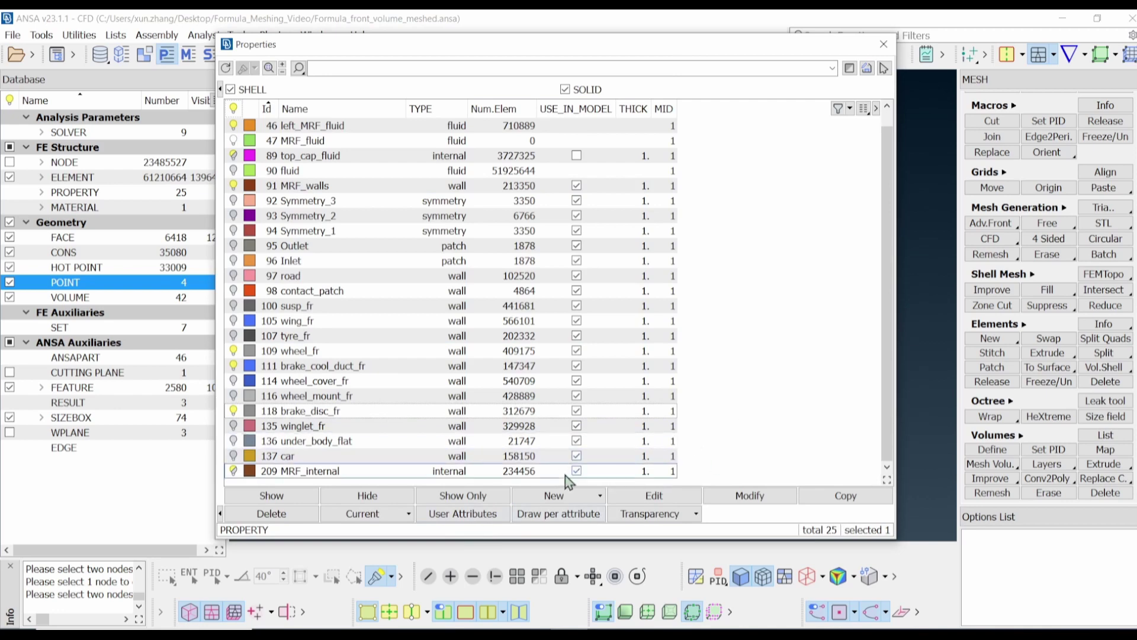
# Create a new rotating-patch shell property named lefy_tyre and keep it selected
pyautogui.click(562, 493)
pyautogui.click(568, 513)
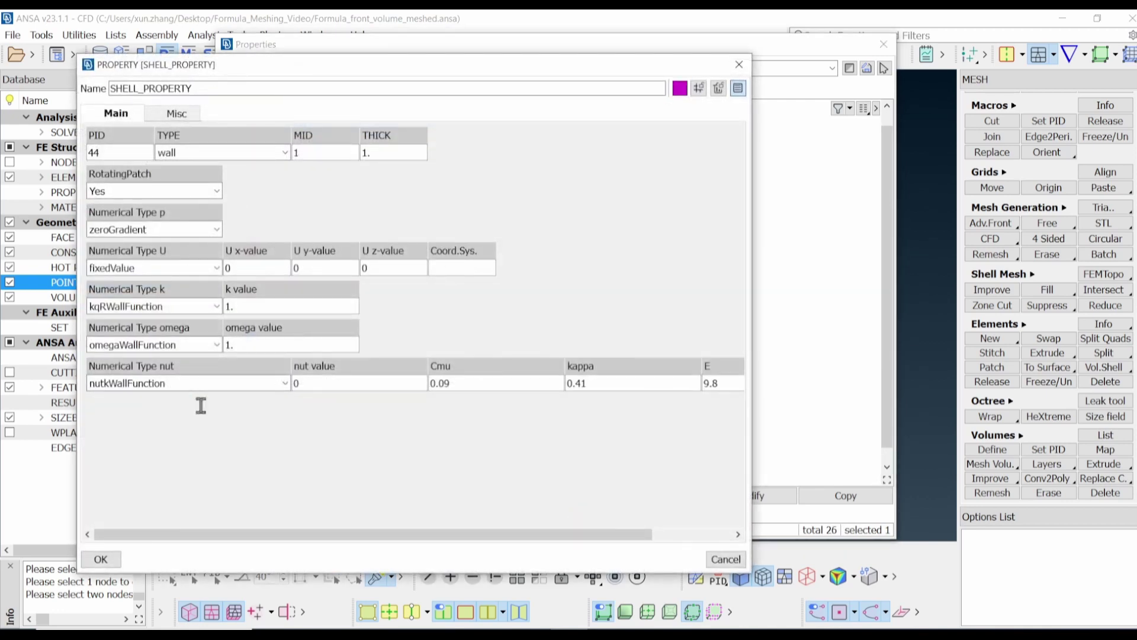
pyautogui.doubleClick(209, 89)
pyautogui.write('lefy_tyre')
pyautogui.click(101, 559)
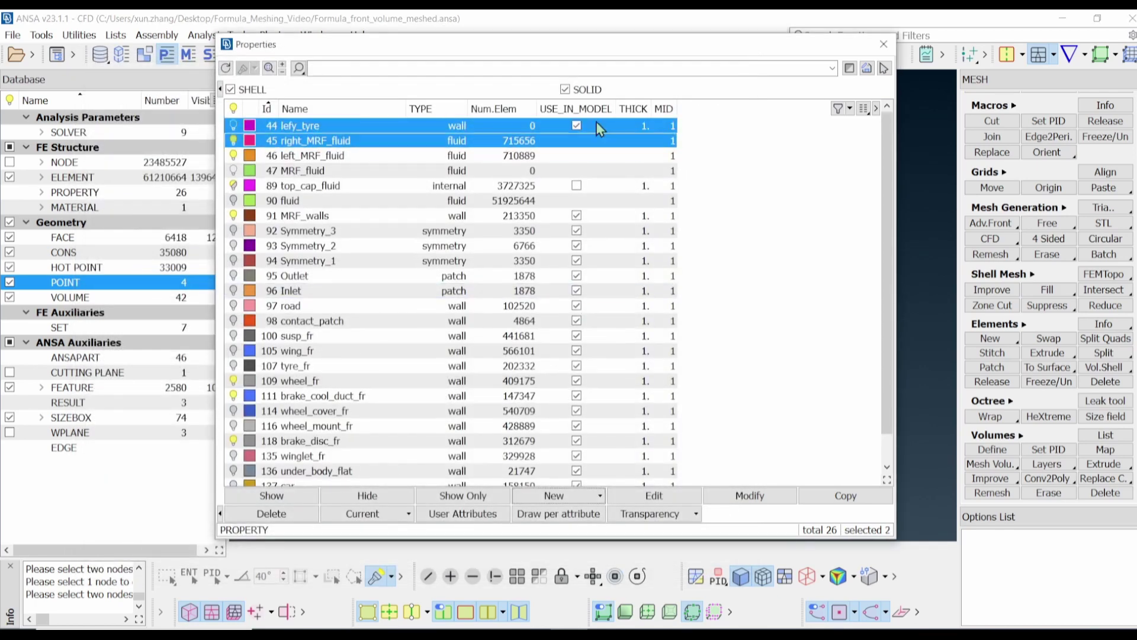
pyautogui.click(703, 178)
pyautogui.click(375, 127)
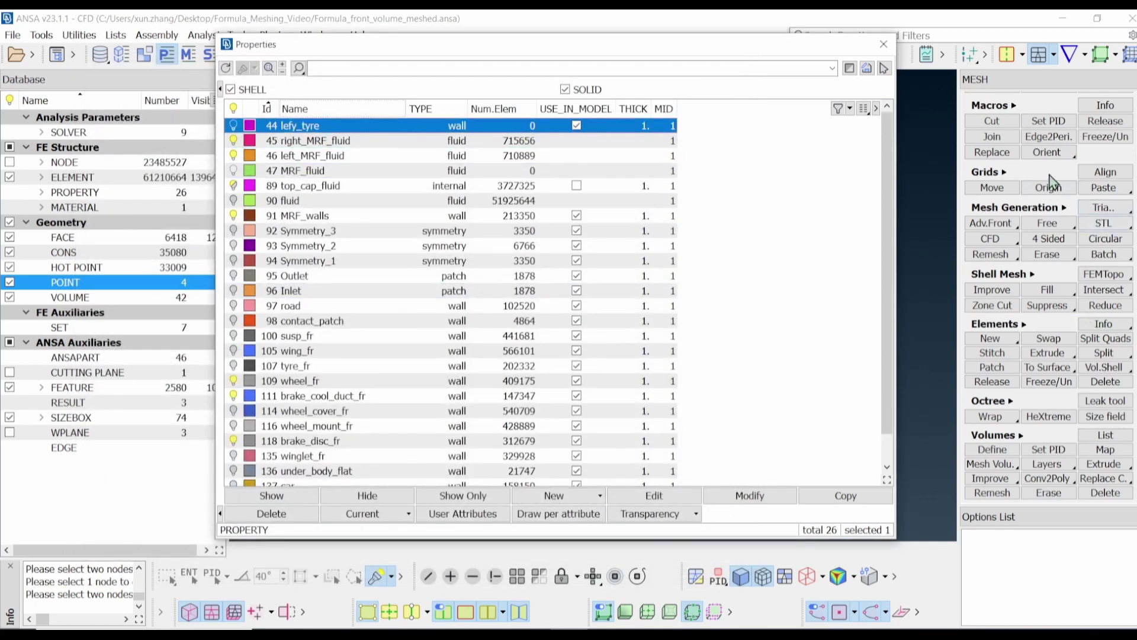
# Start Set PID and orbit the view to examine the wheel's tyre and rim side-on
pyautogui.click(1049, 121)
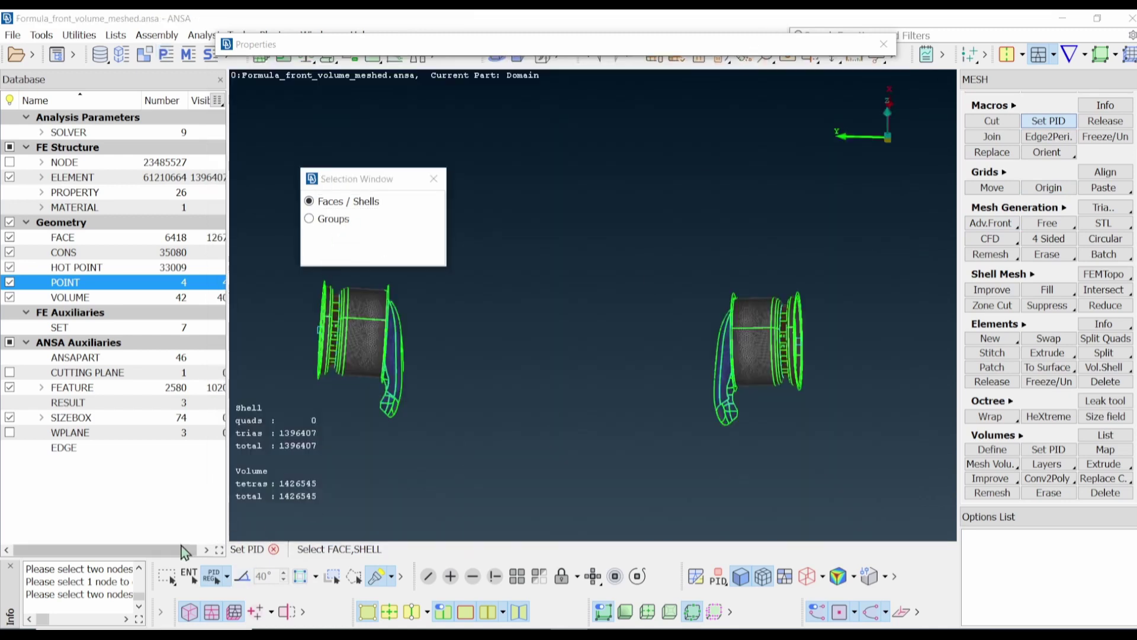
pyautogui.scroll(2, 848, 339)
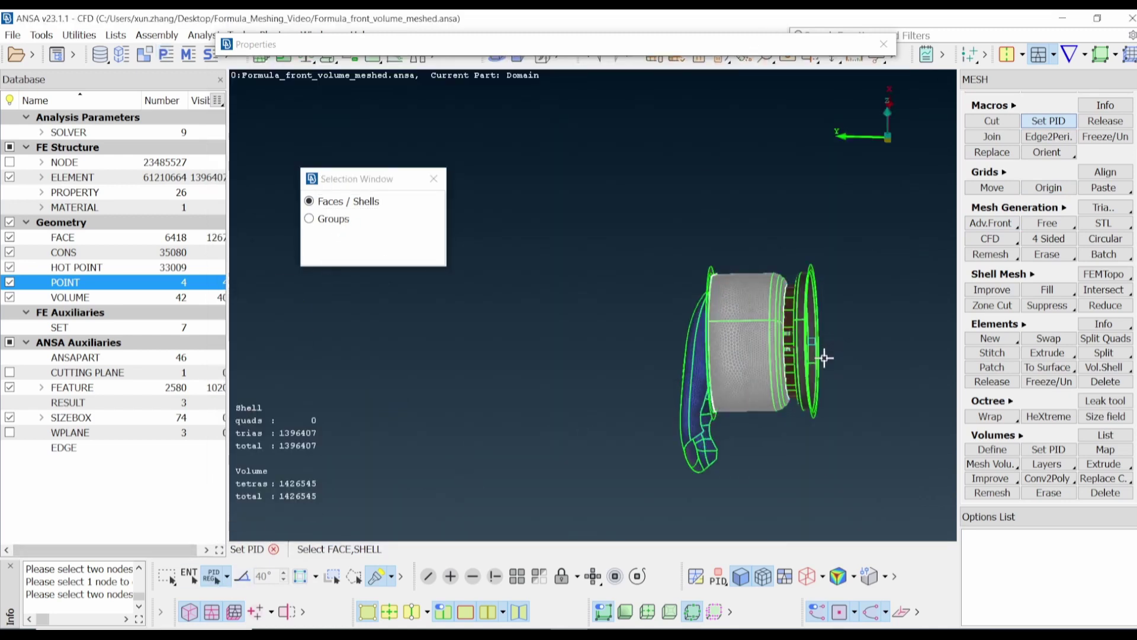
pyautogui.scroll(2, 829, 375)
pyautogui.keyDown('ctrl'); pyautogui.moveTo(809, 327); pyautogui.dragTo(800, 344); pyautogui.keyUp('ctrl')
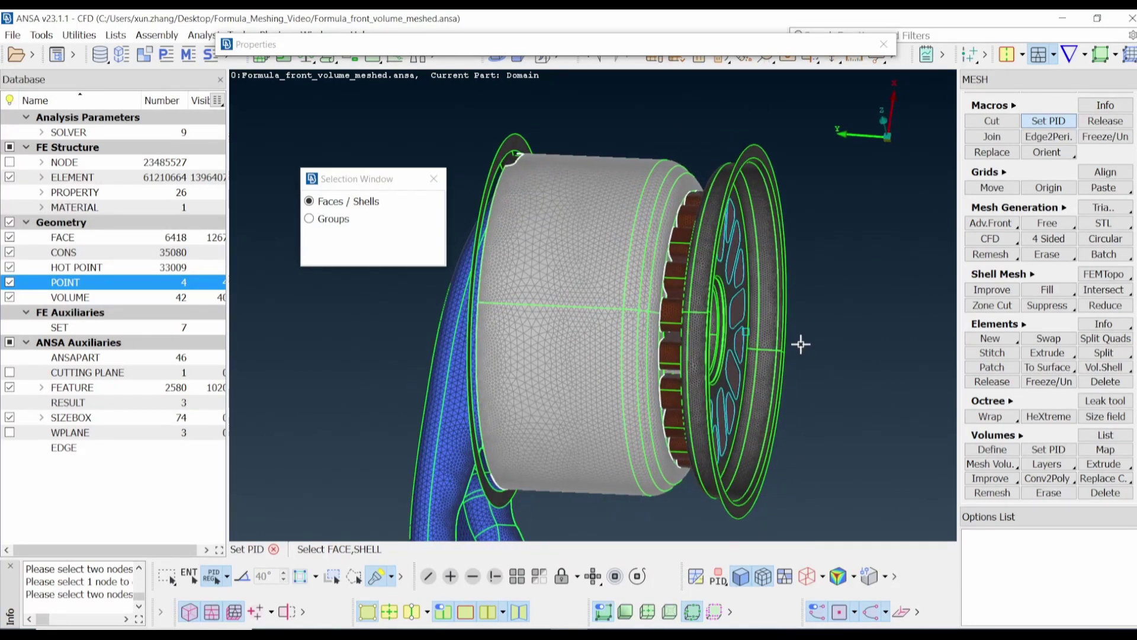
pyautogui.scroll(-2, 797, 346)
pyautogui.keyDown('ctrl'); pyautogui.moveTo(722, 302); pyautogui.dragTo(687, 326); pyautogui.keyUp('ctrl')
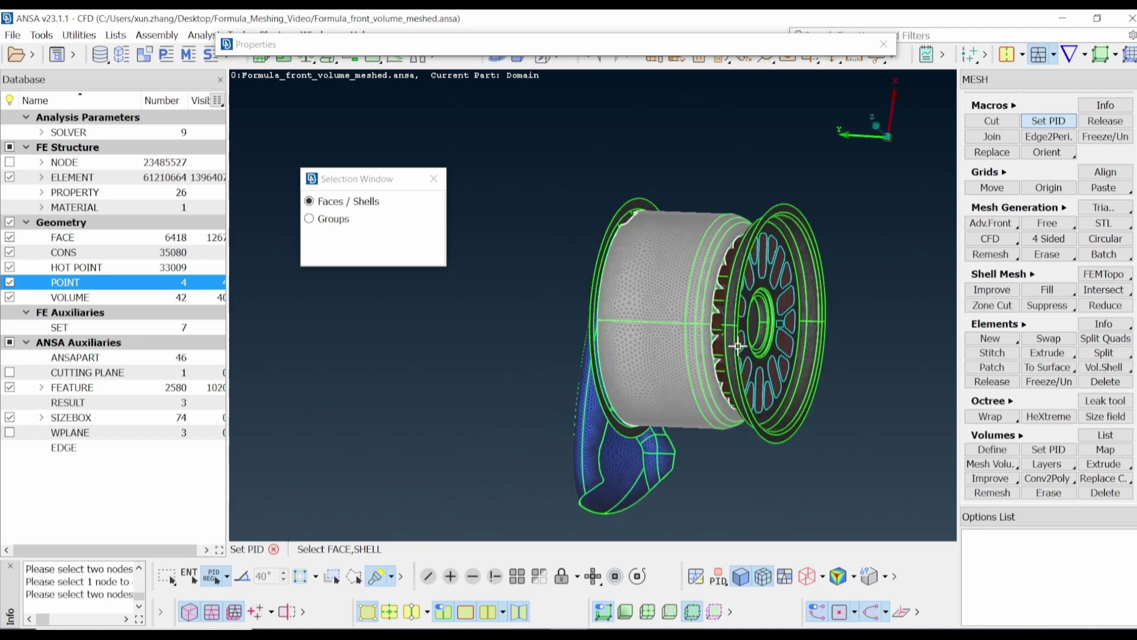
pyautogui.scroll(-5, 738, 346)
pyautogui.scroll(8, 403, 305)
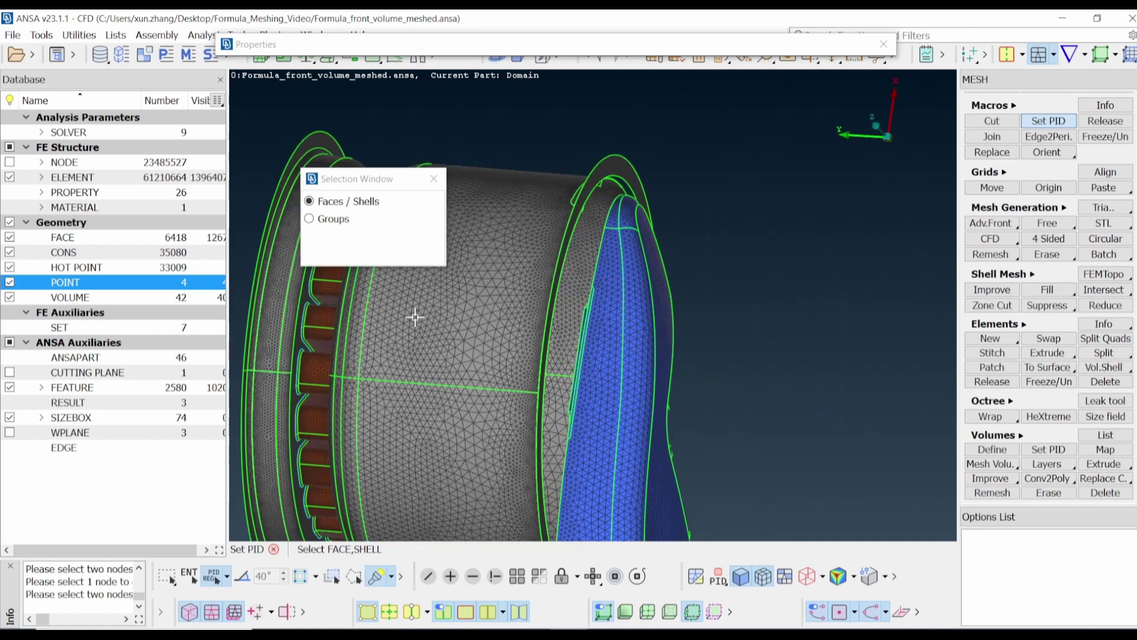
pyautogui.scroll(-5, 415, 316)
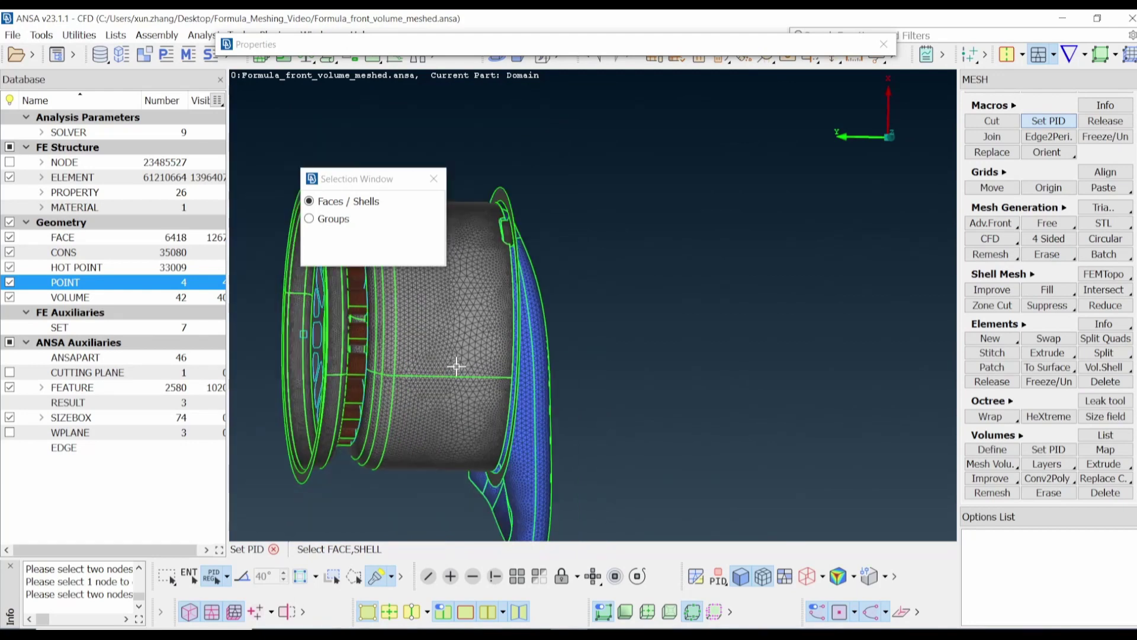
pyautogui.keyDown('ctrl'); pyautogui.moveTo(456, 366); pyautogui.dragTo(480, 121); pyautogui.keyUp('ctrl')
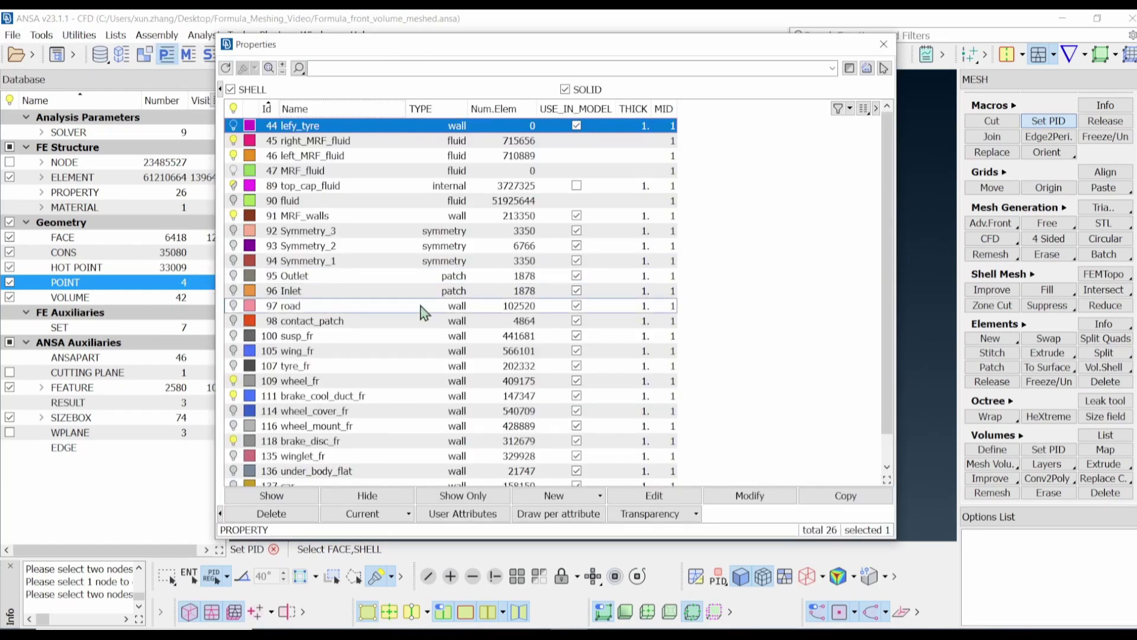
# Show the tyre_fr part and try selecting the right-hand tyre, then cancel
pyautogui.click(234, 366)
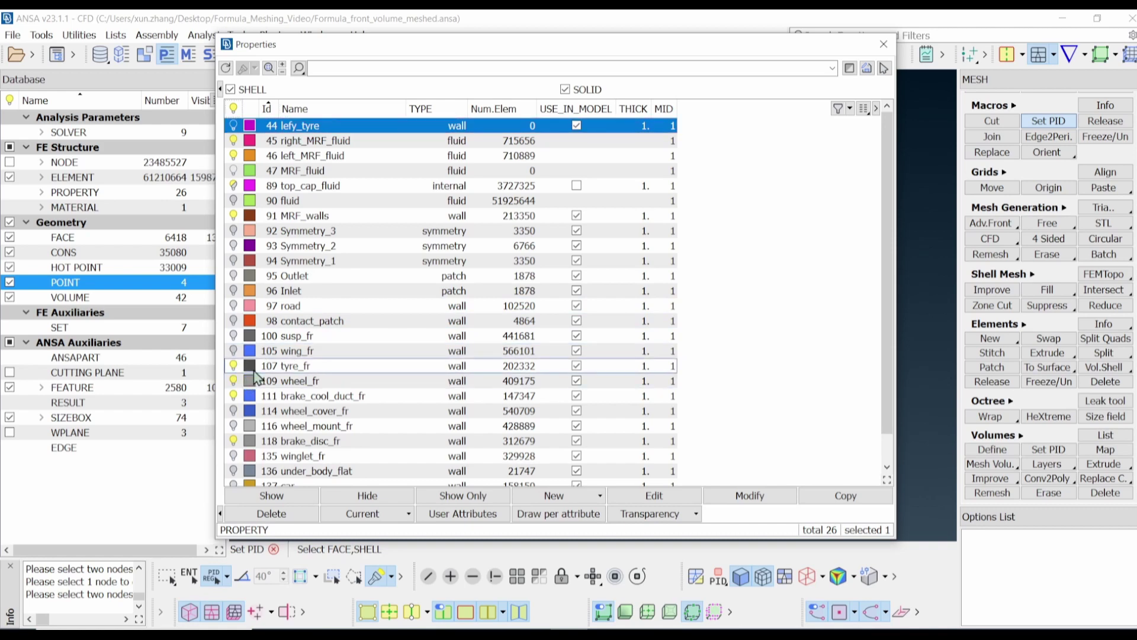
pyautogui.doubleClick(814, 55)
pyautogui.scroll(-8, 506, 298)
pyautogui.keyDown('ctrl'); pyautogui.moveTo(684, 299); pyautogui.dragTo(716, 290); pyautogui.keyUp('ctrl')
pyautogui.moveTo(804, 433); pyautogui.dragTo(595, 219)
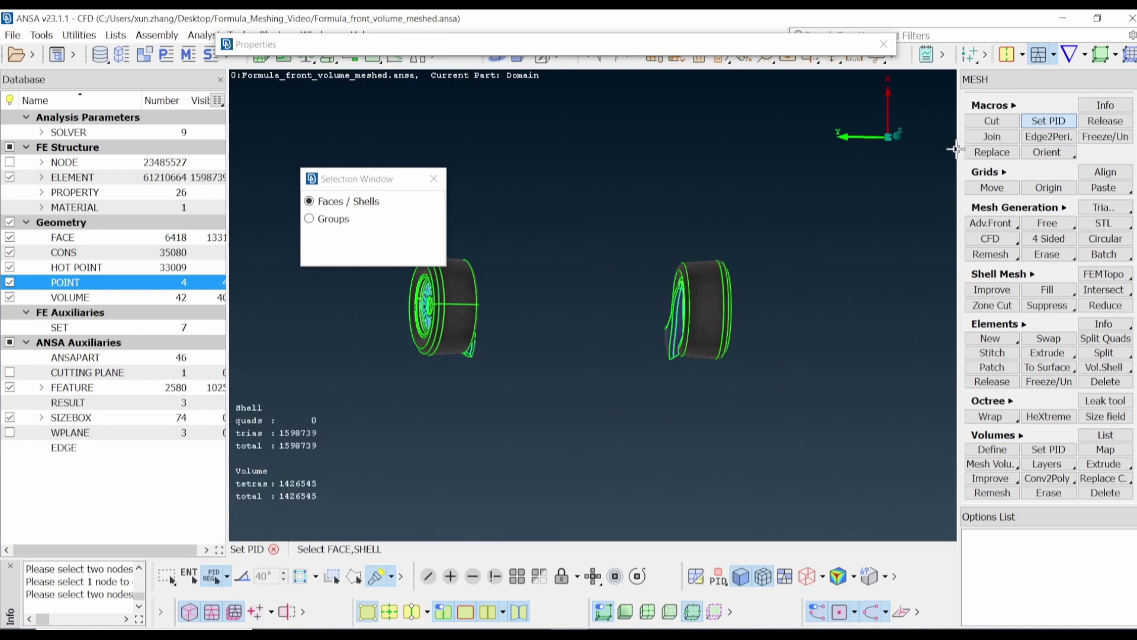
pyautogui.click(1045, 120)
# Restart Set PID, pick one tyre's faces and finish to list the properties
pyautogui.keyDown('ctrl'); pyautogui.moveTo(774, 269); pyautogui.dragTo(736, 272); pyautogui.keyUp('ctrl')
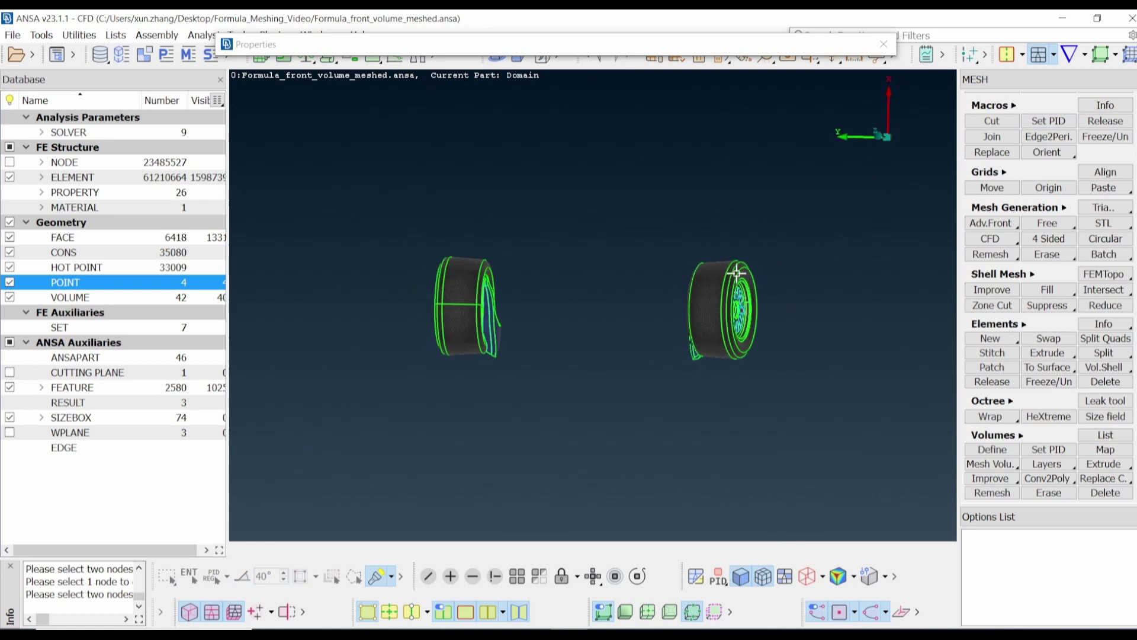
pyautogui.scroll(5, 720, 297)
pyautogui.click(1049, 121)
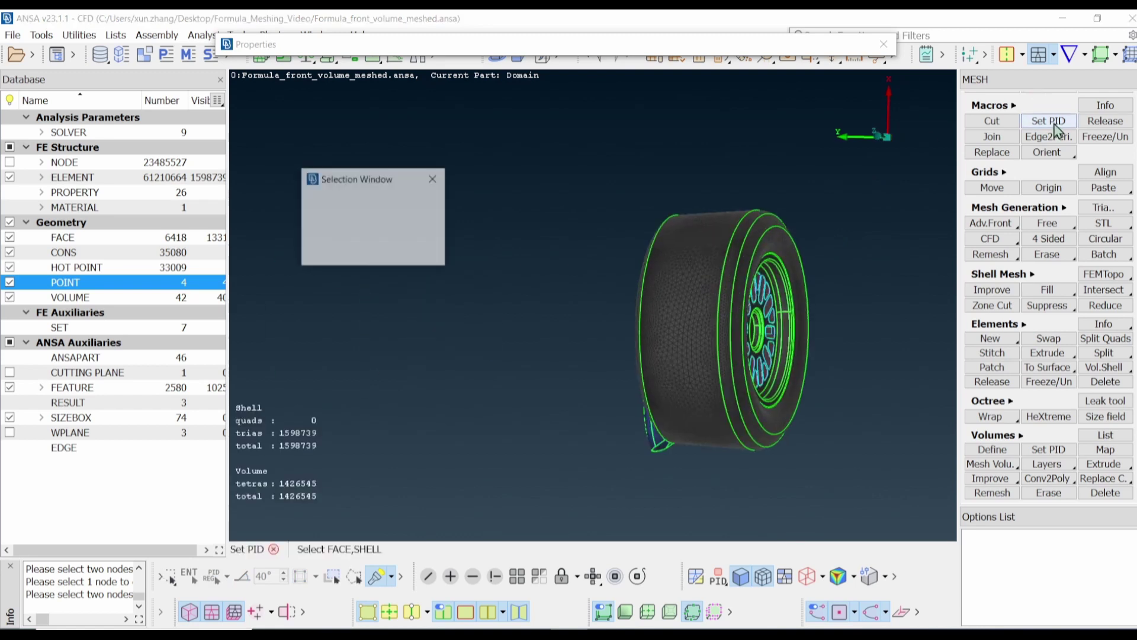
pyautogui.click(677, 380)
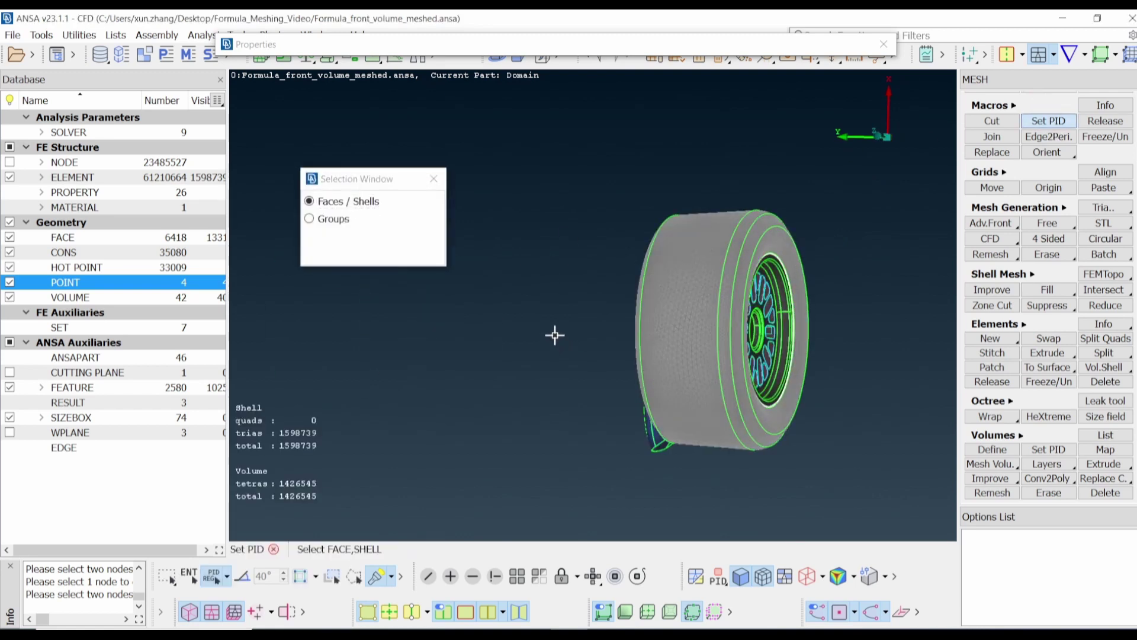
pyautogui.keyDown('ctrl'); pyautogui.moveTo(555, 335); pyautogui.dragTo(578, 330); pyautogui.keyUp('ctrl')
pyautogui.scroll(-5, 713, 347)
pyautogui.keyDown('ctrl'); pyautogui.moveTo(673, 349); pyautogui.dragTo(654, 348); pyautogui.keyUp('ctrl')
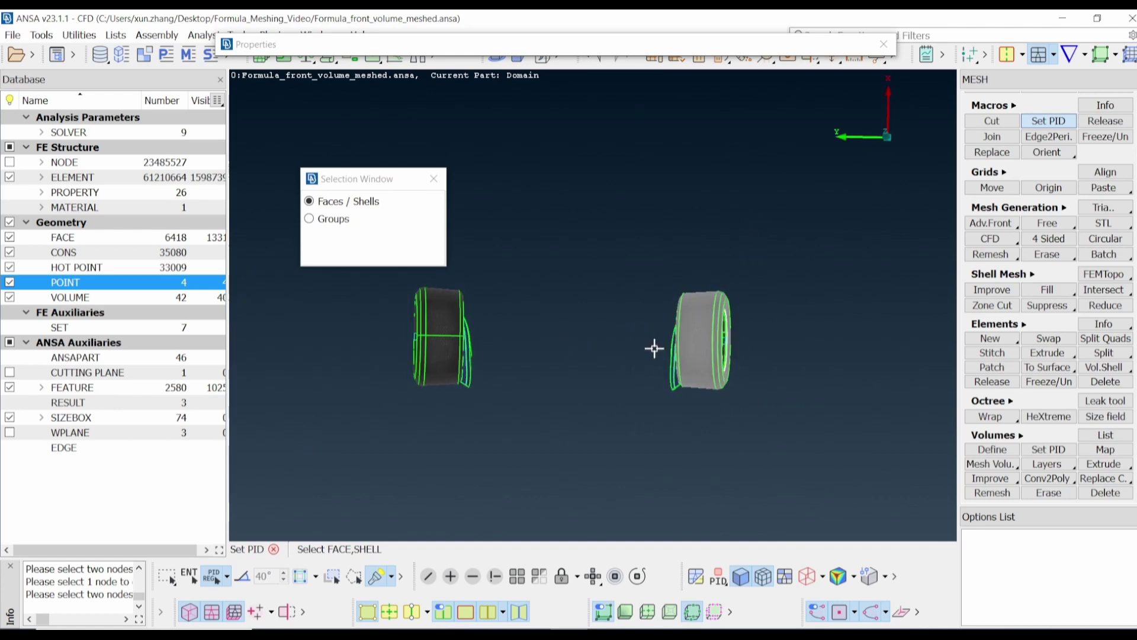
pyautogui.scroll(5, 654, 348)
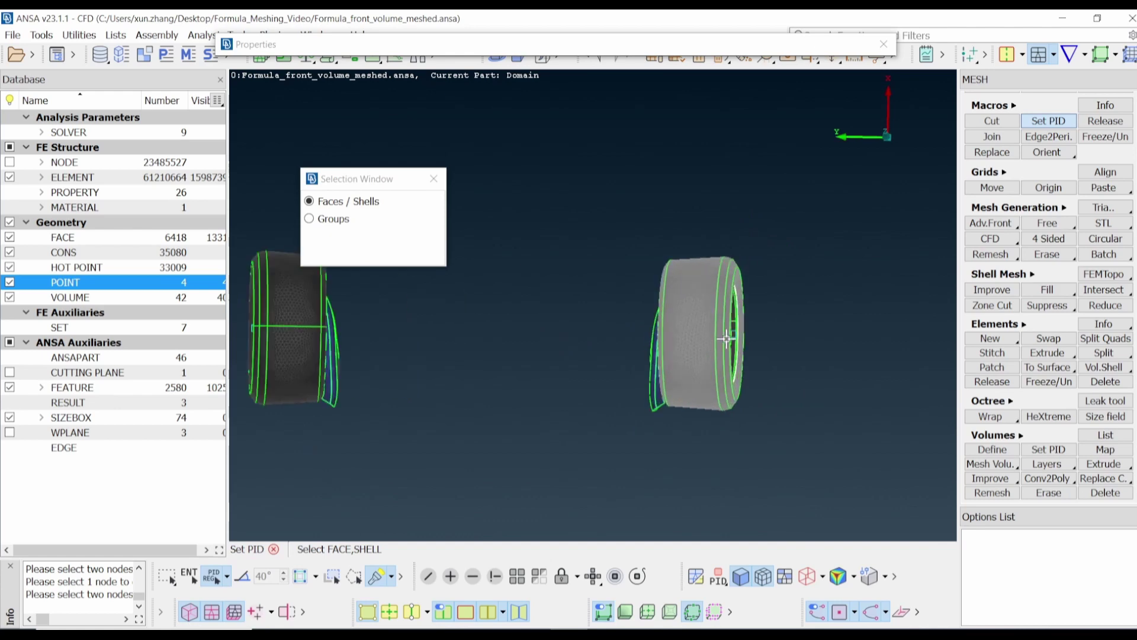
pyautogui.middleClick(794, 249)
# Assign the picked tyre to lefy_tyre and select the other tyre's faces
pyautogui.doubleClick(512, 185)
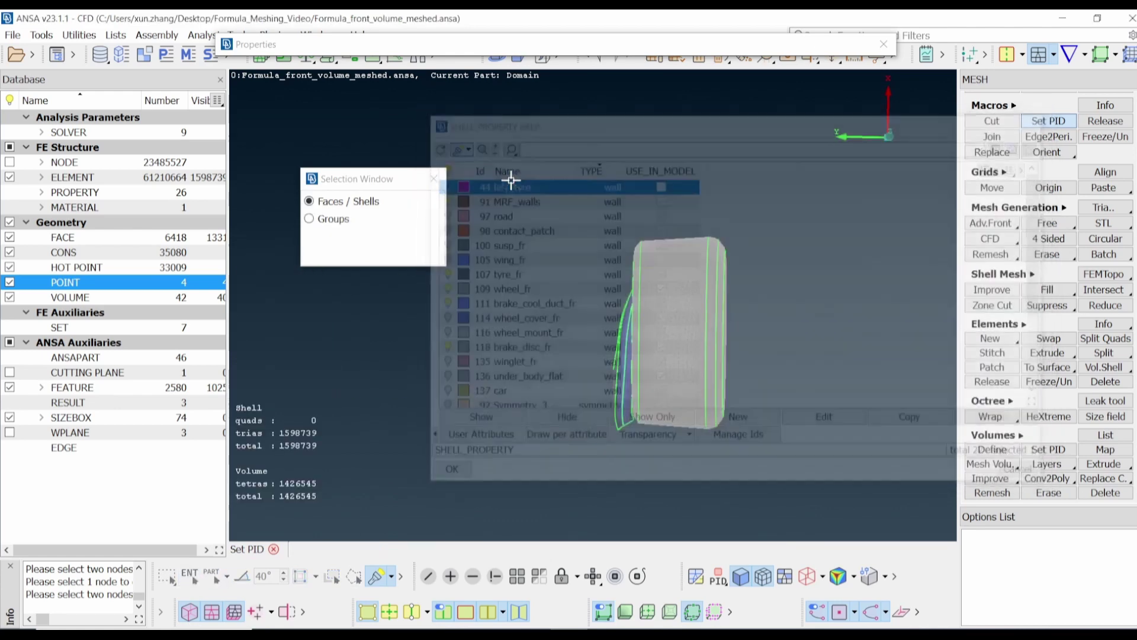
pyautogui.scroll(-2, 782, 323)
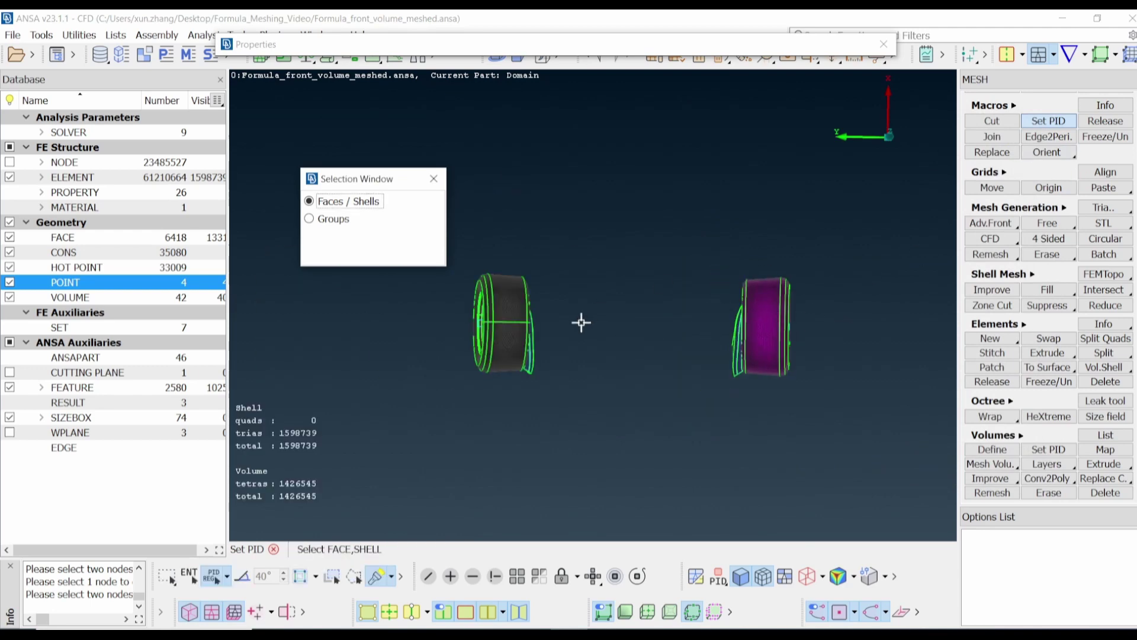
pyautogui.middleClick(660, 261)
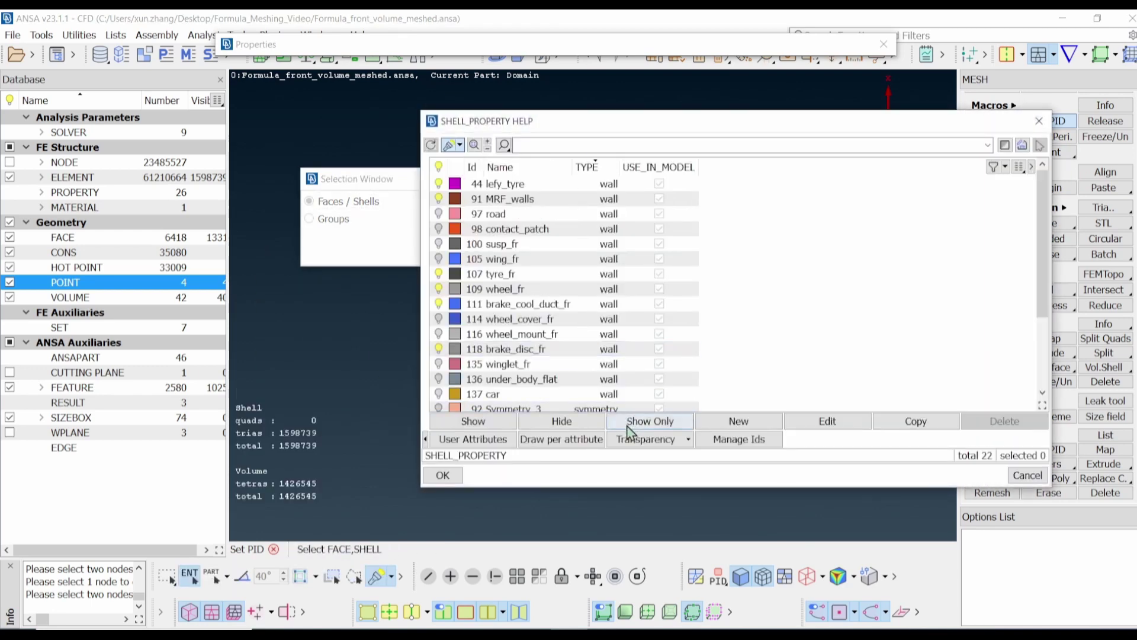
# Create rotating wall property right_tyre and assign the second tyre to it
pyautogui.click(740, 421)
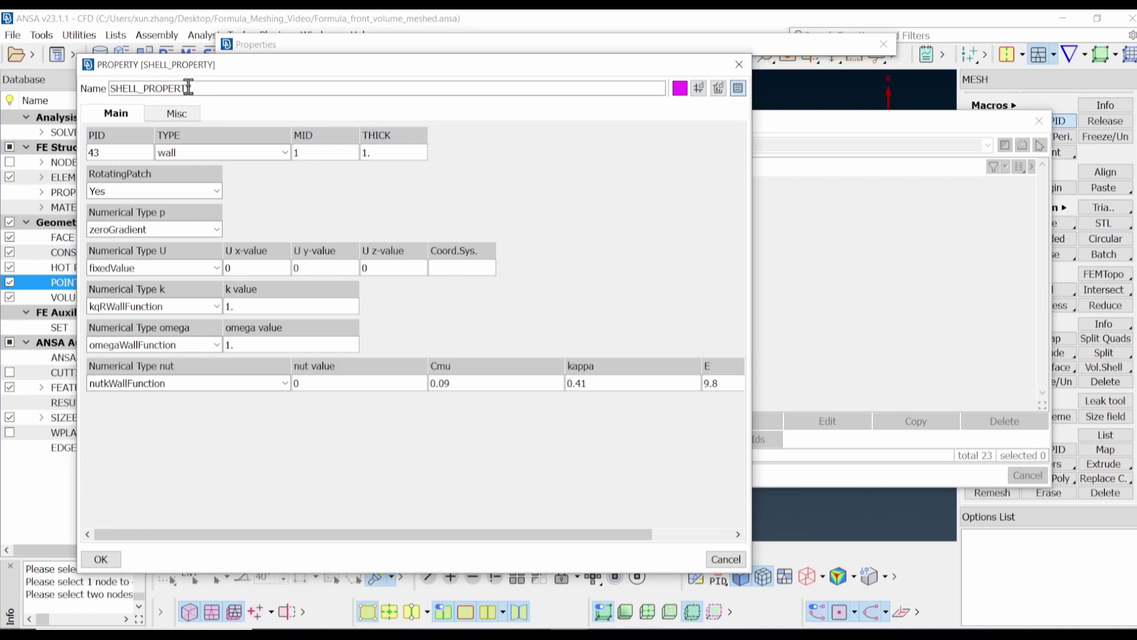
pyautogui.doubleClick(188, 88)
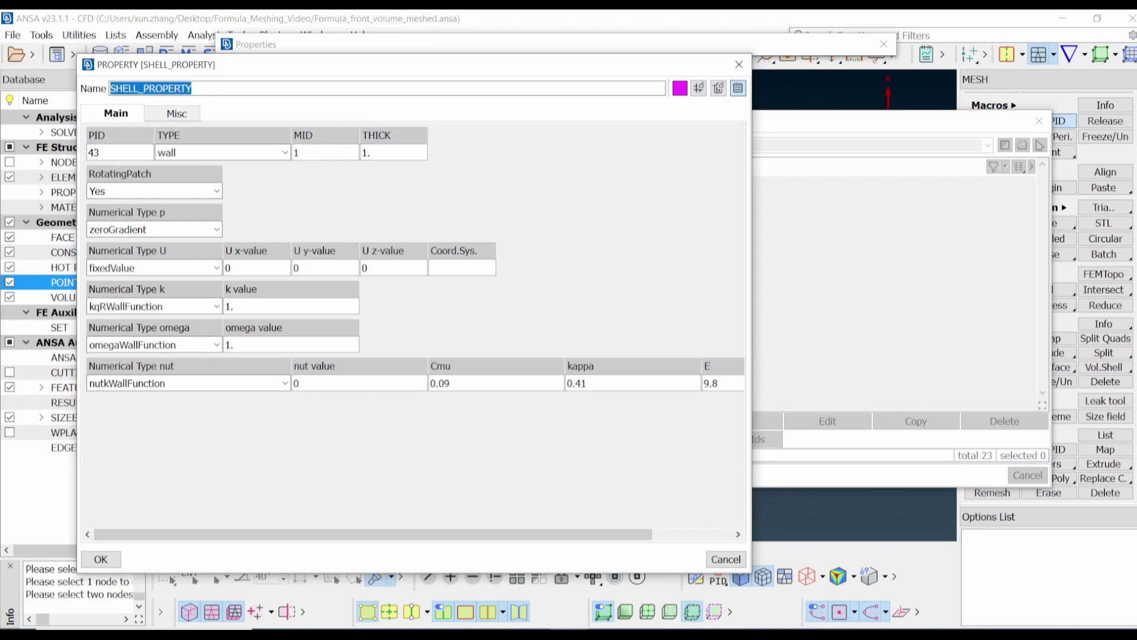
pyautogui.write('right_tyre')
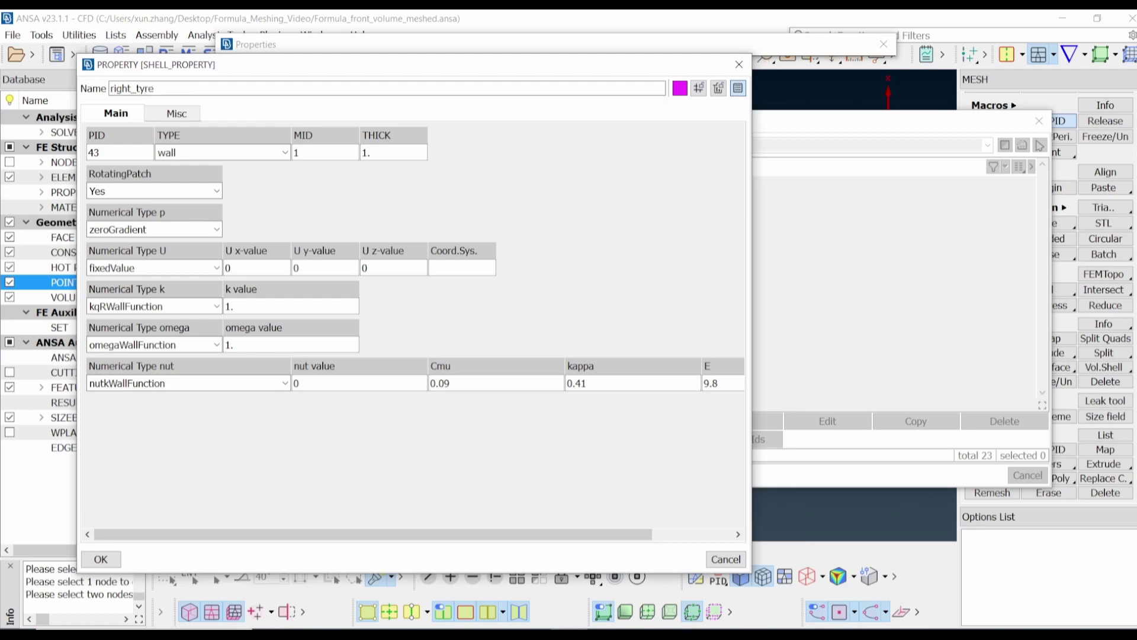
pyautogui.click(122, 558)
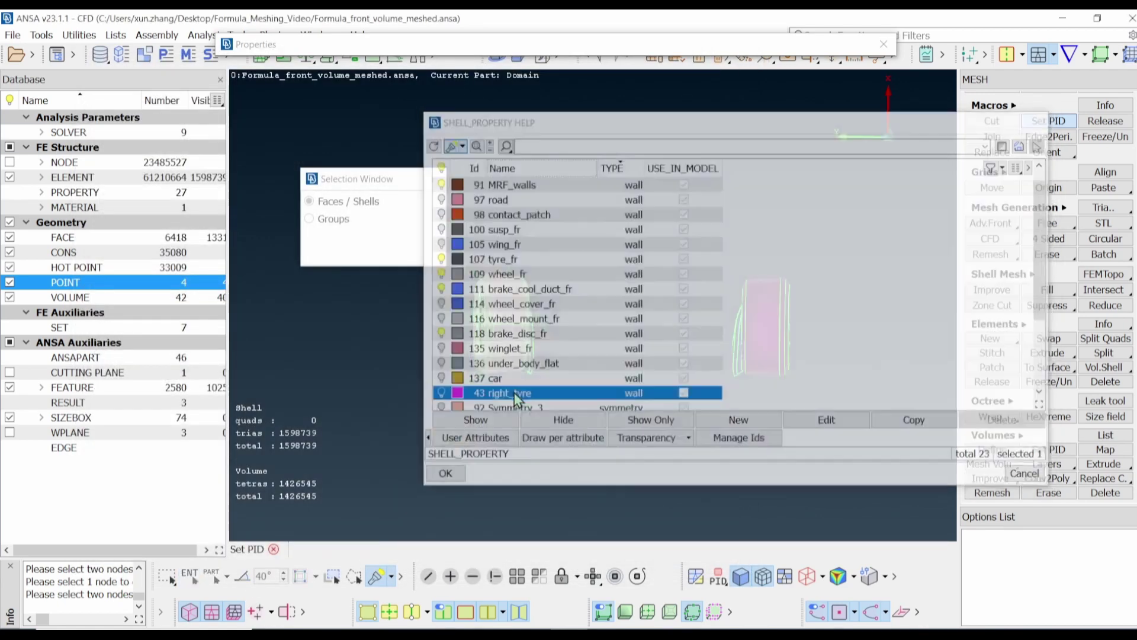
pyautogui.doubleClick(514, 392)
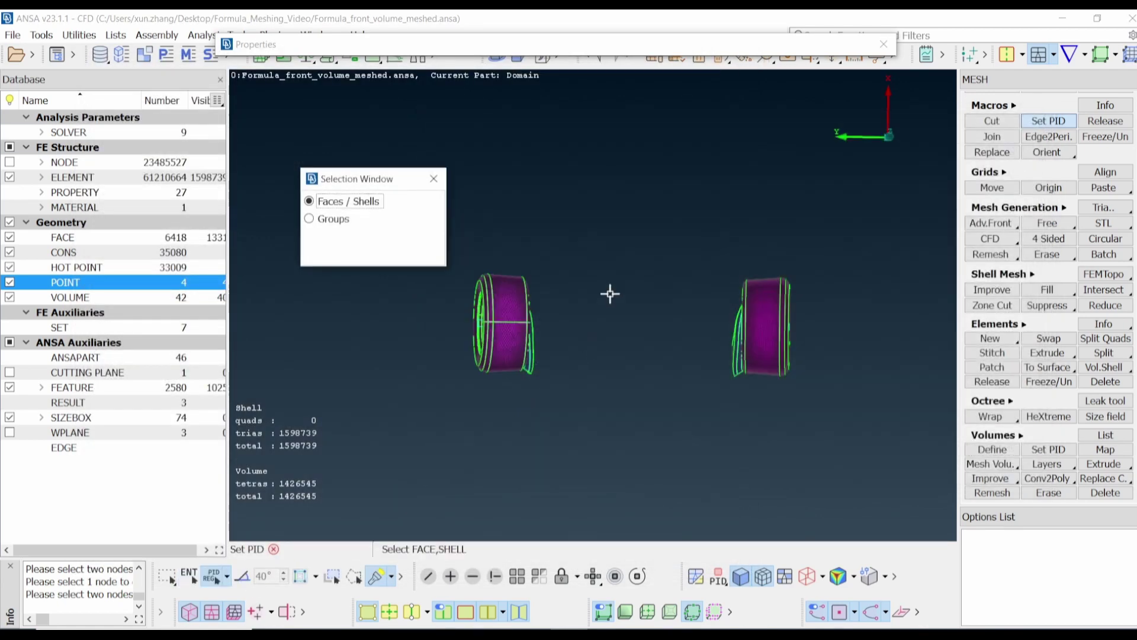
pyautogui.keyDown('ctrl'); pyautogui.moveTo(731, 305); pyautogui.dragTo(680, 284); pyautogui.keyUp('ctrl')
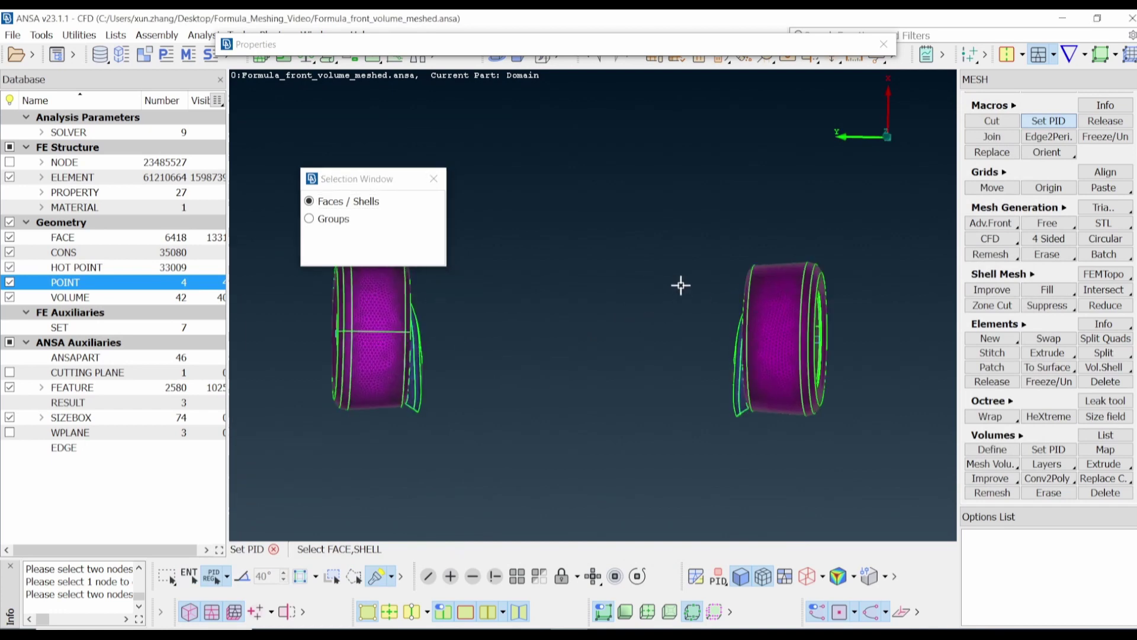
pyautogui.doubleClick(455, 45)
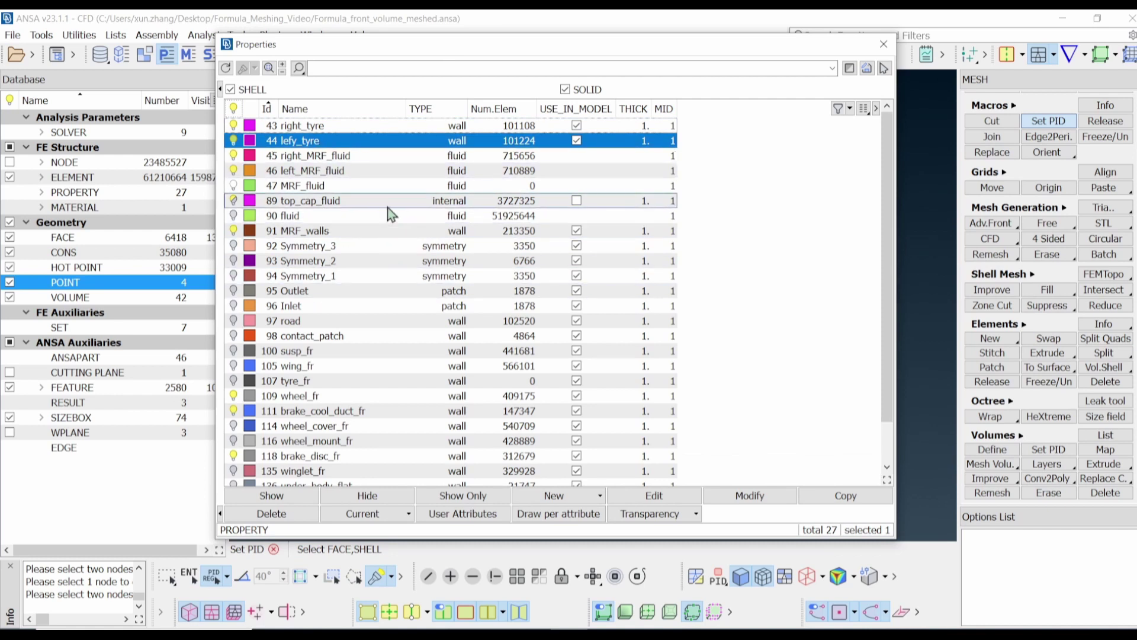
# Set left_tyre's velocity to rotatingWallVelocity and pick a point as its rotation origin
pyautogui.doubleClick(318, 142)
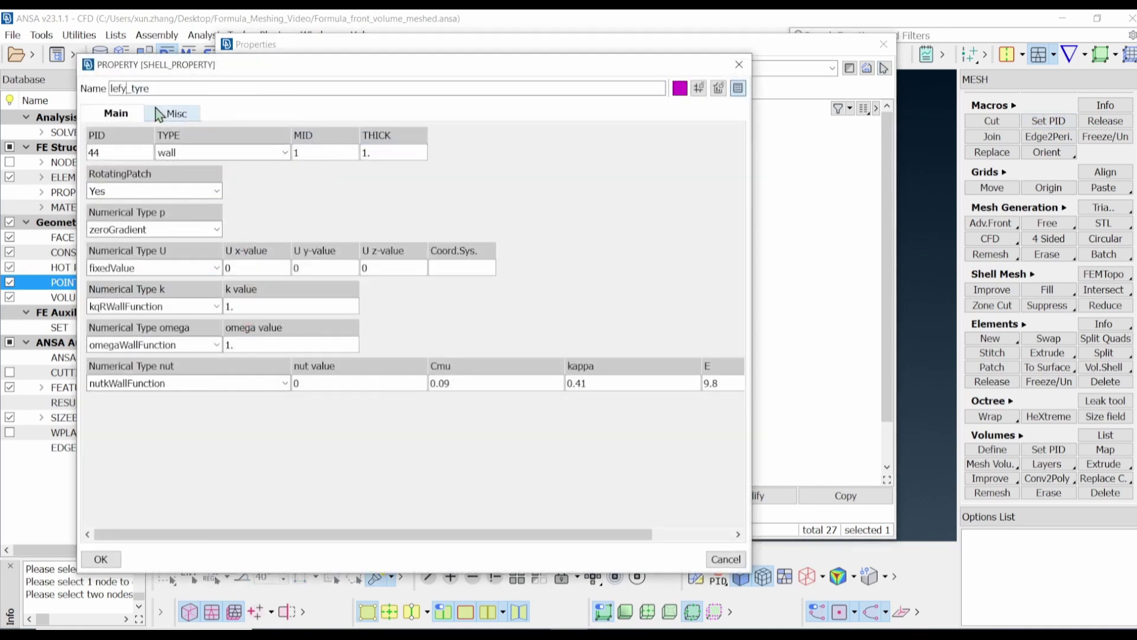
pyautogui.click(216, 270)
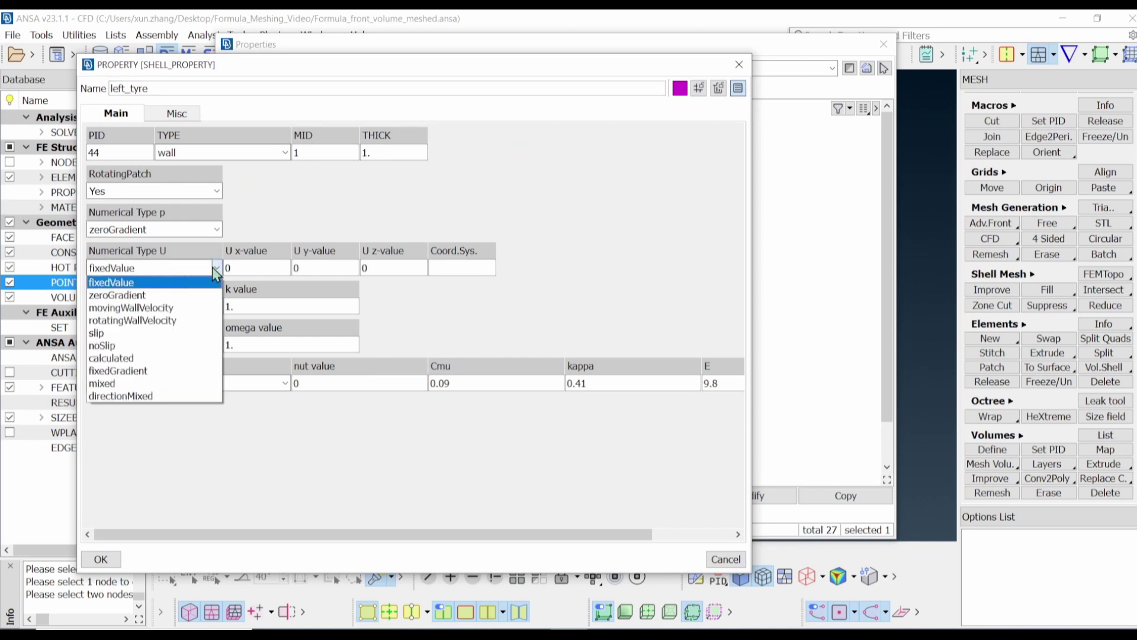
pyautogui.click(185, 324)
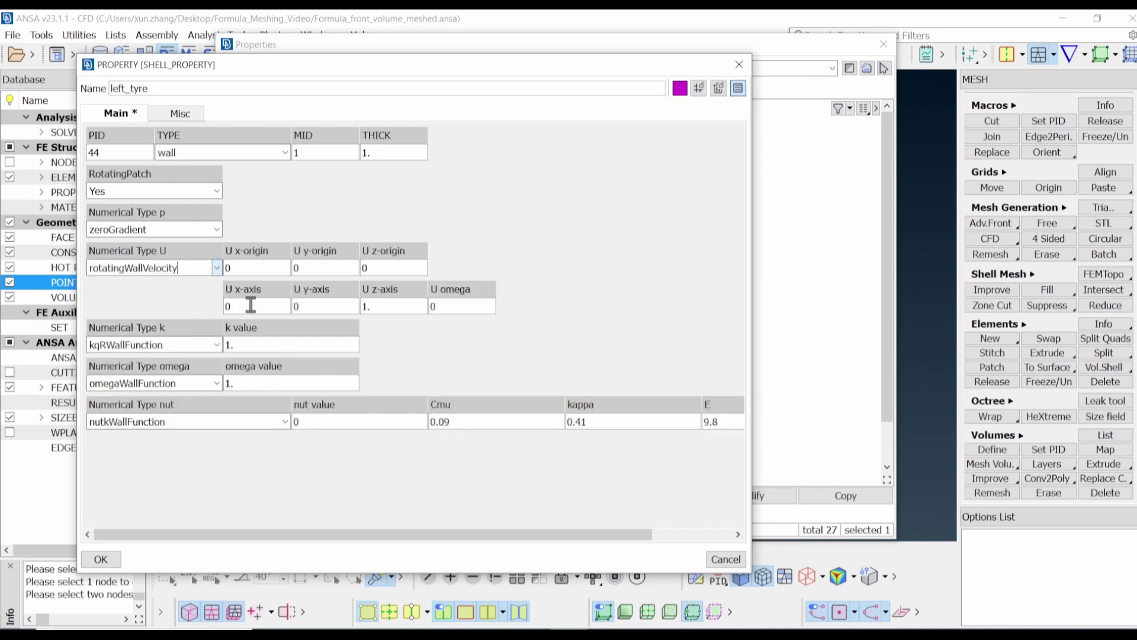
pyautogui.click(254, 266)
pyautogui.press('F1')
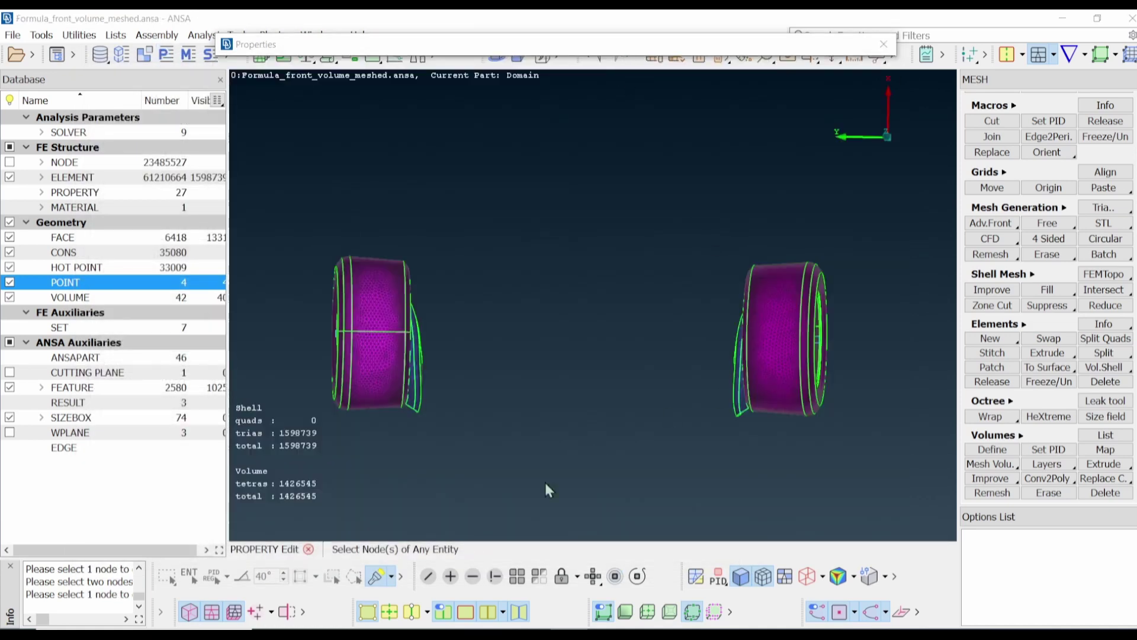
pyautogui.rightClick(95, 280)
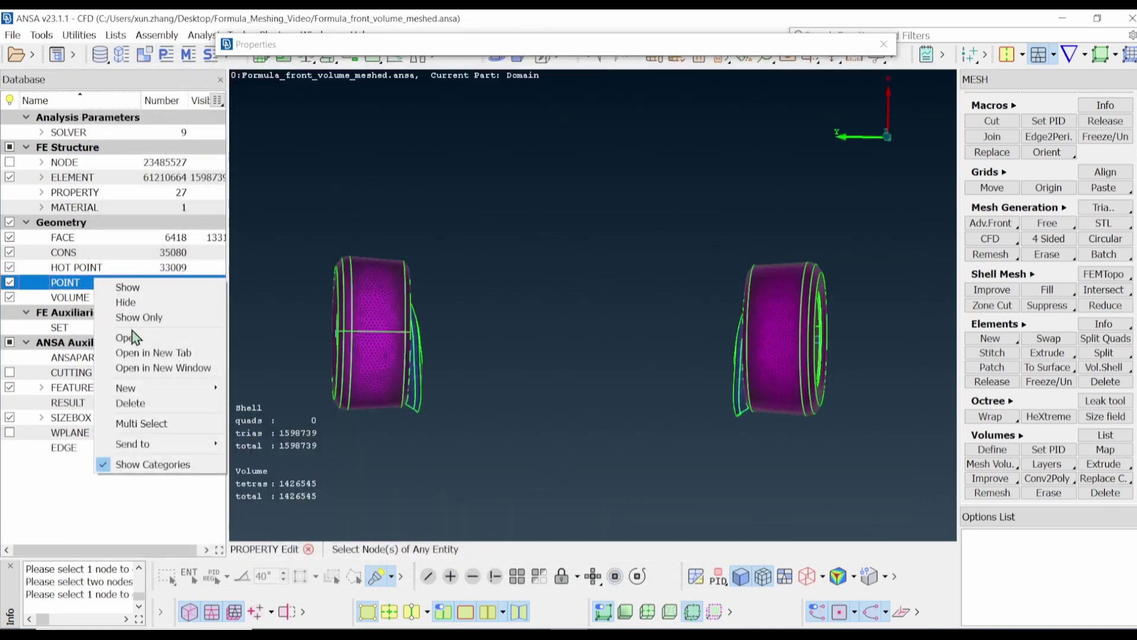
pyautogui.click(163, 318)
pyautogui.click(754, 337)
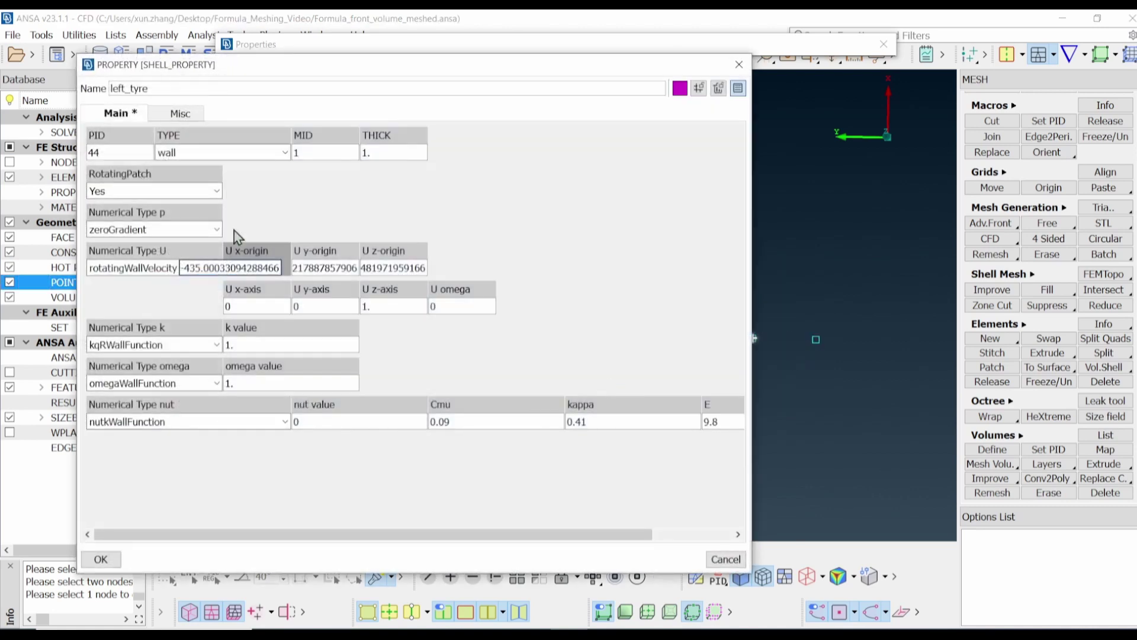
# Pick the rotation axis point, set omega to 66.6 and confirm left_tyre
pyautogui.click(262, 306)
pyautogui.press('F1')
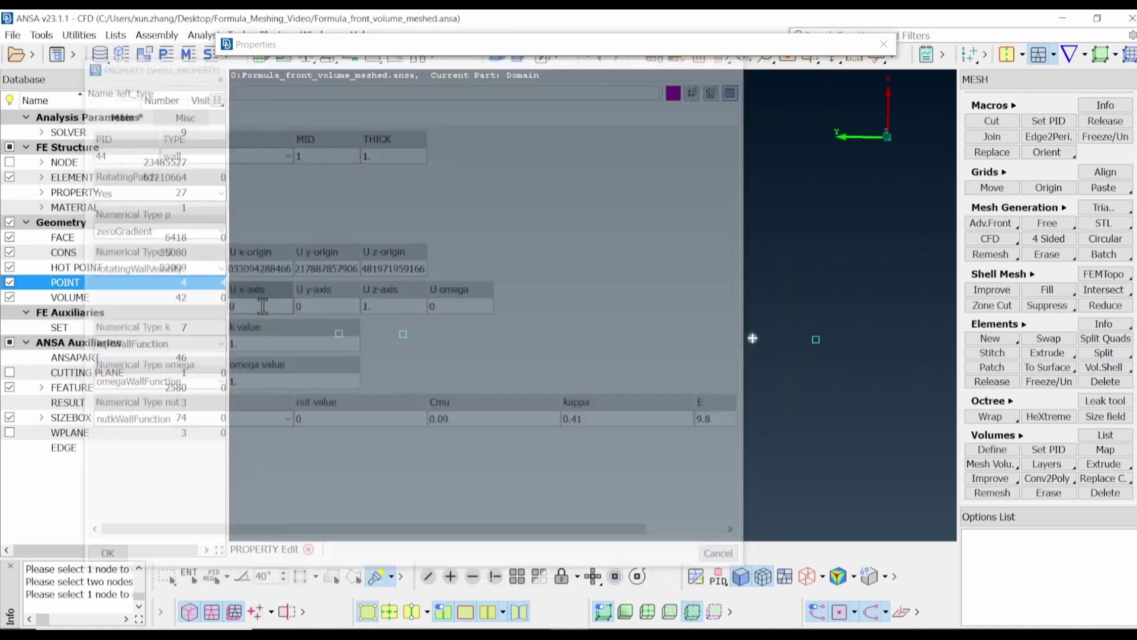
pyautogui.click(814, 337)
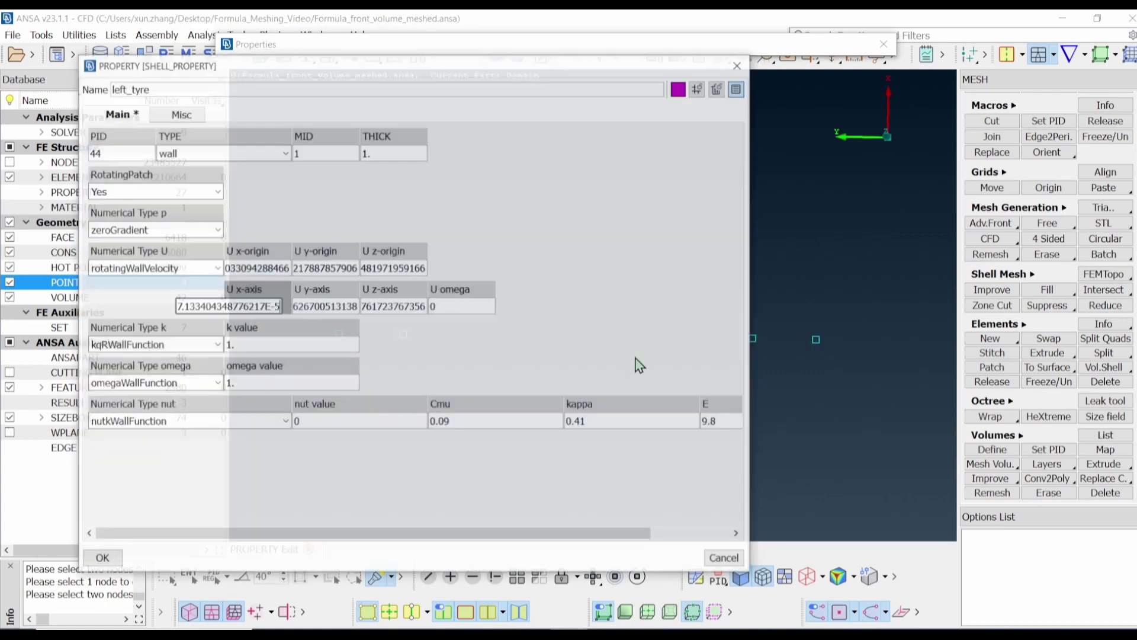
pyautogui.doubleClick(461, 306)
pyautogui.write('66.6')
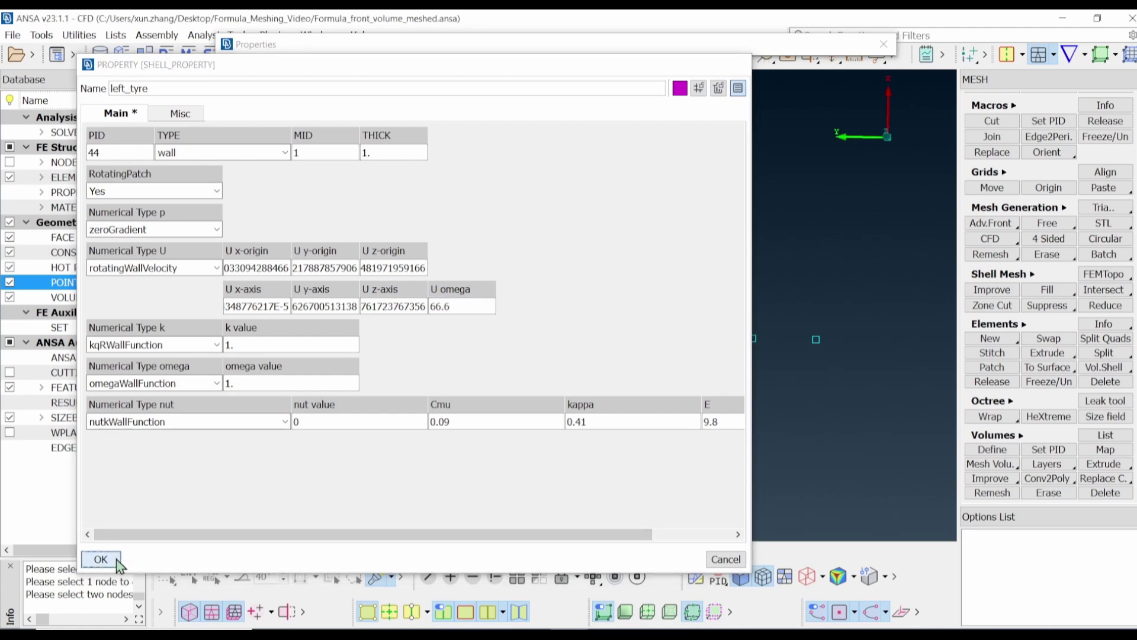
pyautogui.click(101, 558)
pyautogui.click(353, 64)
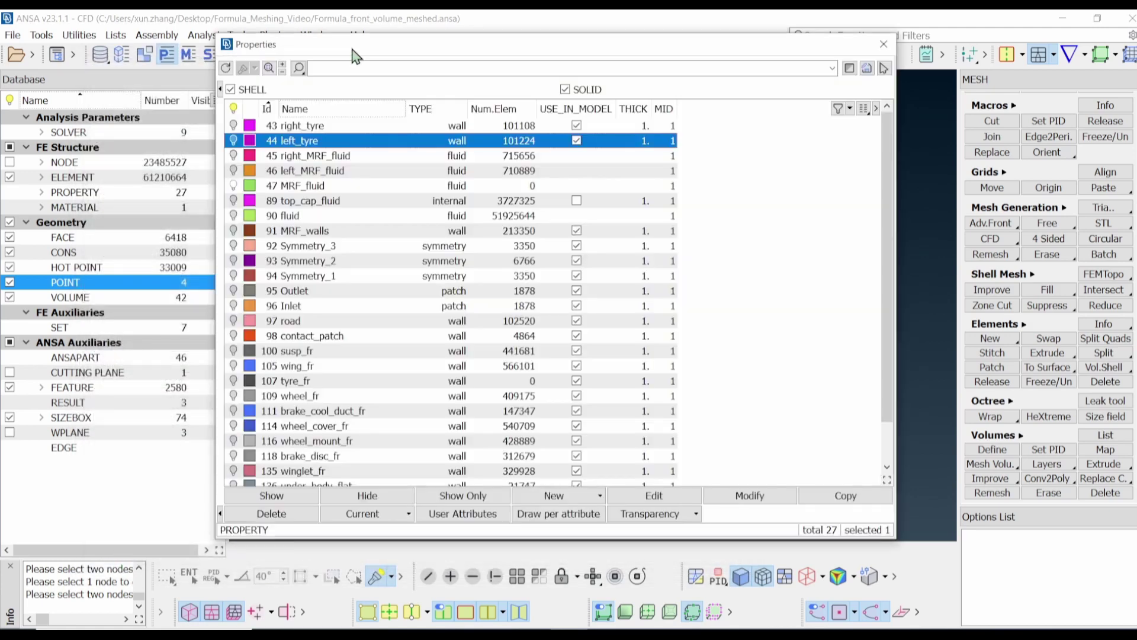
# Open right_tyre and set its velocity condition to rotatingWallVelocity
pyautogui.doubleClick(307, 125)
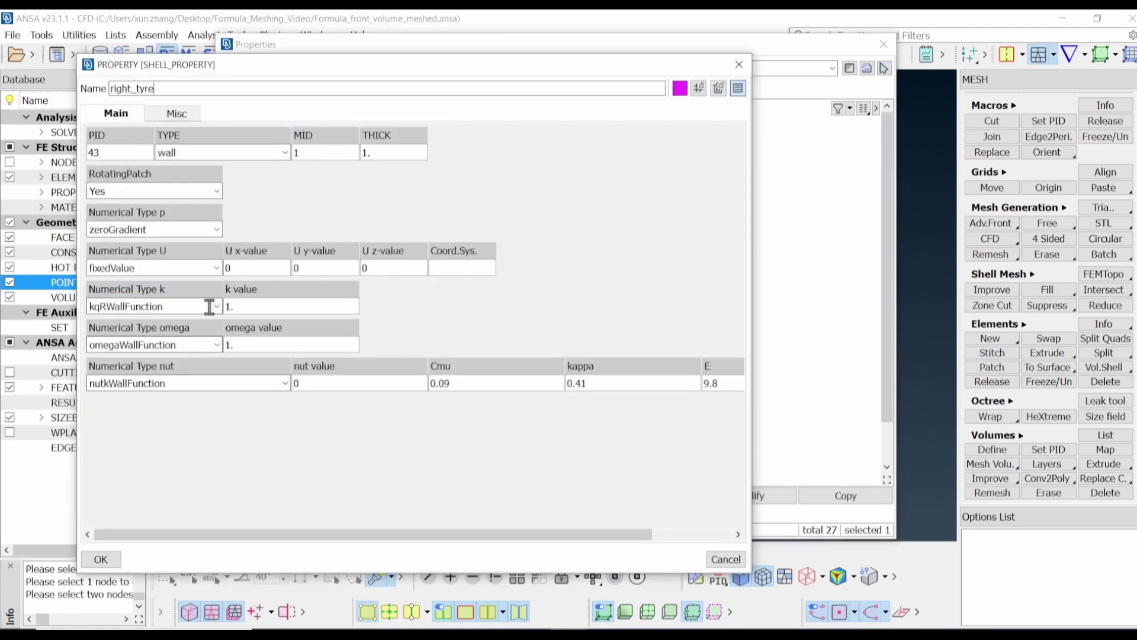
pyautogui.click(215, 269)
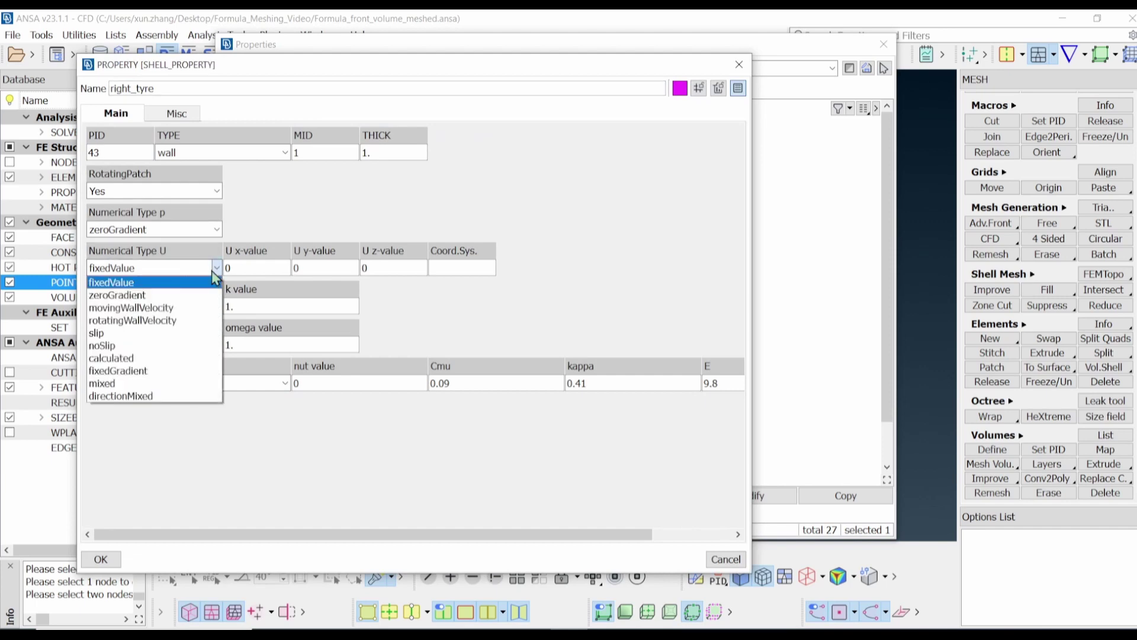
pyautogui.click(179, 312)
pyautogui.click(246, 269)
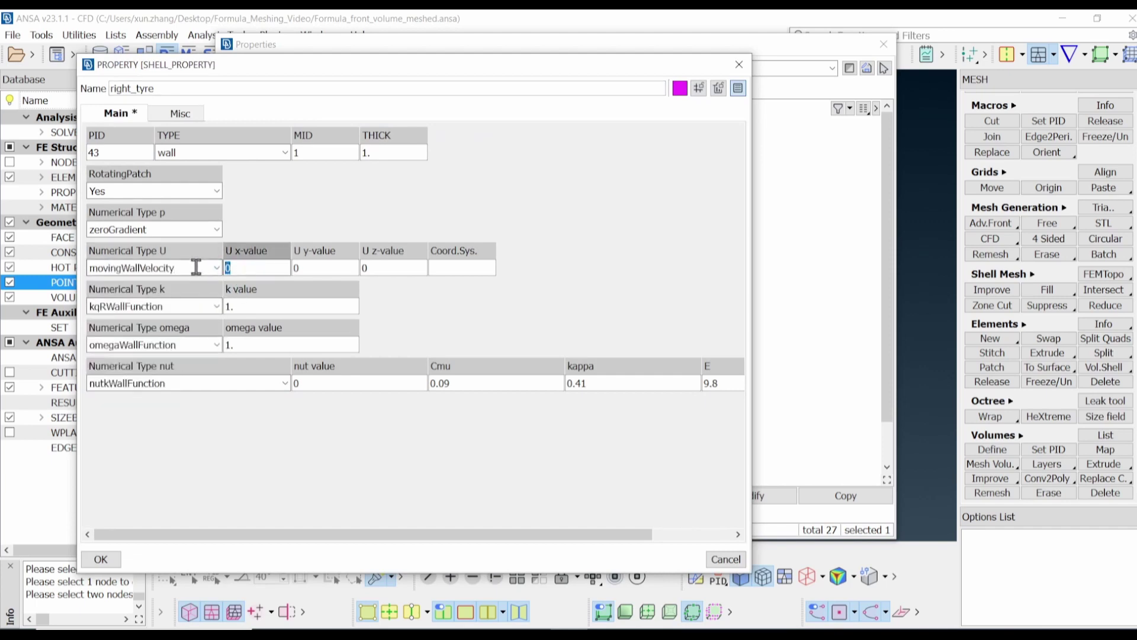
pyautogui.click(262, 265)
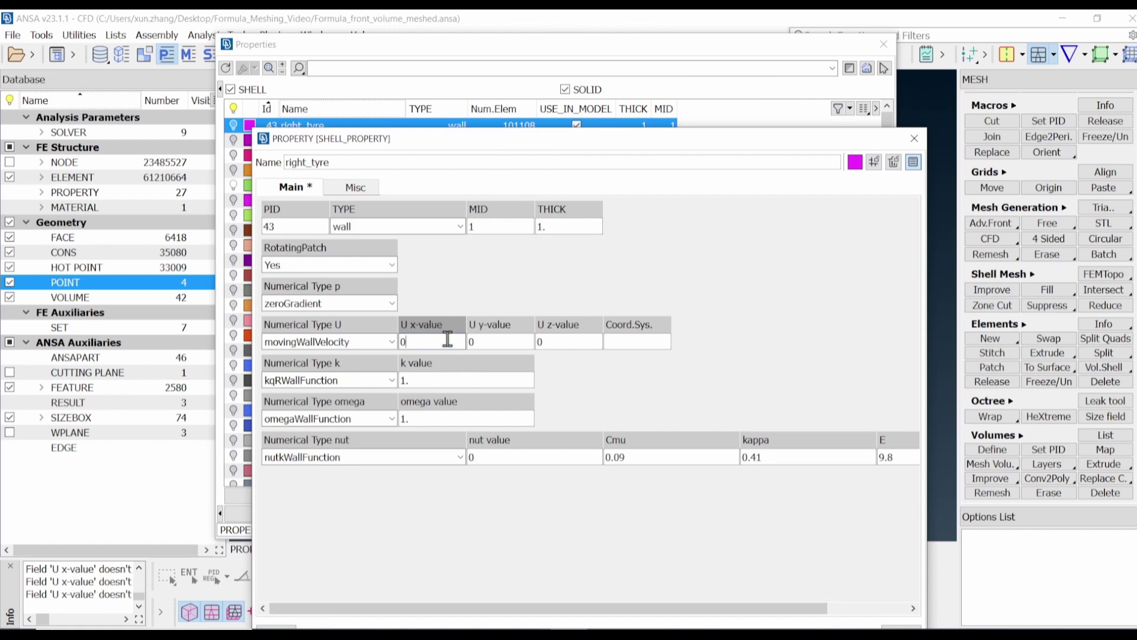
pyautogui.click(392, 342)
pyautogui.click(374, 394)
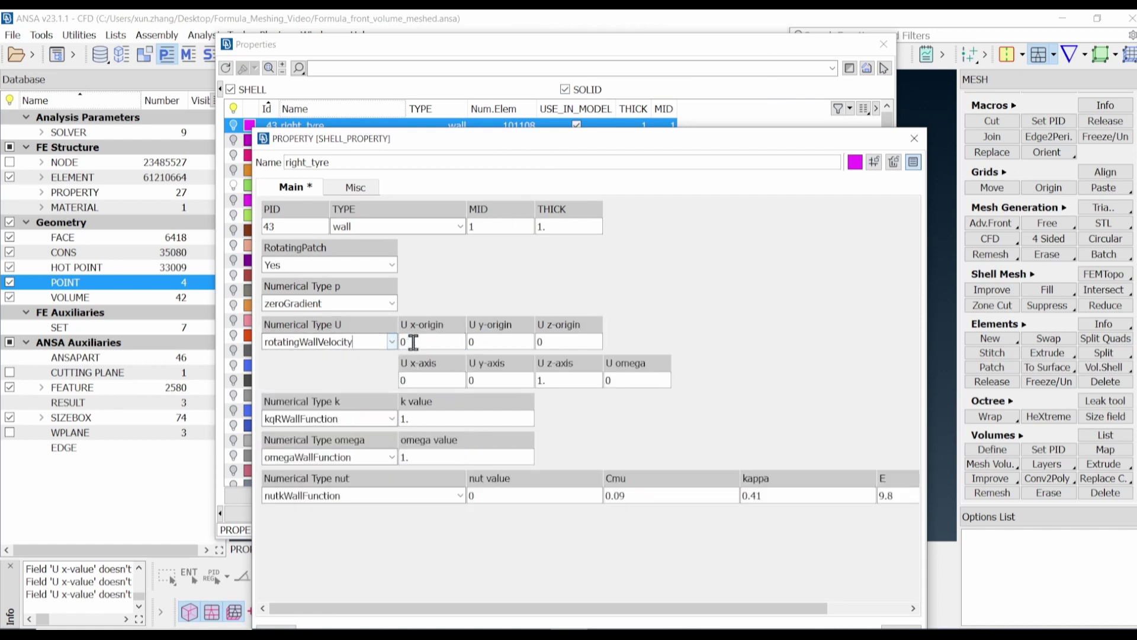
# Pick points on the wheel for right_tyre's rotation origin and axis
pyautogui.doubleClick(417, 343)
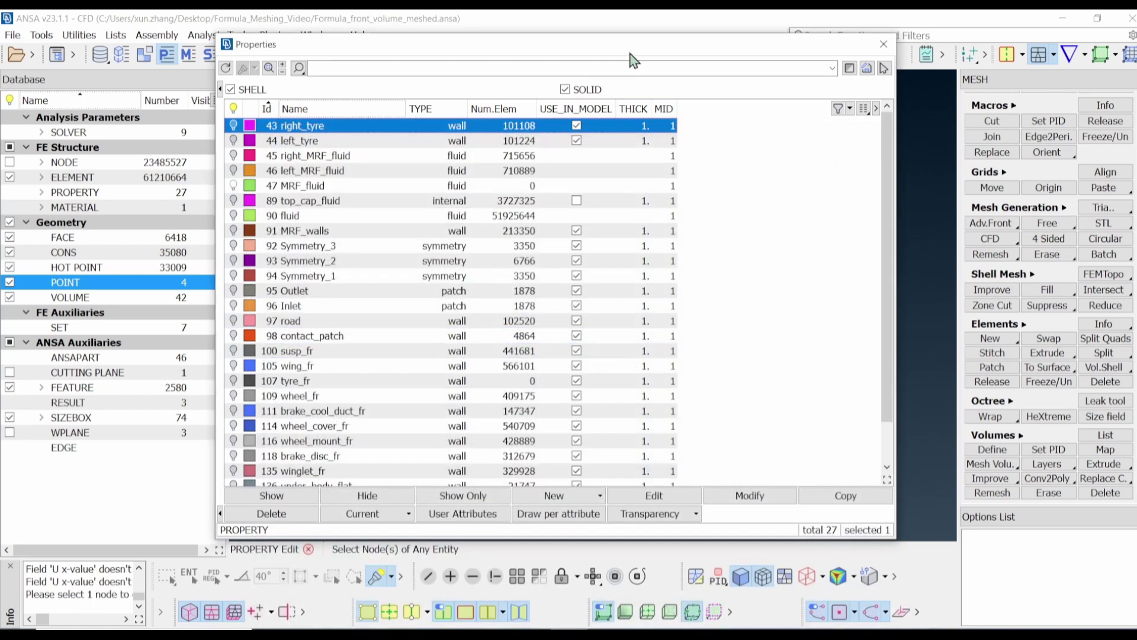
pyautogui.doubleClick(629, 51)
pyautogui.click(393, 347)
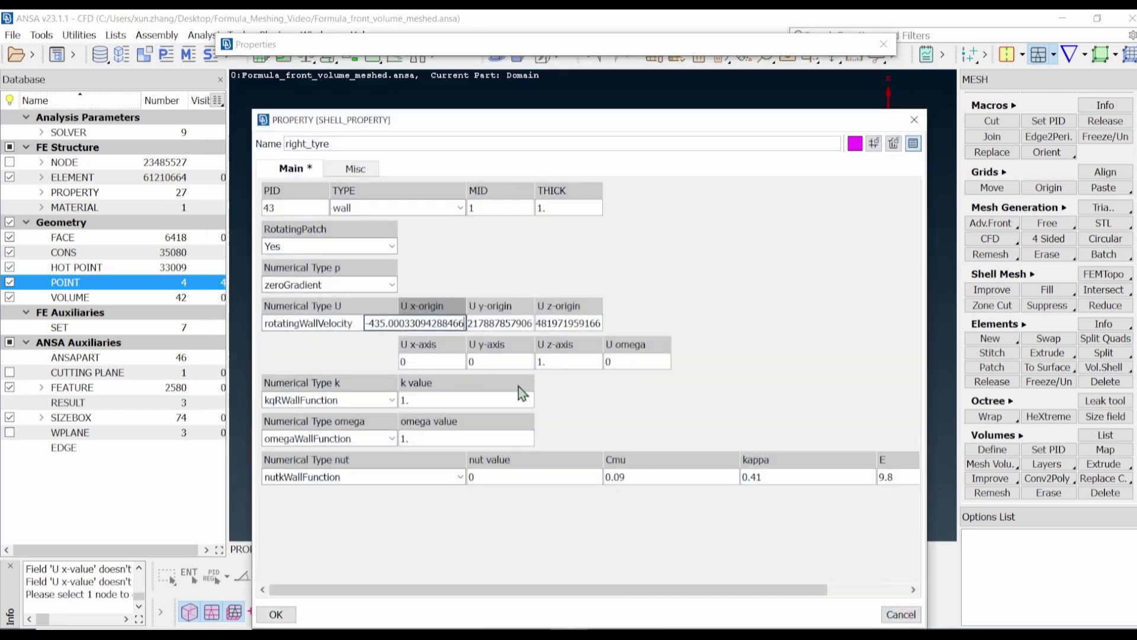
pyautogui.click(430, 361)
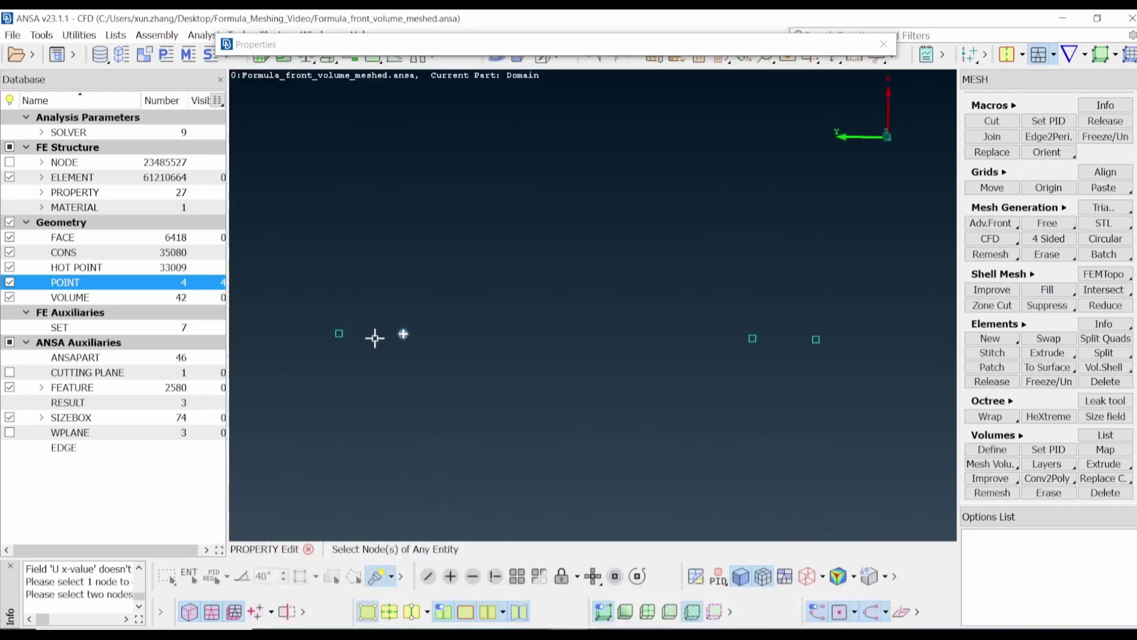
pyautogui.click(403, 333)
# Set right_tyre's omega to 66.6 and confirm the rotating wall settings
pyautogui.click(643, 361)
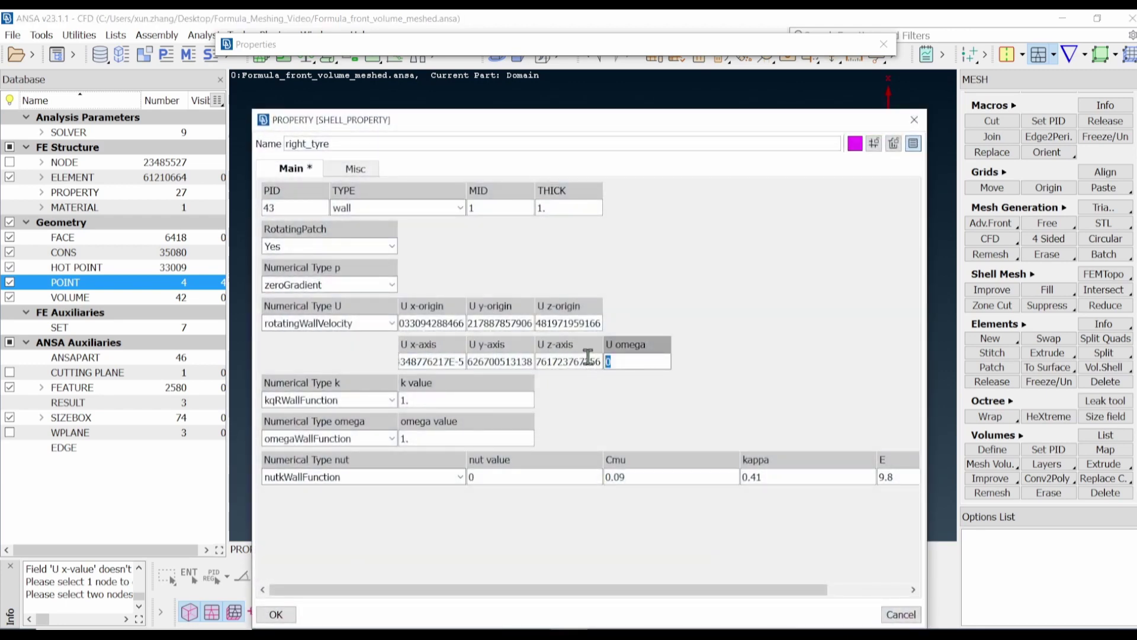
pyautogui.write('66.6')
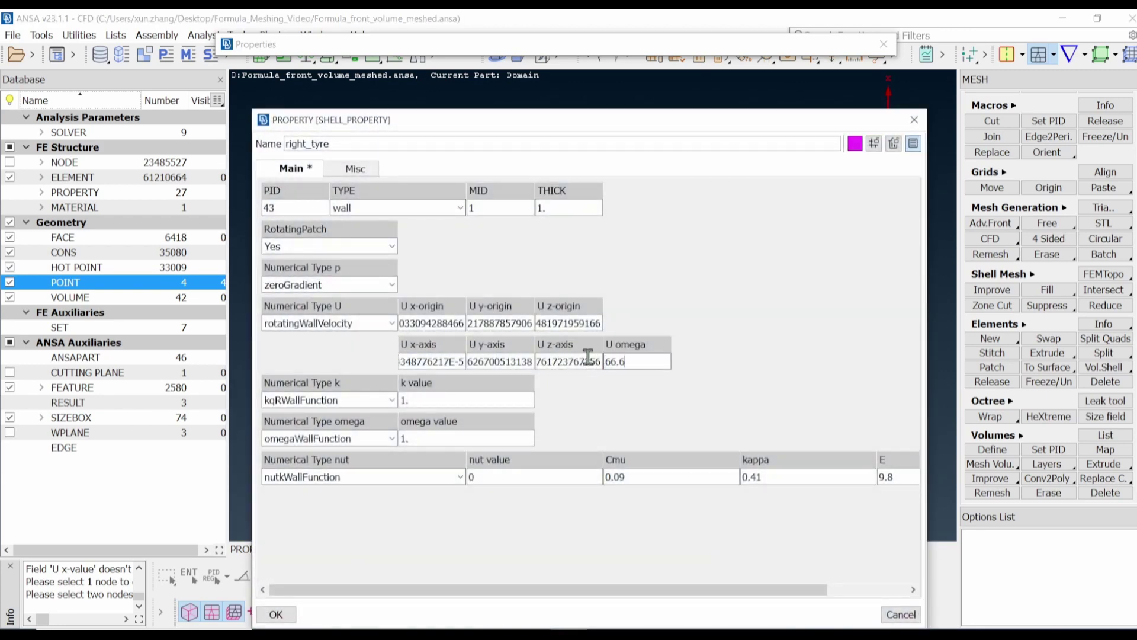
pyautogui.click(276, 614)
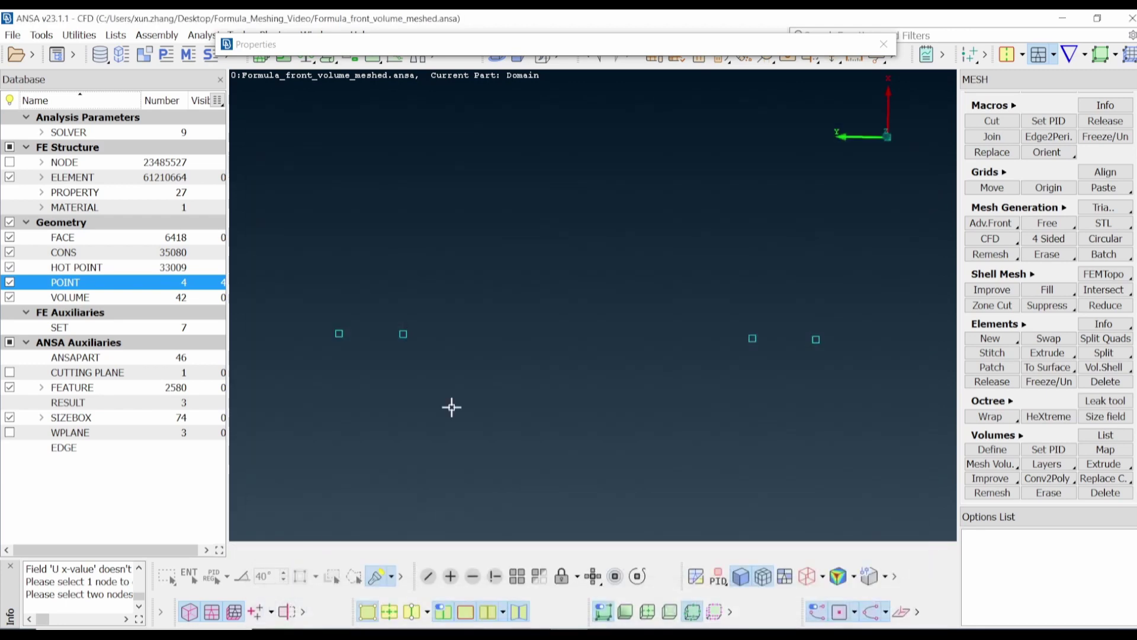
pyautogui.click(499, 51)
pyautogui.click(499, 50)
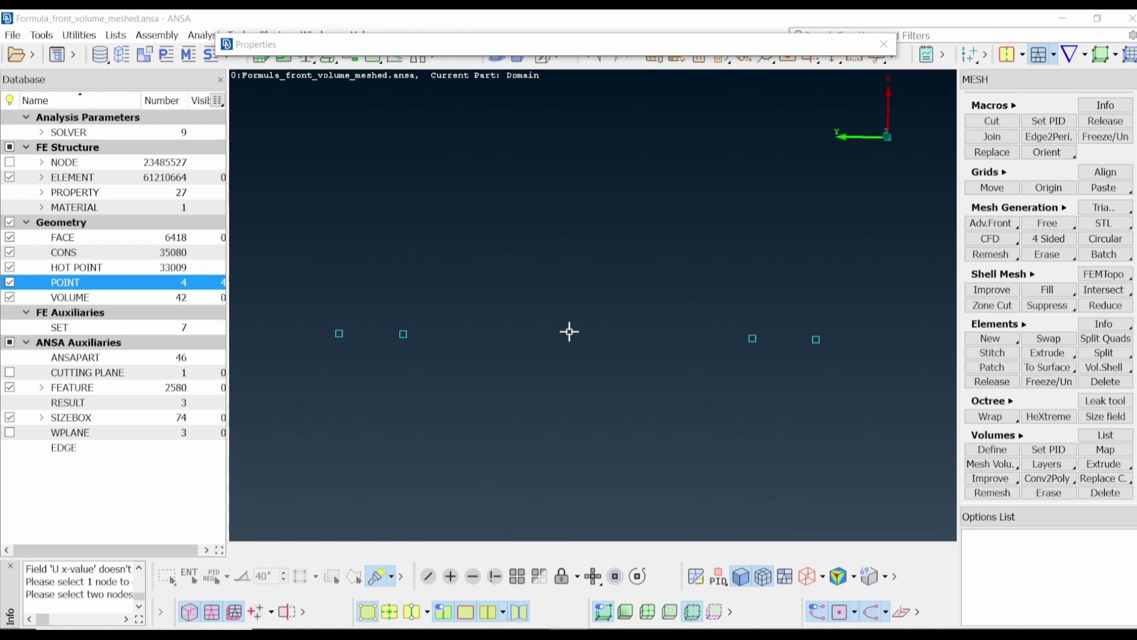
# Show wheel_fr and brake_cool_duct_fr, then orbit to inspect the right wheel's spokes
pyautogui.click(416, 47)
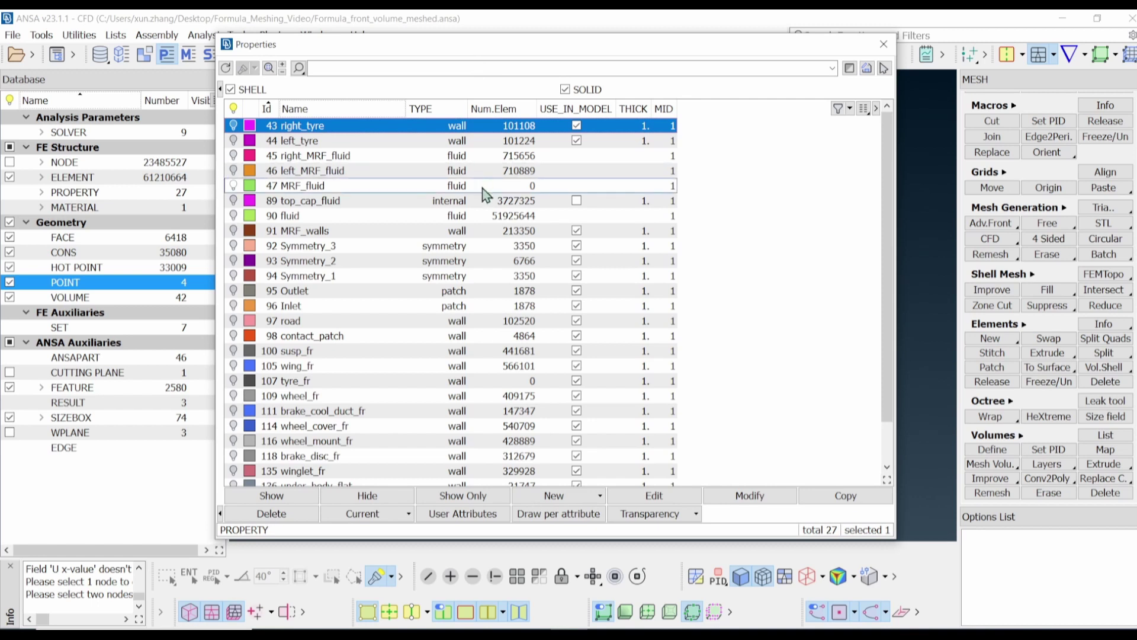
pyautogui.scroll(-1, 308, 373)
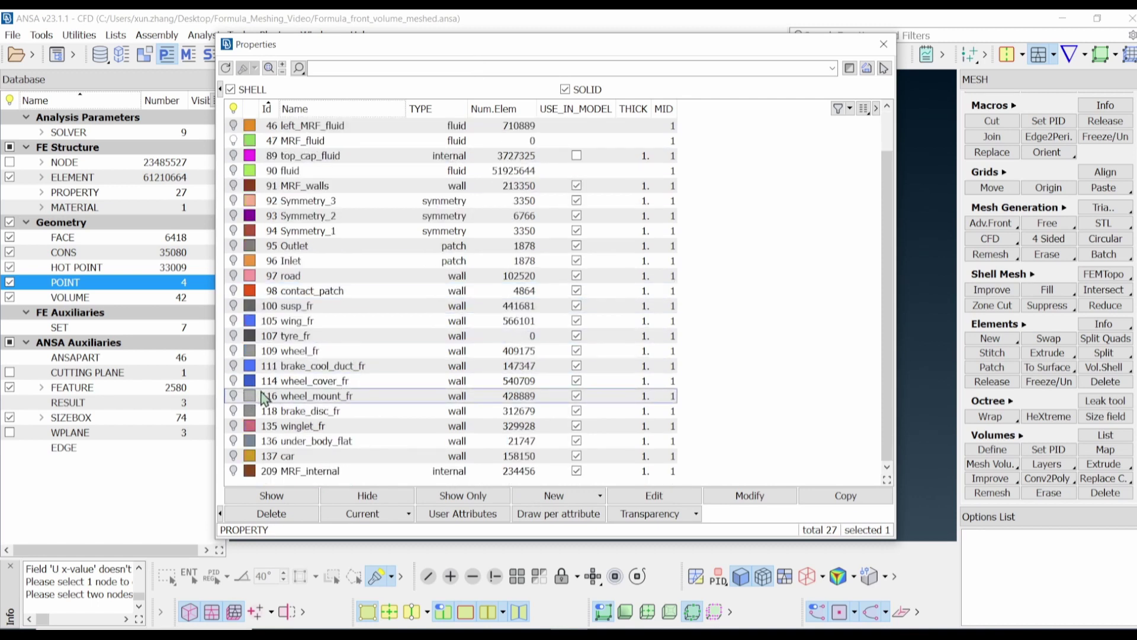
pyautogui.click(233, 350)
pyautogui.click(233, 366)
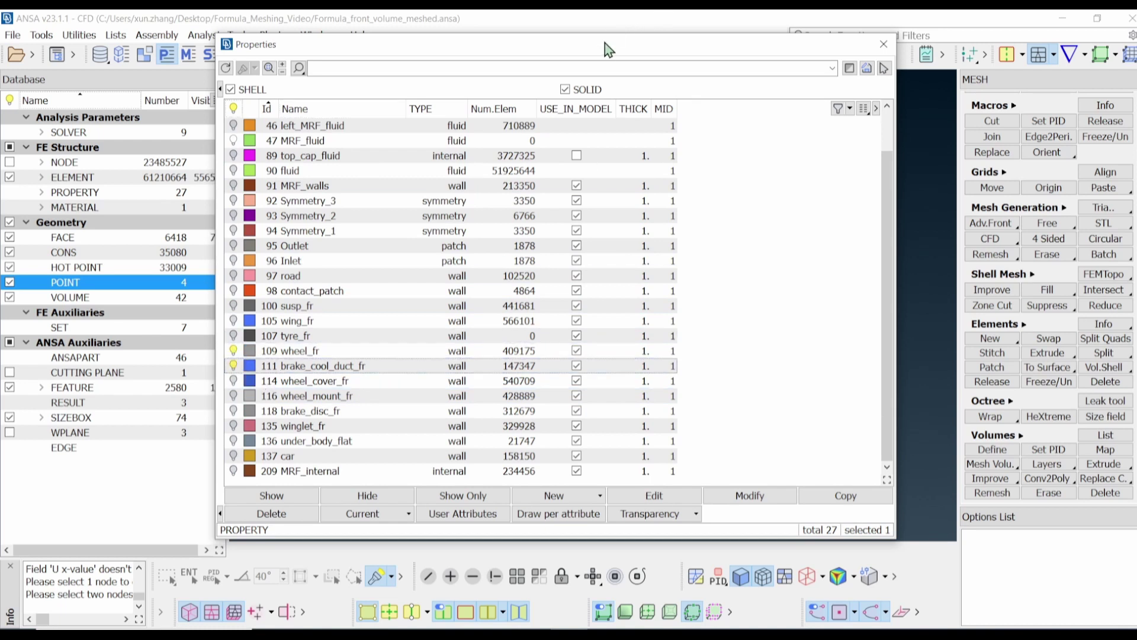
pyautogui.doubleClick(530, 55)
pyautogui.scroll(4, 817, 337)
pyautogui.keyDown('ctrl'); pyautogui.moveTo(762, 321); pyautogui.dragTo(744, 317); pyautogui.keyUp('ctrl')
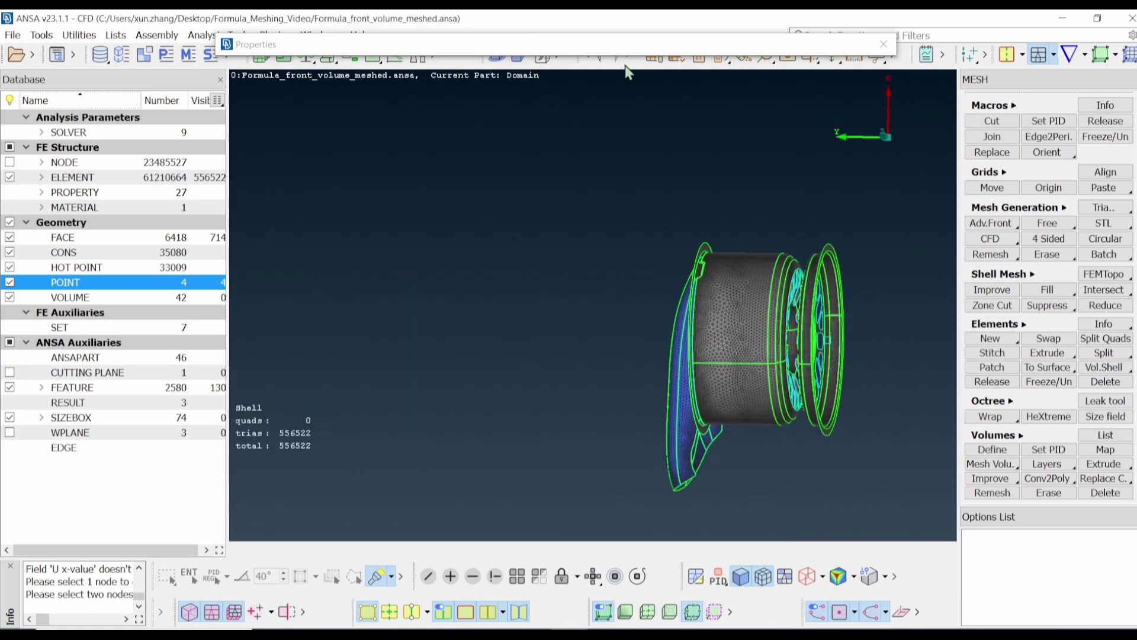
pyautogui.keyDown('ctrl'); pyautogui.moveTo(824, 360); pyautogui.dragTo(608, 351, button='middle'); pyautogui.keyUp('ctrl')
pyautogui.keyDown('ctrl'); pyautogui.moveTo(609, 351); pyautogui.dragTo(548, 296); pyautogui.keyUp('ctrl')
pyautogui.scroll(4, 573, 329)
# Show brake_disc_fr, hide brake_cool_duct_fr, and view both front wheels
pyautogui.doubleClick(512, 47)
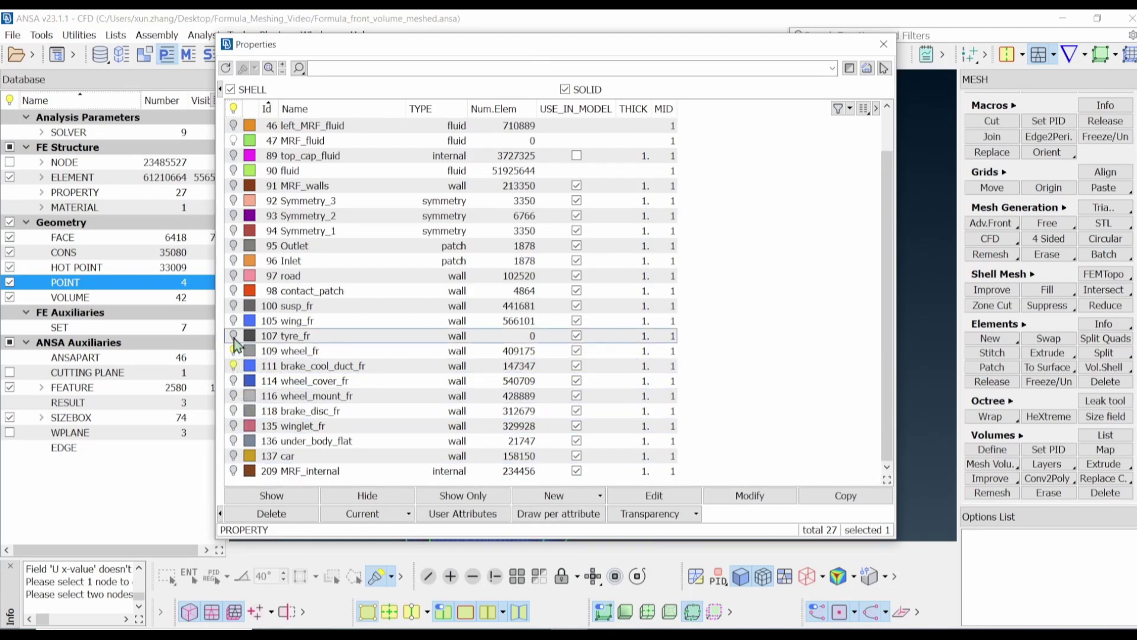
pyautogui.click(233, 411)
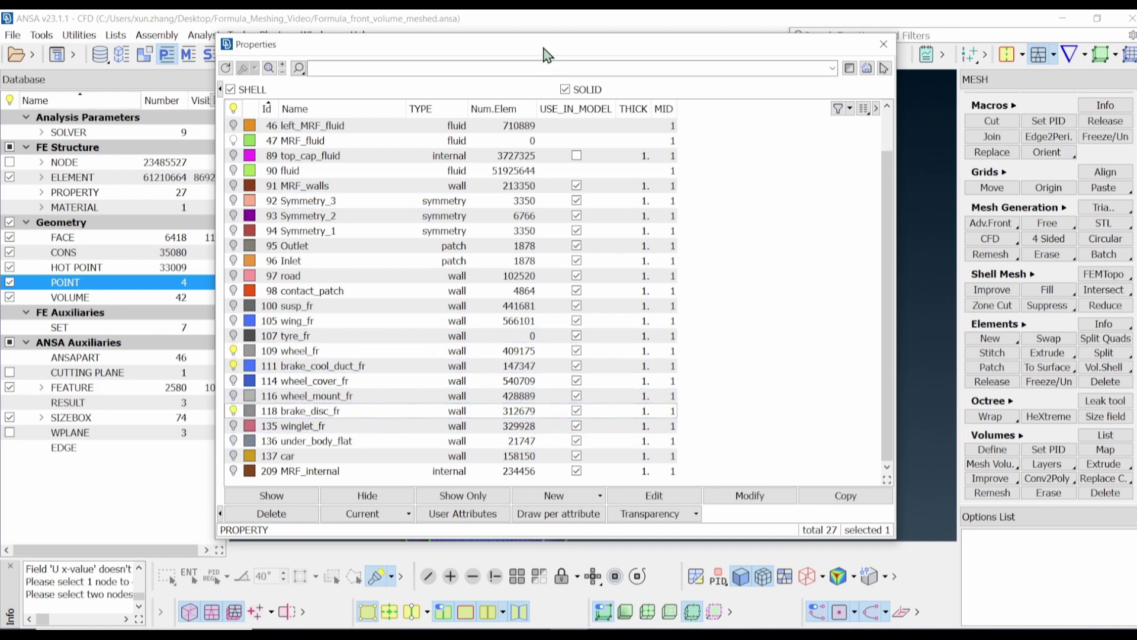
pyautogui.click(234, 366)
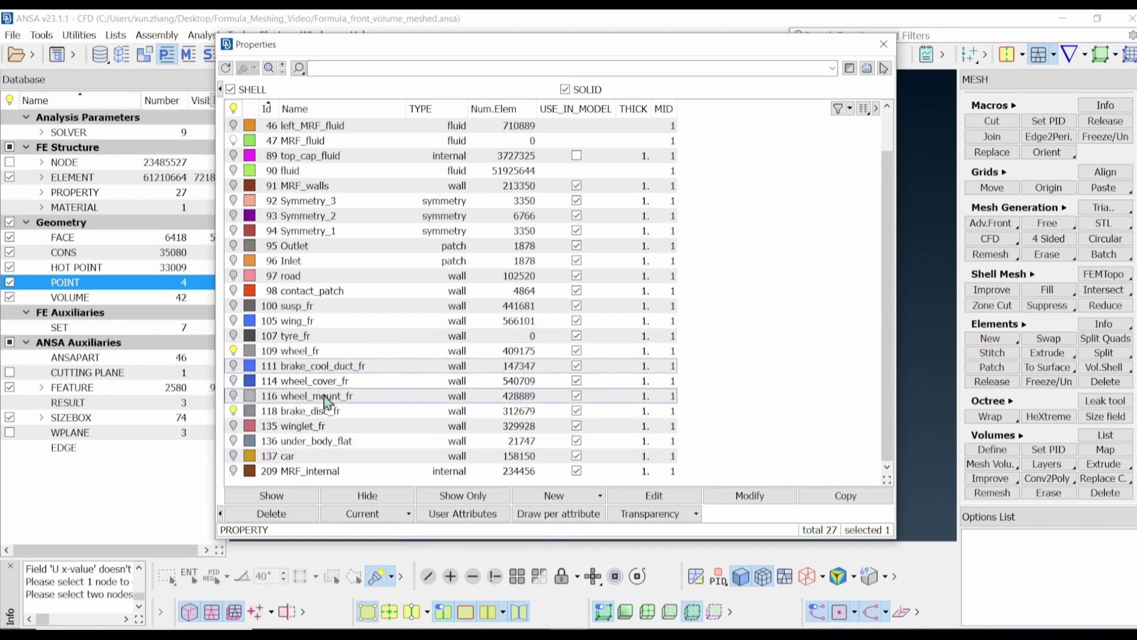
pyautogui.doubleClick(527, 56)
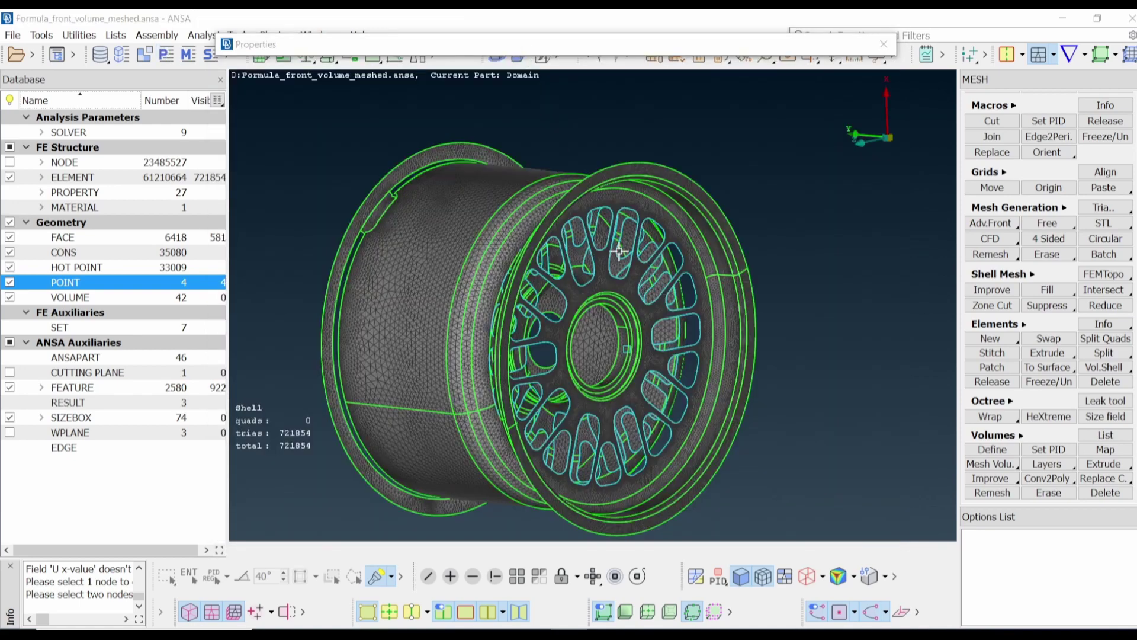
pyautogui.keyDown('ctrl'); pyautogui.moveTo(582, 244); pyautogui.dragTo(655, 246); pyautogui.keyUp('ctrl')
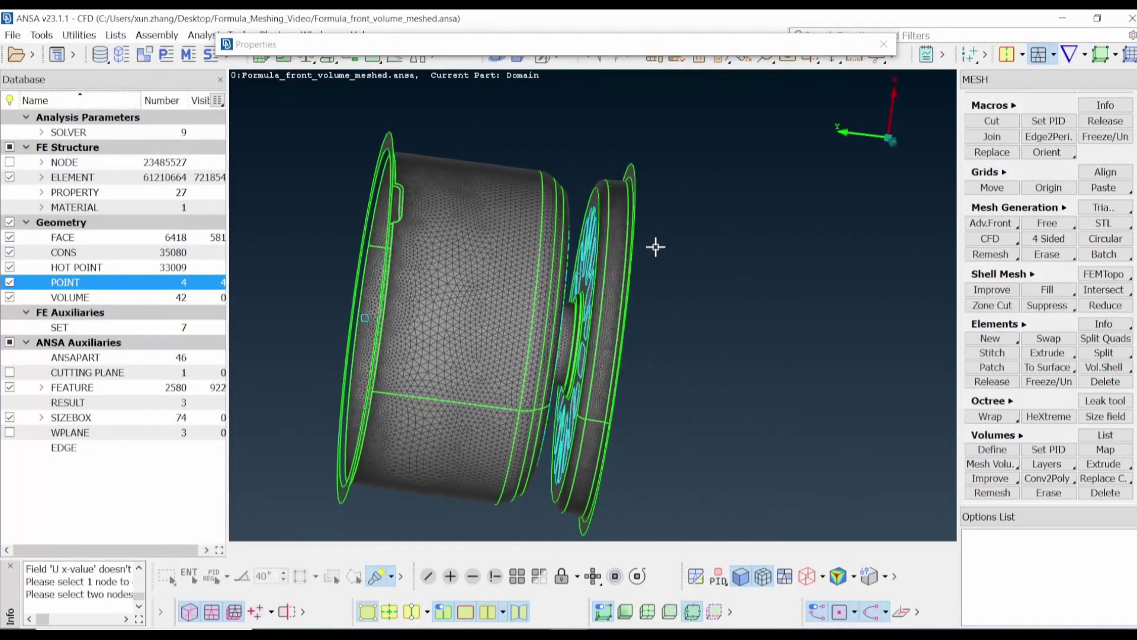
pyautogui.scroll(-6, 729, 285)
pyautogui.keyDown('ctrl'); pyautogui.moveTo(576, 300); pyautogui.dragTo(577, 322, button='middle'); pyautogui.keyUp('ctrl')
pyautogui.keyDown('ctrl'); pyautogui.moveTo(576, 323); pyautogui.dragTo(477, 312); pyautogui.keyUp('ctrl')
pyautogui.keyDown('ctrl'); pyautogui.moveTo(478, 312); pyautogui.dragTo(549, 315, button='middle'); pyautogui.keyUp('ctrl')
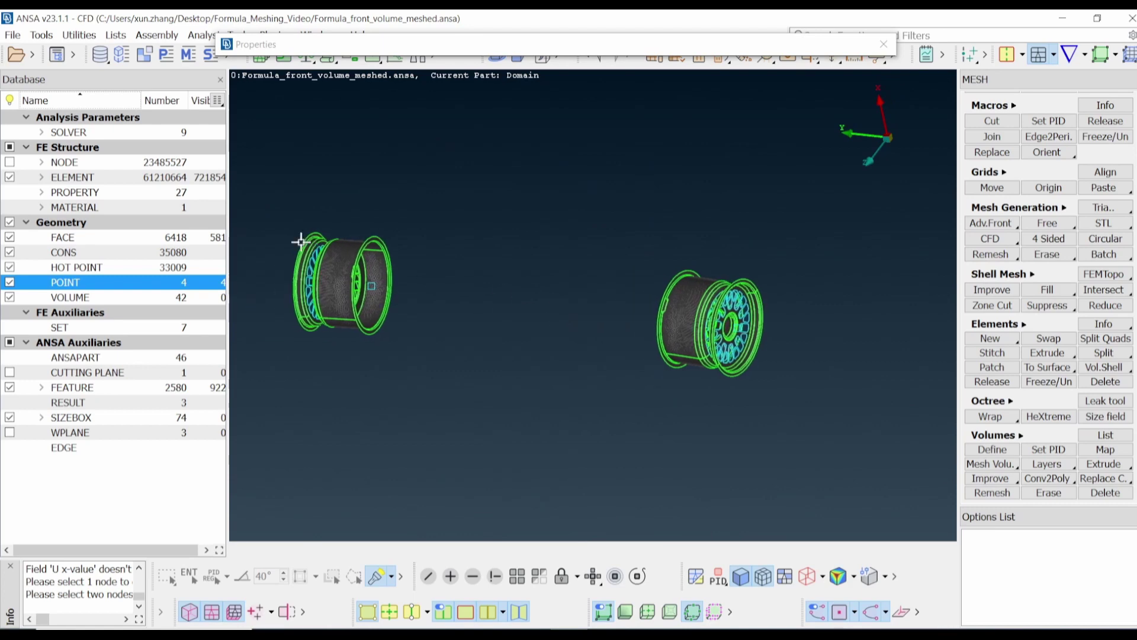
pyautogui.scroll(5, 294, 259)
pyautogui.keyDown('ctrl'); pyautogui.moveTo(347, 272); pyautogui.dragTo(399, 278); pyautogui.keyUp('ctrl')
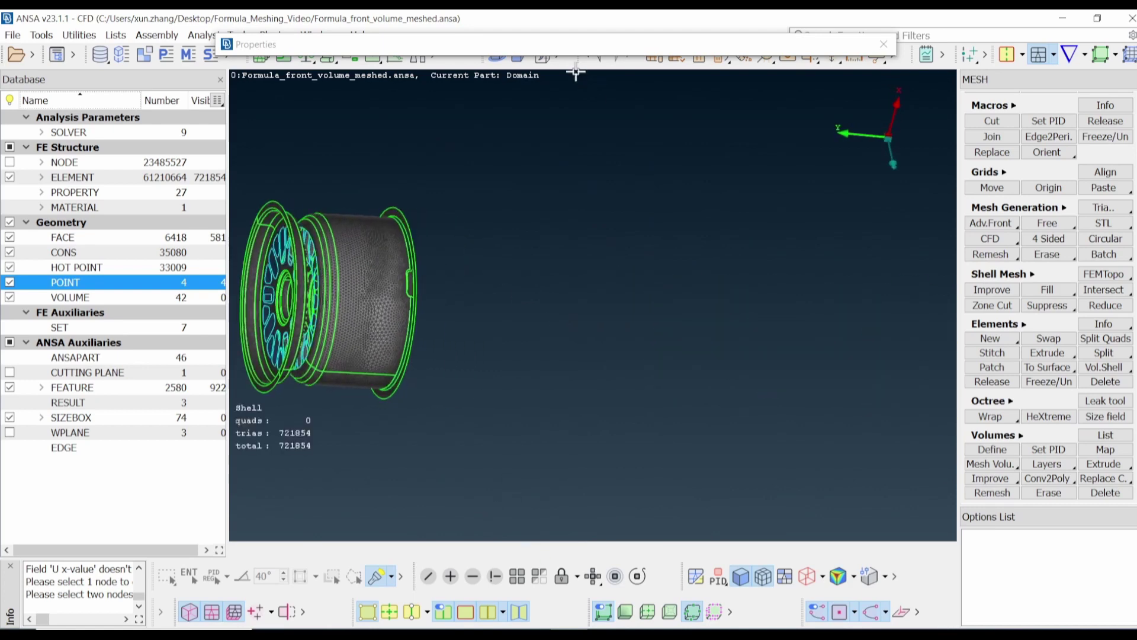
# Expand the property list again, scrolled to its top
pyautogui.doubleClick(552, 45)
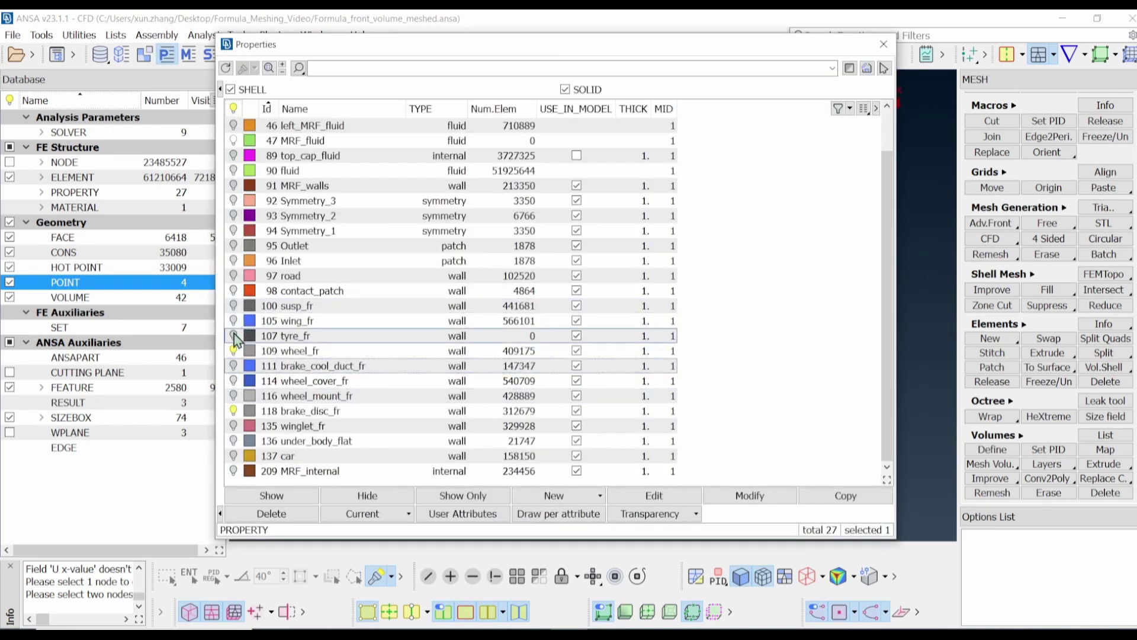
pyautogui.doubleClick(515, 54)
pyautogui.doubleClick(515, 54)
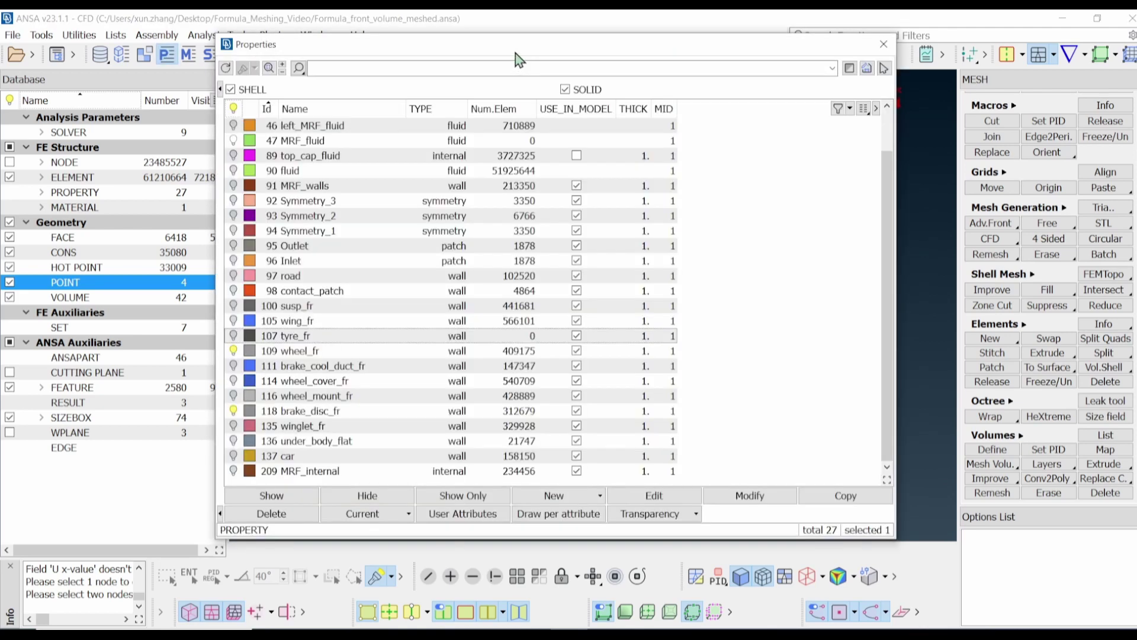
pyautogui.scroll(1, 286, 185)
# Show right_tyre and left_tyre and orbit so the right wheel's rim faces the view
pyautogui.click(237, 130)
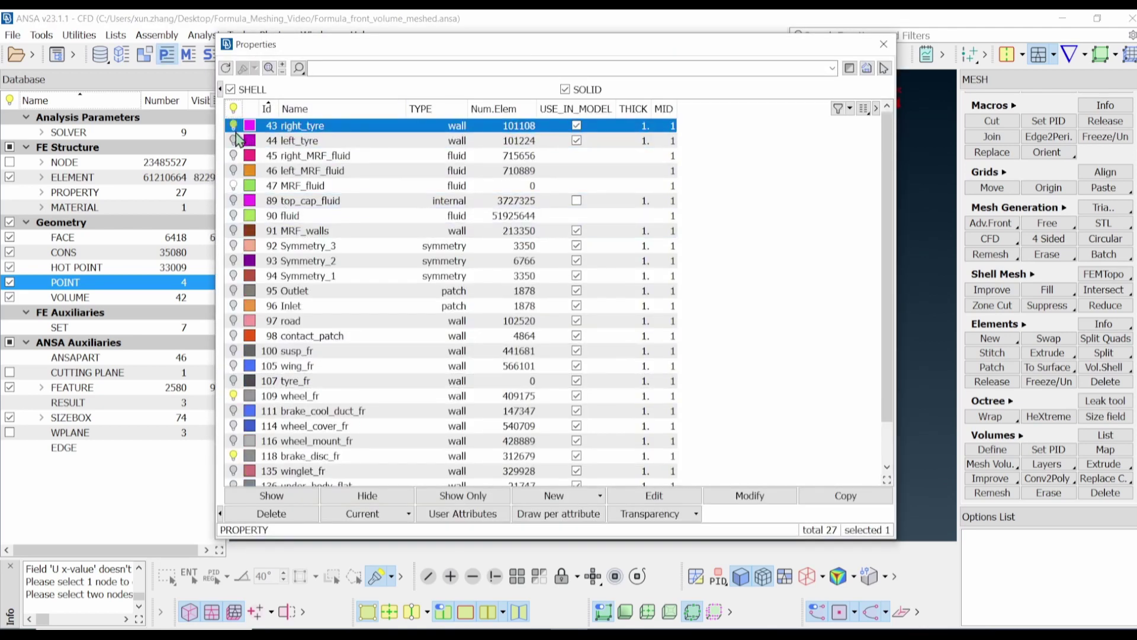
pyautogui.doubleClick(432, 49)
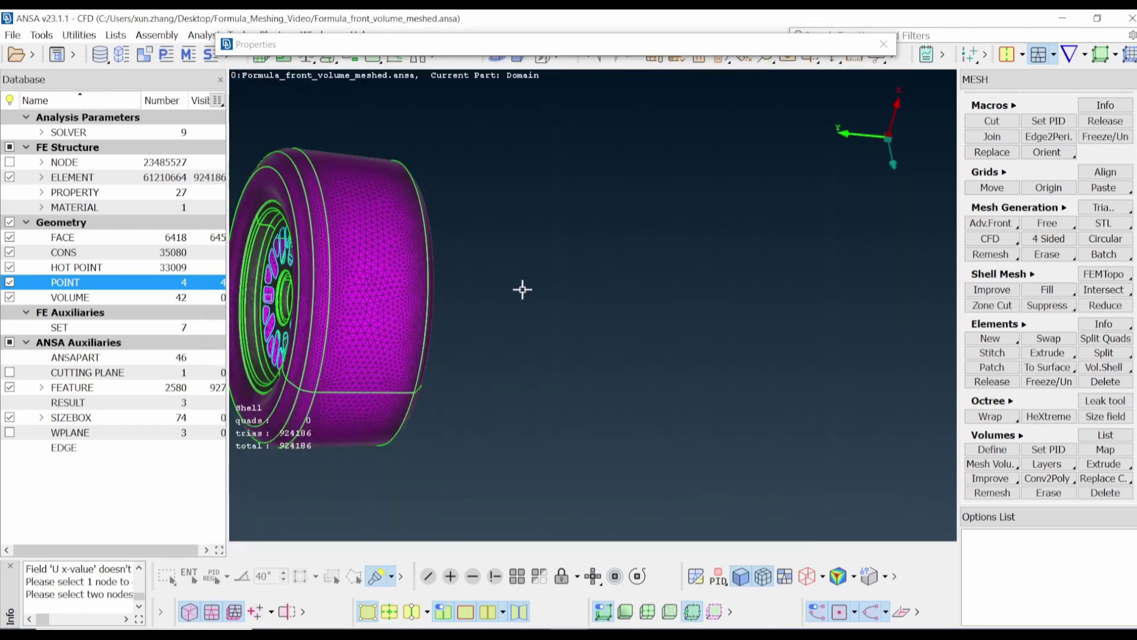
pyautogui.scroll(-4, 528, 304)
pyautogui.keyDown('ctrl'); pyautogui.moveTo(574, 319); pyautogui.dragTo(661, 329); pyautogui.keyUp('ctrl')
pyautogui.scroll(5, 747, 332)
pyautogui.keyDown('ctrl'); pyautogui.moveTo(737, 319); pyautogui.dragTo(736, 272); pyautogui.keyUp('ctrl')
pyautogui.scroll(-2, 687, 266)
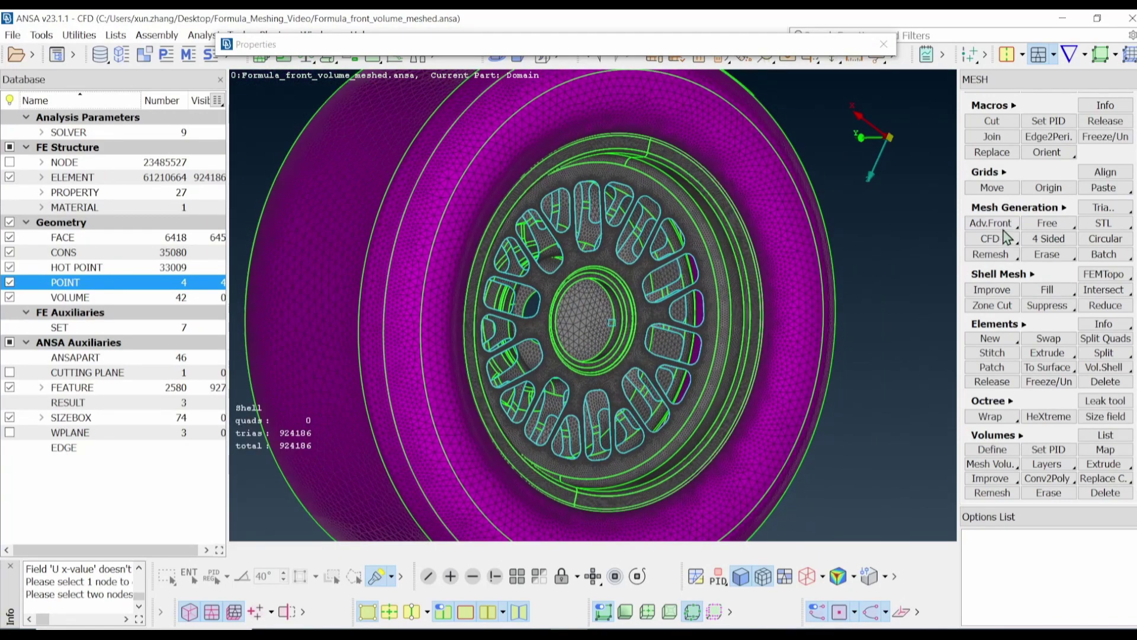
# Move the picked rim faces into new rotating wall property left_rim (PID 42) via Set PID
pyautogui.click(1063, 122)
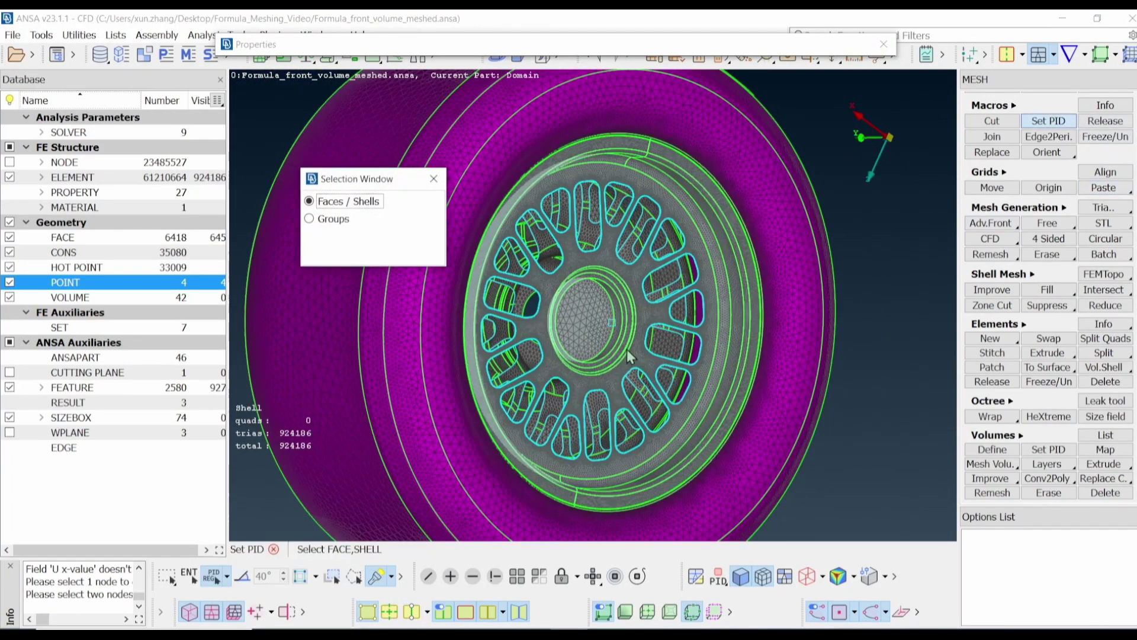
pyautogui.click(702, 329)
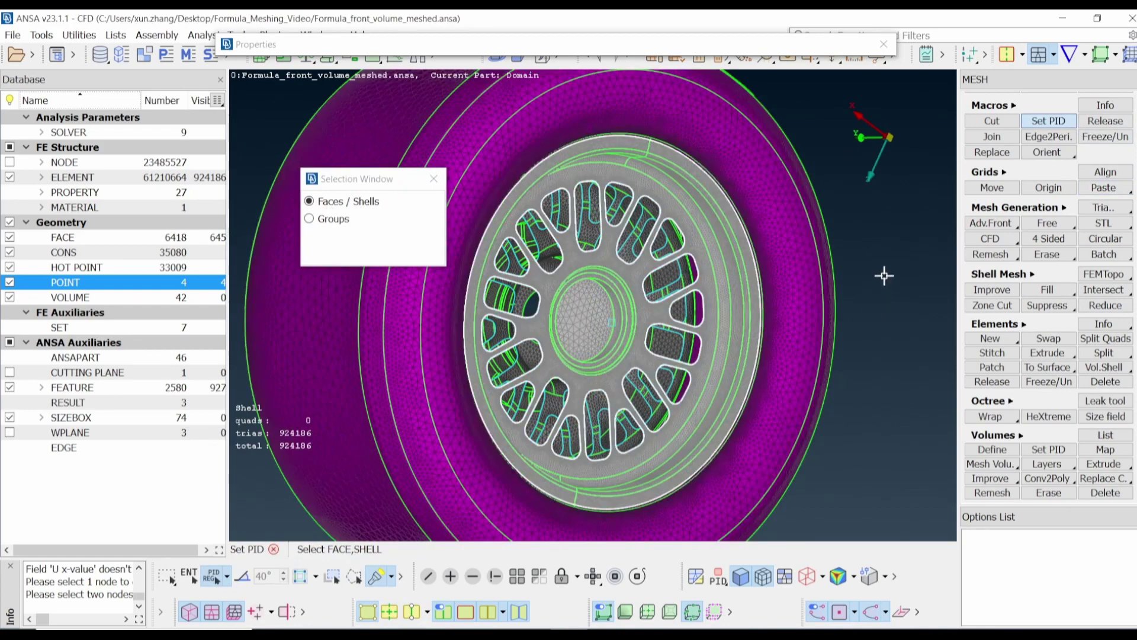
pyautogui.middleClick(885, 275)
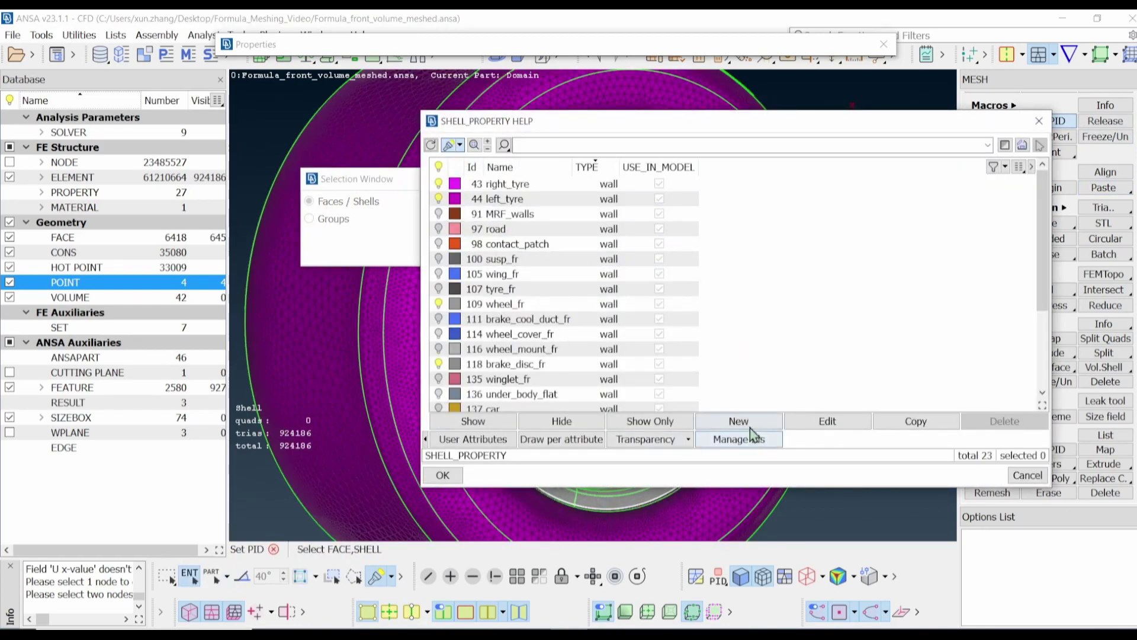
pyautogui.click(738, 421)
pyautogui.doubleClick(388, 143)
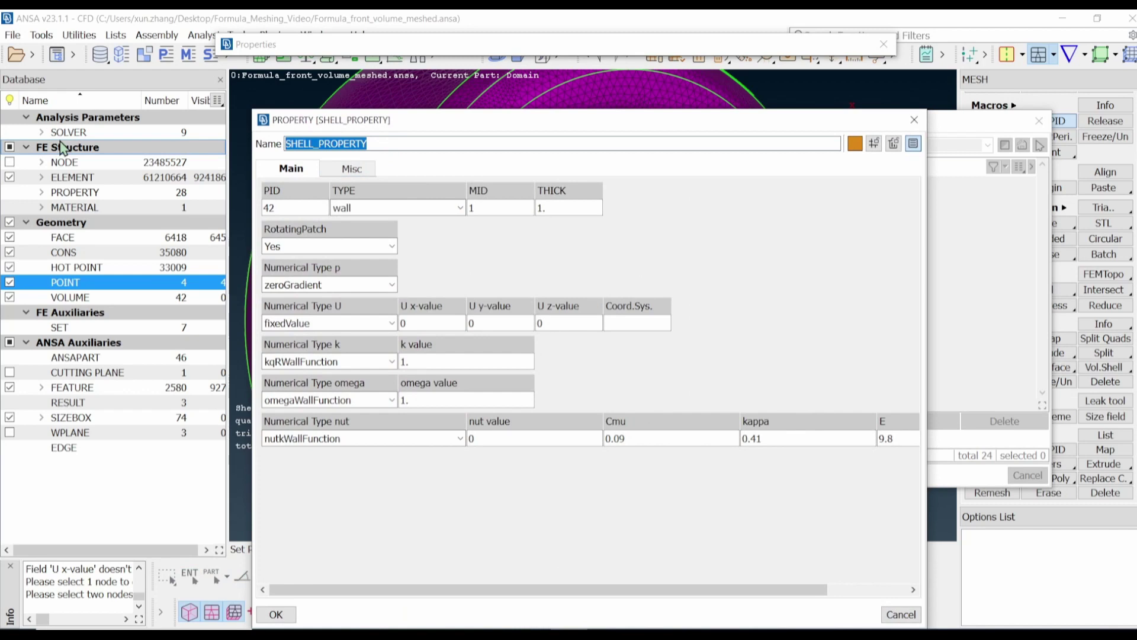
pyautogui.write('left_rim')
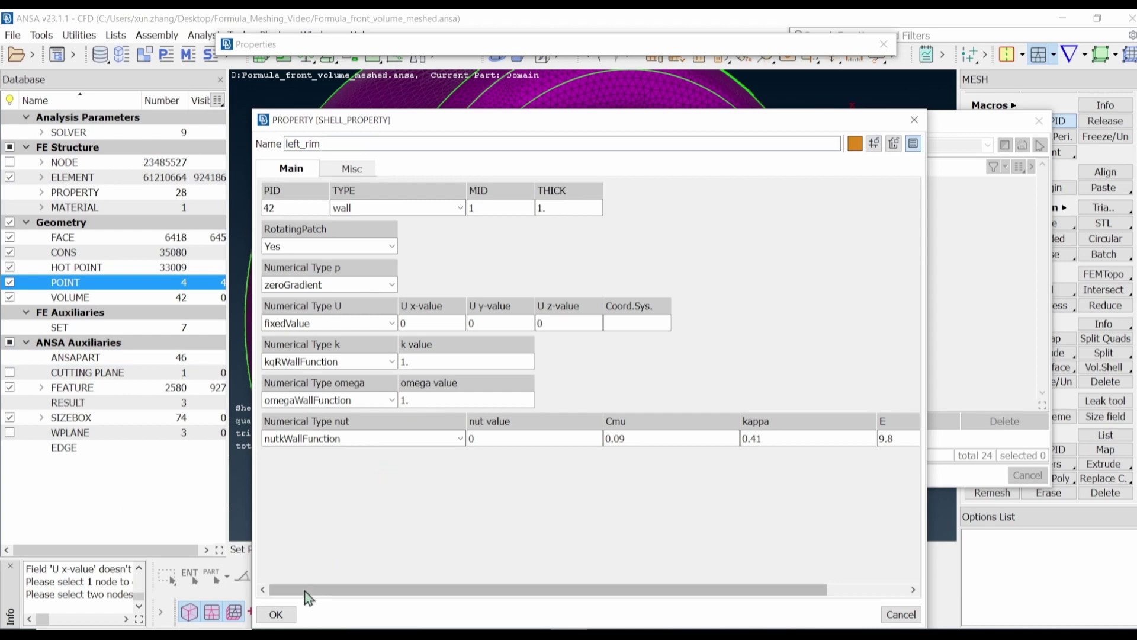
pyautogui.click(276, 614)
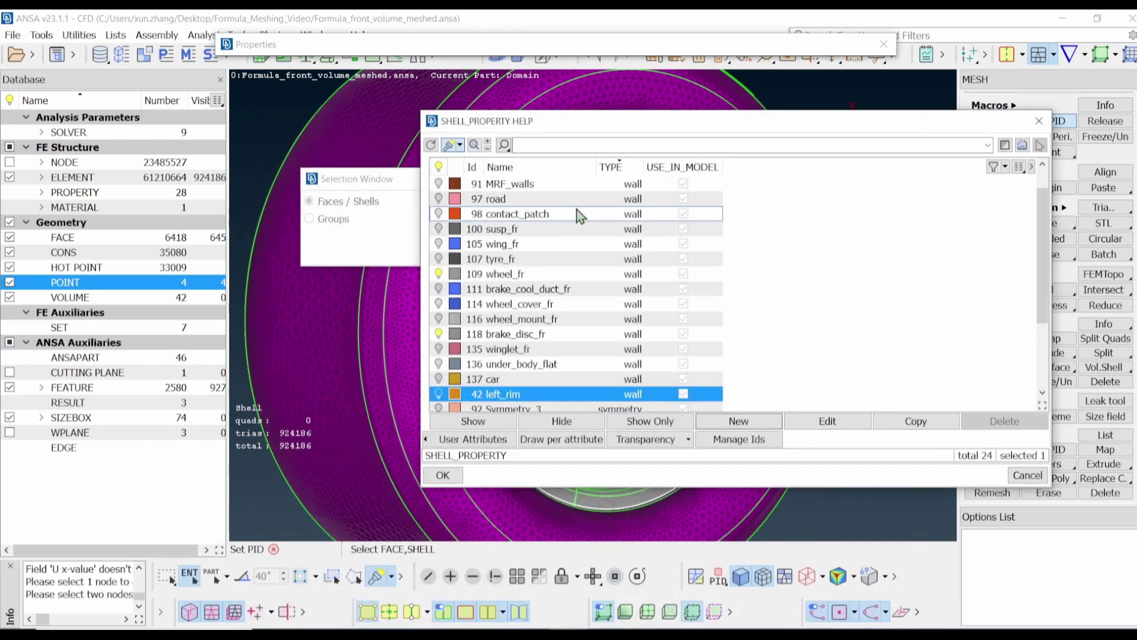
pyautogui.doubleClick(517, 395)
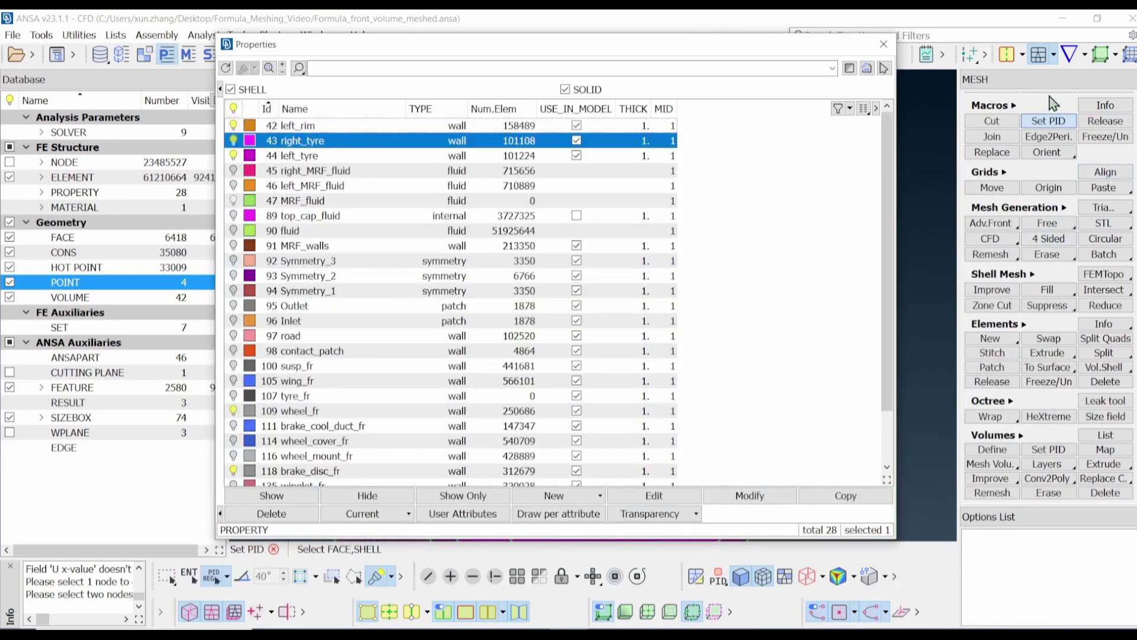
pyautogui.doubleClick(813, 46)
pyautogui.scroll(-6, 754, 325)
pyautogui.keyDown('ctrl'); pyautogui.moveTo(699, 320); pyautogui.dragTo(760, 324); pyautogui.keyUp('ctrl')
# Pick the other rim's faces and assign them to new property right_rim (PID 41)
pyautogui.scroll(10, 632, 363)
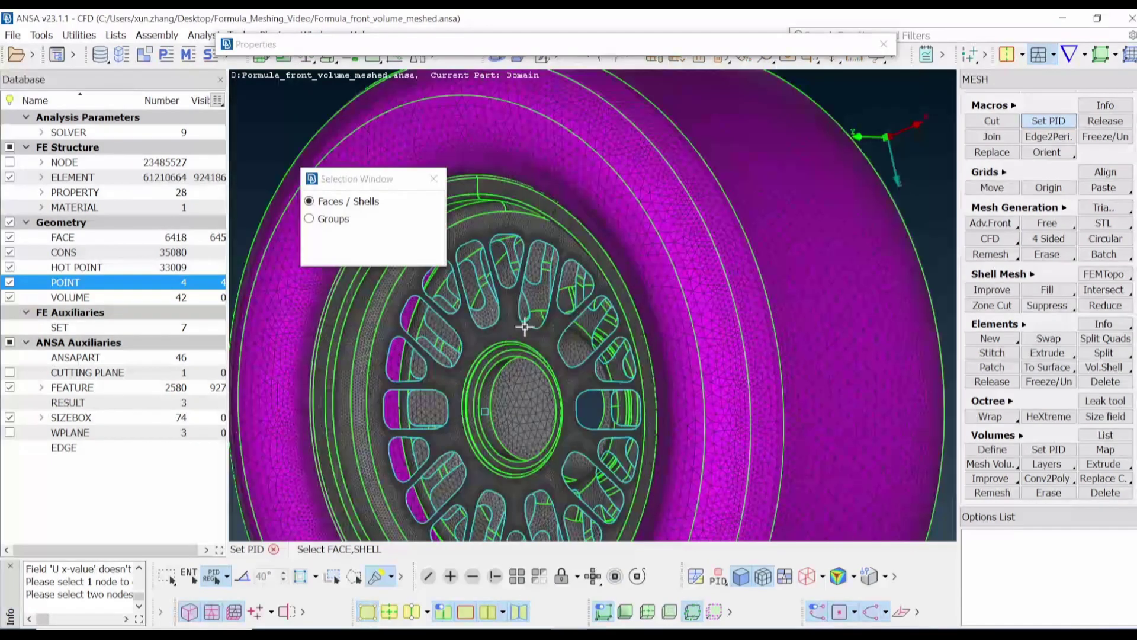
pyautogui.click(525, 327)
pyautogui.middleClick(560, 258)
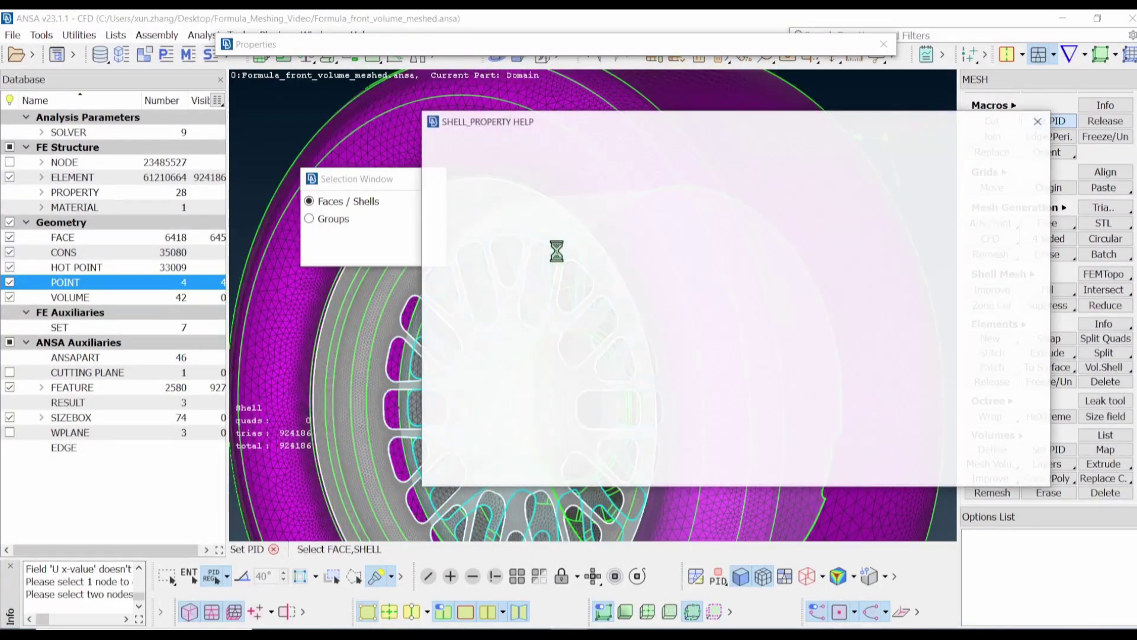
pyautogui.click(740, 422)
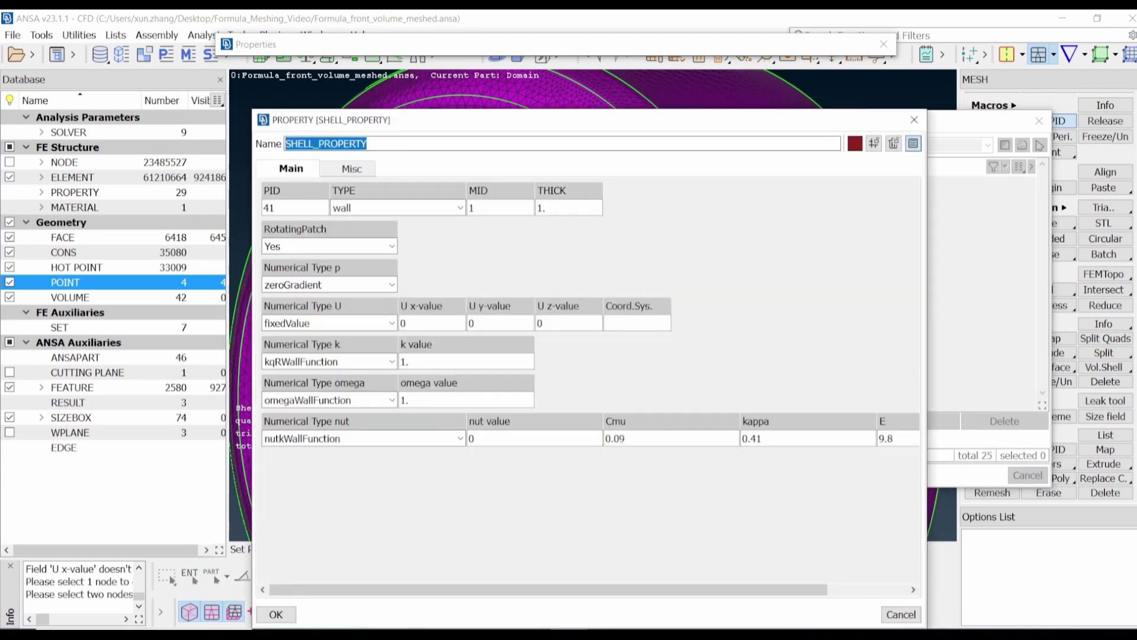
pyautogui.write('right_rim')
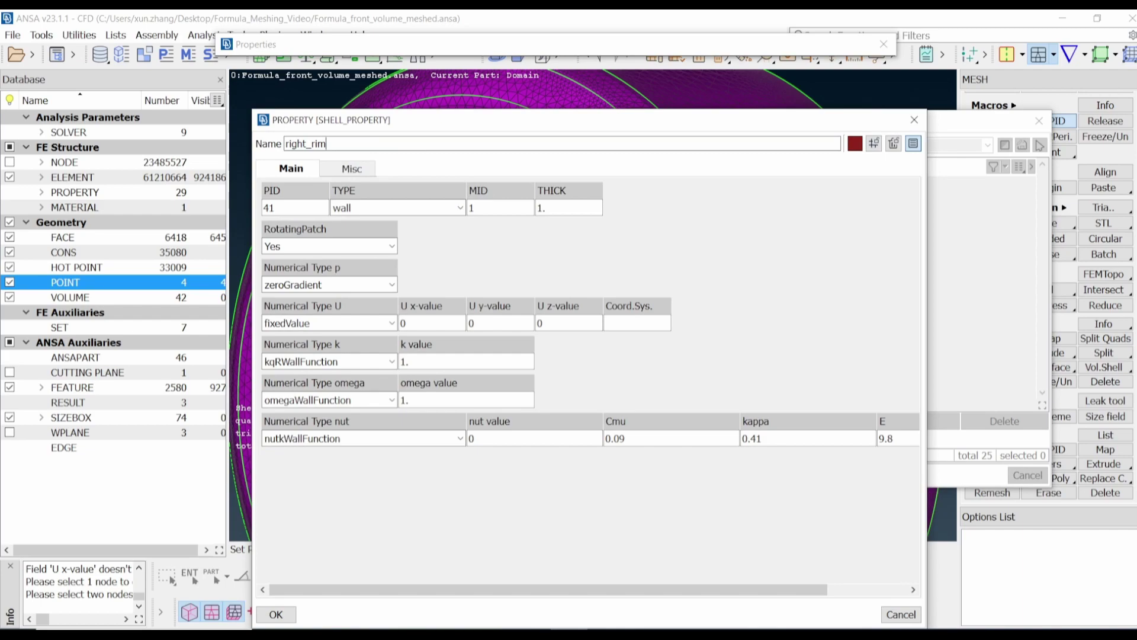
pyautogui.press('Return')
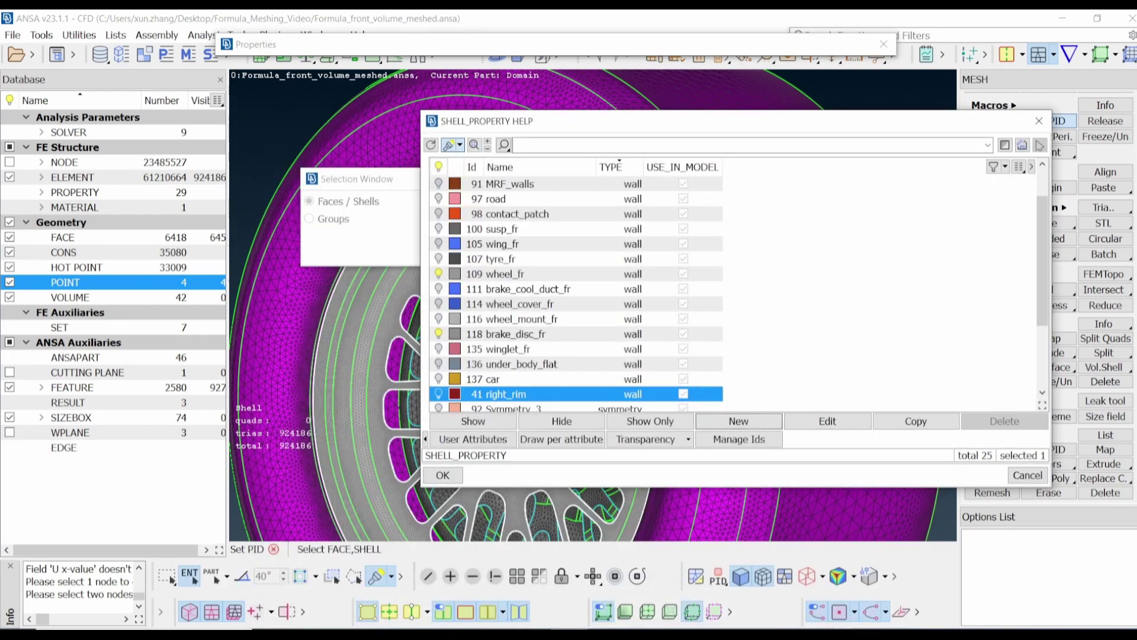
pyautogui.doubleClick(473, 394)
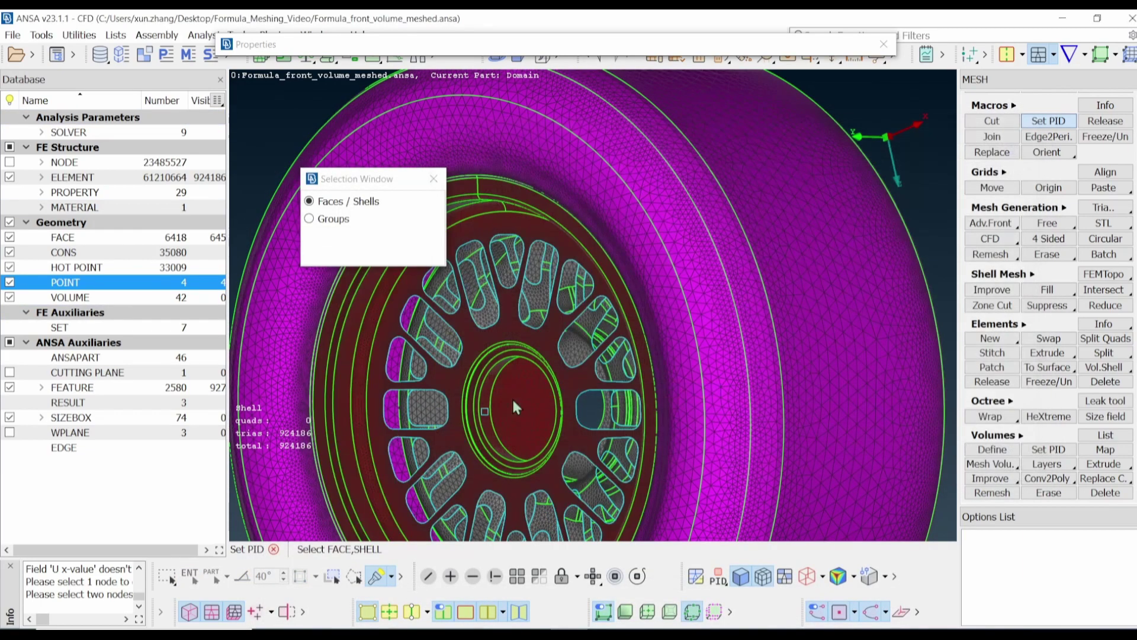
pyautogui.scroll(-10, 678, 244)
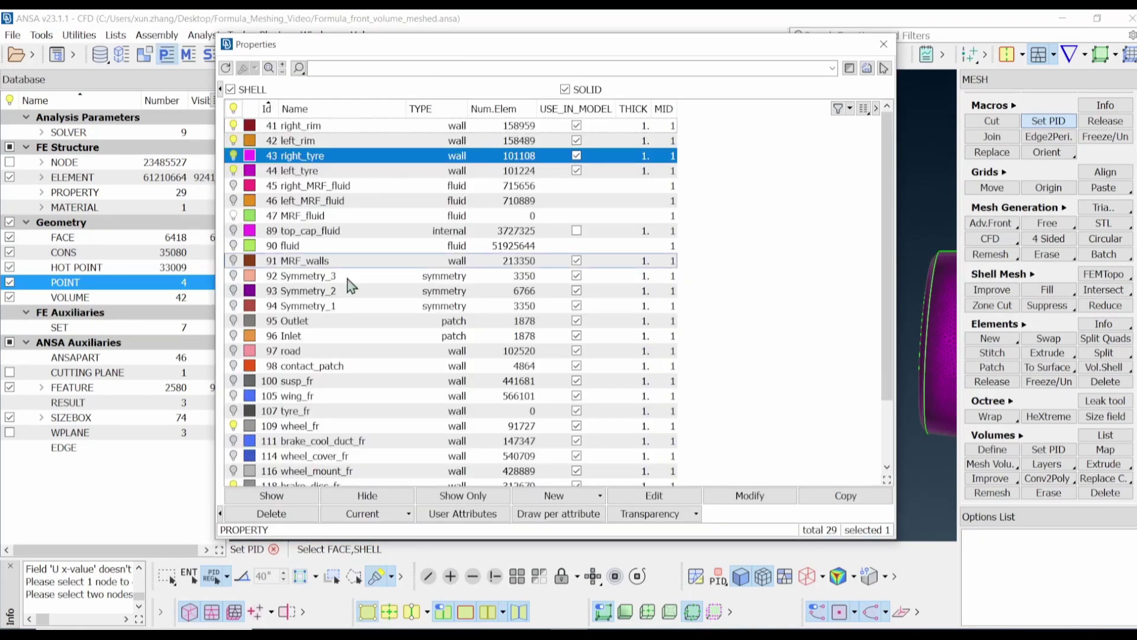
# Show only the brake_disc_fr surfaces
pyautogui.scroll(-2, 334, 414)
pyautogui.rightClick(334, 414)
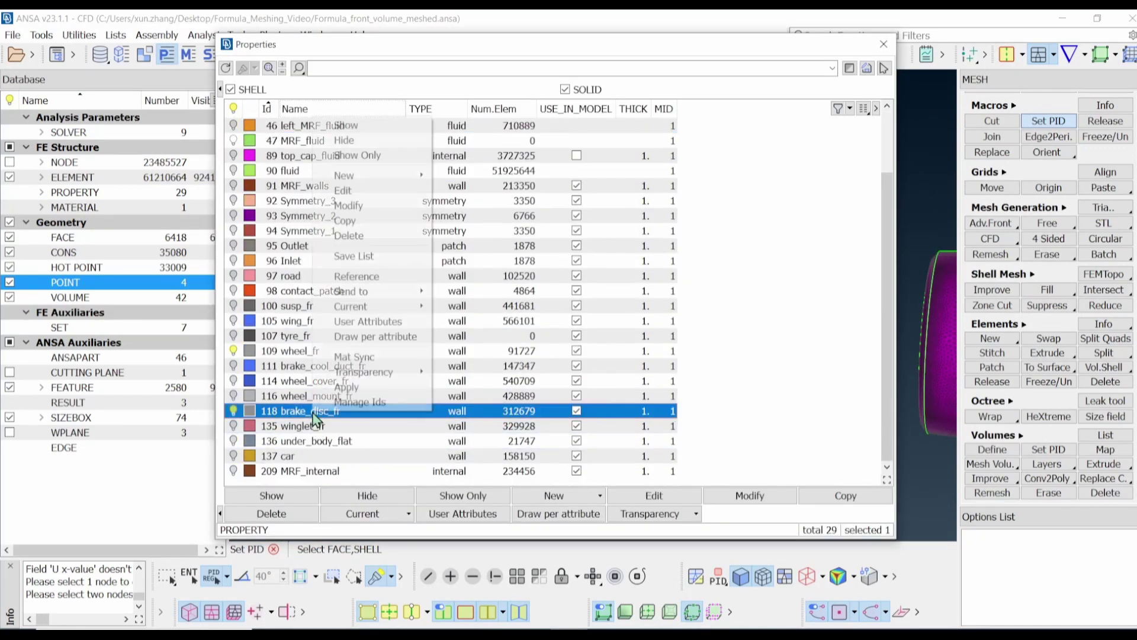
pyautogui.click(366, 156)
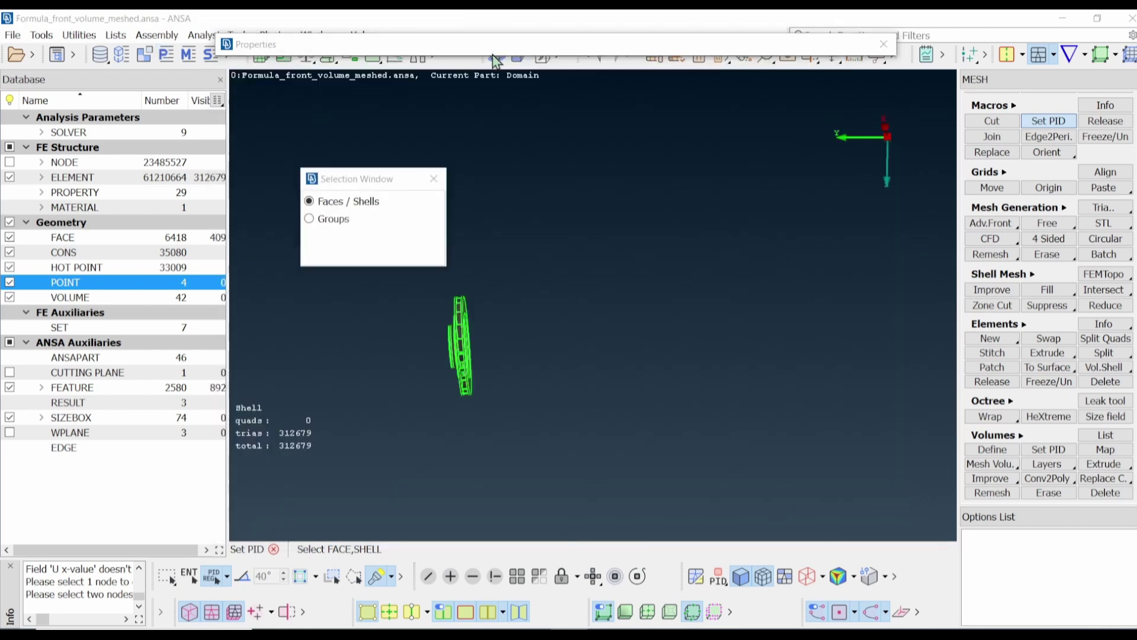
pyautogui.click(610, 342)
pyautogui.middleClick(831, 339)
# Box-select the right brake disc's faces in Set PID and create a new shell property
pyautogui.scroll(5, 828, 339)
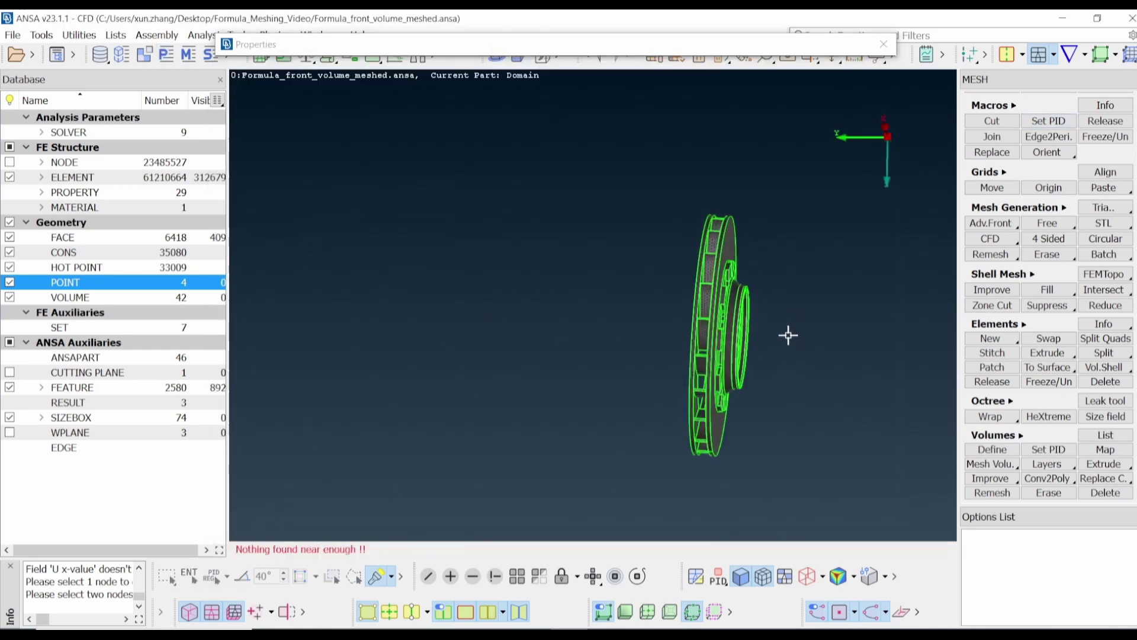
pyautogui.keyDown('ctrl'); pyautogui.moveTo(787, 336); pyautogui.dragTo(657, 315); pyautogui.keyUp('ctrl')
pyautogui.keyDown('ctrl'); pyautogui.moveTo(812, 327); pyautogui.dragTo(705, 318, button='middle'); pyautogui.keyUp('ctrl')
pyautogui.scroll(3, 658, 318)
pyautogui.keyDown('ctrl'); pyautogui.moveTo(655, 317); pyautogui.dragTo(647, 316); pyautogui.keyUp('ctrl')
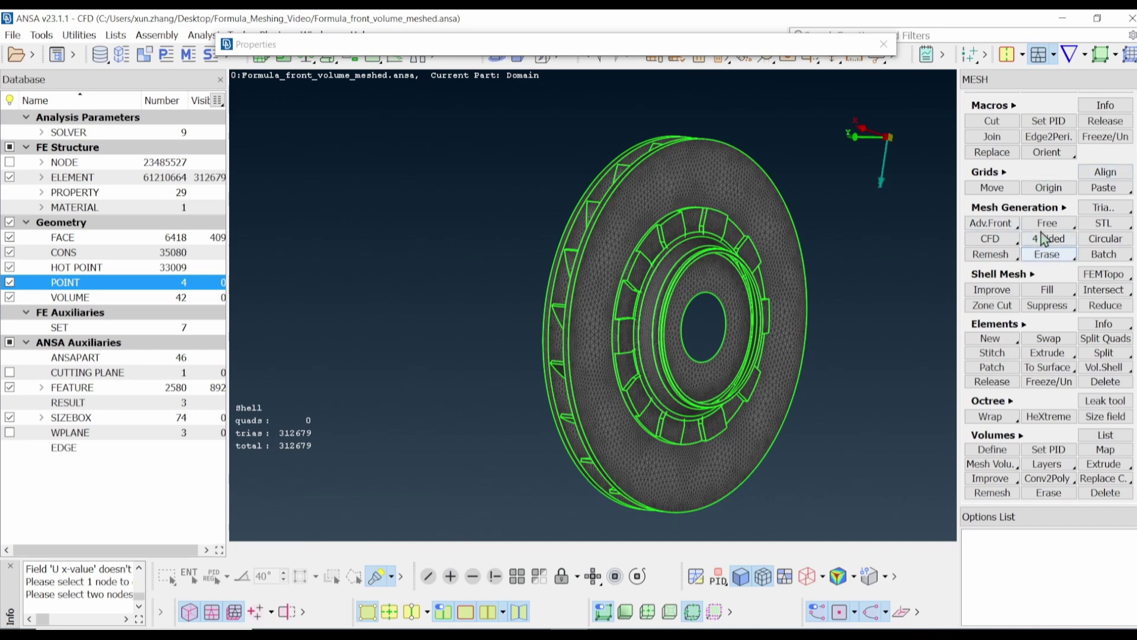
pyautogui.click(1048, 121)
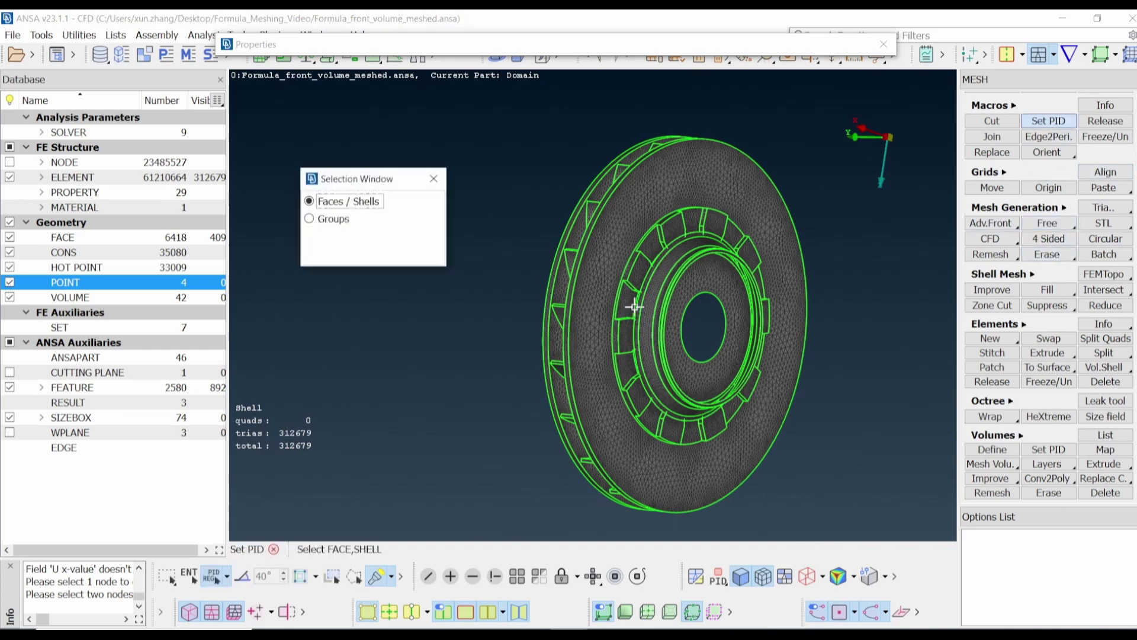
pyautogui.scroll(-5, 745, 414)
pyautogui.moveTo(745, 414); pyautogui.dragTo(605, 245)
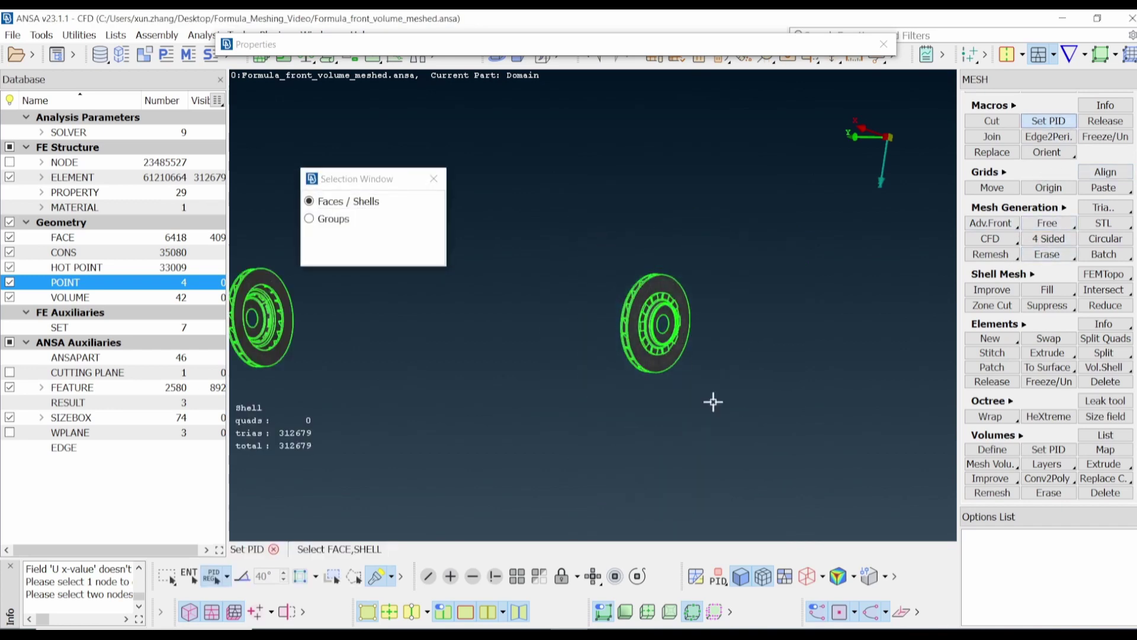
pyautogui.middleClick(740, 408)
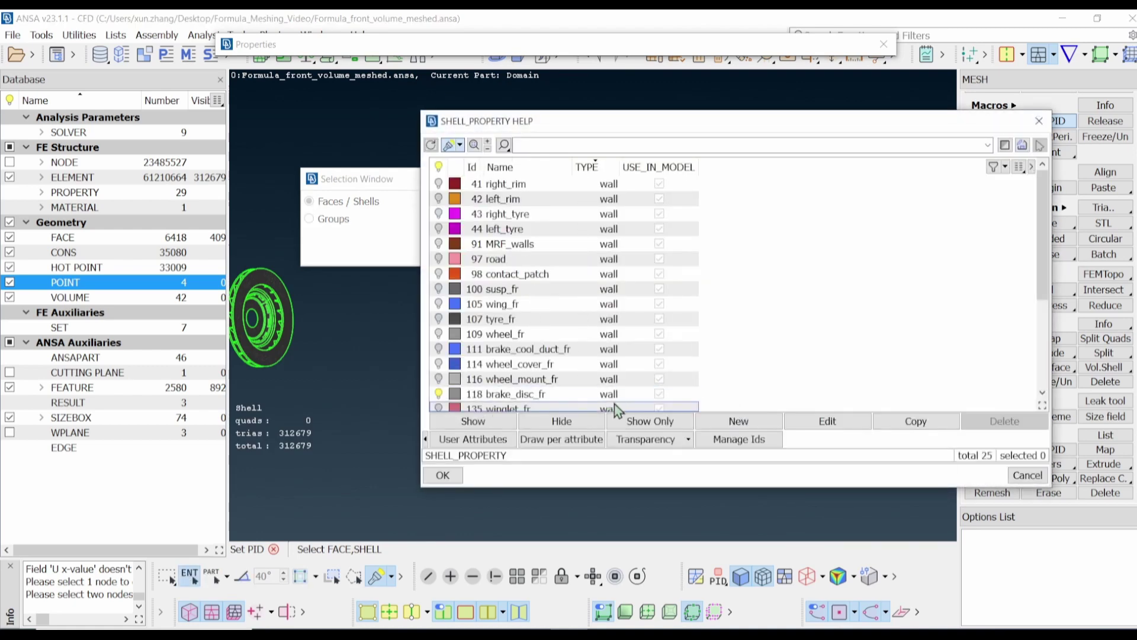
pyautogui.click(749, 426)
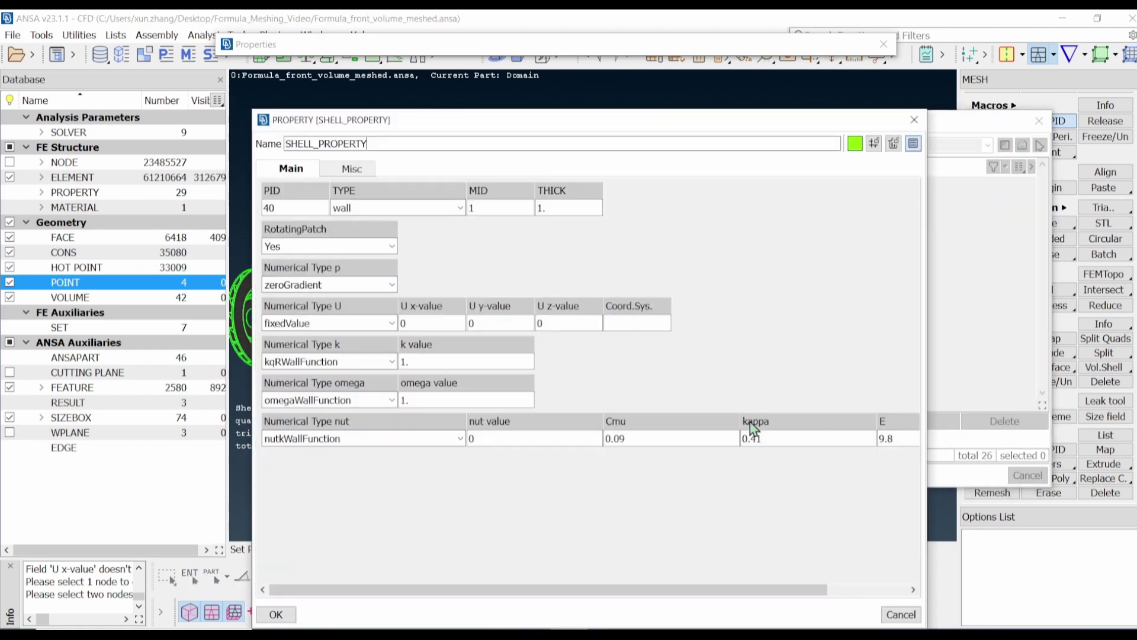
# Name the new property left_disk_brake and assign it to the picked disc faces
pyautogui.doubleClick(391, 142)
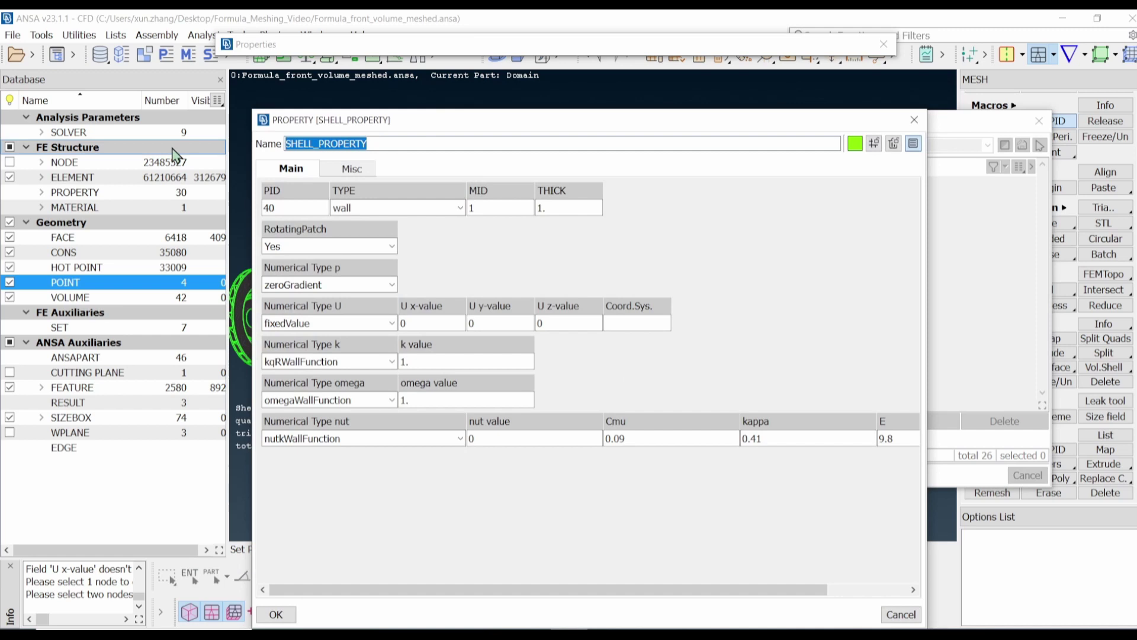
pyautogui.write('ft_disk_brake')
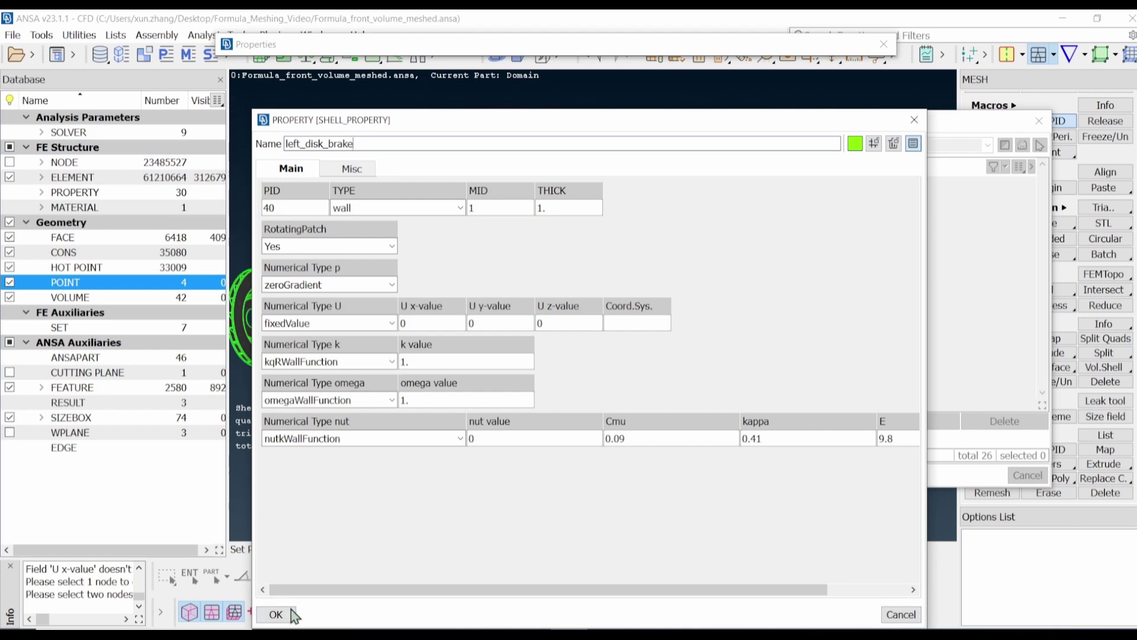
pyautogui.moveTo(369, 142); pyautogui.dragTo(163, 114)
pyautogui.hotkey('ctrl', 'c')
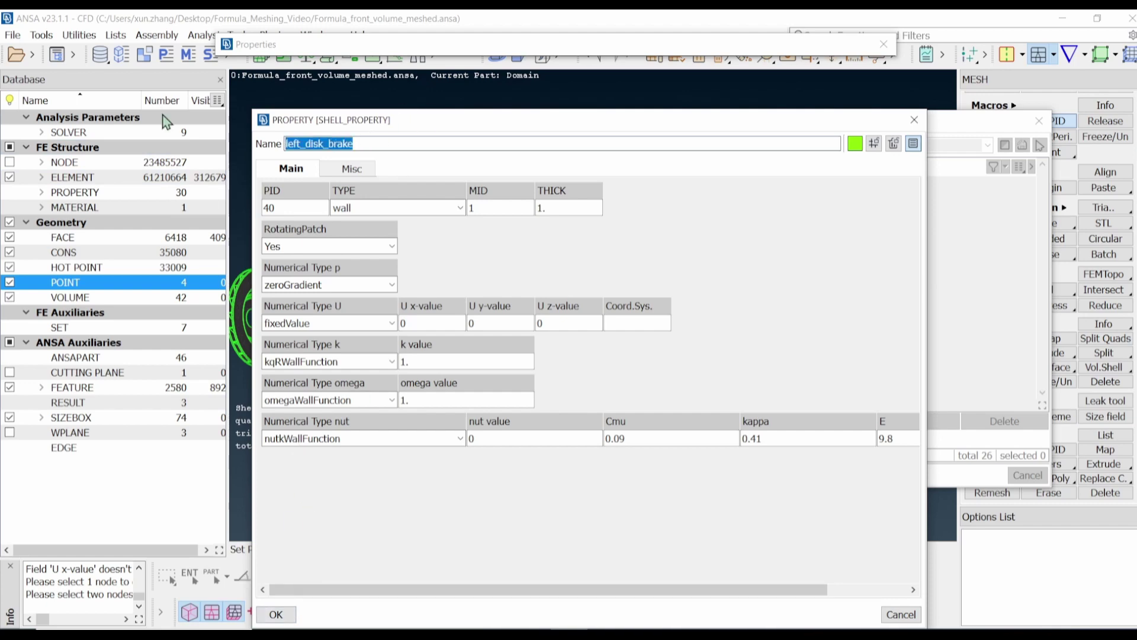
pyautogui.click(277, 614)
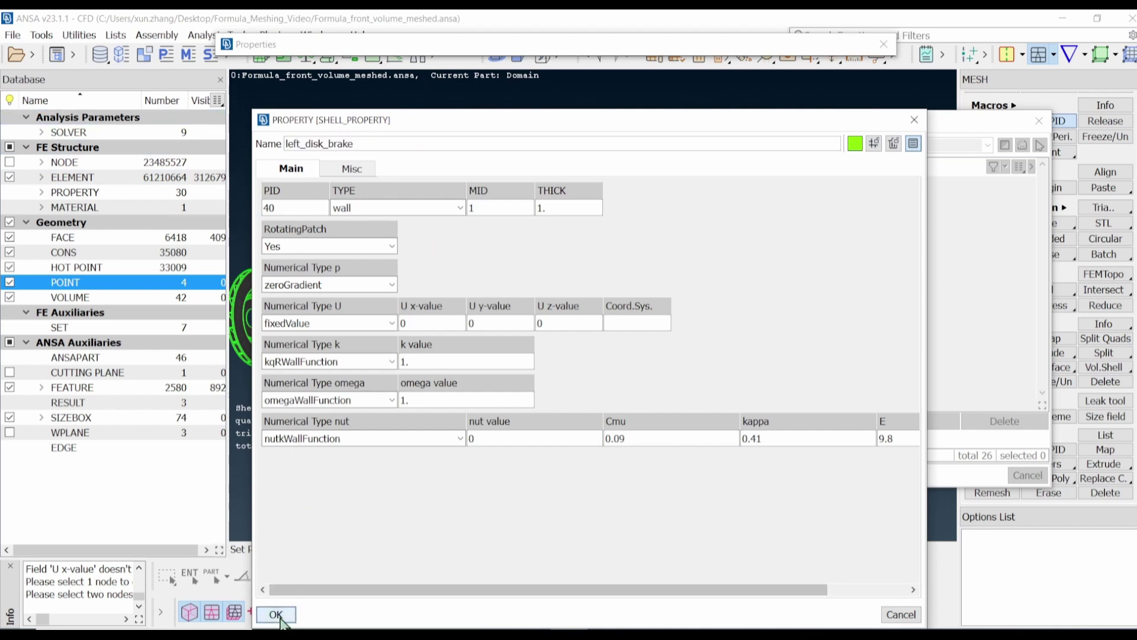
pyautogui.doubleClick(552, 395)
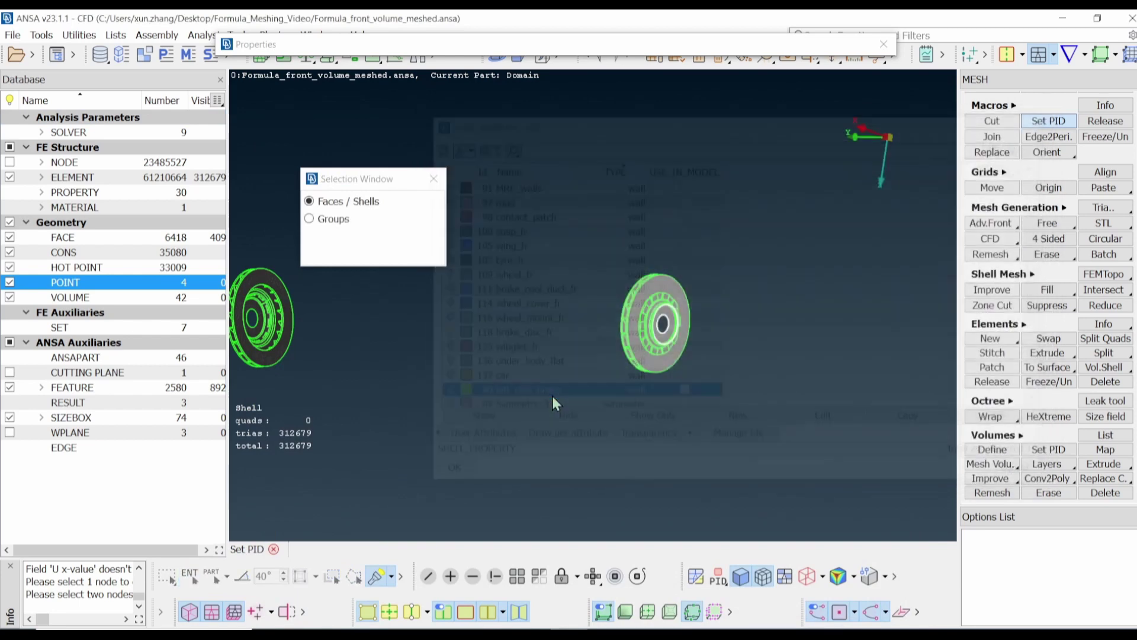
# Select the left brake disc's faces and create another property named right_disk_brake
pyautogui.keyDown('ctrl'); pyautogui.moveTo(529, 297); pyautogui.dragTo(749, 304, button='middle'); pyautogui.keyUp('ctrl')
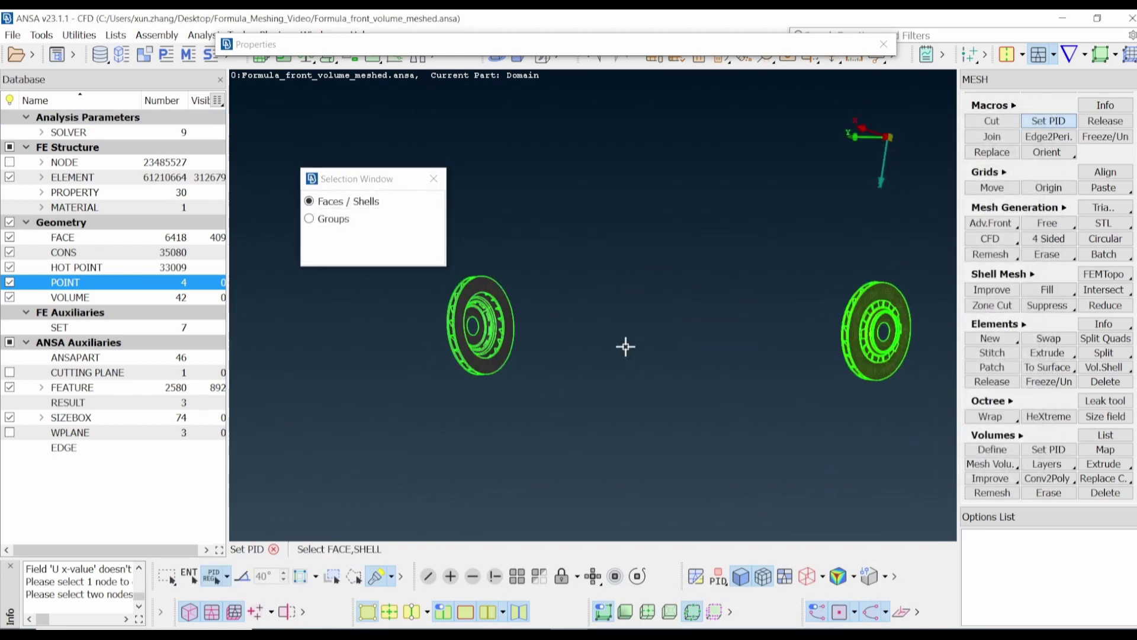
pyautogui.moveTo(566, 408); pyautogui.dragTo(353, 215)
pyautogui.middleClick(670, 290)
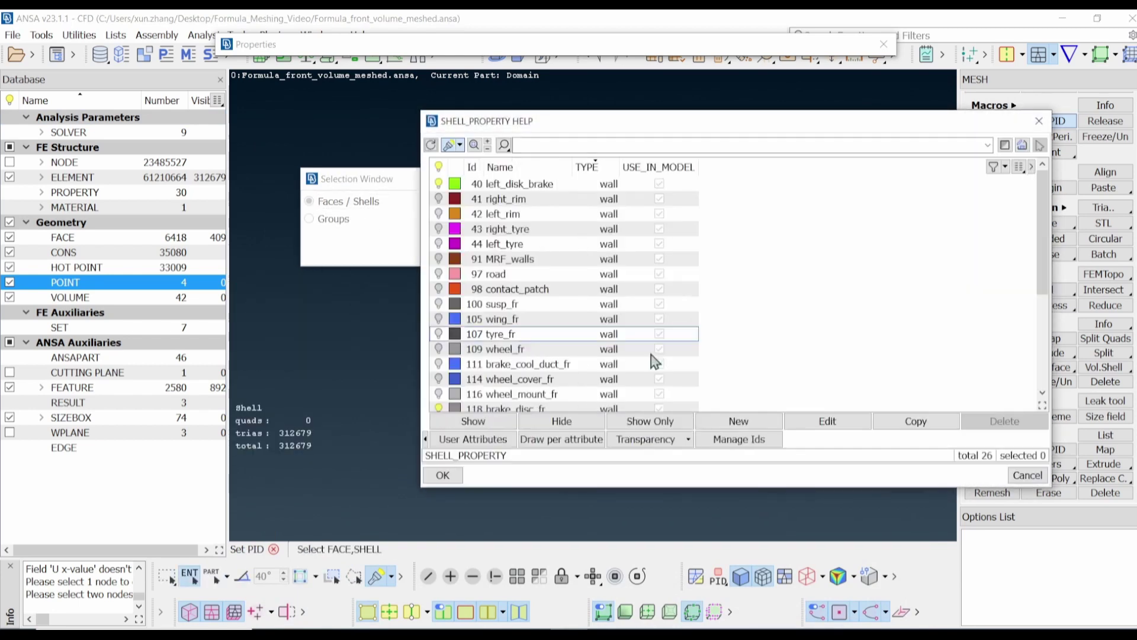
pyautogui.click(737, 421)
pyautogui.doubleClick(398, 147)
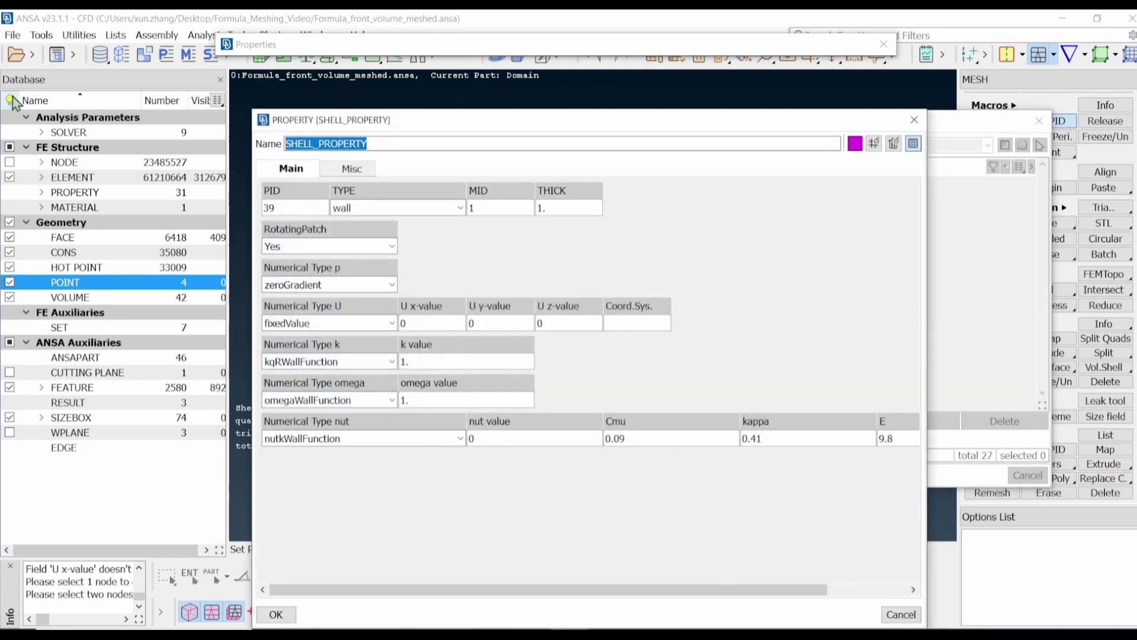
pyautogui.hotkey('ctrl', 'v')
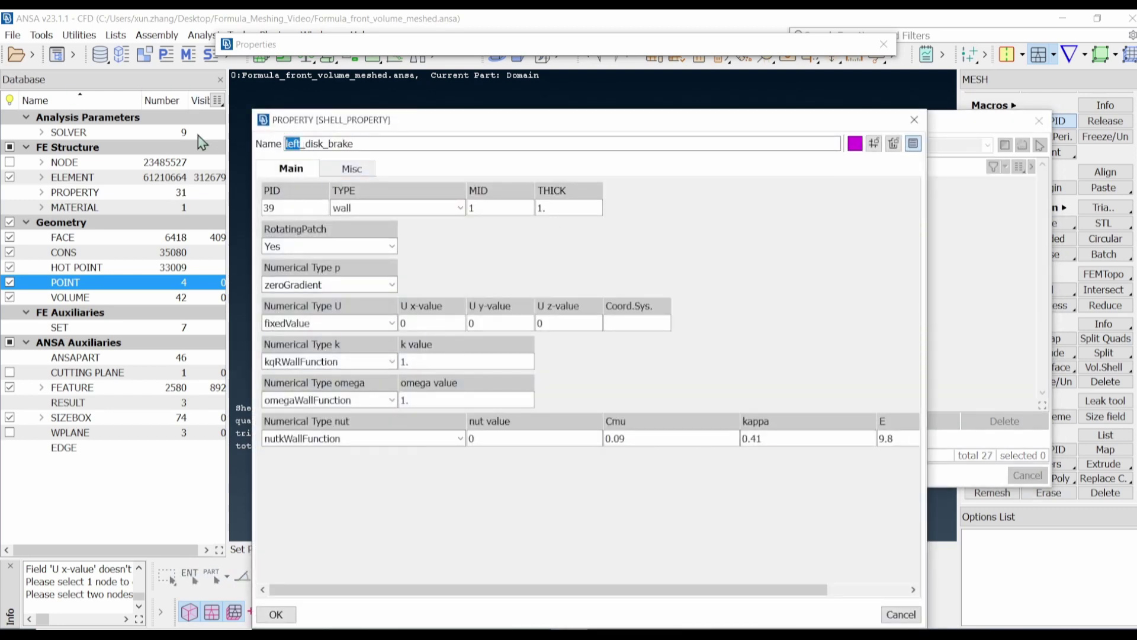
pyautogui.write('right')
pyautogui.click(282, 621)
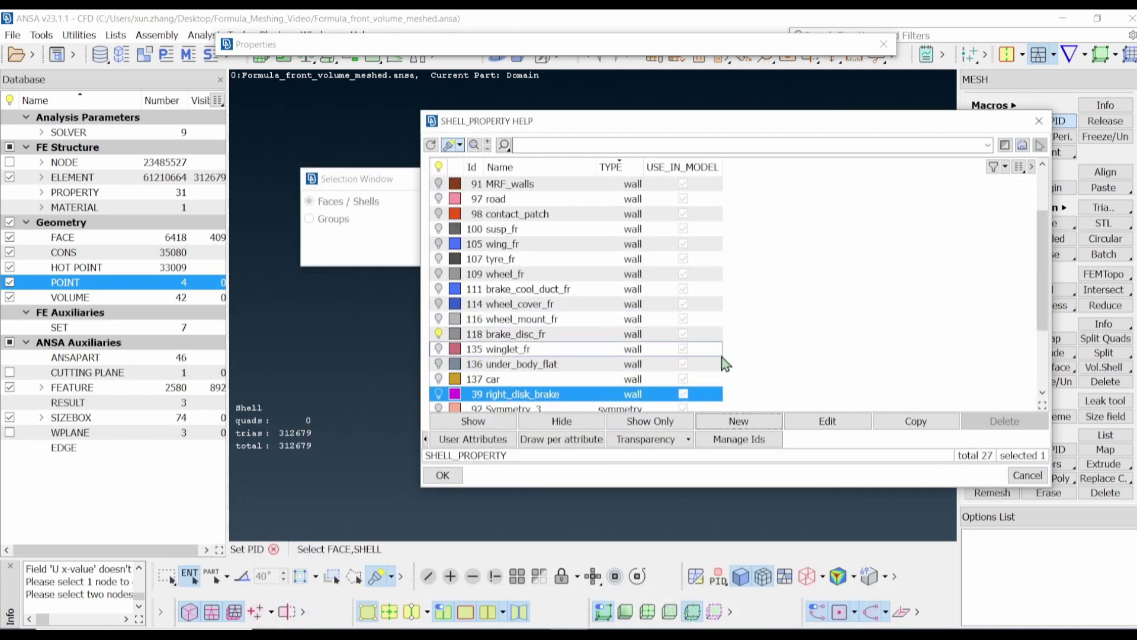
# Apply a property from the list to the selected faces and orbit around the brake discs
pyautogui.scroll(1, 742, 338)
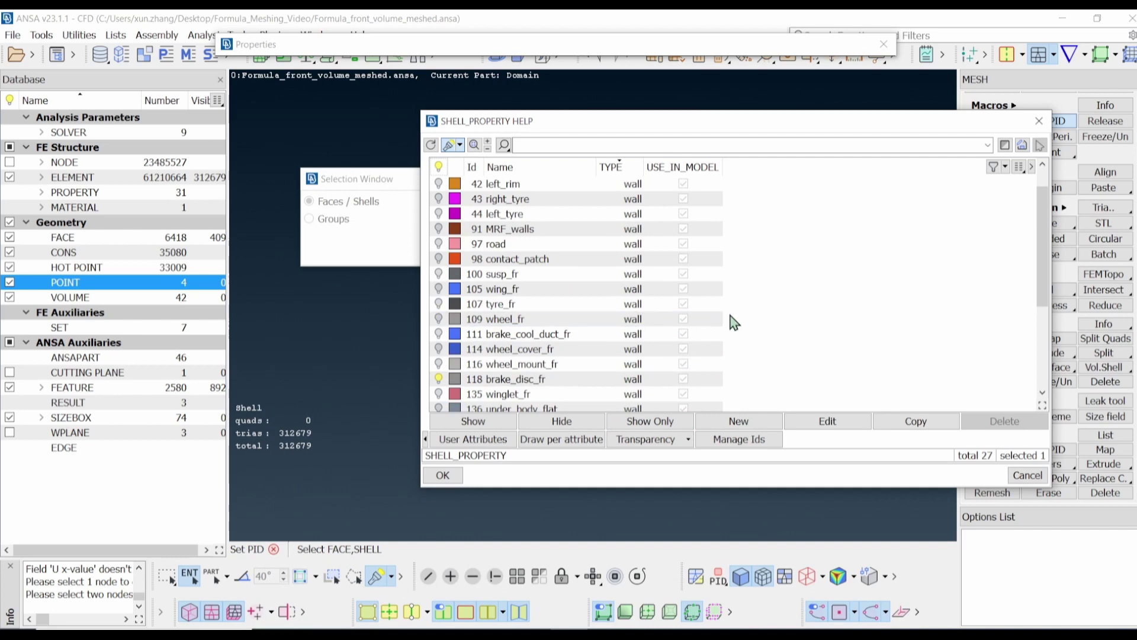
pyautogui.scroll(1, 735, 322)
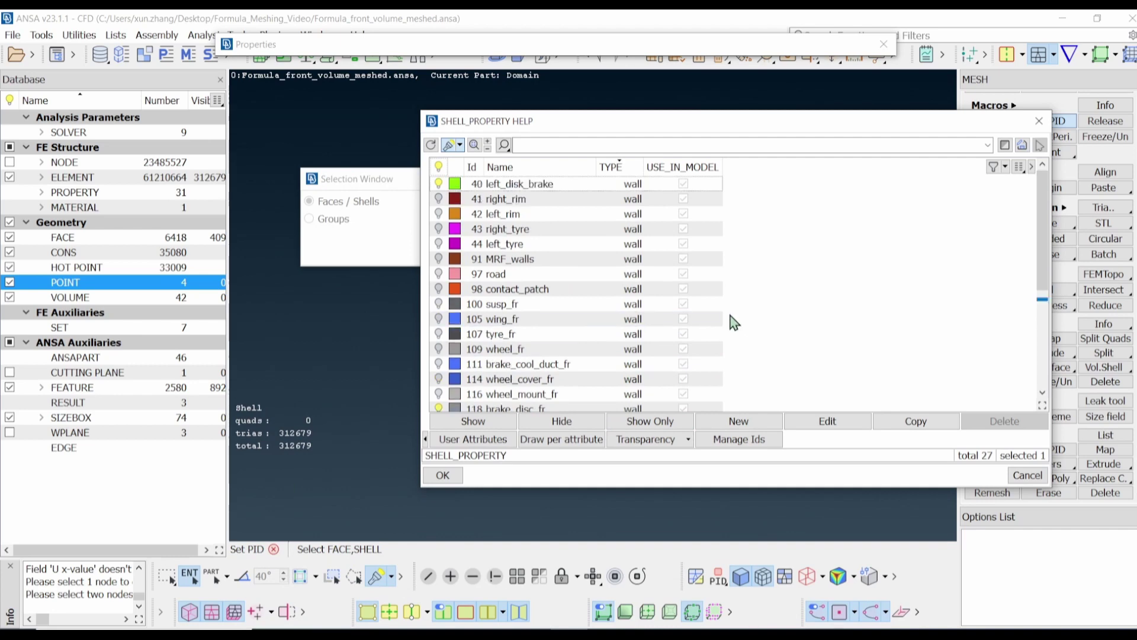
pyautogui.doubleClick(542, 215)
pyautogui.keyDown('ctrl'); pyautogui.moveTo(594, 336); pyautogui.dragTo(723, 350); pyautogui.keyUp('ctrl')
pyautogui.rightClick(117, 283)
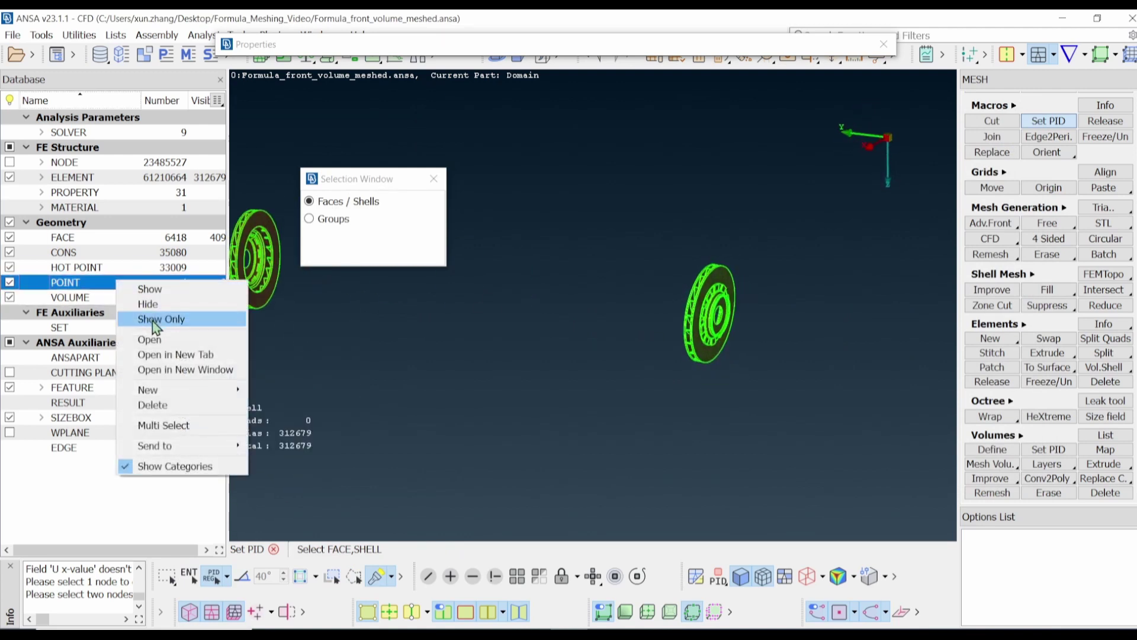
# Show only the POINT entities, end the Set PID assignment, and close the property list
pyautogui.click(151, 321)
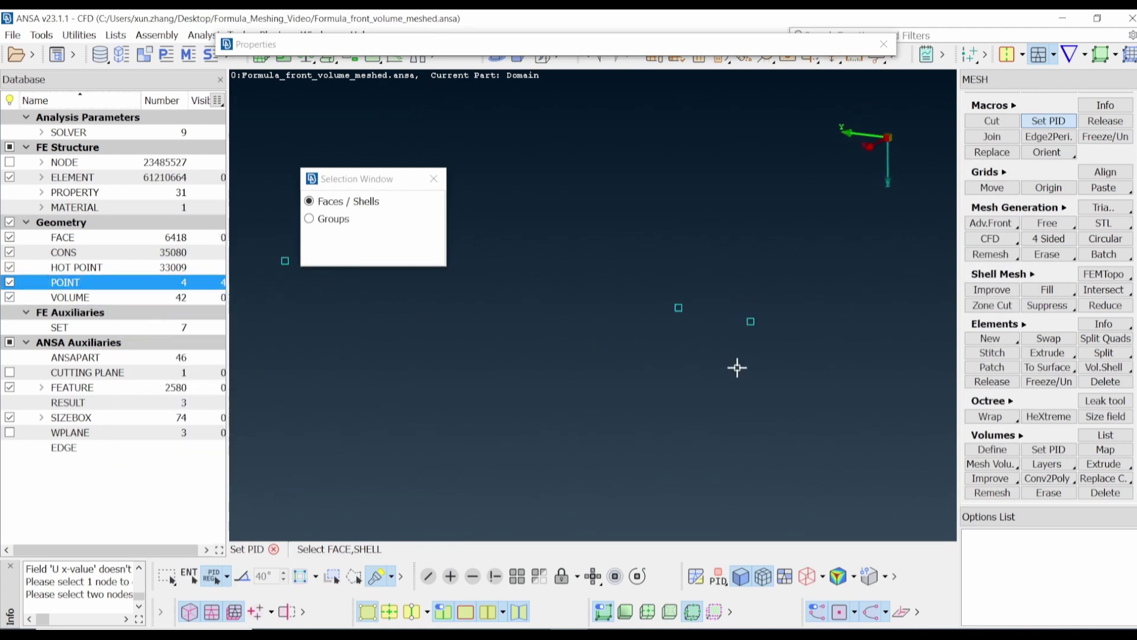
pyautogui.click(680, 312)
pyautogui.middleClick(575, 379)
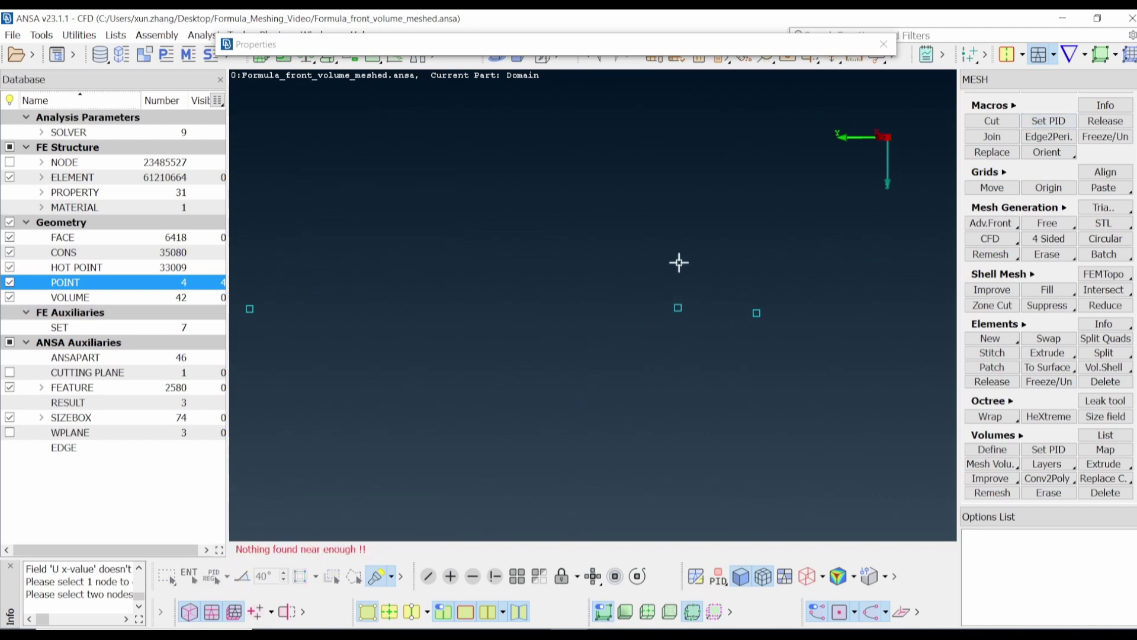
pyautogui.scroll(3, 371, 302)
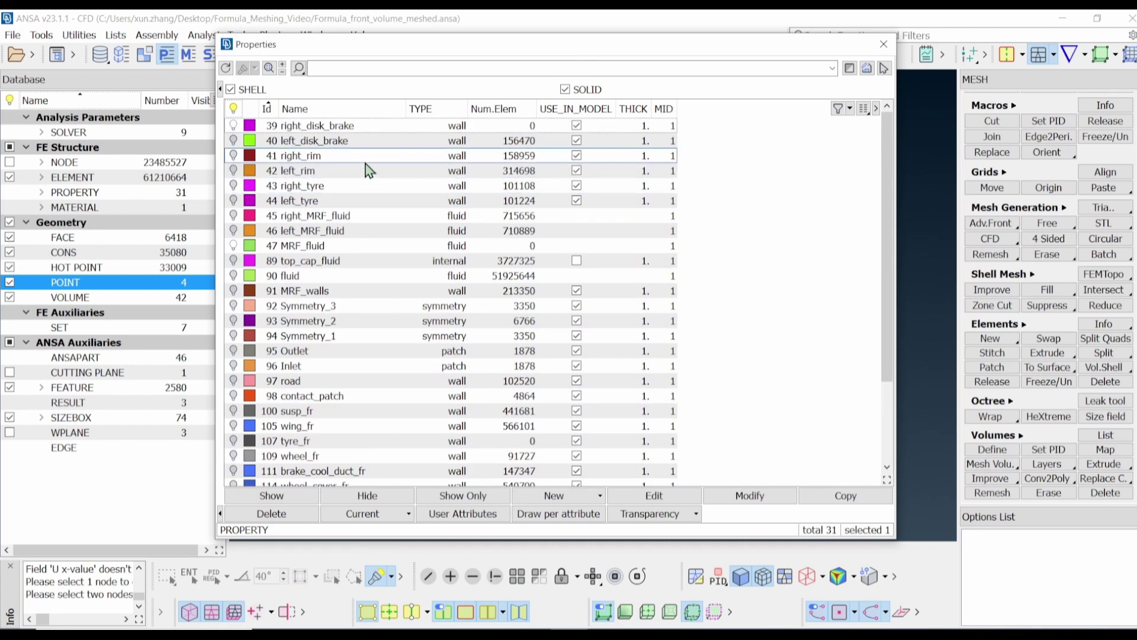
pyautogui.moveTo(375, 47); pyautogui.dragTo(624, 83)
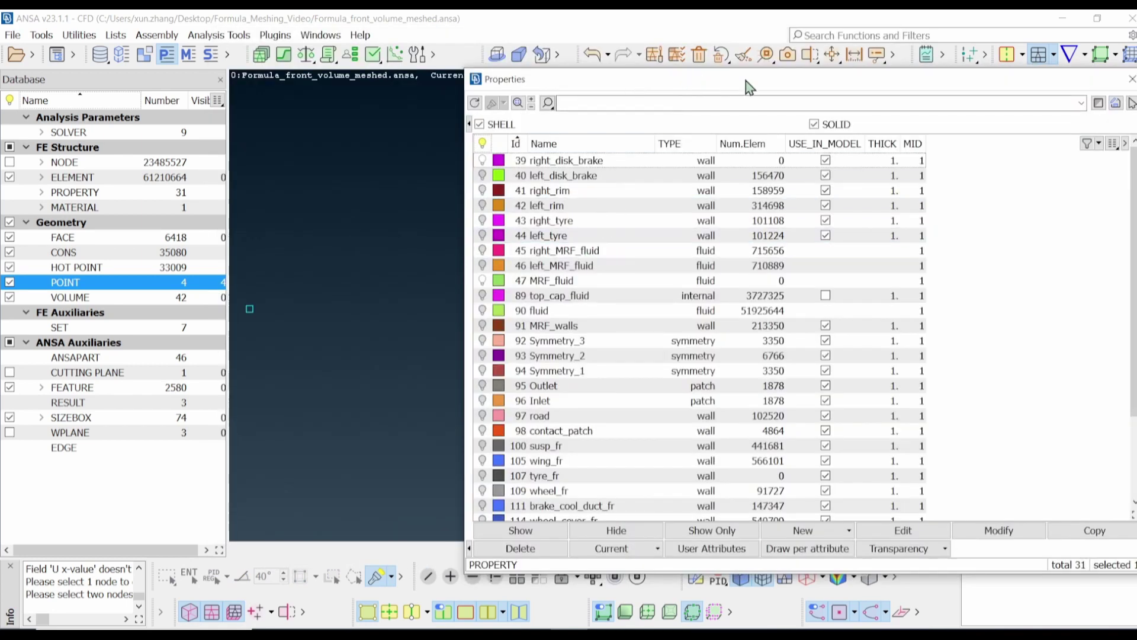
pyautogui.moveTo(729, 77); pyautogui.dragTo(334, 82)
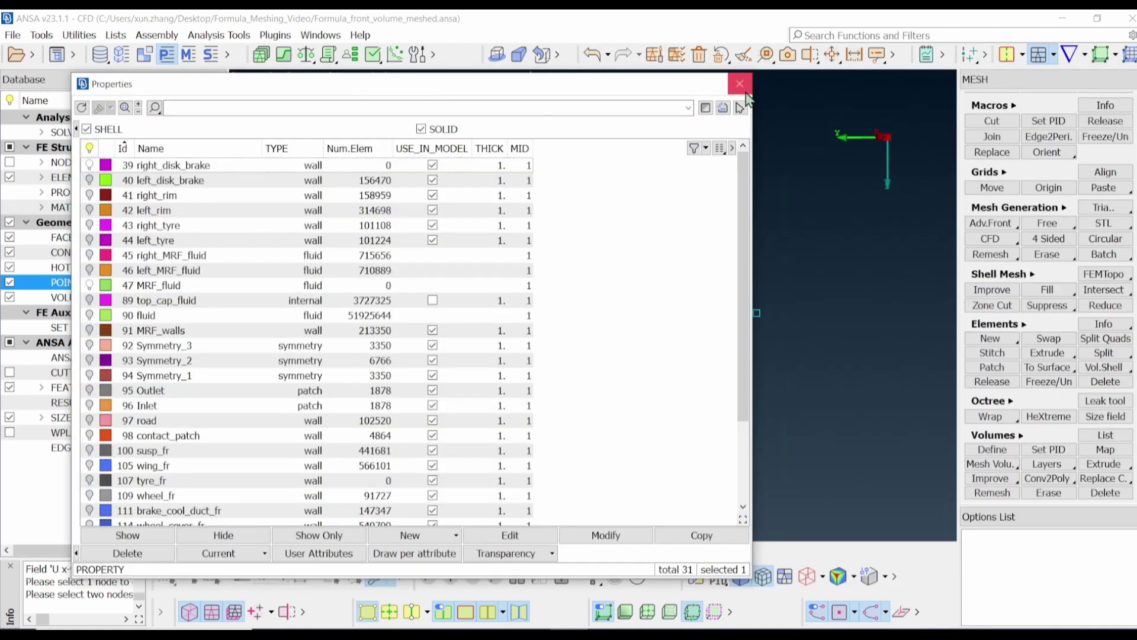
pyautogui.click(739, 81)
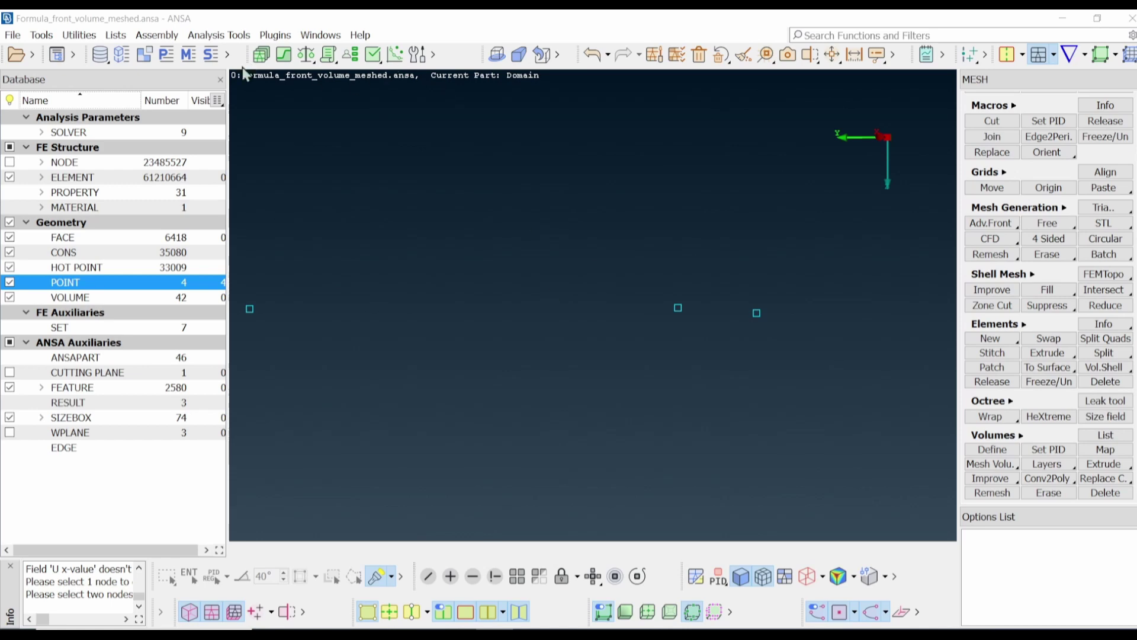
# Reopen the property list, show brake_disc_fr, select right_disk_brake, and close the list
pyautogui.click(167, 55)
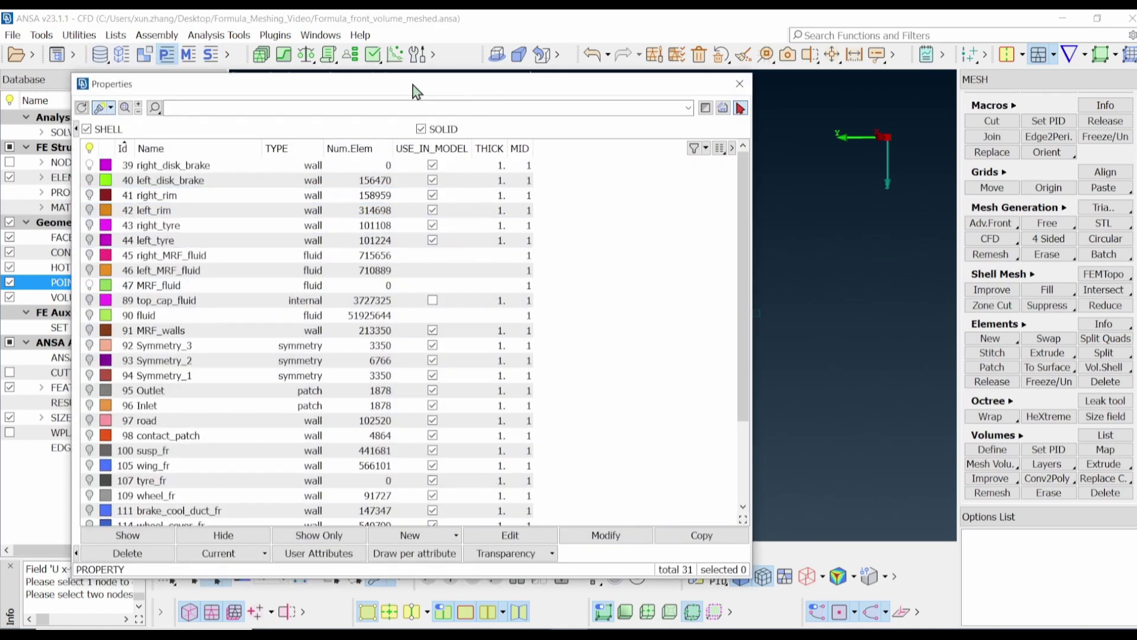
pyautogui.moveTo(413, 89); pyautogui.dragTo(668, 46)
pyautogui.scroll(-3, 489, 398)
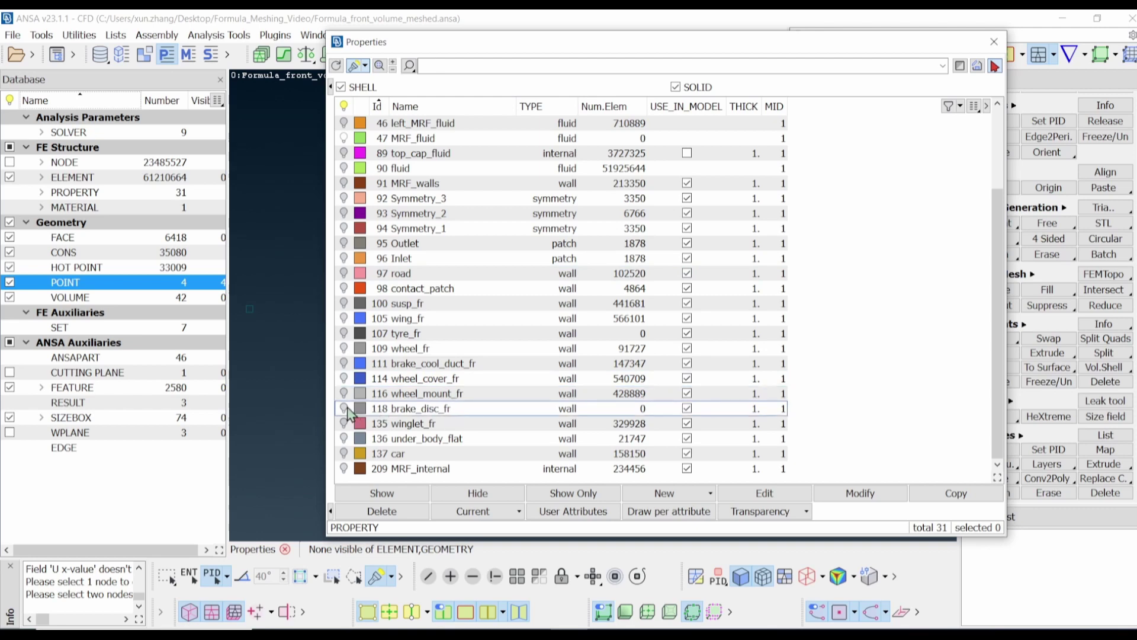
pyautogui.rightClick(396, 408)
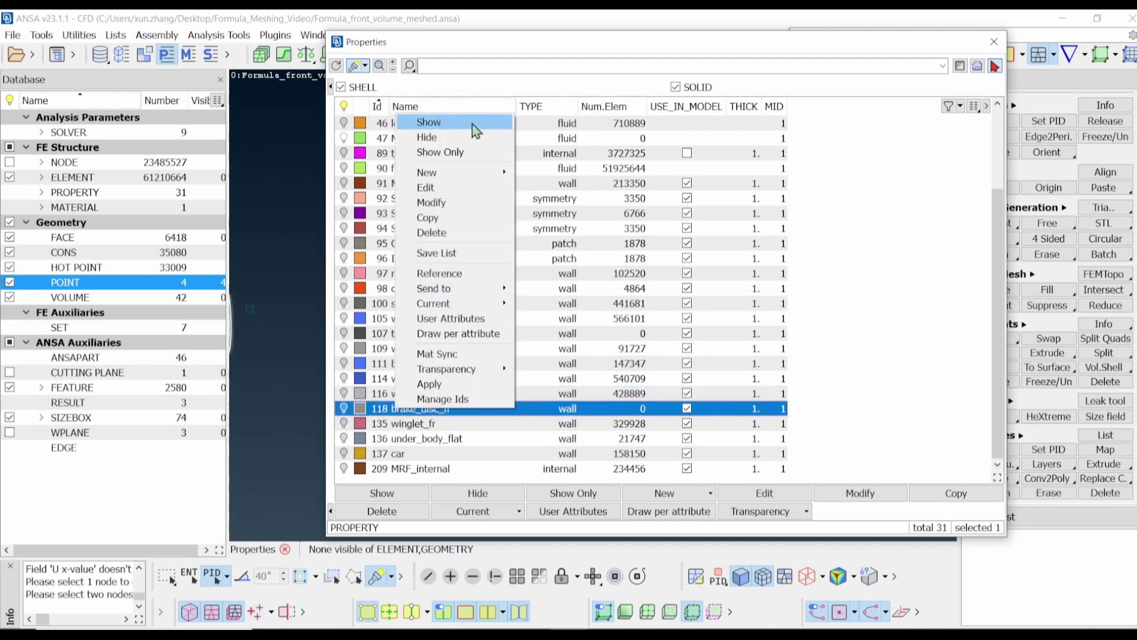
pyautogui.click(448, 127)
pyautogui.scroll(3, 491, 236)
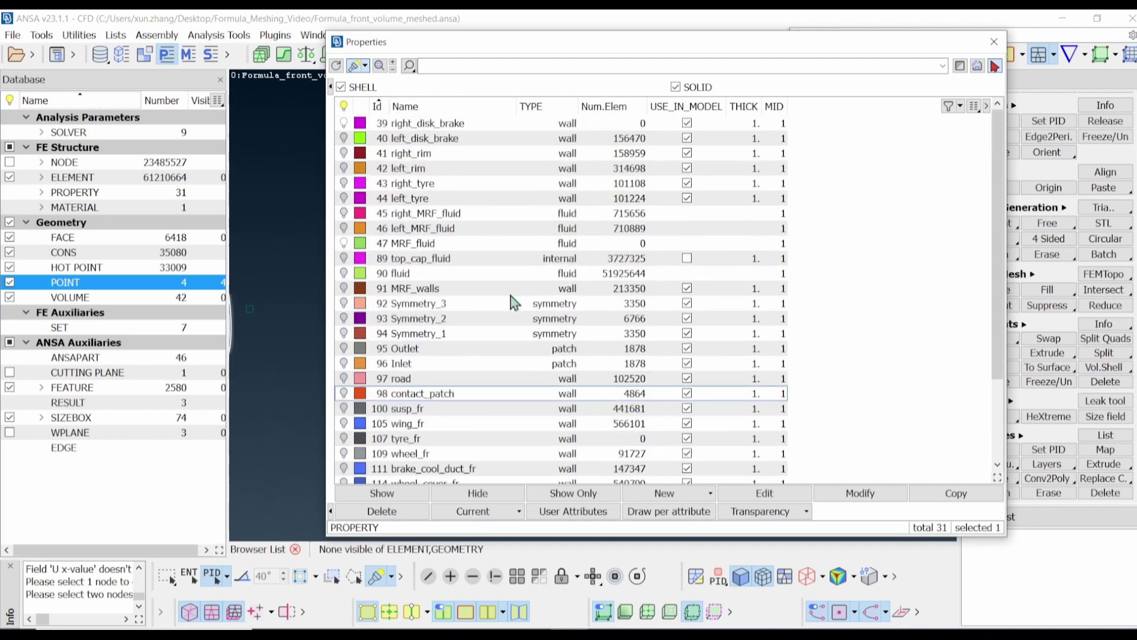
pyautogui.click(455, 129)
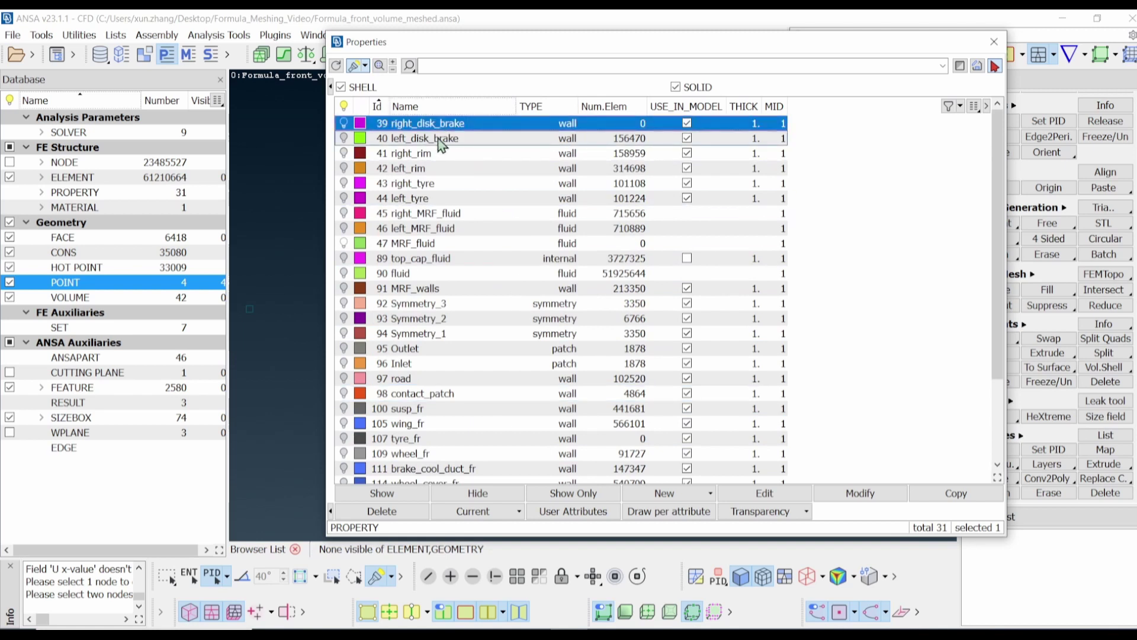
pyautogui.click(995, 41)
pyautogui.click(1048, 121)
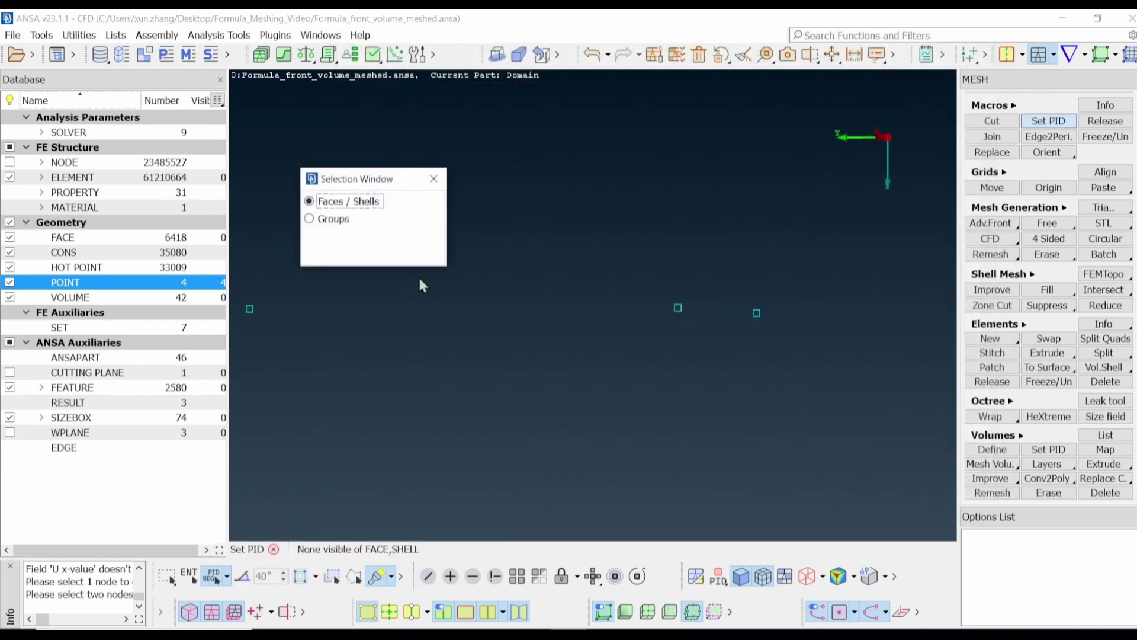
# Switch to Not selection by whole property and hide the domain box's left side face
pyautogui.scroll(-3, 572, 389)
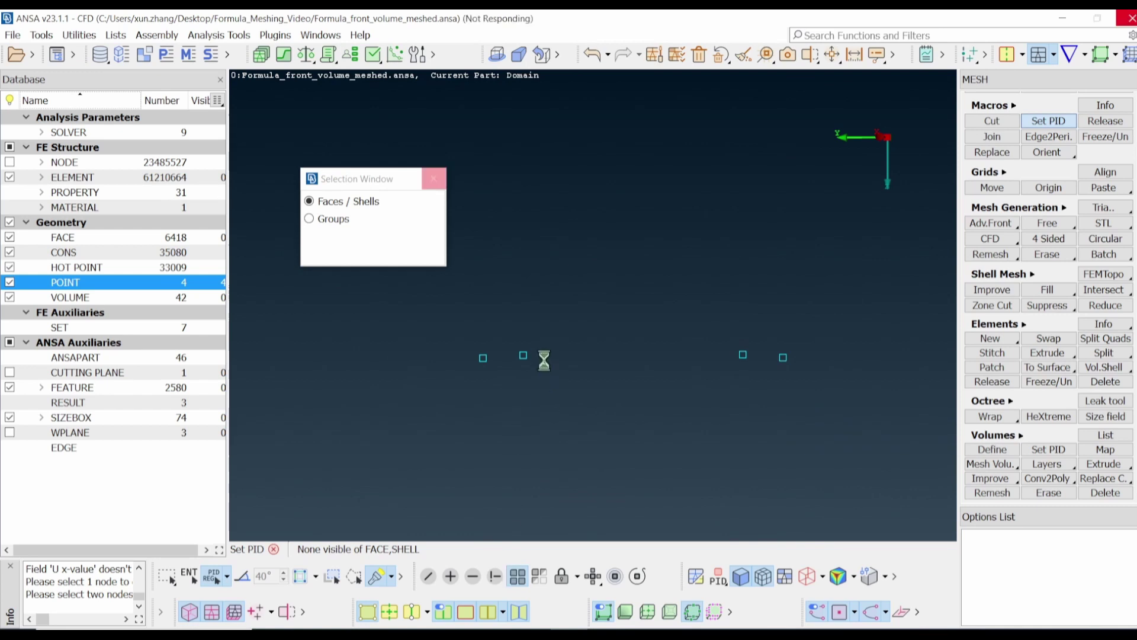
pyautogui.scroll(-5, 598, 294)
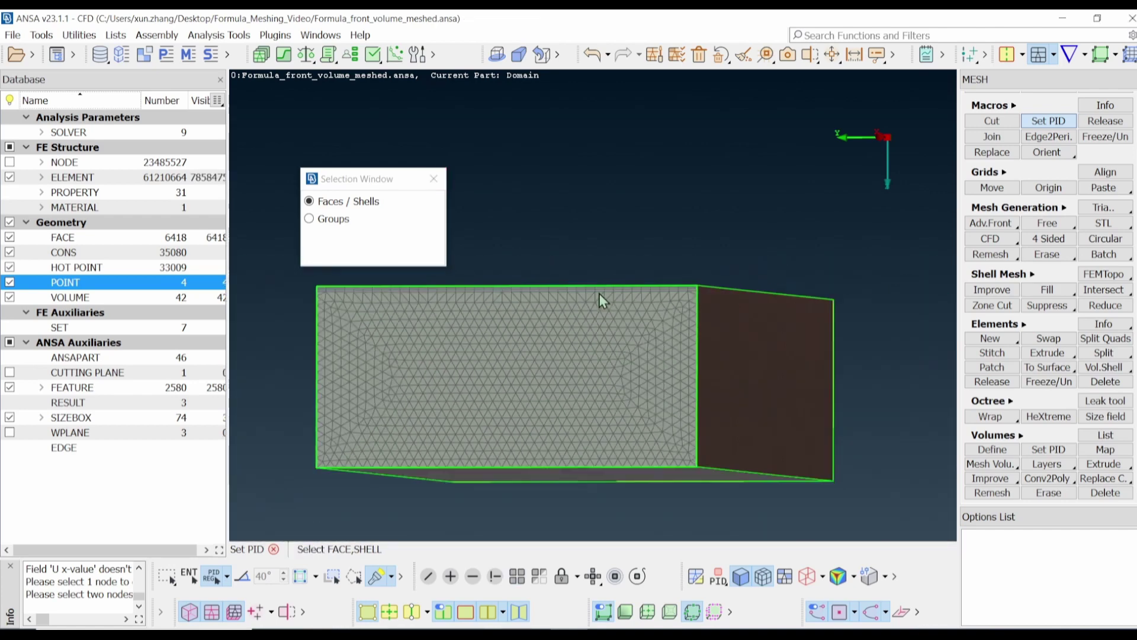
pyautogui.keyDown('ctrl'); pyautogui.moveTo(598, 293); pyautogui.dragTo(741, 330); pyautogui.keyUp('ctrl')
pyautogui.click(474, 578)
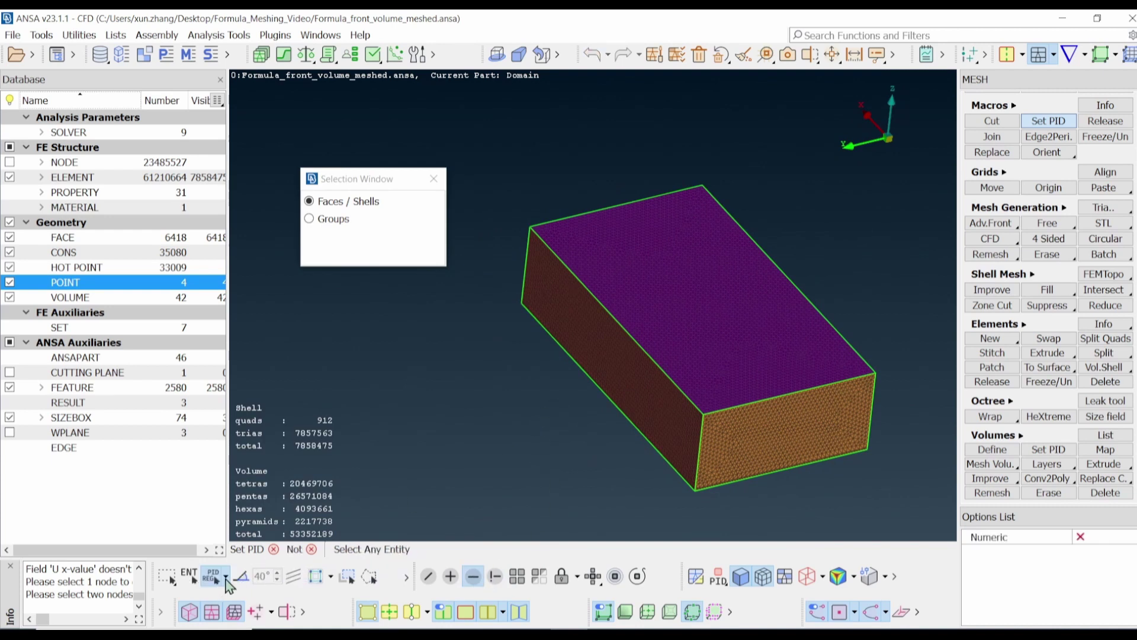
pyautogui.click(227, 580)
pyautogui.click(237, 459)
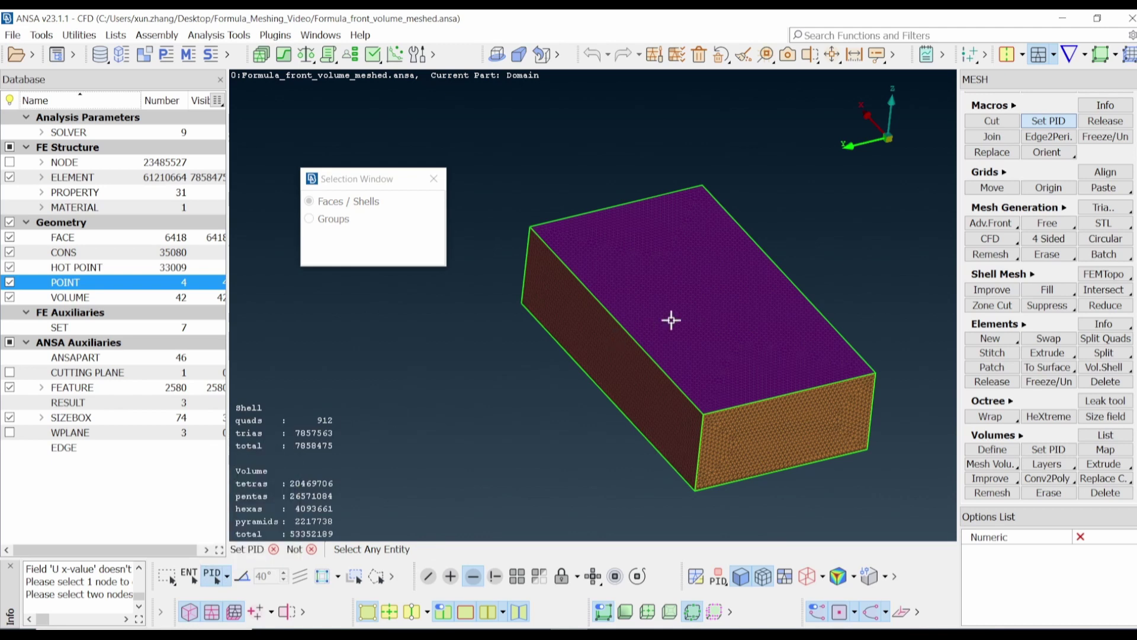
pyautogui.click(638, 385)
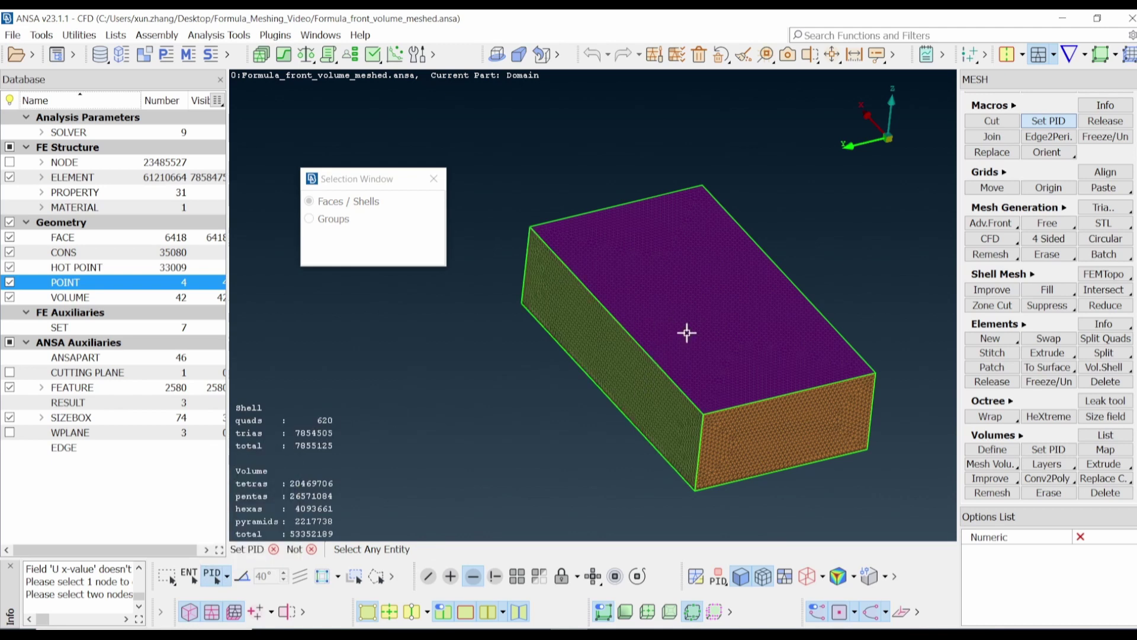
# Hide the domain's front and side walls, the front tyre, and the brake drum
pyautogui.scroll(5, 687, 334)
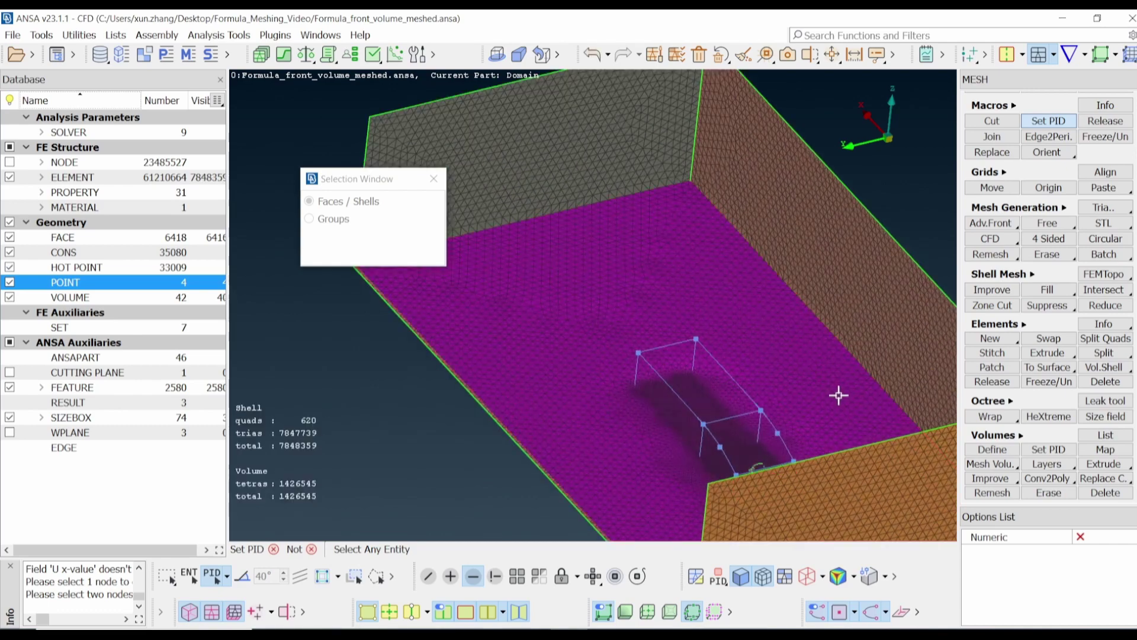
pyautogui.keyDown('ctrl'); pyautogui.moveTo(838, 395); pyautogui.dragTo(747, 294, button='middle'); pyautogui.keyUp('ctrl')
pyautogui.click(784, 363)
pyautogui.click(819, 288)
pyautogui.scroll(5, 669, 379)
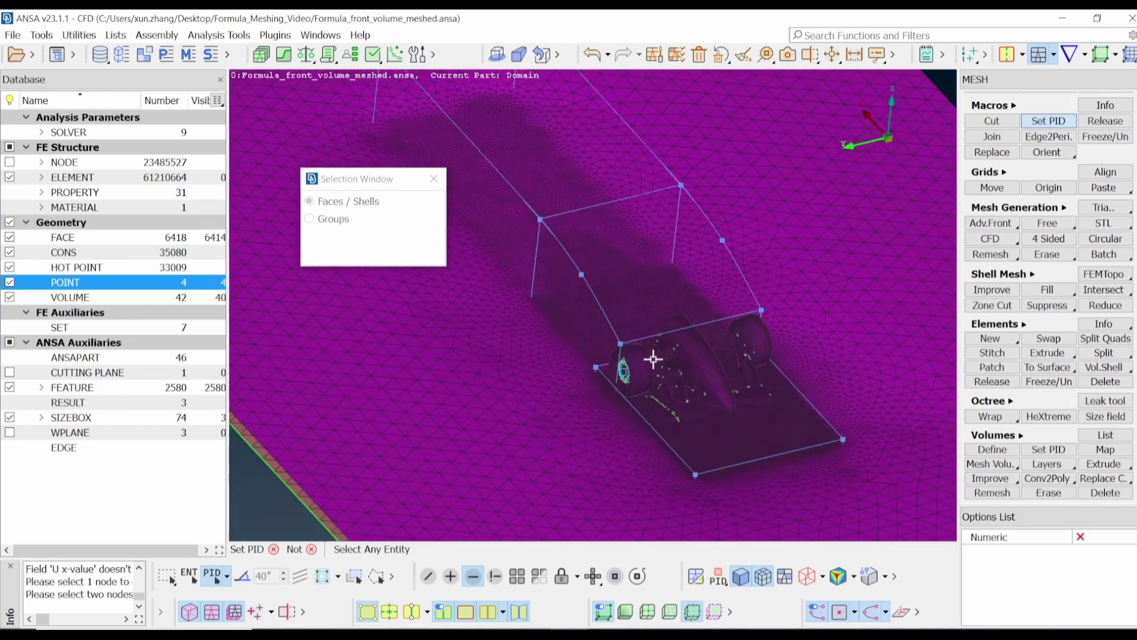
pyautogui.scroll(5, 653, 359)
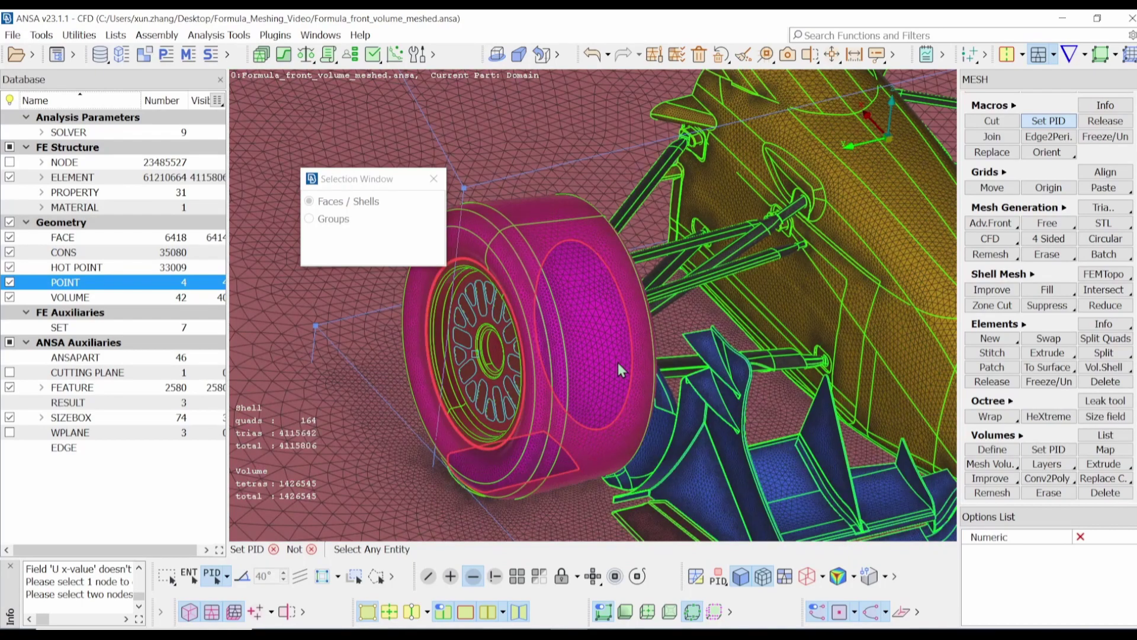
pyautogui.click(617, 363)
pyautogui.keyDown('ctrl'); pyautogui.moveTo(668, 431); pyautogui.dragTo(516, 314); pyautogui.keyUp('ctrl')
pyautogui.click(594, 331)
pyautogui.scroll(2, 561, 350)
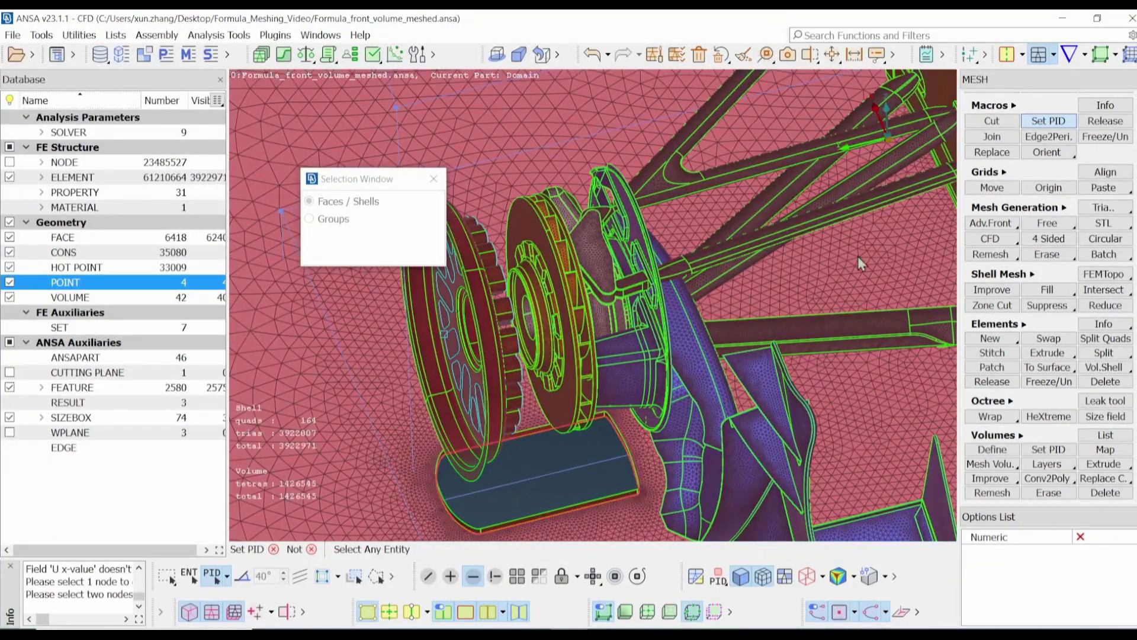
pyautogui.scroll(3, 637, 315)
# Assign the exposed brake disc faces to right_disk_brake
pyautogui.click(1047, 122)
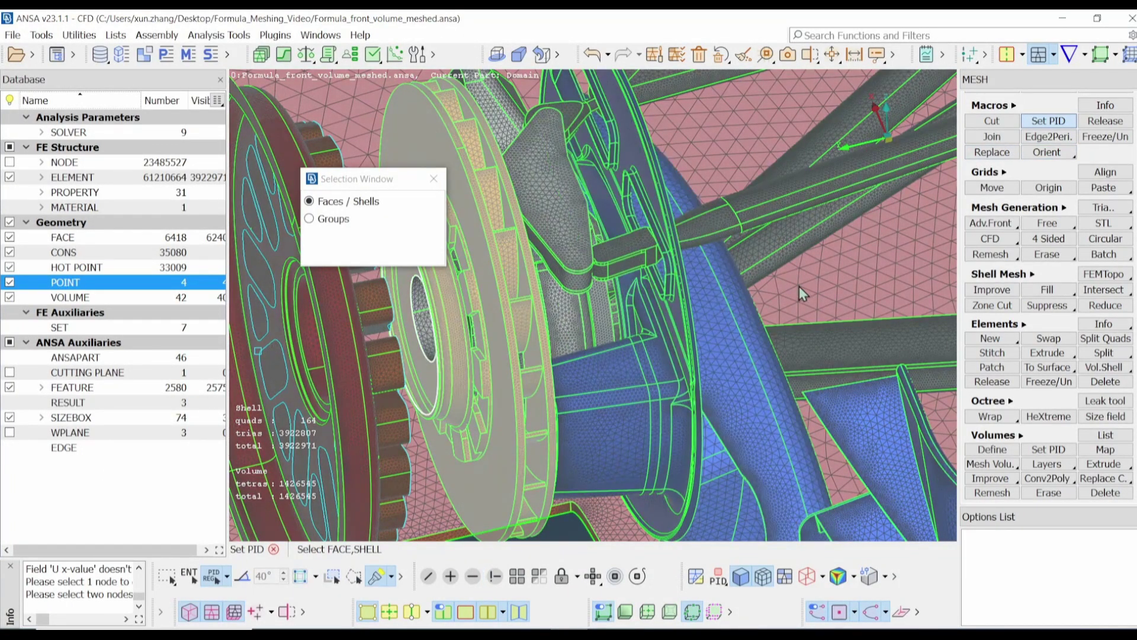
pyautogui.click(799, 286)
pyautogui.middleClick(798, 286)
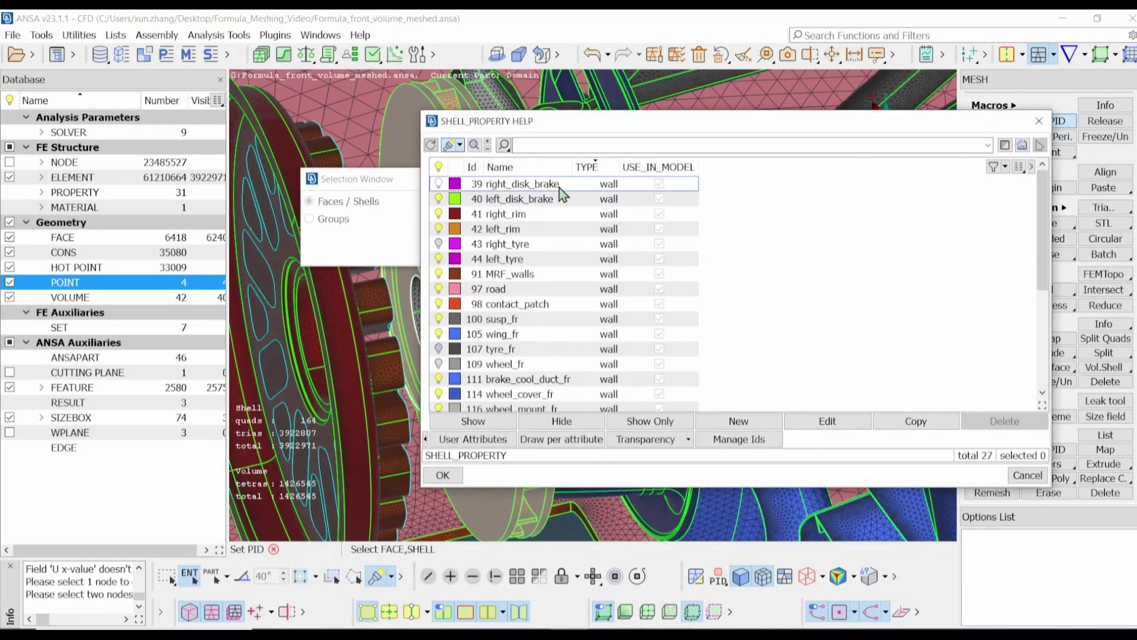
pyautogui.doubleClick(554, 186)
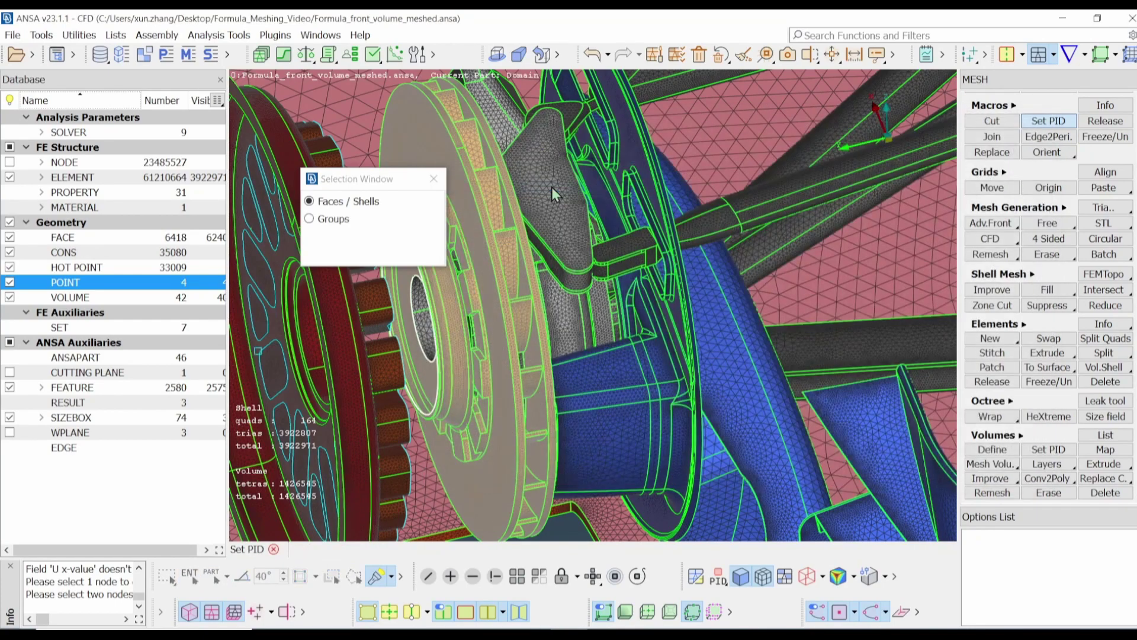
pyautogui.middleClick(622, 248)
pyautogui.scroll(-10, 559, 263)
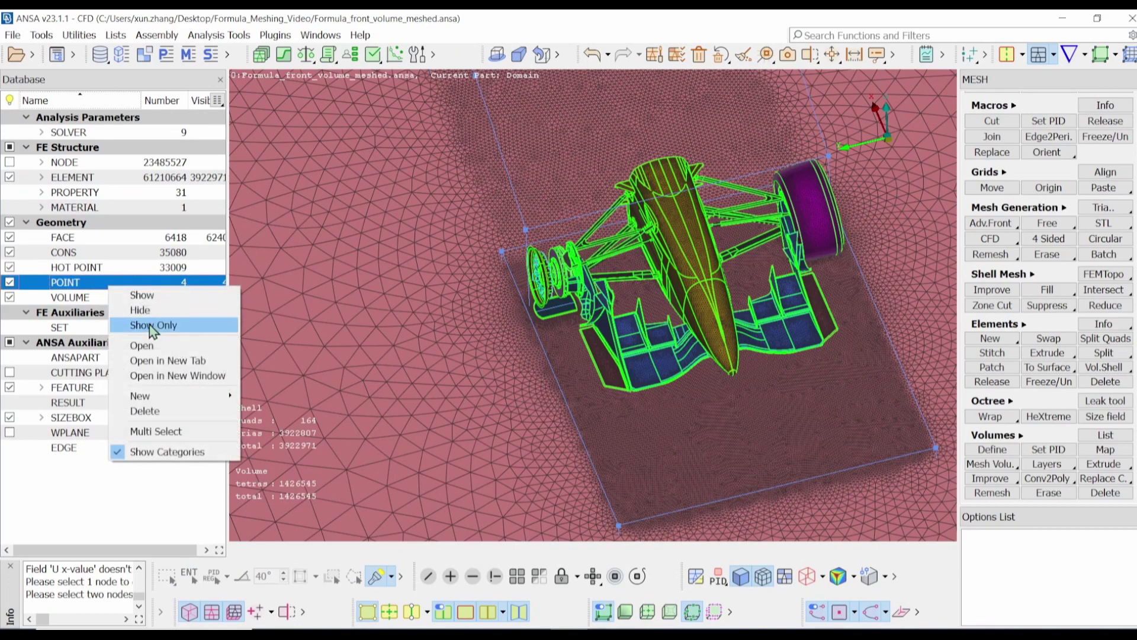
# Show only the reference points and set left_rim's U type to rotatingWallVelocity
pyautogui.click(149, 326)
pyautogui.keyDown('ctrl'); pyautogui.moveTo(647, 338); pyautogui.dragTo(627, 320); pyautogui.keyUp('ctrl')
pyautogui.keyDown('ctrl'); pyautogui.moveTo(659, 301); pyautogui.dragTo(420, 318, button='middle'); pyautogui.keyUp('ctrl')
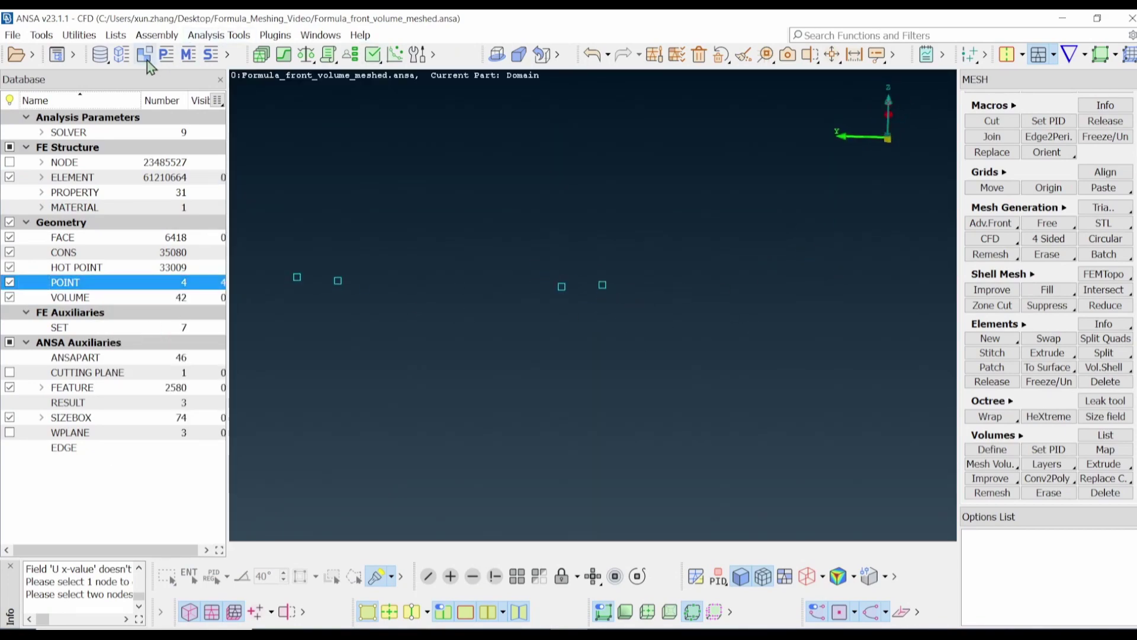
pyautogui.click(167, 55)
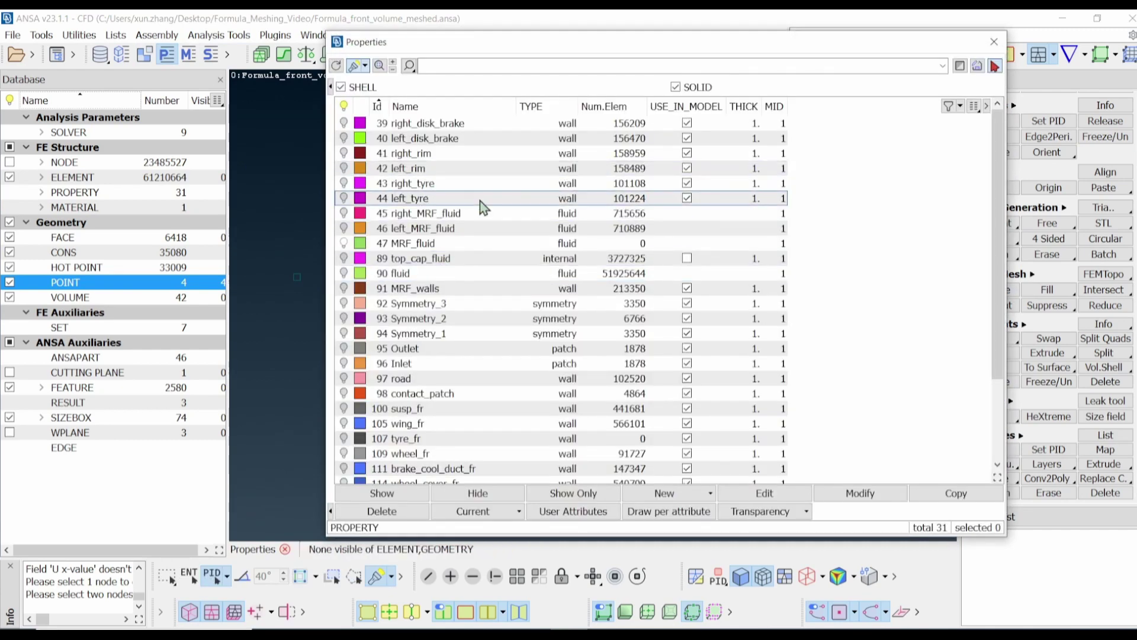
pyautogui.doubleClick(407, 170)
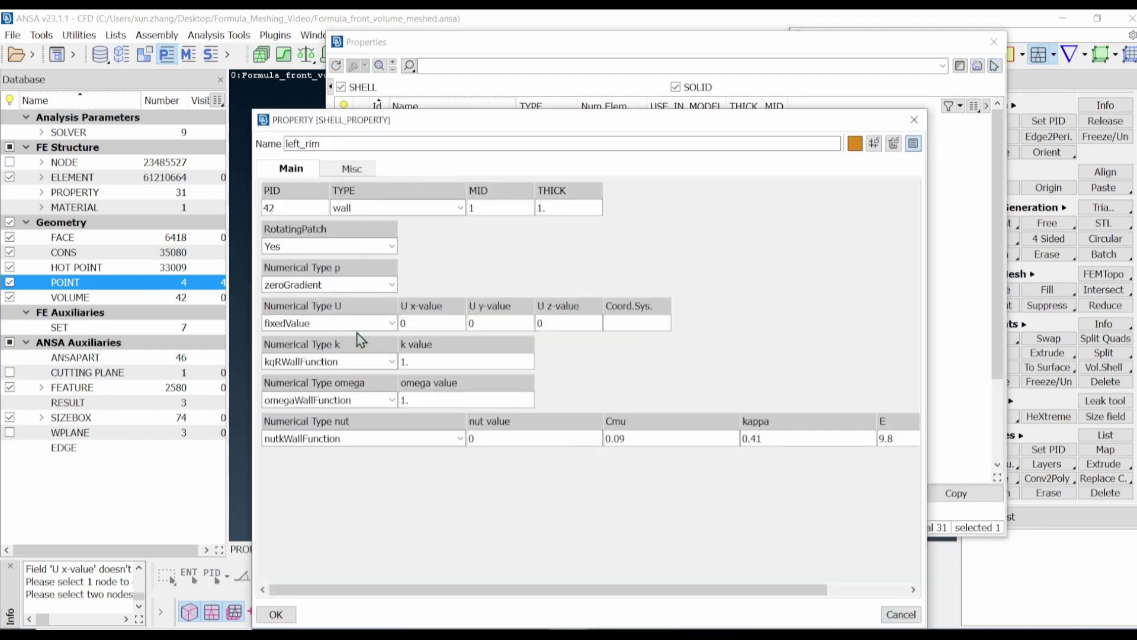
pyautogui.click(392, 324)
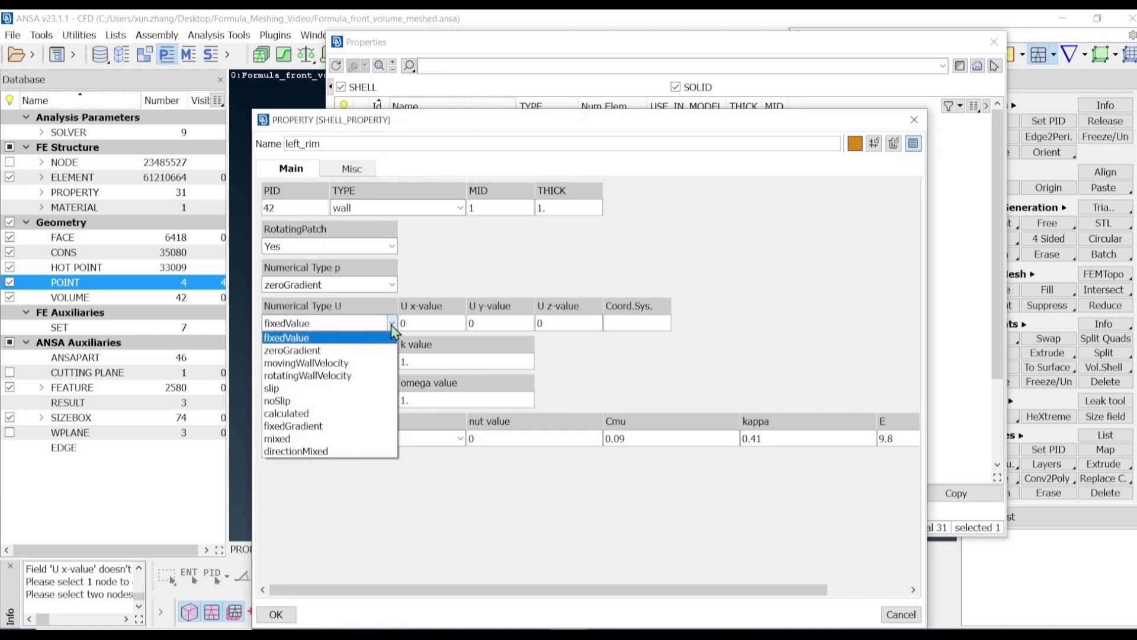
pyautogui.click(371, 375)
# Pick the origin and axis points for left_rim and set omega to 66.6
pyautogui.click(441, 307)
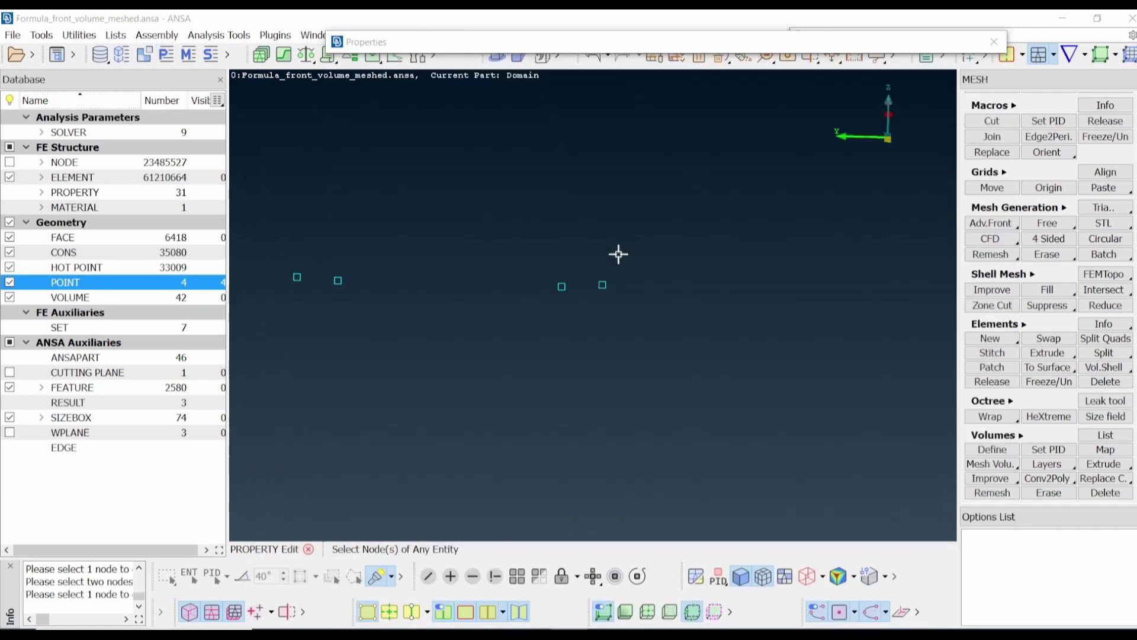
pyautogui.click(562, 286)
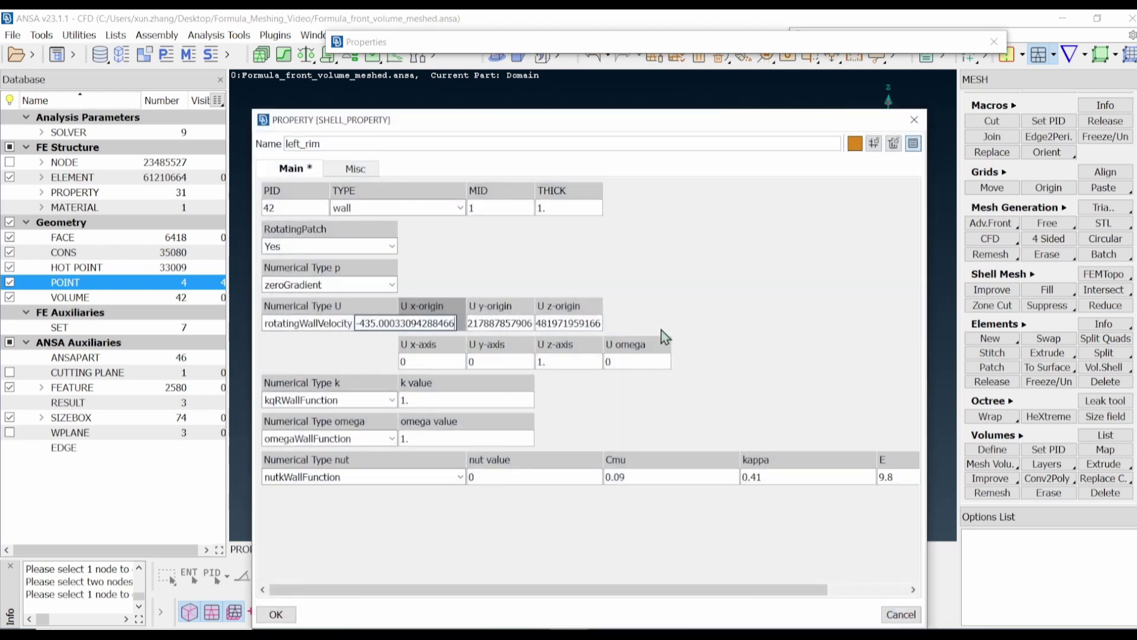
pyautogui.click(426, 350)
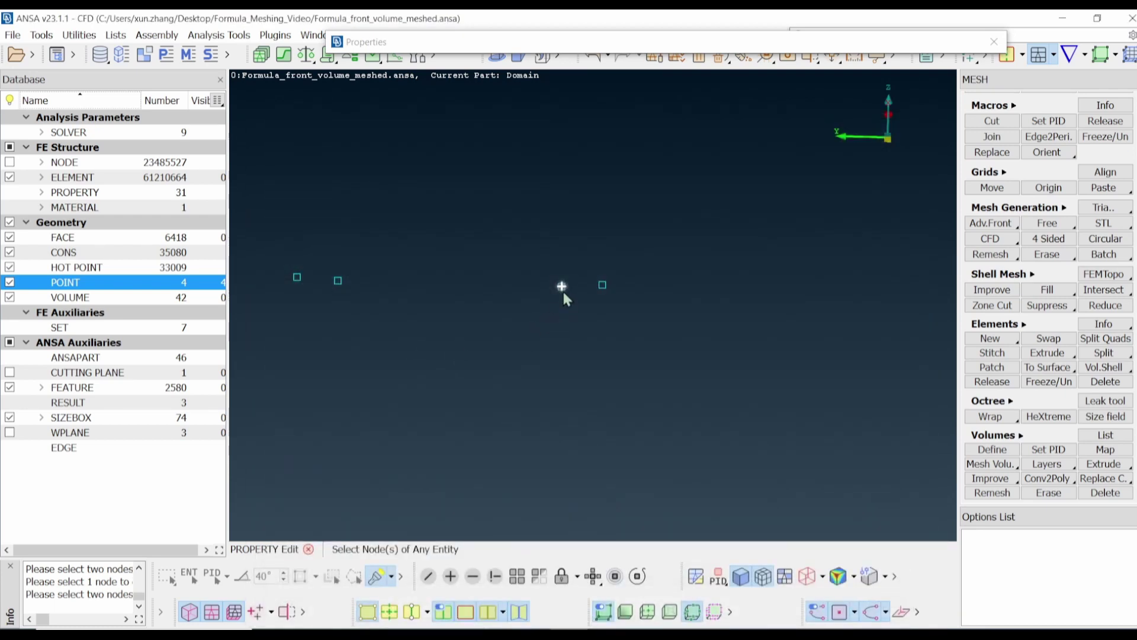
pyautogui.click(601, 286)
pyautogui.click(630, 361)
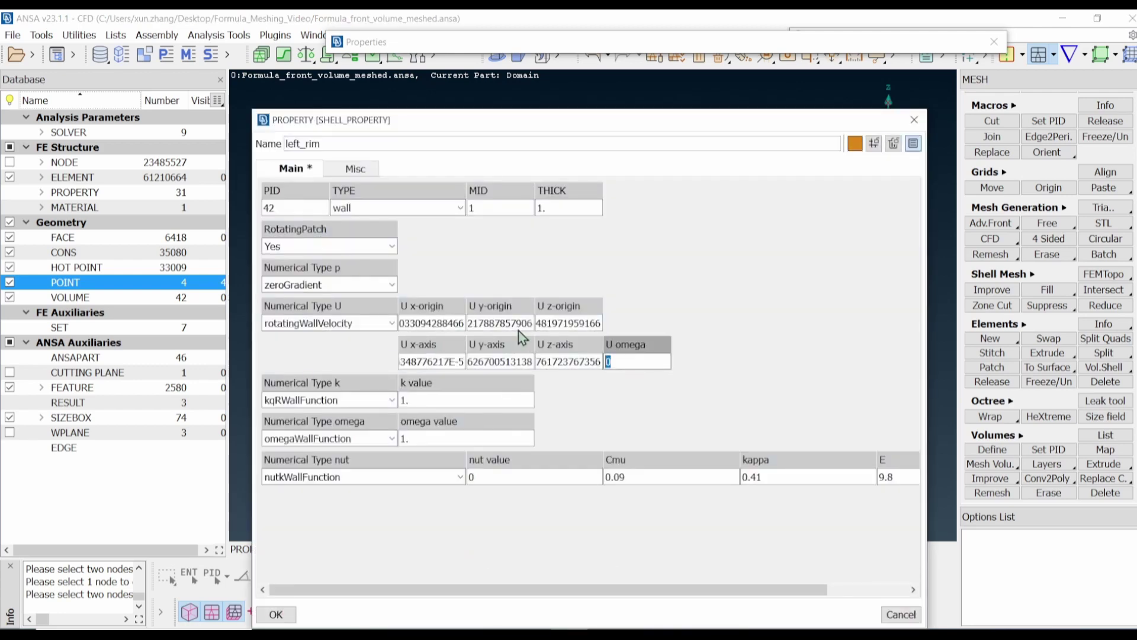
pyautogui.write('66.6')
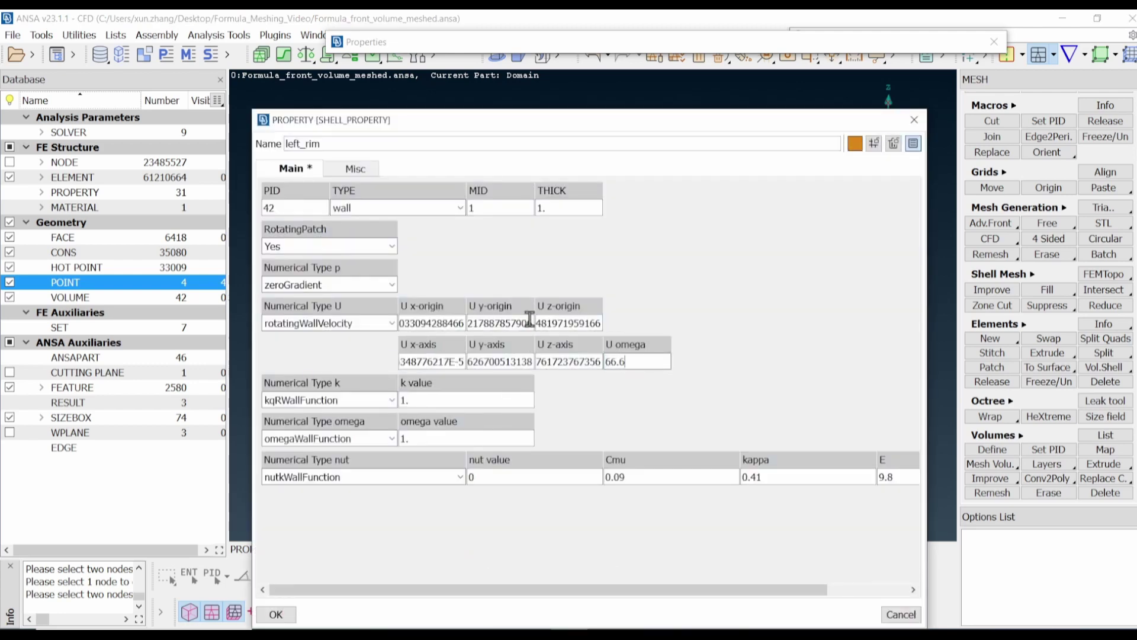
pyautogui.click(276, 614)
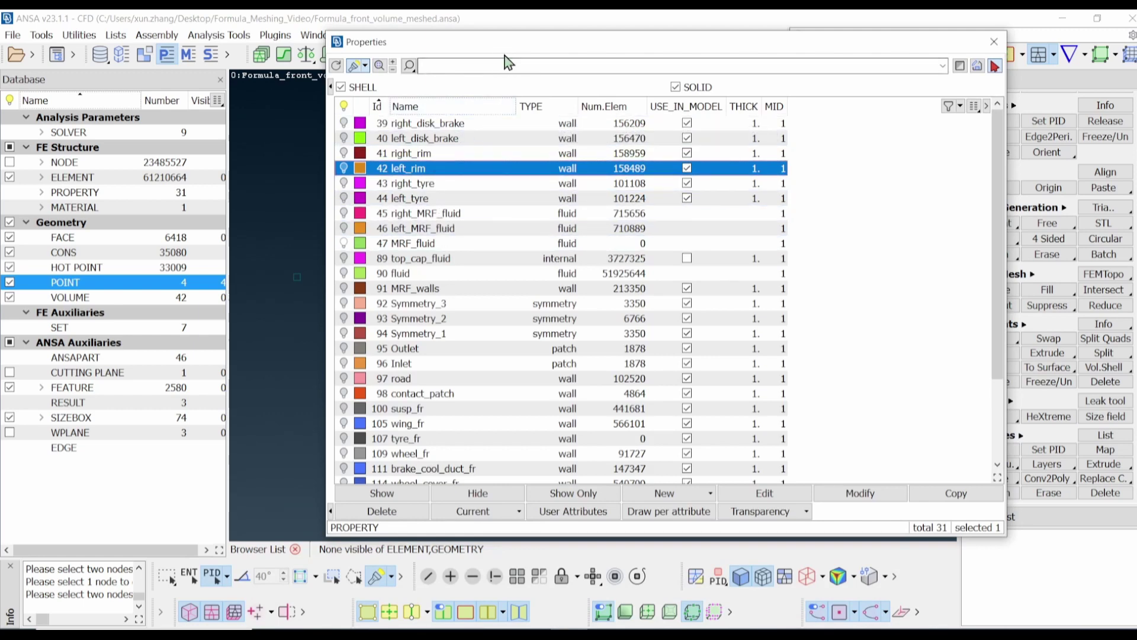
# Set right_rim's U type to rotatingWallVelocity with a picked rotation origin point
pyautogui.doubleClick(426, 156)
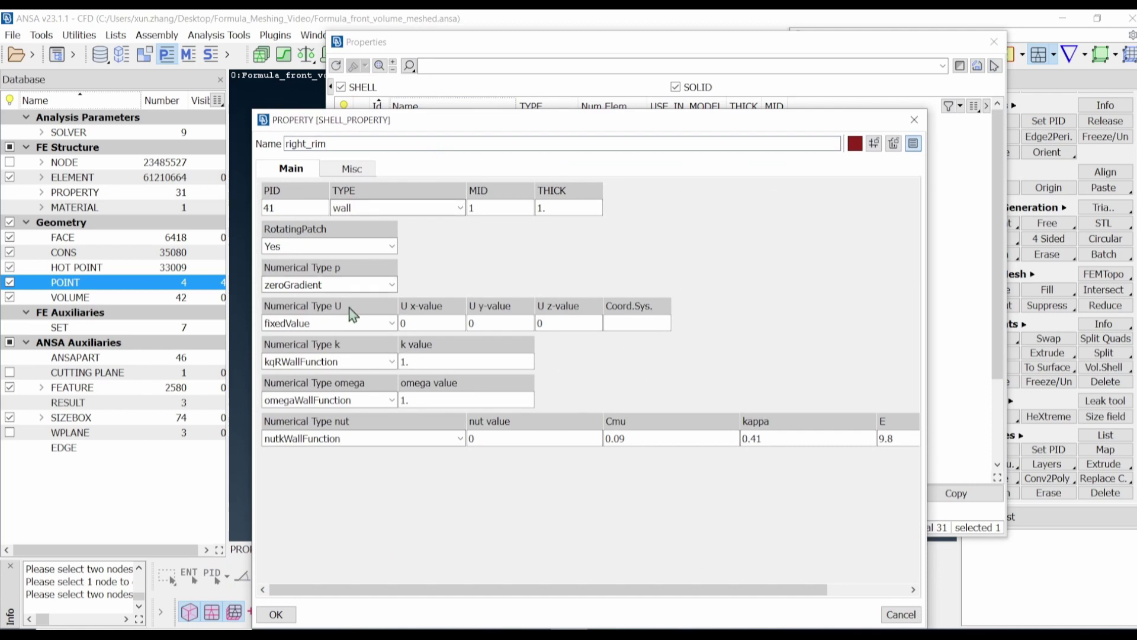
pyautogui.click(392, 324)
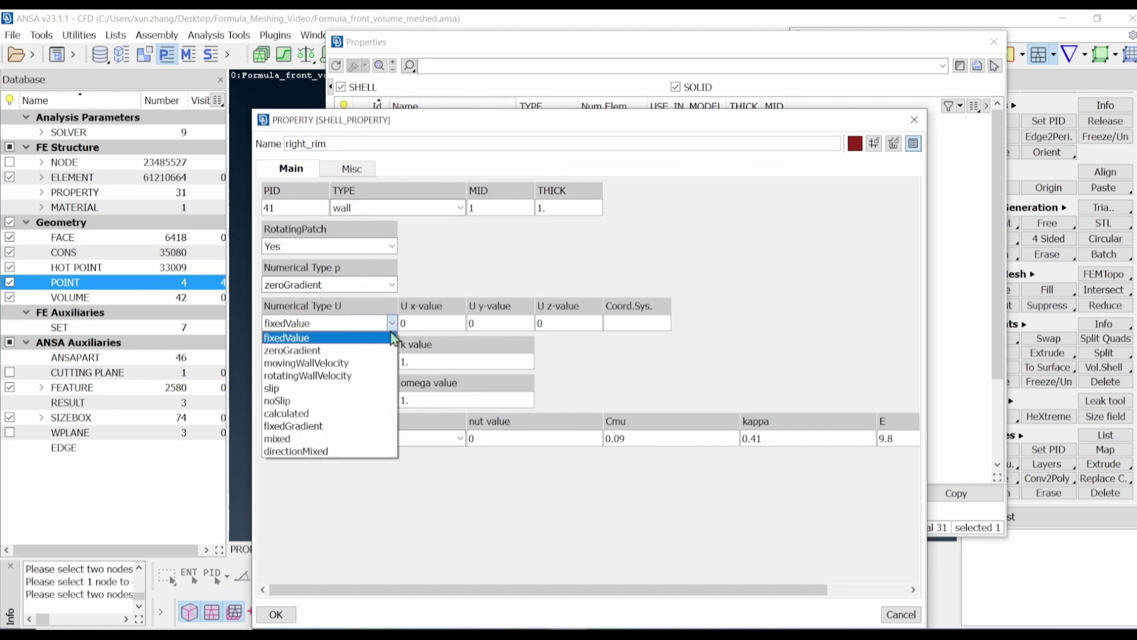
pyautogui.click(367, 376)
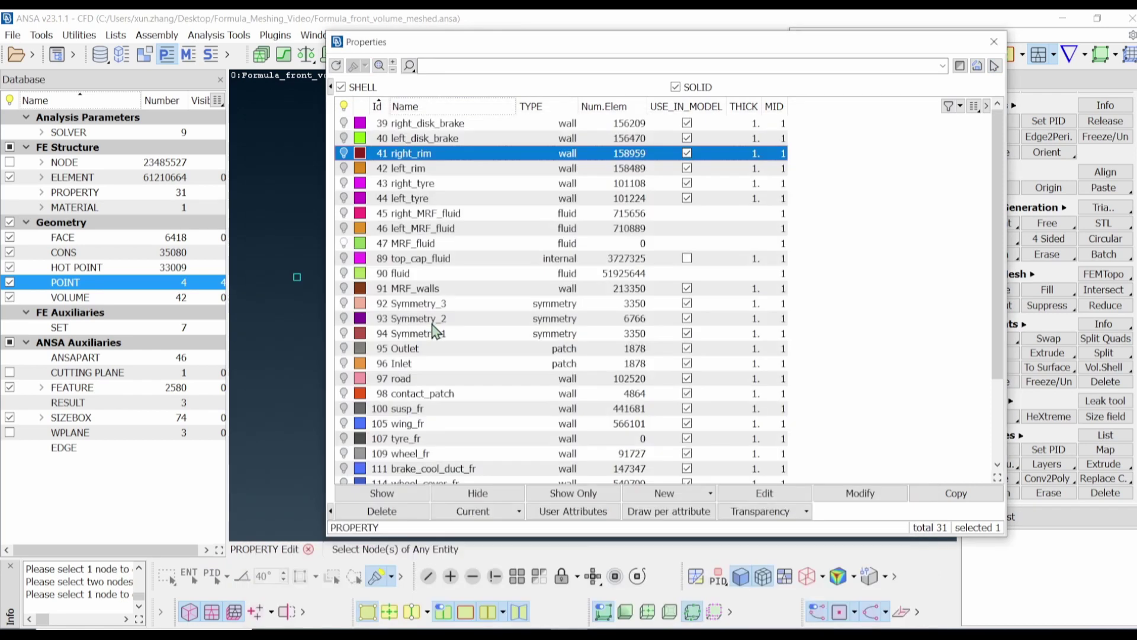
pyautogui.moveTo(492, 45); pyautogui.dragTo(732, 49)
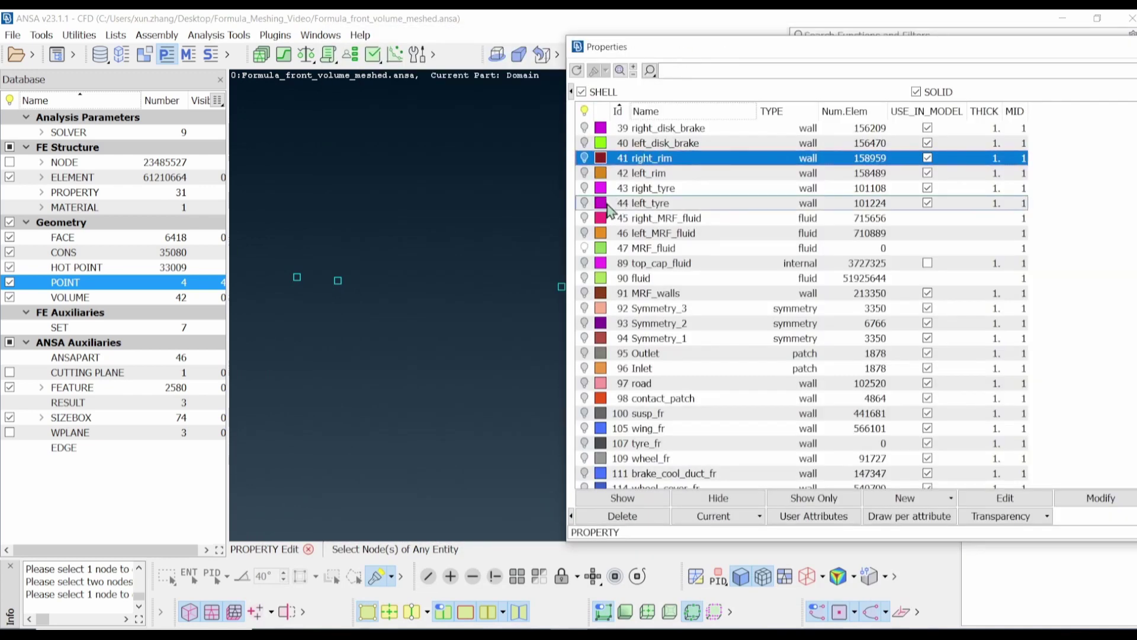
pyautogui.click(339, 281)
pyautogui.middleClick(340, 282)
# Define right_rim's rotation axis from two picked points and set omega 66.6
pyautogui.click(436, 361)
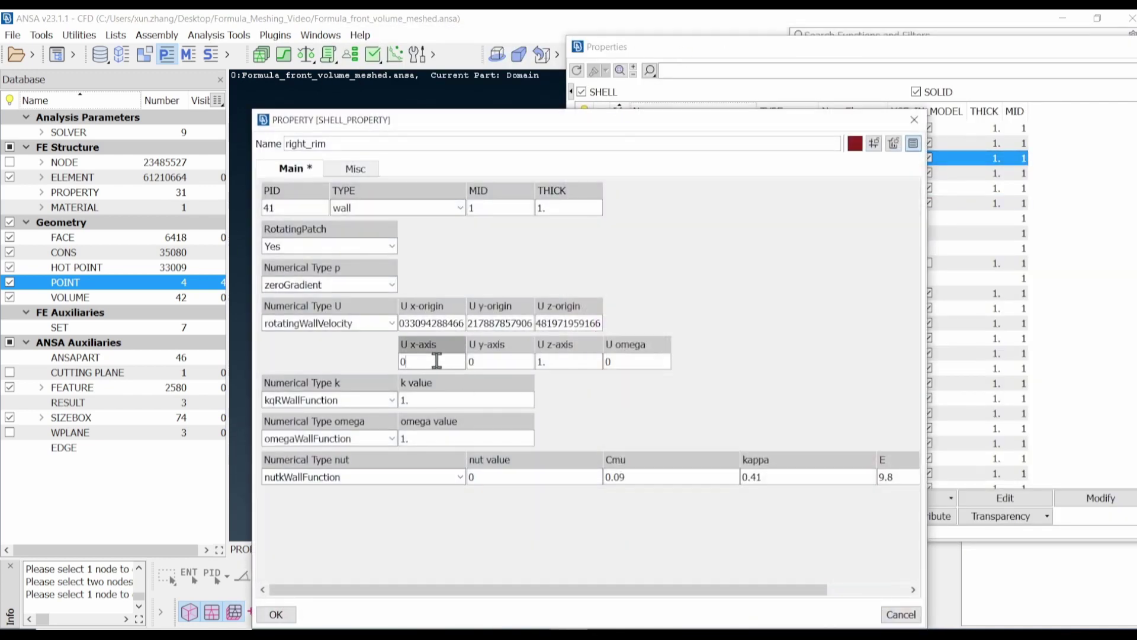
pyautogui.press('F1')
pyautogui.click(337, 282)
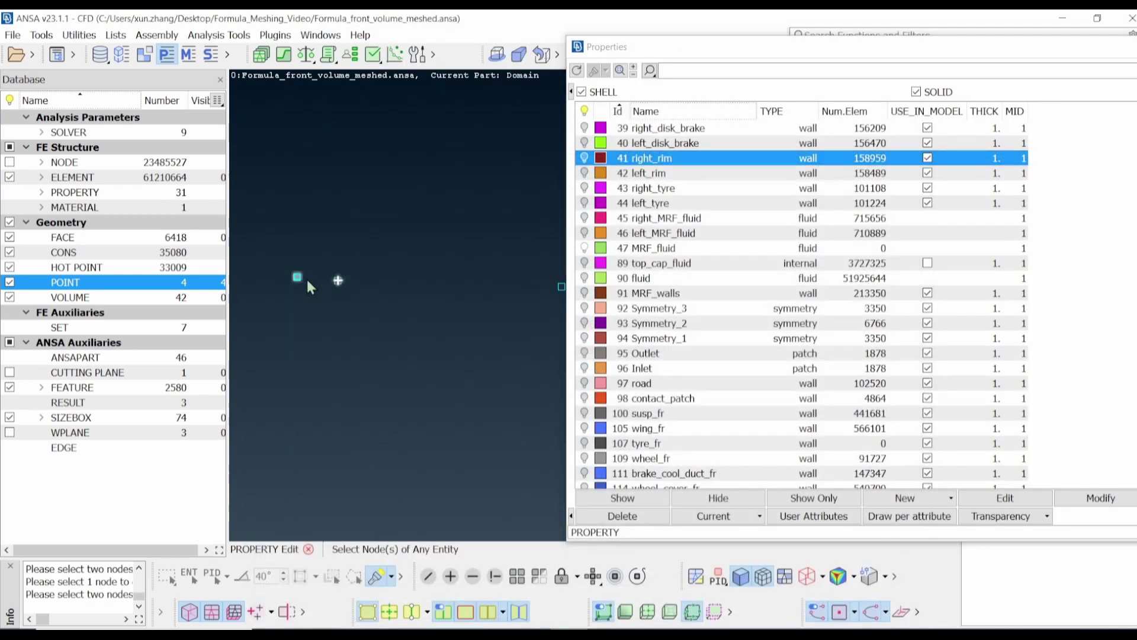
pyautogui.click(302, 273)
pyautogui.click(301, 274)
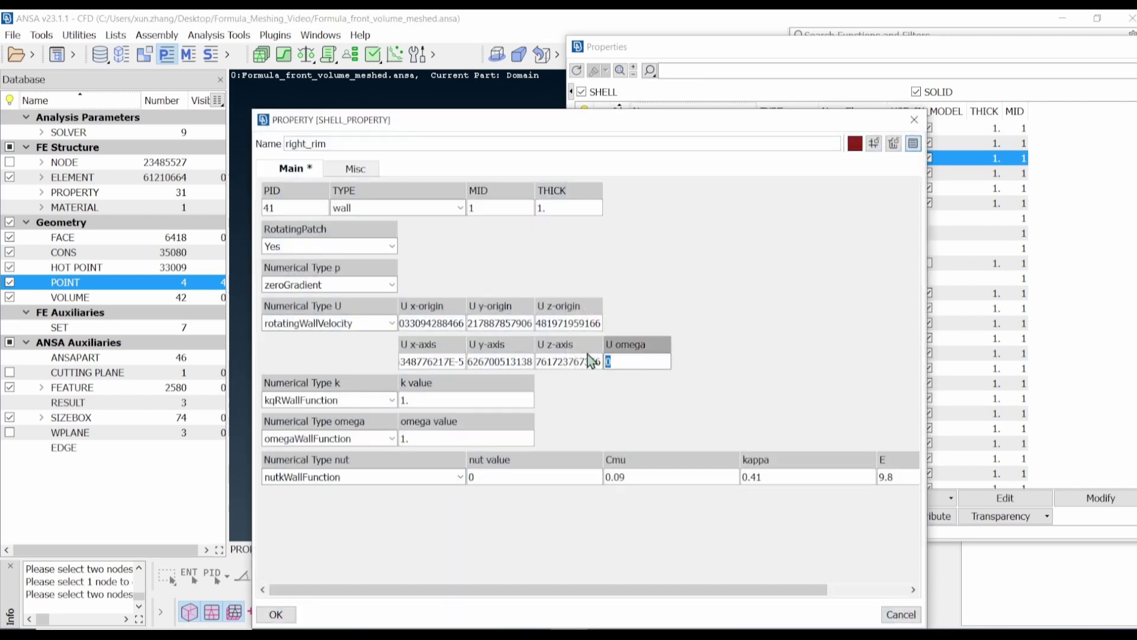
pyautogui.write('66')
pyautogui.press('BackSpace')
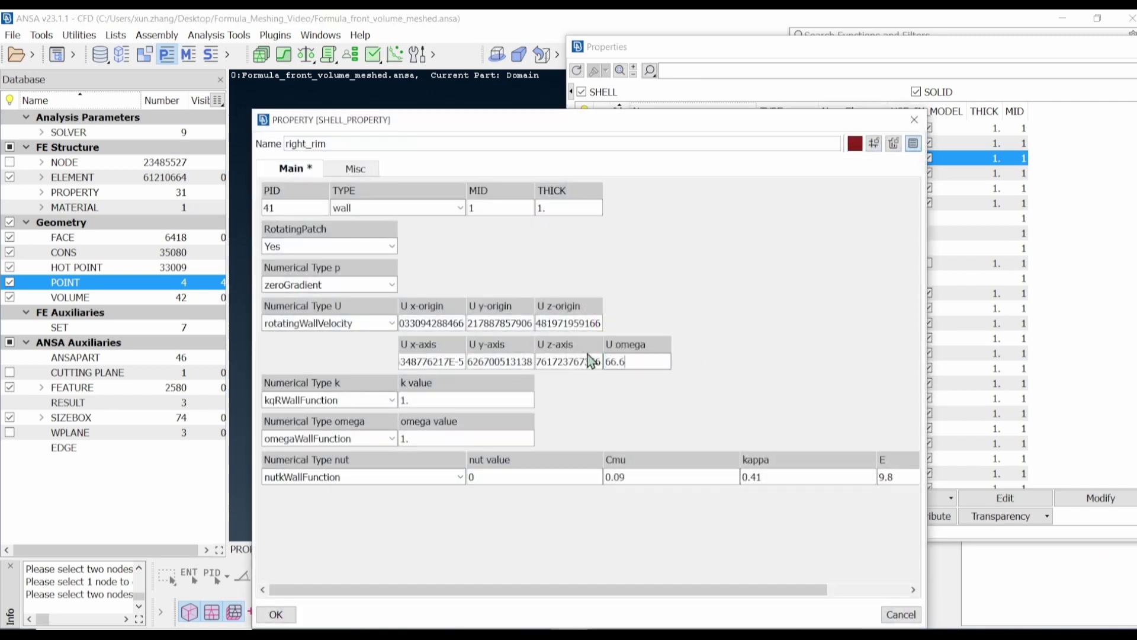
pyautogui.click(277, 613)
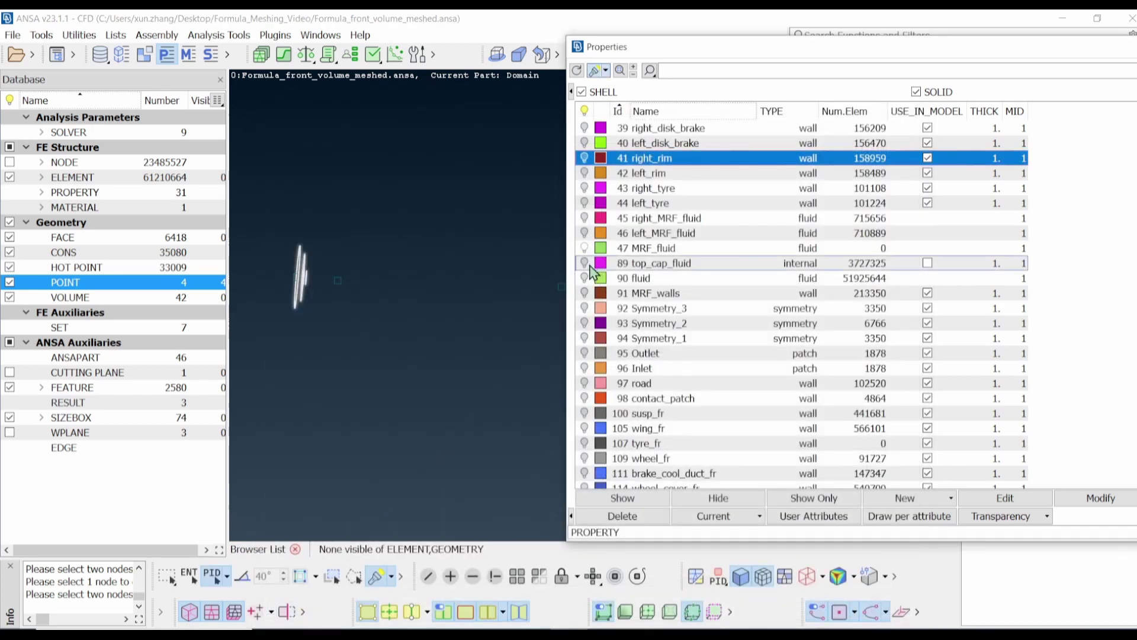
# Set left_disk_brake's U type to rotatingWallVelocity with a node-picked rotation origin
pyautogui.doubleClick(669, 144)
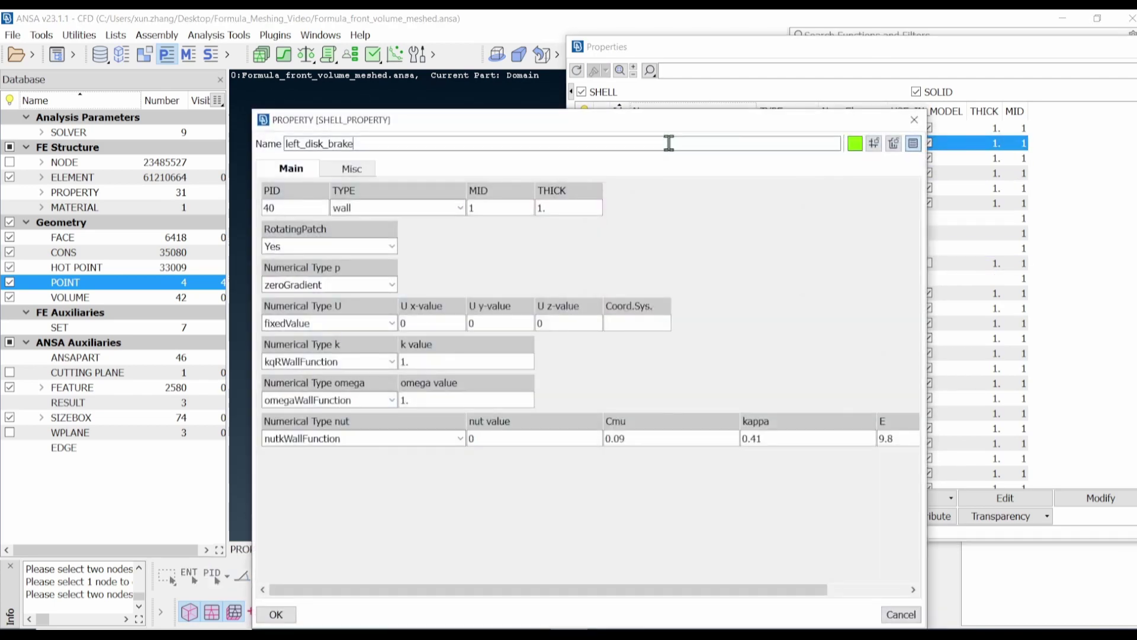
pyautogui.click(394, 323)
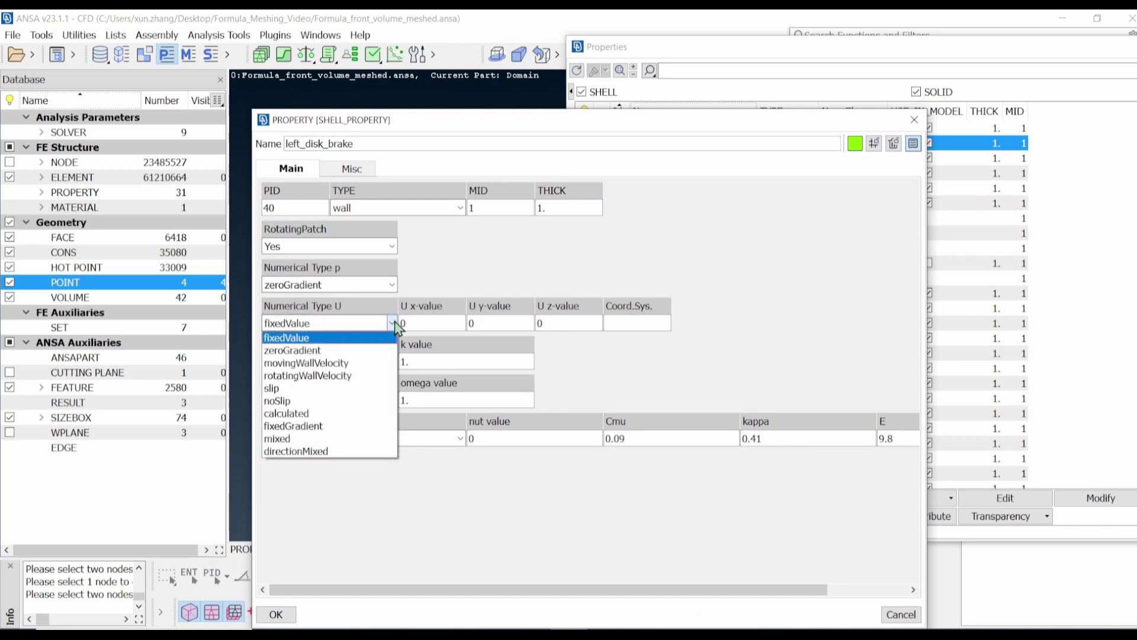
pyautogui.click(368, 379)
pyautogui.click(425, 325)
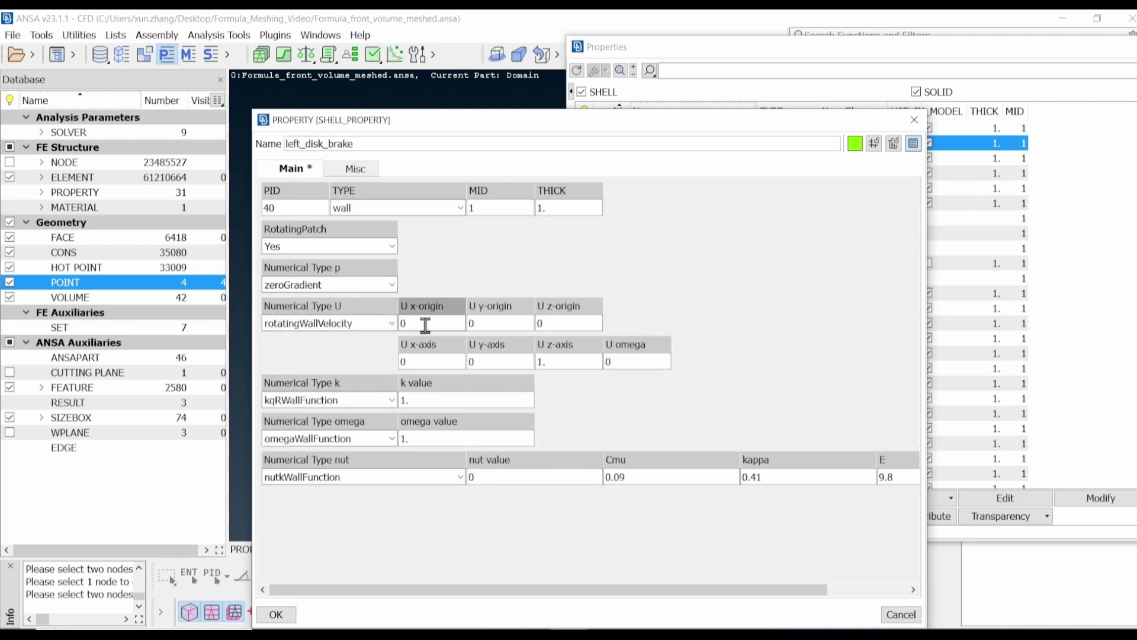
pyautogui.press('F1')
pyautogui.click(557, 288)
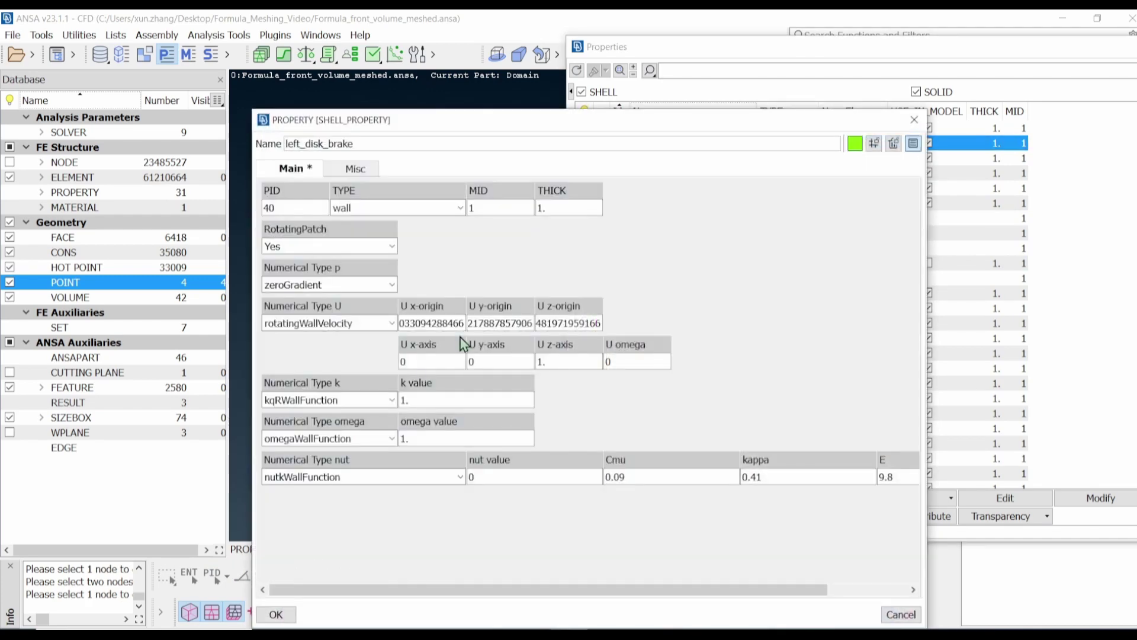
# Define the left disc's rotation axis from two picked nodes and set omega 66
pyautogui.click(435, 363)
pyautogui.middleClick(435, 362)
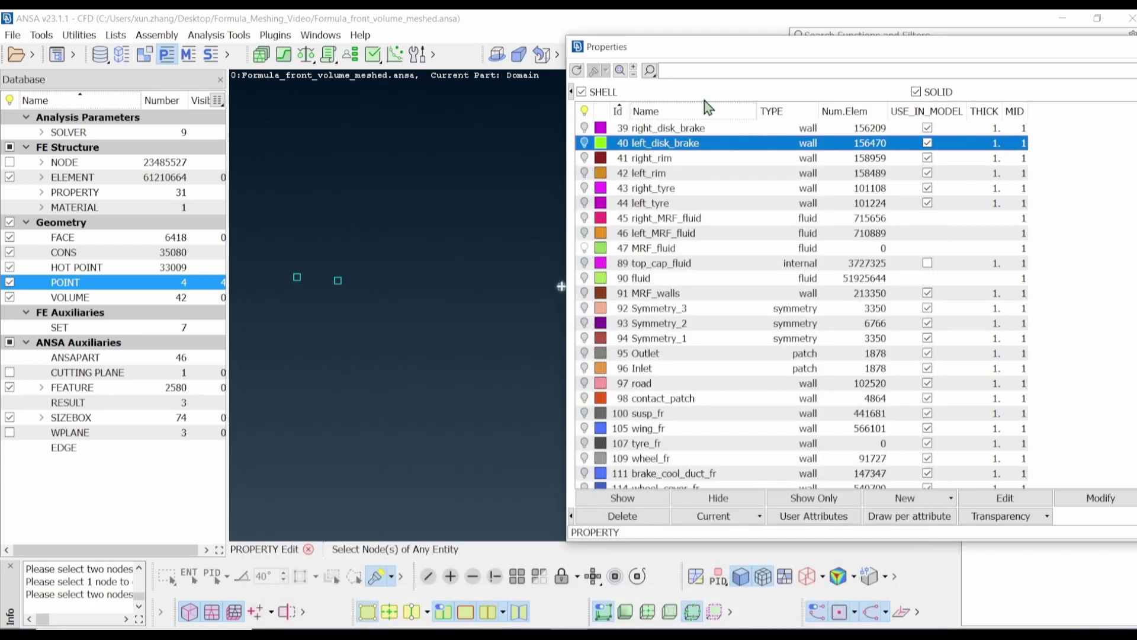
pyautogui.doubleClick(710, 51)
pyautogui.click(567, 288)
pyautogui.click(609, 284)
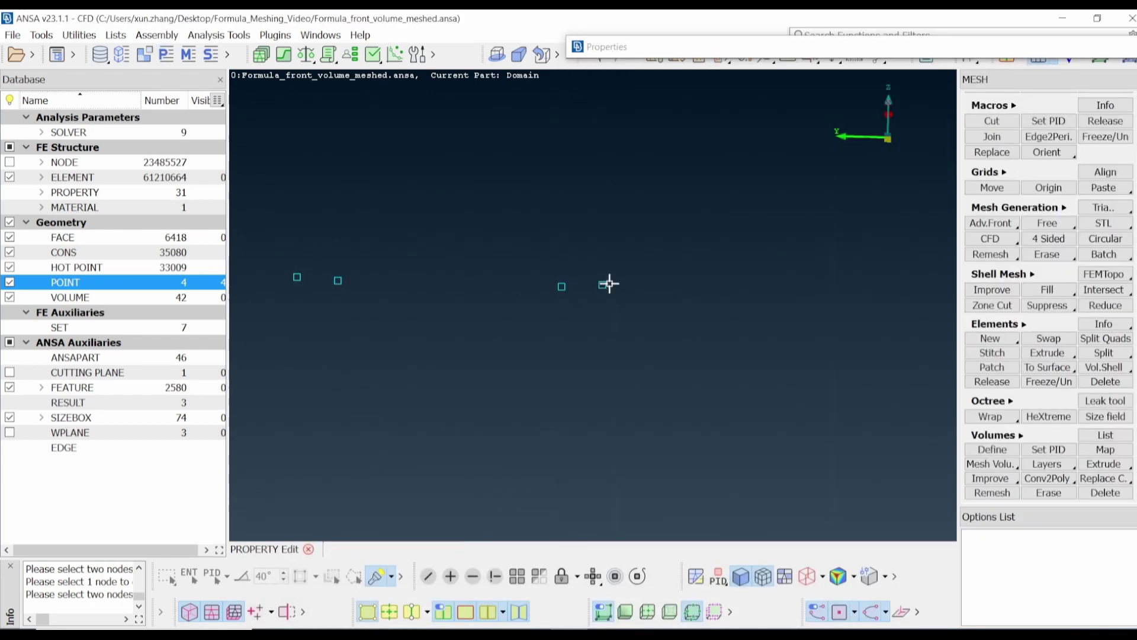
pyautogui.moveTo(643, 357); pyautogui.dragTo(558, 357)
pyautogui.write('66.6')
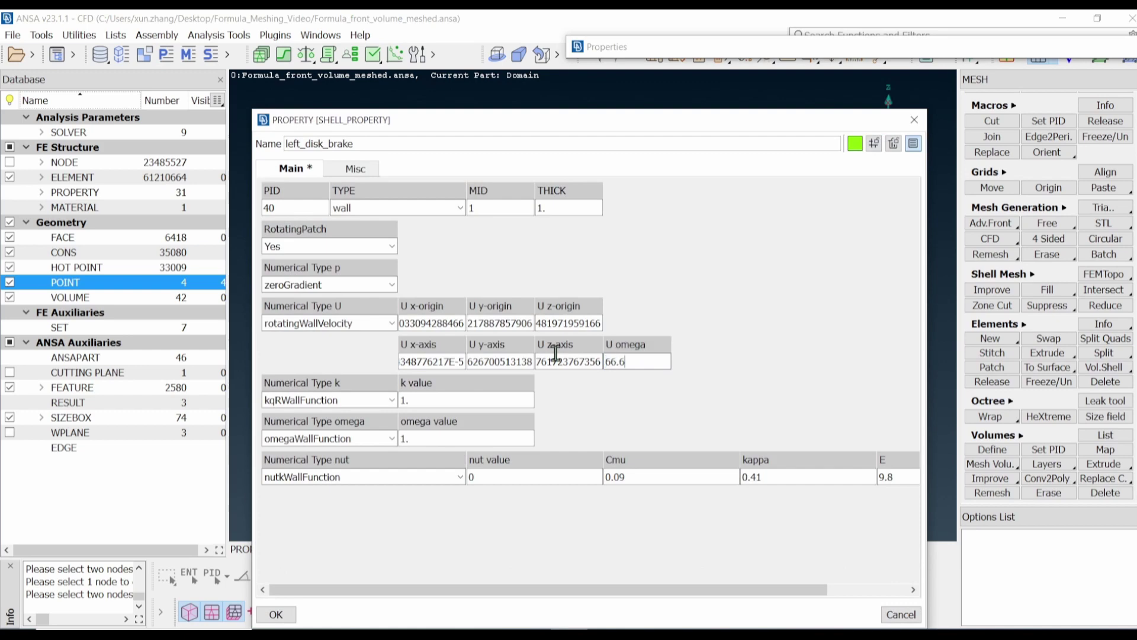
pyautogui.click(275, 615)
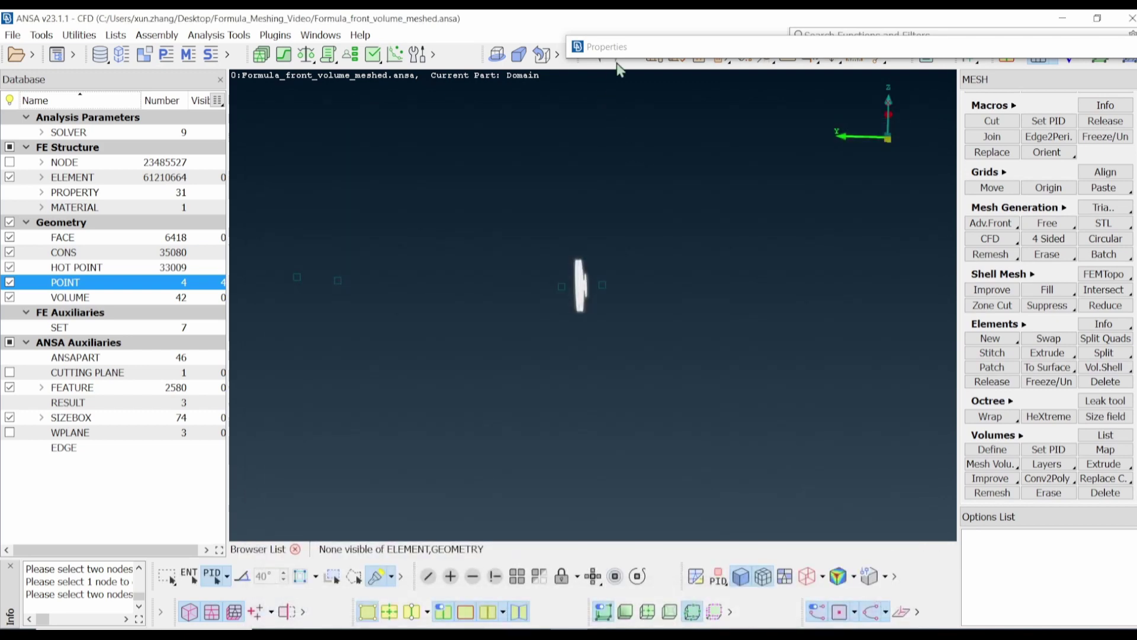
# Make right_disk_brake a rotatingWallVelocity wall with picked origin and axis, omega 66.6
pyautogui.moveTo(620, 59)
pyautogui.doubleClick(652, 128)
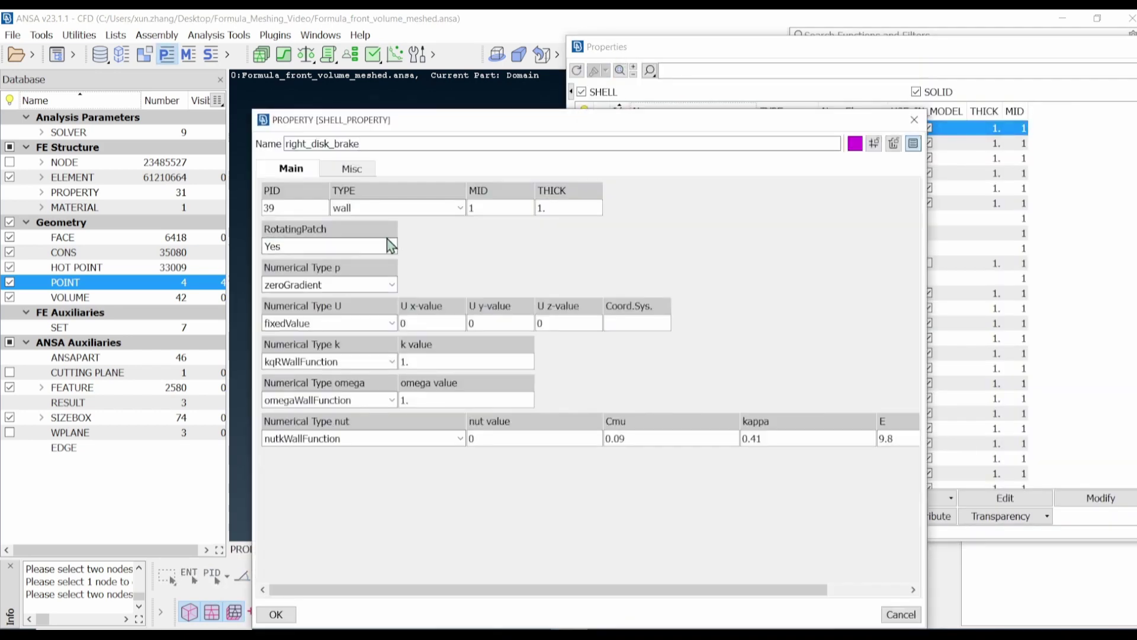
pyautogui.click(374, 327)
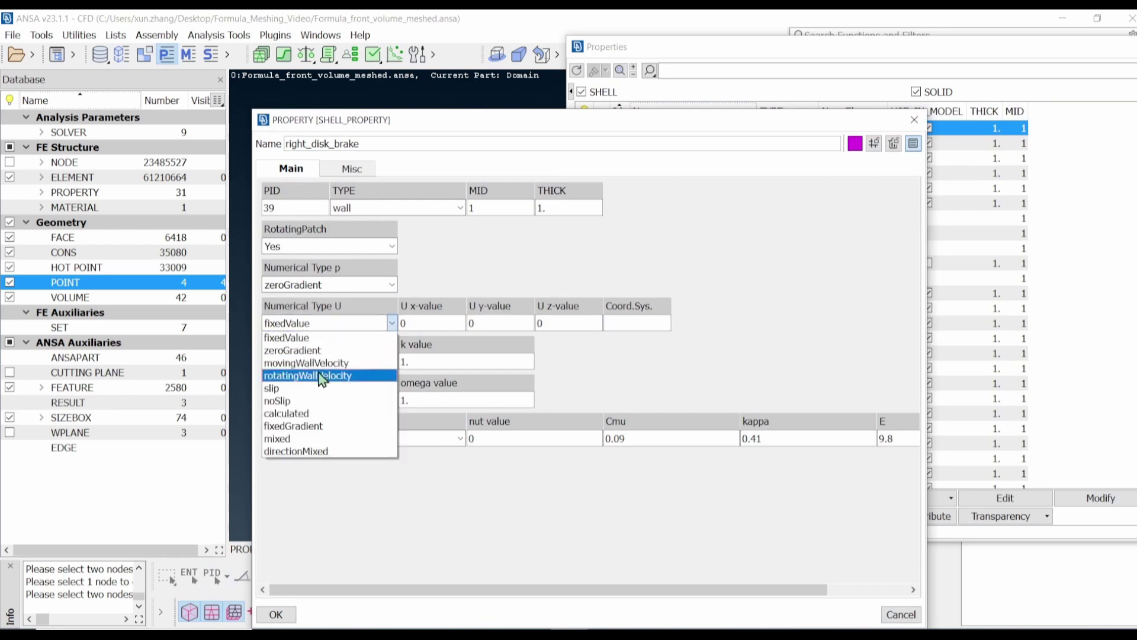
pyautogui.click(326, 374)
pyautogui.click(421, 320)
pyautogui.press('F1')
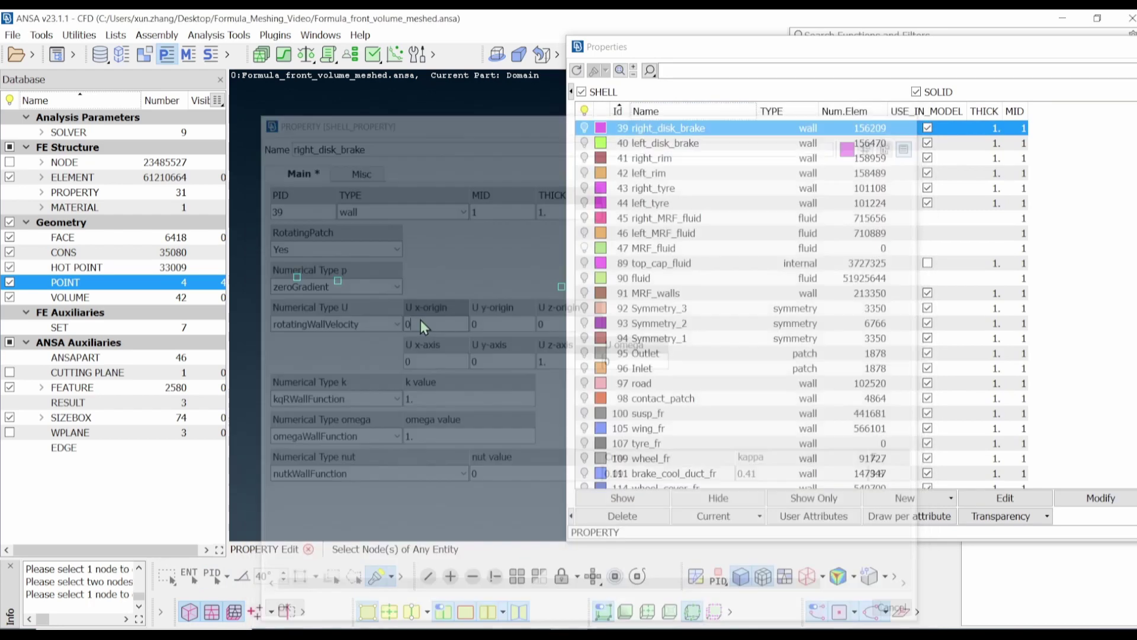
pyautogui.click(337, 281)
pyautogui.click(440, 355)
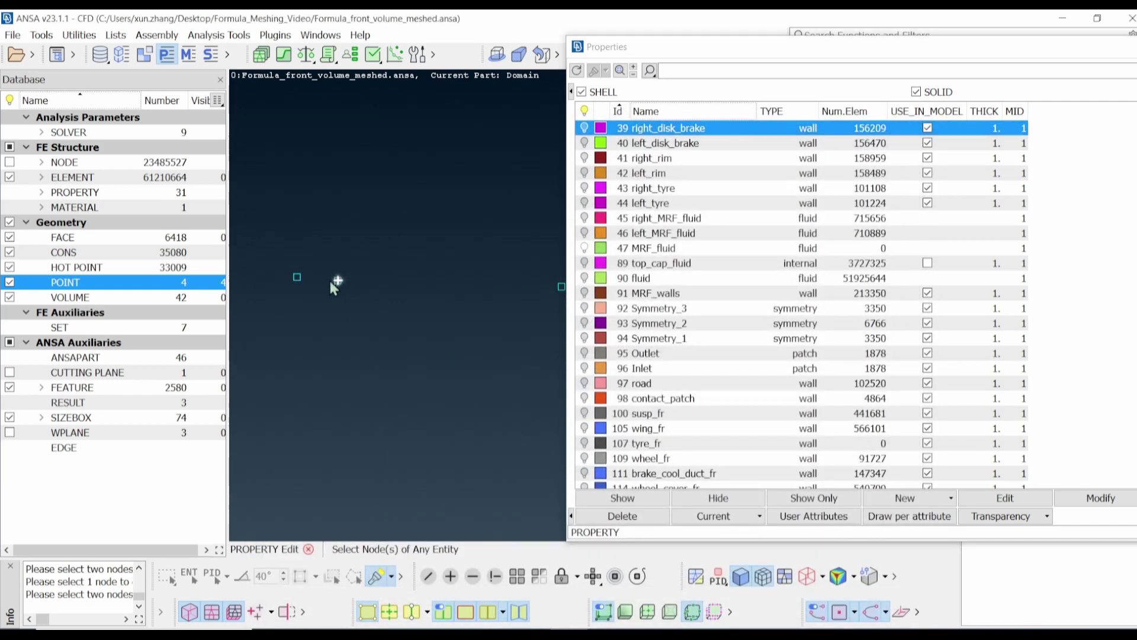
pyautogui.click(297, 277)
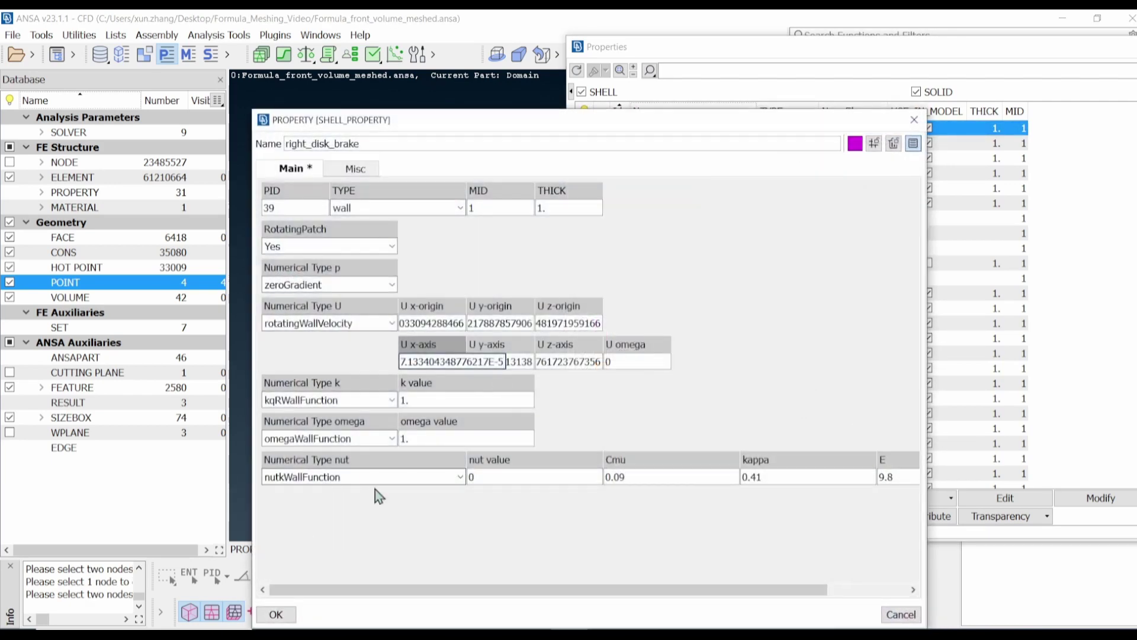
pyautogui.click(628, 362)
pyautogui.write('66')
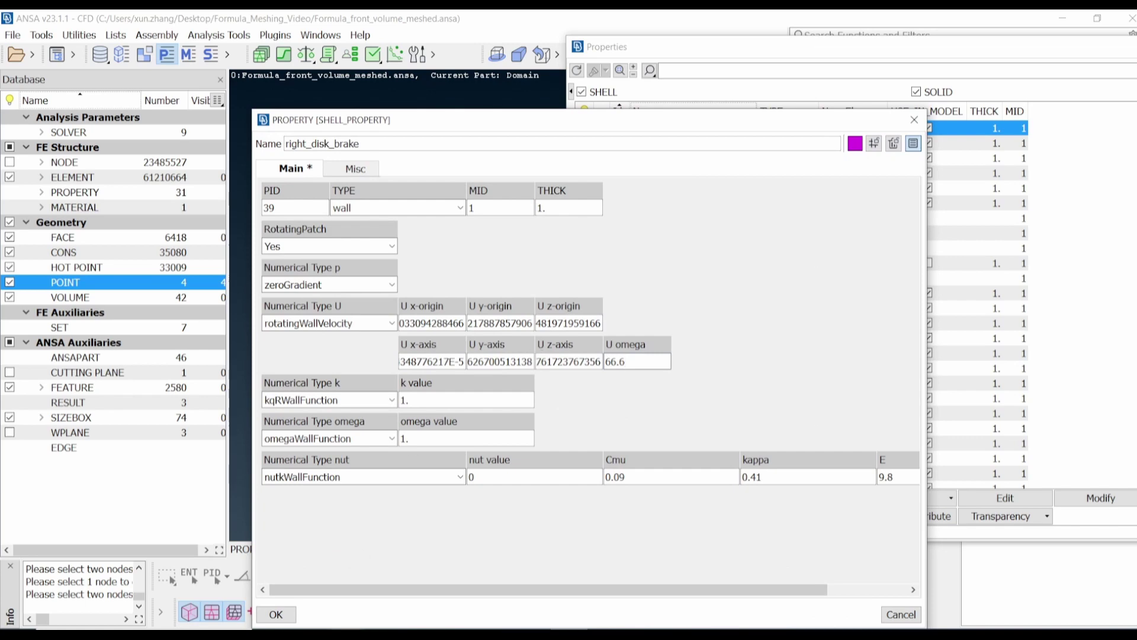
pyautogui.write('.6')
pyautogui.click(276, 614)
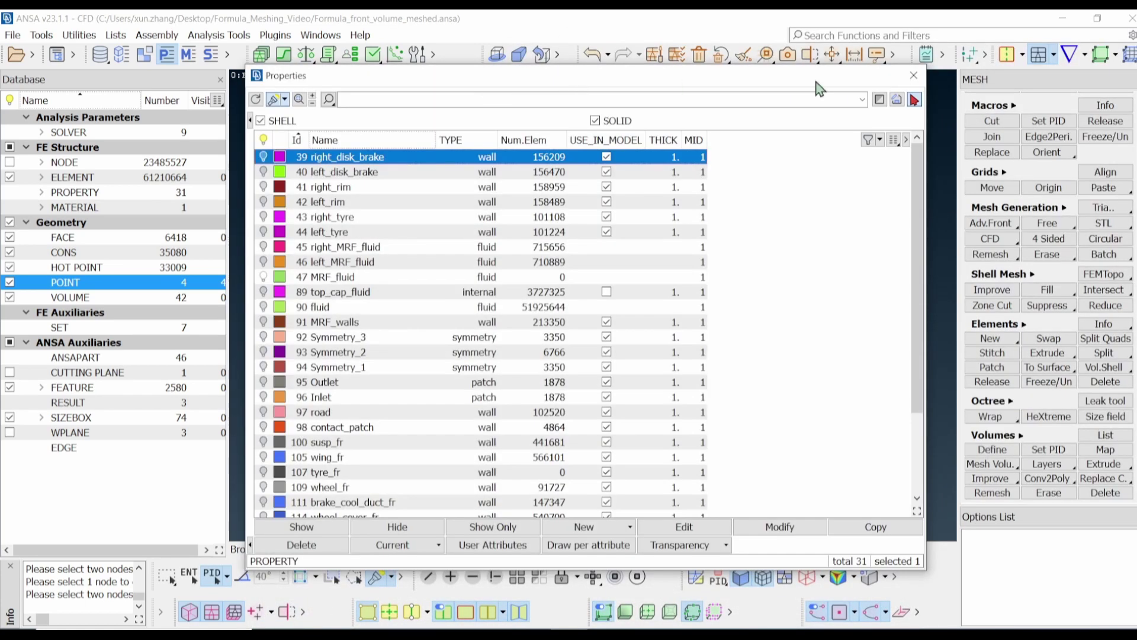
# Close the Properties list and show the meshed domain from an angled view
pyautogui.click(913, 75)
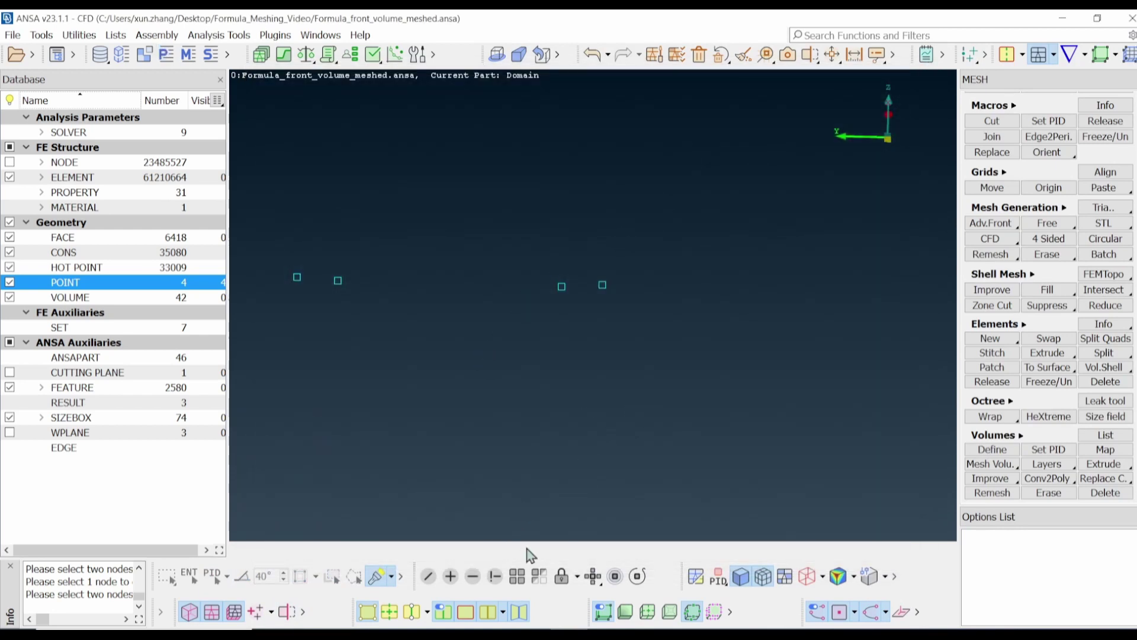
pyautogui.click(517, 577)
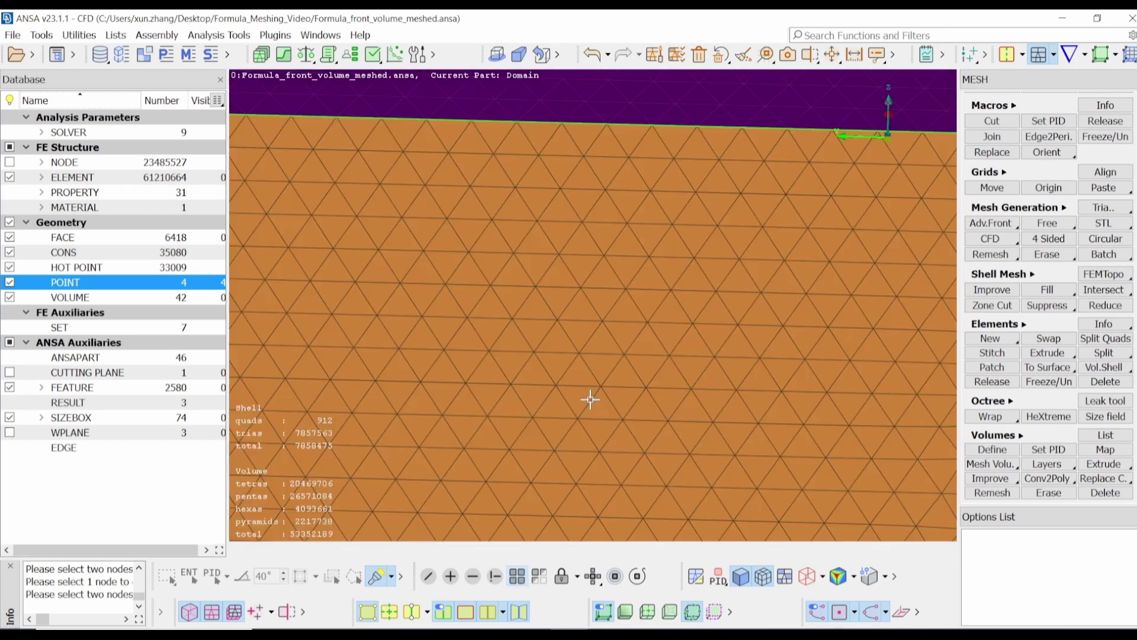
pyautogui.scroll(-4, 590, 400)
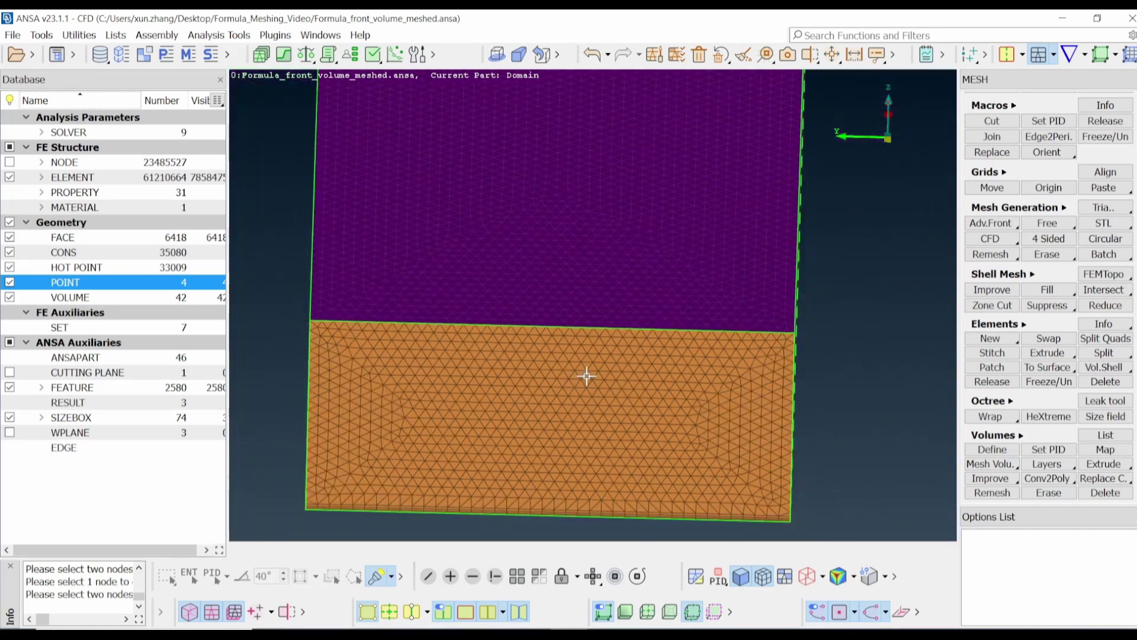
pyautogui.keyDown('ctrl'); pyautogui.moveTo(586, 376); pyautogui.dragTo(562, 289); pyautogui.keyUp('ctrl')
pyautogui.scroll(-4, 495, 310)
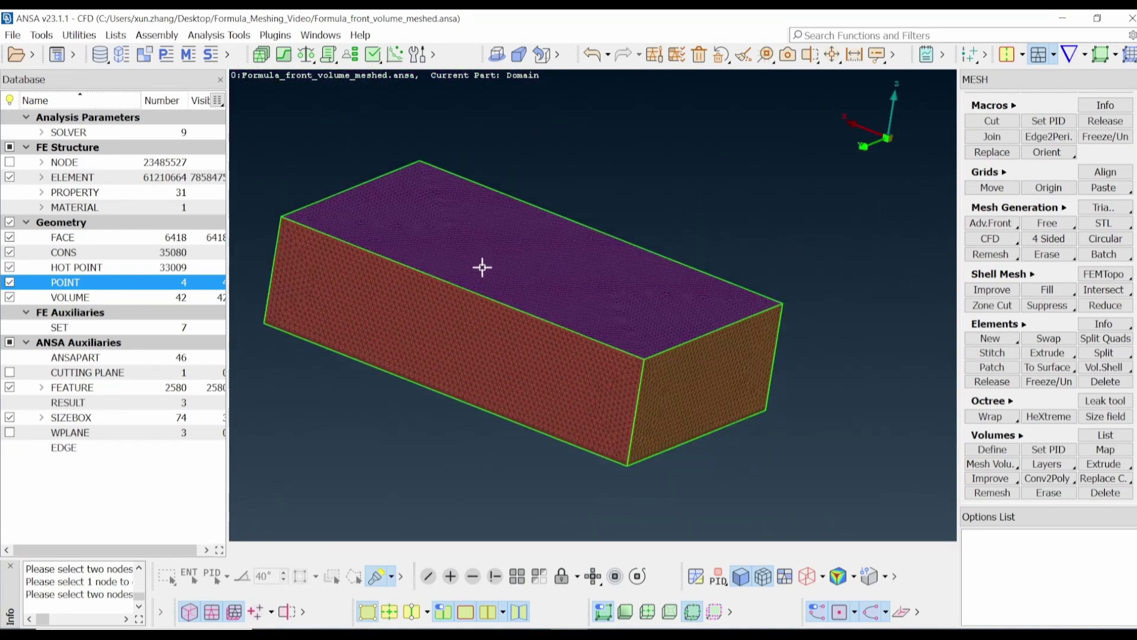
# Export the mesh as OpenFOAM into Formula_front_ready_for_solver, scaled mm to meter
pyautogui.click(12, 35)
pyautogui.moveTo(67, 163)
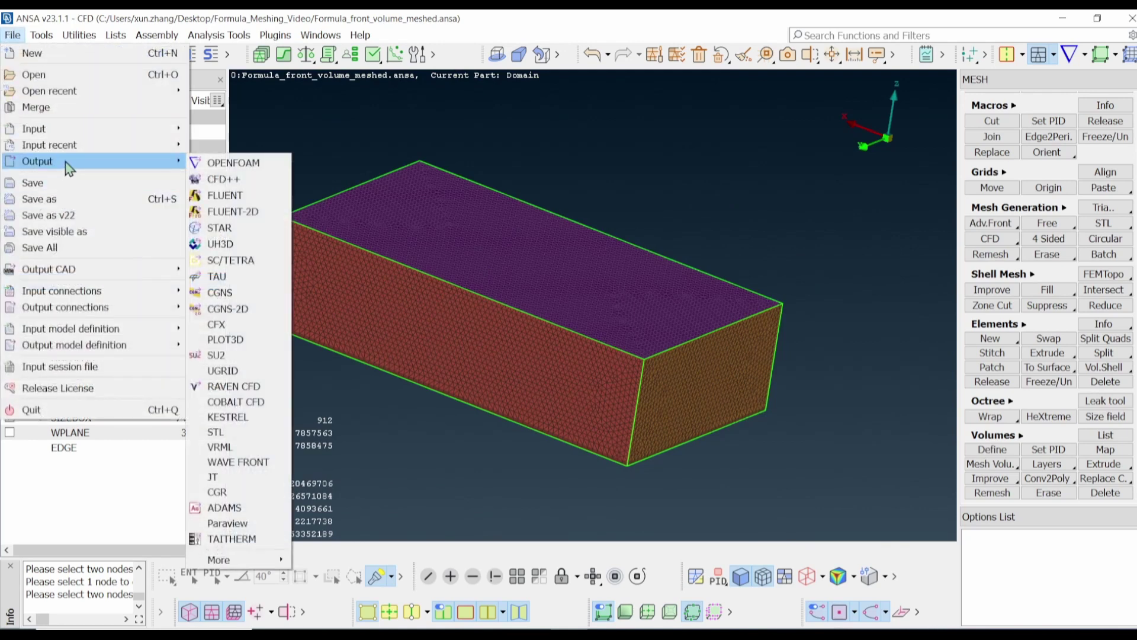
pyautogui.click(225, 163)
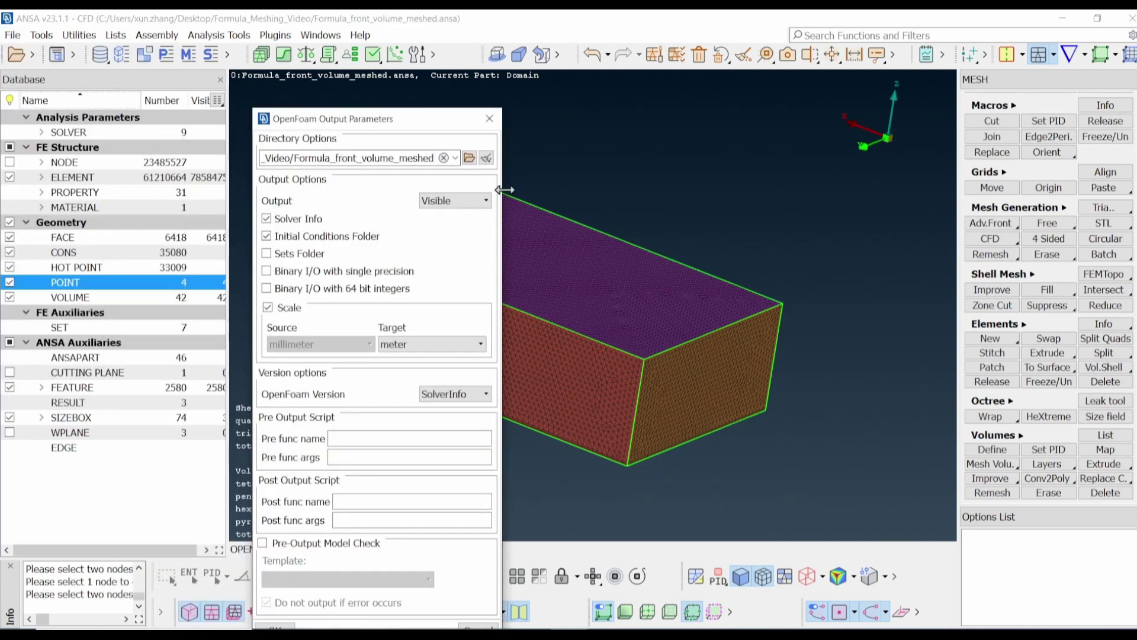
pyautogui.moveTo(501, 187); pyautogui.dragTo(841, 185)
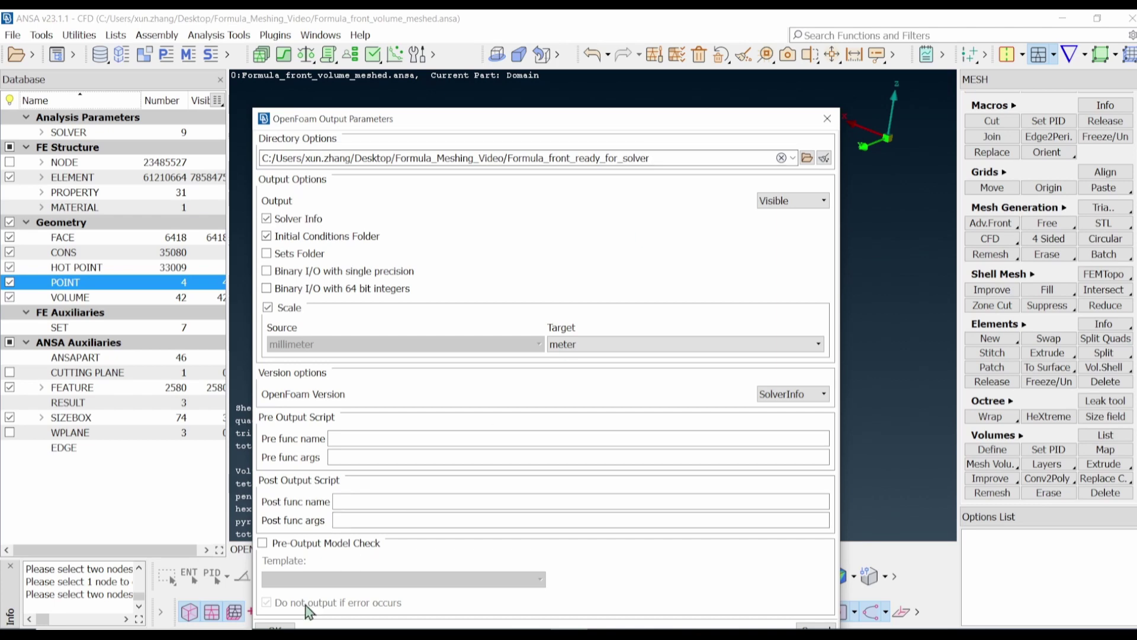
pyautogui.moveTo(581, 119); pyautogui.dragTo(580, 46)
pyautogui.click(286, 561)
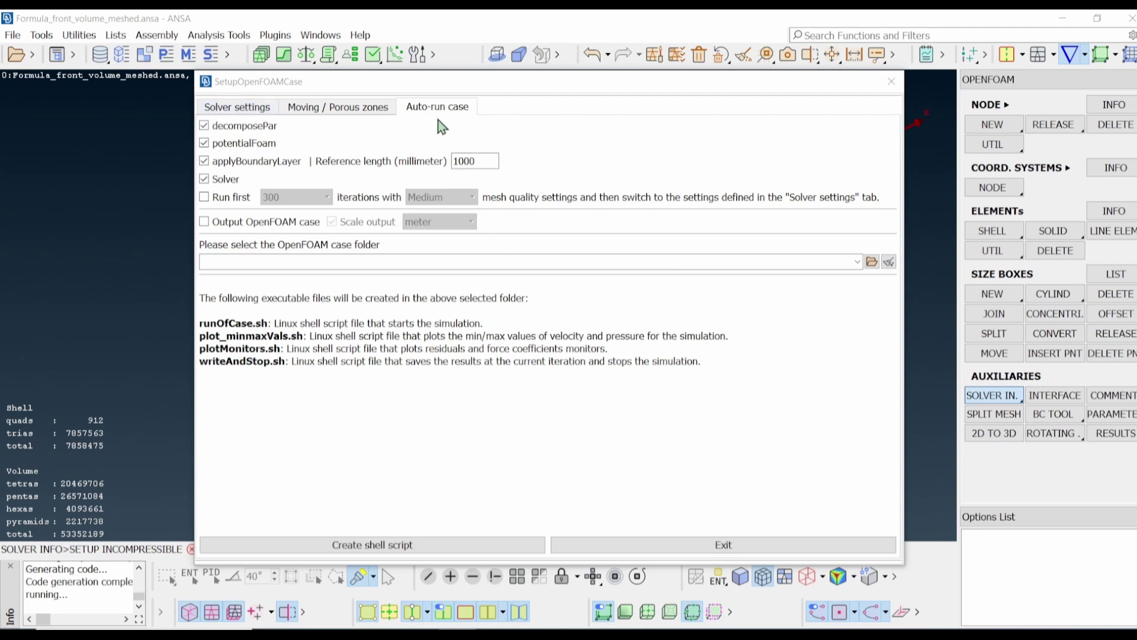
# Enable Output OpenFOAM case in the Auto-run case options, with output scaled to meter
pyautogui.click(205, 222)
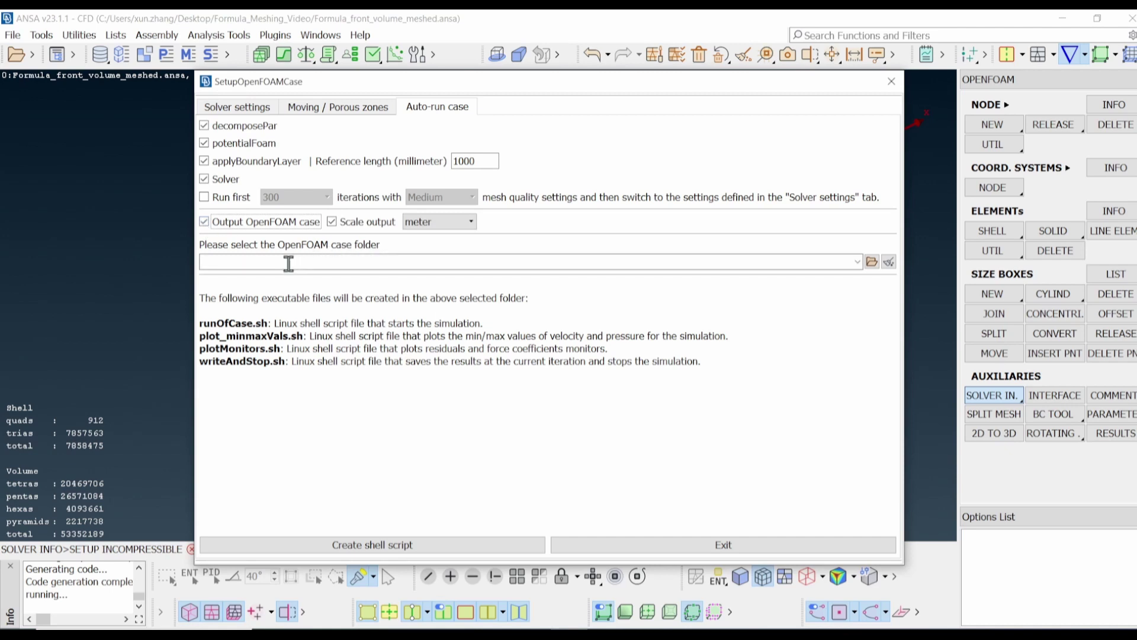